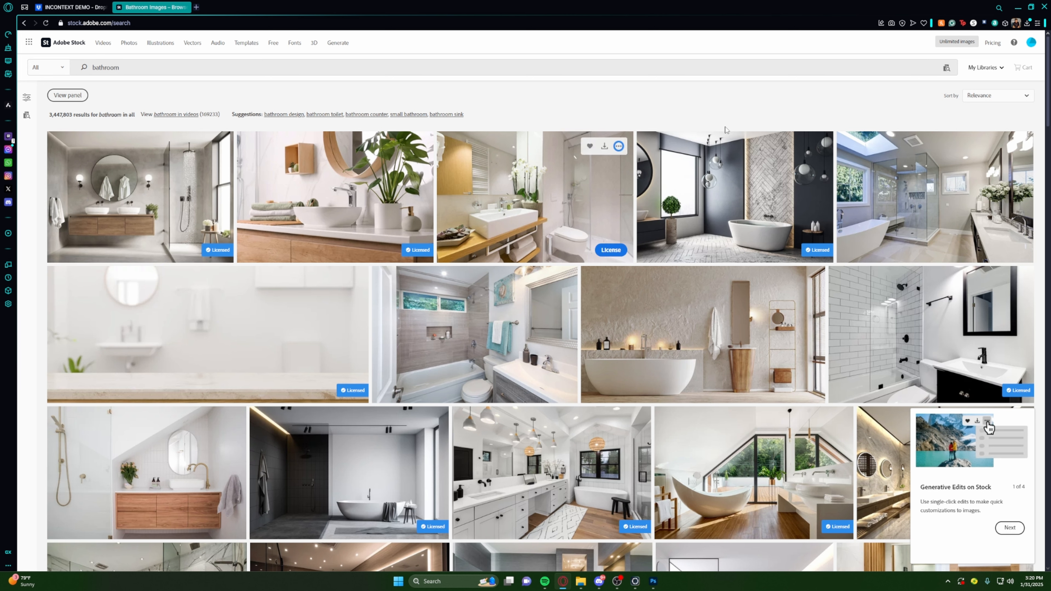
- Browse the bathroom image results on Adobe Stock, and switch to KeyShot Studio with the Nota render scene
scroll(804, 224, "down", 4)
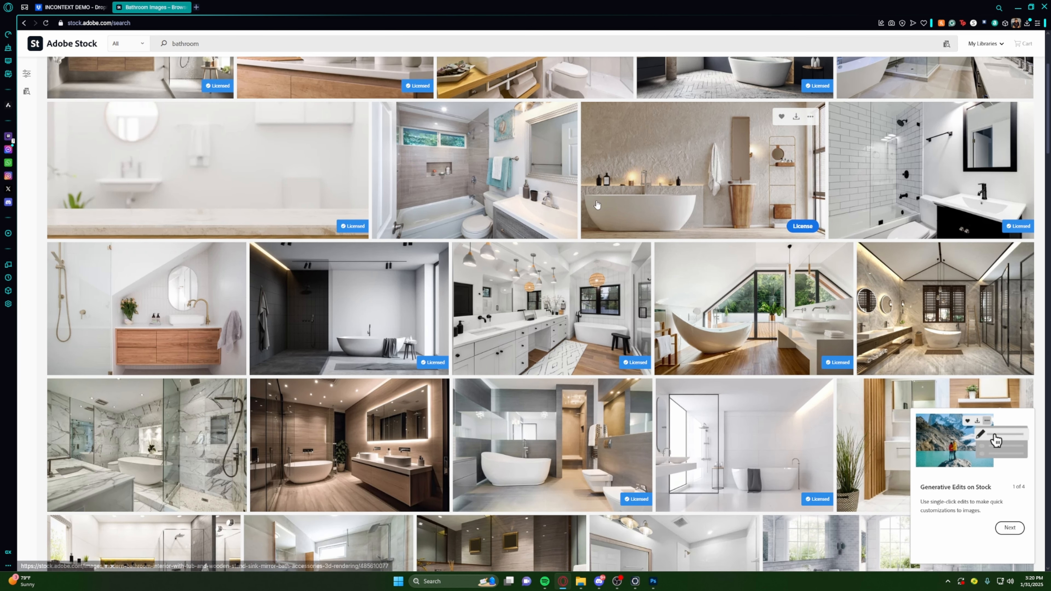
scroll(463, 197, "up", 4)
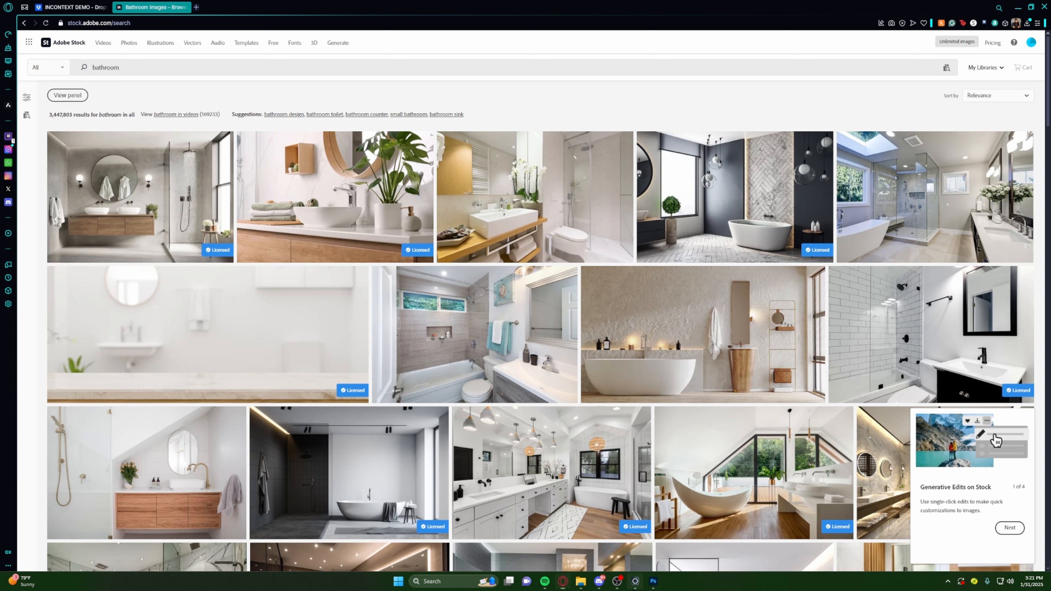
left_click(635, 581)
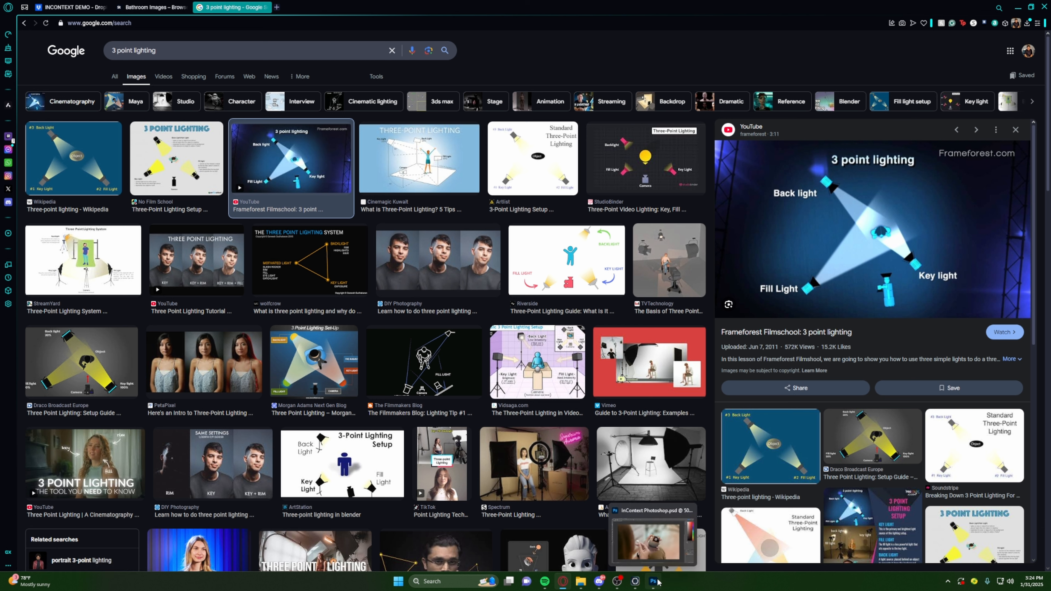
left_click(635, 582)
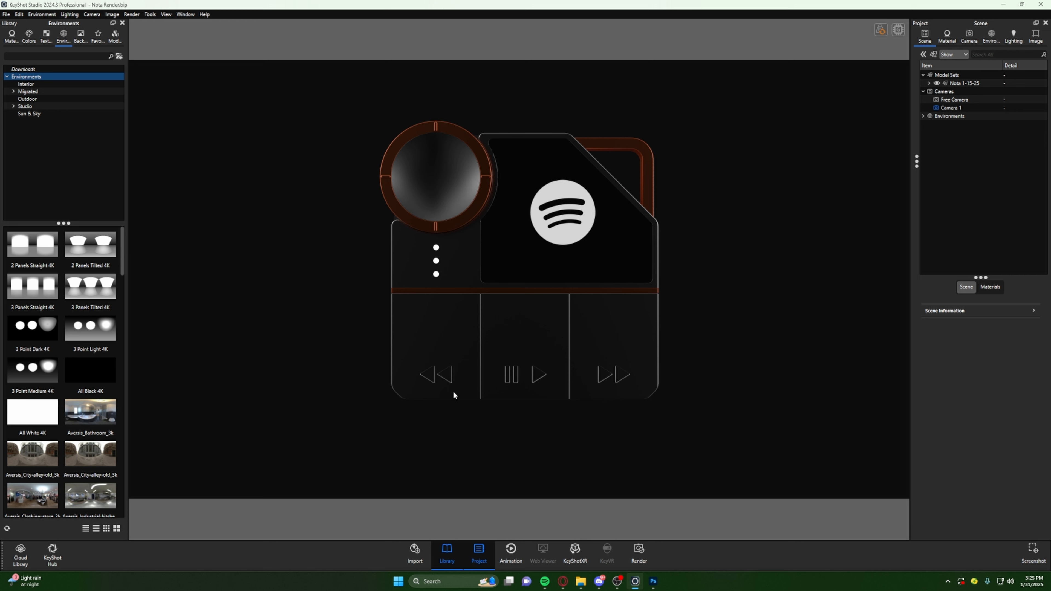
- Switch to File Explorer, open the AdobeStock_287706139 photo from the INCONTEXT DEMO folder, and enlarge its viewer window
mouse_move(591, 585)
left_click(581, 581)
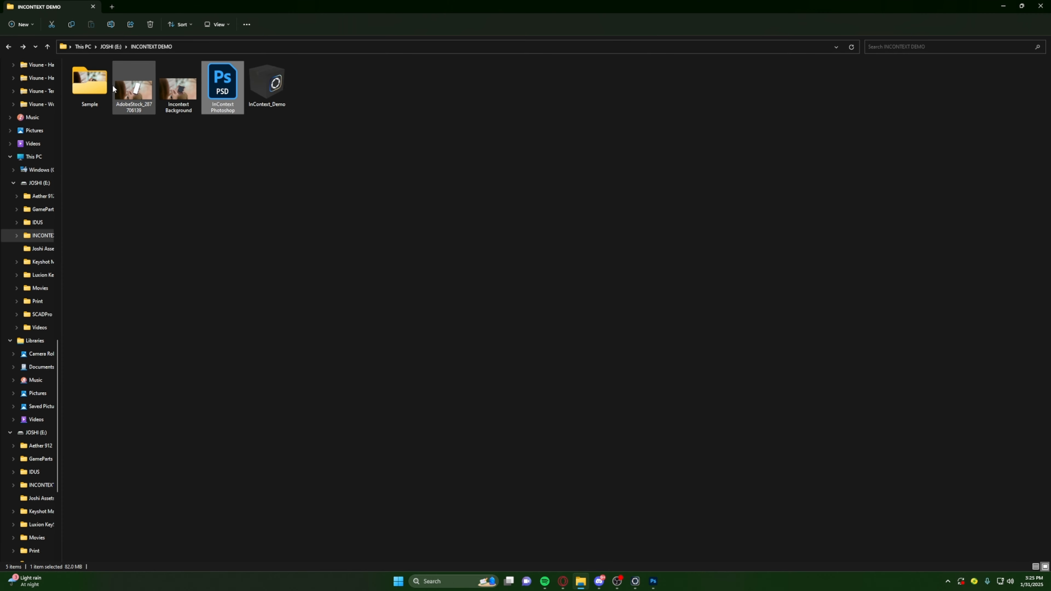
left_click(122, 86)
double_click(121, 87)
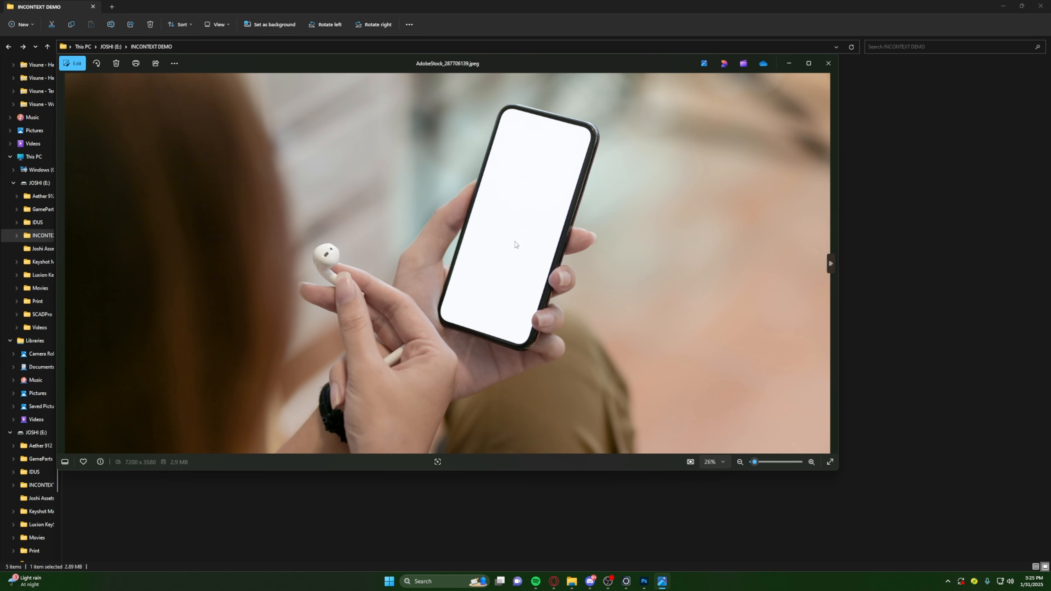
left_click_drag(575, 63, 650, 86)
left_click(885, 86)
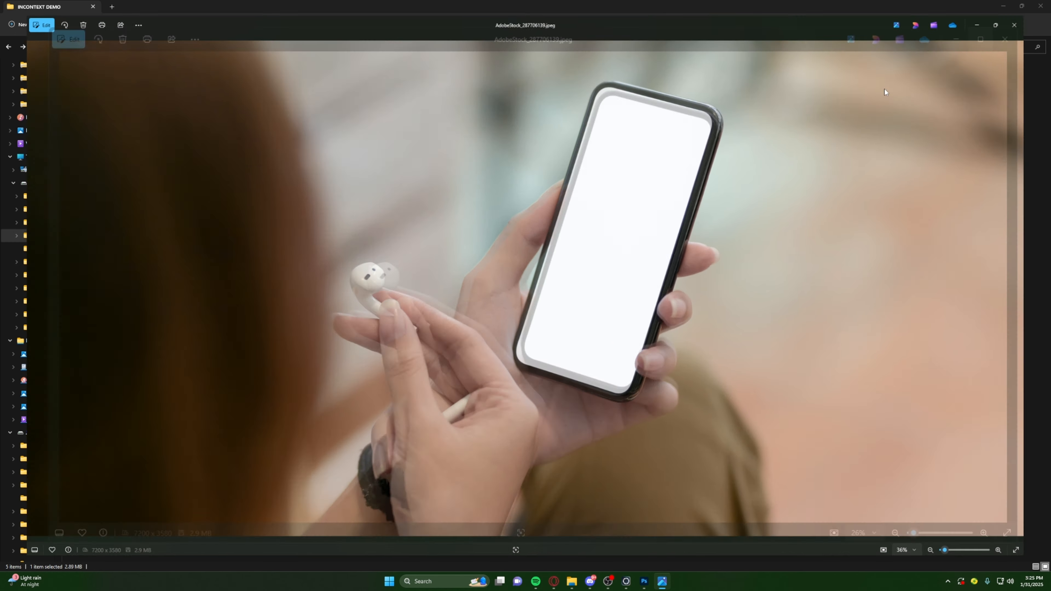
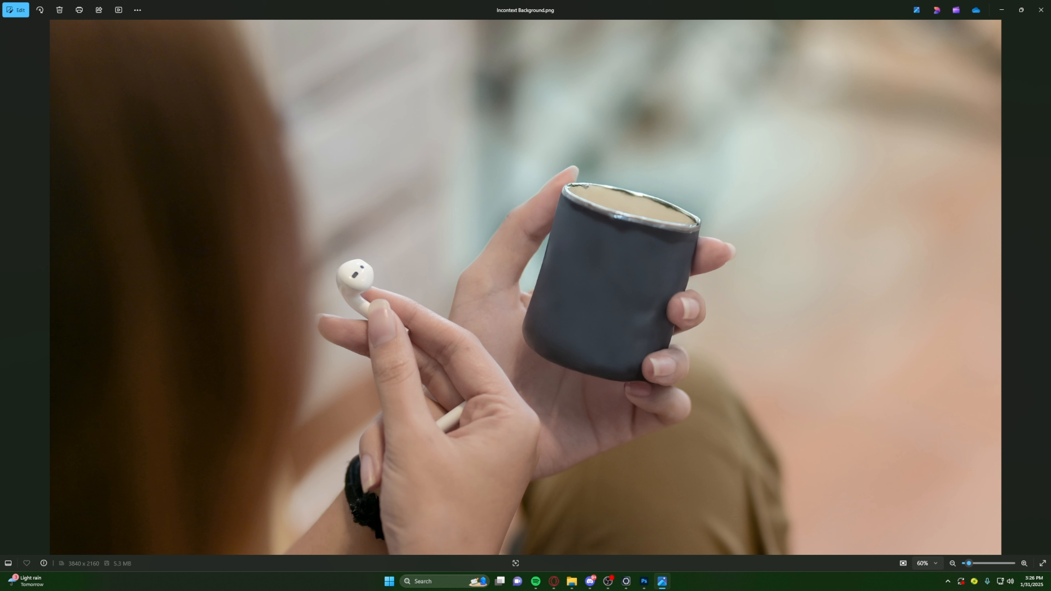
- Switch to KeyShot and set the environment's background to a backplate image using the Incontext Background file
left_click(1001, 13)
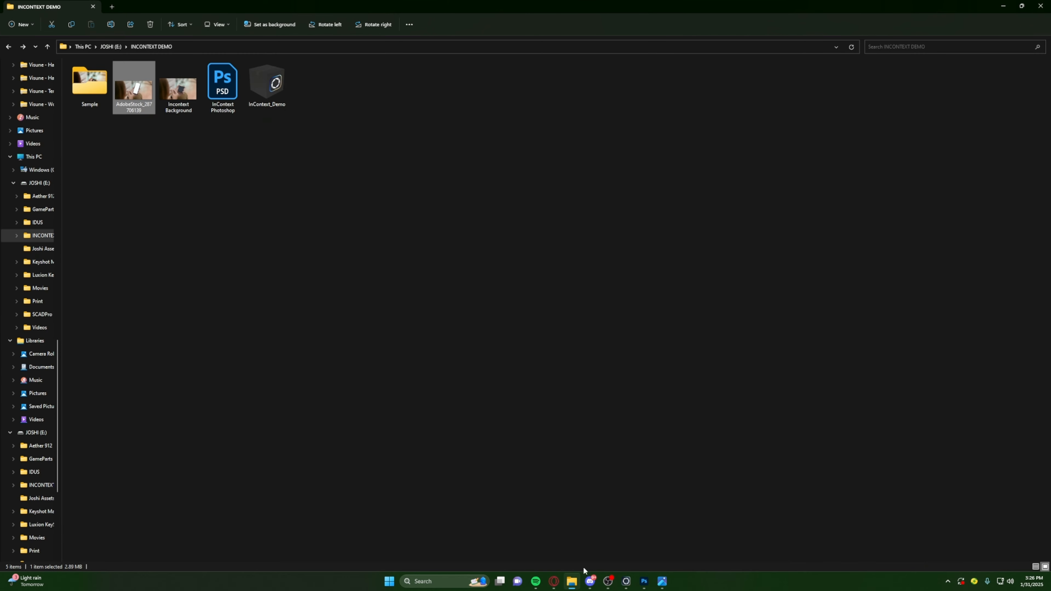
left_click(627, 582)
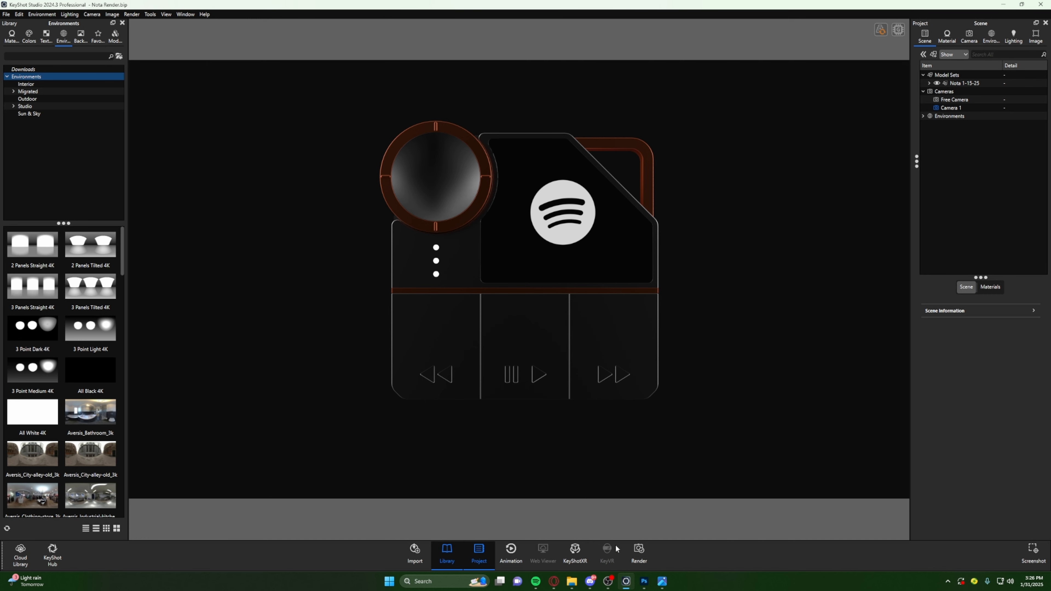
left_click(992, 39)
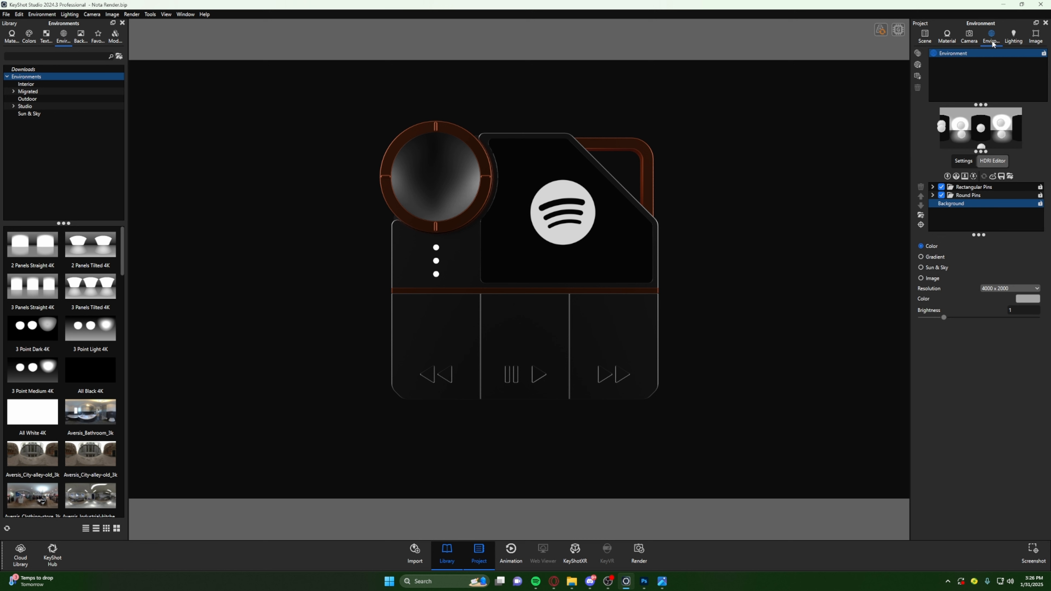
left_click(939, 203)
left_click(964, 163)
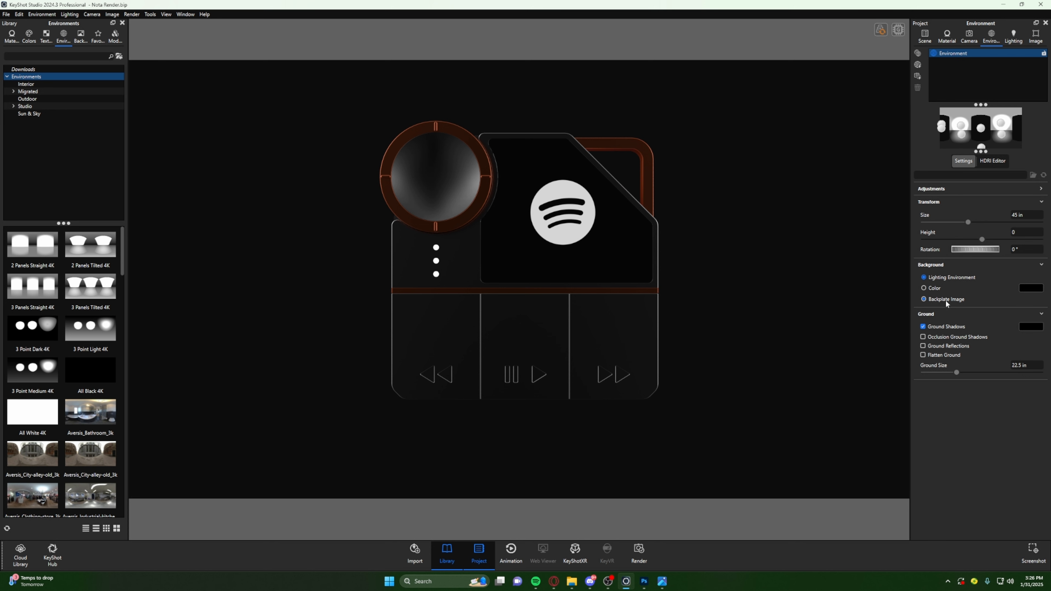
left_click(924, 299)
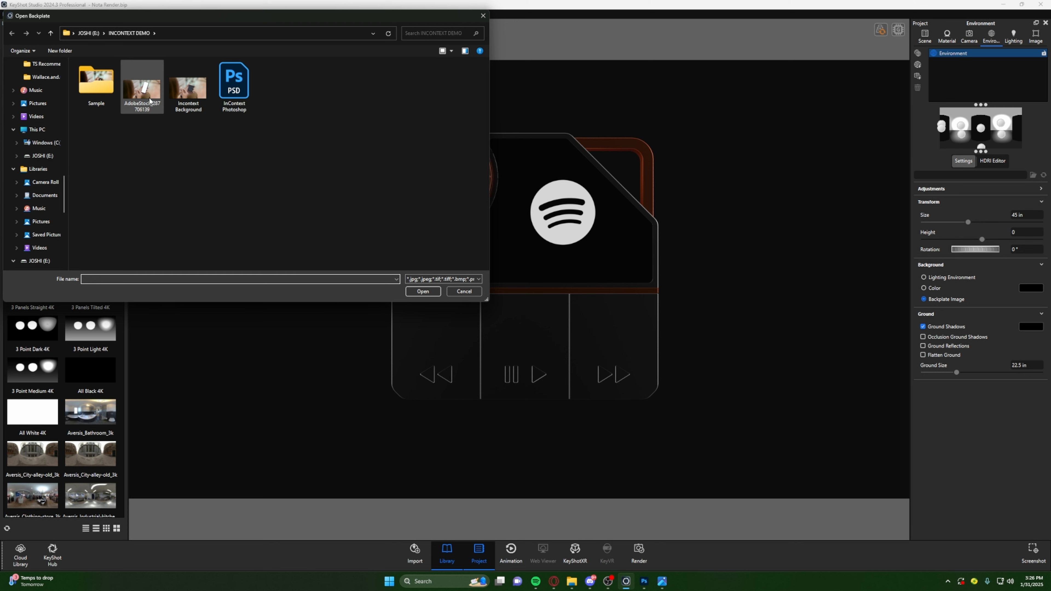
left_click(182, 100)
left_click(442, 291)
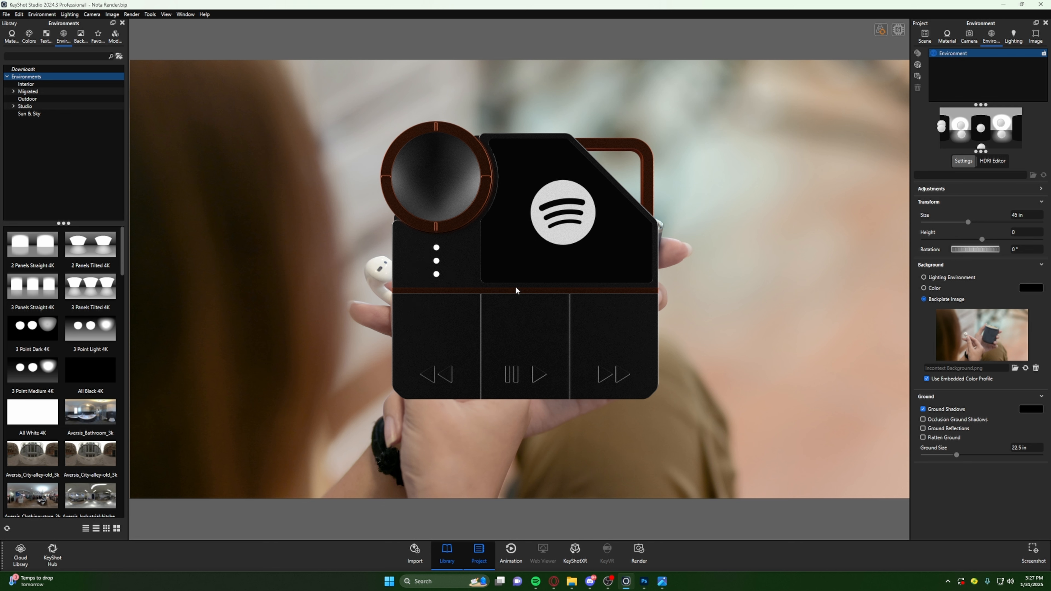
scroll(525, 294, "down", 4)
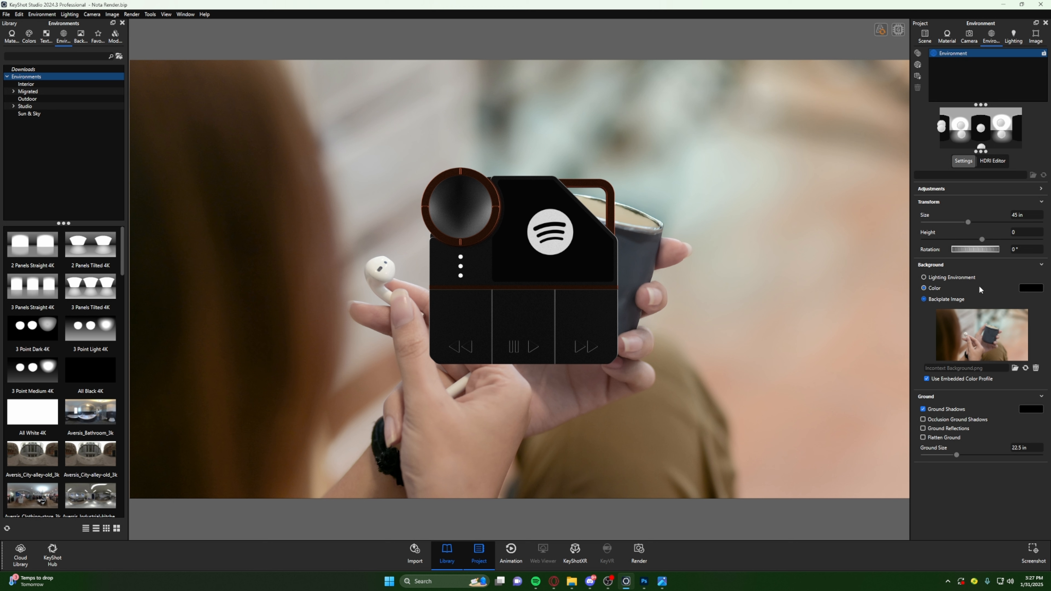
- Try white, red and light grey as the HDRI background color to compare the reflections on the device
left_click(990, 161)
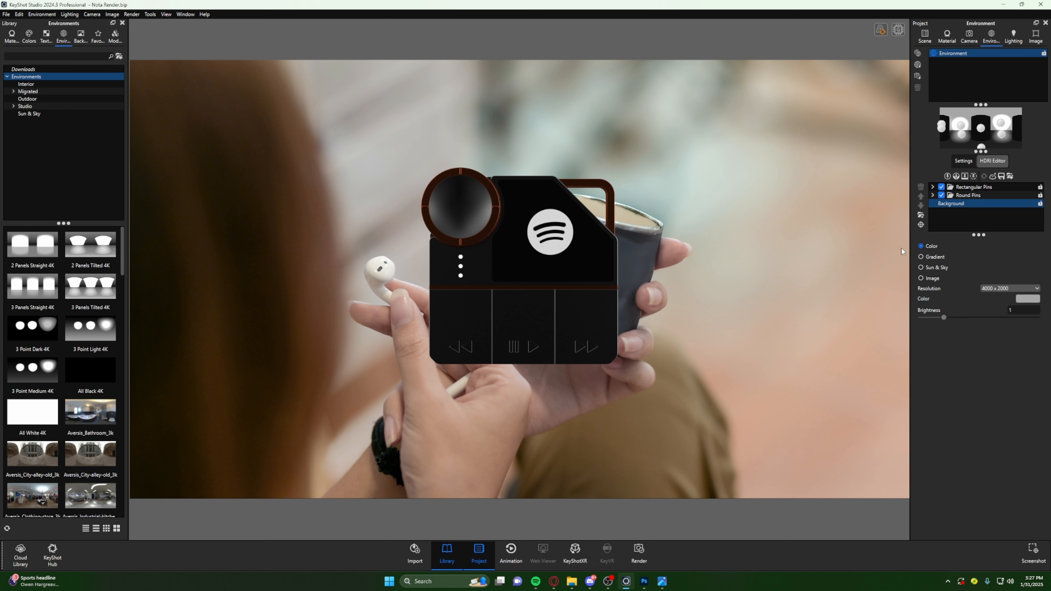
left_click(1034, 298)
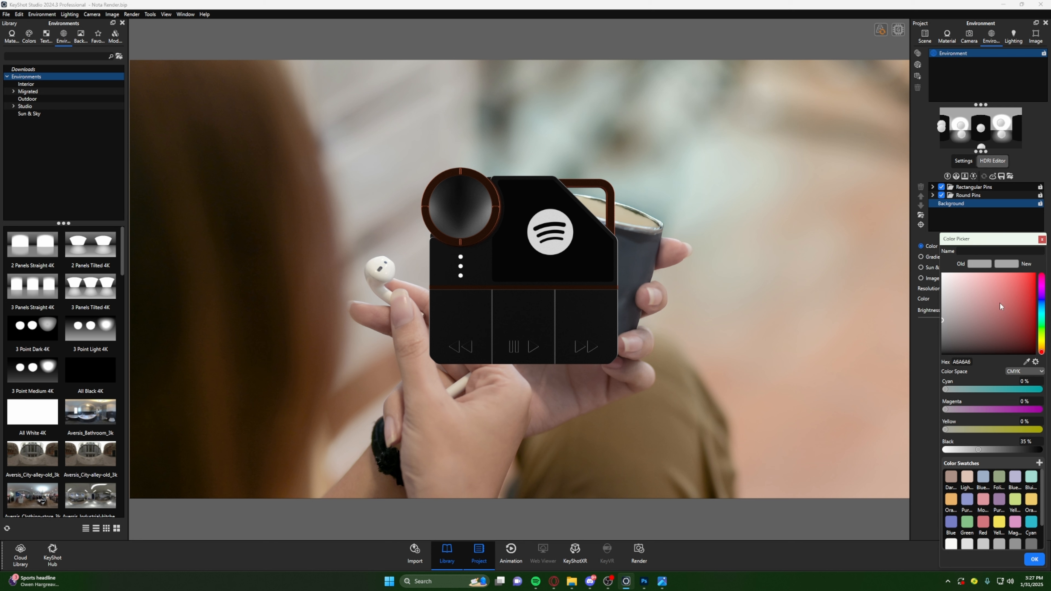
mouse_move(955, 302)
left_mouse_down()
mouse_move(898, 247)
mouse_move(861, 382)
mouse_move(821, 252)
left_mouse_up()
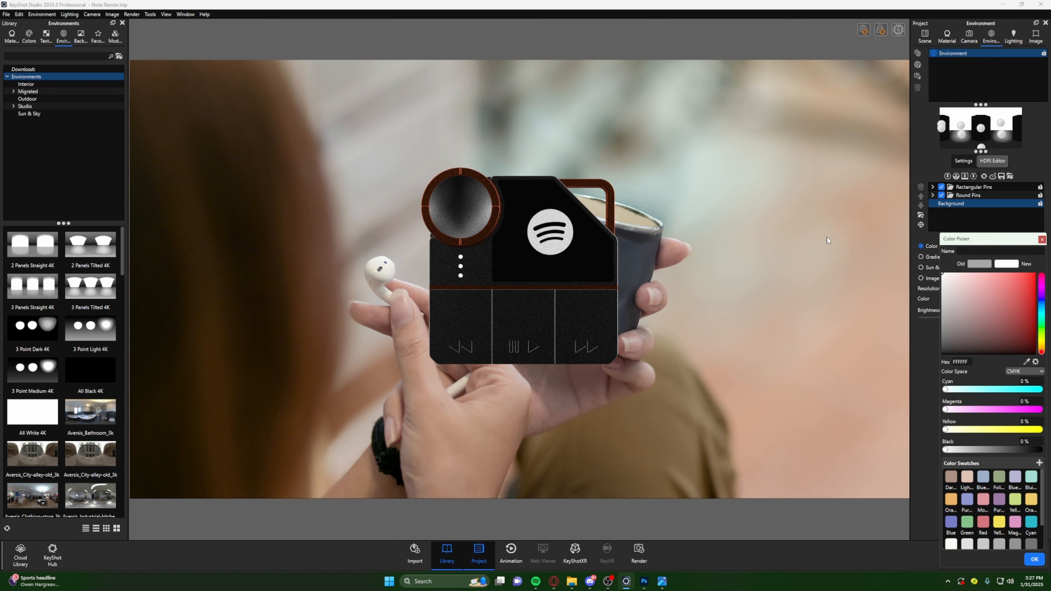
mouse_move(1001, 288)
left_mouse_down()
mouse_move(1018, 295)
mouse_move(1037, 274)
mouse_move(1012, 298)
mouse_move(1023, 282)
left_mouse_up()
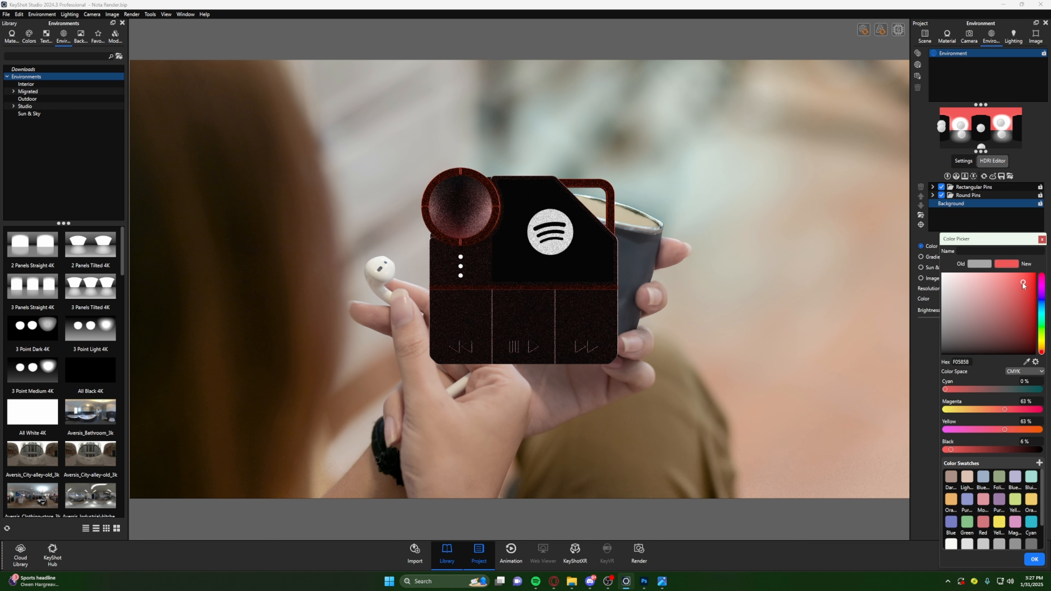
mouse_move(1023, 281)
left_mouse_down()
mouse_move(944, 296)
mouse_move(939, 284)
left_mouse_up()
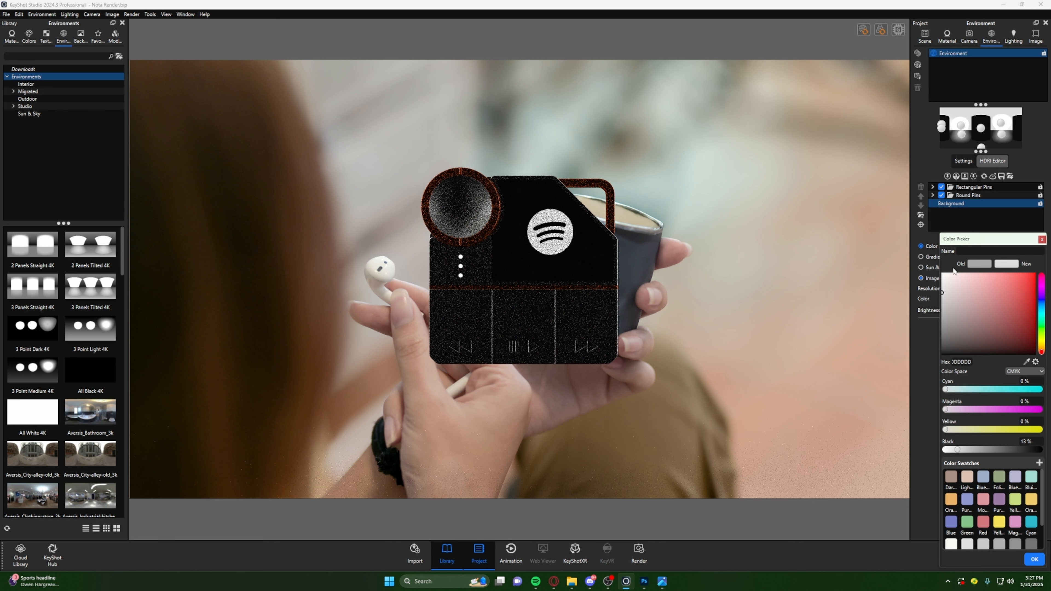
left_click(1042, 241)
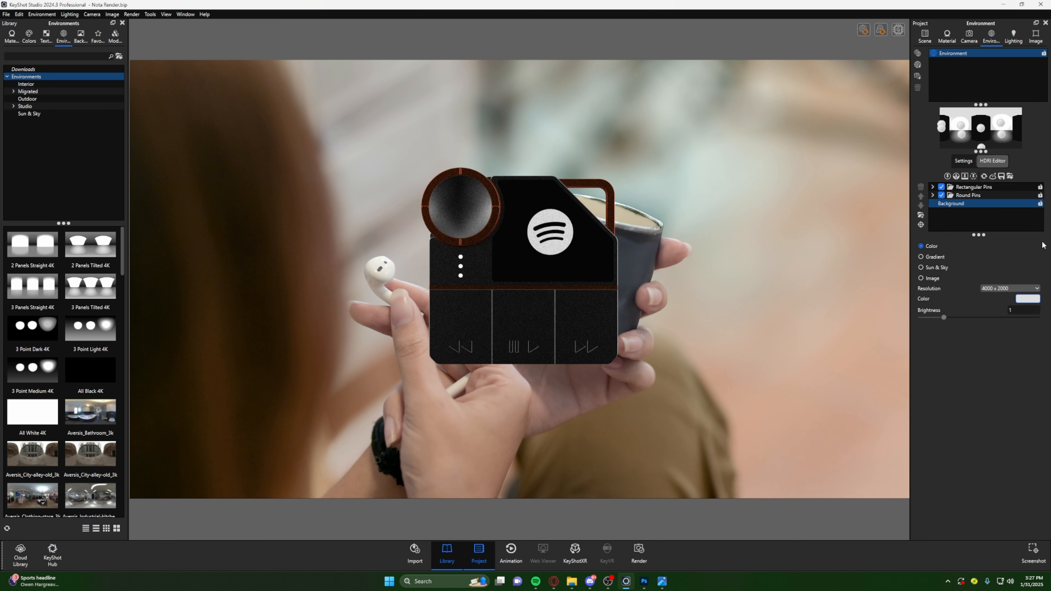
- Use the Incontext Background image as the HDRI background, and turn off the Rectangular Pins and Round Pins light groups
left_click(931, 279)
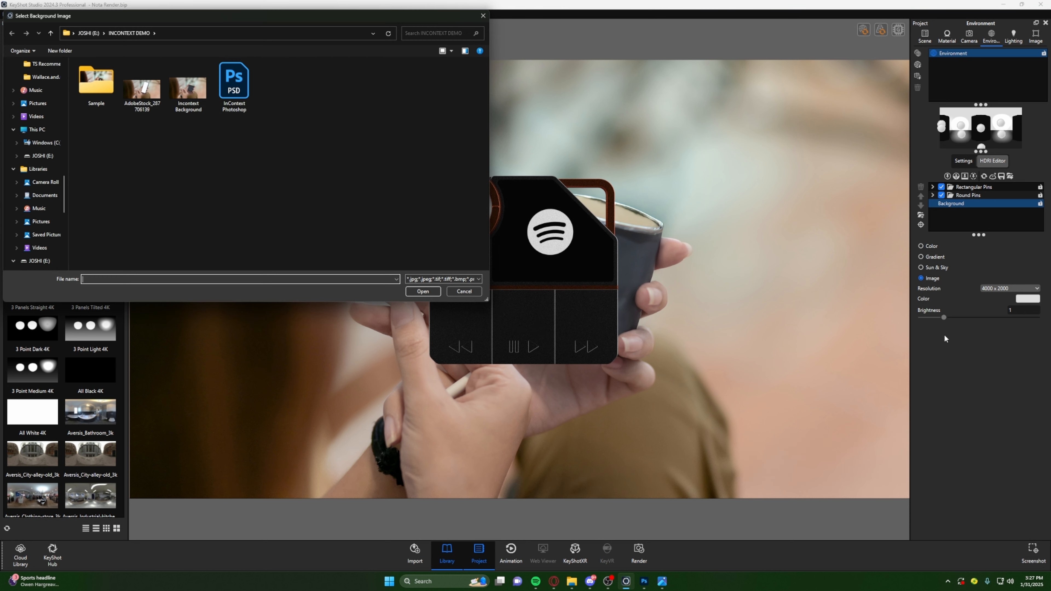
left_click(191, 109)
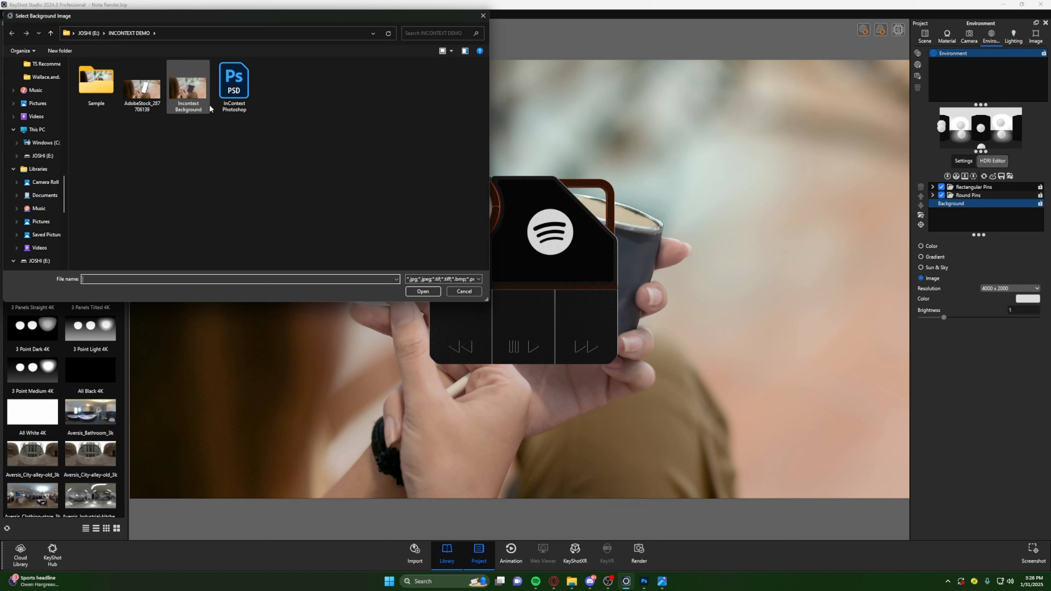
double_click(193, 100)
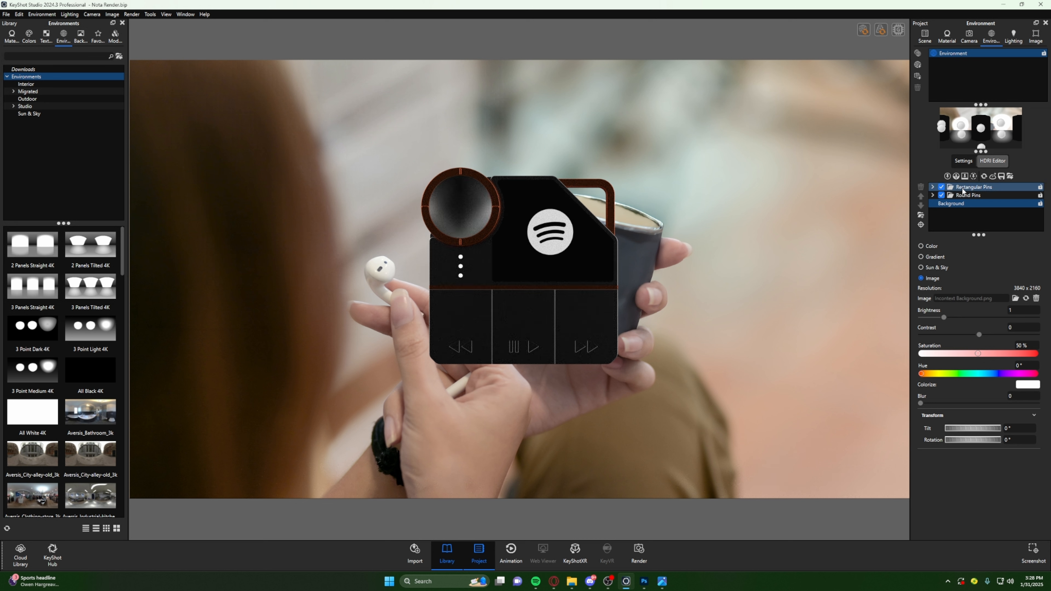
left_click(942, 189)
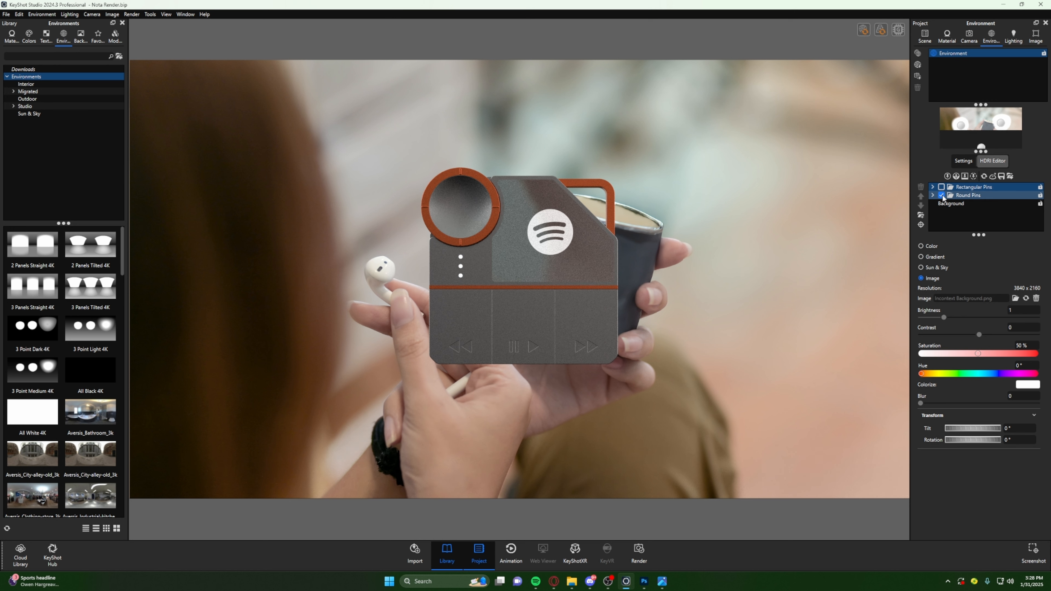
left_click(942, 195)
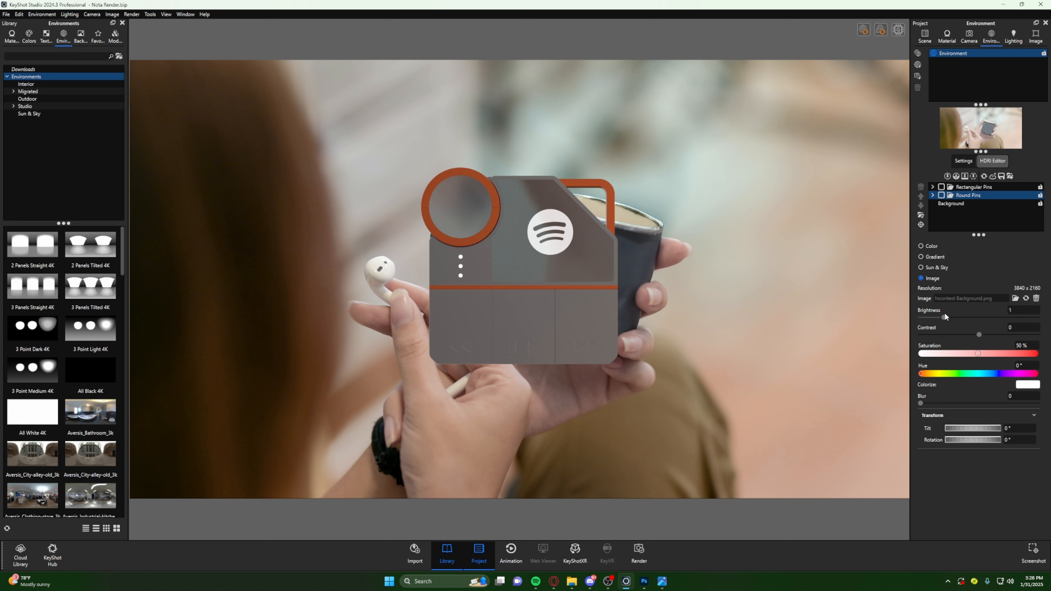
- Set the HDRI background image's brightness to 0.8 and raise its contrast to about 0.7
left_click(977, 204)
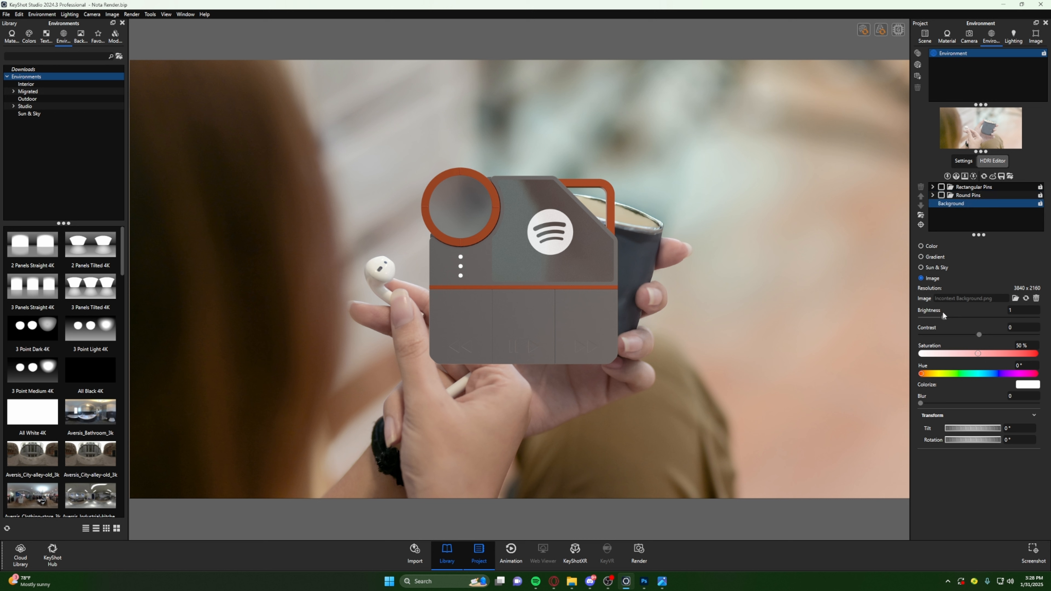
left_click_drag(943, 318, 938, 320)
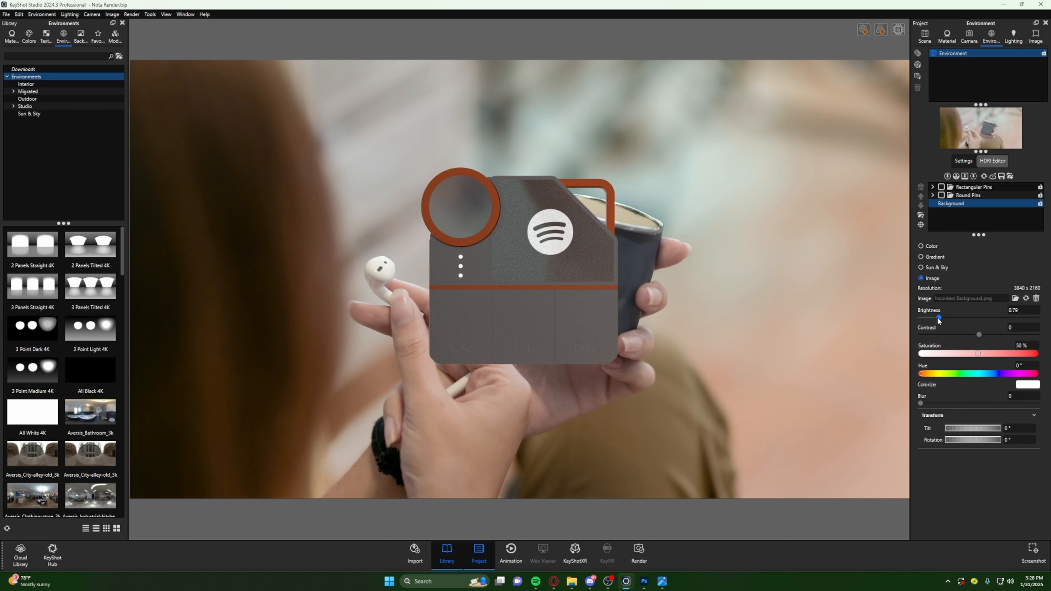
left_click(1023, 312)
type("80")
key("Return")
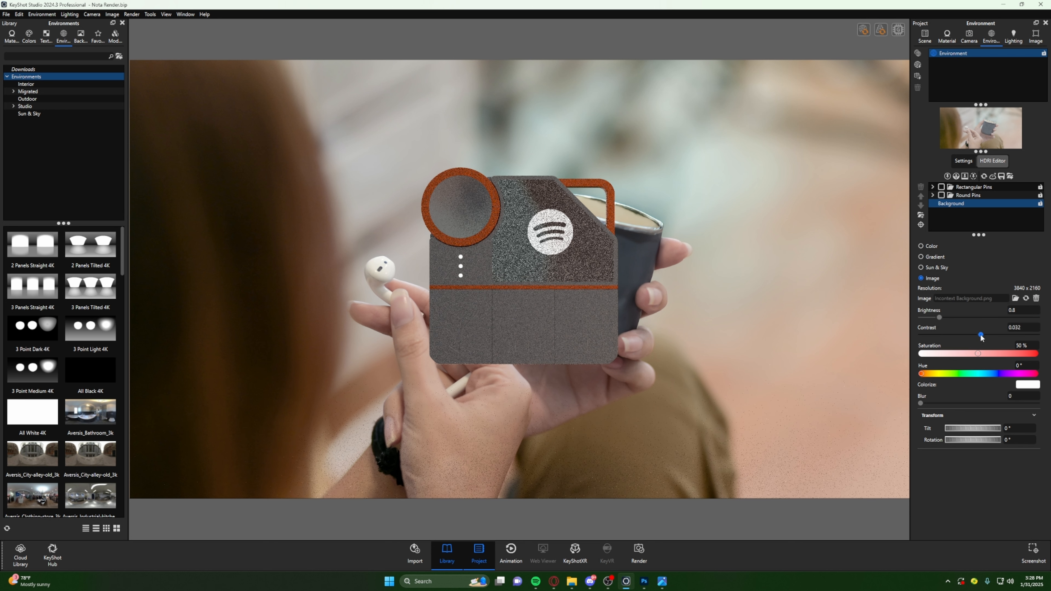
left_click_drag(979, 335, 1031, 348)
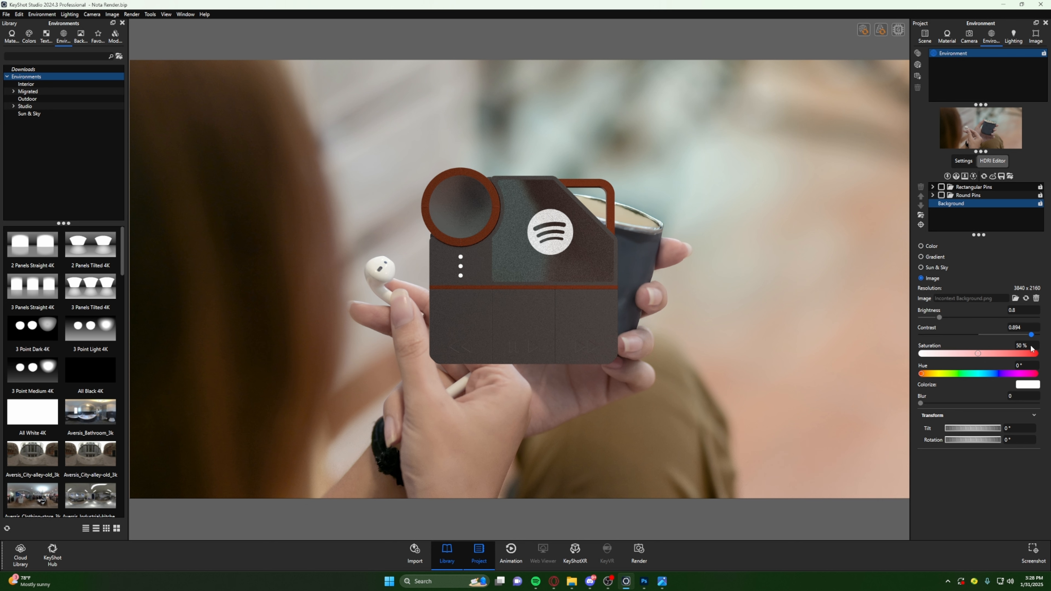
left_click_drag(1031, 349, 1030, 347)
- Set the HDRI background image's blur to 0.2 to soften the reflections on the device
left_click_drag(551, 263, 509, 245)
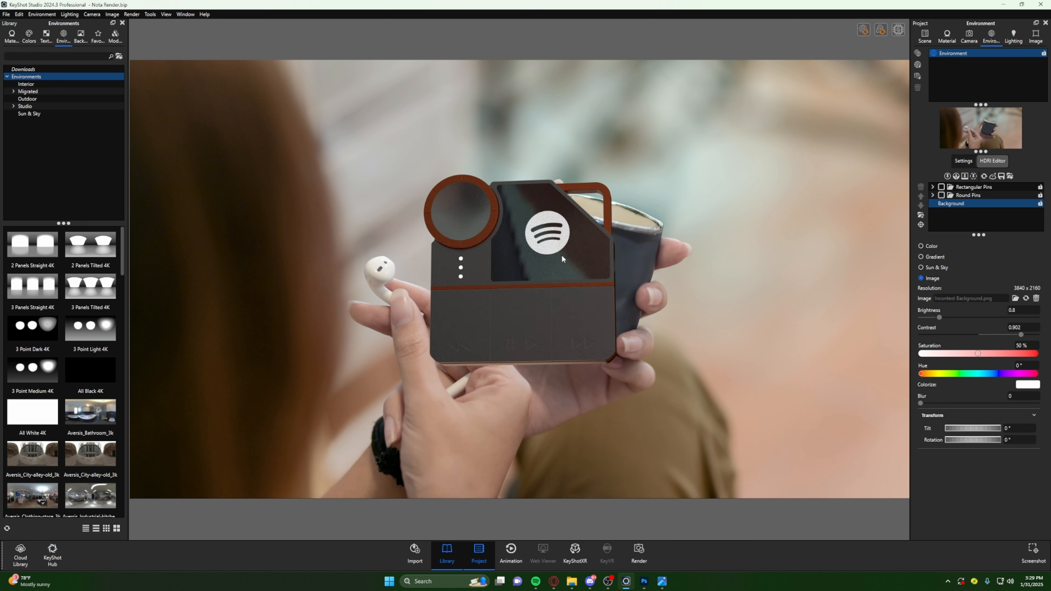
left_click_drag(537, 268, 498, 256)
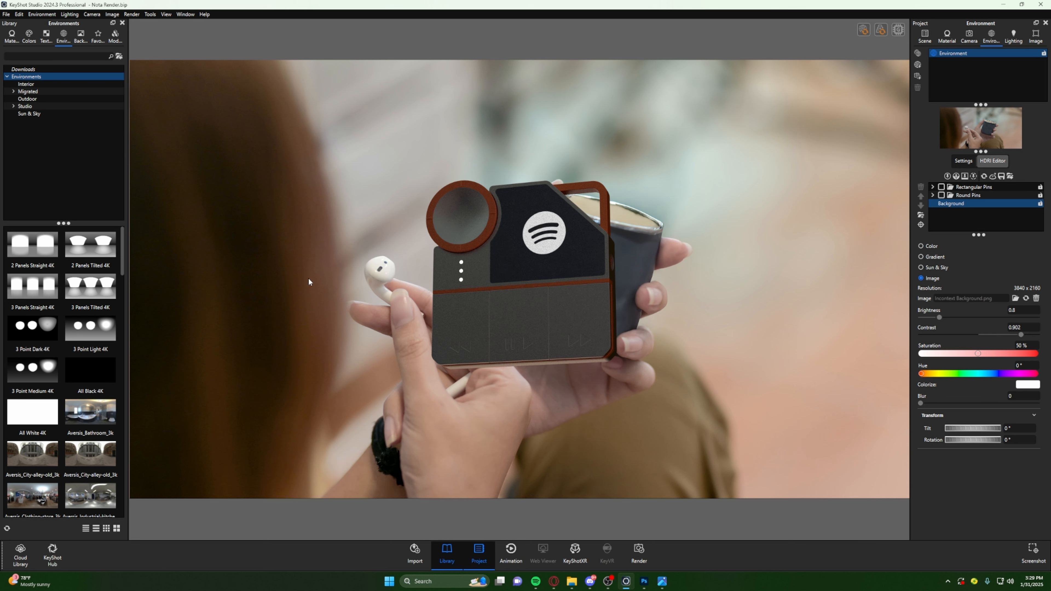
left_click_drag(453, 277, 507, 269)
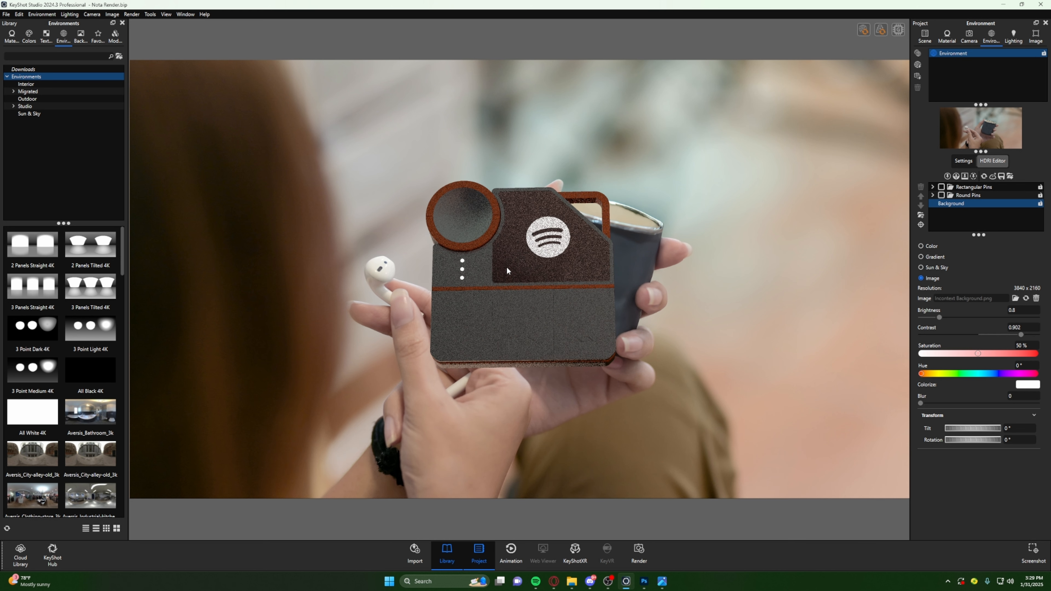
left_click_drag(923, 403, 947, 403)
left_click_drag(503, 291, 500, 325)
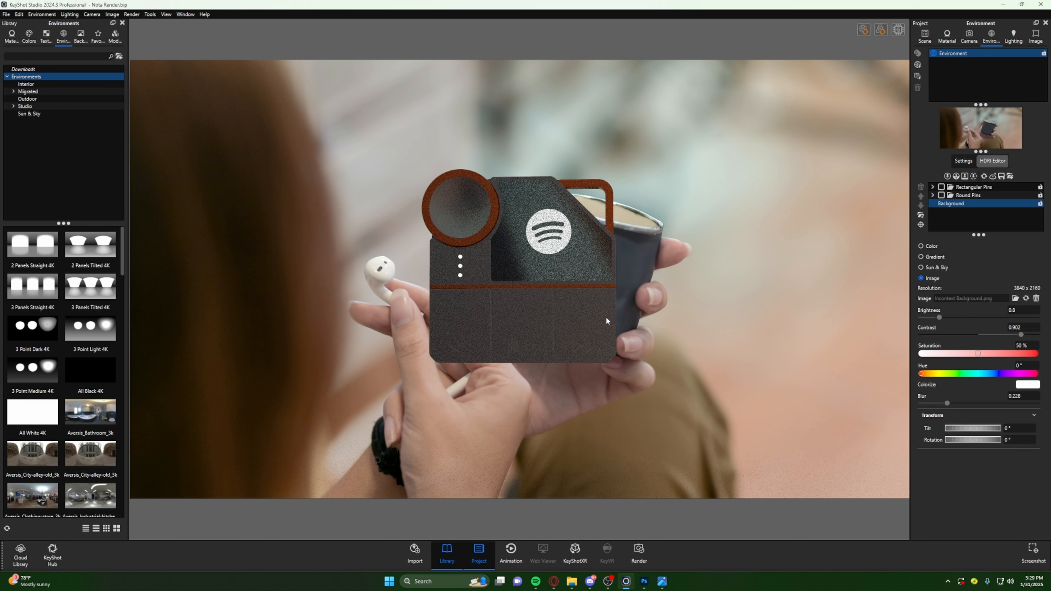
left_click_drag(947, 403, 944, 403)
- Examine the device's reflections and perspective over the backplate from several angles, with the camera settings open
left_click_drag(577, 319, 600, 333)
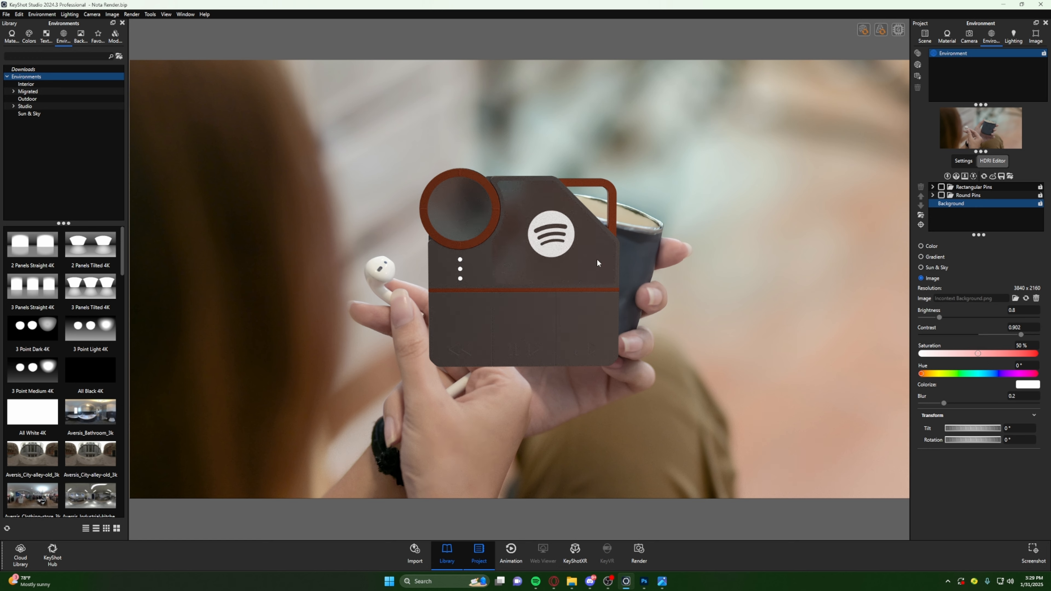
left_click_drag(524, 290, 476, 289)
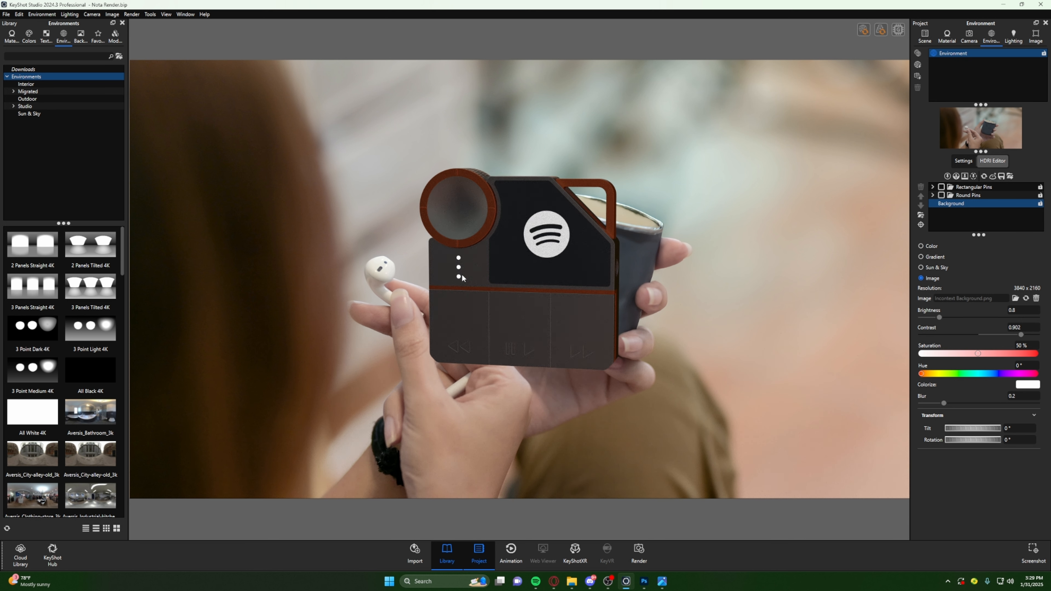
left_click_drag(514, 275, 526, 277)
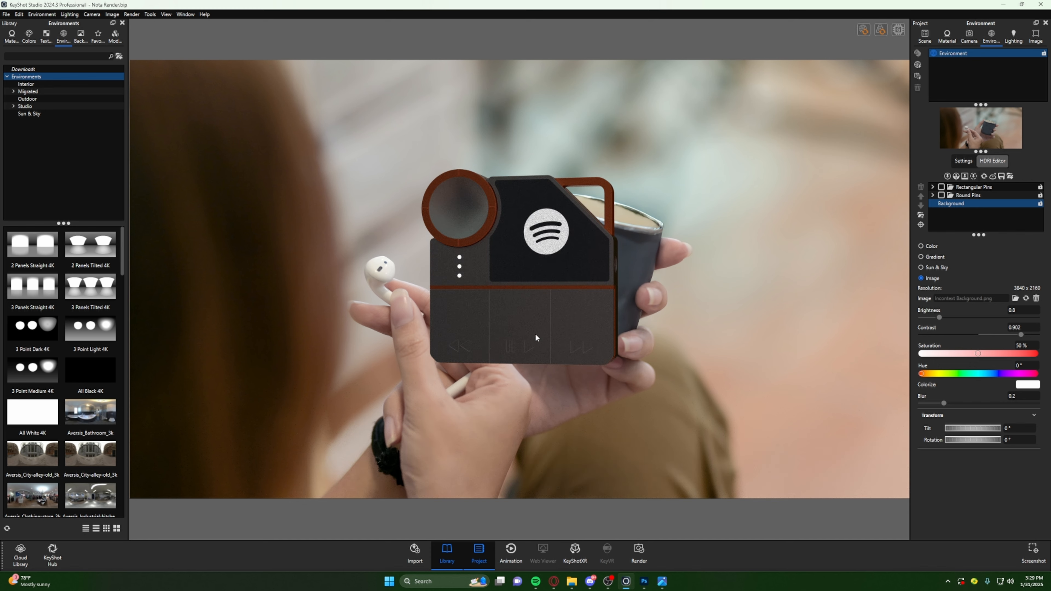
left_click_drag(463, 334, 491, 300)
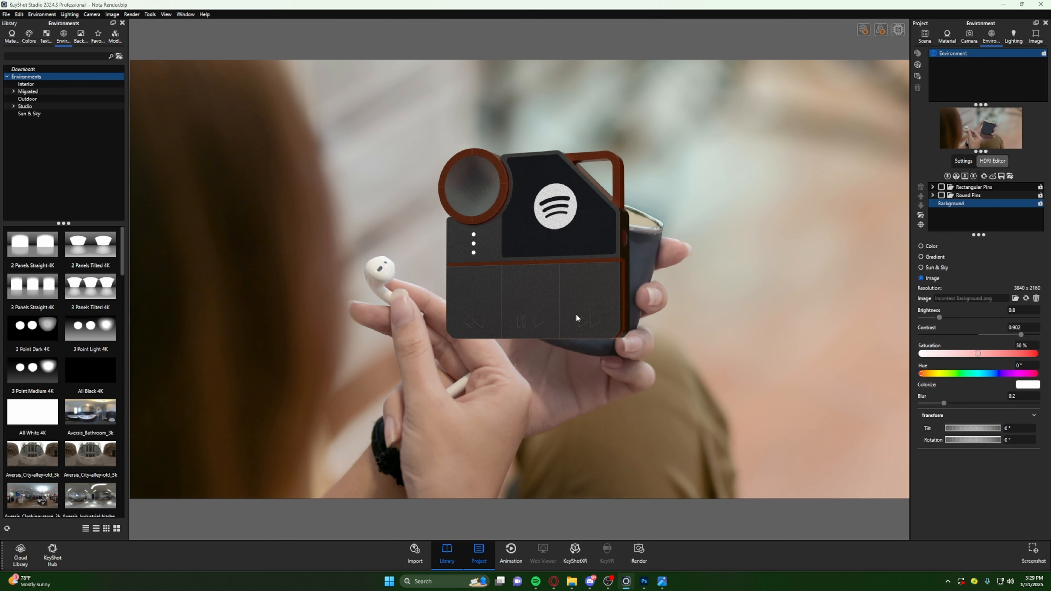
left_click_drag(576, 318, 623, 281)
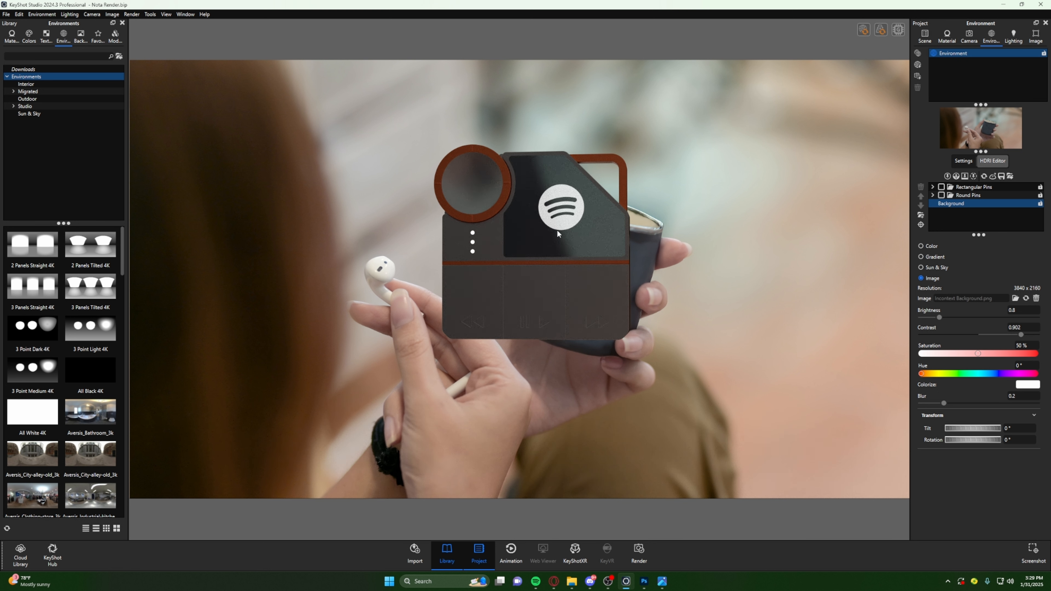
left_click(969, 36)
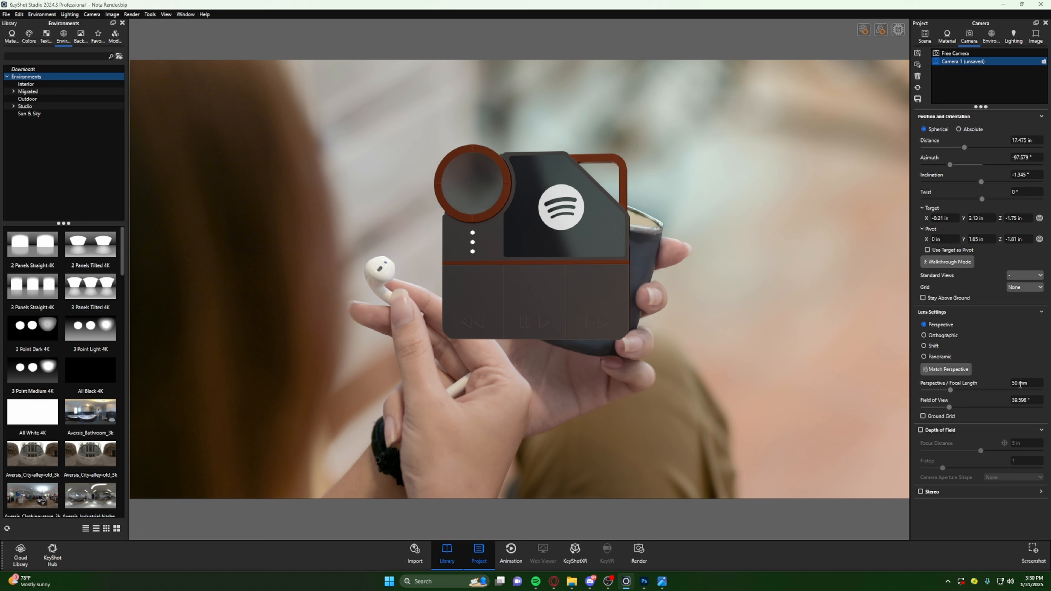
left_click_drag(582, 302, 492, 293)
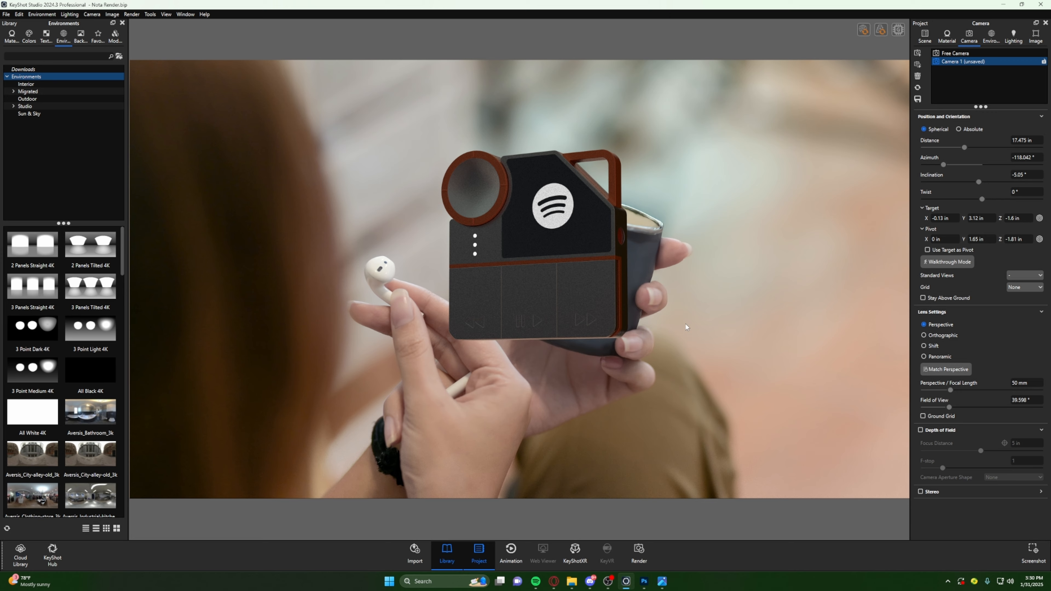
left_click_drag(686, 327, 793, 282)
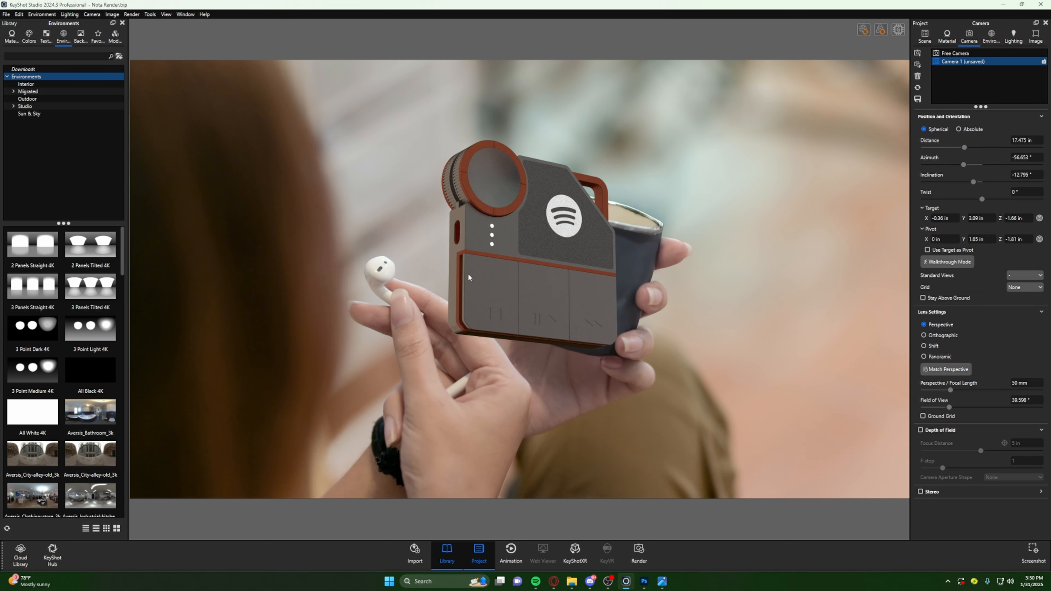
left_click_drag(468, 273, 458, 318)
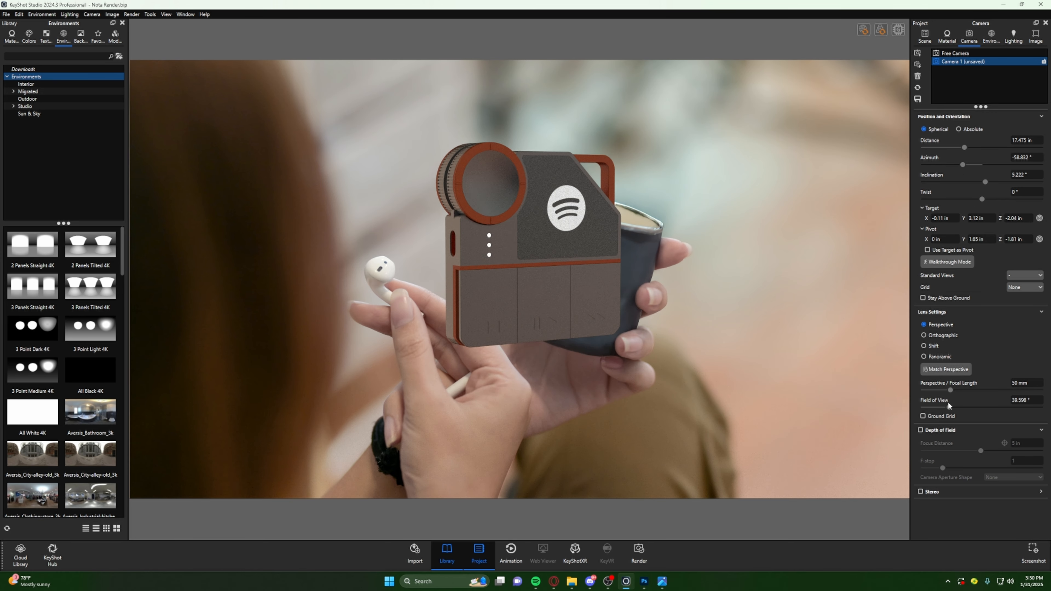
- Set the camera's focal length to 24 mm and orbit around the device to judge its perspective
scroll(500, 205, "up", 5)
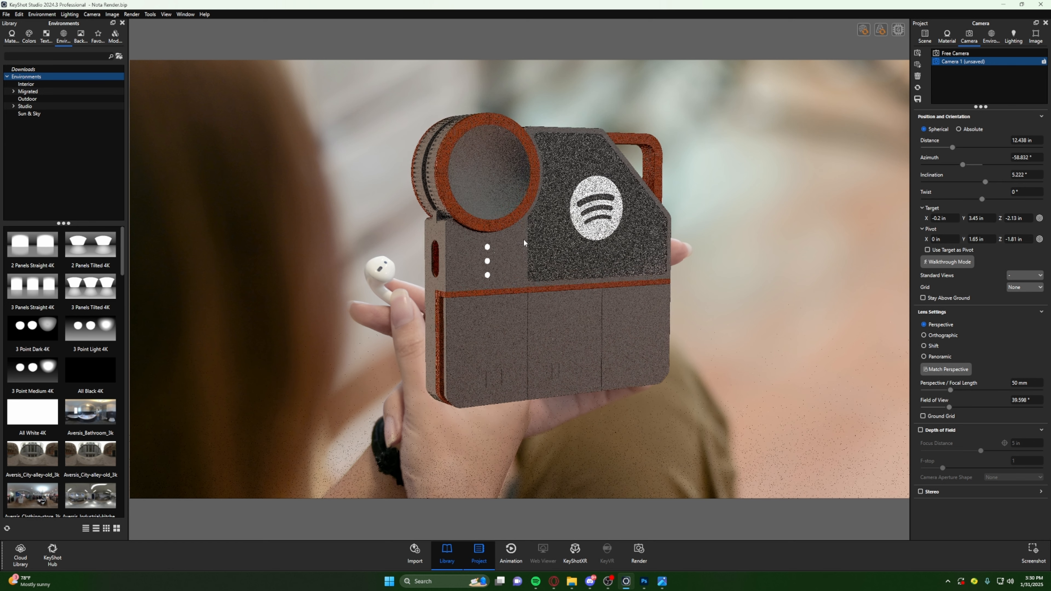
left_click_drag(1017, 385, 1008, 384)
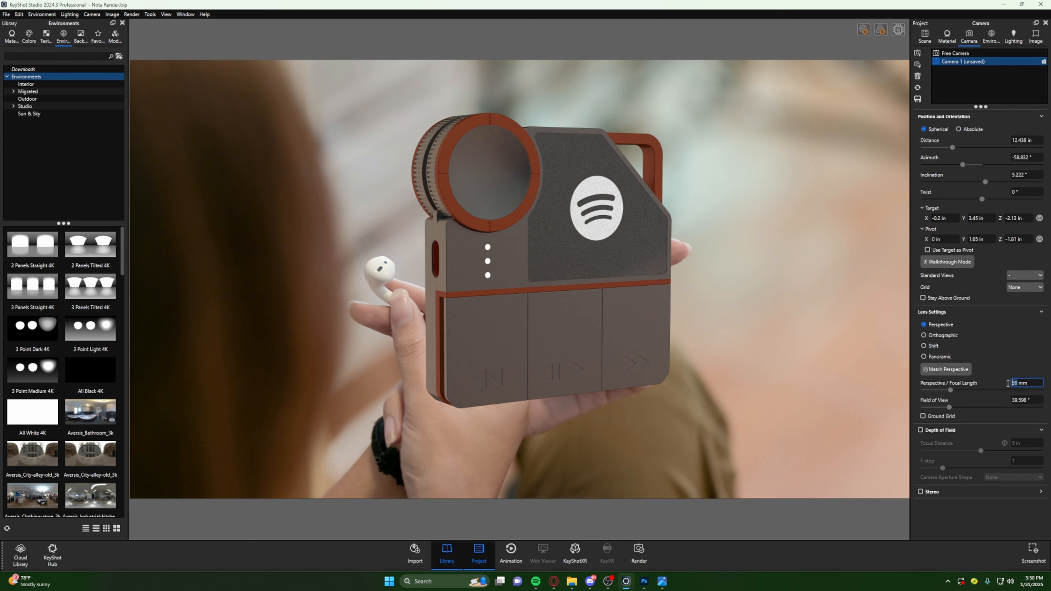
type("24")
key("Return")
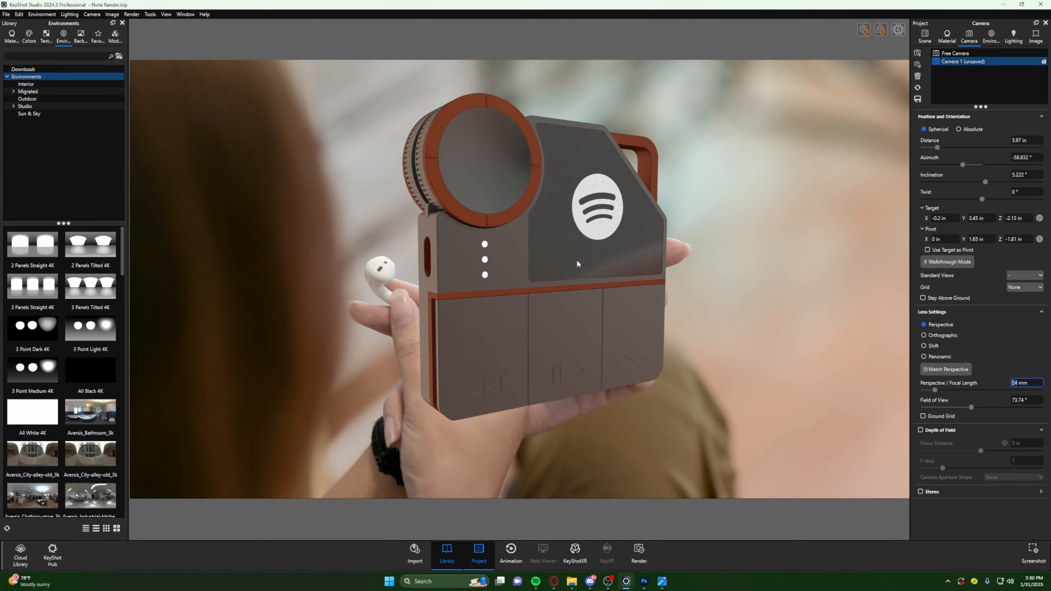
left_click_drag(536, 285, 931, 251)
- Set the camera's focal length to 35 mm and check the device from several angles
left_click_drag(1018, 380, 1007, 384)
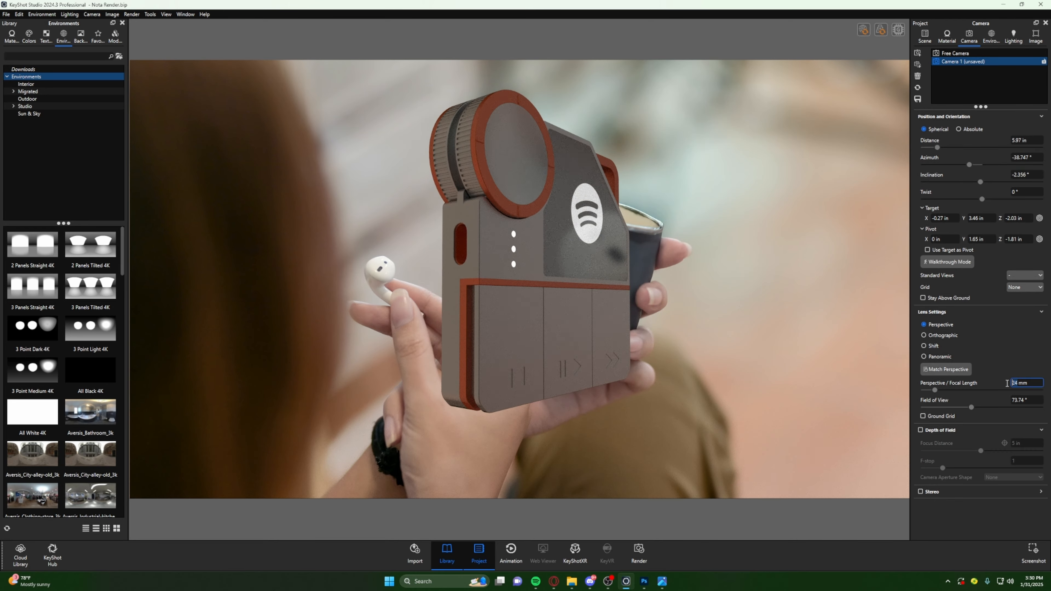
type("35")
key("Return")
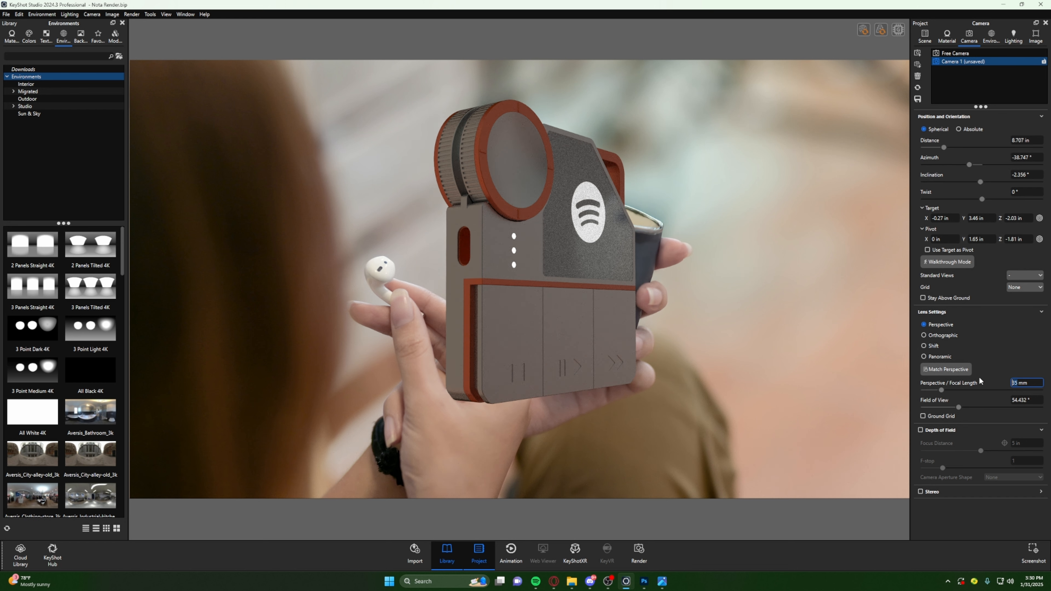
left_click_drag(700, 341, 552, 334)
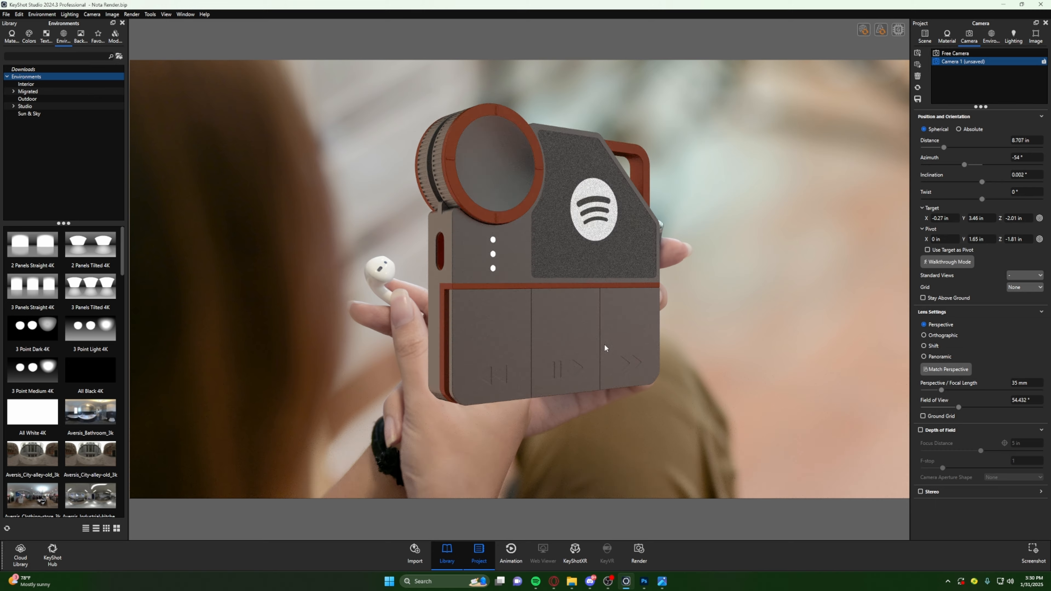
left_click_drag(611, 350, 683, 375)
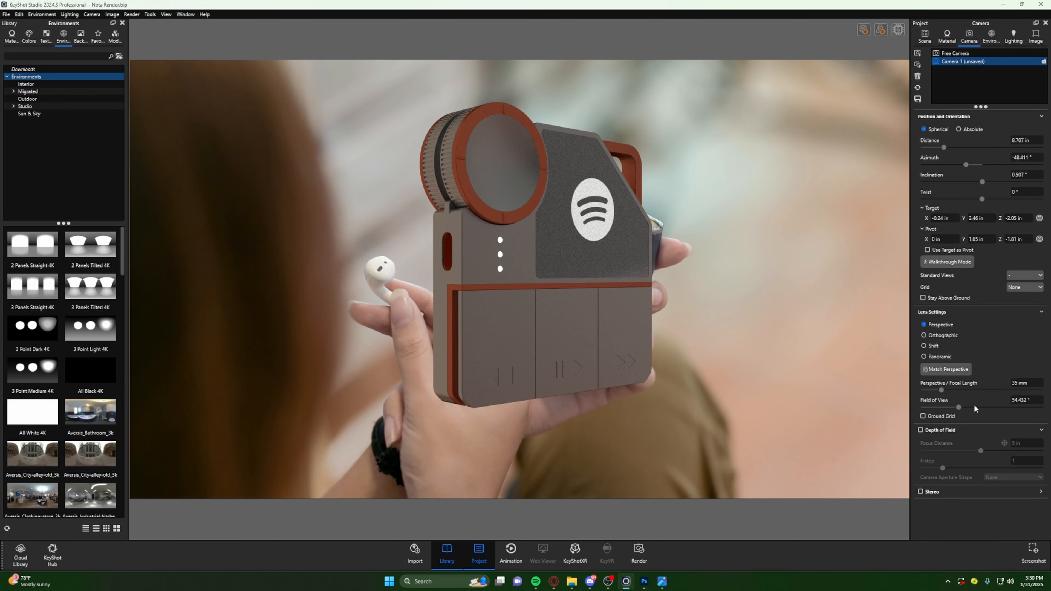
- Set the camera's focal length to 100 mm and turn the device to compare its perspective from the front
double_click(1016, 383)
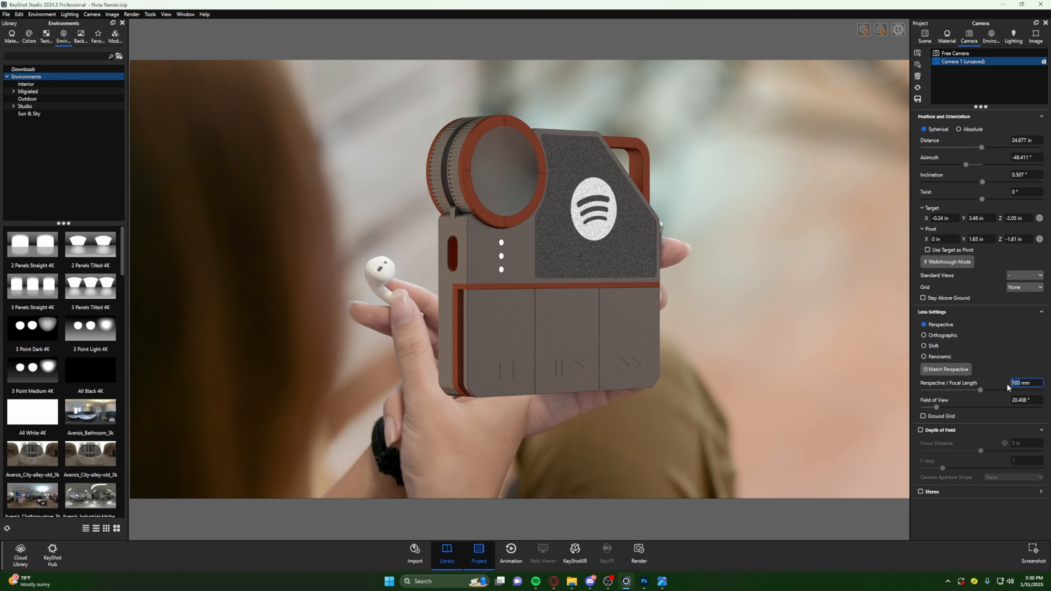
left_click_drag(612, 323, 498, 326)
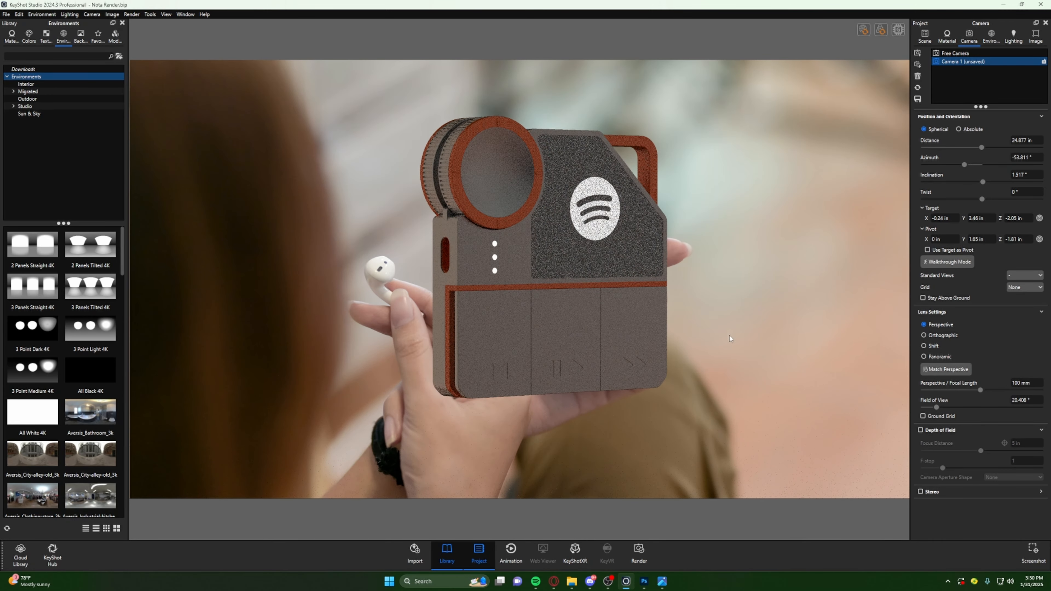
left_click_drag(728, 341, 553, 336)
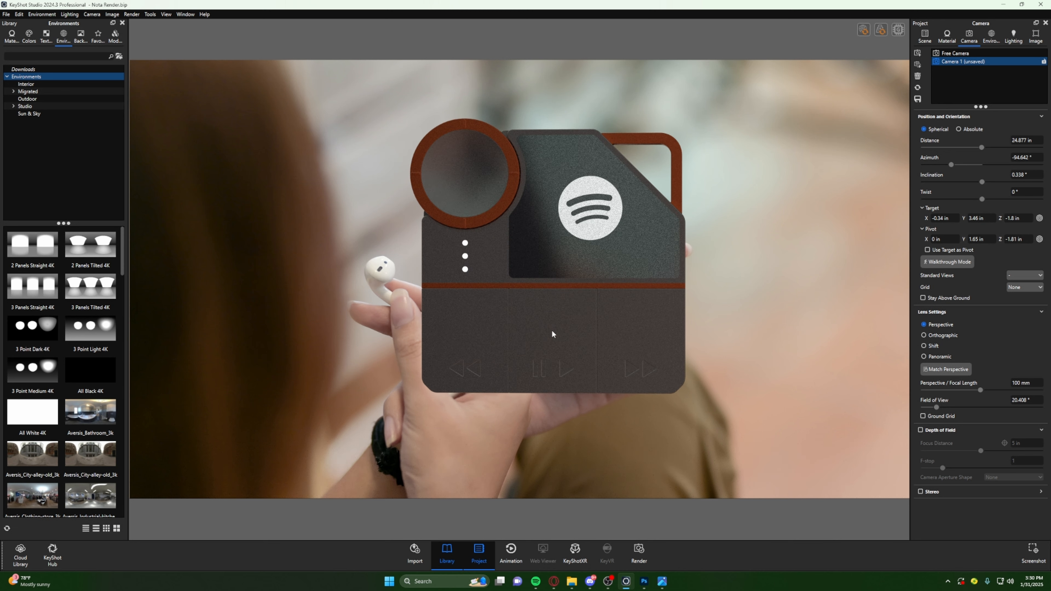
- Set the camera's focal length back to 35 mm and orbit to a three-quarter view of the device
left_click_drag(1021, 383, 1001, 383)
type("35")
key("Return")
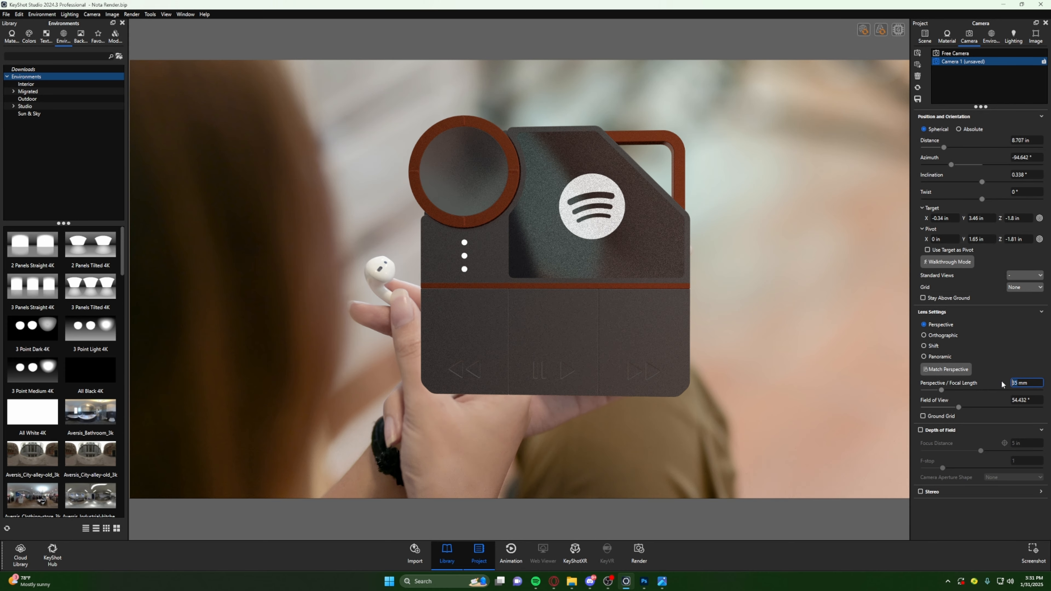
left_click_drag(618, 254, 693, 303)
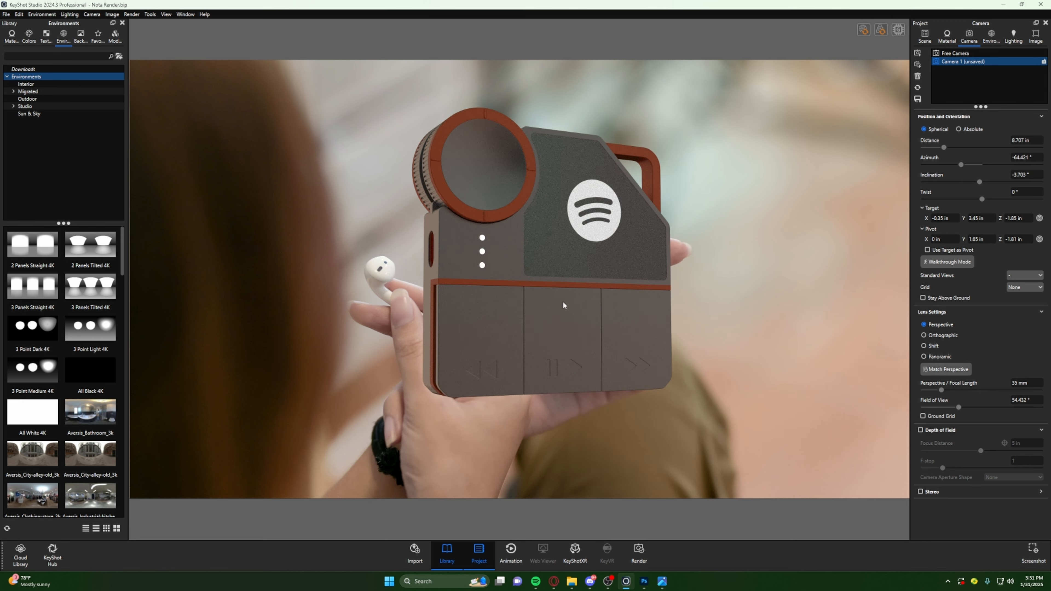
- Orient the device front-on, scale it down to a camera distance of about 17.2 in, and place it over the mug
scroll(561, 310, "down", 3)
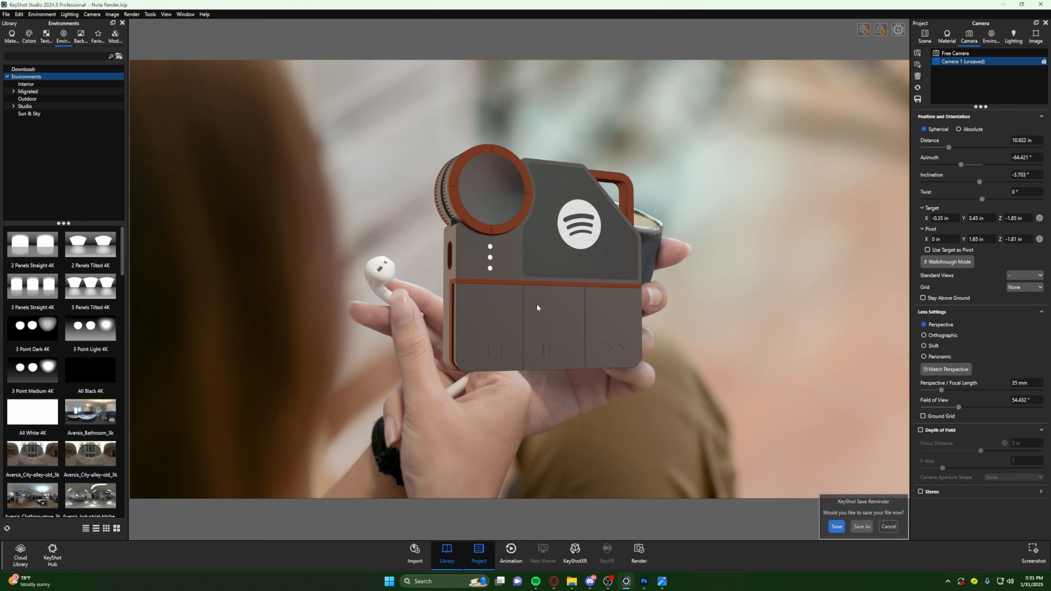
left_click_drag(537, 308, 428, 331)
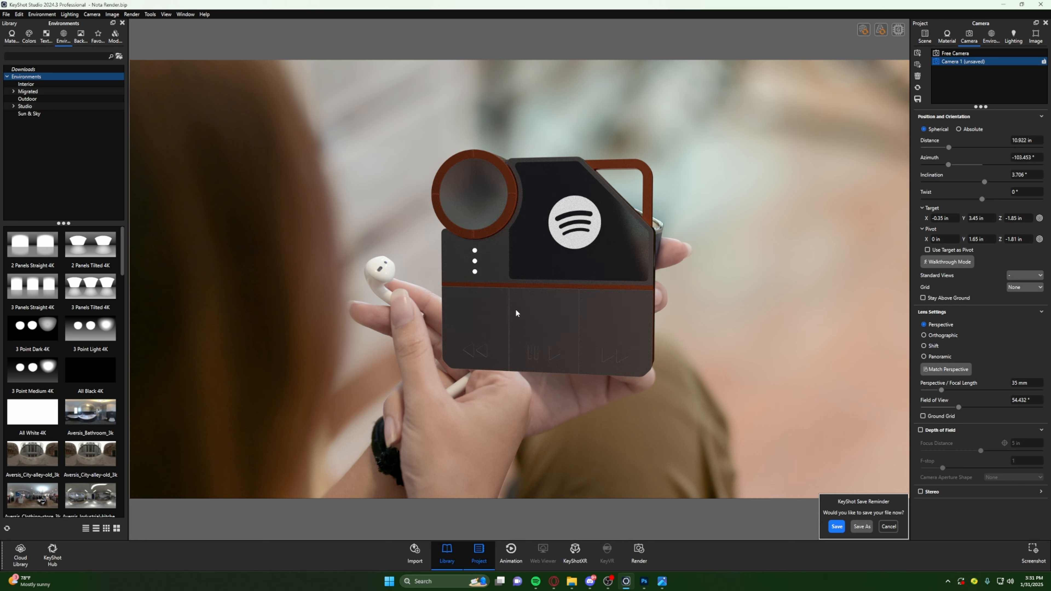
middle_click_drag(516, 313, 494, 206)
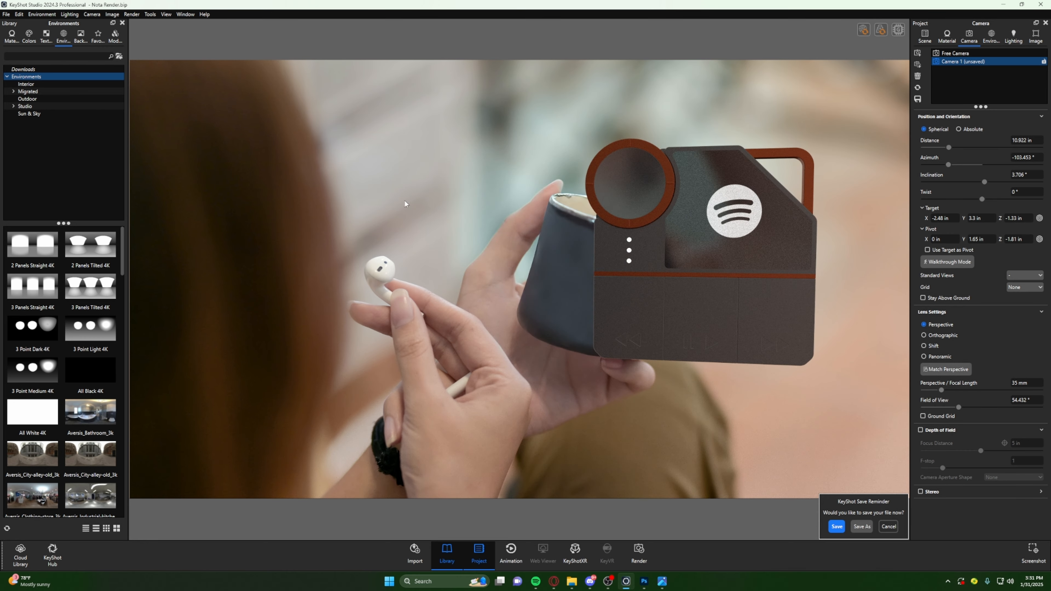
scroll(604, 295, "down", 3)
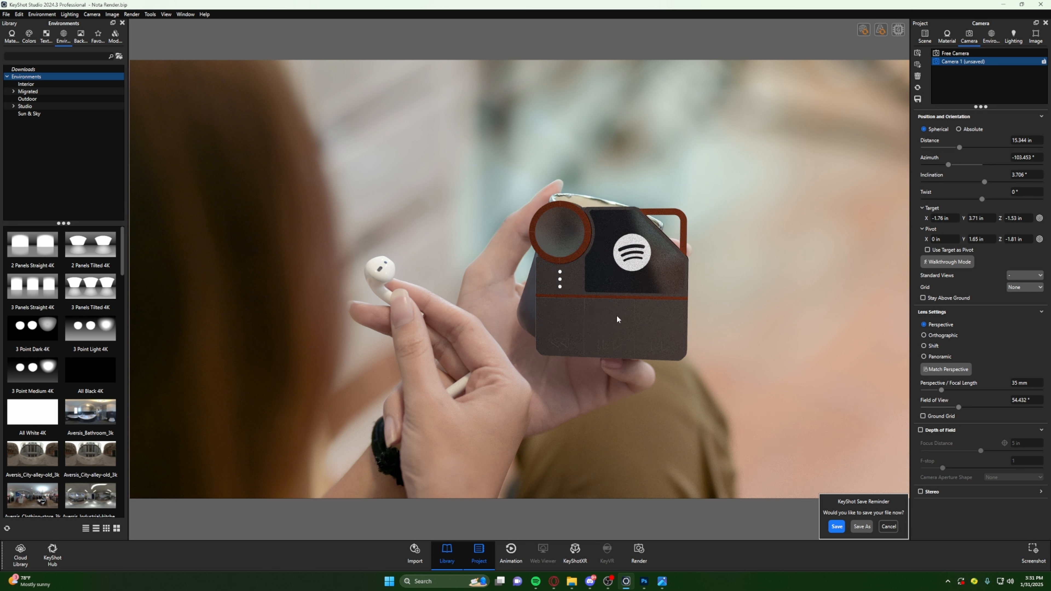
scroll(706, 292, "down", 1)
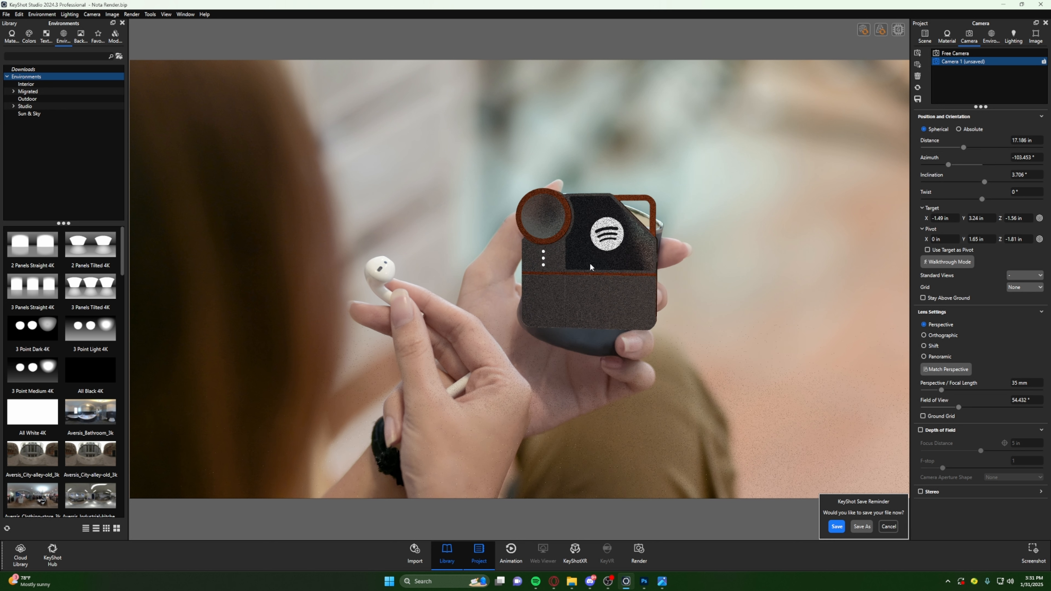
left_click_drag(645, 298, 654, 299)
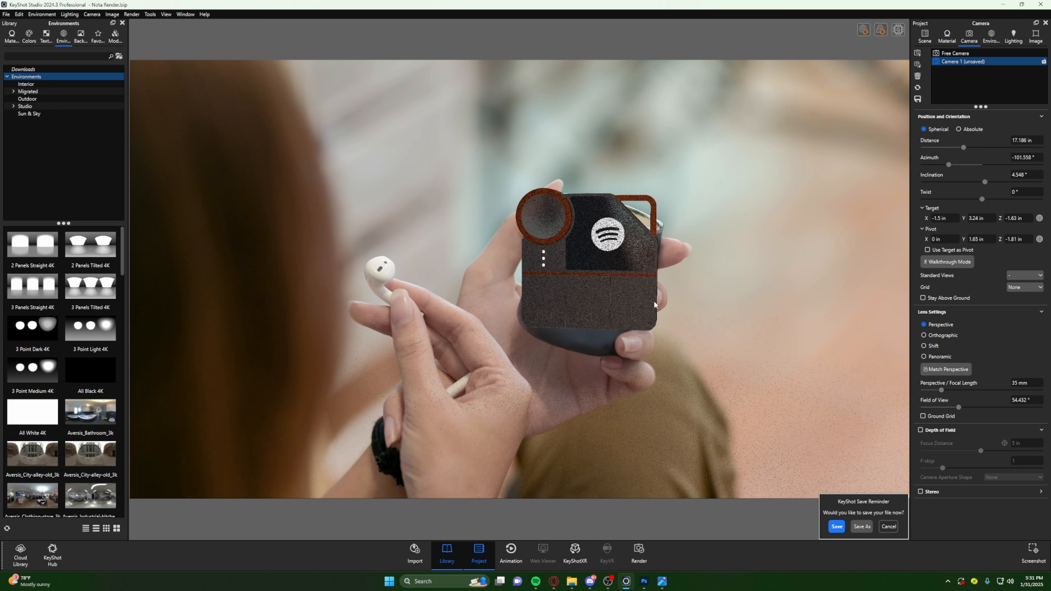
- Twist the camera to about 16.2° to match the tilt of the hand, and reposition the device over the mug
left_click_drag(982, 198, 988, 201)
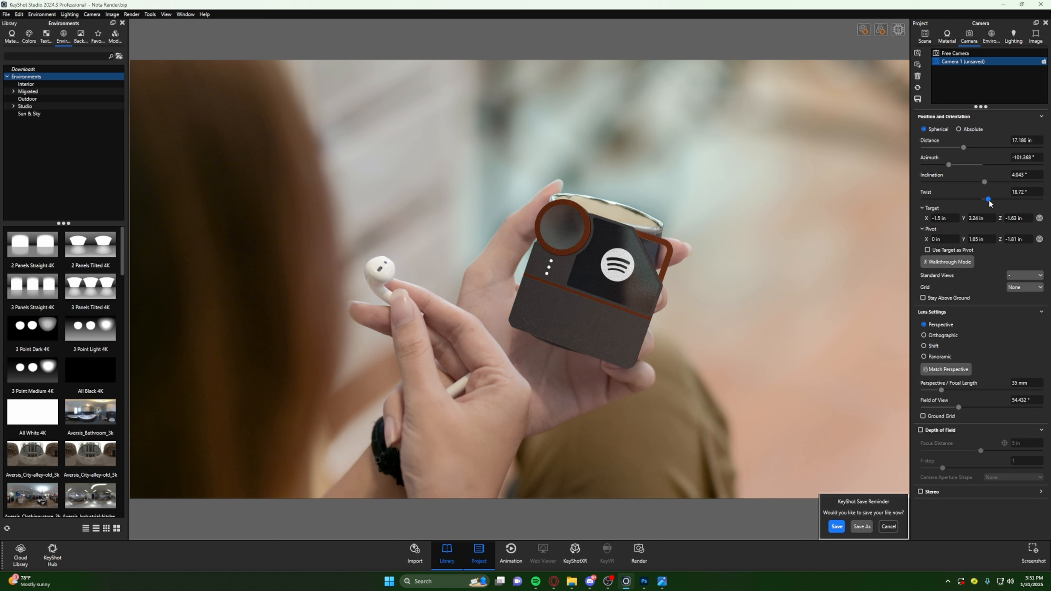
left_click_drag(988, 201, 988, 201)
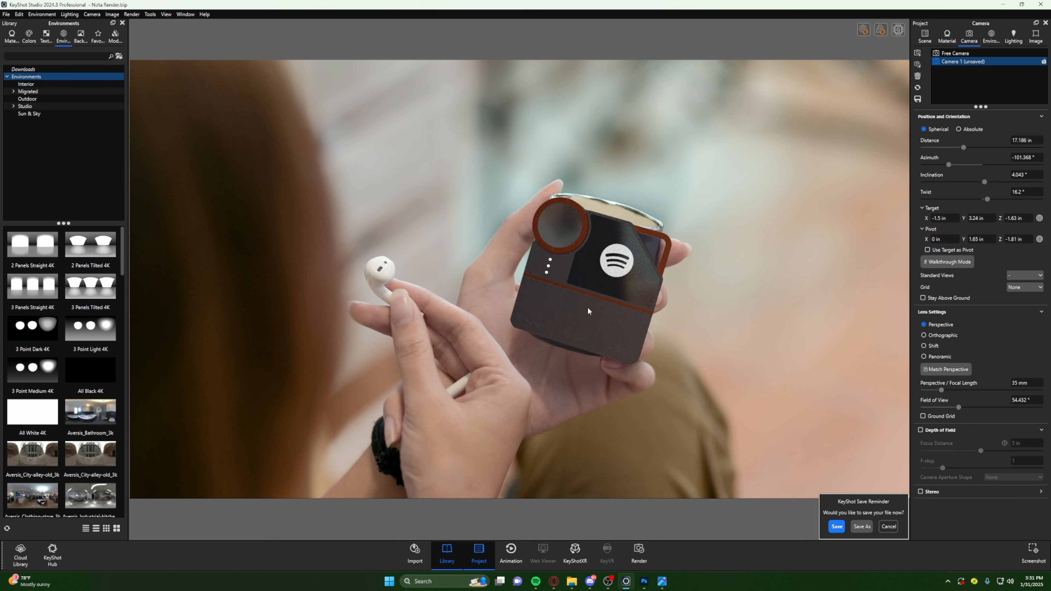
middle_click_drag(588, 311, 601, 293)
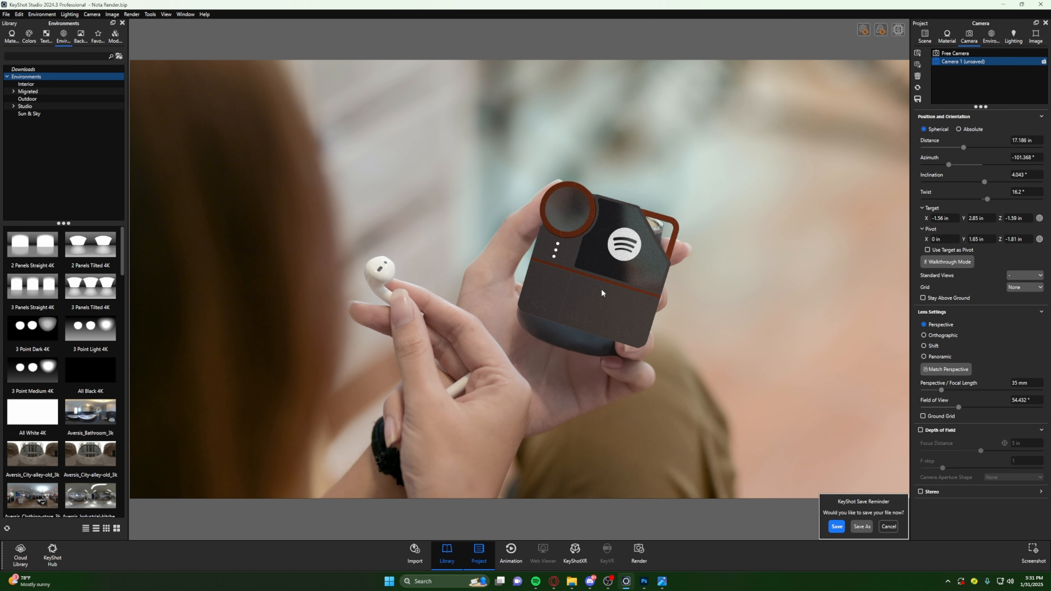
- Set the camera distance to about 18.9 in and fine-tune the device's position and rotation within the hand
left_click_drag(965, 150, 967, 153)
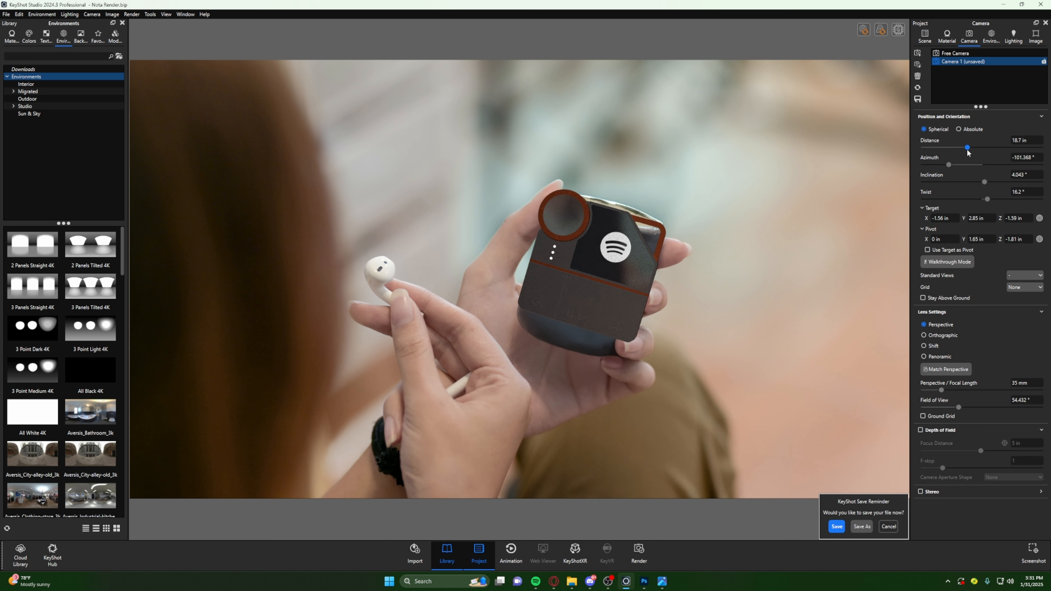
left_click_drag(967, 152, 968, 153)
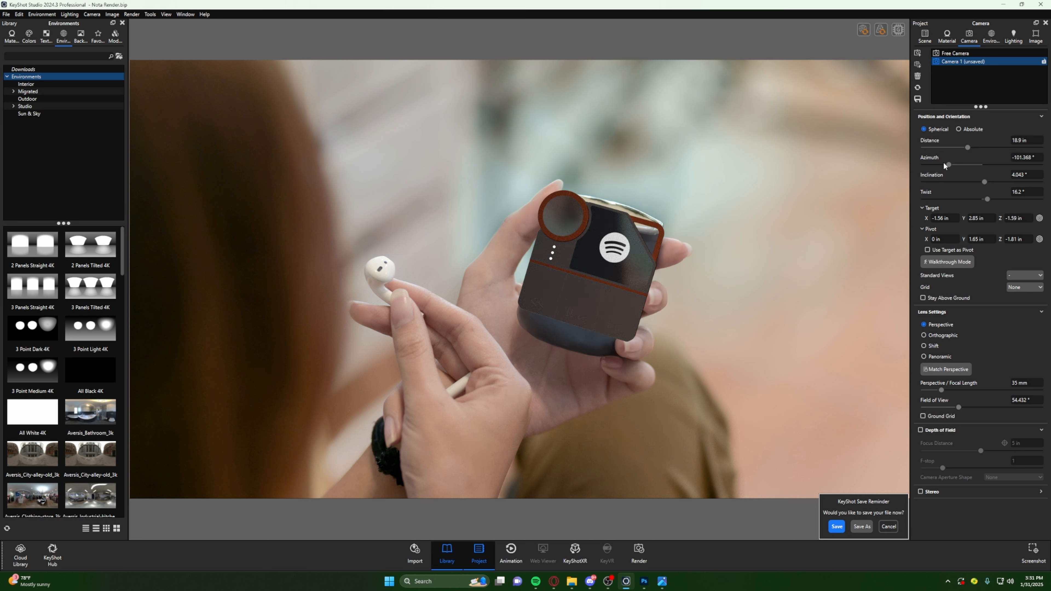
middle_click_drag(603, 281, 603, 279)
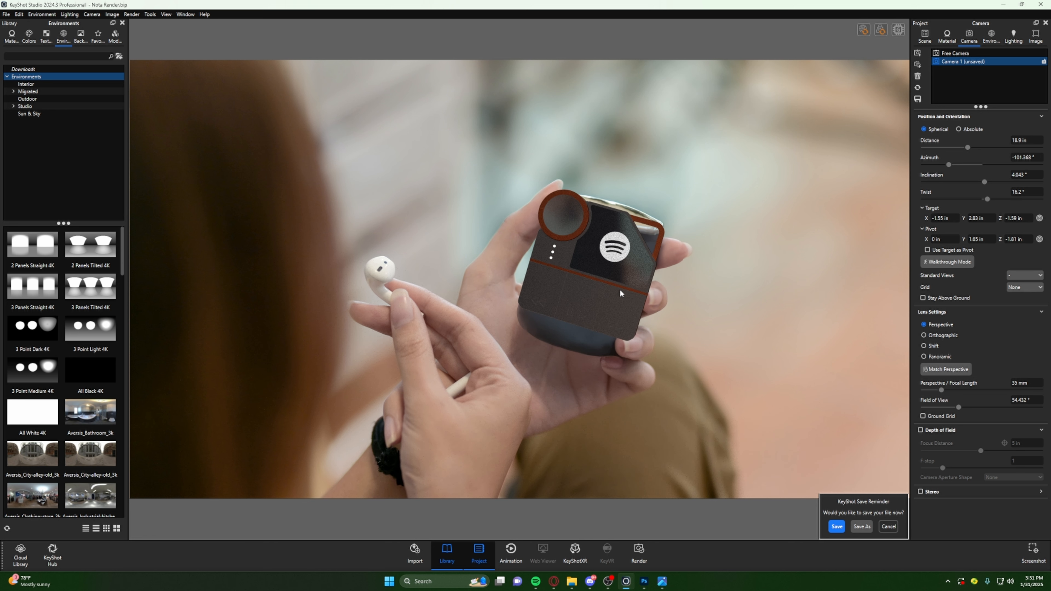
left_click_drag(628, 295, 626, 295)
- Switch to the photo viewer, inspect the original stock photo of the hand-held phone, and return to KeyShot
left_click(662, 581)
key("Right")
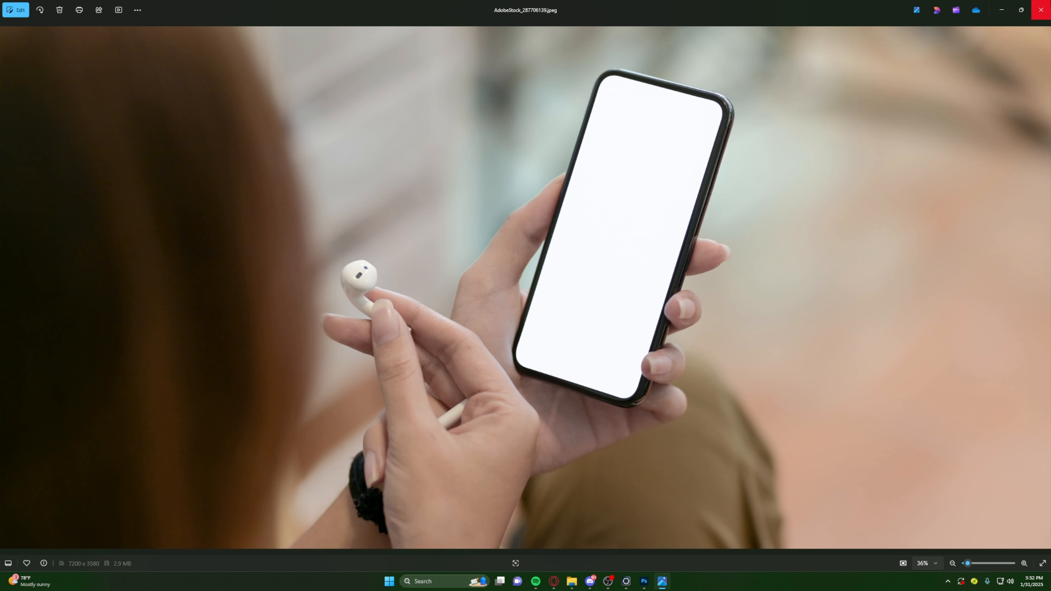
left_click(999, 10)
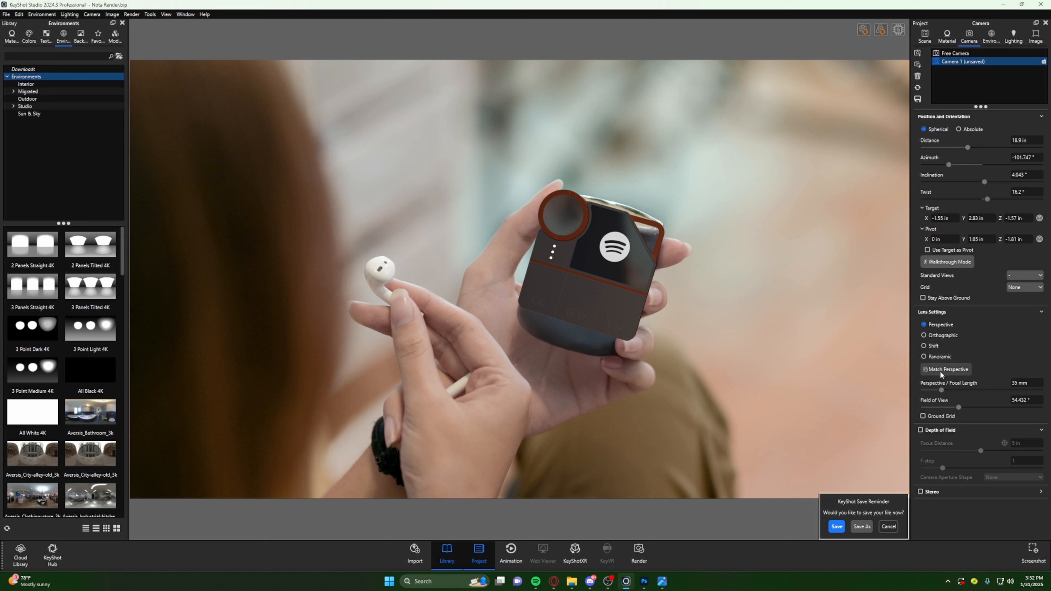
- Try Match Perspective on the backplate with three-point guides, moving one end of the lower Z guide line before applying it
left_click(959, 375)
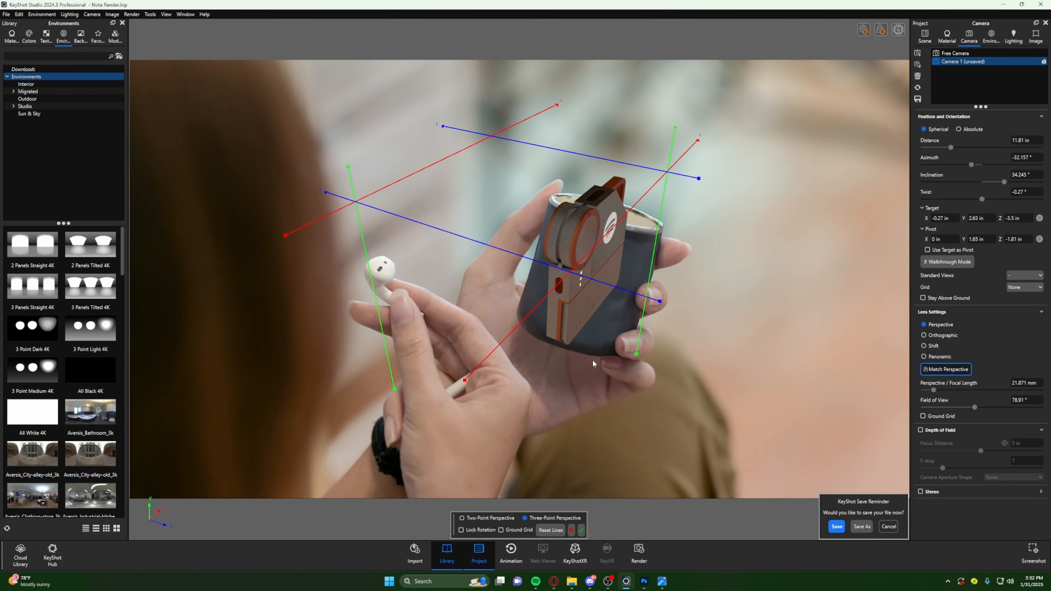
left_click_drag(659, 301, 595, 309)
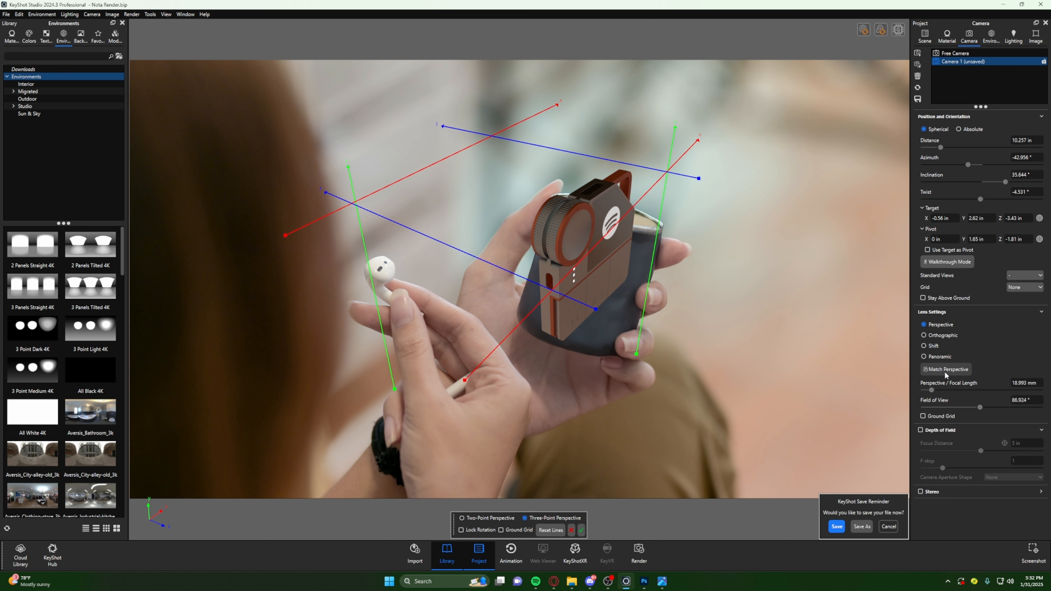
left_click(582, 530)
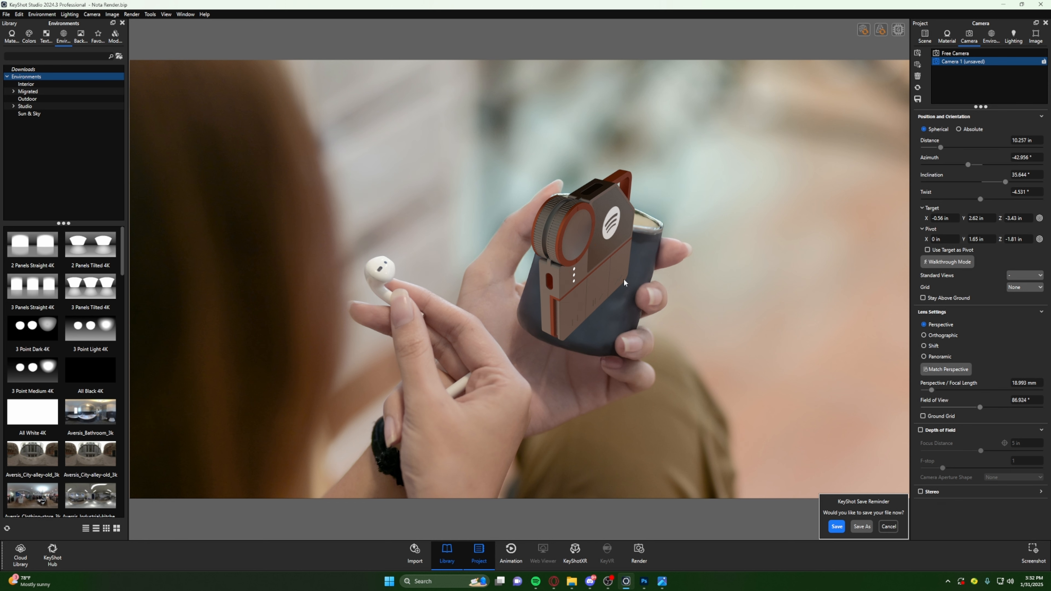
- Turn the device front-on again, twist the camera to about 18.7°, and align the device with the mug in the hand
left_click_drag(581, 318, 605, 303)
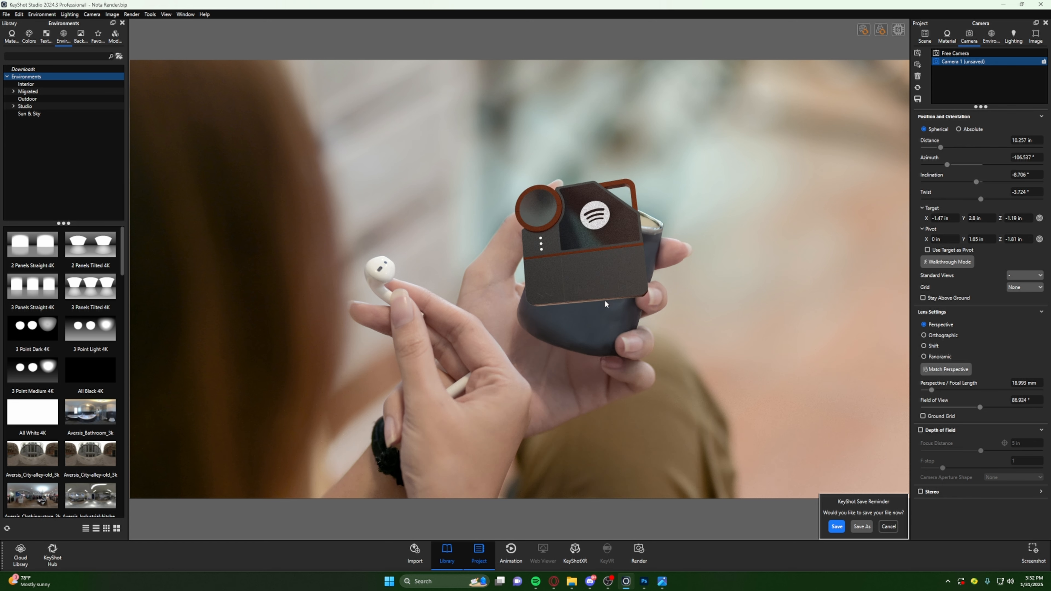
middle_click_drag(604, 304, 587, 346)
left_click_drag(599, 233, 654, 241)
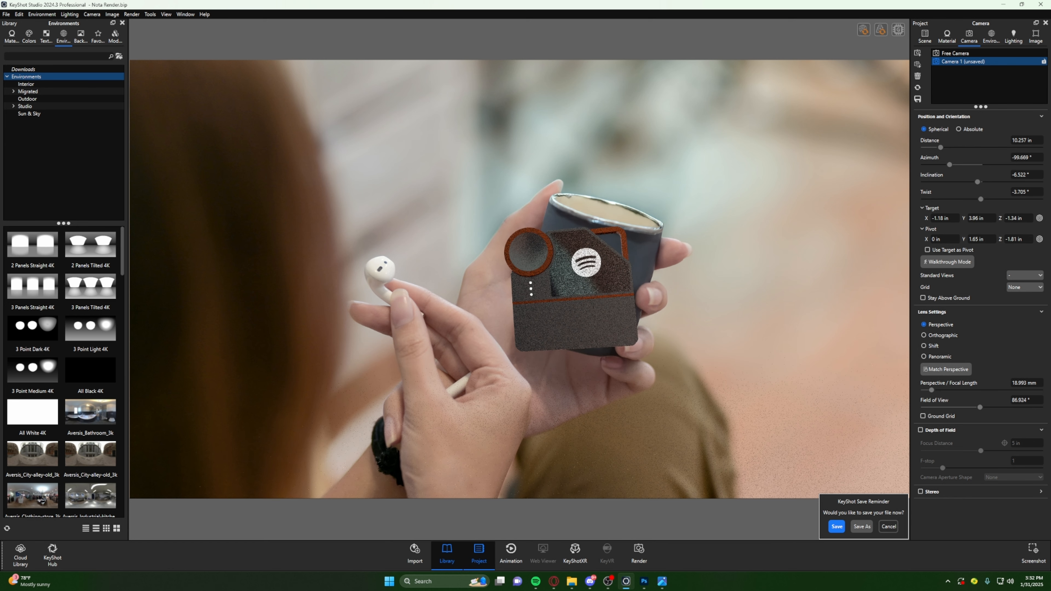
left_click_drag(988, 202, 989, 202)
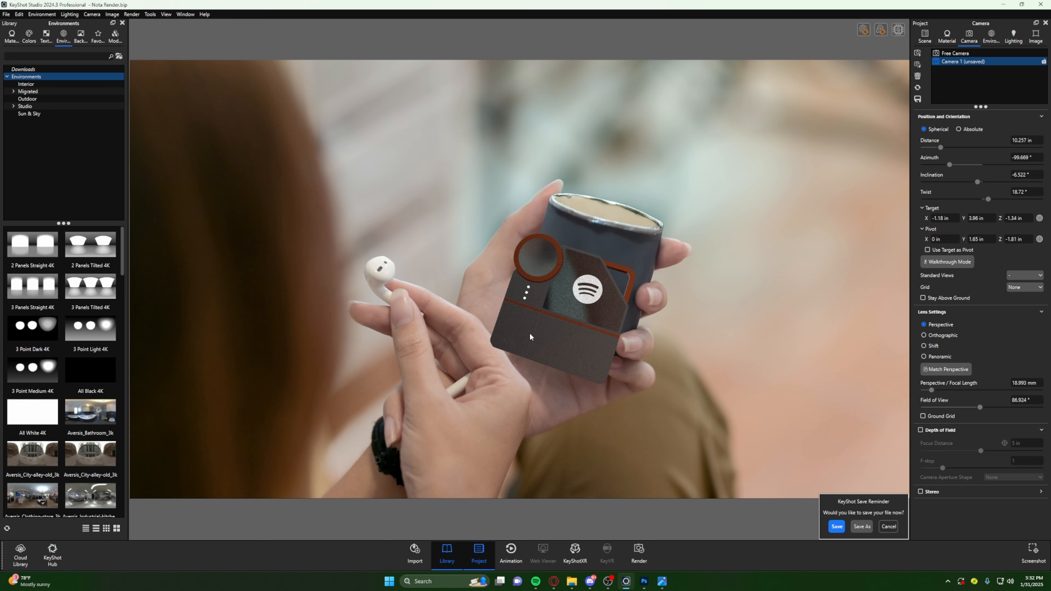
middle_click_drag(561, 315, 582, 279)
left_click_drag(581, 277, 644, 241)
middle_click_drag(643, 241, 640, 237)
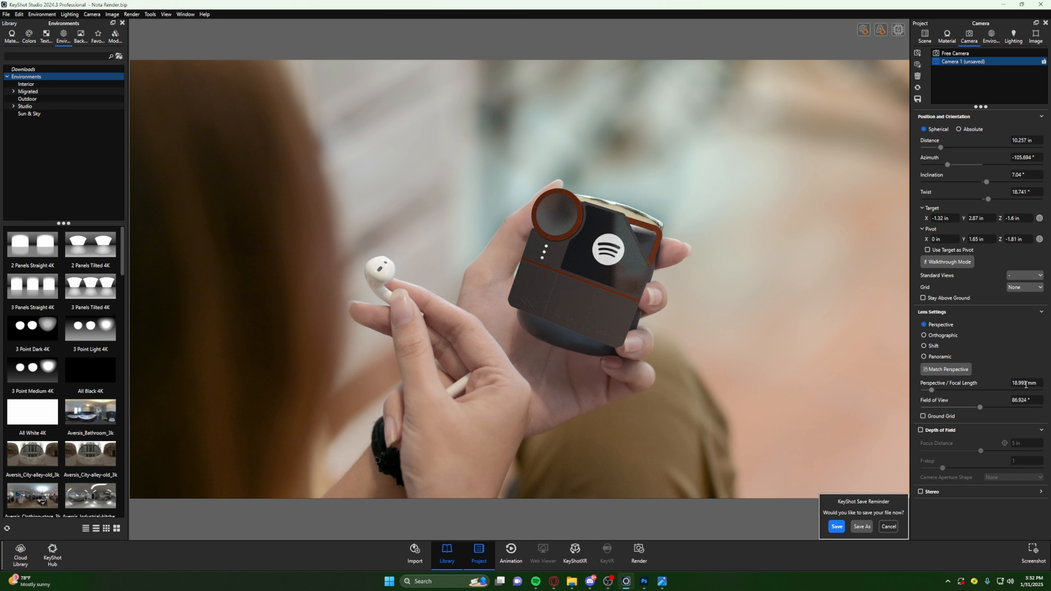
- Restore the camera's focal length to 35 mm after the perspective match
double_click(1021, 383)
type("35")
key("Return")
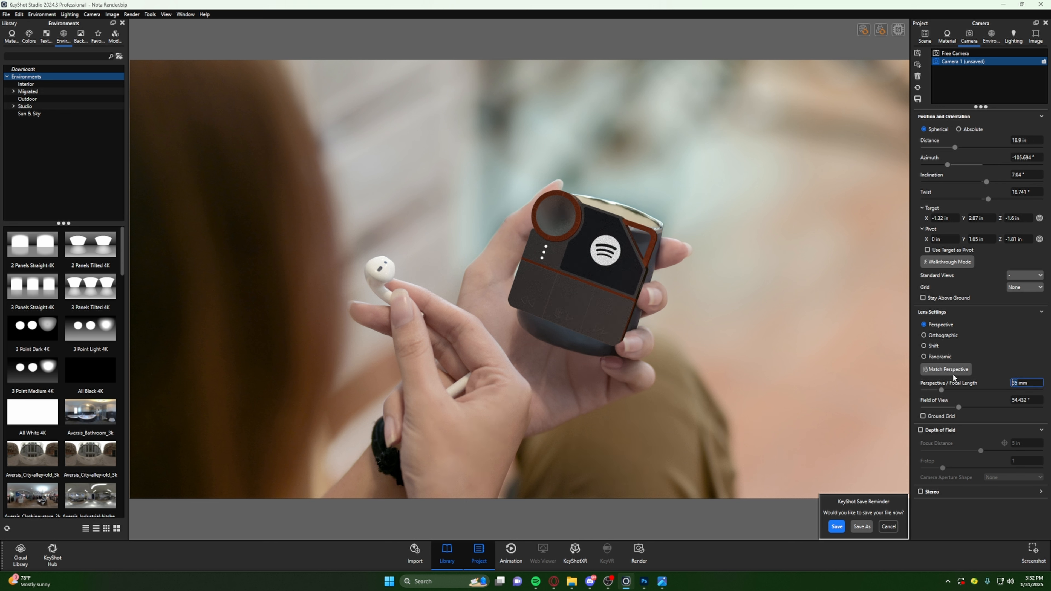
- Fine-tune the device's position over the mug, setting the camera twist to about 17.6°, azimuth to about -106.2° and inclination to about 4.8°
middle_click_drag(548, 267, 552, 269)
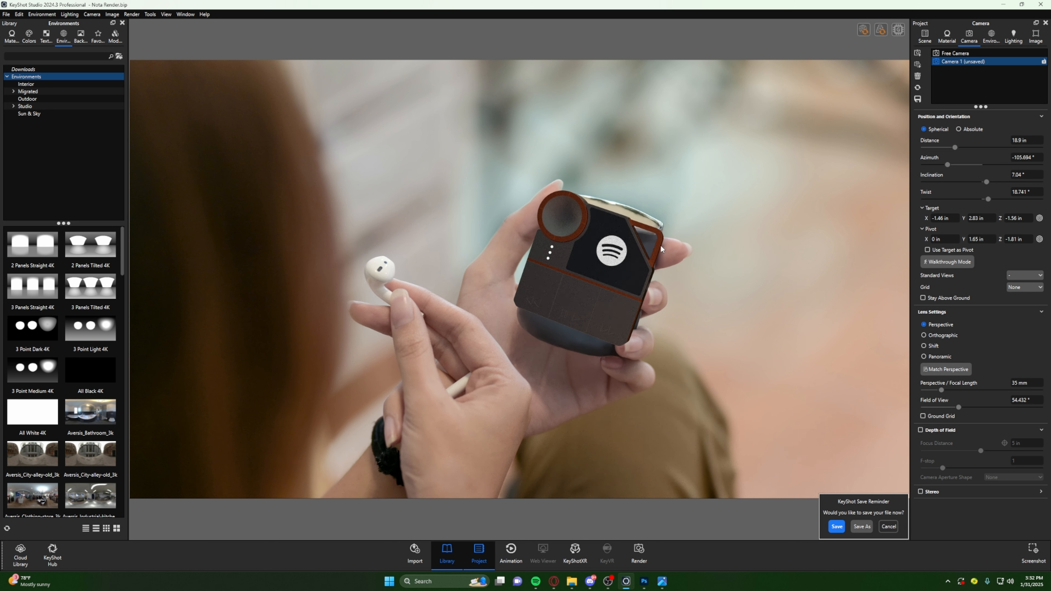
left_click_drag(658, 241, 656, 237)
left_click_drag(987, 200, 987, 200)
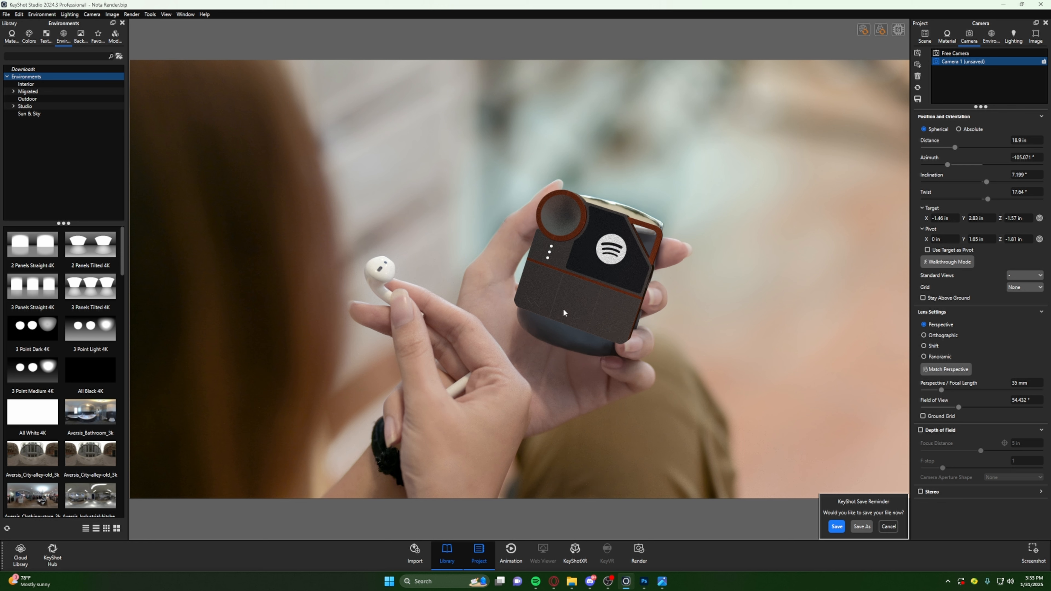
middle_click_drag(564, 311, 570, 319)
left_click_drag(570, 319, 567, 319)
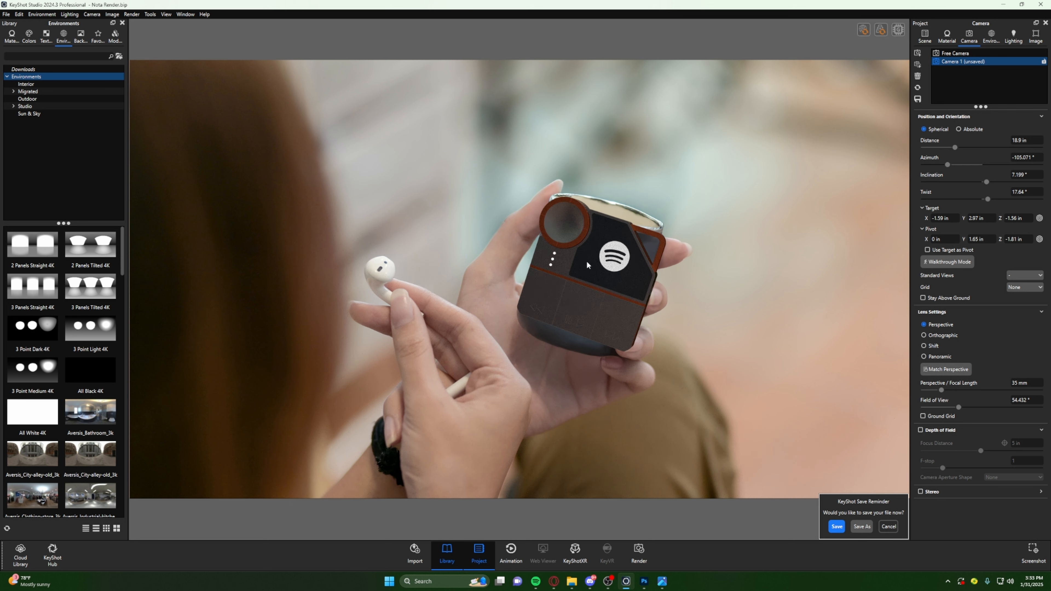
middle_click_drag(588, 264, 592, 267)
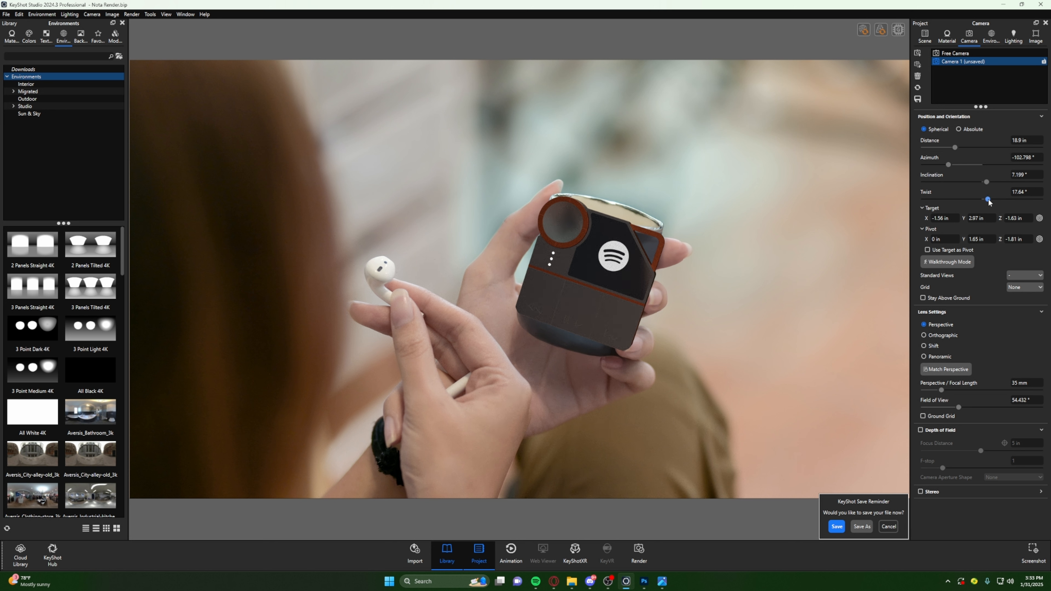
left_click_drag(653, 260, 617, 277)
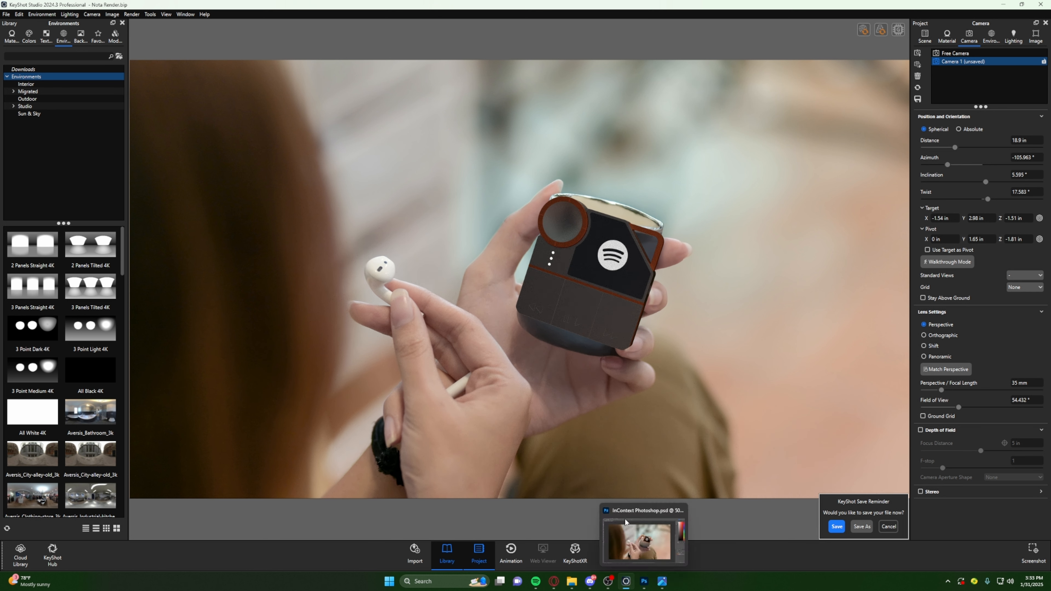
left_click_drag(540, 296, 581, 322)
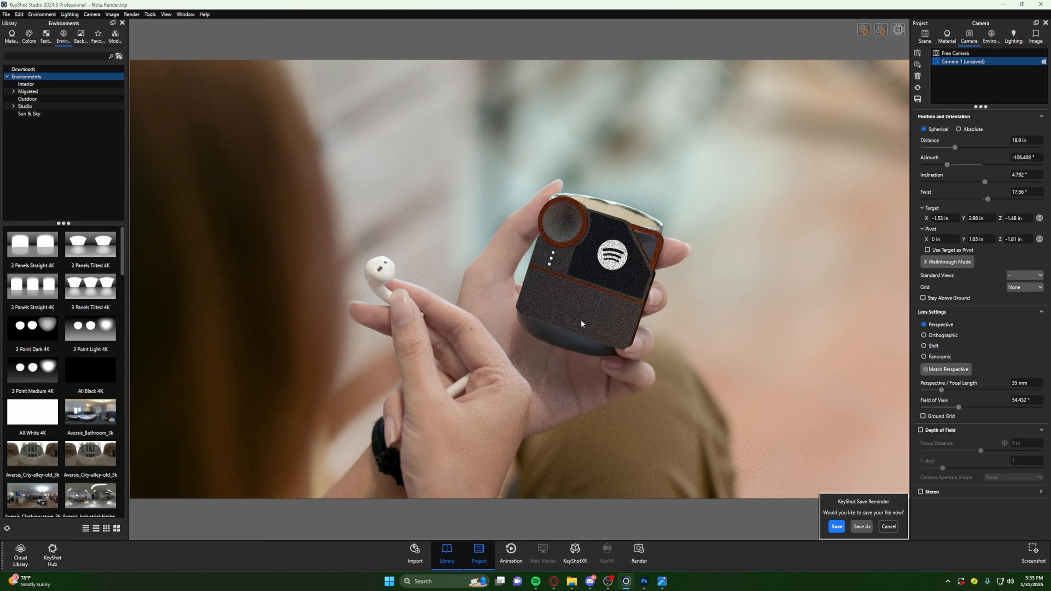
- Save the aligned view to Camera 1, orbit the device away to test it, and recall the saved camera
left_click(917, 99)
left_click_drag(816, 201, 293, 263)
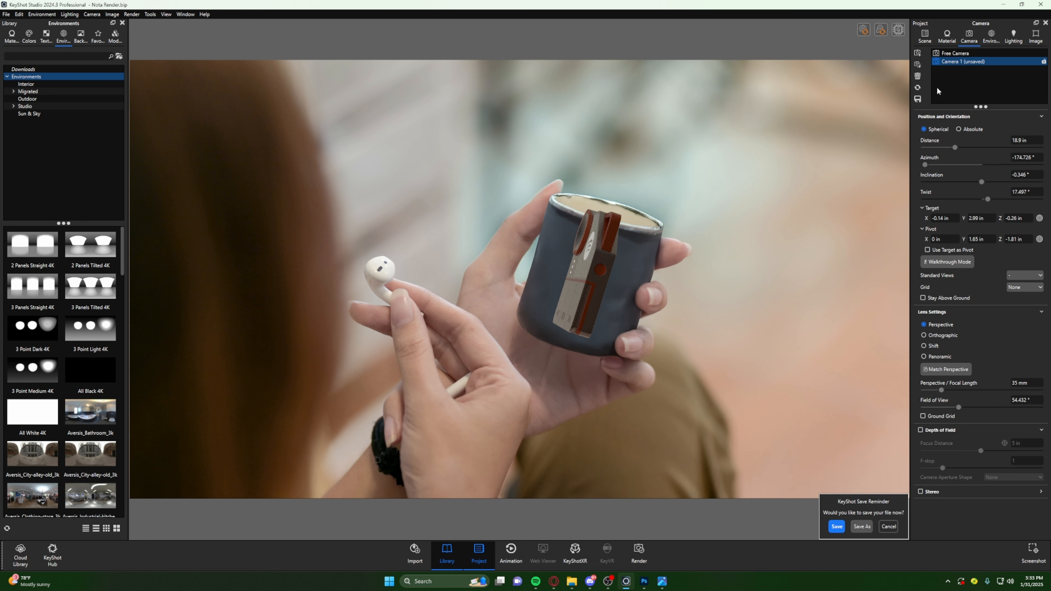
left_click_drag(506, 298, 931, 180)
left_click(952, 62)
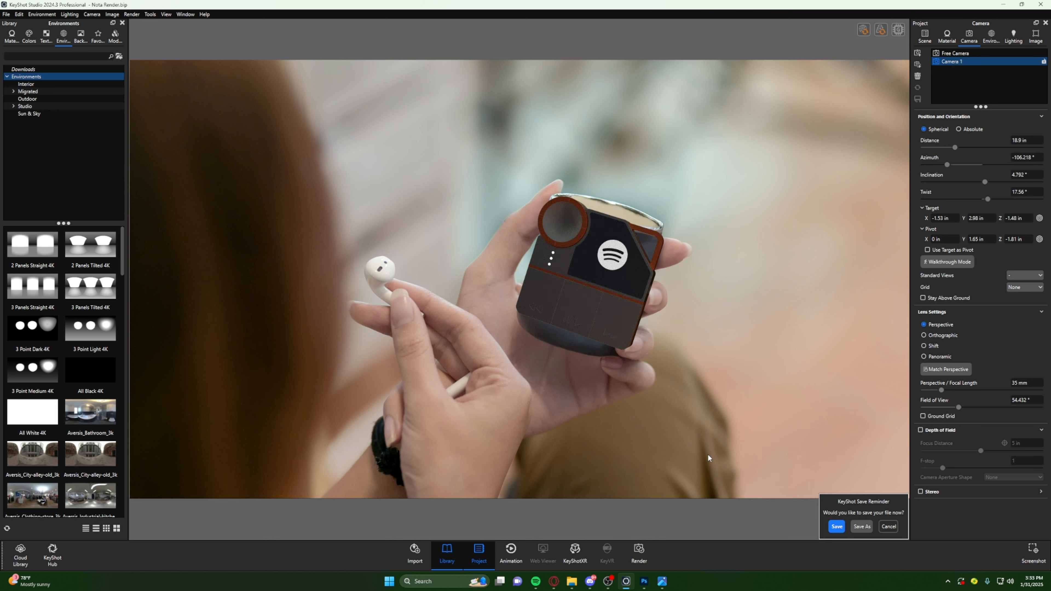
- Switch to the photo viewer, compare the phone's angle in the original stock photo with the device, and return to KeyShot
left_click(662, 581)
left_click(662, 580)
left_click(663, 582)
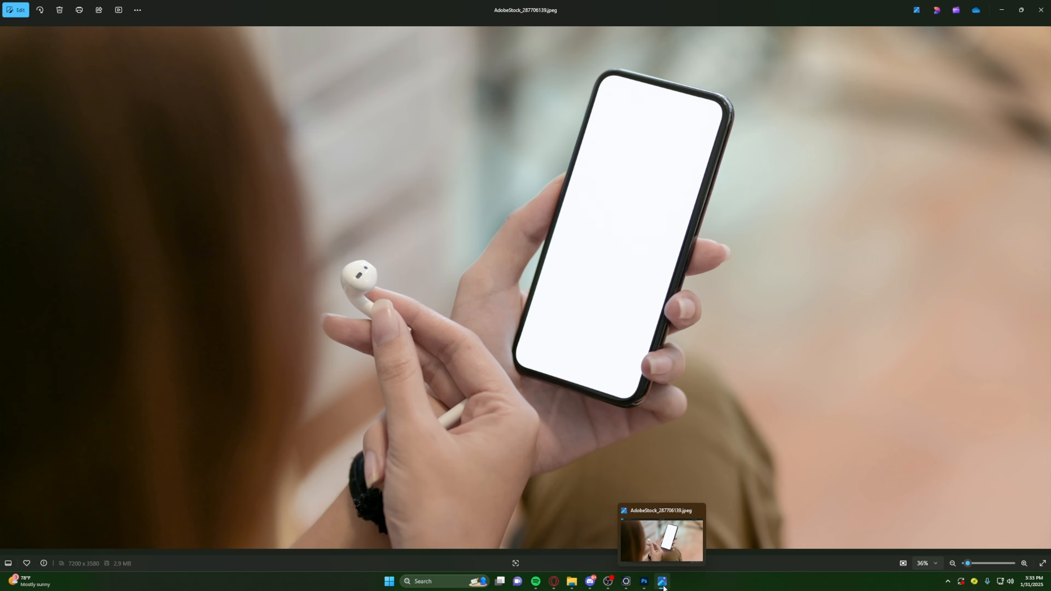
left_click(662, 582)
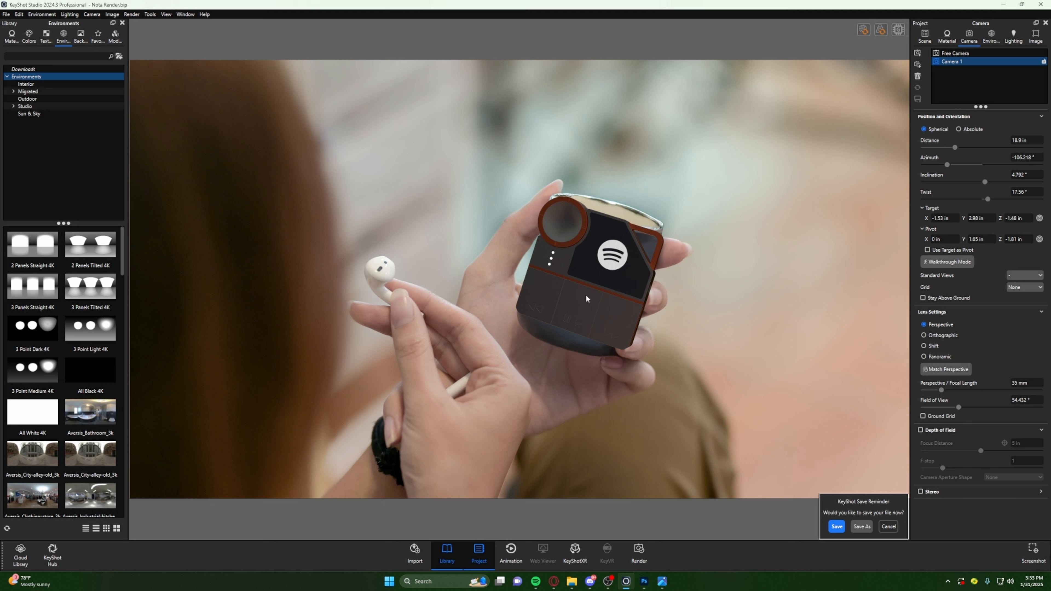
- Nudge the device over the mug, set the camera distance to 18.62 in, and save the view to Camera 1
middle_click_drag(588, 295, 585, 295)
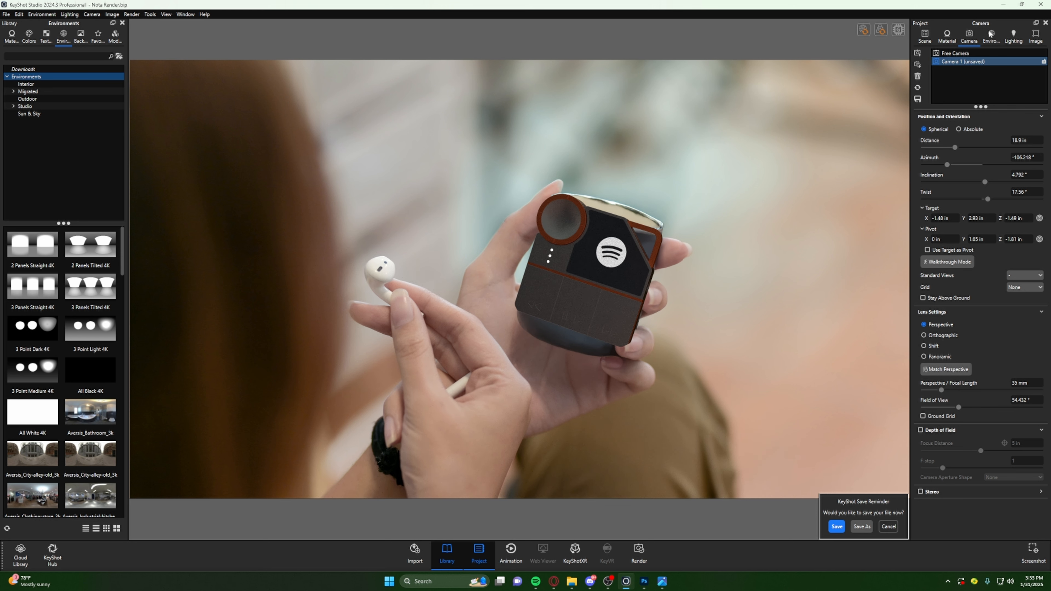
left_click(918, 99)
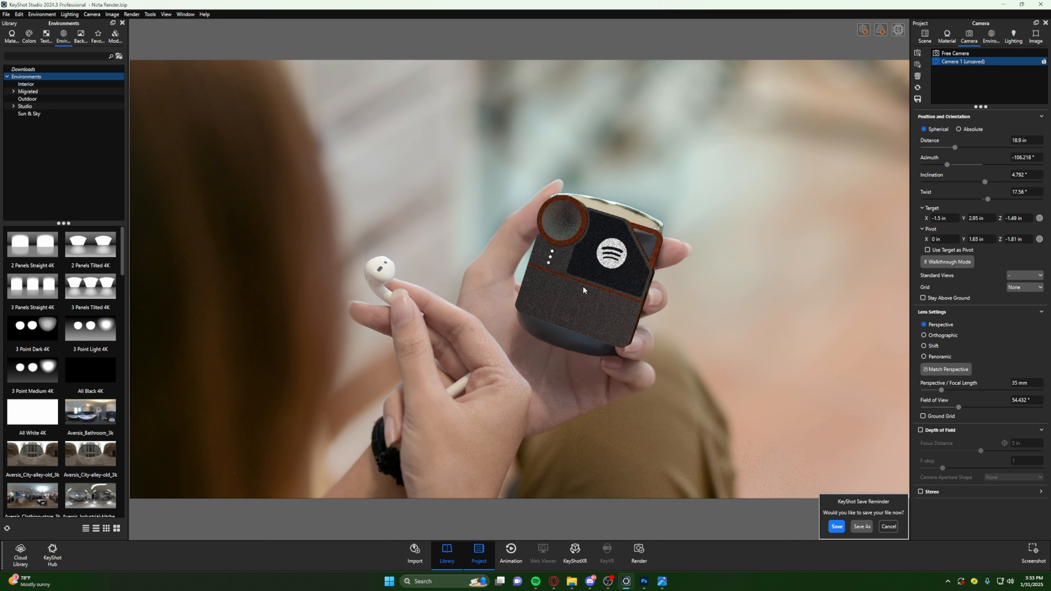
middle_click_drag(583, 289, 596, 293)
left_click_drag(955, 147, 954, 149)
middle_click_drag(590, 326, 591, 328)
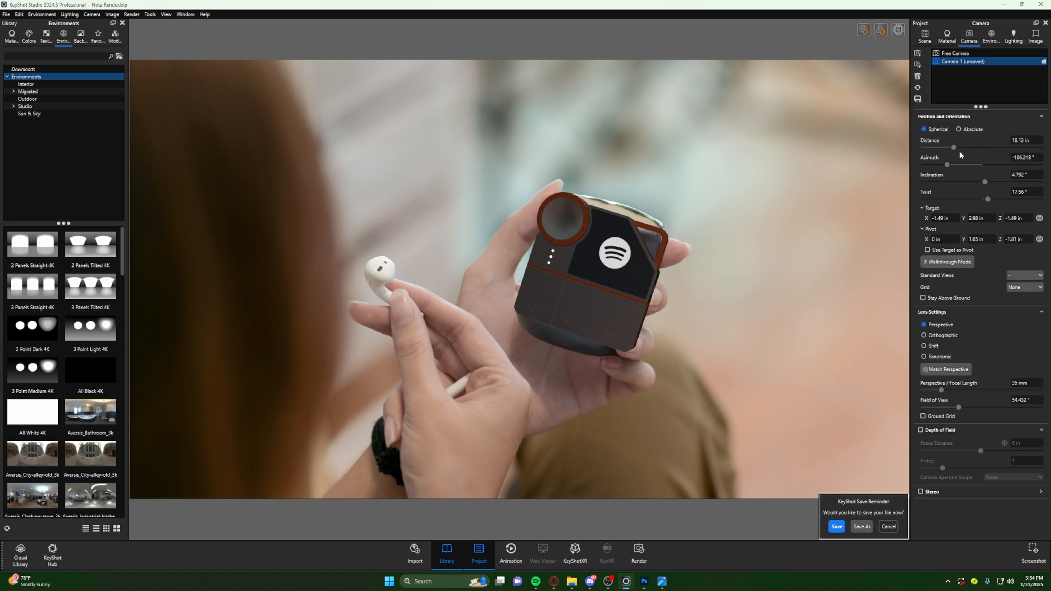
left_click_drag(954, 148, 955, 149)
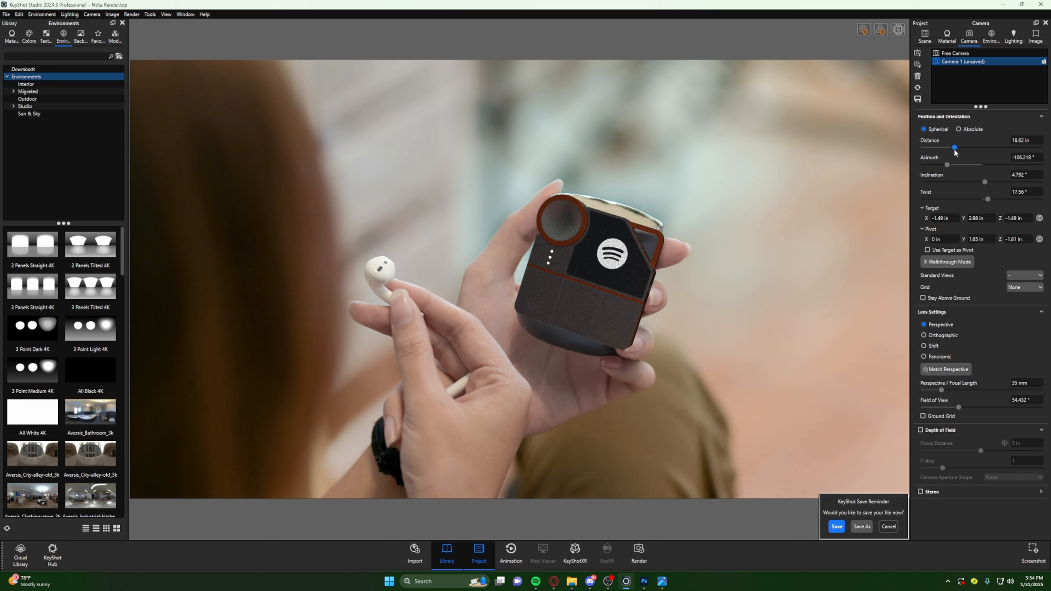
middle_click_drag(587, 311, 589, 307)
left_click(917, 100)
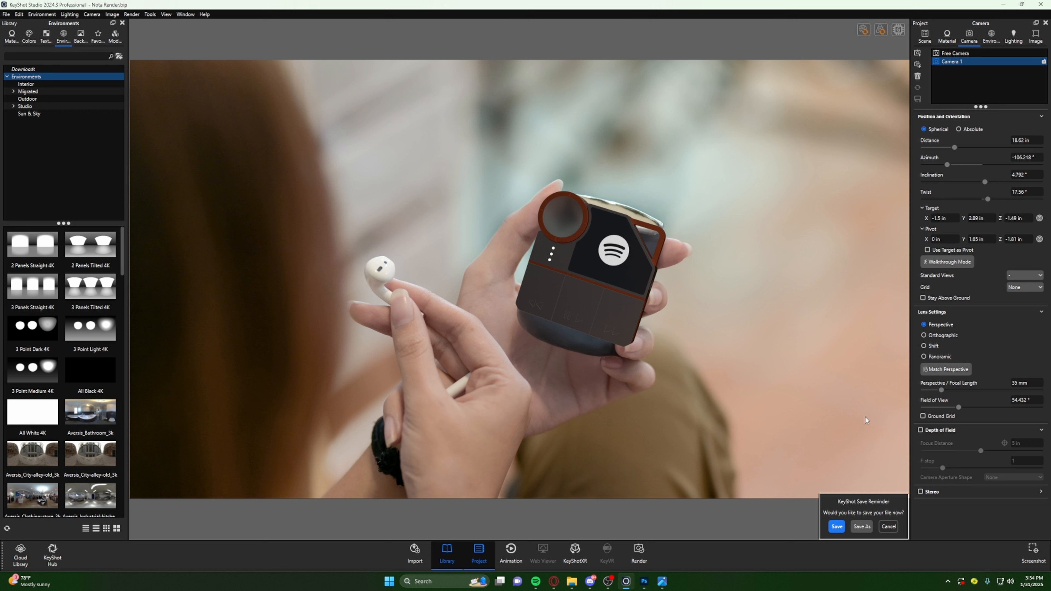
- Try the Basic lighting preset, switch to Product, and set Ground Shadow Quality to 5 and Ray Bounces to 16
left_click(1014, 36)
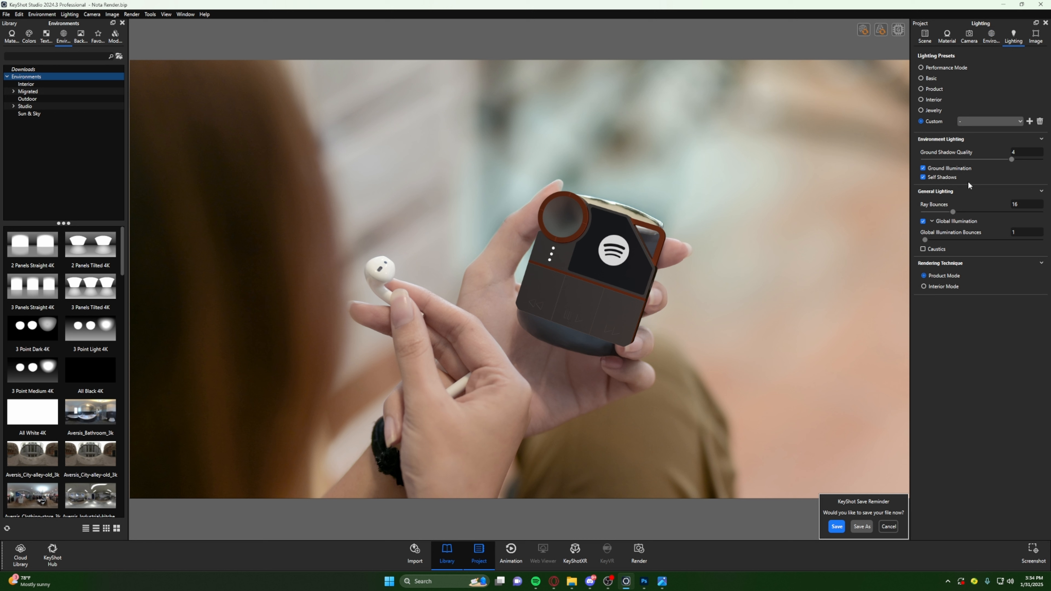
left_click(931, 78)
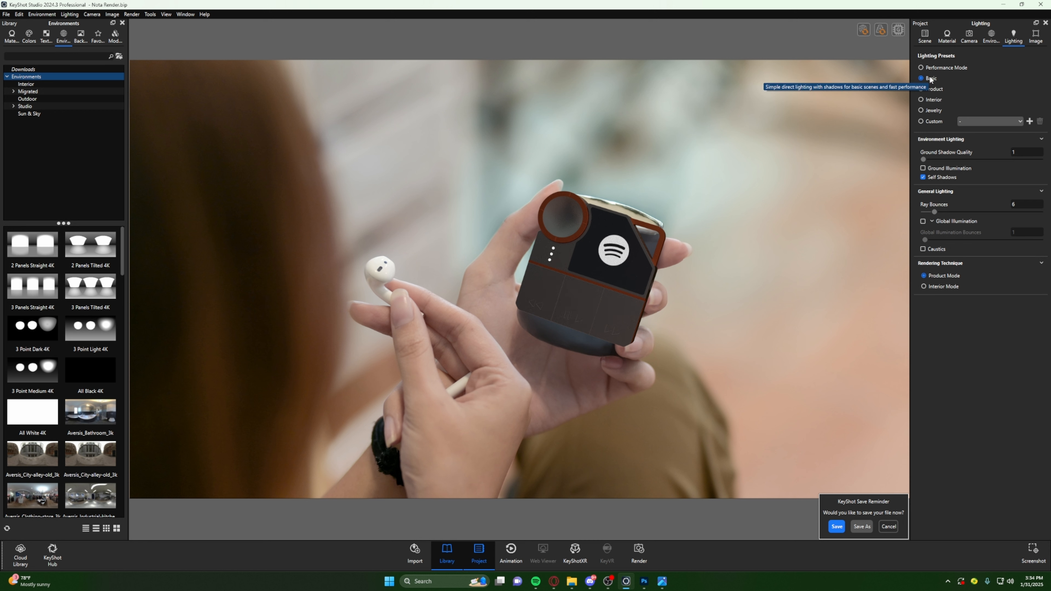
left_click(935, 89)
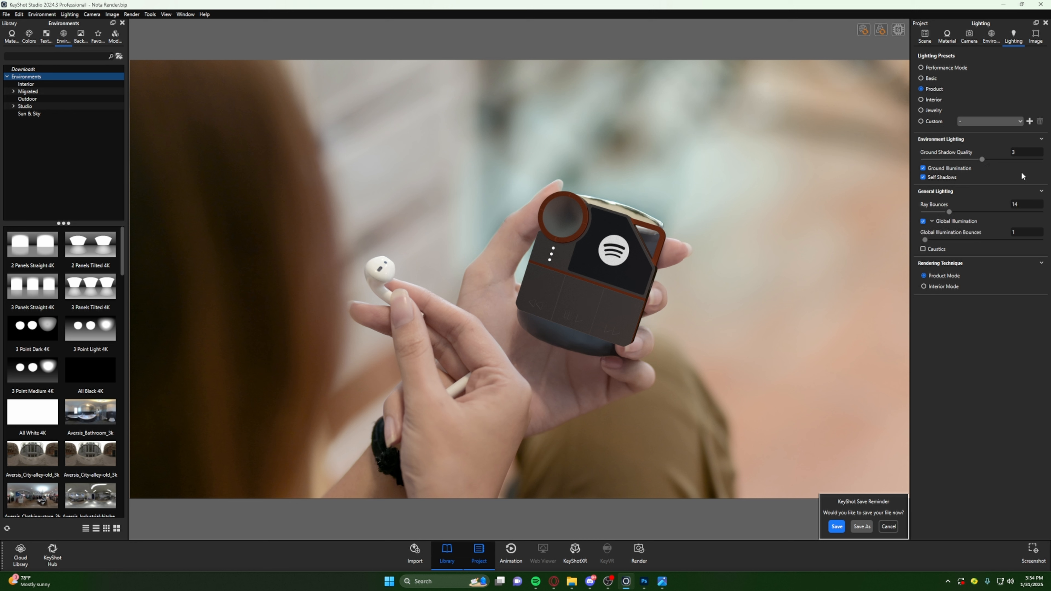
left_click(1028, 152)
key("Return")
left_click(1035, 204)
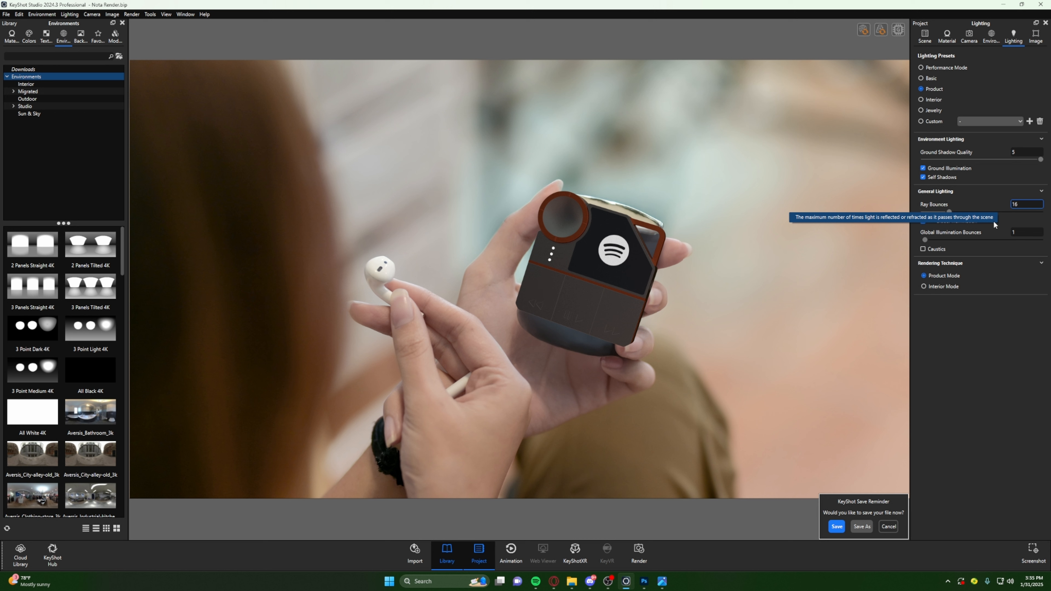
left_click(993, 347)
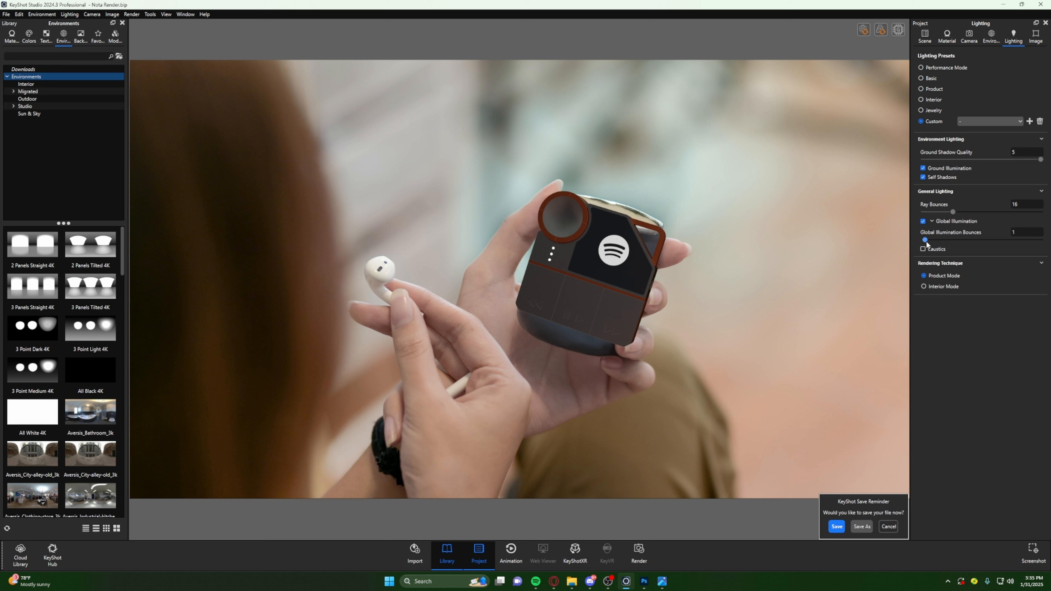
- Set Global Illumination Bounces to 8 and toggle Caustics on and off again
left_click_drag(925, 241, 939, 250)
left_click(925, 251)
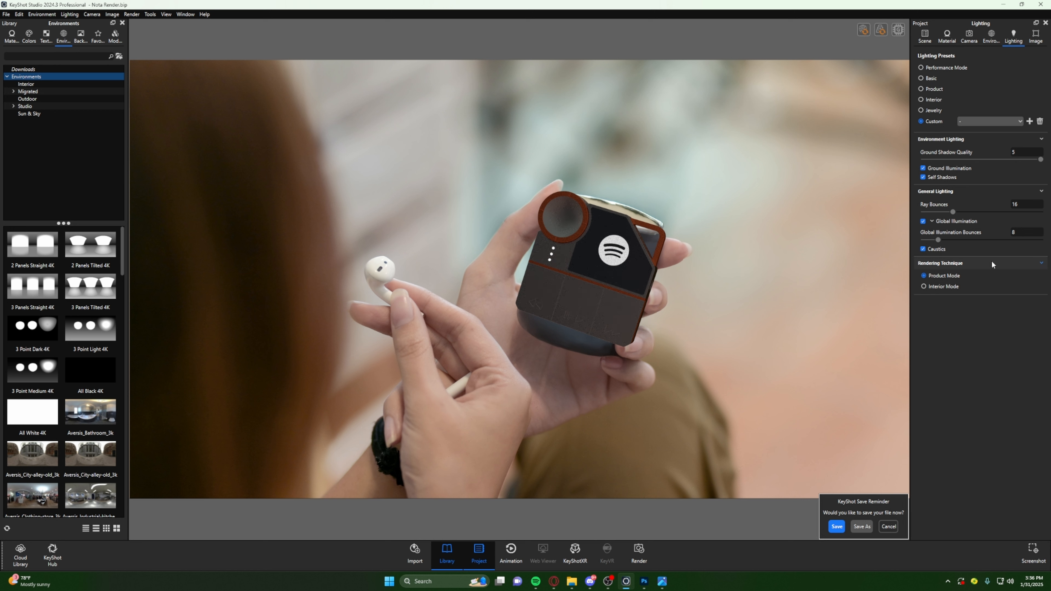
left_click(922, 249)
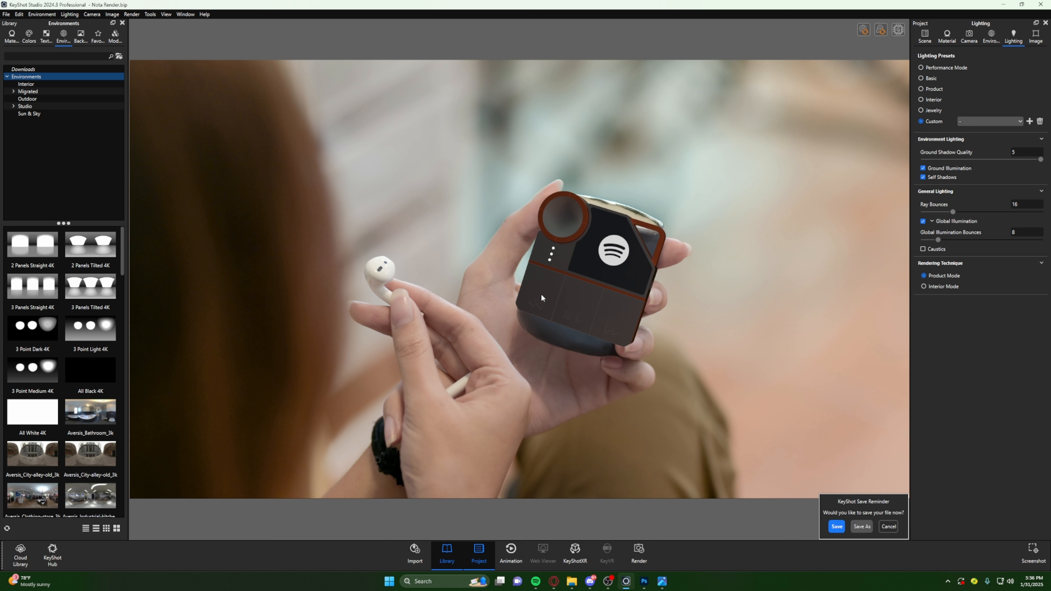
- Compare the Interior Mode and Product Mode rendering techniques on the scene
left_click(935, 286)
left_click(952, 275)
left_click(938, 290)
left_click(966, 75)
- Add a round light pin to the HDRI environment, disable it, and briefly toggle the Rectangular Pins and Round Pins groups
left_click(992, 38)
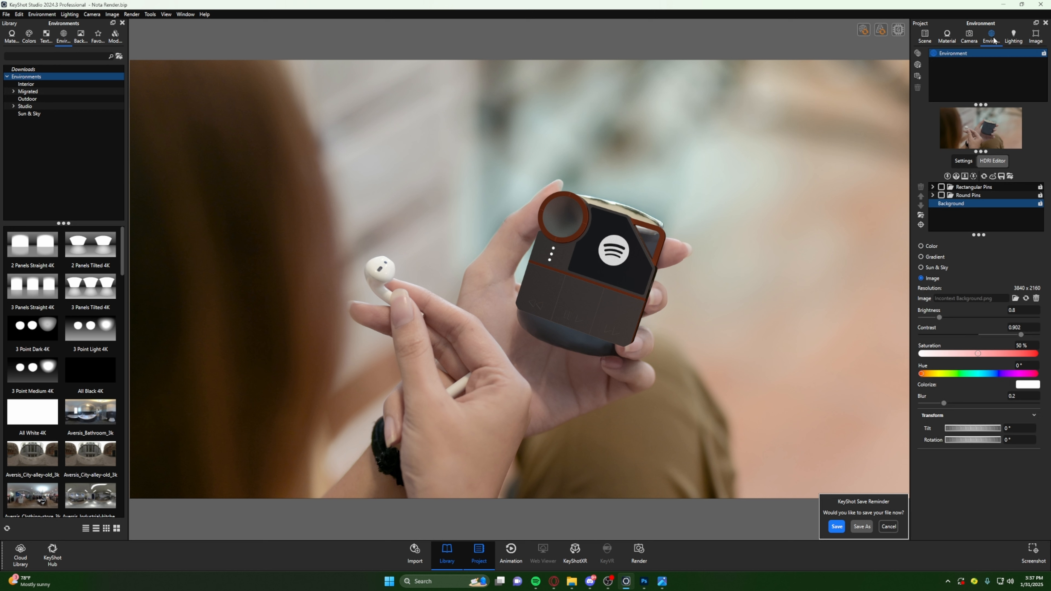
left_click(948, 176)
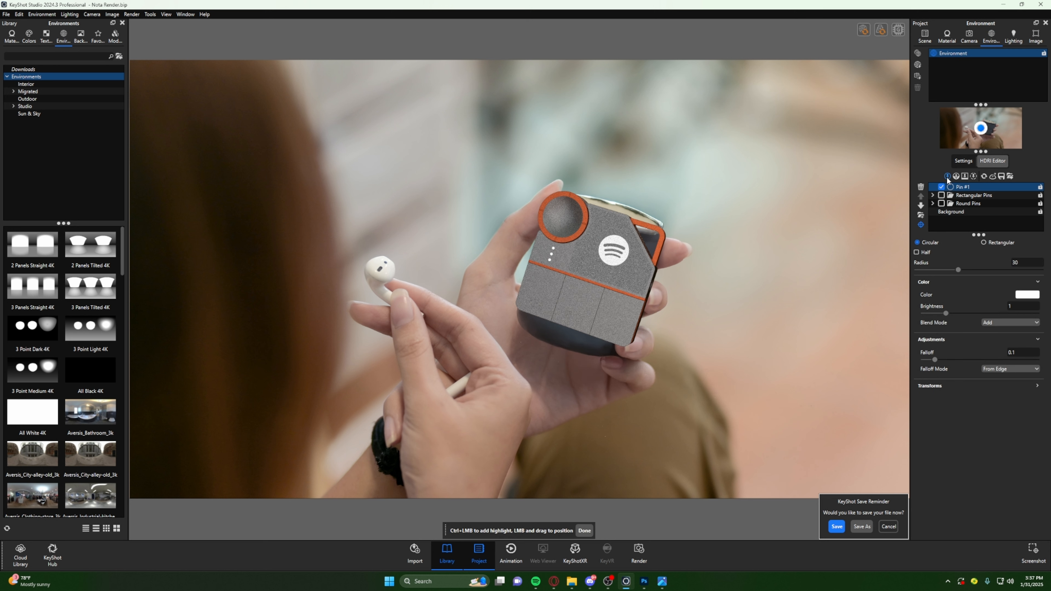
left_click(941, 187)
left_click(940, 196)
left_click(941, 196)
left_click(941, 204)
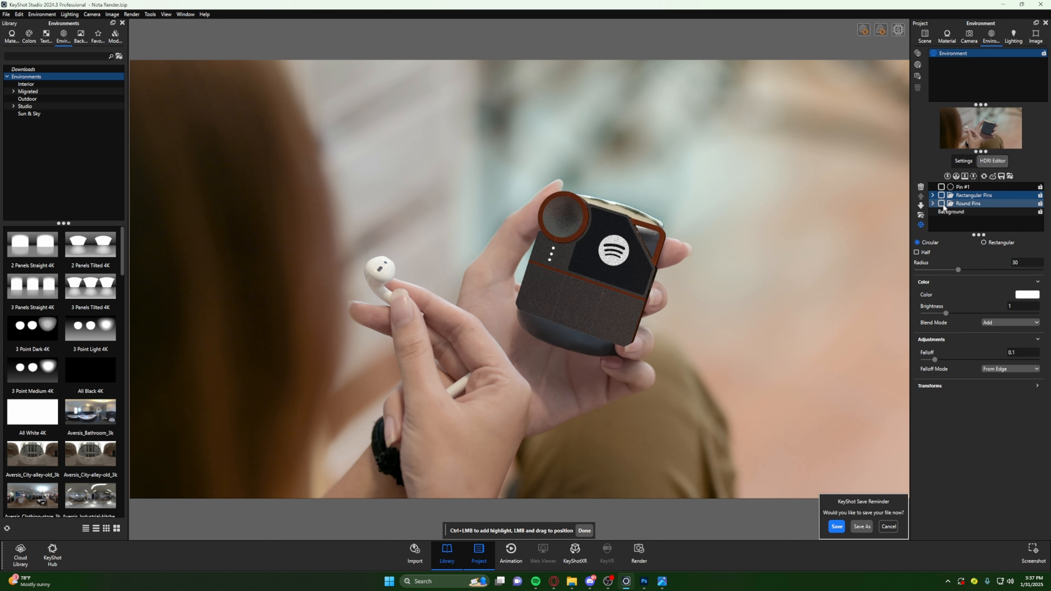
left_click(941, 204)
- Enable the new round pin, try it at another spot on the environment, move it back to the centre, and disable it
left_click(941, 187)
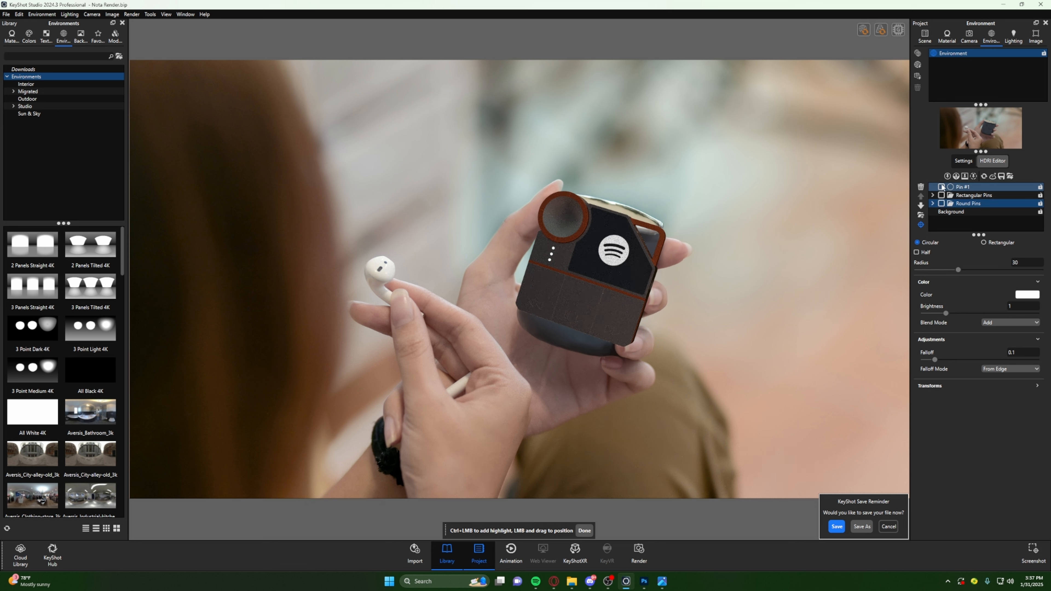
mouse_move(981, 128)
left_mouse_down()
mouse_move(957, 117)
mouse_move(959, 133)
mouse_move(988, 128)
mouse_move(964, 121)
mouse_move(987, 126)
mouse_move(979, 143)
mouse_move(989, 122)
mouse_move(974, 135)
left_mouse_up()
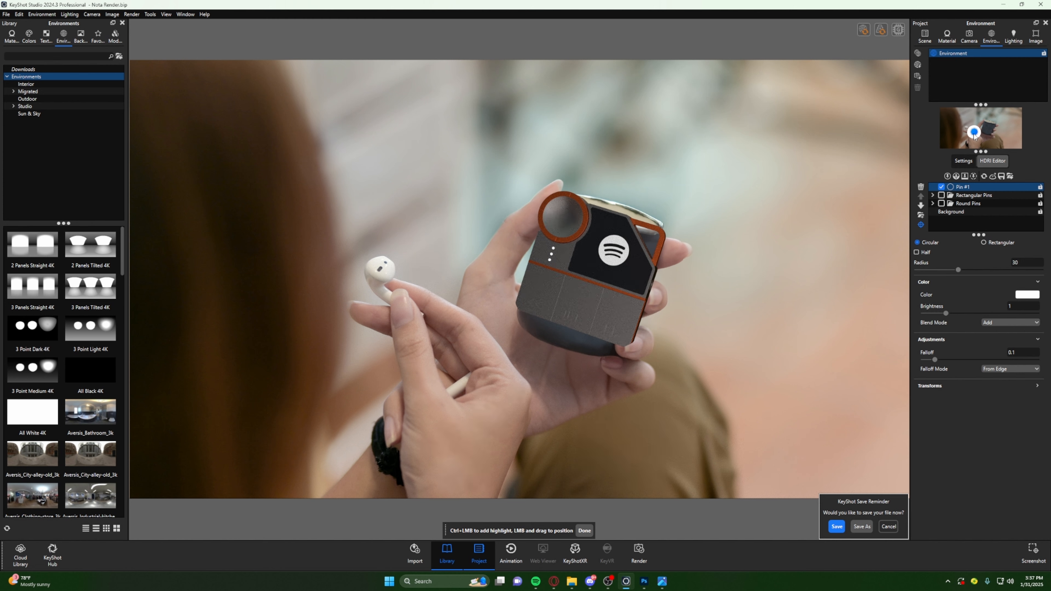
left_click_drag(974, 135, 980, 131)
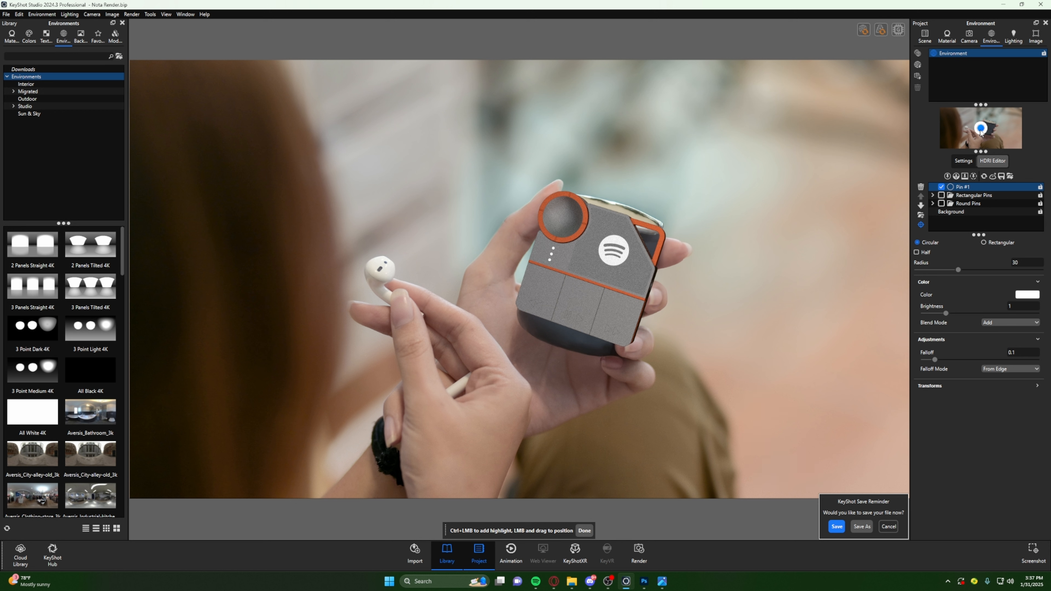
left_click(940, 188)
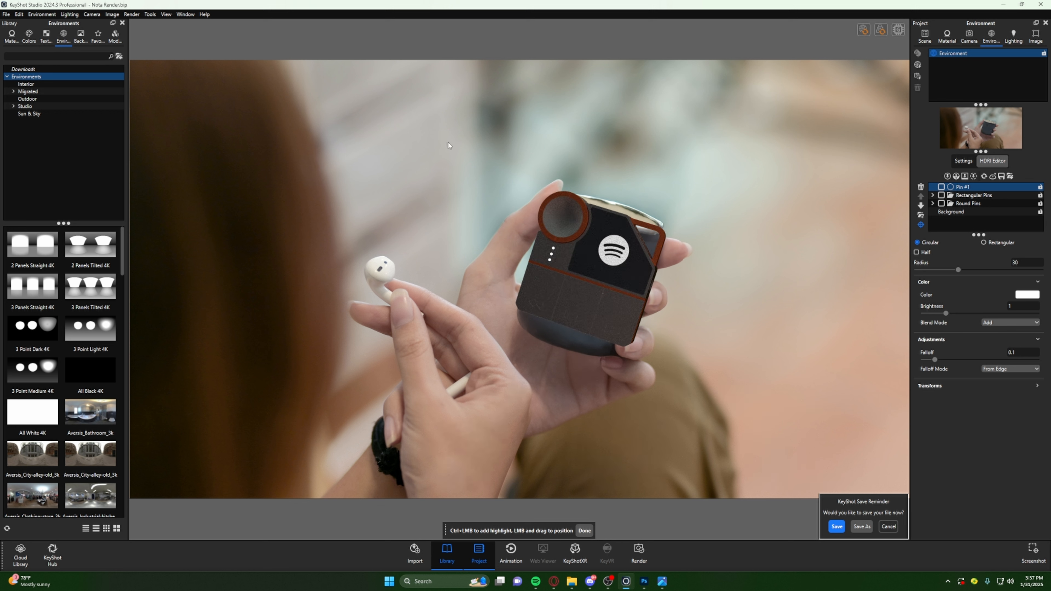
- Switch to the photo viewer, study the lighting on the phone in the original stock photo, and return to KeyShot
left_click(19, 14)
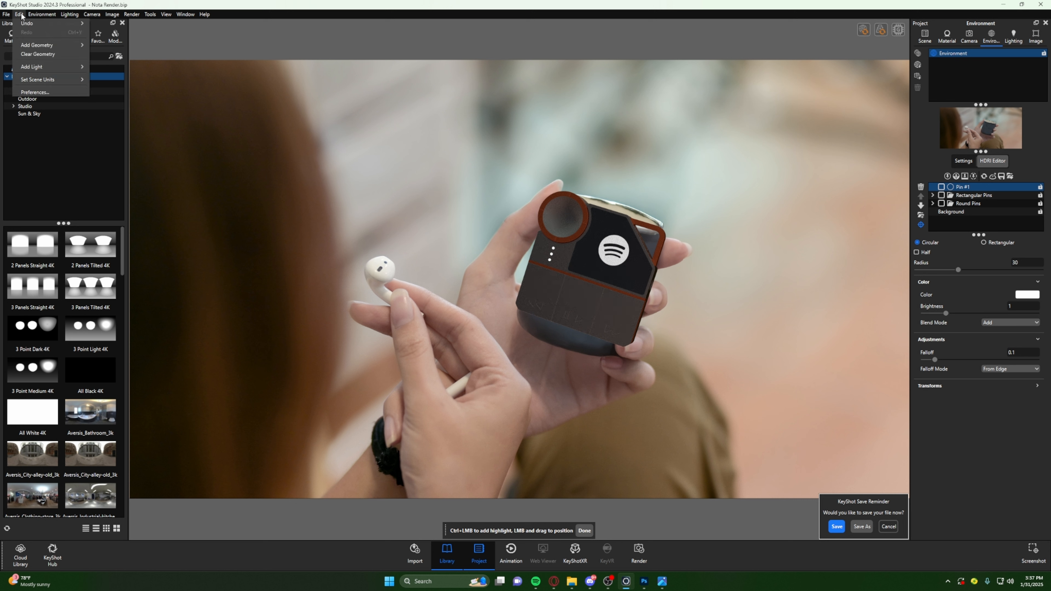
mouse_move(29, 66)
left_click(667, 587)
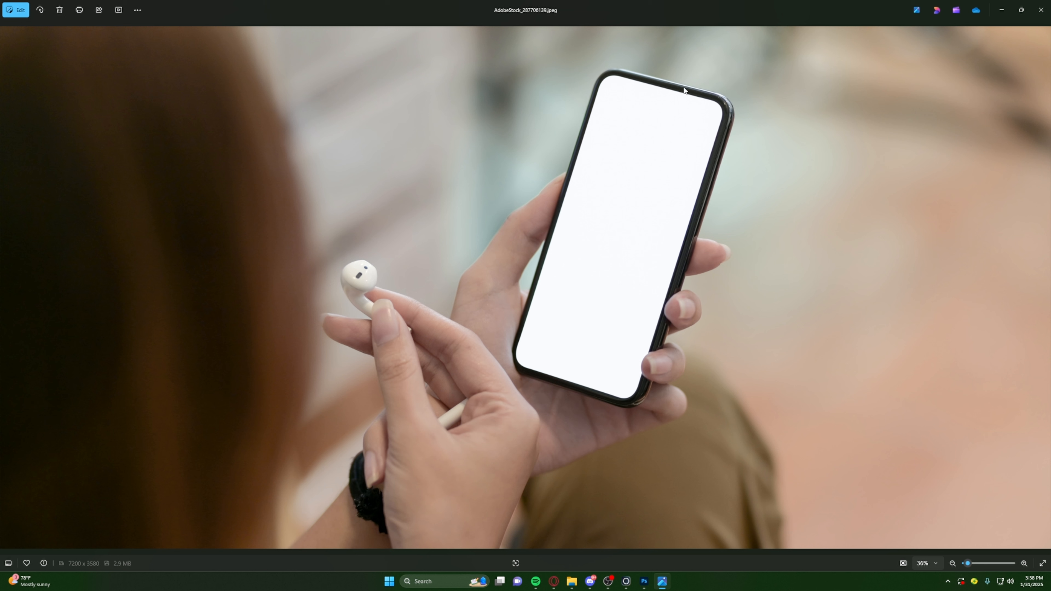
left_click(1002, 10)
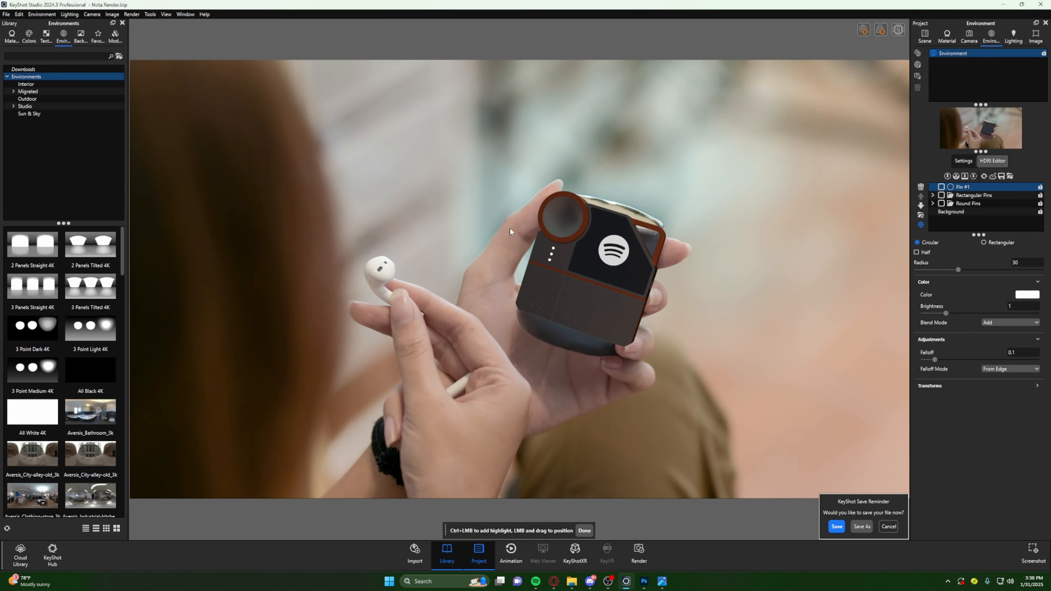
- Add a spotlight to the scene and raise it in front of the device's lower half
left_click(20, 14)
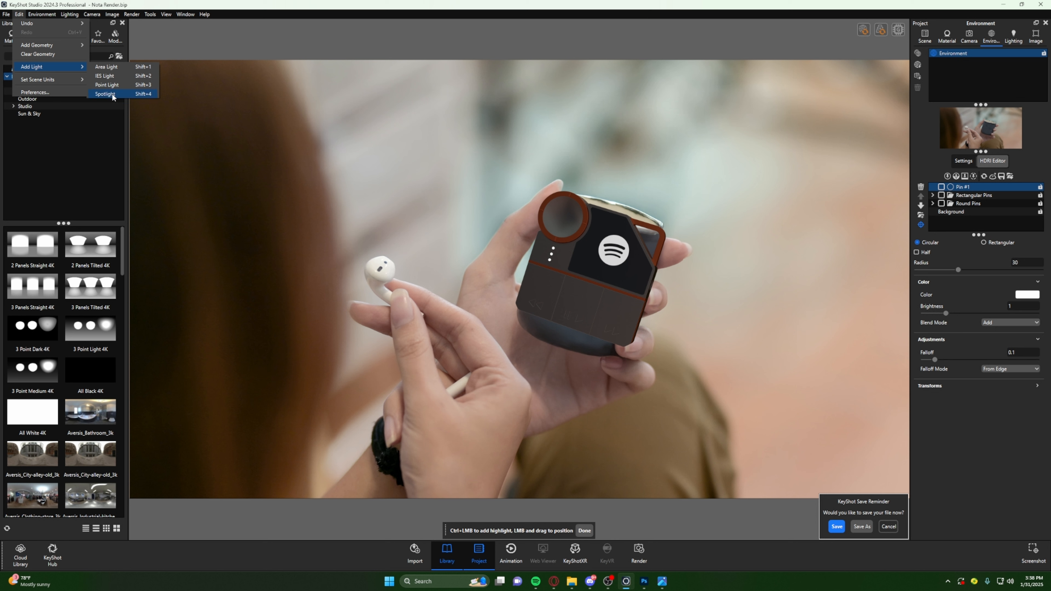
left_click(106, 94)
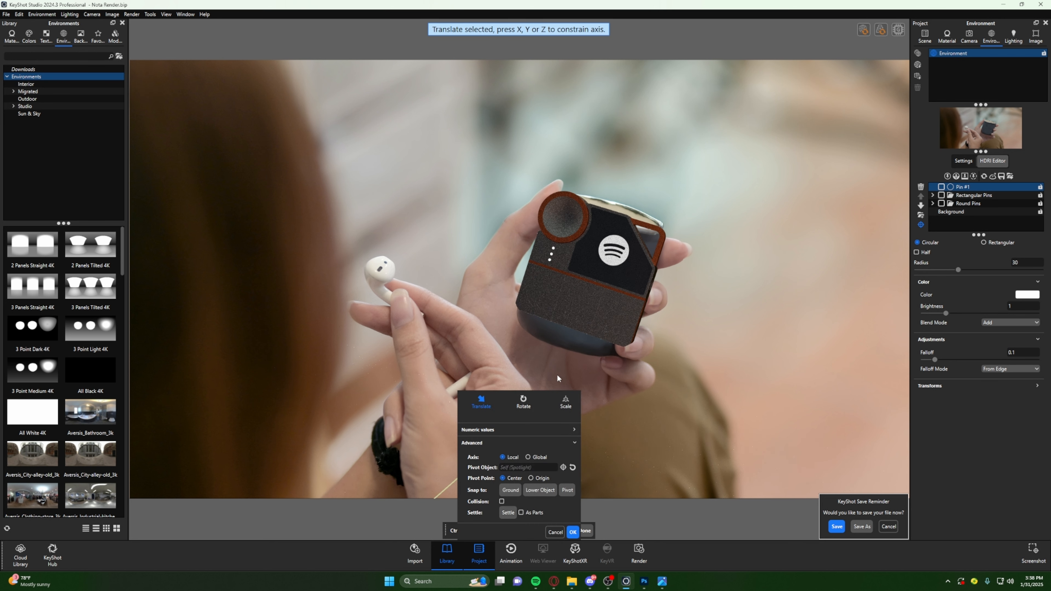
left_click_drag(498, 396, 739, 281)
left_click_drag(524, 398, 532, 397)
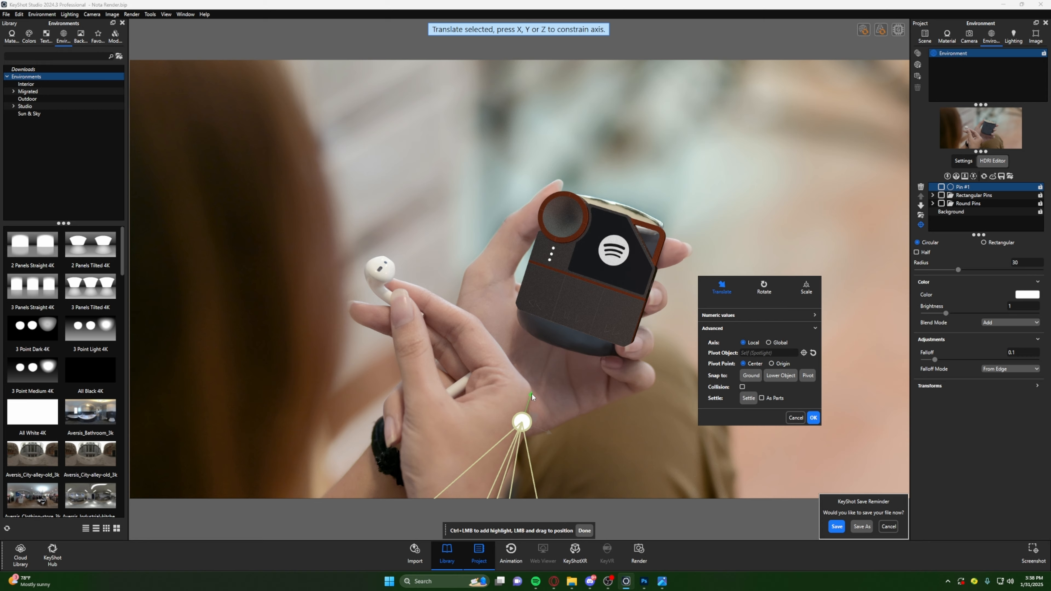
left_click_drag(532, 397, 572, 264)
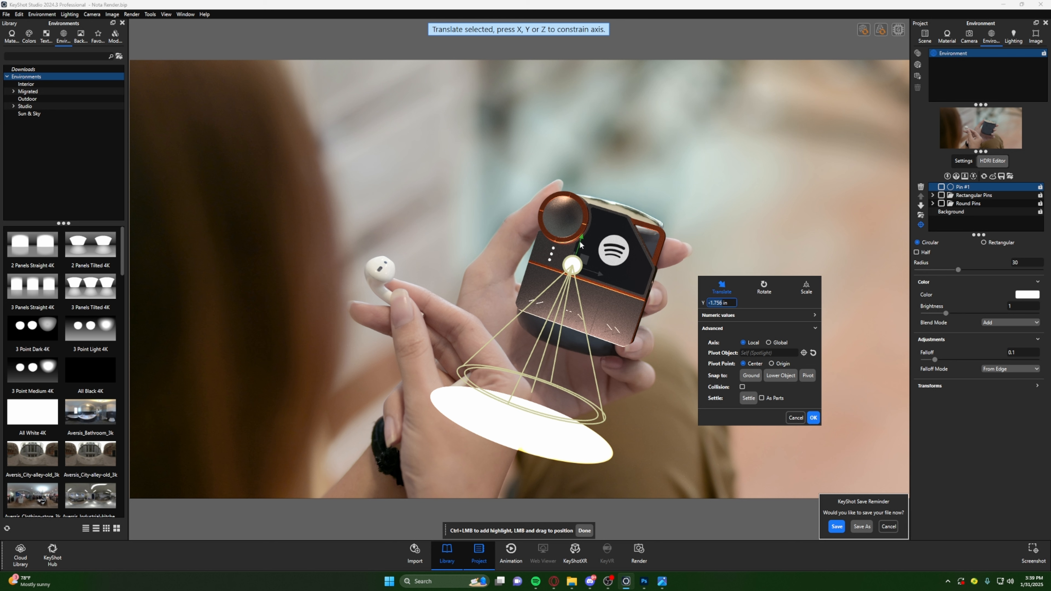
- Open the Geometry View, dock it above the library, and orbit it to inspect the spotlight's placement
key("o")
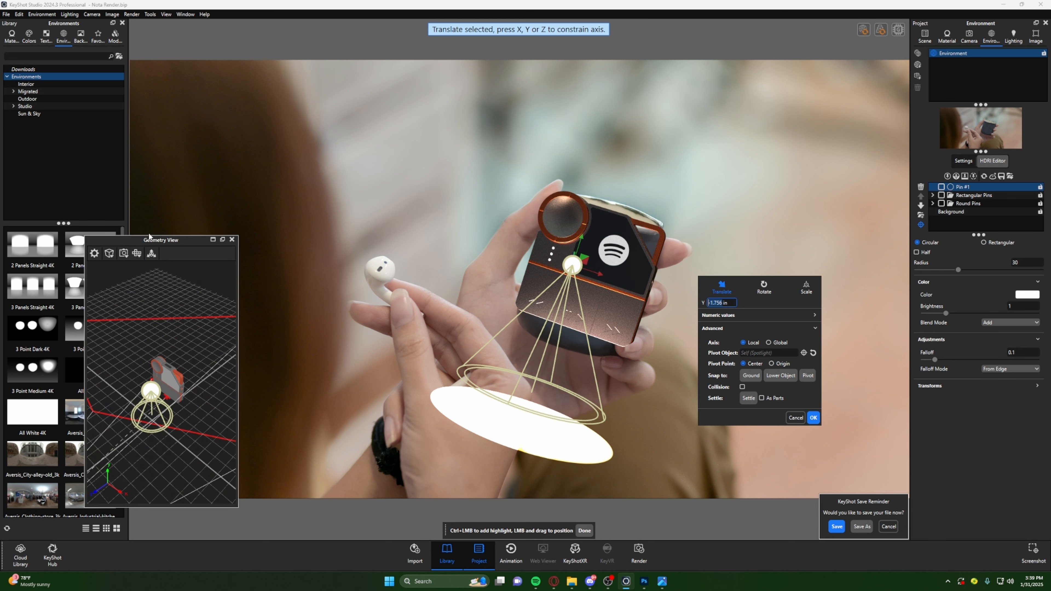
left_click_drag(165, 243, 148, 133)
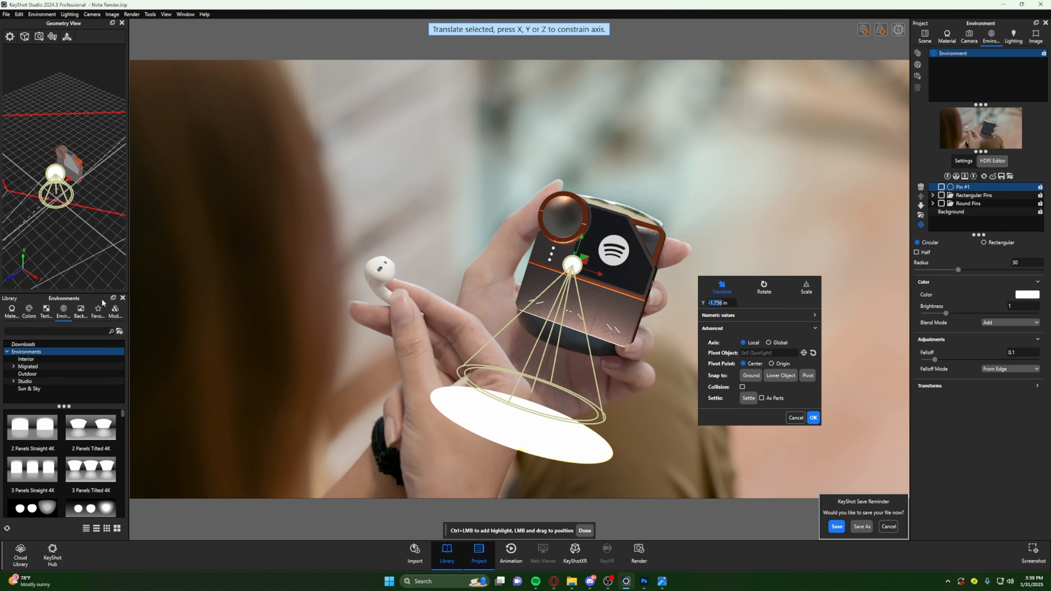
left_click_drag(128, 179, 88, 220)
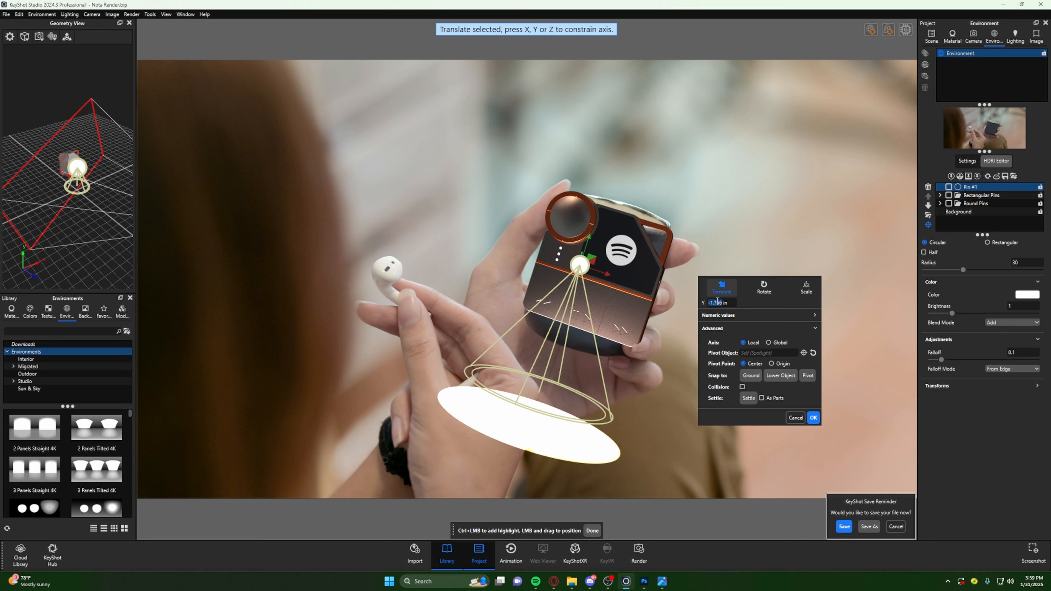
- Confirm the spotlight's placement and end the HDRI highlight placement mode
left_click(813, 418)
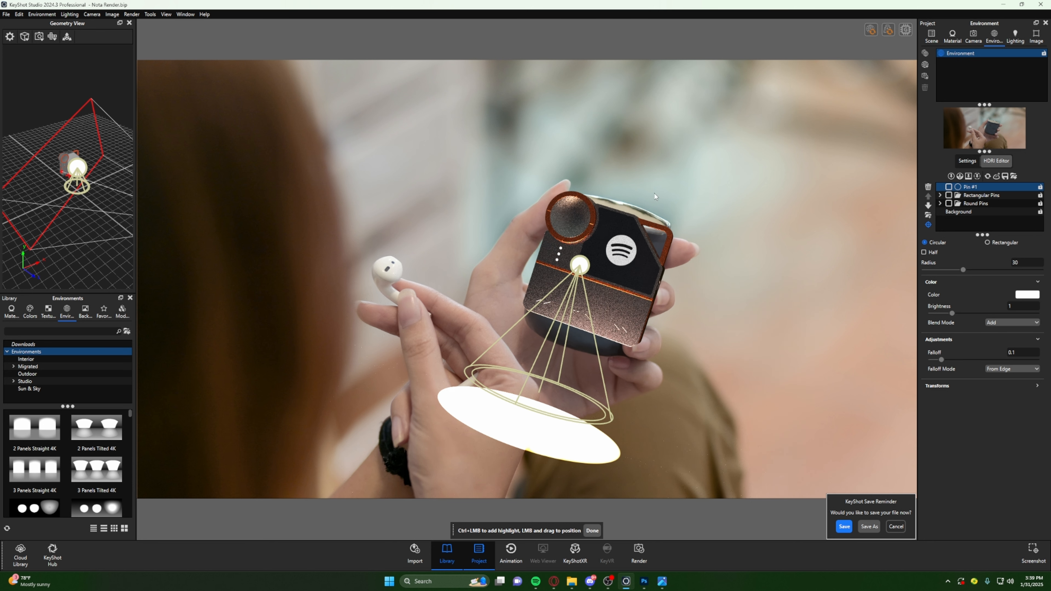
left_click(973, 36)
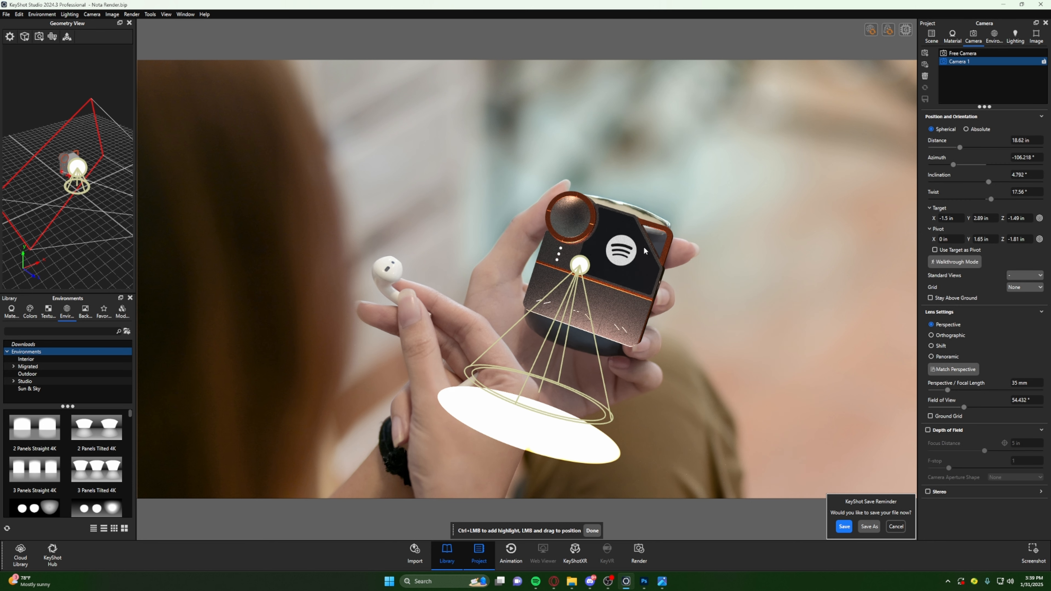
left_click(592, 530)
- Orbit the camera around the device to check the spotlight's effect, and restore the saved Camera 1 view
left_click_drag(704, 317, 608, 352)
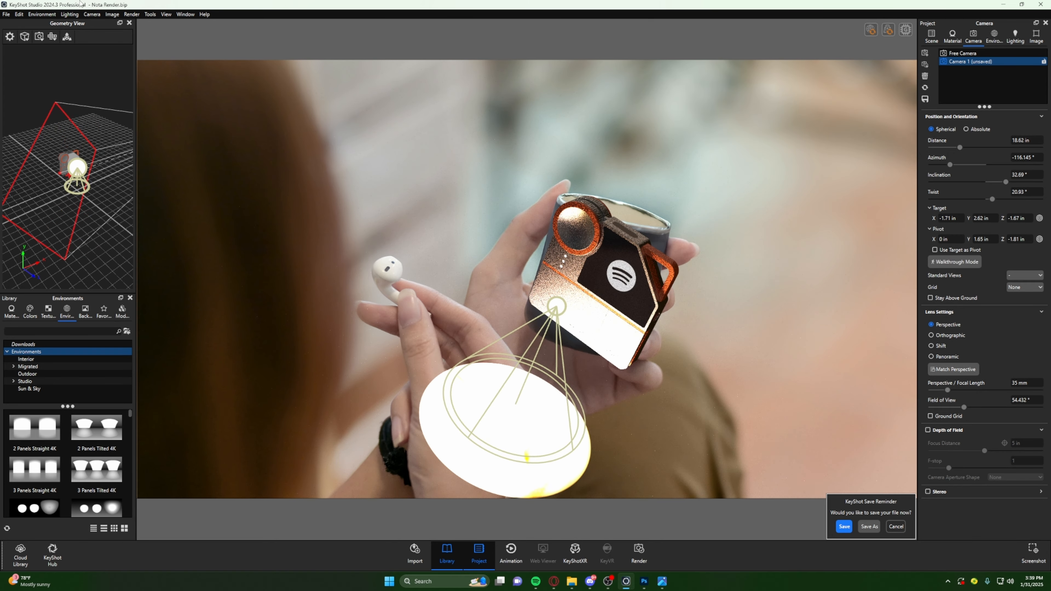
left_click_drag(538, 236, 426, 264)
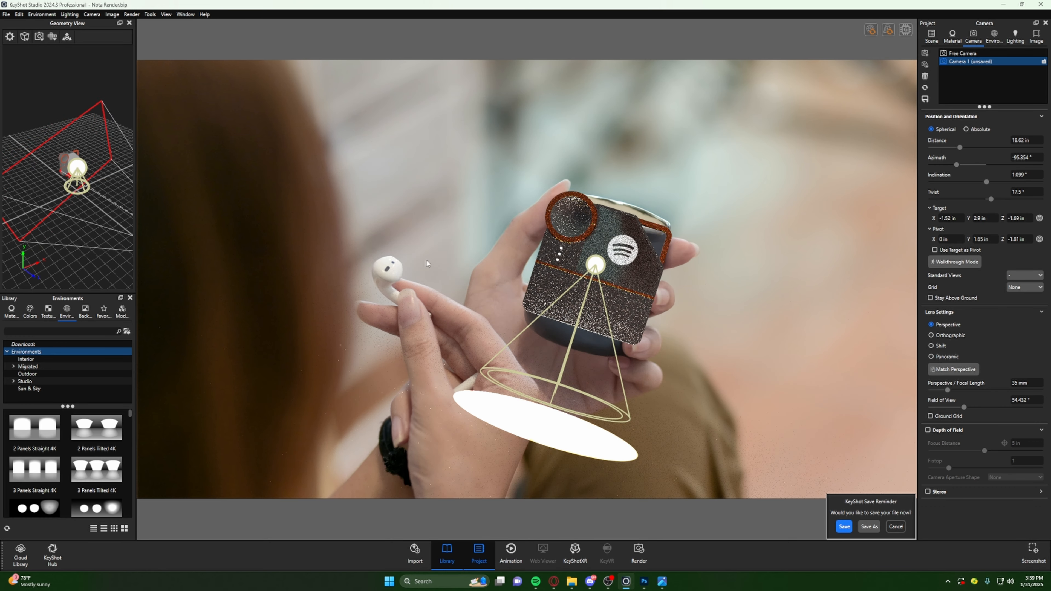
left_click(988, 53)
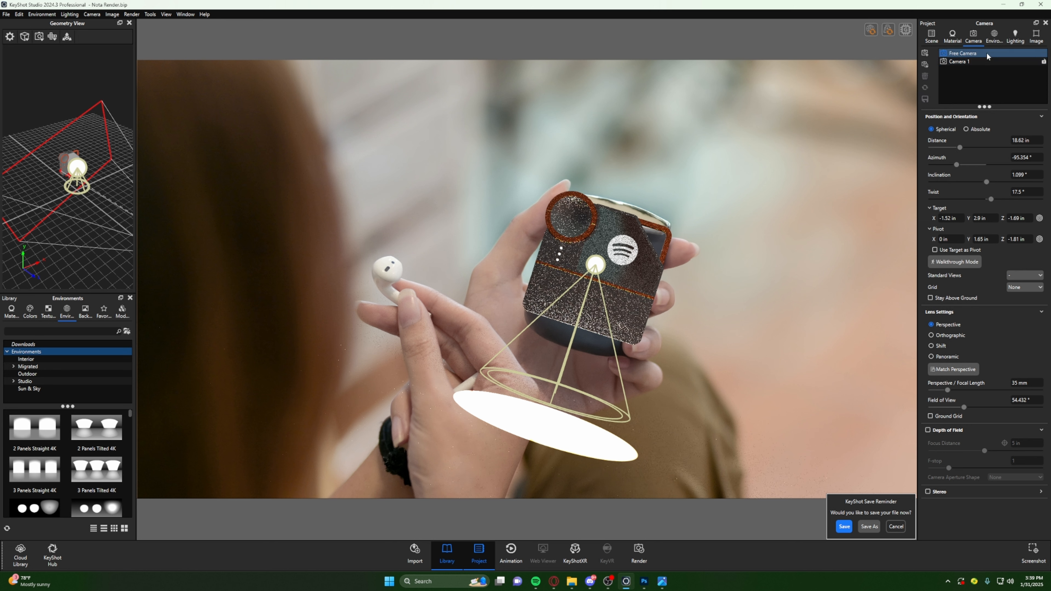
left_click(980, 64)
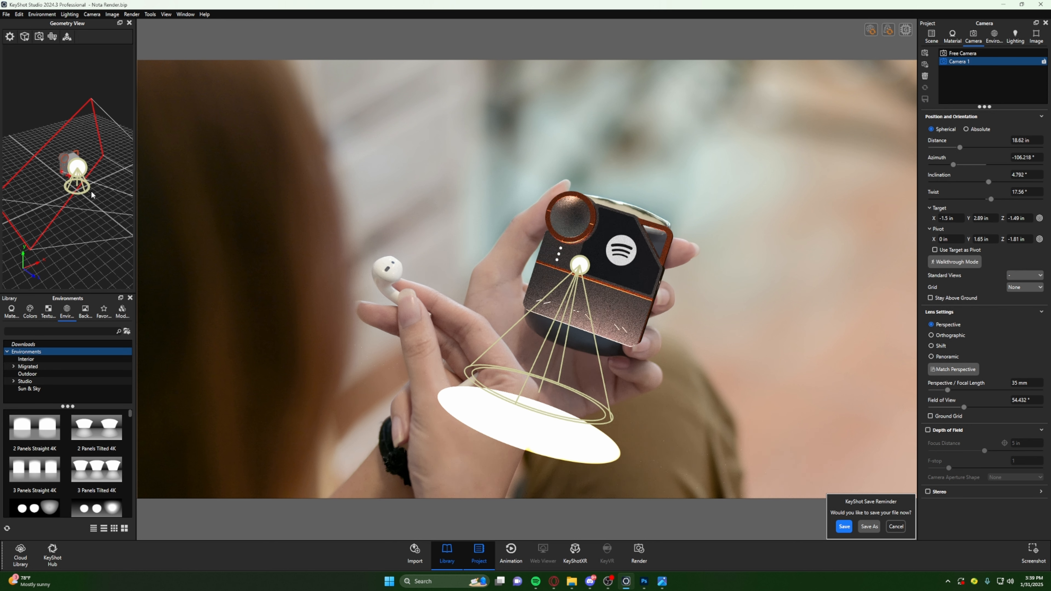
- Enable the move tool in the Geometry View and raise the spotlight along Y well above the device
left_click_drag(90, 188, 240, 224)
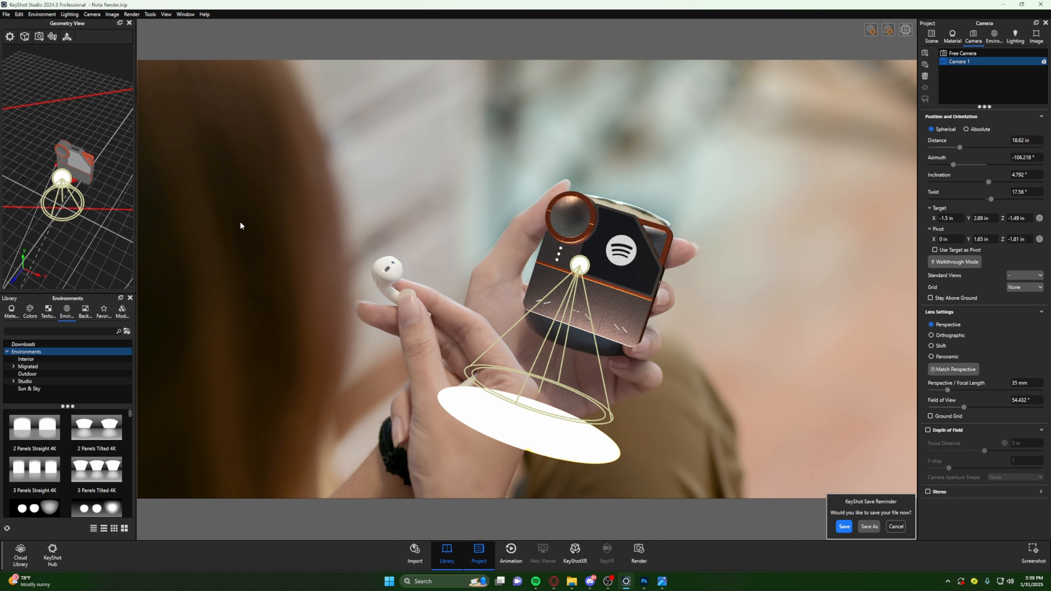
left_click(66, 36)
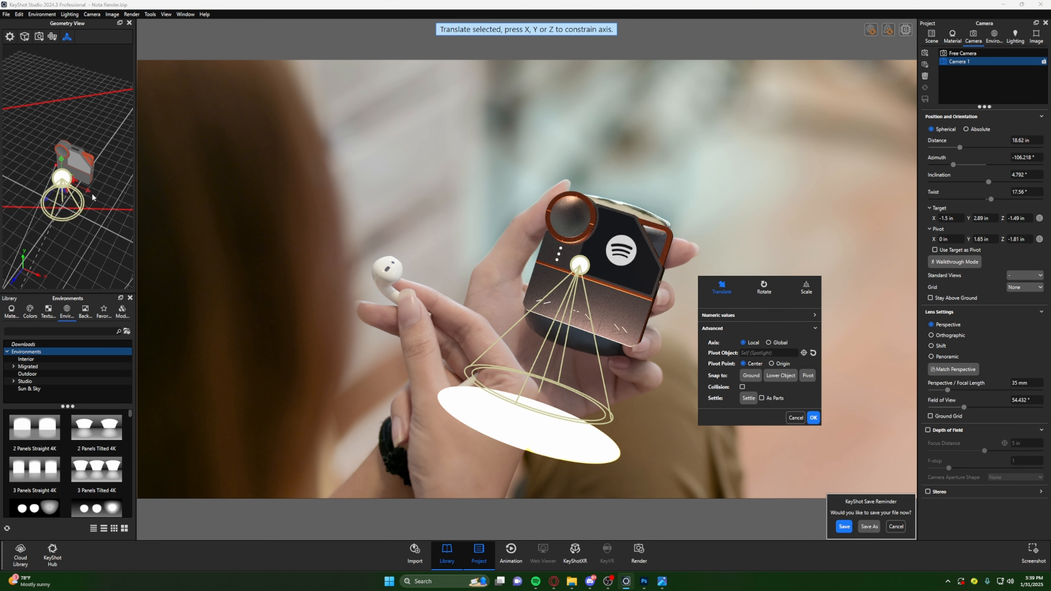
left_click_drag(63, 161, 59, 17)
scroll(66, 203, "down", 4)
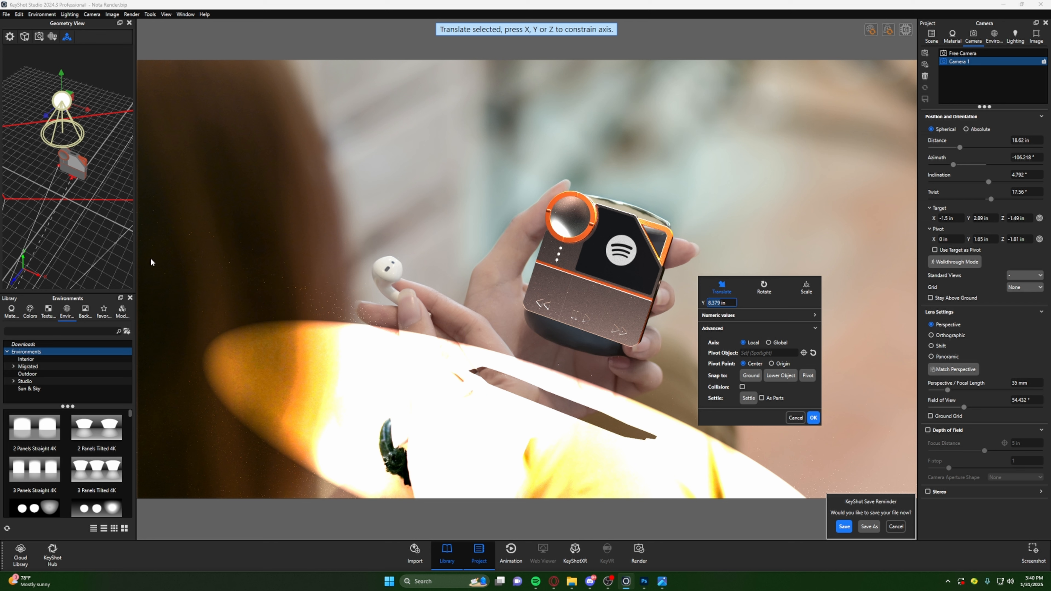
left_click_drag(37, 152, 69, 197)
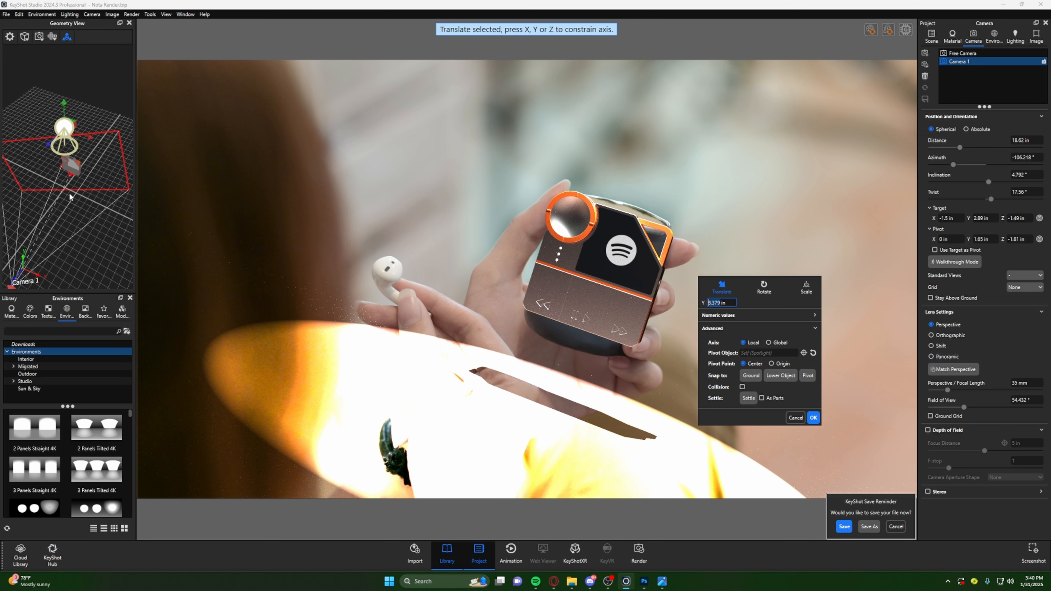
- Toggle Ground Shadows in the environment settings and disable Ground Illumination in the lighting settings
left_click(1020, 37)
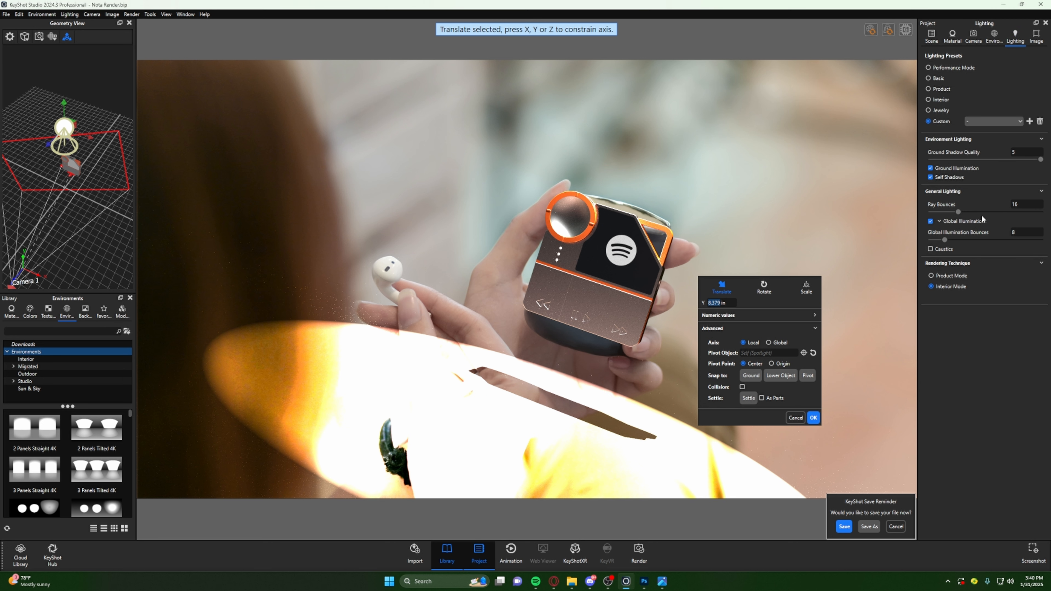
left_click(994, 36)
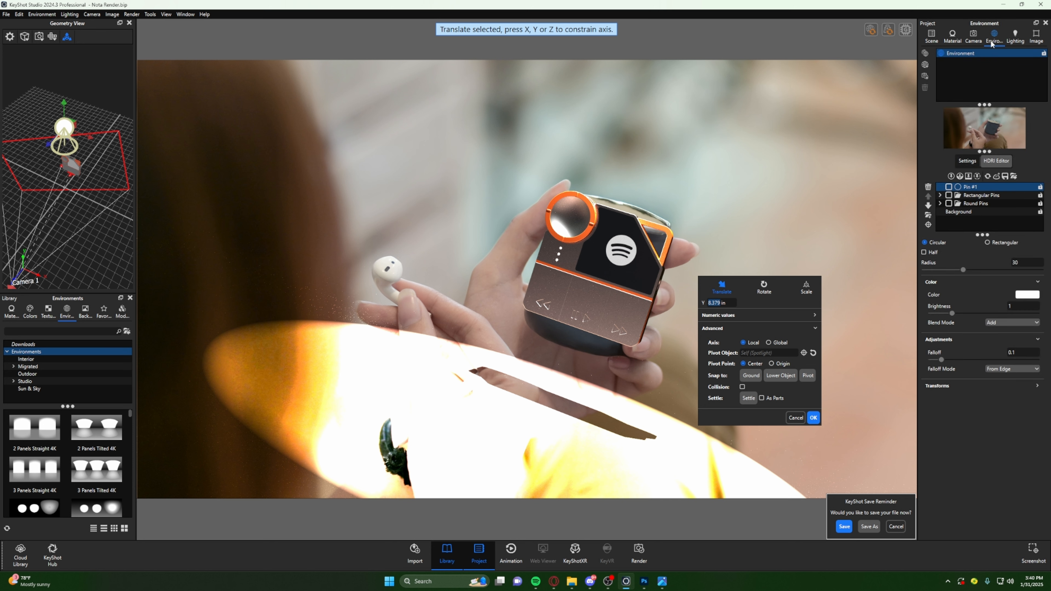
left_click(975, 41)
left_click(1014, 40)
left_click(990, 40)
left_click(969, 161)
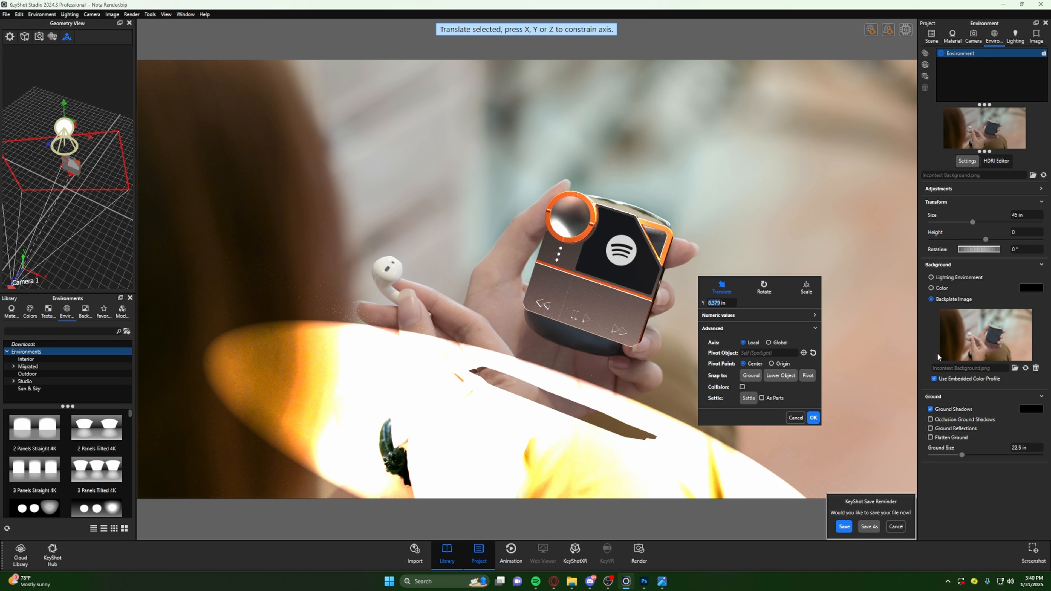
left_click(931, 410)
left_click(1014, 37)
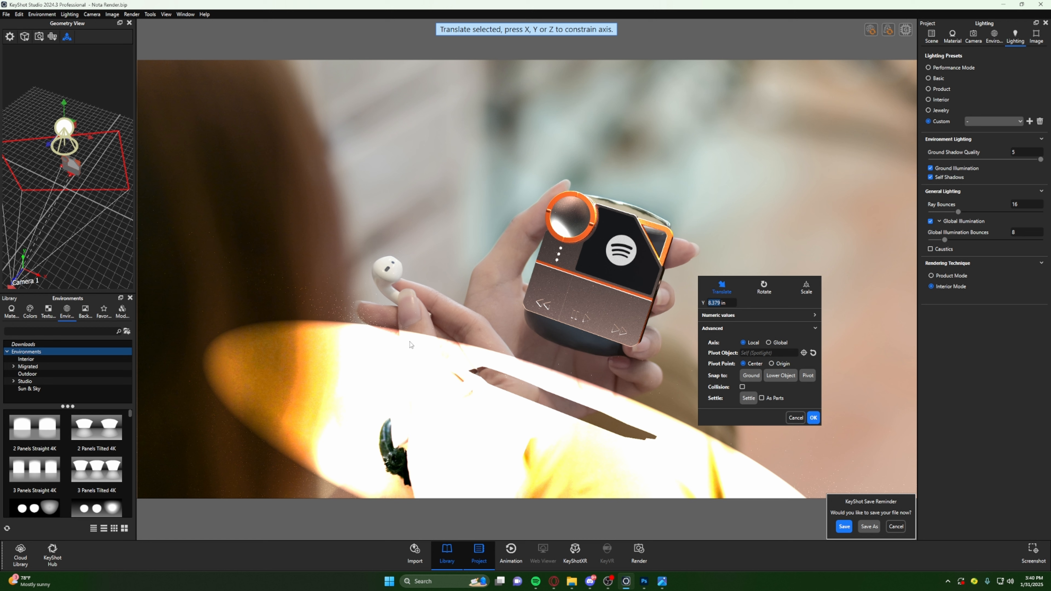
left_click(930, 169)
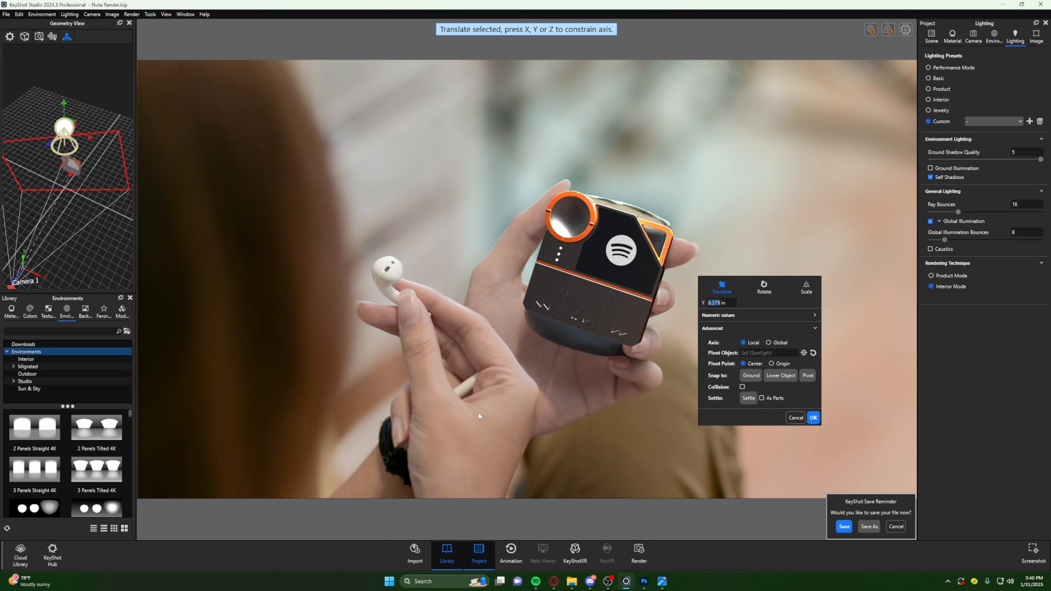
- Reposition the spotlight above the device along its axes, raising it 0.62 in along Y and shifting it along negative Z, and confirm
left_click_drag(66, 200, 41, 191)
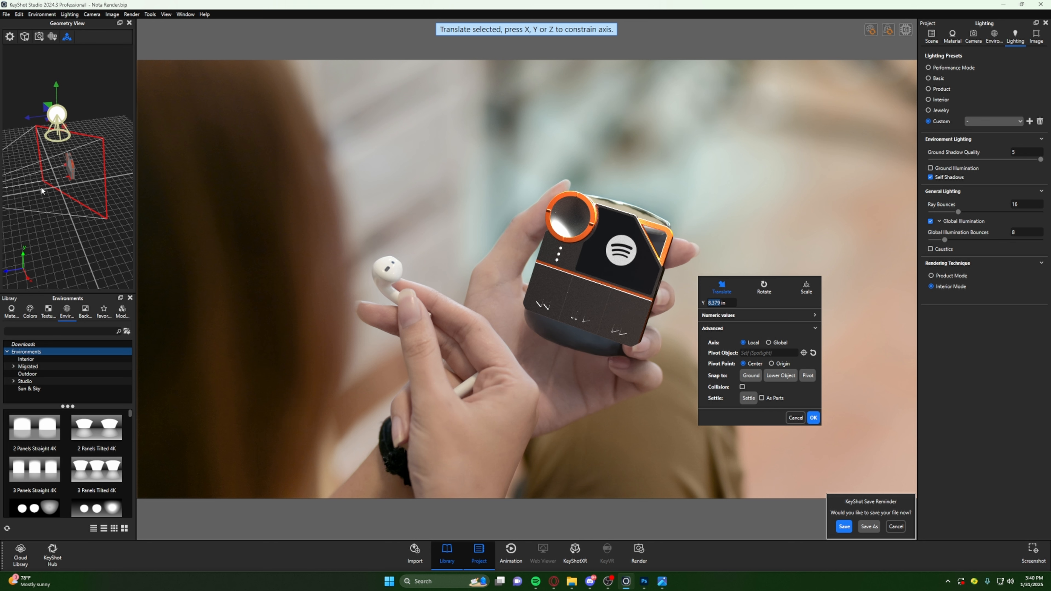
mouse_move(61, 91)
left_mouse_down()
mouse_move(62, 109)
mouse_move(64, 97)
left_mouse_up()
mouse_move(28, 128)
left_mouse_down()
mouse_move(46, 131)
mouse_move(36, 138)
left_mouse_up()
left_click_drag(85, 113, 83, 152)
mouse_move(76, 87)
left_mouse_down()
mouse_move(64, 120)
mouse_move(77, 77)
left_mouse_up()
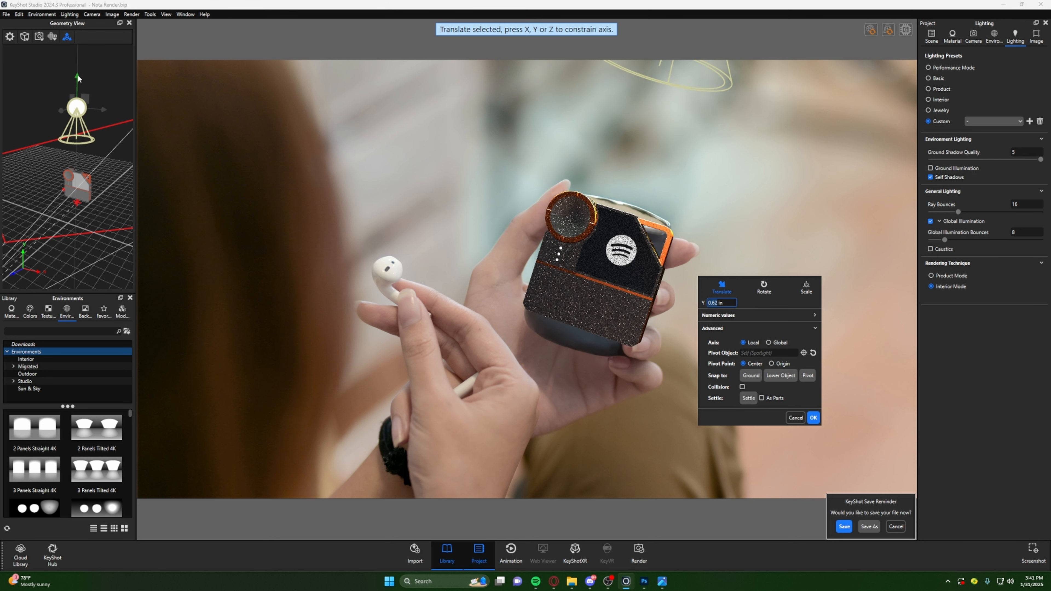
left_click_drag(70, 159, 40, 154)
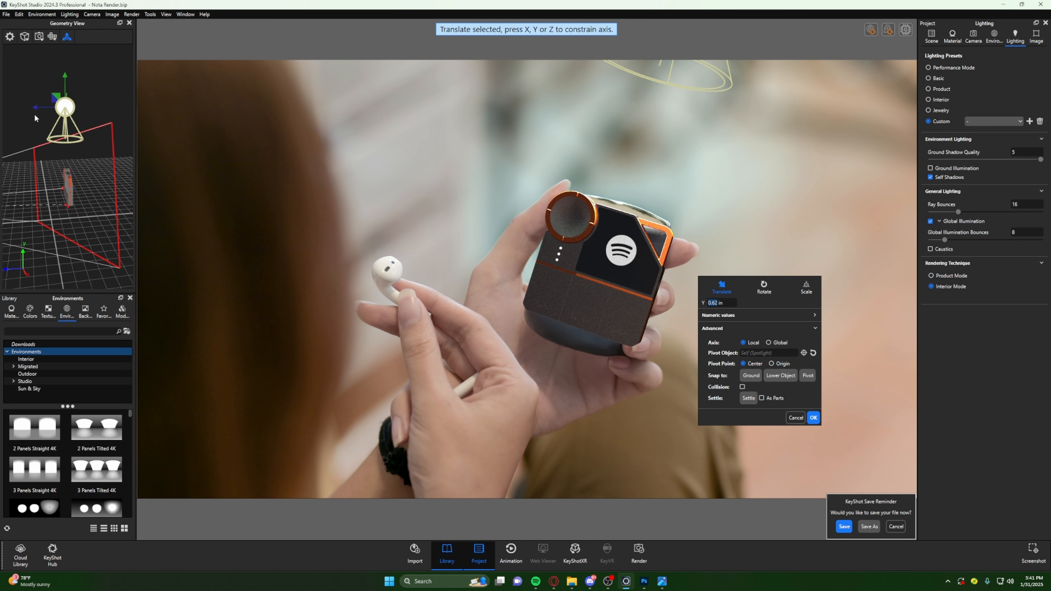
left_click_drag(38, 110, 45, 111)
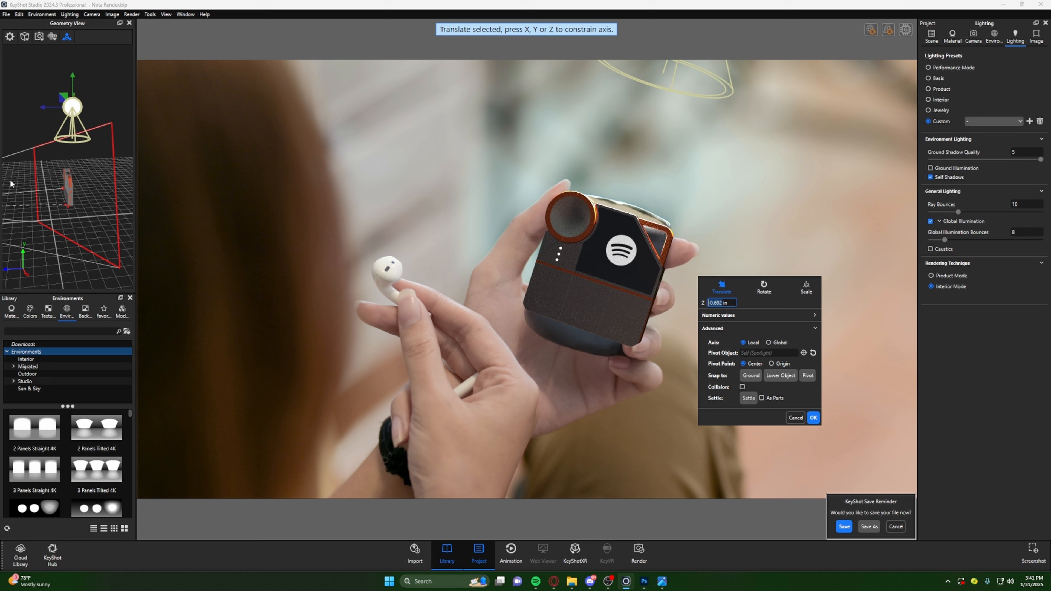
left_click(813, 418)
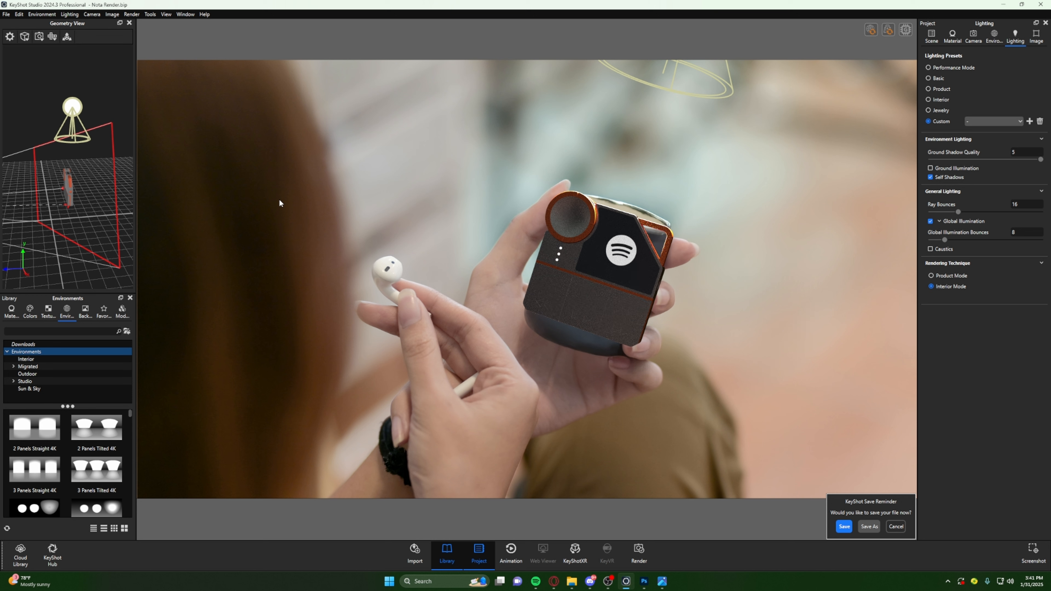
- Open the spotlight's material properties and widen its beam angle to 108.9°
left_click_drag(55, 170, 96, 230)
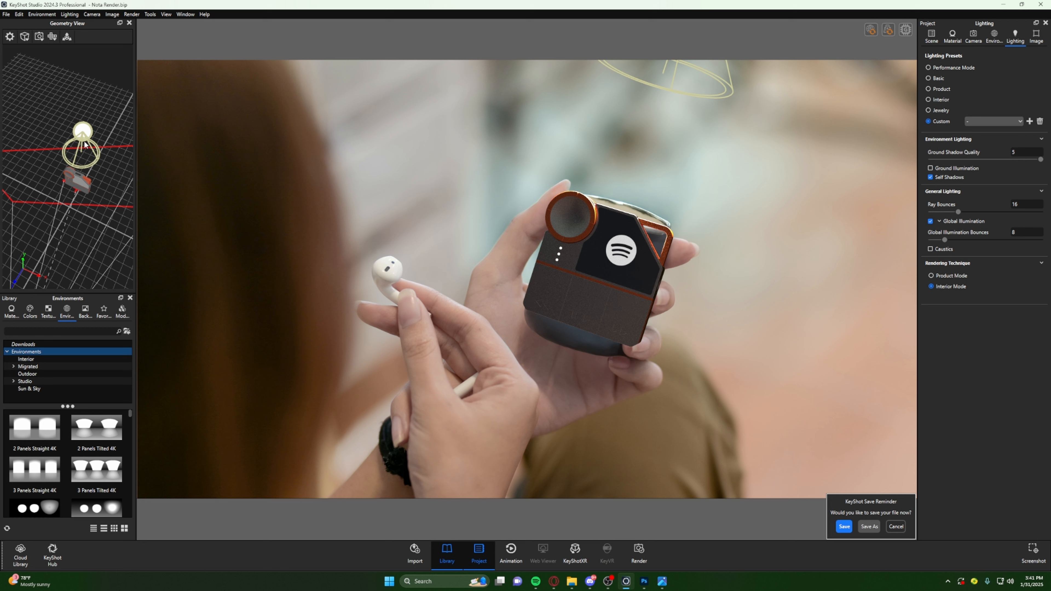
double_click(86, 132)
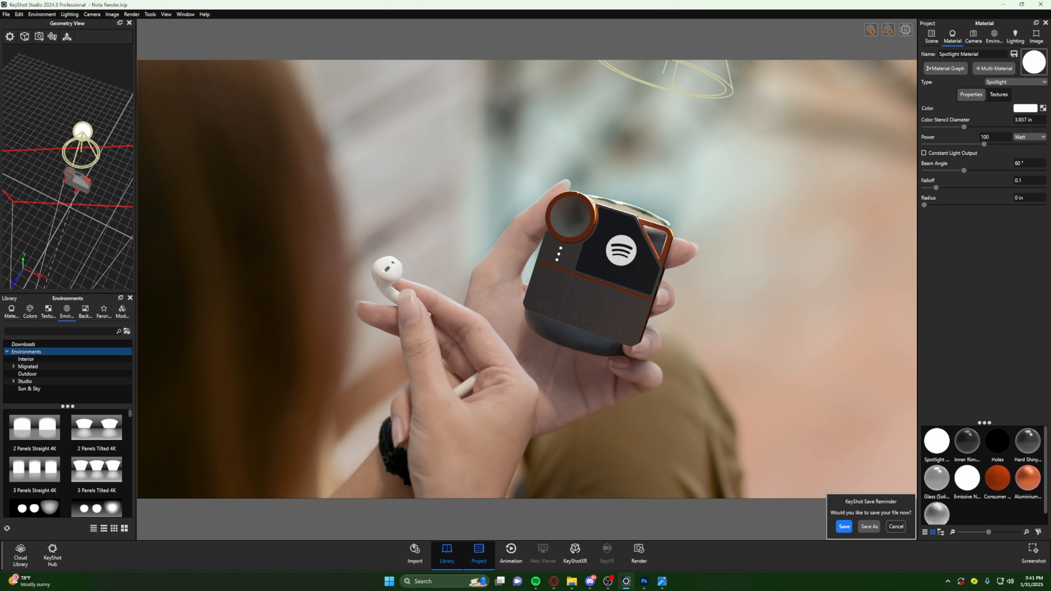
left_click(931, 36)
left_click(968, 91)
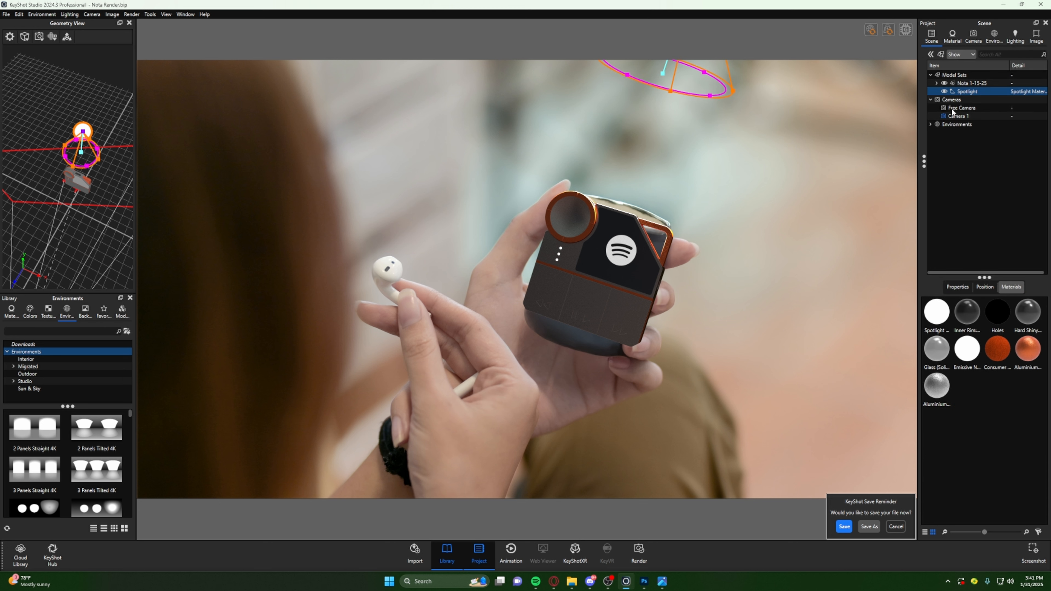
double_click(967, 92)
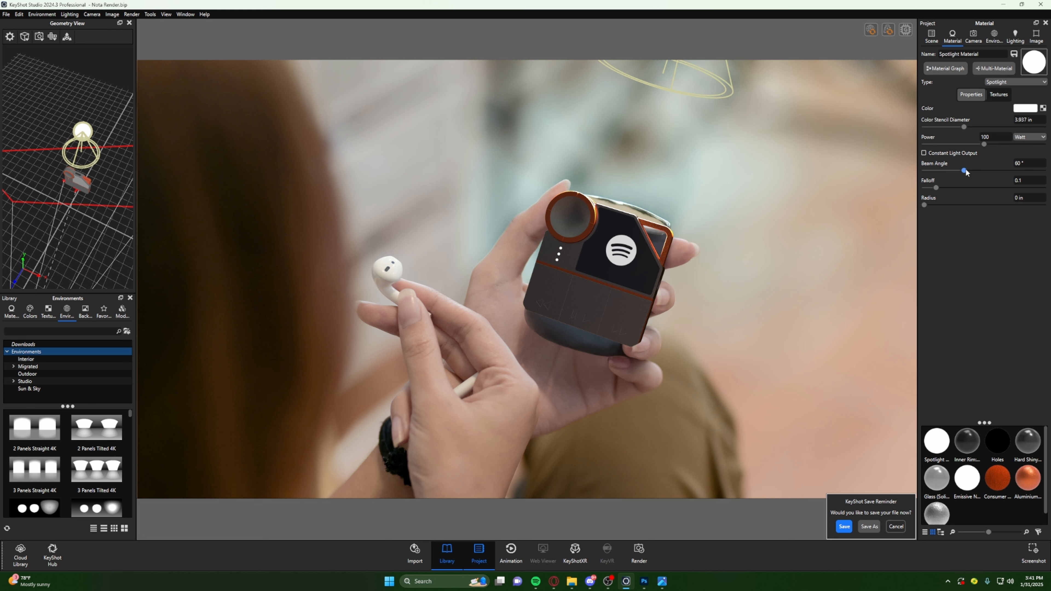
left_click_drag(965, 170, 996, 181)
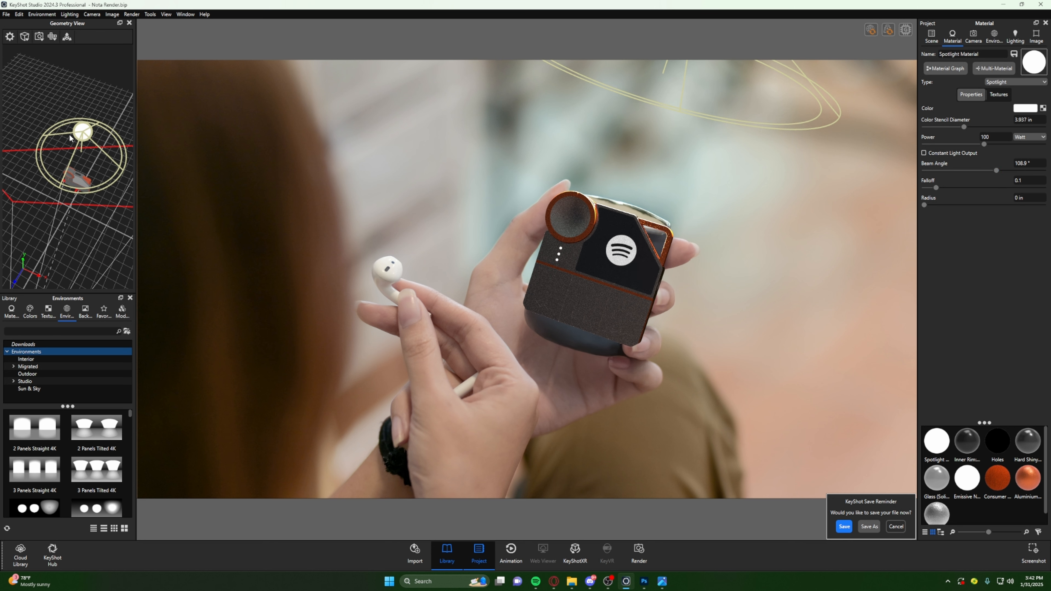
- Move the spotlight about -1.11 in along X, rotate it about 6.567° around Z, and confirm the transform
left_click_drag(70, 138, 81, 76)
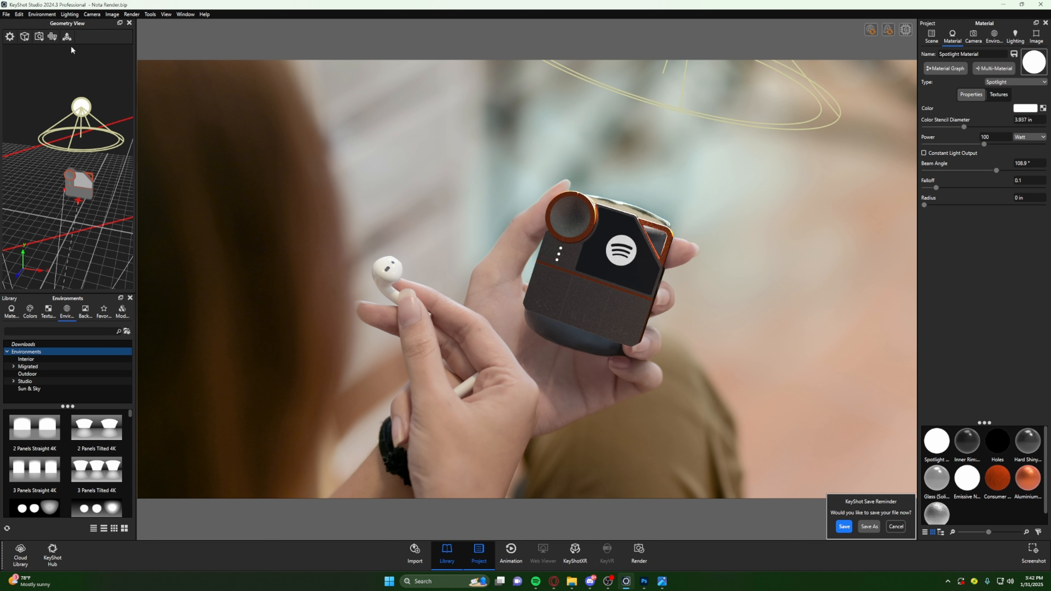
left_click(67, 37)
left_click_drag(111, 111, 99, 112)
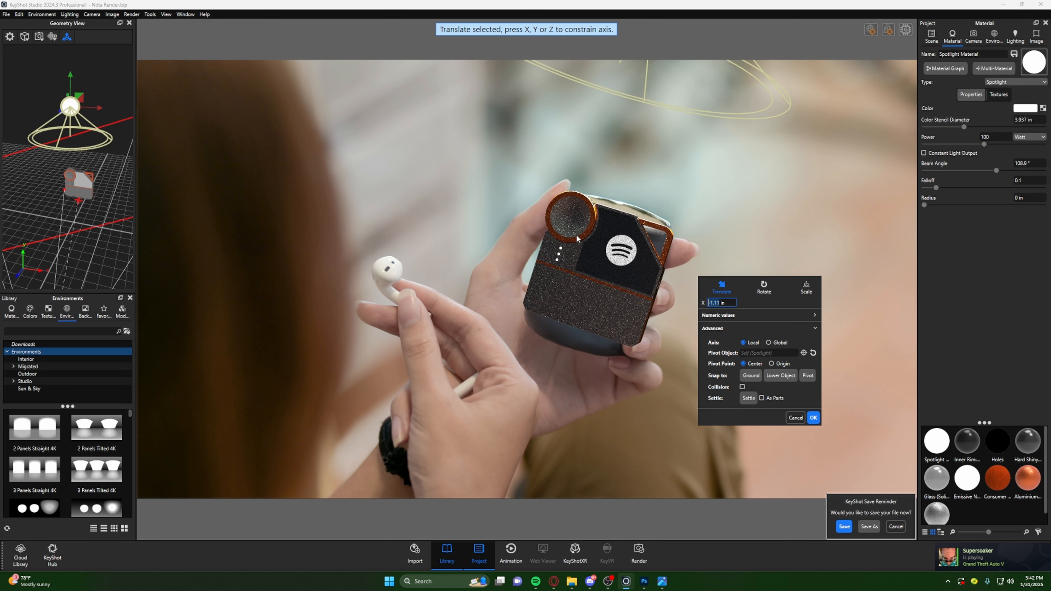
key("r")
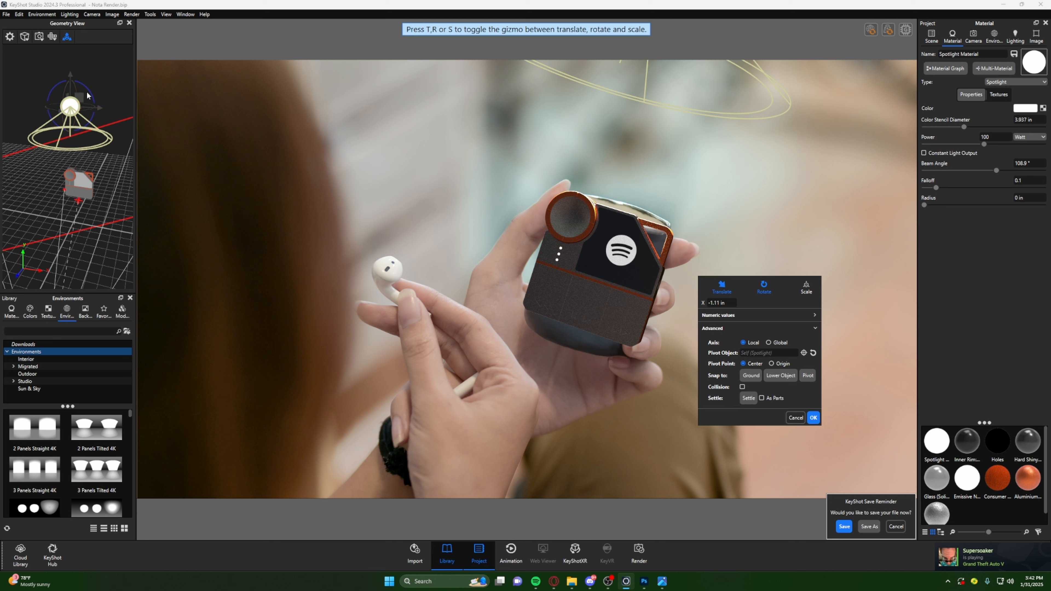
left_click_drag(88, 94, 89, 89)
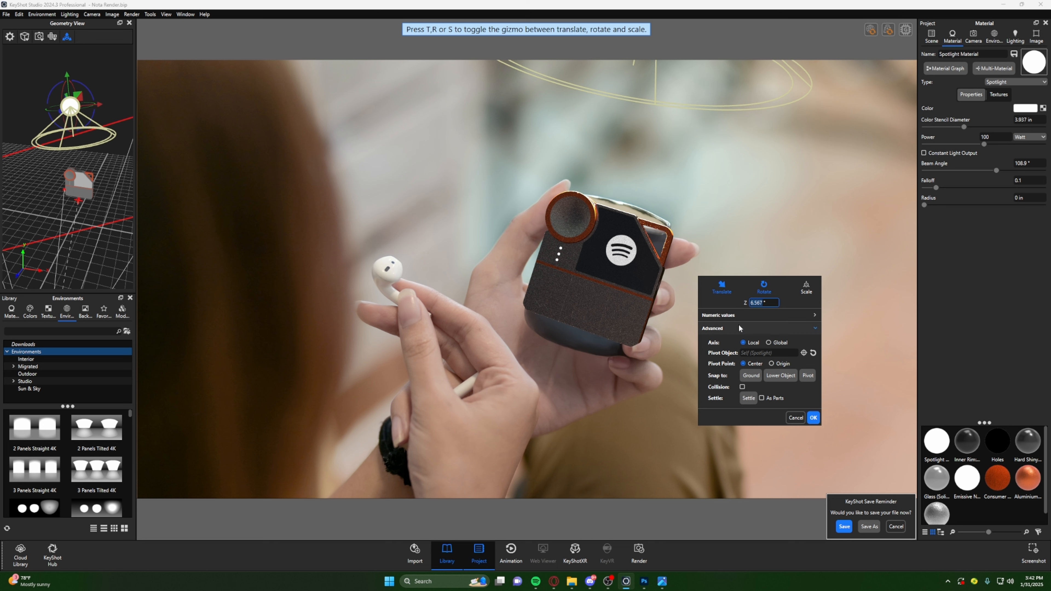
left_click(813, 417)
- Set the spotlight's falloff to 0.443 and its radius to about 0.844 in
left_click_drag(937, 193, 978, 208)
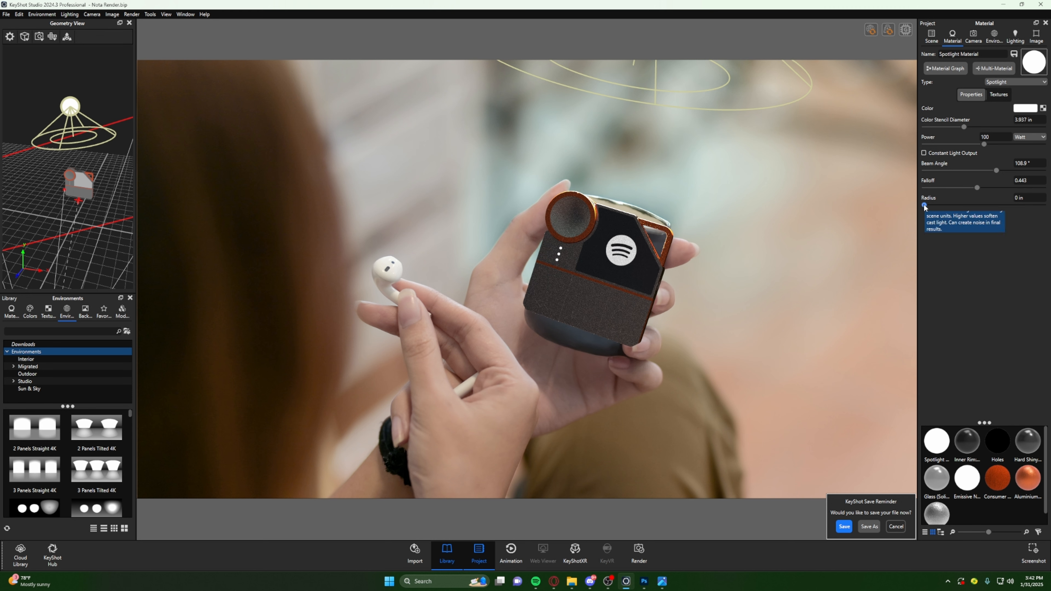
left_click_drag(924, 205, 928, 212)
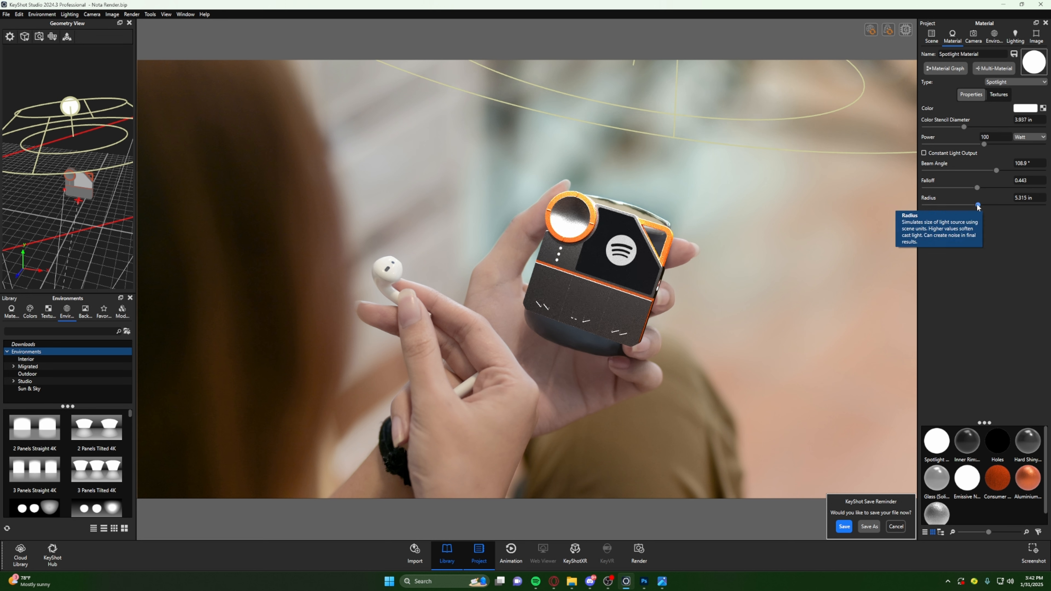
left_click_drag(978, 206, 1014, 212)
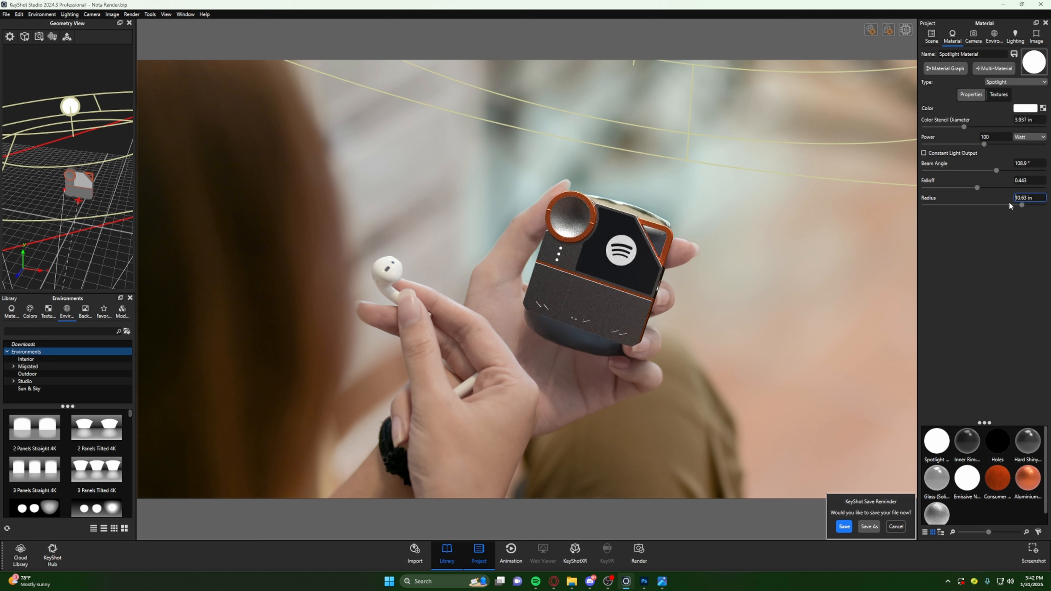
left_click_drag(1021, 205, 932, 210)
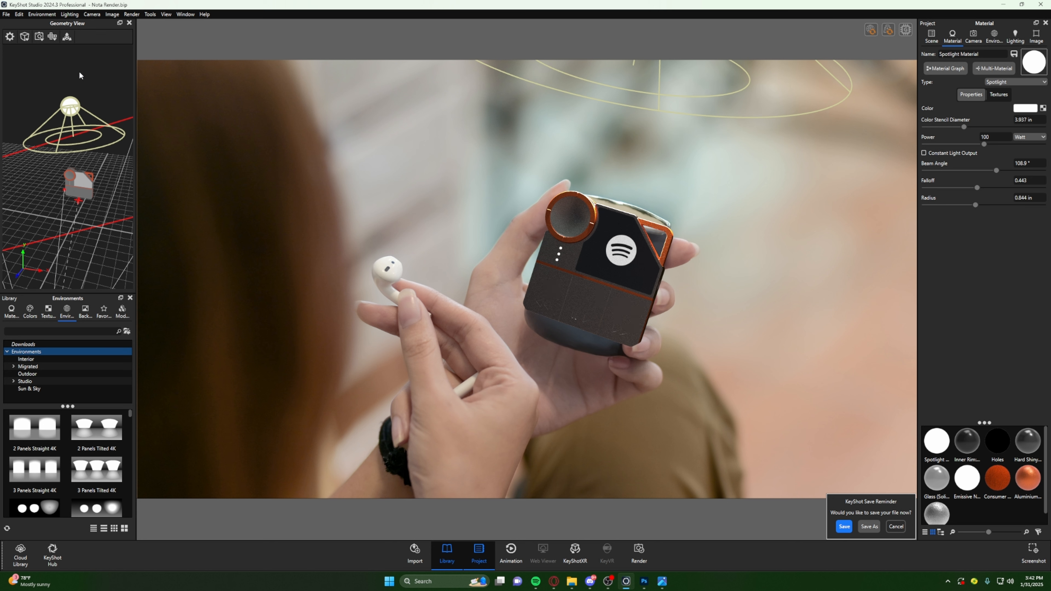
- Reduce the spotlight's power to 15 watts
mouse_move(80, 75)
left_mouse_down()
mouse_move(43, 64)
mouse_move(22, 92)
mouse_move(94, 79)
mouse_move(76, 76)
left_mouse_up()
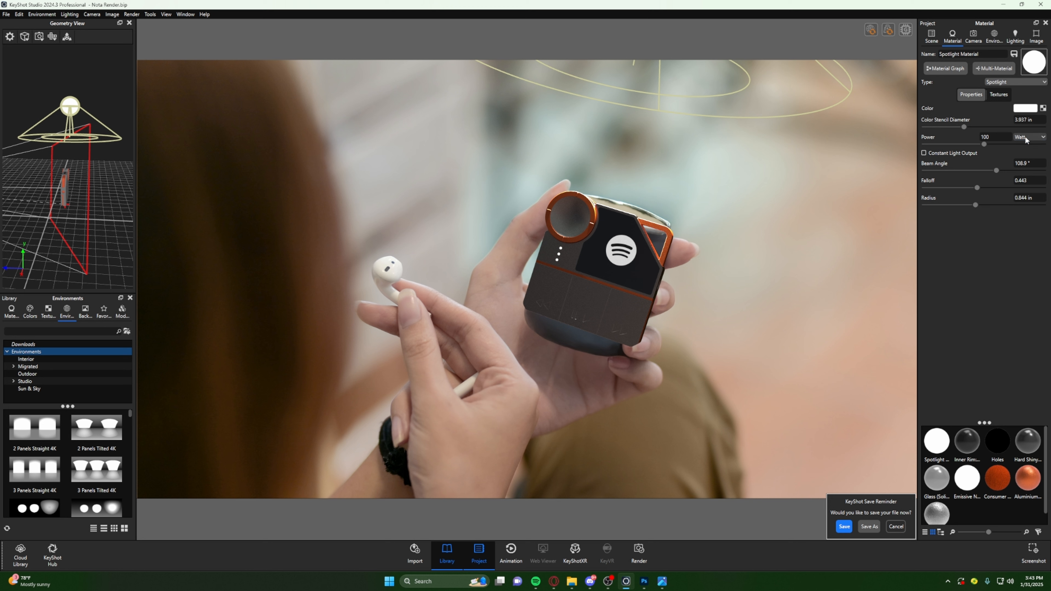
left_click(996, 136)
type("20")
key("Return")
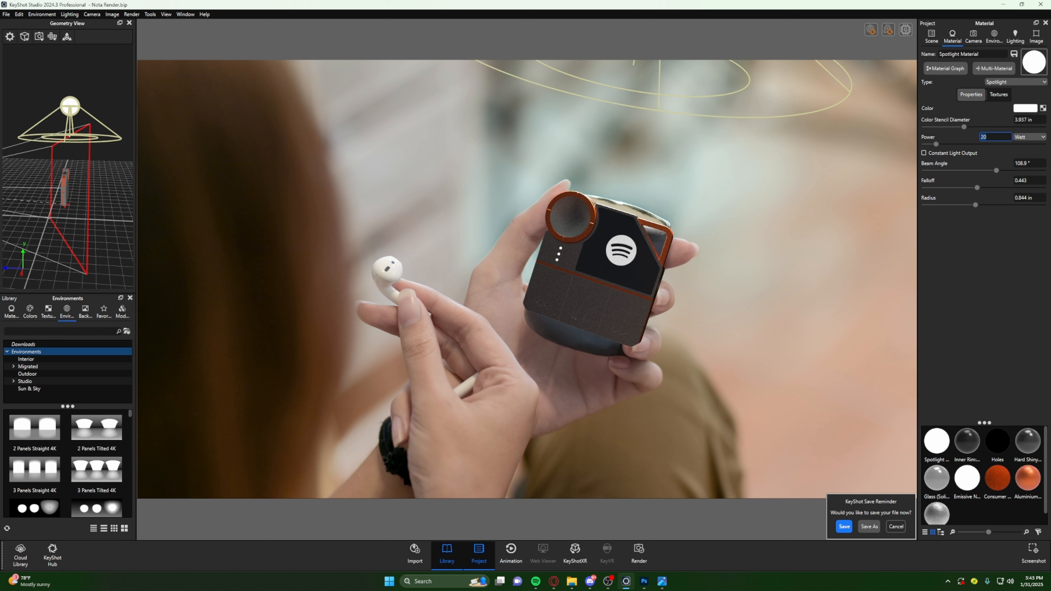
type("15")
key("Return")
left_click(984, 255)
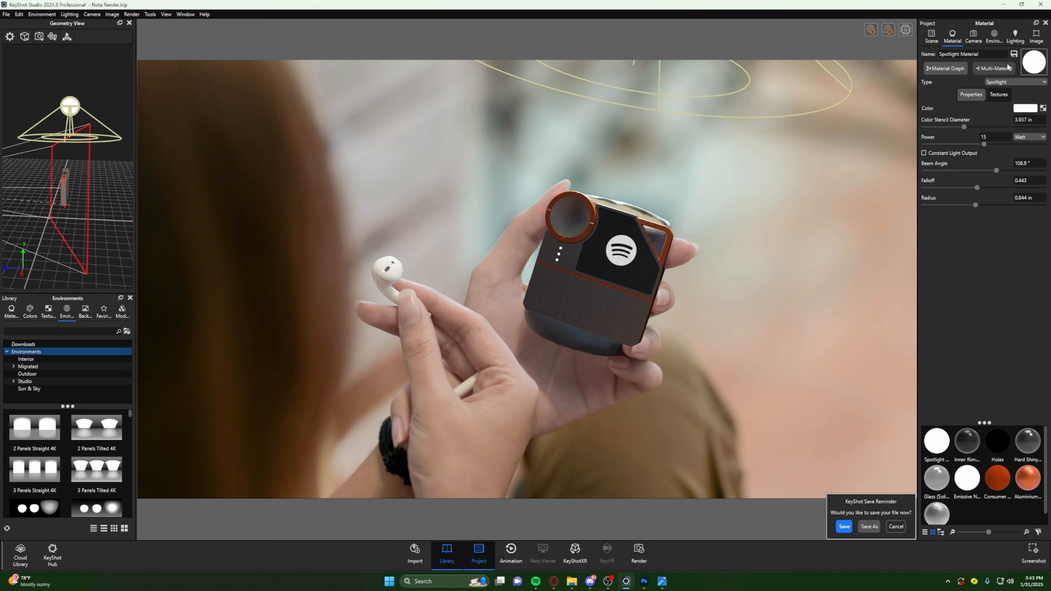
- Change the spotlight's color to light gray C0BABE with a temperature of about 6427 K, and accept it
left_click(1018, 110)
mouse_move(997, 274)
left_mouse_down()
mouse_move(959, 272)
mouse_move(1014, 272)
mouse_move(968, 273)
mouse_move(992, 277)
left_mouse_up()
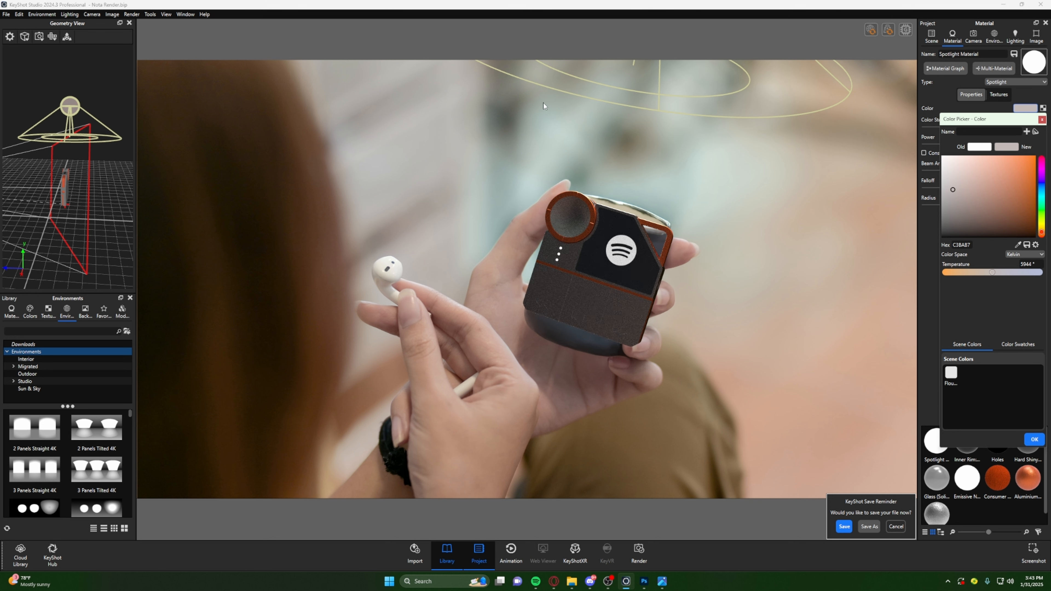
left_click_drag(995, 275, 999, 274)
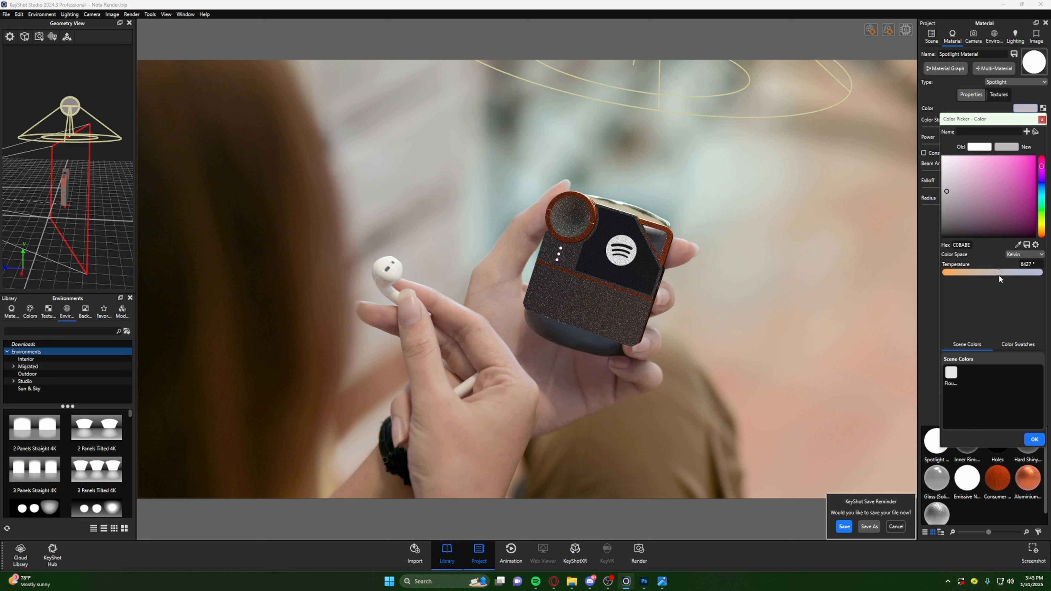
left_click(1041, 441)
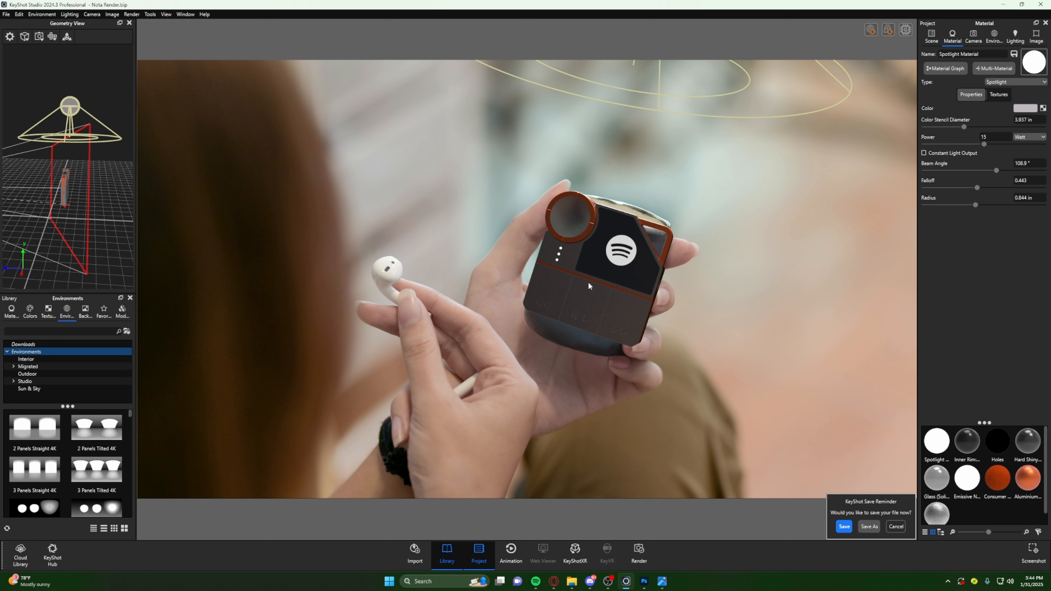
- Add a point light to the scene and raise it along Y to just above the device
left_click(19, 15)
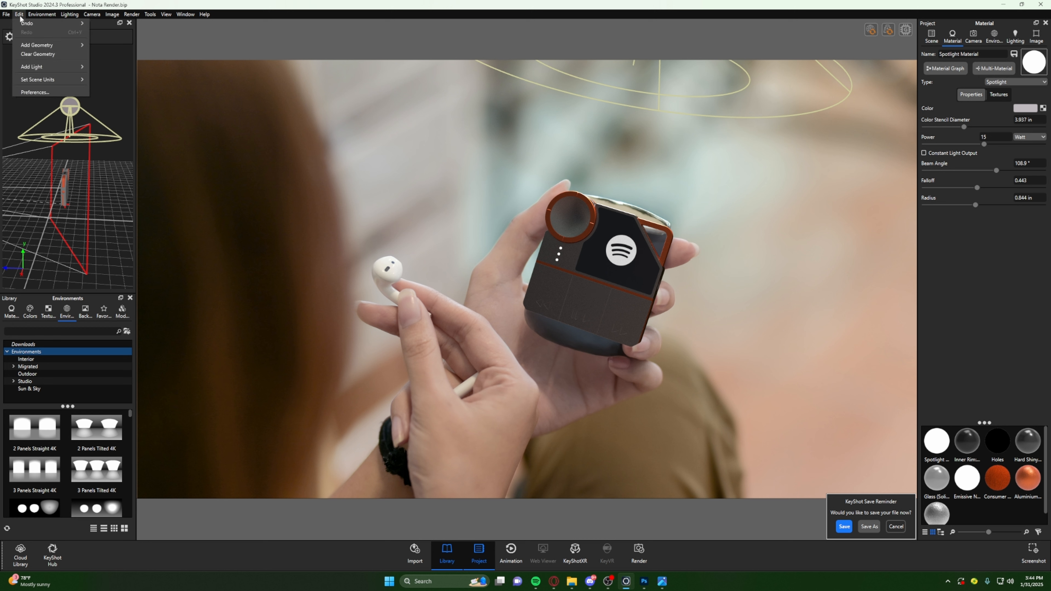
mouse_move(38, 68)
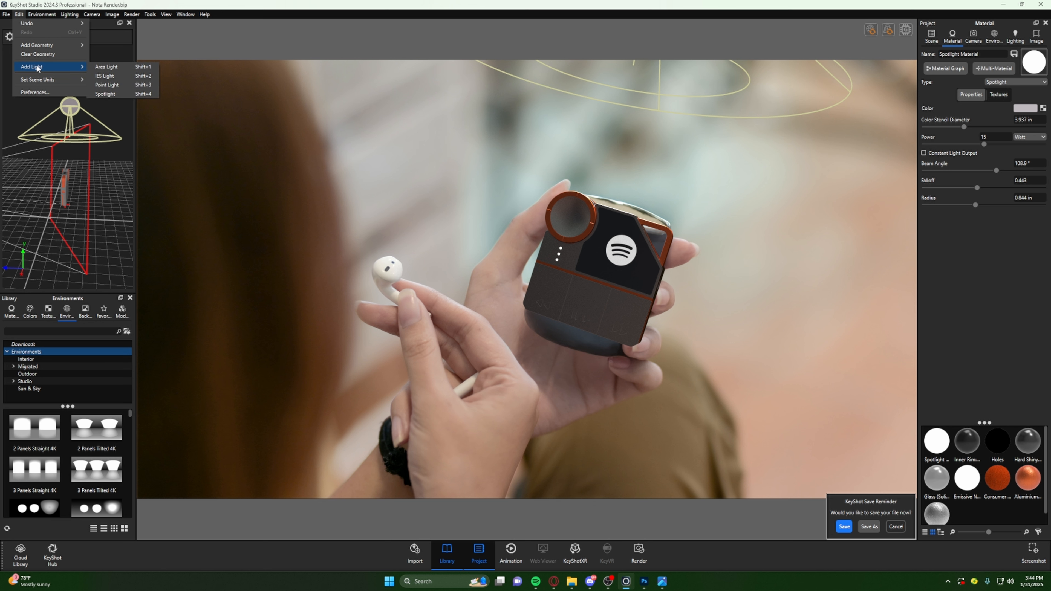
left_click(125, 86)
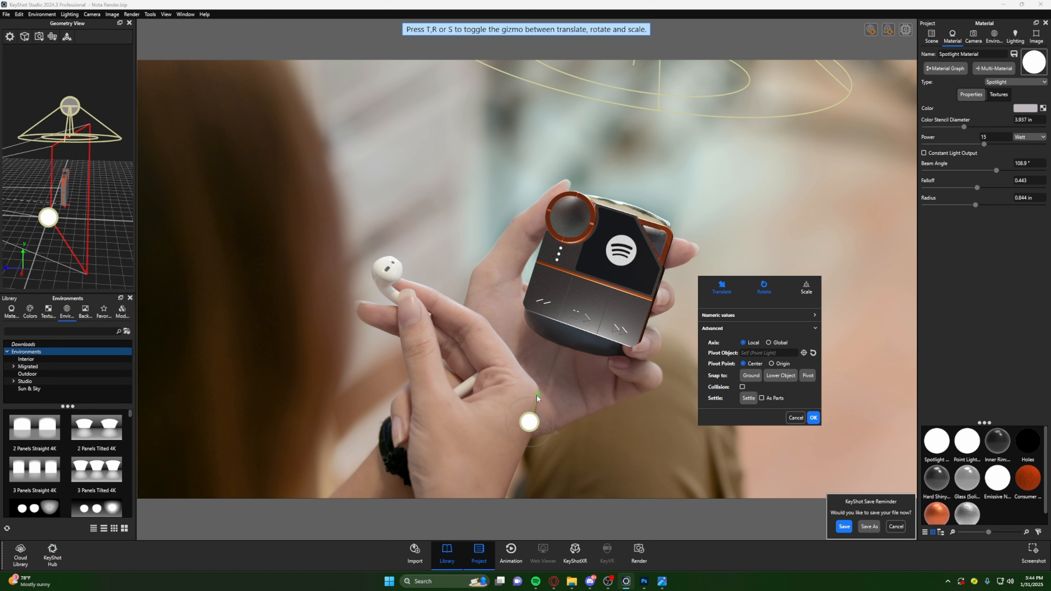
left_click_drag(537, 396, 593, 221)
left_click_drag(581, 180, 615, 142)
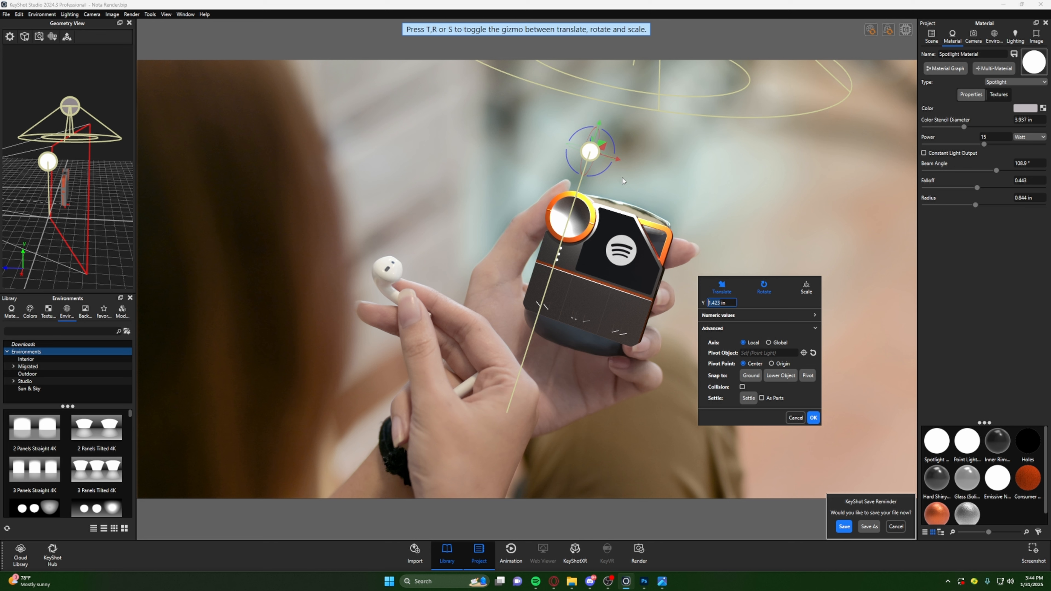
- Enable the move tool in the Geometry View and move the point light along Z, out in front of the device
left_click_drag(70, 65, 110, 75)
left_click(67, 37)
left_click_drag(52, 181, 23, 187)
scroll(22, 190, "up", 4)
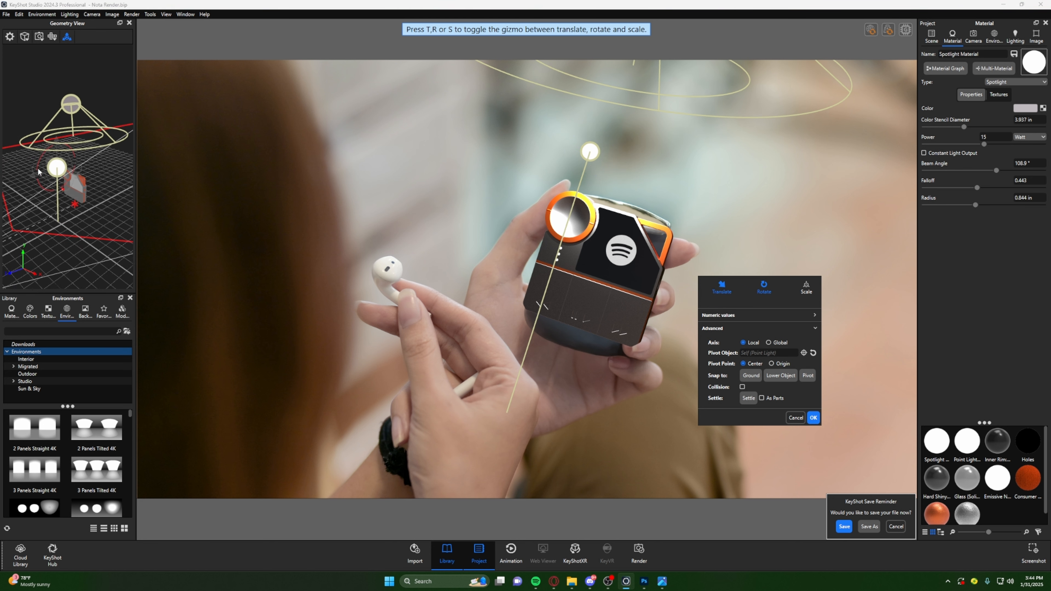
middle_click_drag(21, 192, 62, 186)
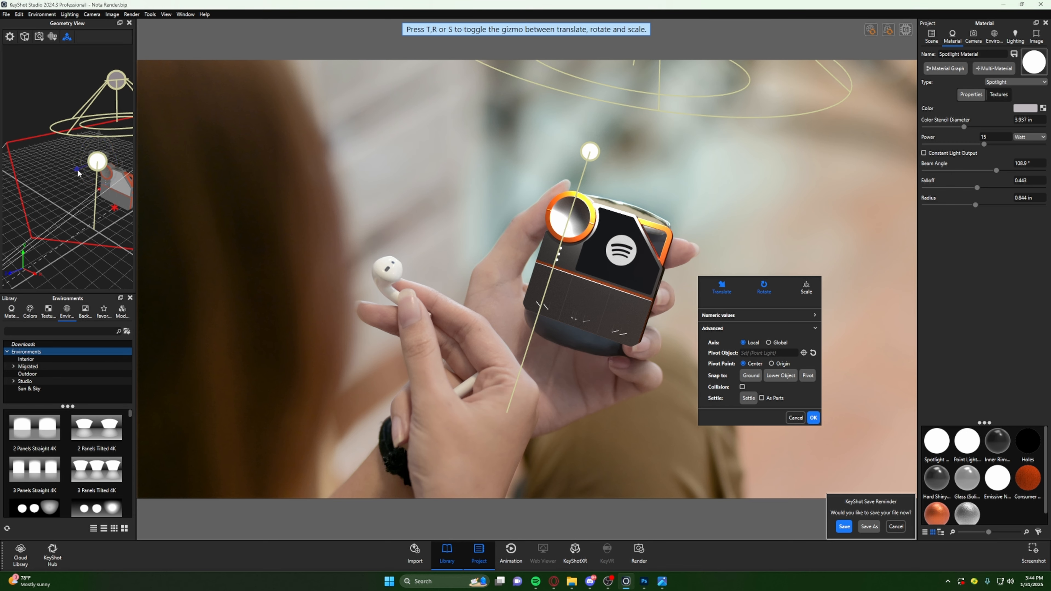
left_click_drag(79, 173, 43, 181)
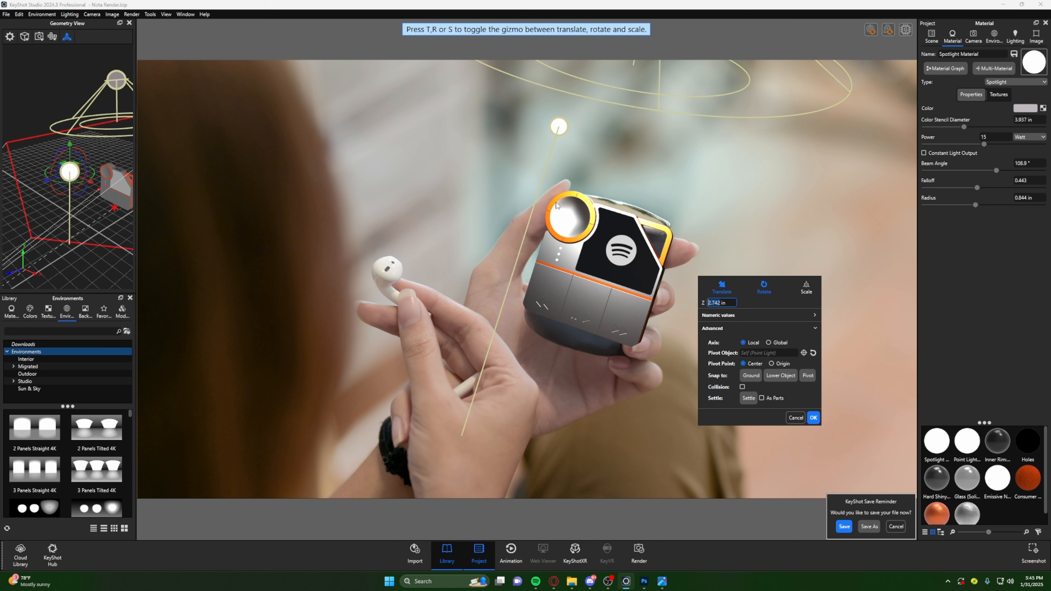
left_click_drag(45, 185, 27, 196)
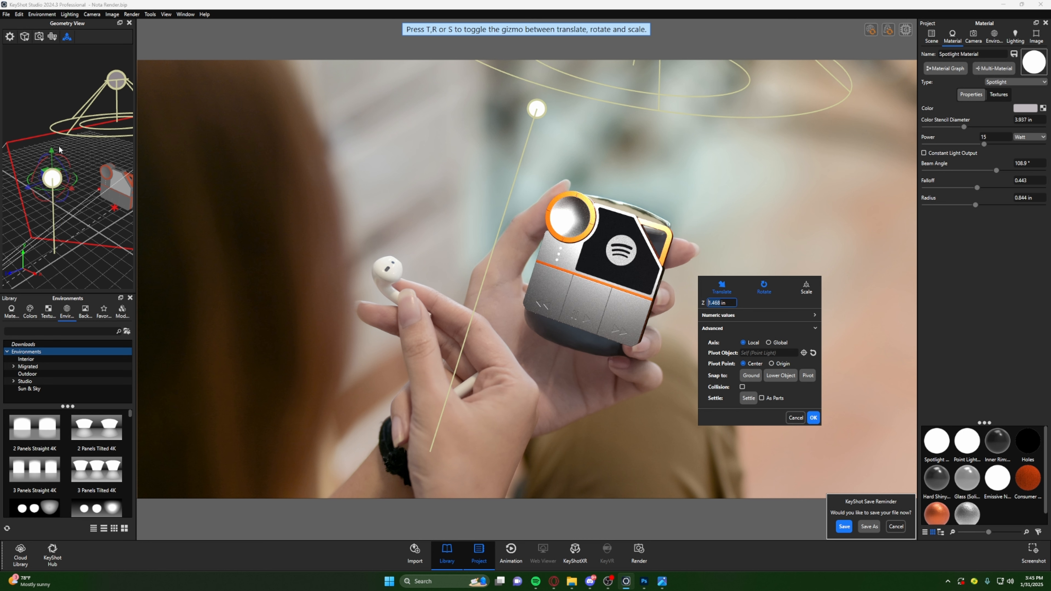
- Raise the point light about 0.618 in along Y, shift it about -0.293 in along X, and open its material properties
left_click_drag(55, 153, 48, 142)
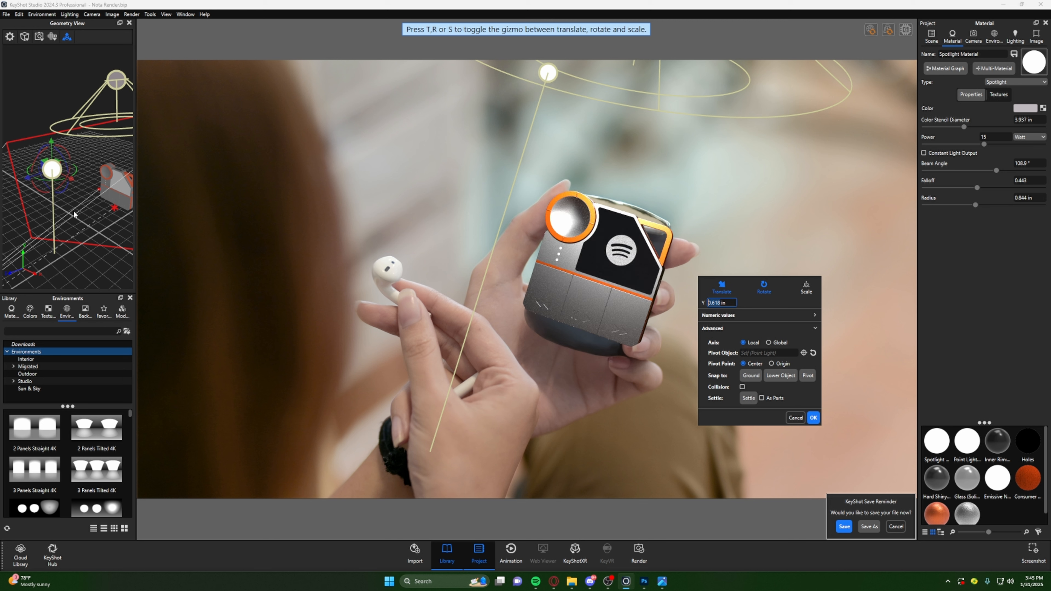
left_click_drag(74, 211, 98, 205)
left_click_drag(121, 168, 111, 168)
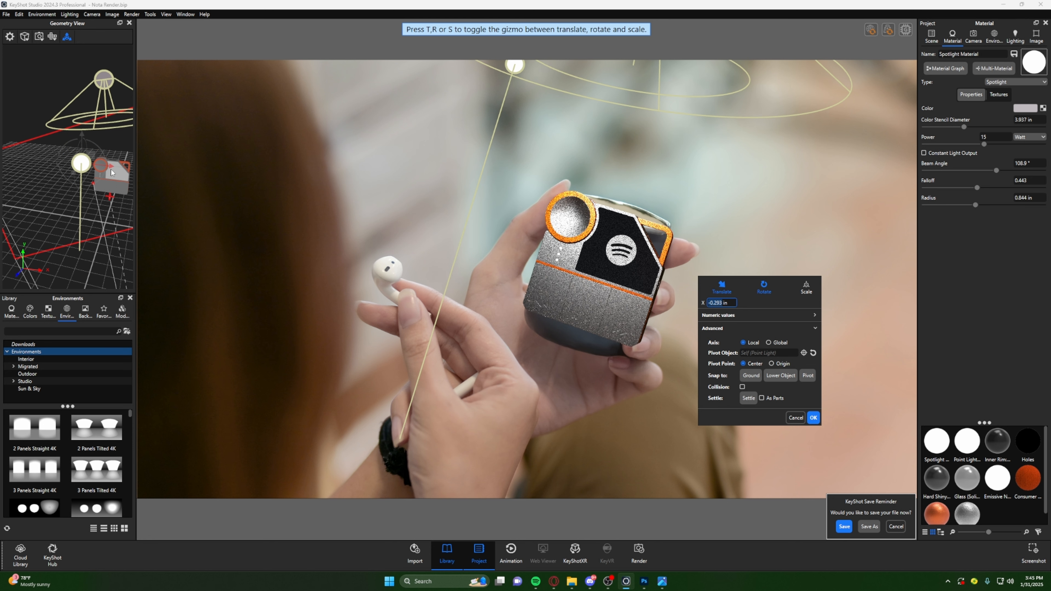
left_click(80, 164)
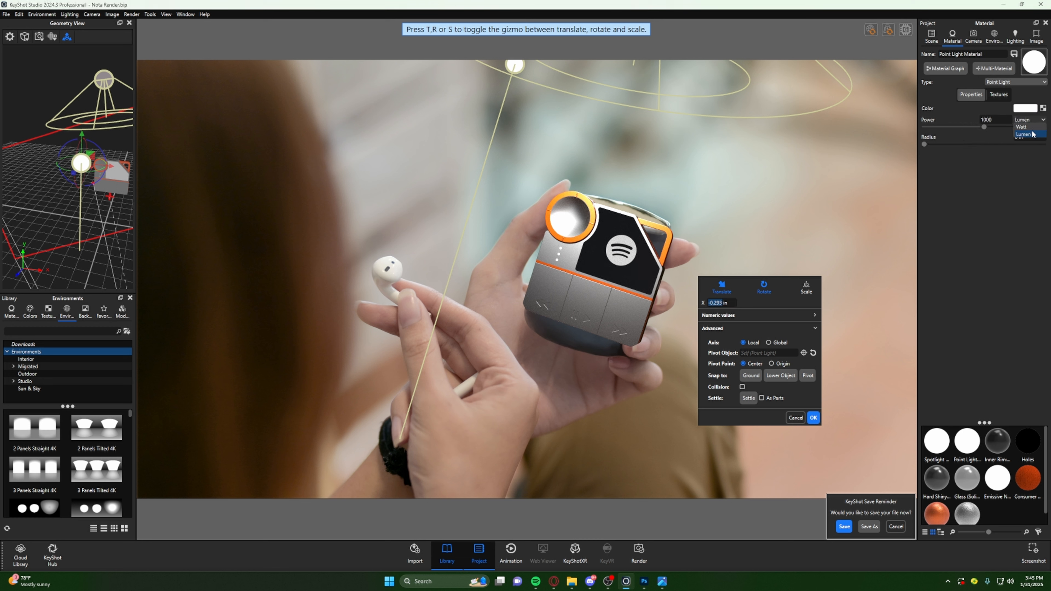
- Try the point light's power in watts, first at 100 and then at 5
left_click_drag(1002, 118, 958, 118)
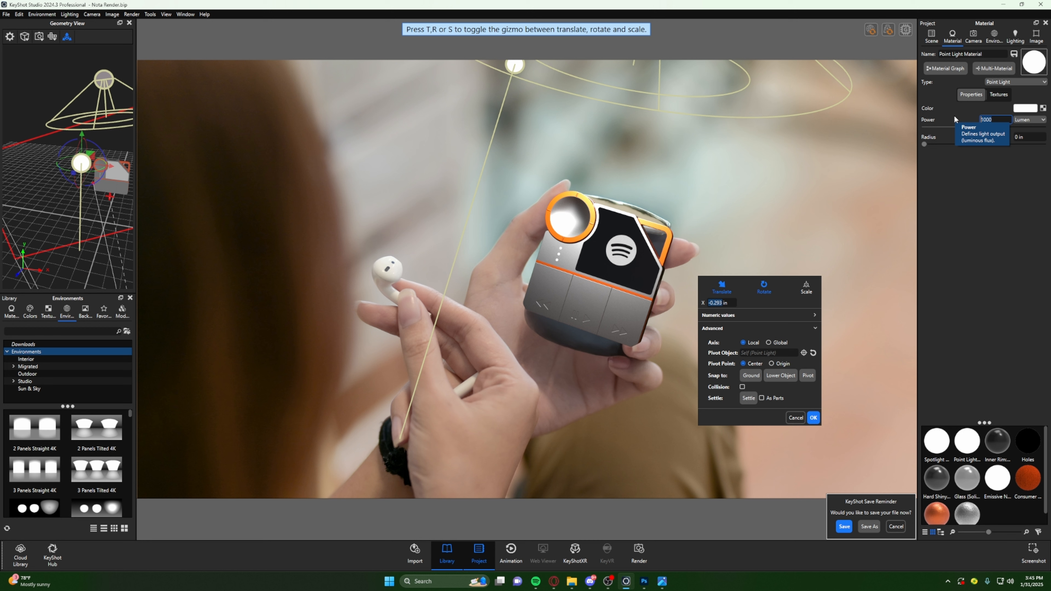
left_click(1026, 120)
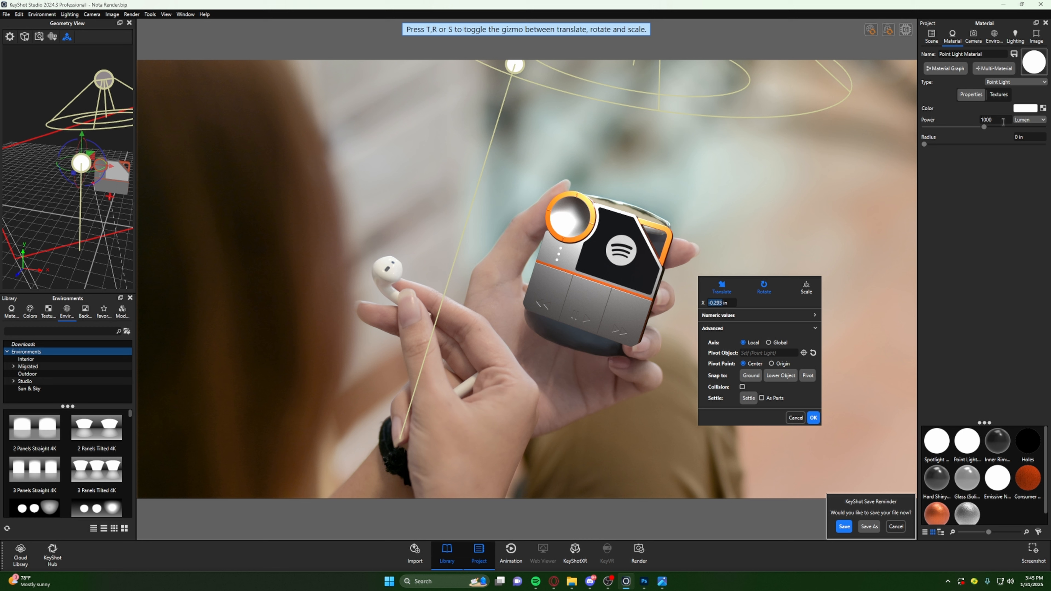
left_click(1028, 128)
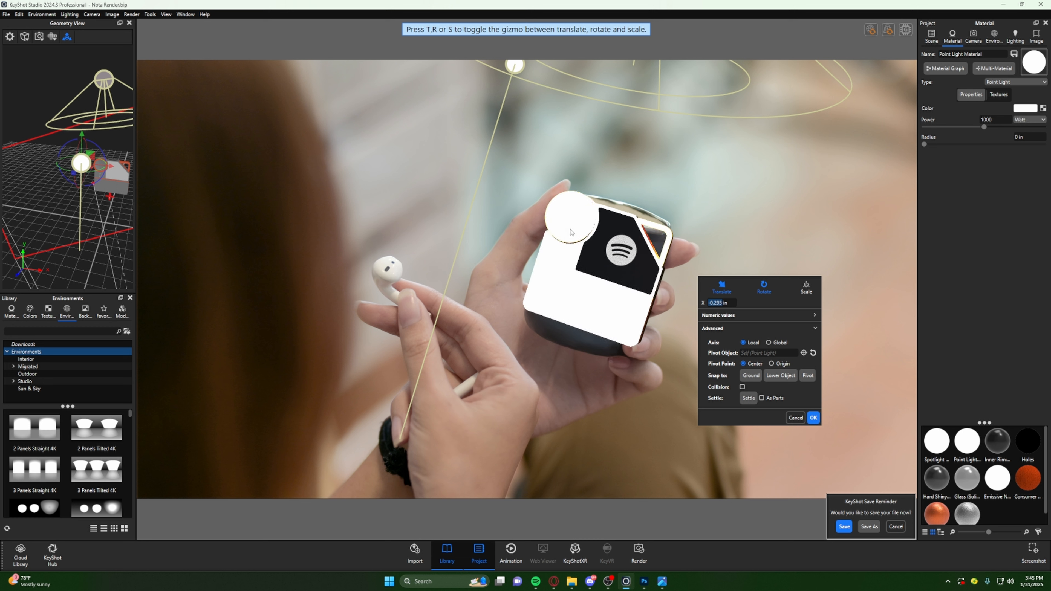
left_click_drag(995, 119, 955, 120)
type("100")
key("Return")
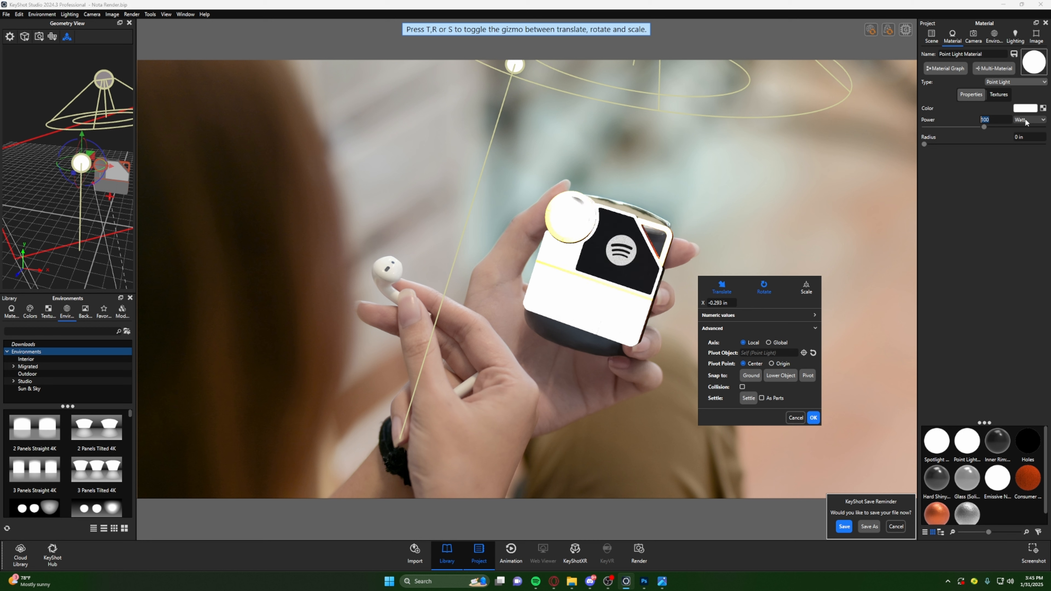
key("Return")
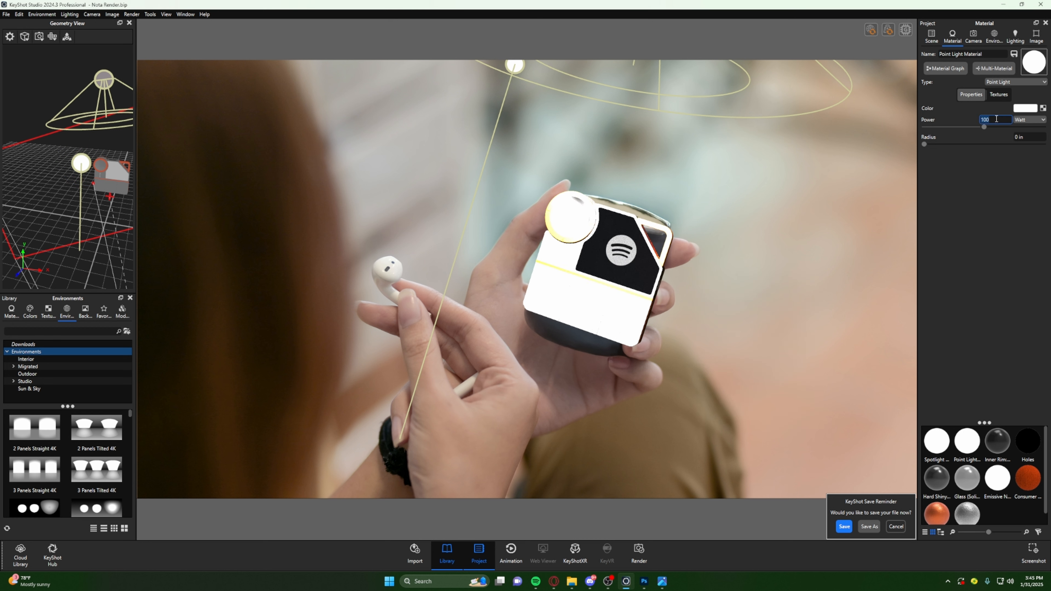
left_click(996, 118)
key("Return")
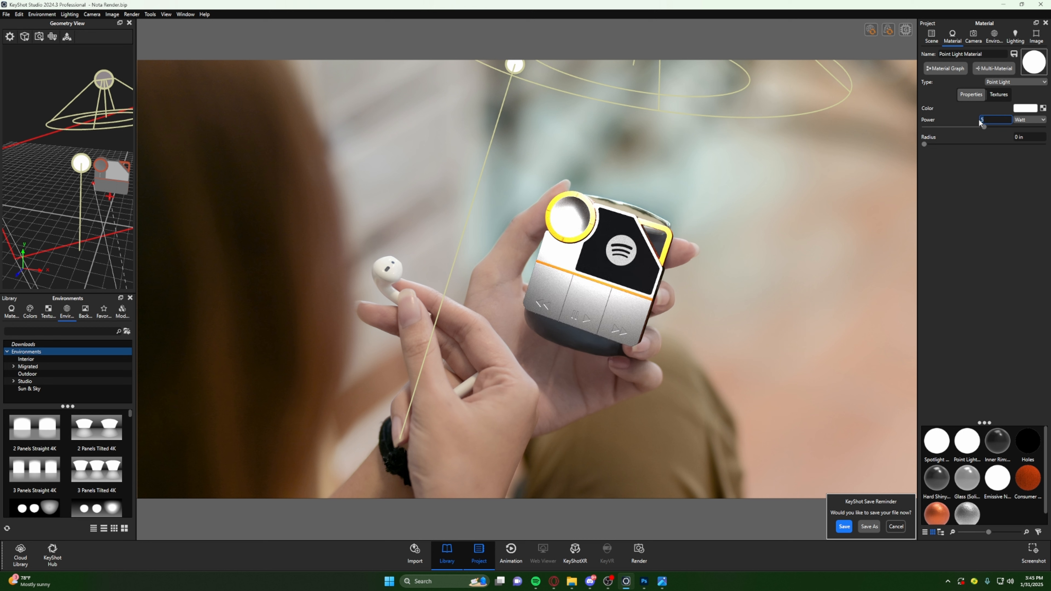
- Switch the point light's power unit to Lumen and set the power to 150
left_click(1029, 119)
left_click(1026, 131)
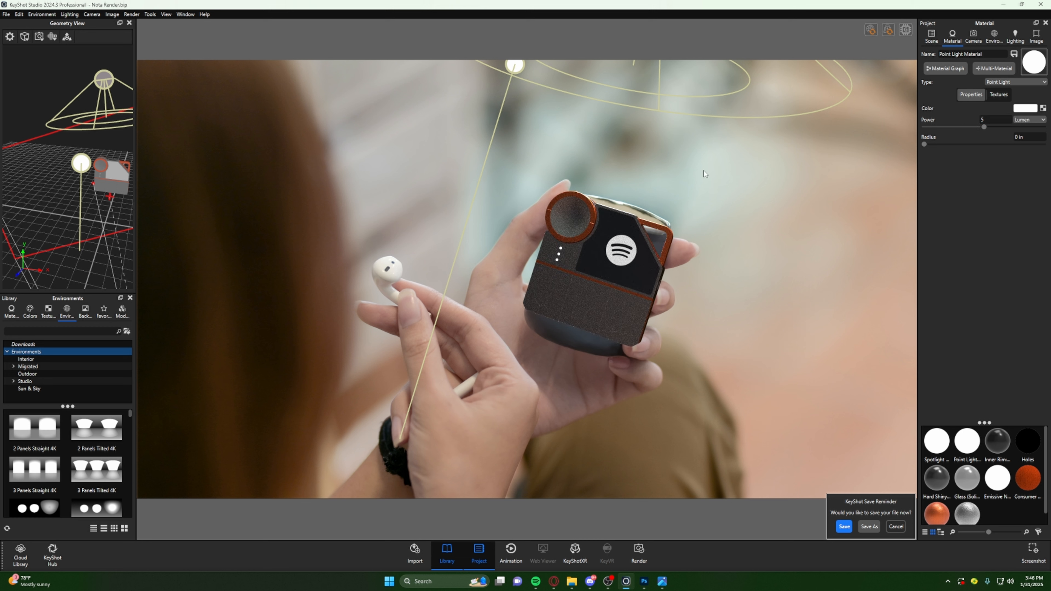
left_click(990, 117)
key("BackSpace")
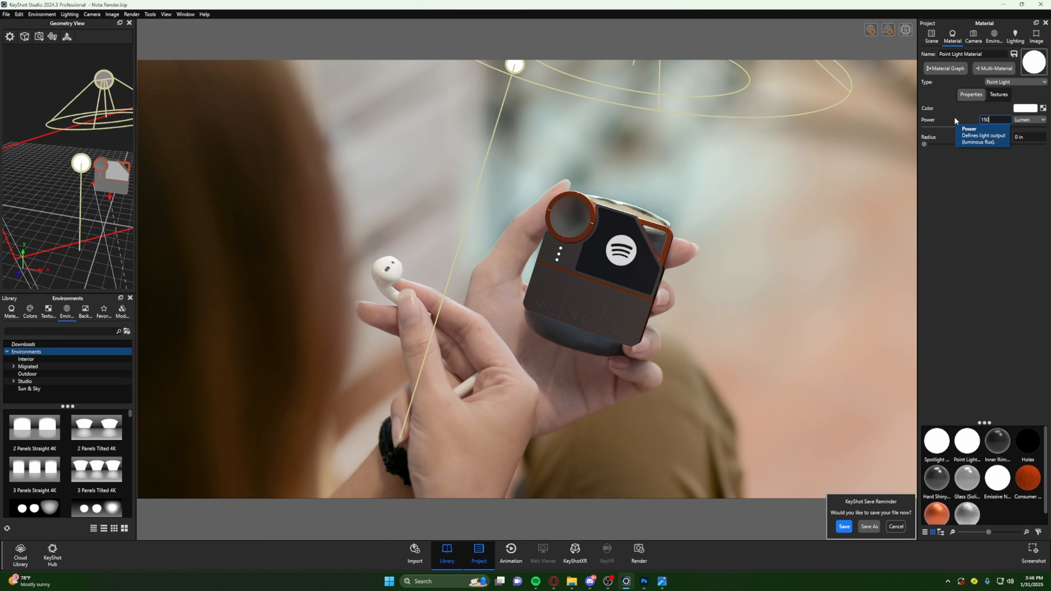
key("Return")
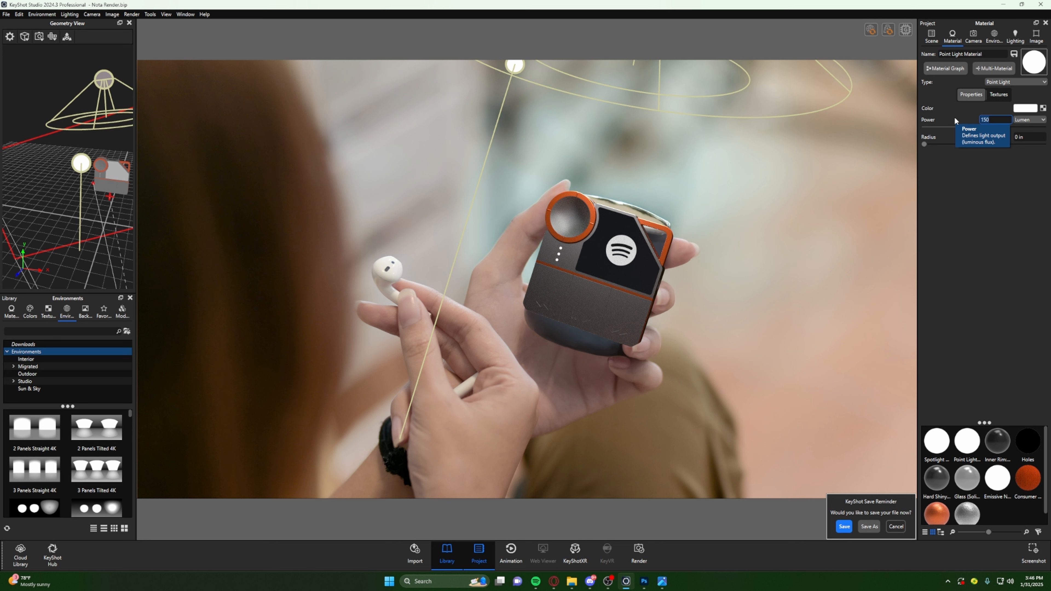
- Nudge the point light about 0.178 in along Y and warm its color to a Kelvin temperature of about 5317
left_click(67, 36)
mouse_move(86, 133)
left_mouse_down()
mouse_move(113, 171)
mouse_move(85, 138)
left_mouse_up()
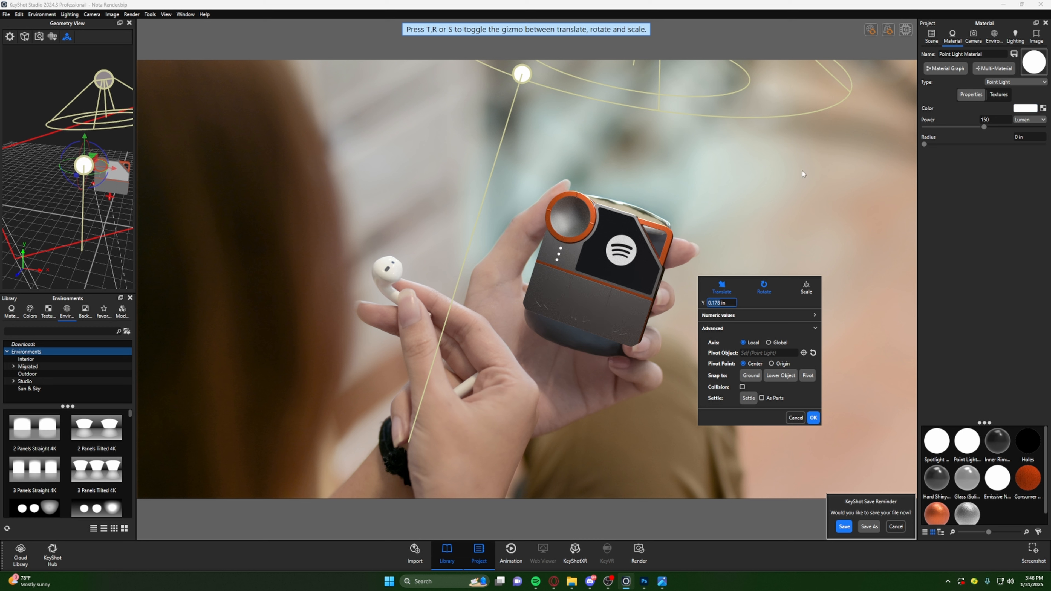
left_click(1025, 108)
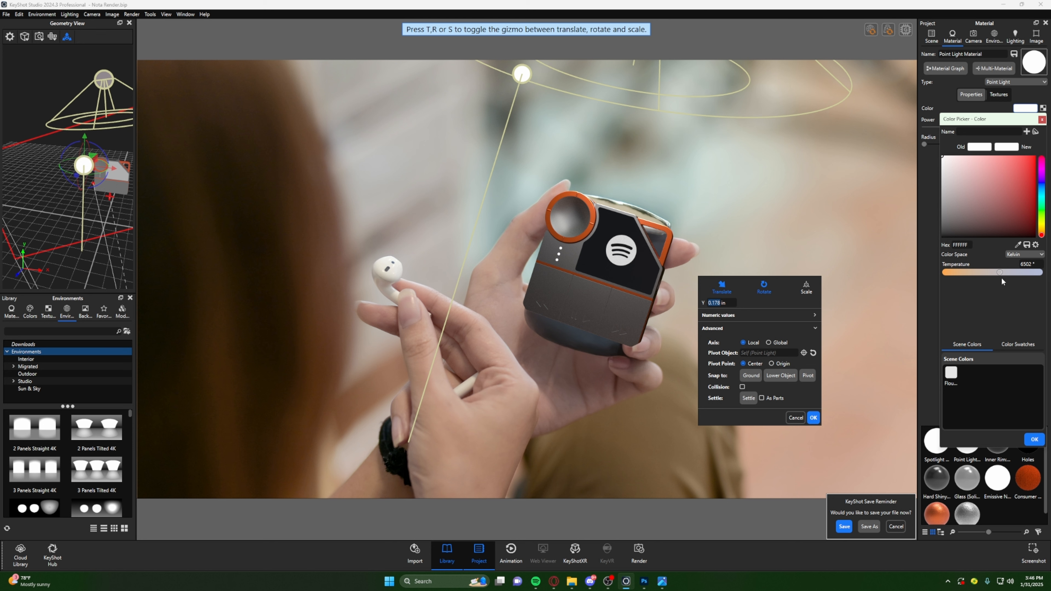
mouse_move(1002, 279)
left_mouse_down()
mouse_move(793, 284)
mouse_move(1003, 281)
mouse_move(983, 282)
left_mouse_up()
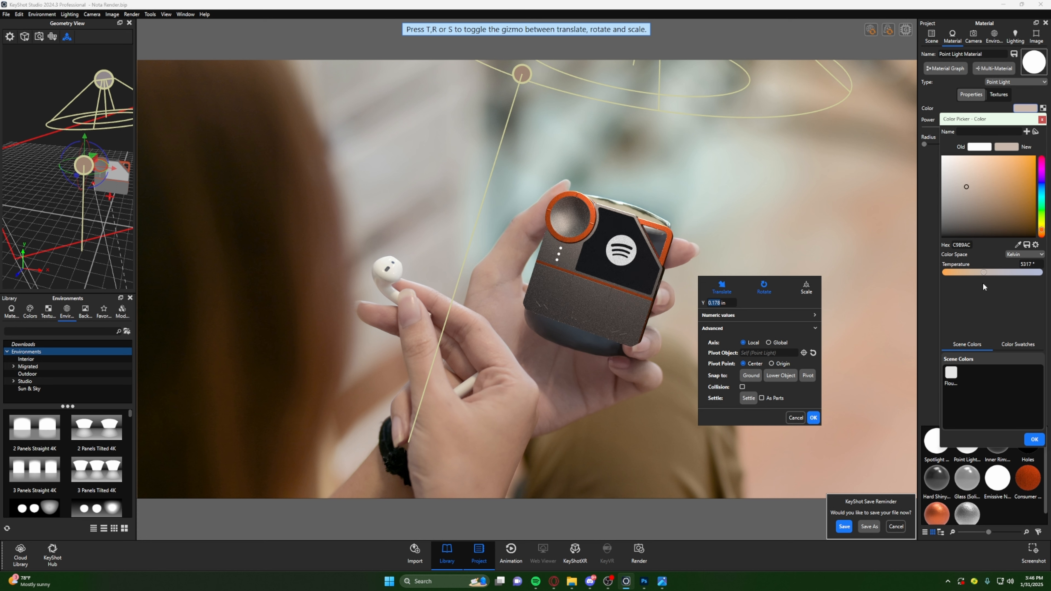
left_click(1036, 440)
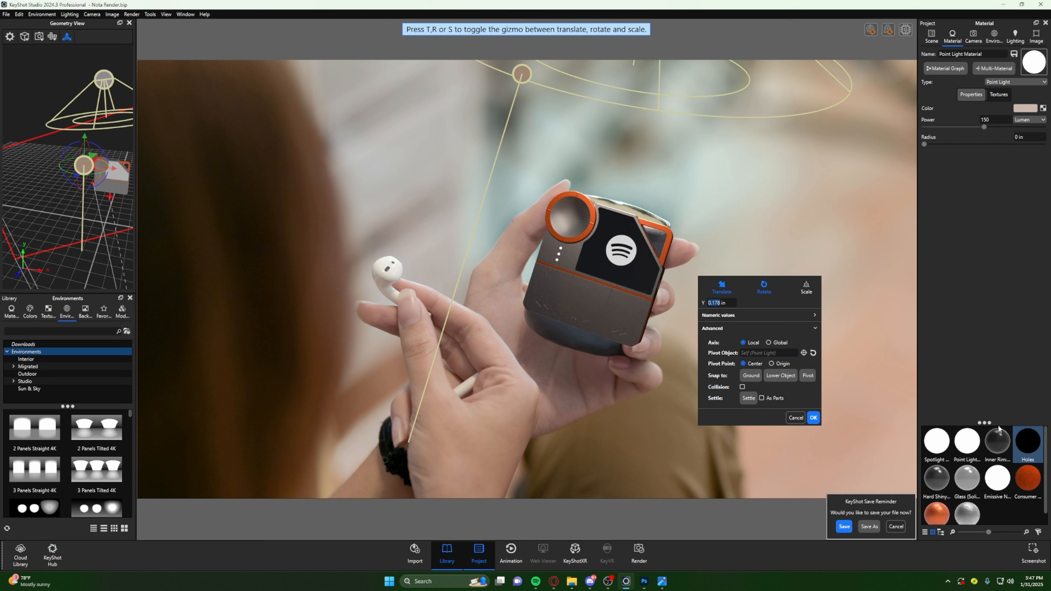
left_click(813, 418)
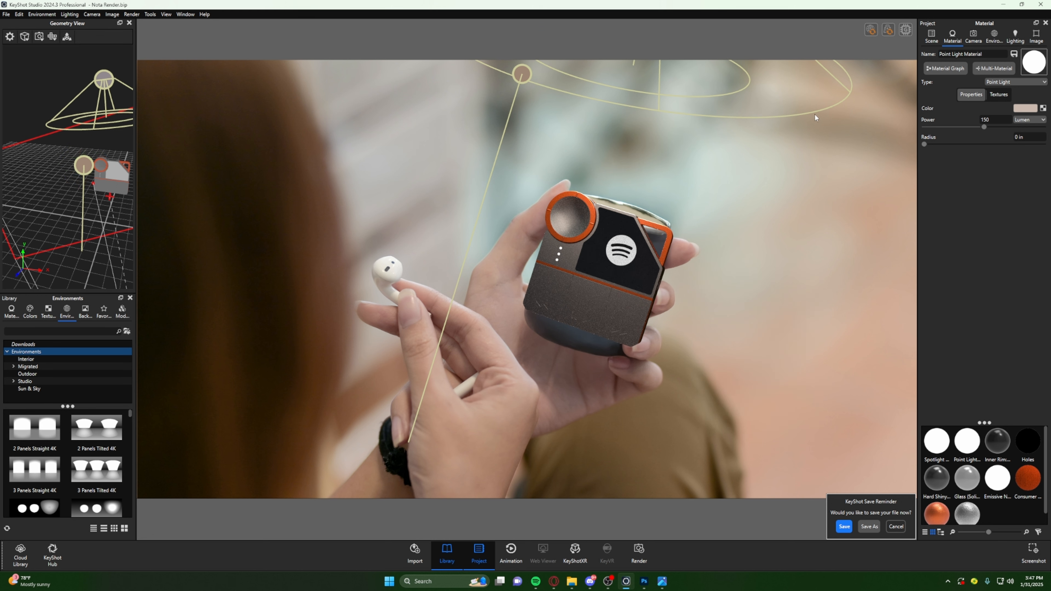
- Set the point light's radius to about 0.591 in, comparing it against a radius of 0 in
left_click_drag(924, 144, 924, 152)
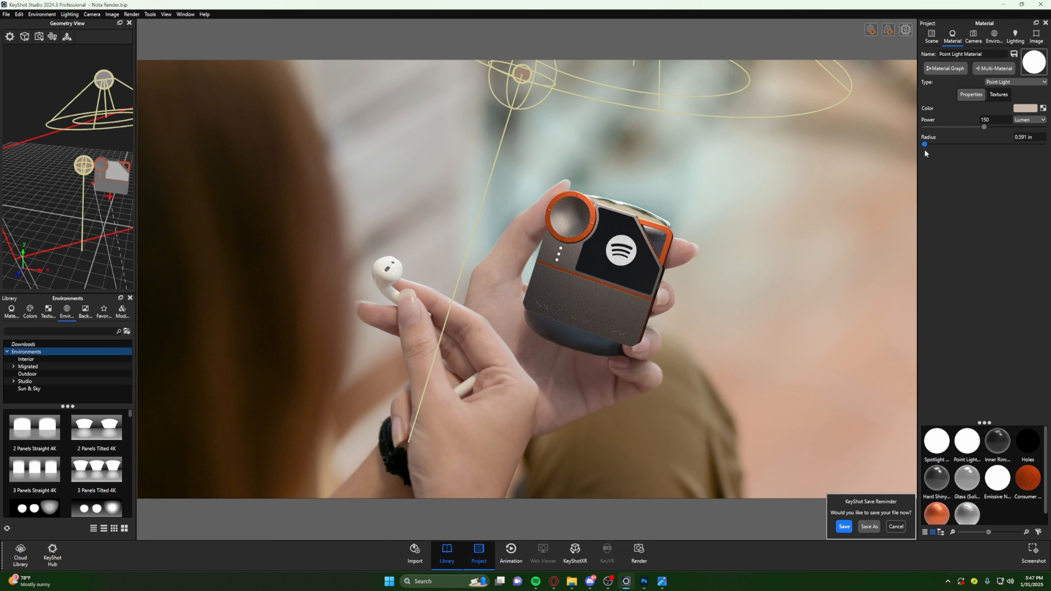
left_click_drag(925, 149, 924, 149)
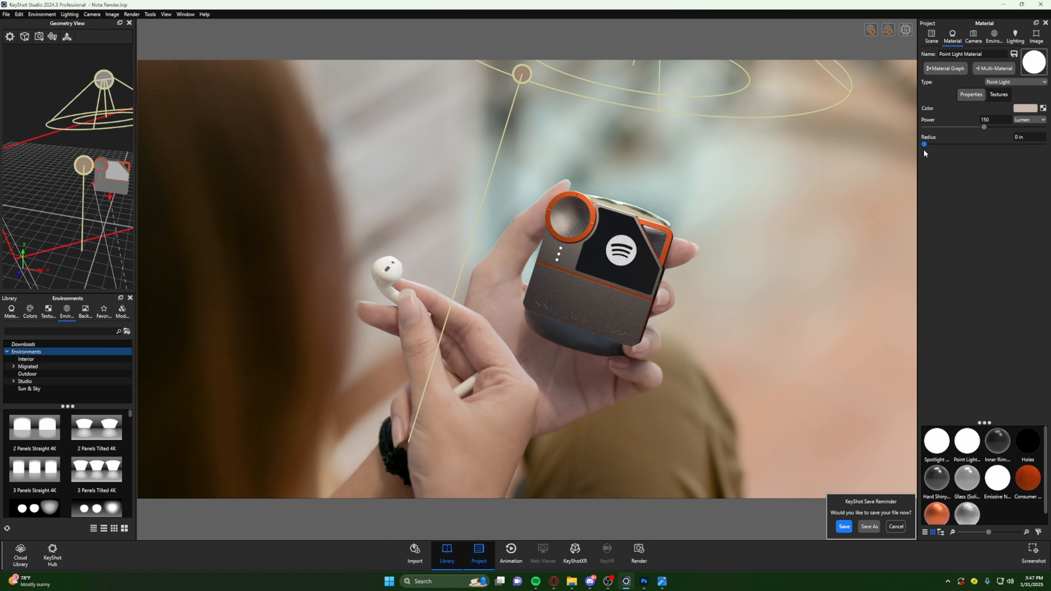
key("ctrl+z")
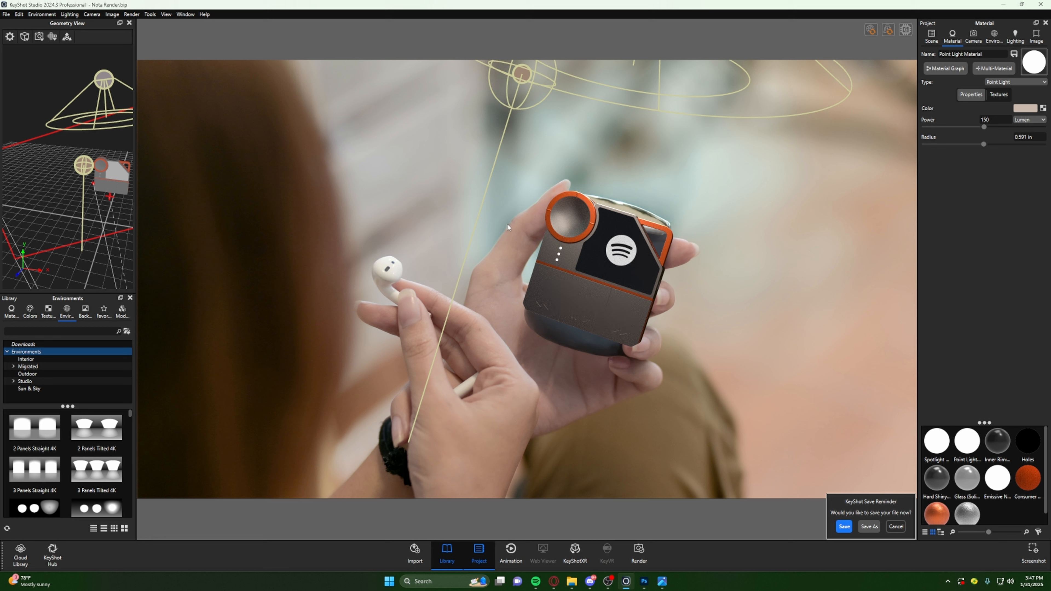
- Hide and show the spotlight and point light in turn to compare how each one lights the device
left_click(931, 36)
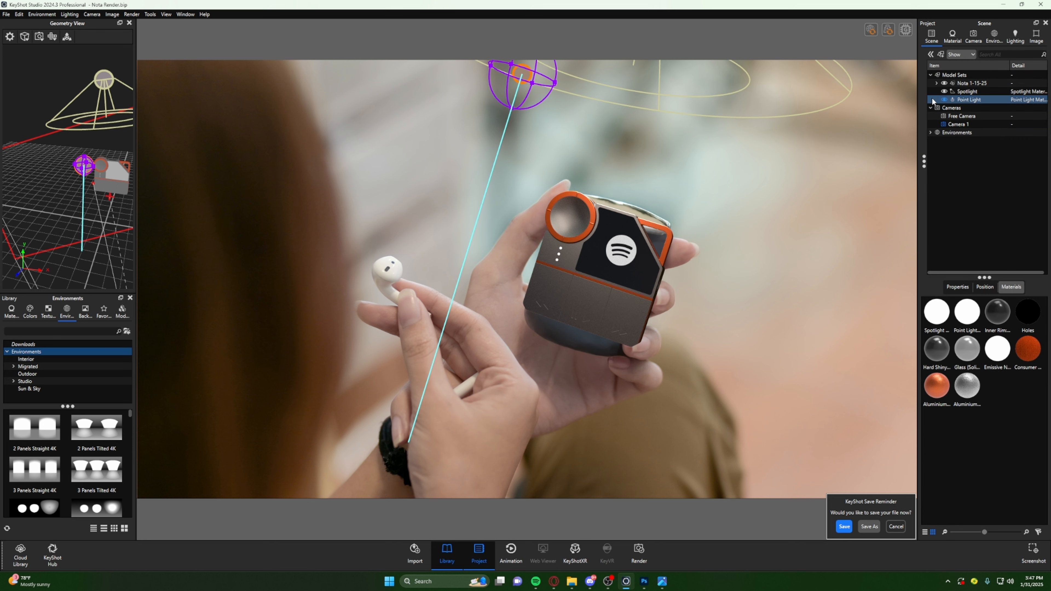
left_click(942, 92)
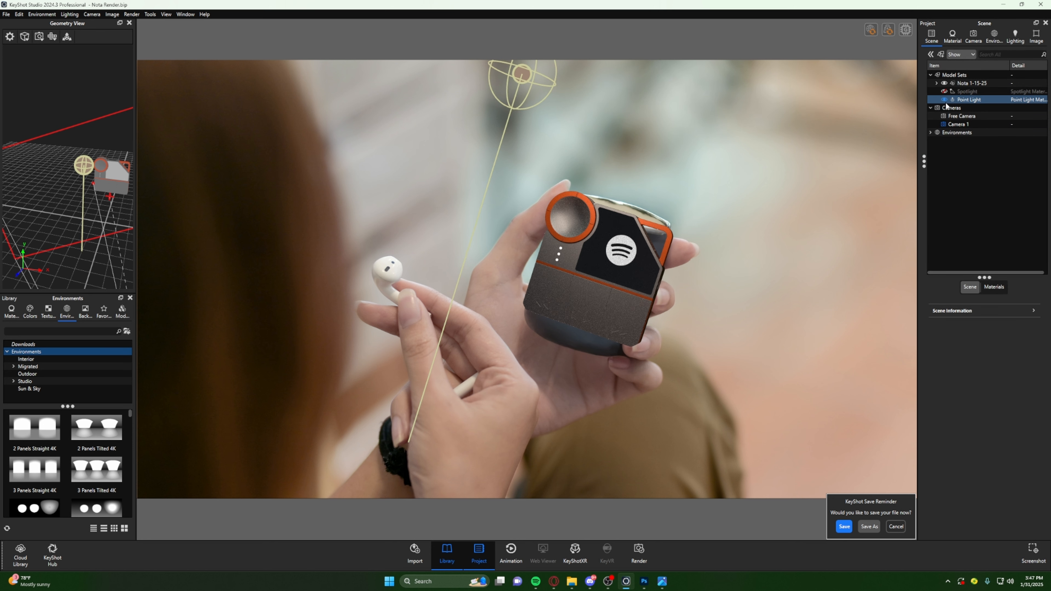
left_click(943, 101)
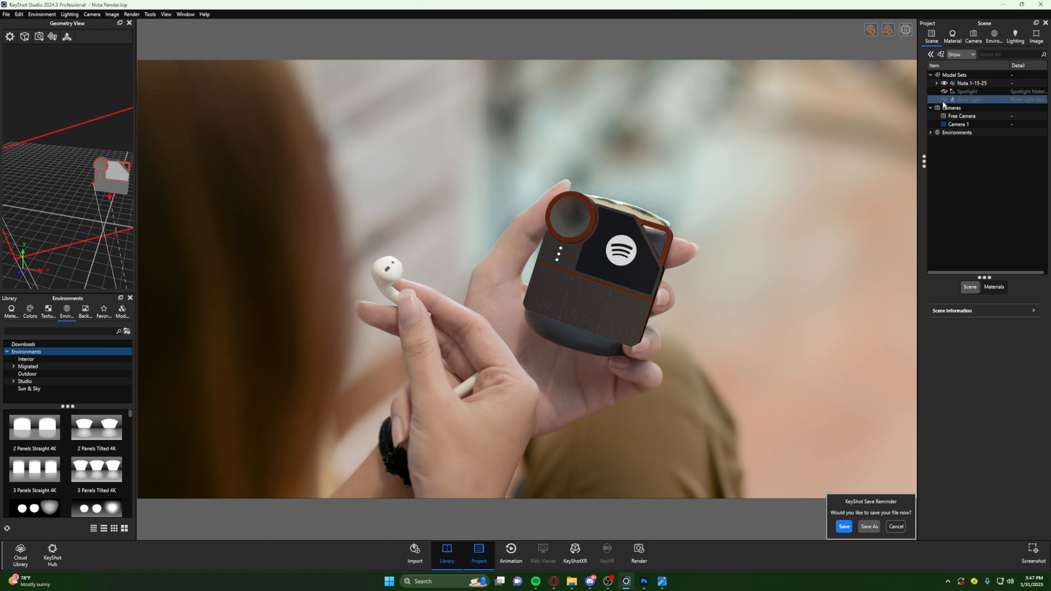
left_click(944, 91)
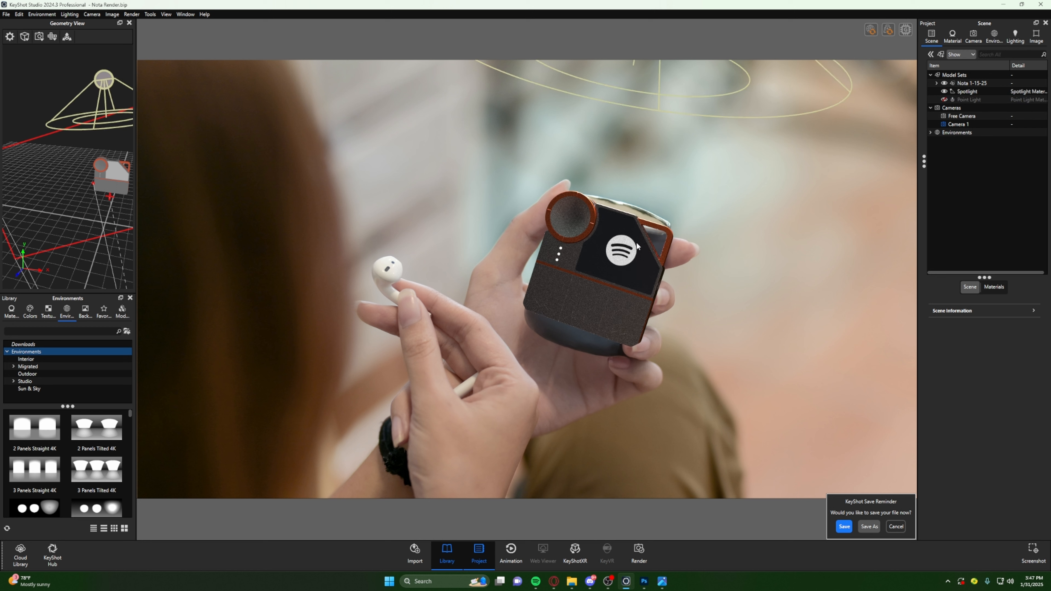
left_click(944, 99)
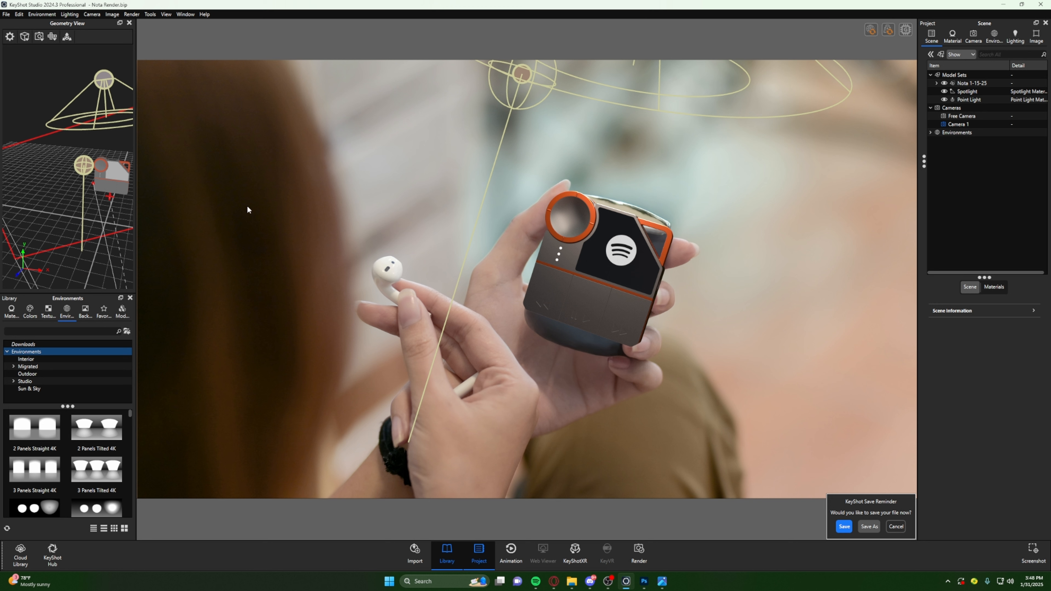
- Add an area light and move it above the device, to about X 2.70 in and Y 6.43 in
left_click(20, 15)
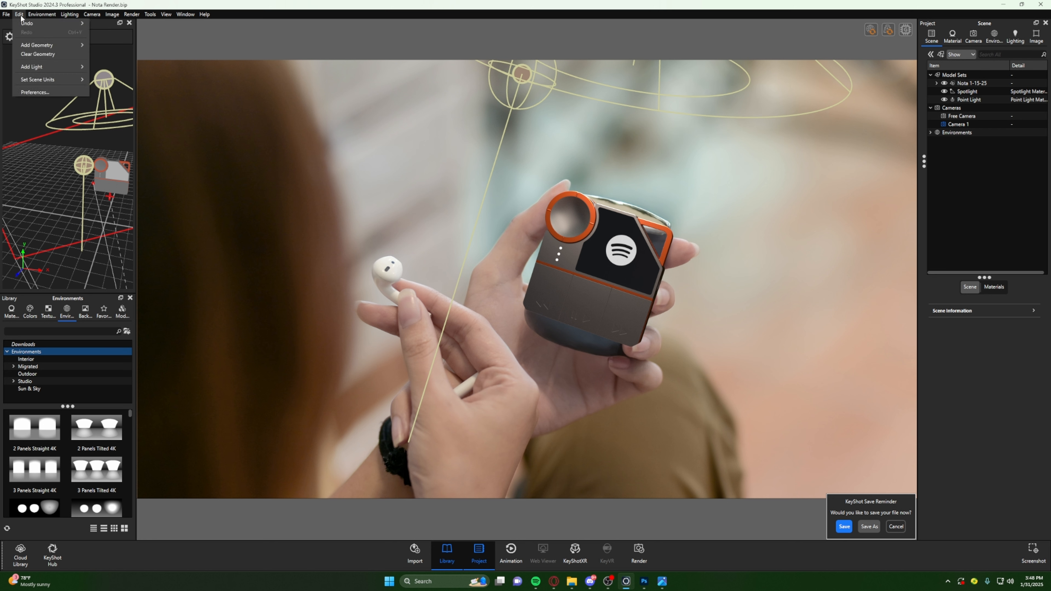
mouse_move(28, 66)
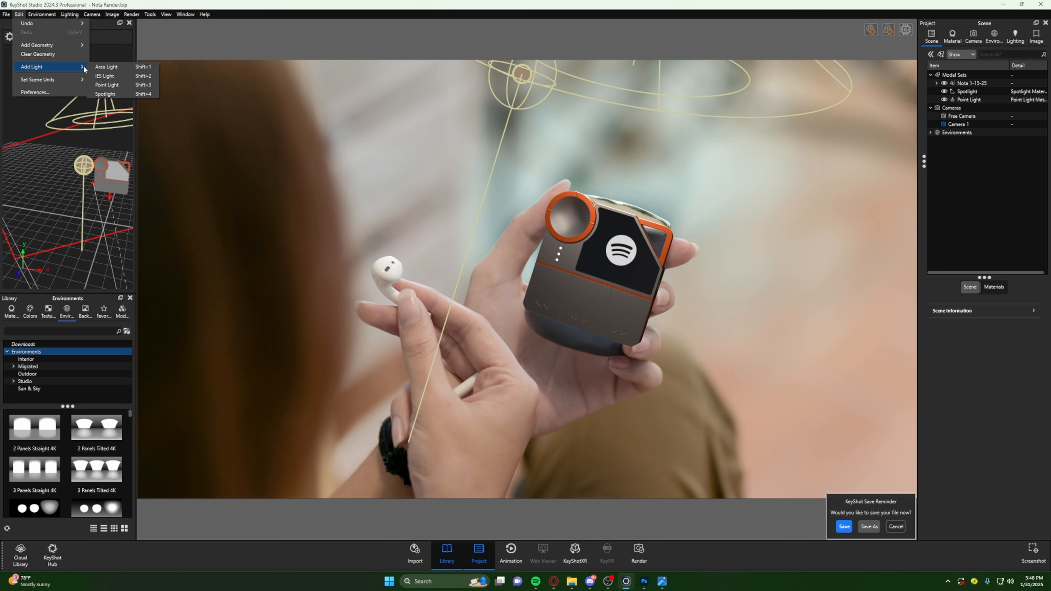
left_click(117, 71)
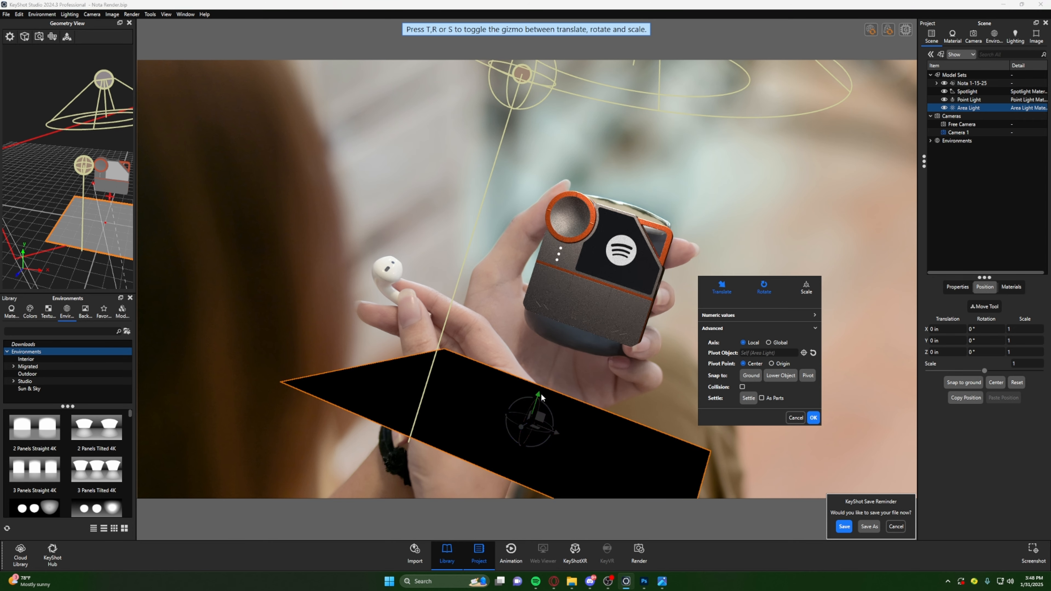
left_click_drag(541, 397, 773, 194)
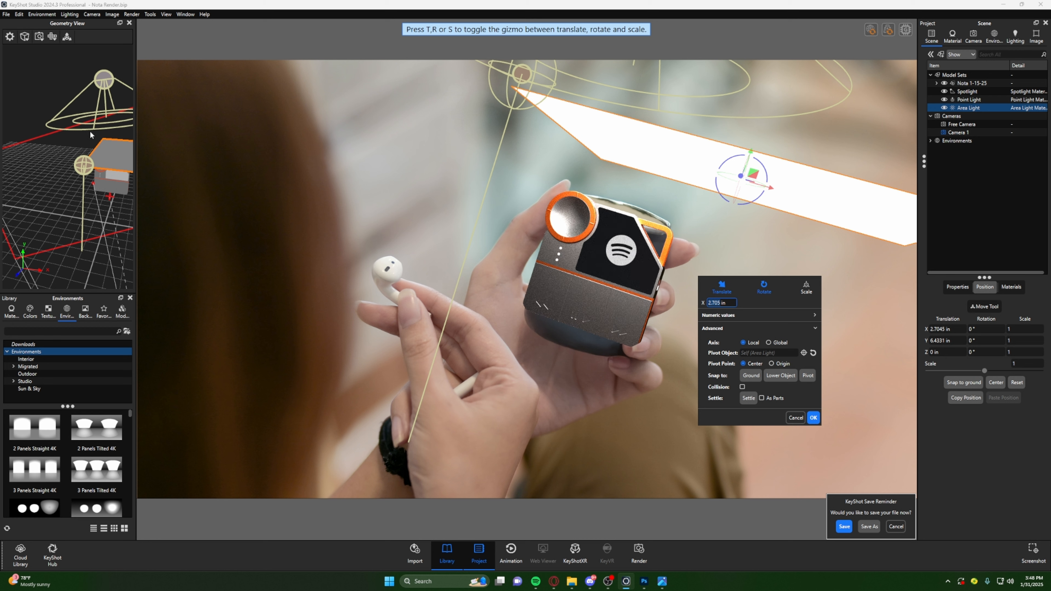
- Shrink the area light in the Geometry View to a scale of about 0.271 in X and 0.225 in Z
left_click_drag(91, 135, 55, 98)
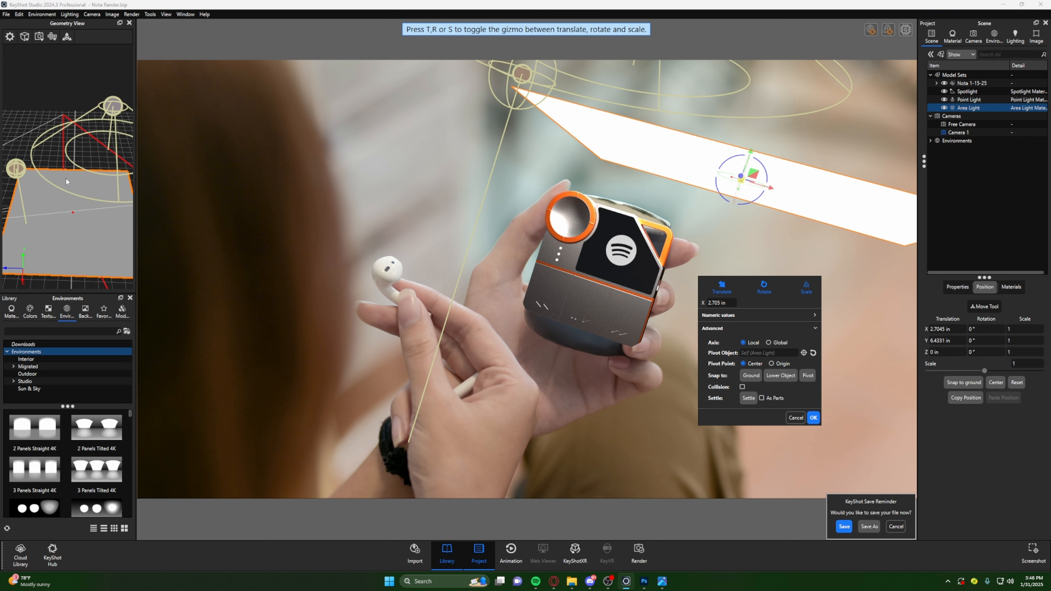
left_click(67, 37)
scroll(71, 216, "up", 5)
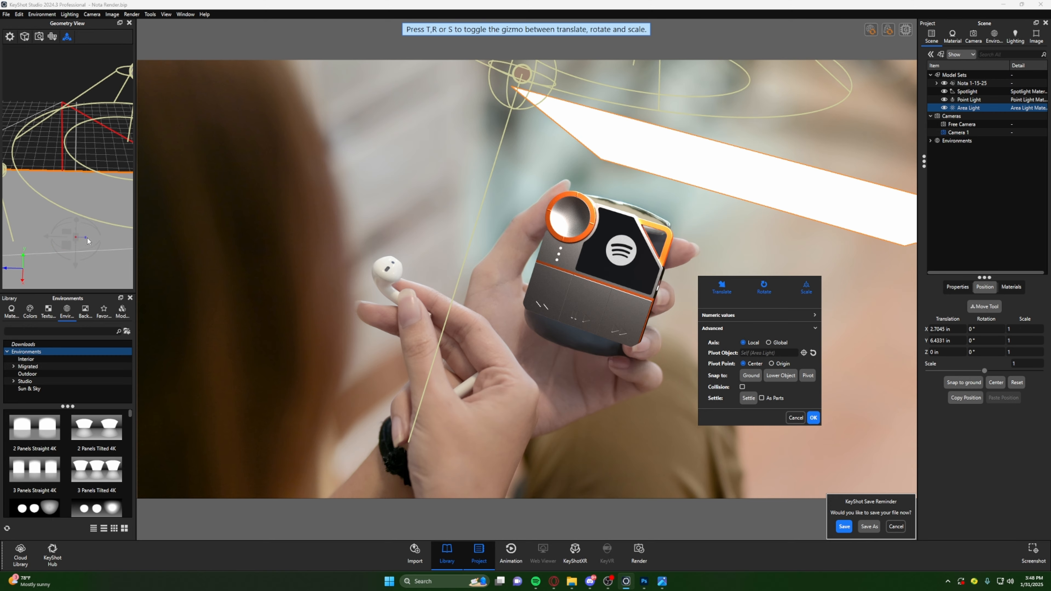
left_click_drag(87, 241, 1, 239)
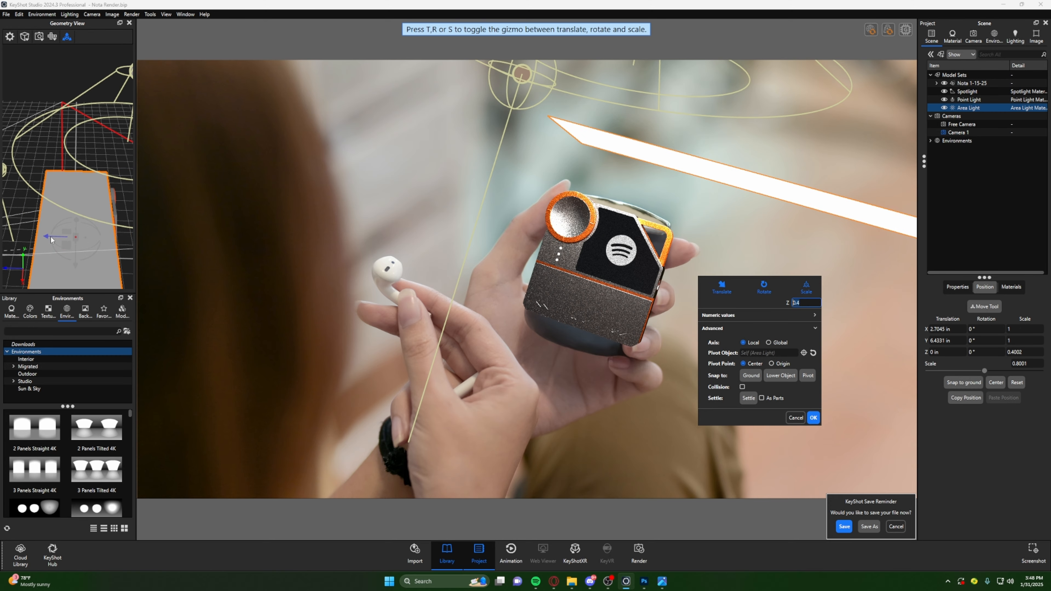
left_click_drag(86, 238, 127, 445)
left_click_drag(97, 350, 97, 350)
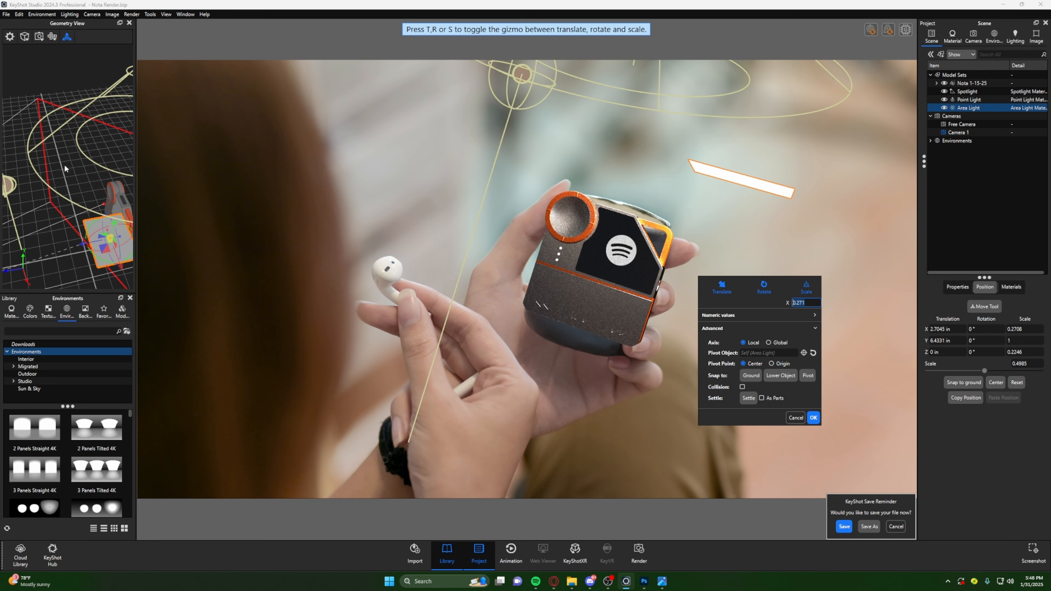
- Rotate the area light about -90.75° around Z so that it stands upright
left_click_drag(89, 178, 73, 145)
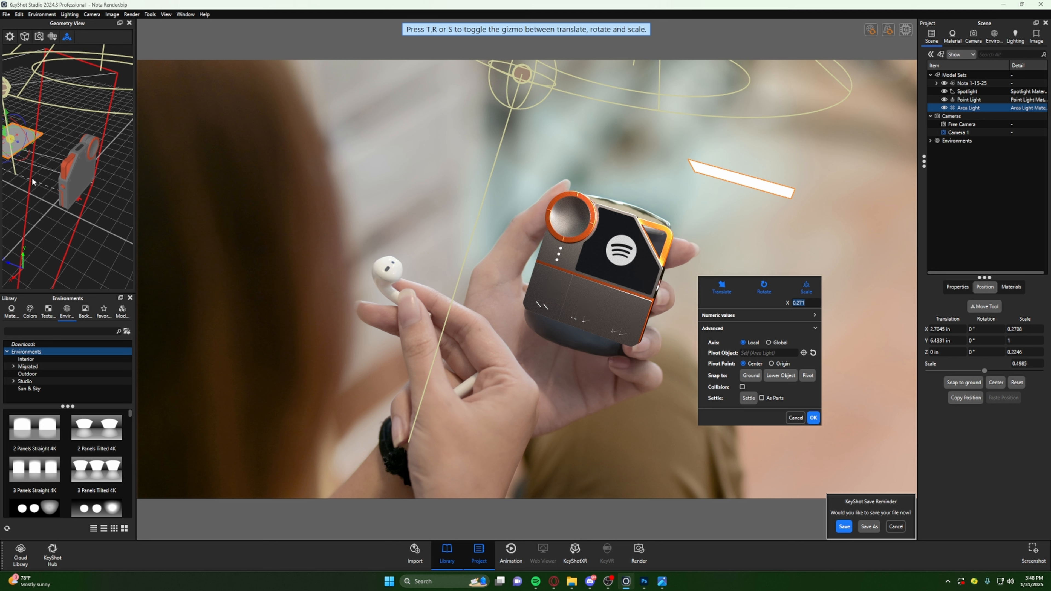
left_click_drag(33, 180, 25, 260)
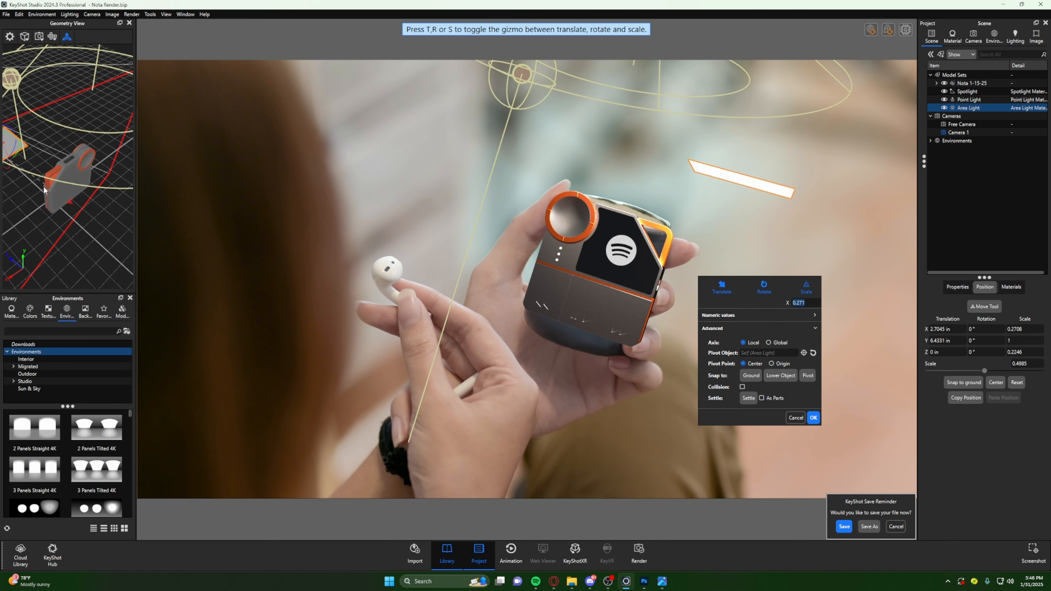
left_click_drag(29, 203, 111, 176)
key("ctrl+z")
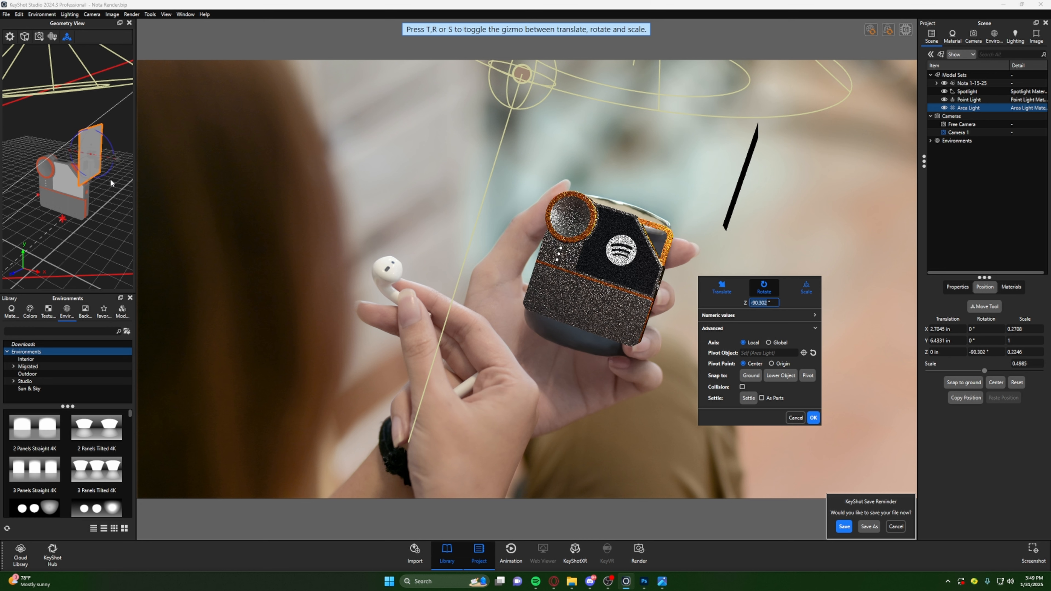
- Move the area light beside the device, to about X 2.66, Y 3.29, Z -2.76 in, and narrow its Z scale to about 0.173
key("t")
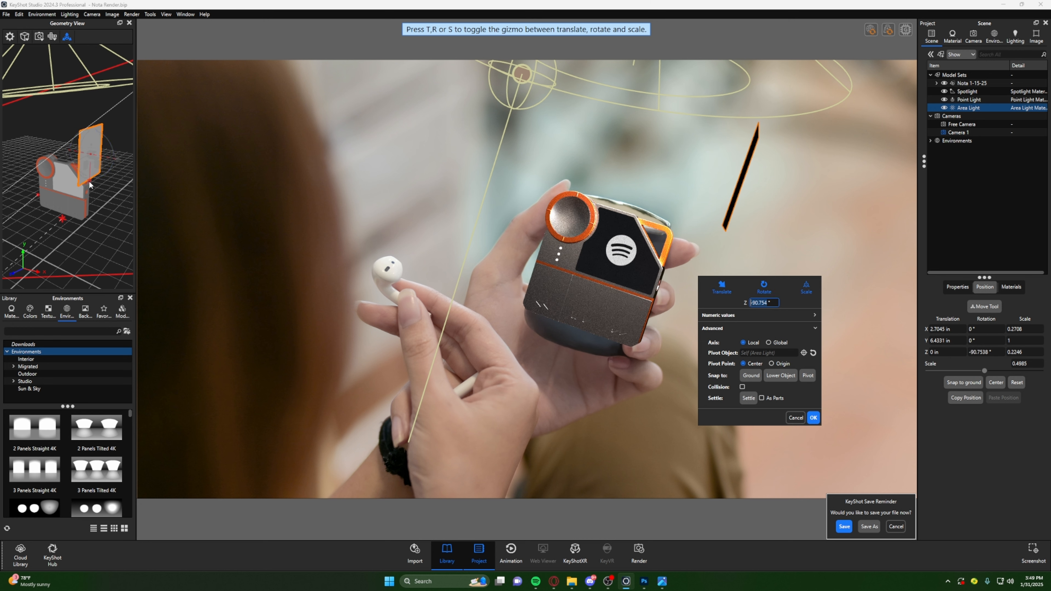
mouse_move(91, 186)
left_mouse_down()
mouse_move(90, 260)
mouse_move(59, 266)
mouse_move(49, 222)
mouse_move(60, 216)
mouse_move(42, 213)
mouse_move(83, 188)
mouse_move(74, 186)
left_mouse_up()
left_click_drag(39, 189, 48, 189)
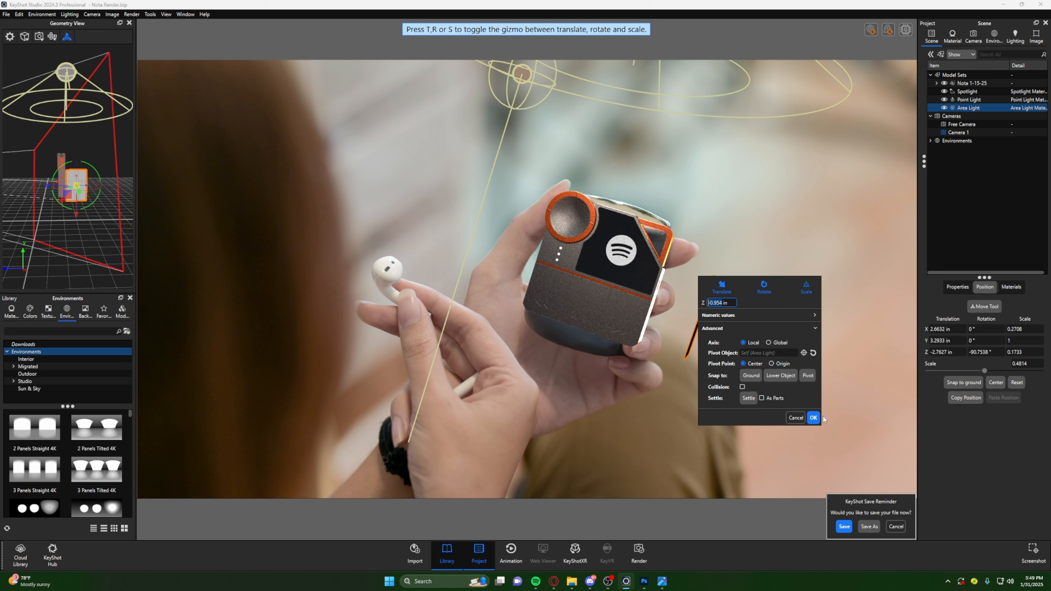
left_click(813, 417)
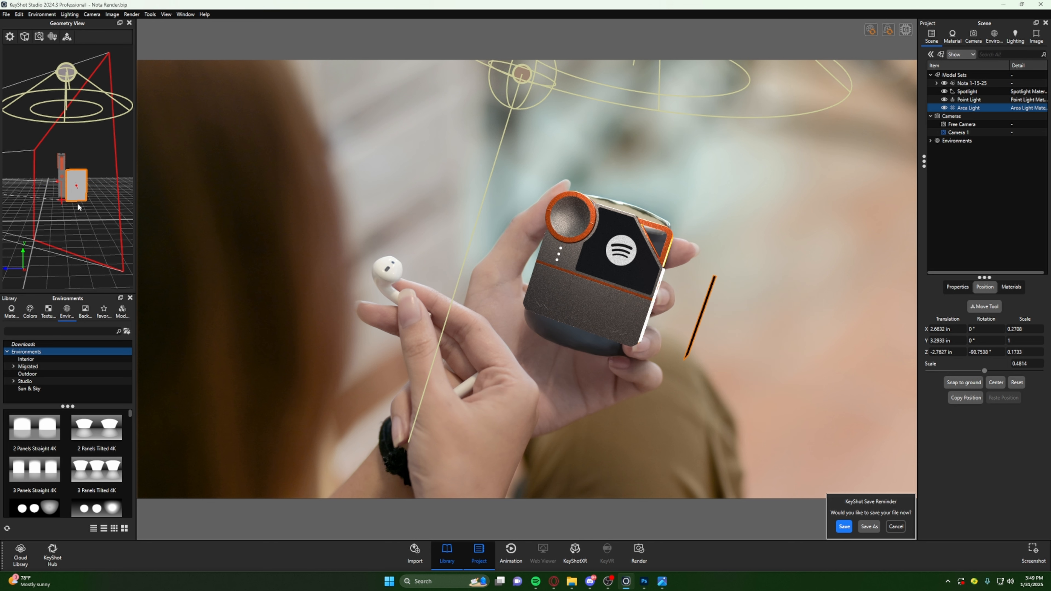
- Lengthen the area light to an X scale of about 0.558 and reposition it at about X 3.71, Y 3.28, Z -2.72 in
left_click(73, 183)
left_click(67, 37)
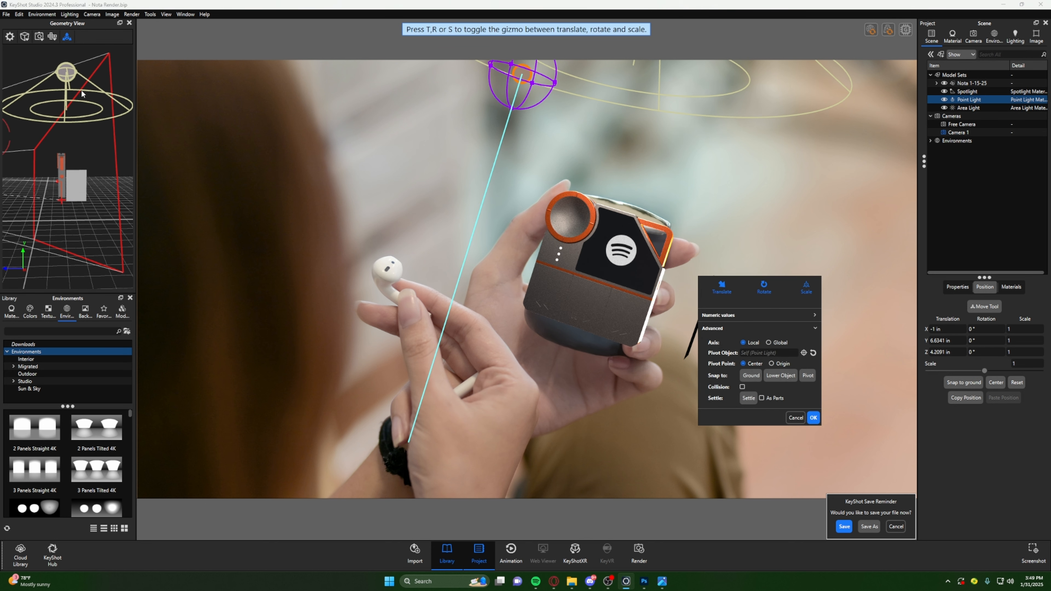
left_click(76, 185)
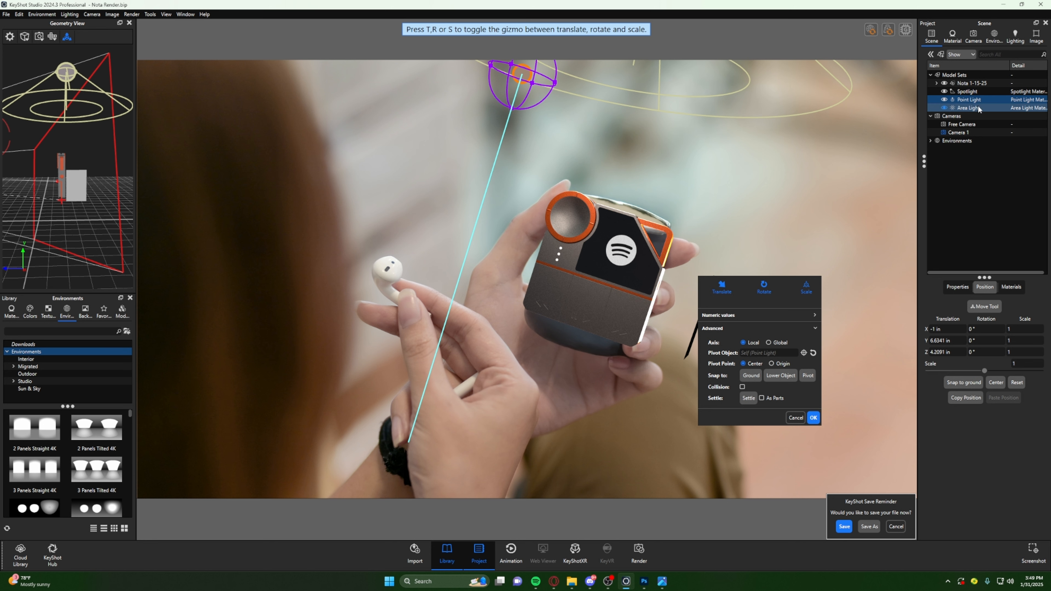
left_click(70, 37)
left_click(69, 37)
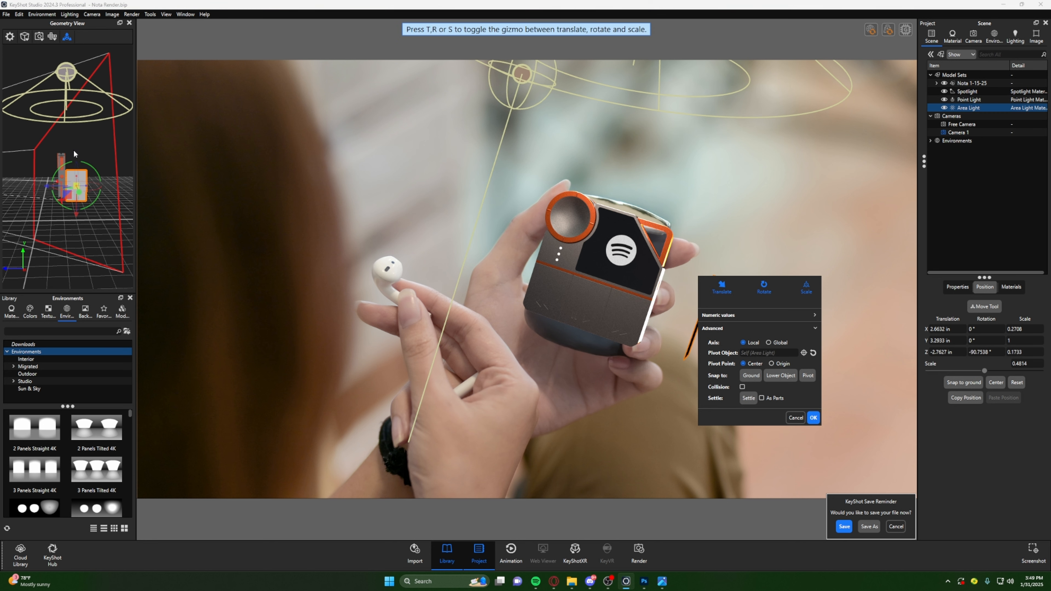
left_click_drag(79, 193, 88, 137)
key("s")
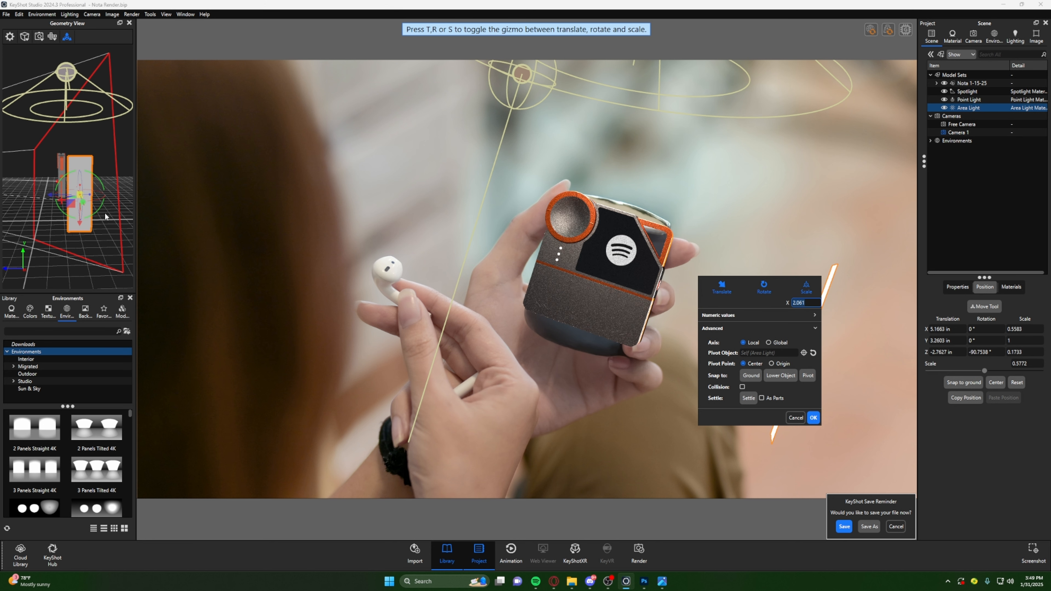
left_click_drag(50, 201, 80, 201)
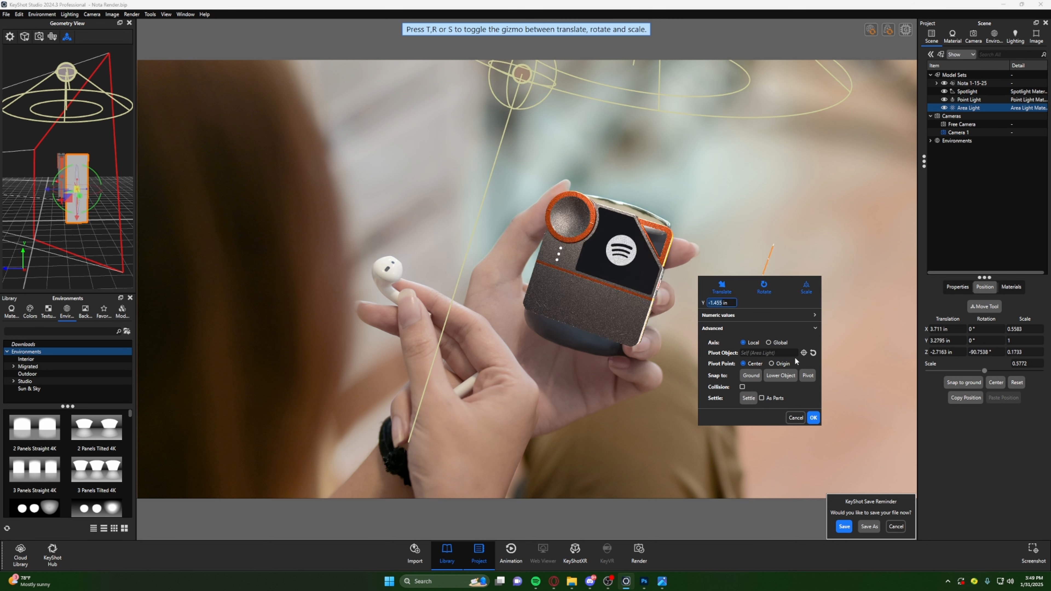
left_click(813, 418)
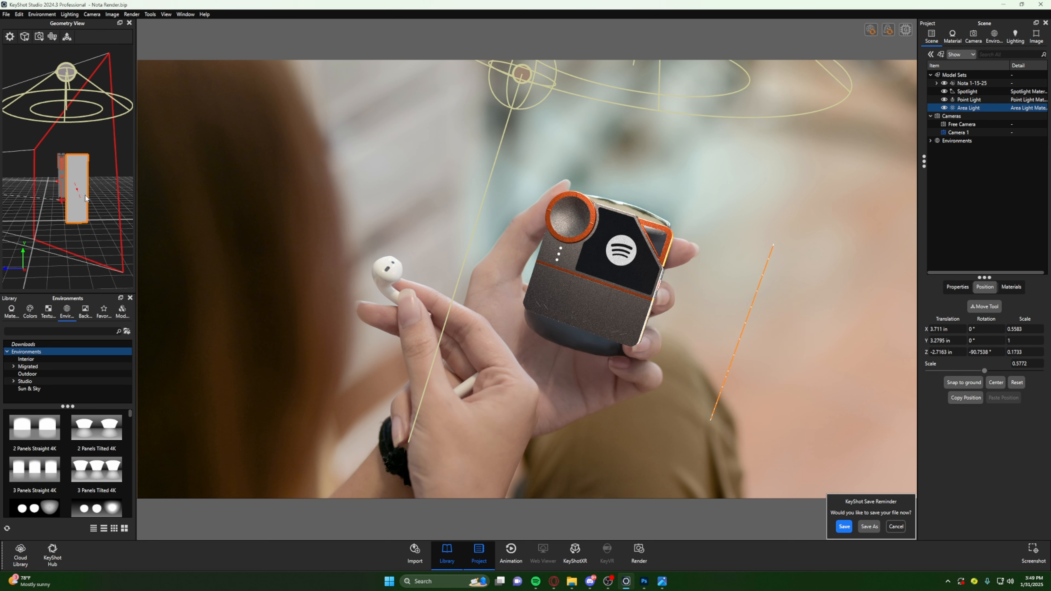
- Open the area light's material and set its power to 50 lumens
double_click(81, 167)
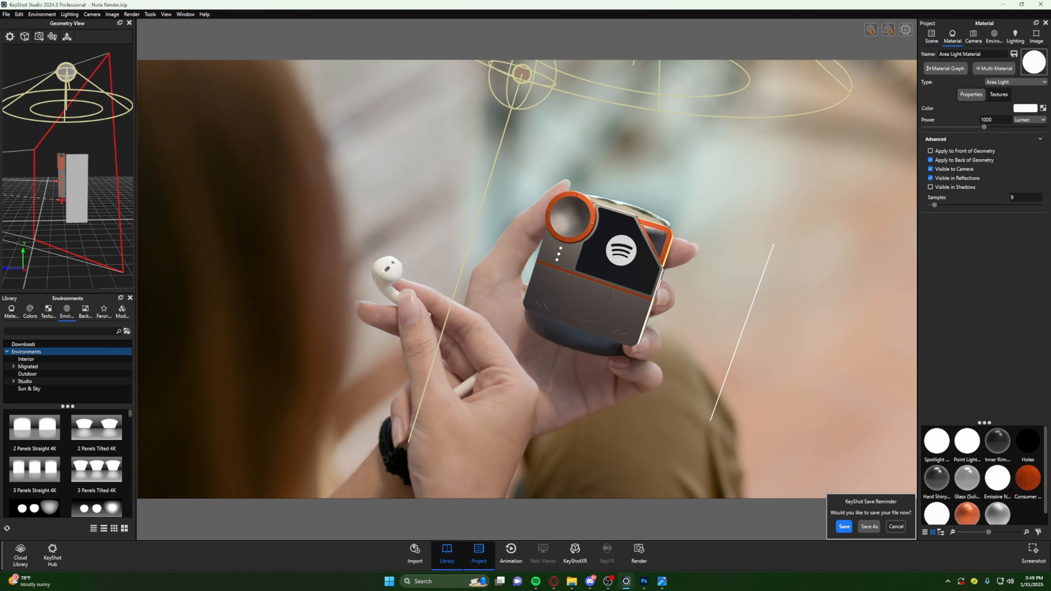
left_click_drag(84, 175, 80, 206)
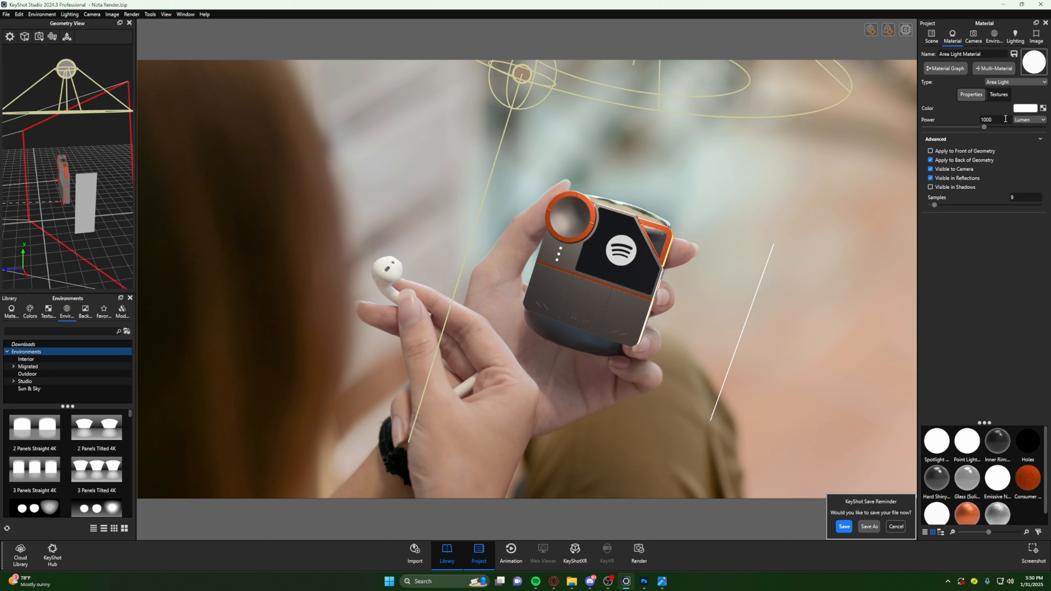
double_click(997, 119)
type("50")
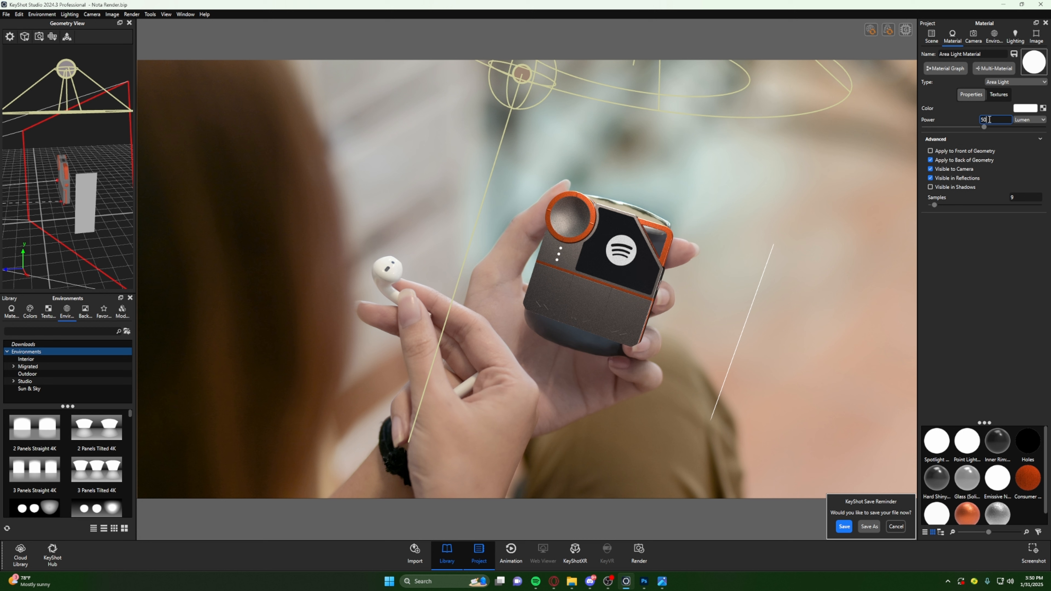
left_click_drag(985, 119, 956, 119)
left_click(66, 37)
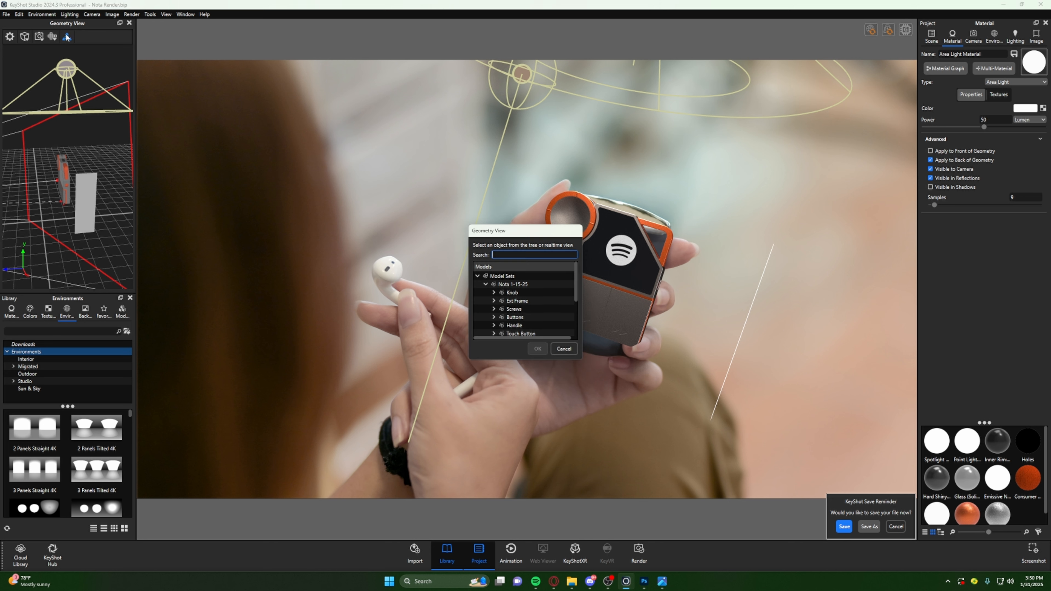
left_click(565, 351)
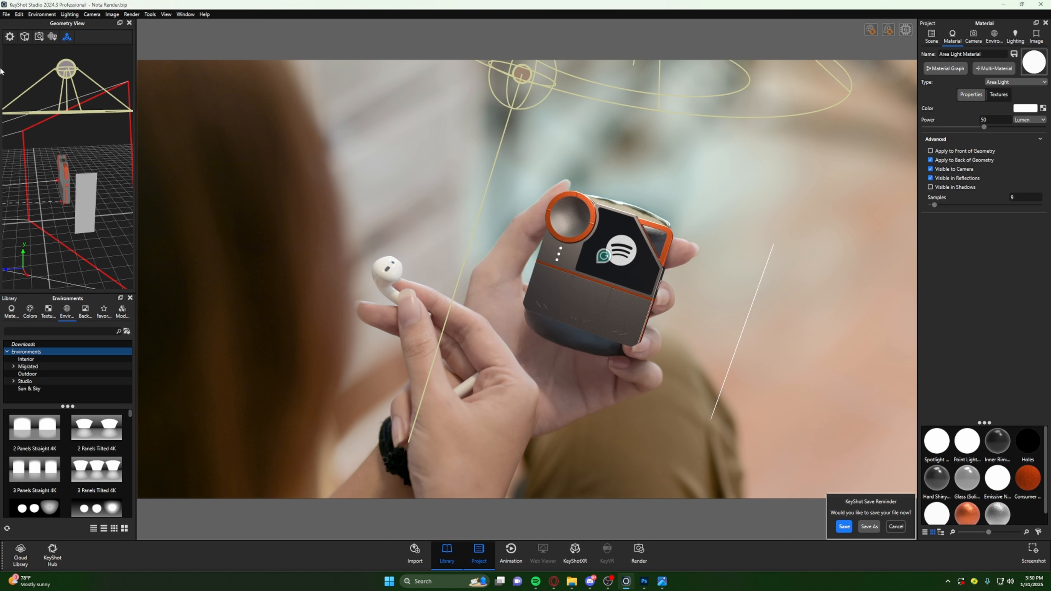
left_click(932, 37)
left_click(88, 189)
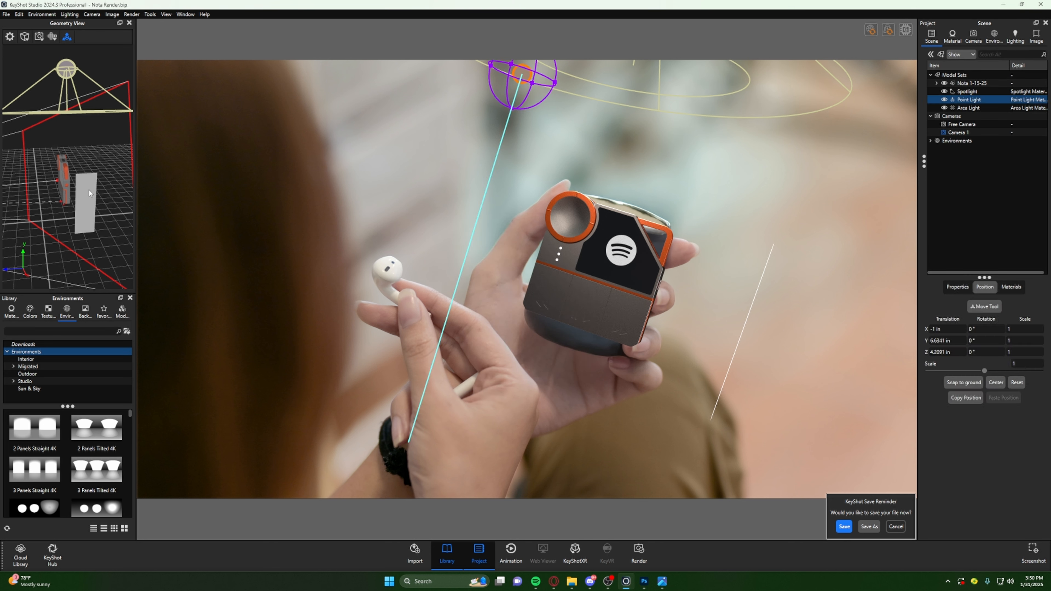
left_click(68, 38)
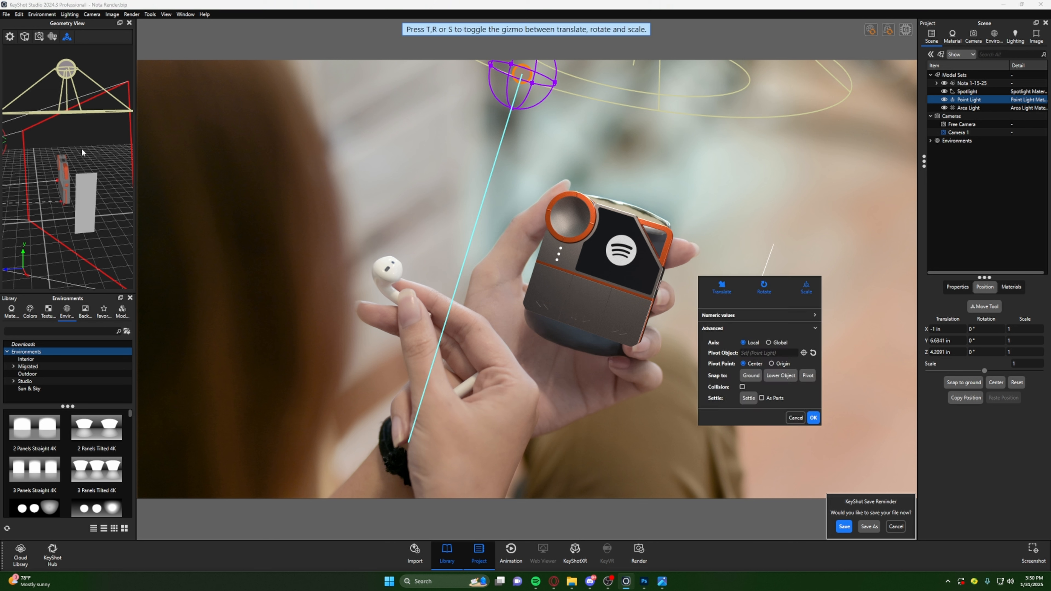
double_click(87, 199)
- Move the area light to about X 2.46, Y 3.30, Z -3.28 in and rotate it about -2.86° around X
left_click(929, 40)
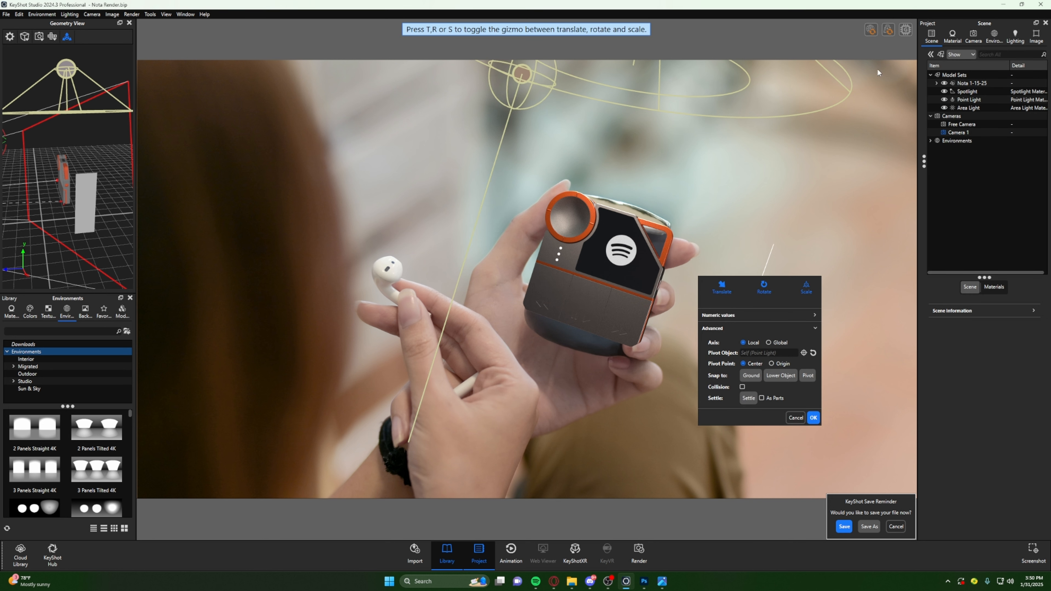
left_click(986, 108)
left_click(68, 38)
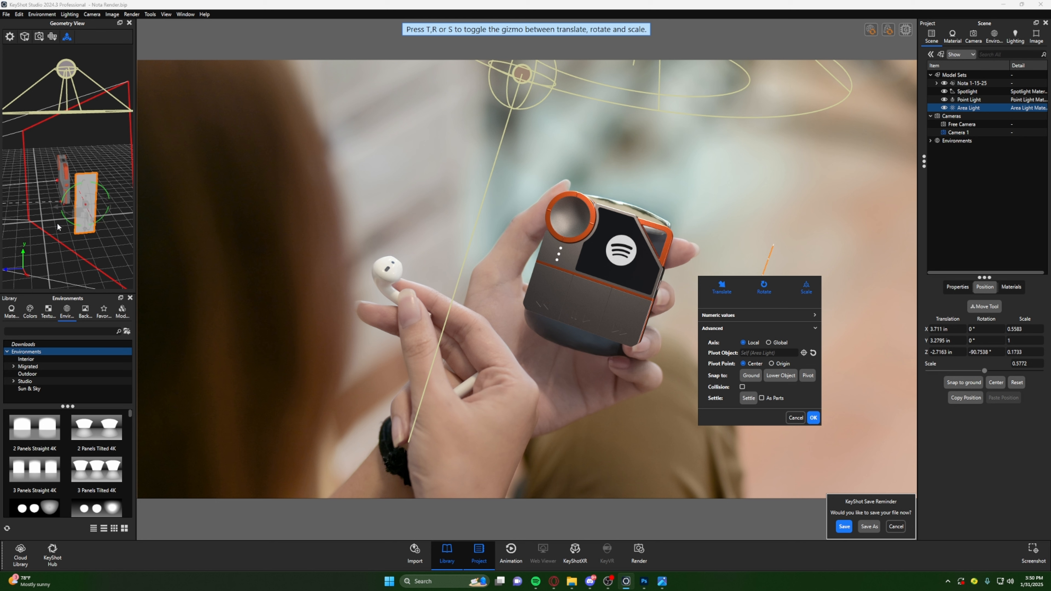
left_click_drag(95, 228, 62, 202)
key("r")
key("t")
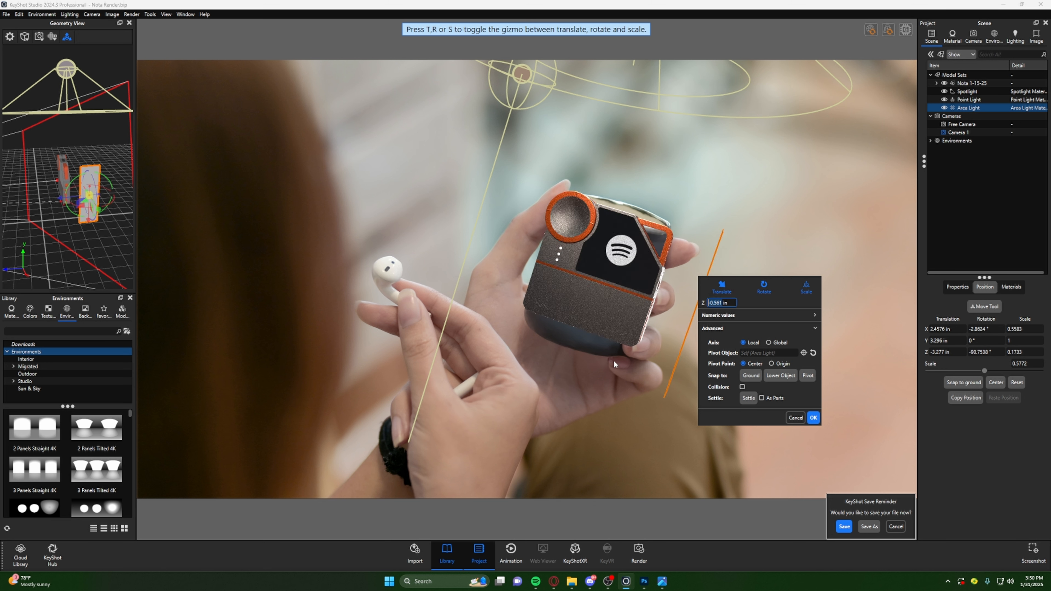
left_click(812, 418)
- Reduce the area light's power to 10 lumens in its material properties
double_click(96, 188)
left_click(996, 120)
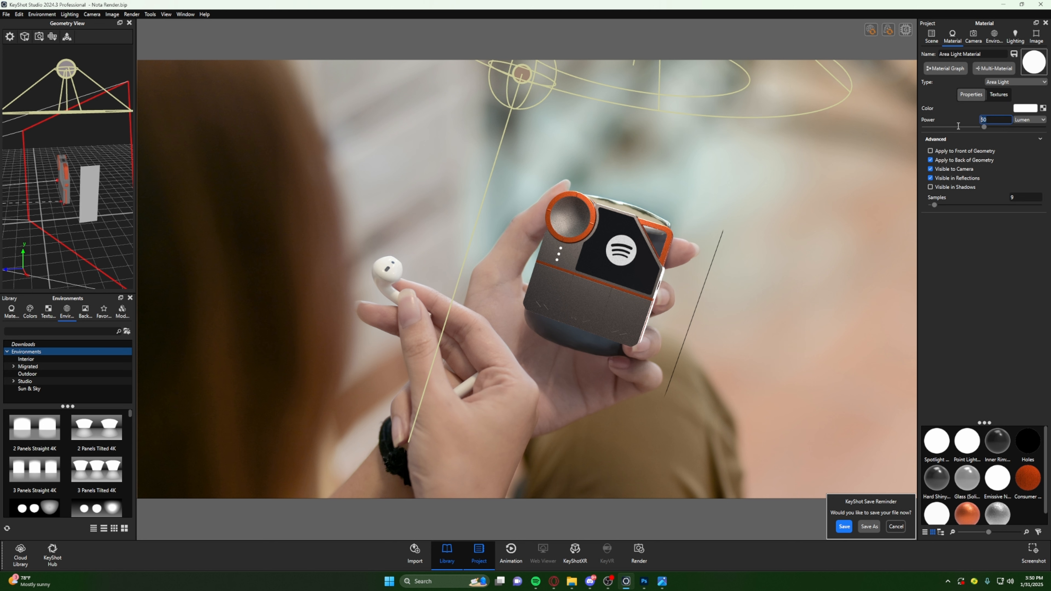
type("20")
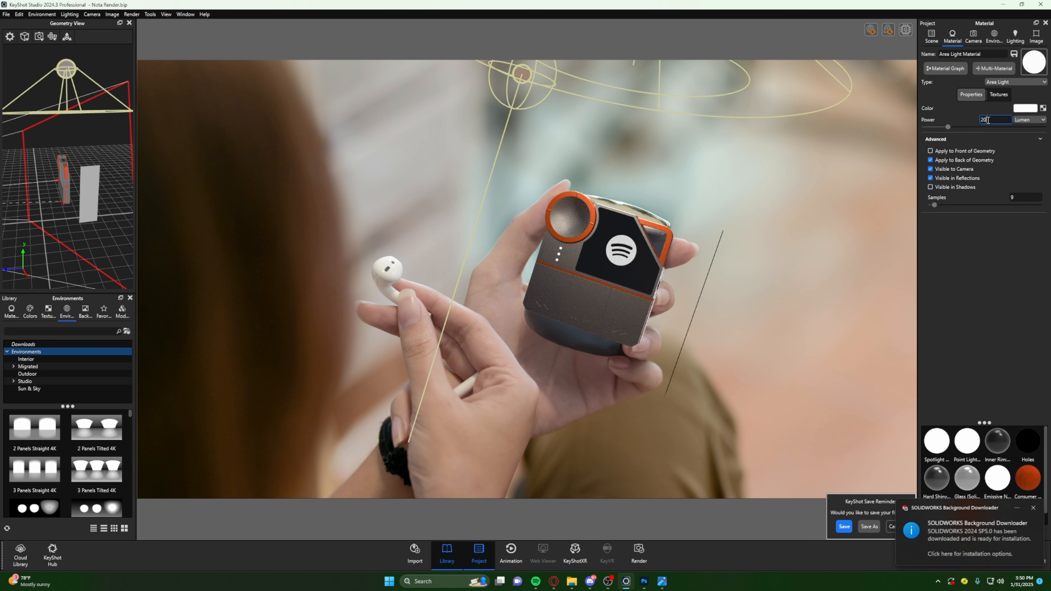
key("Return")
- Move the area light about 0.31 in along its local Y axis, away from the device
left_click(66, 36)
scroll(541, 327, "down", 2)
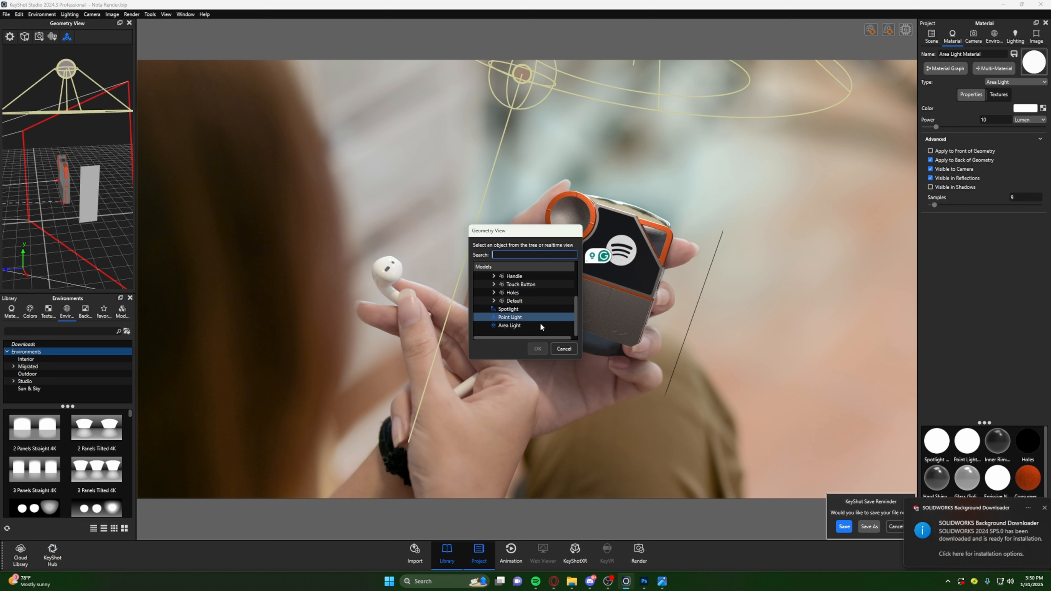
left_click(89, 211)
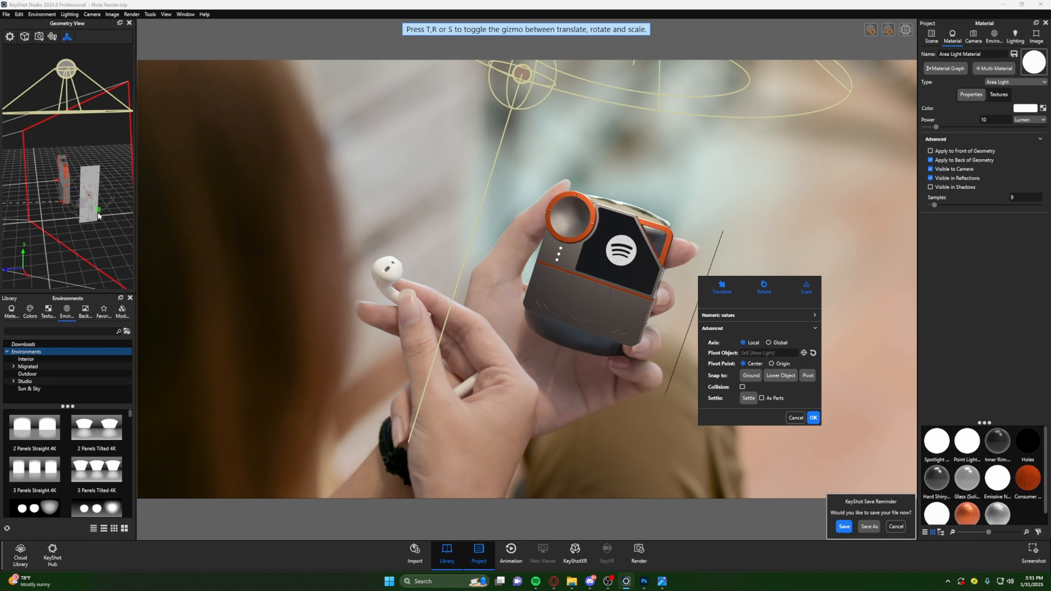
left_click_drag(99, 215, 100, 214)
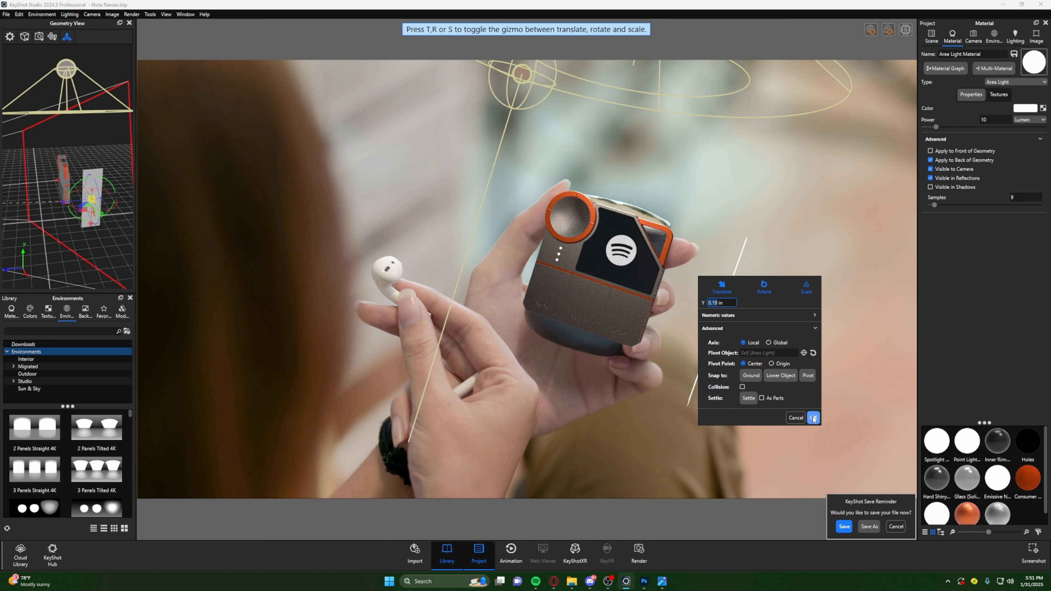
left_click_drag(104, 224, 105, 226)
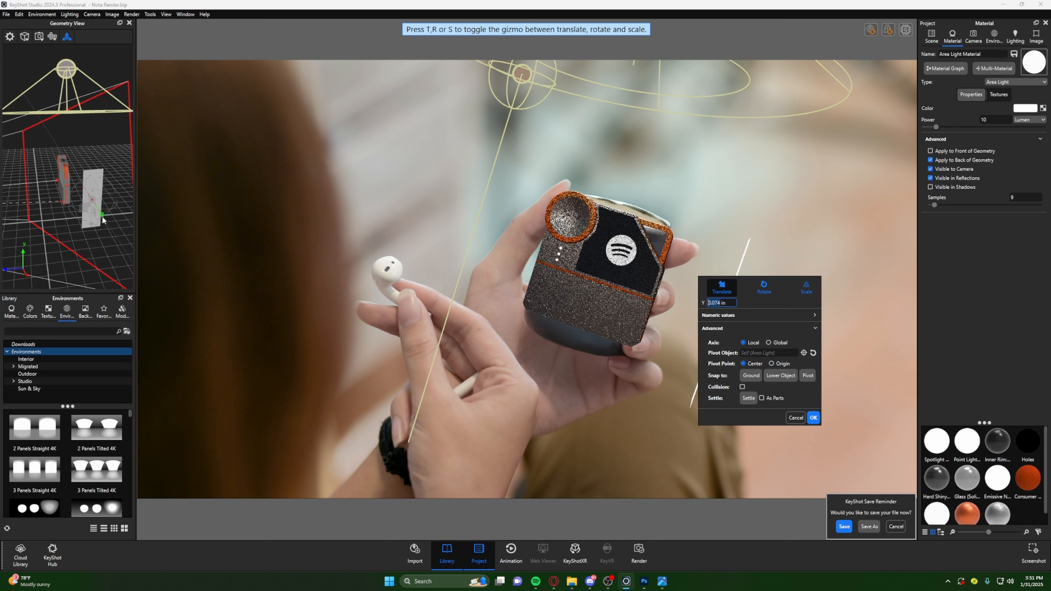
left_click(813, 417)
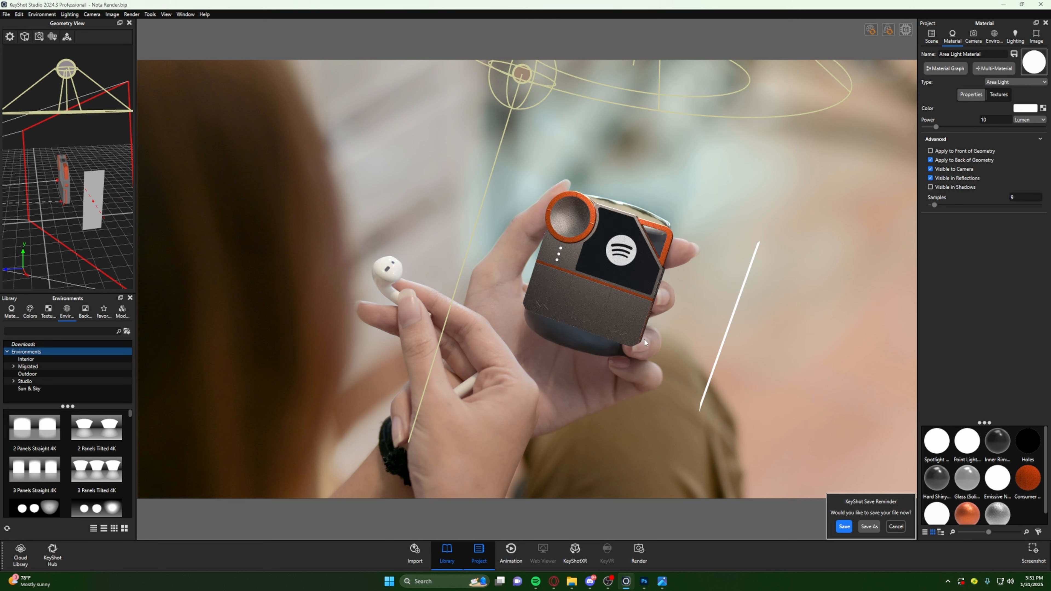
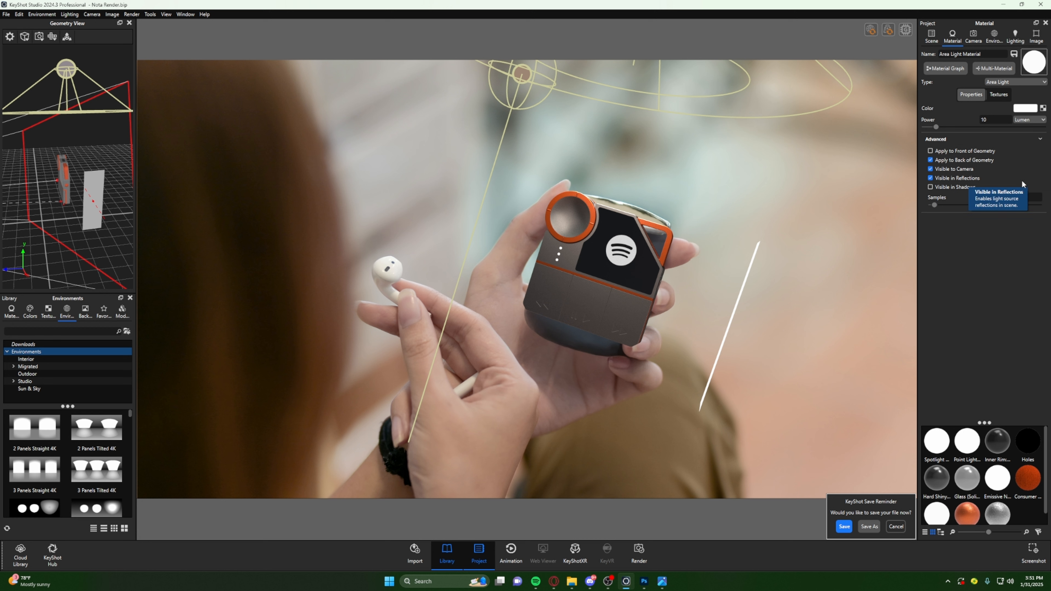
- Make the area light invisible to the camera and warm its color temperature to about 5460 K
left_click(930, 169)
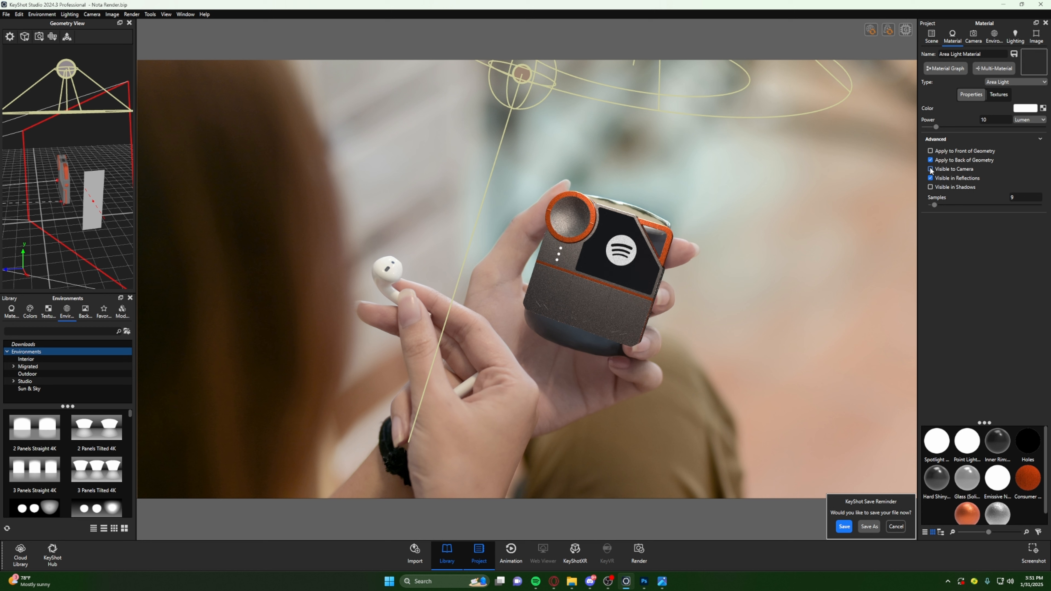
left_click(930, 170)
left_click(1025, 108)
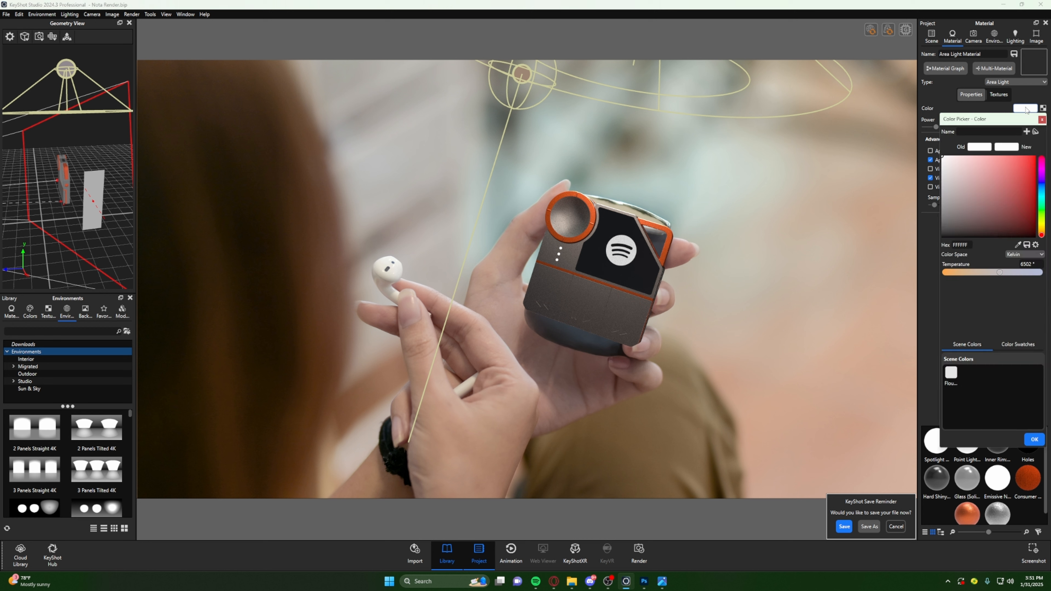
left_click(986, 273)
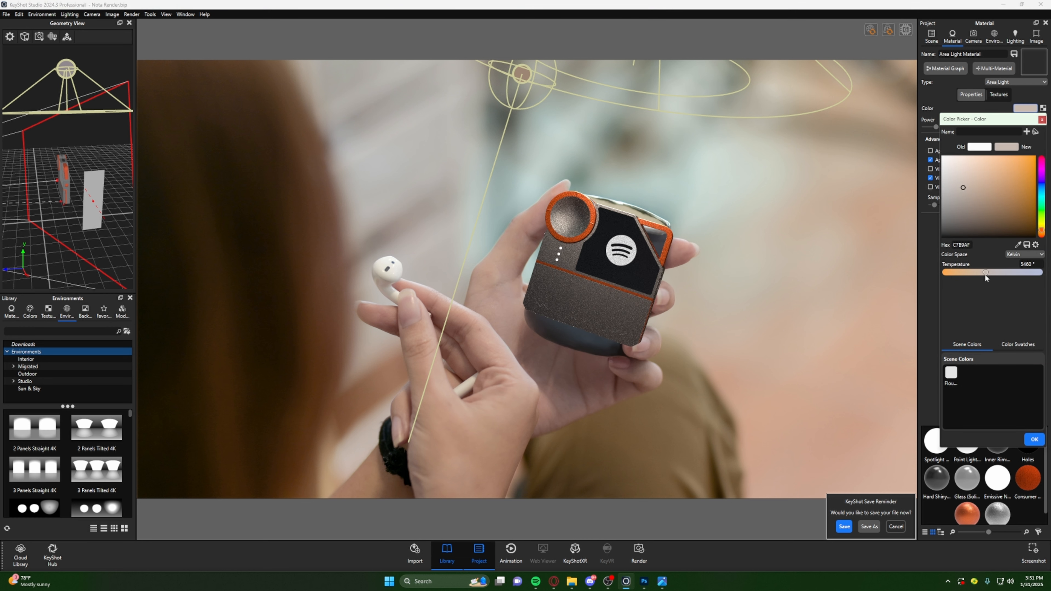
left_click_drag(984, 274, 981, 277)
left_click(1034, 439)
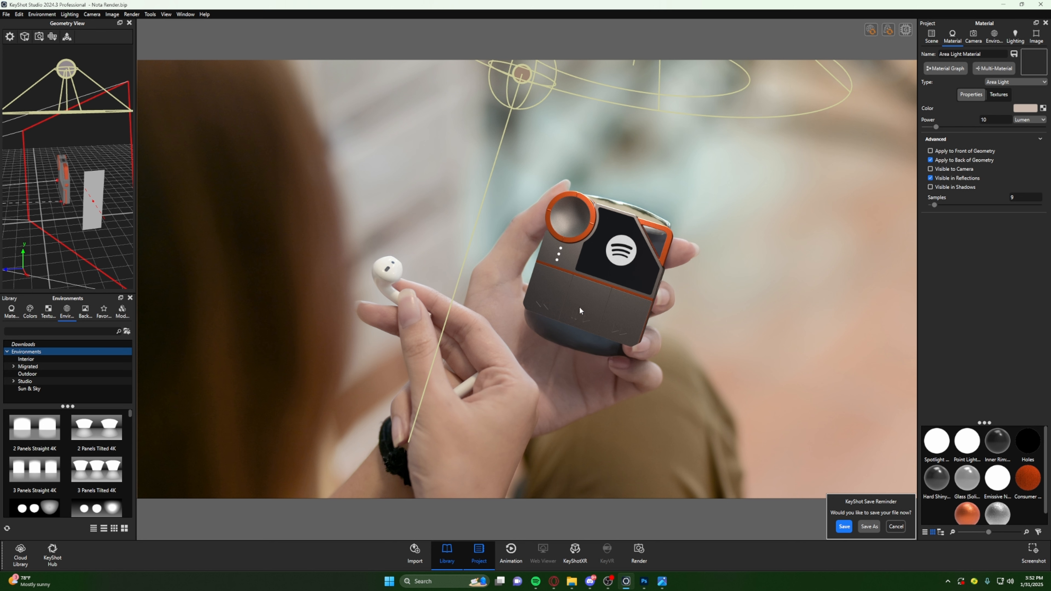
- Duplicate the existing spotlight in the scene
left_click_drag(55, 215, 89, 206)
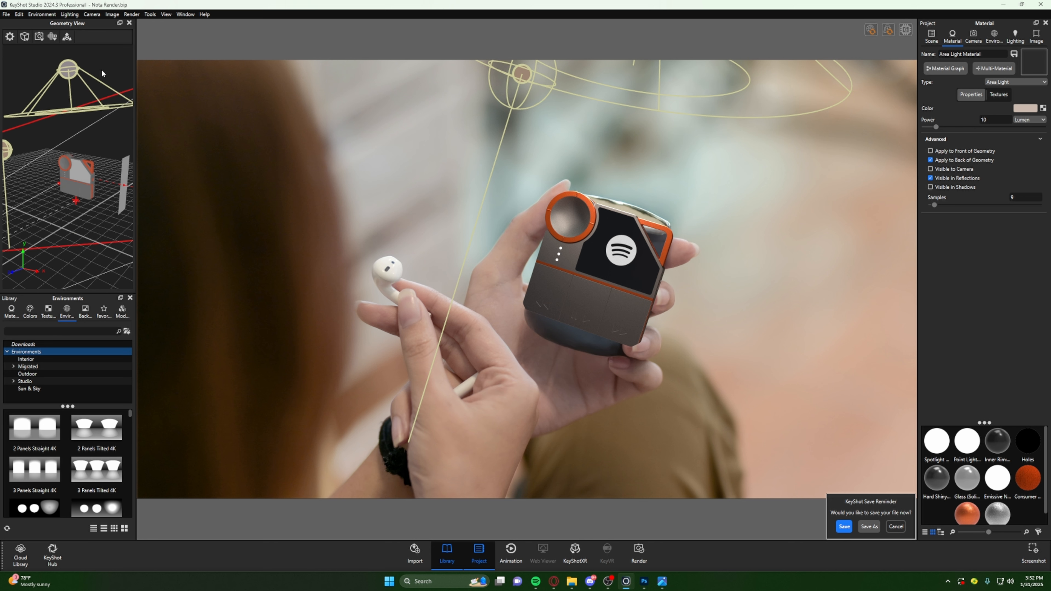
left_click(69, 15)
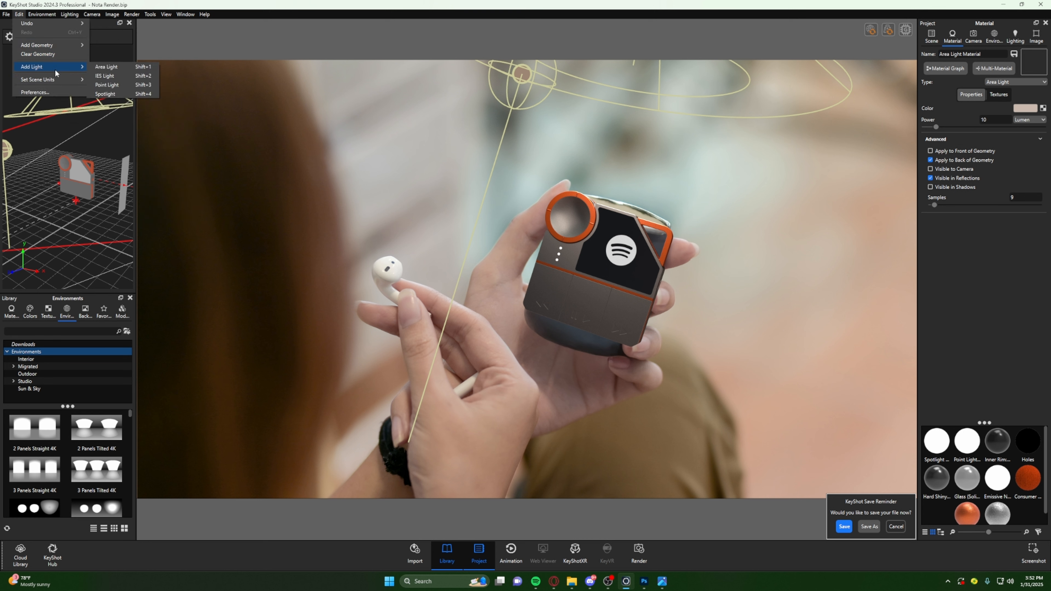
mouse_move(78, 68)
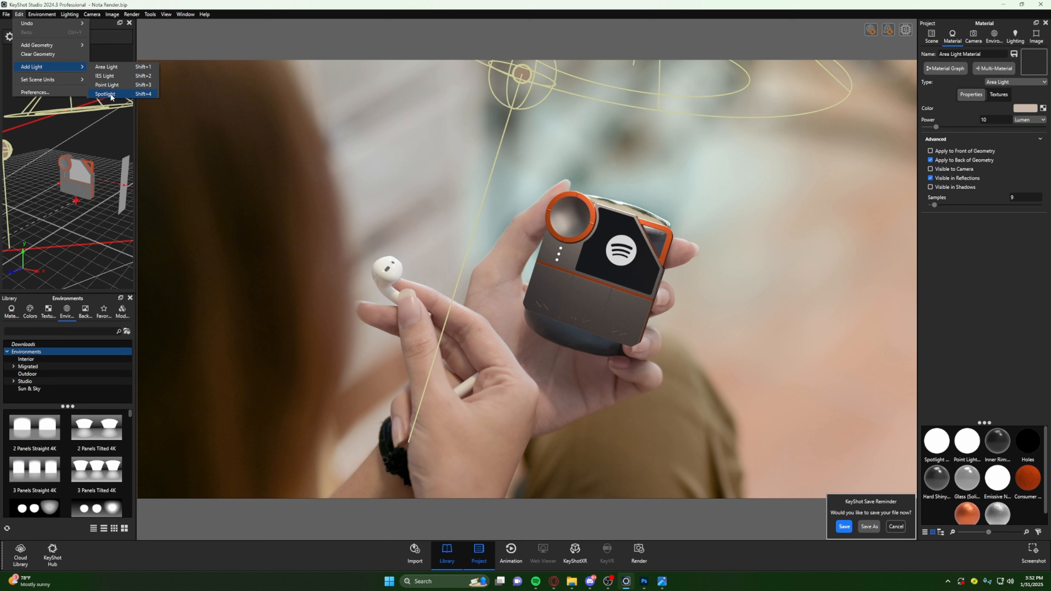
left_click(932, 38)
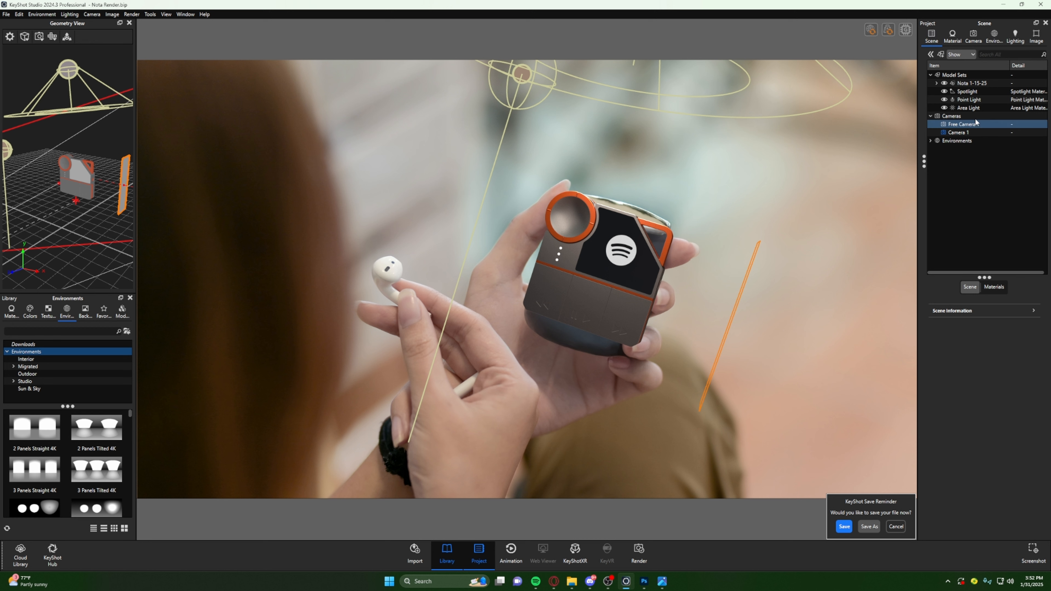
left_click(975, 92)
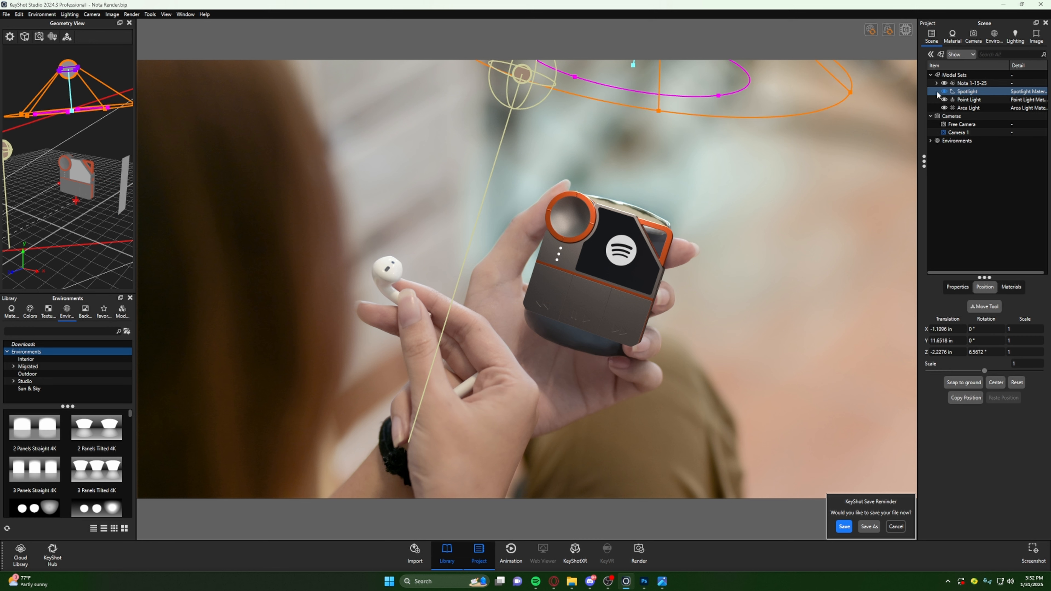
right_click(984, 96)
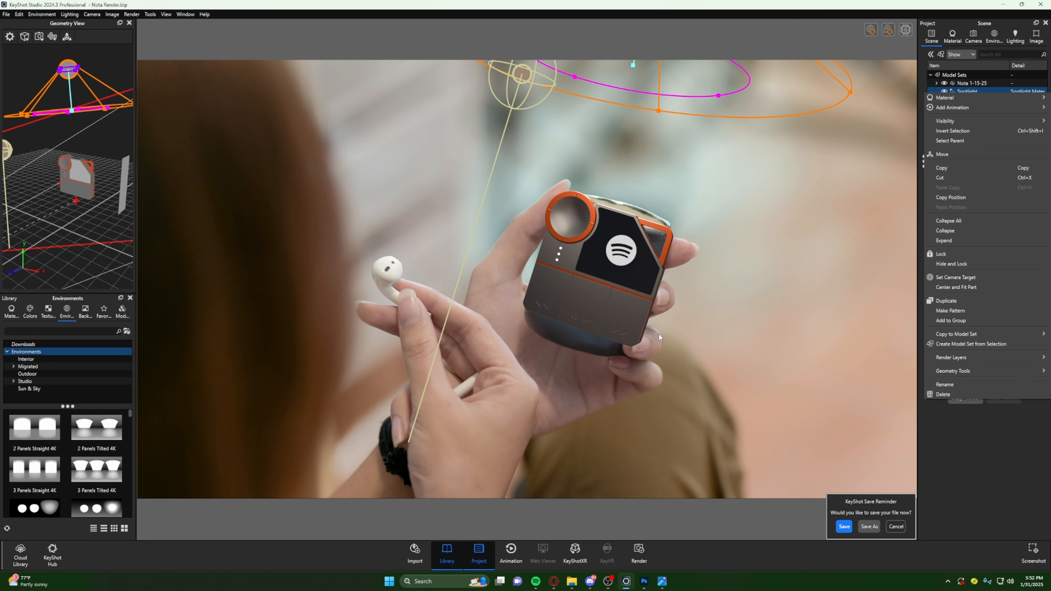
mouse_move(977, 111)
left_click(948, 300)
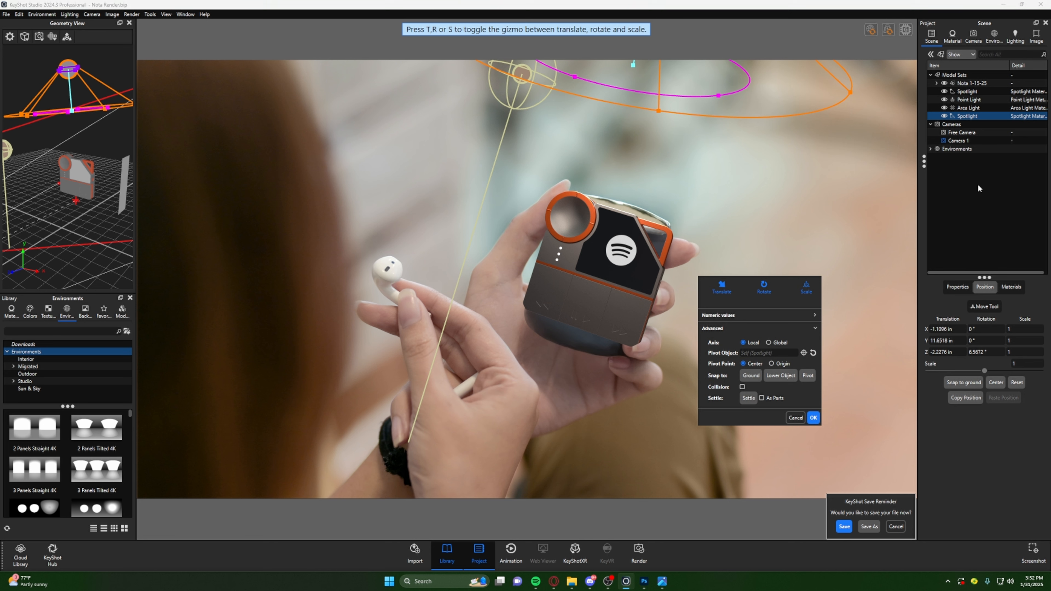
- Move the duplicated spotlight below the device to about X 0.39, Y -1.37 in and rotate it about -176.48° around Z to face upward
left_click(67, 37)
left_click_drag(66, 109, 36, 270)
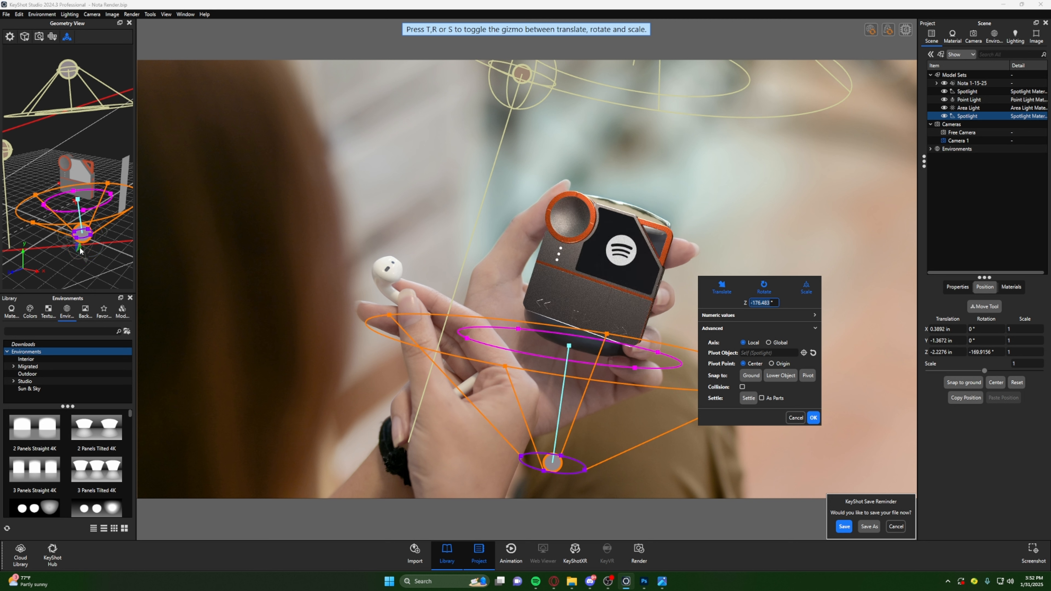
left_click_drag(67, 250, 84, 242)
left_click_drag(64, 195, 54, 200)
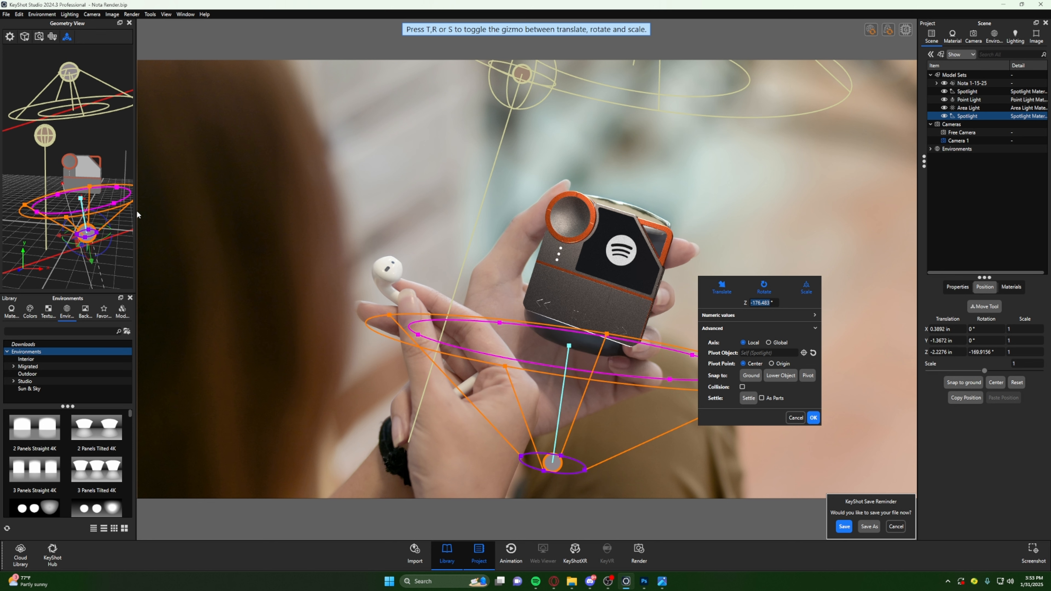
- Set the duplicated spotlight's power to 20 lumens and accept its new placement
double_click(981, 118)
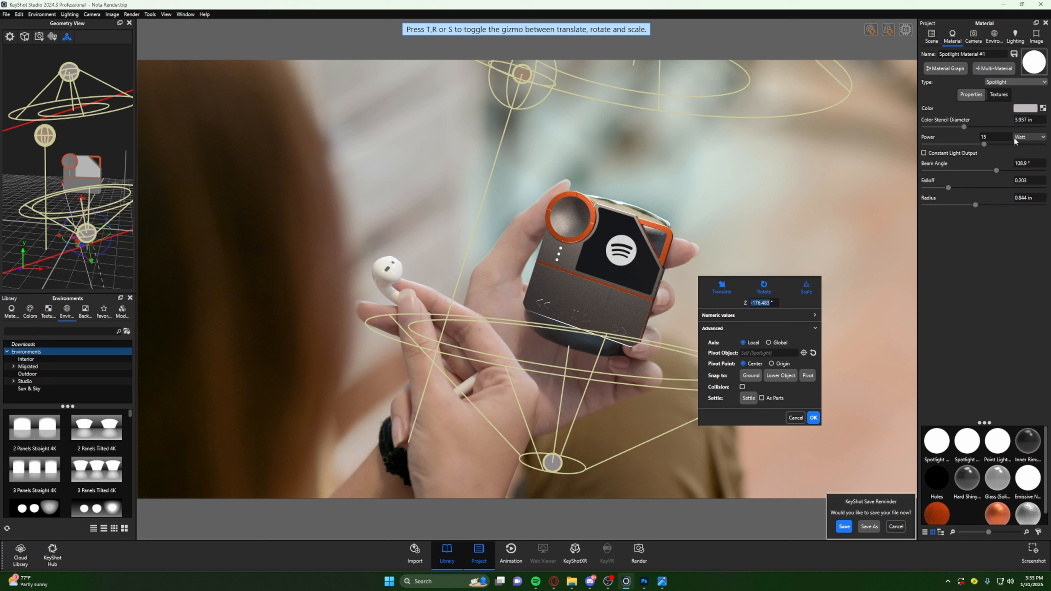
left_click(1029, 136)
left_click(1019, 150)
left_click(1000, 139)
type("20")
key("Return")
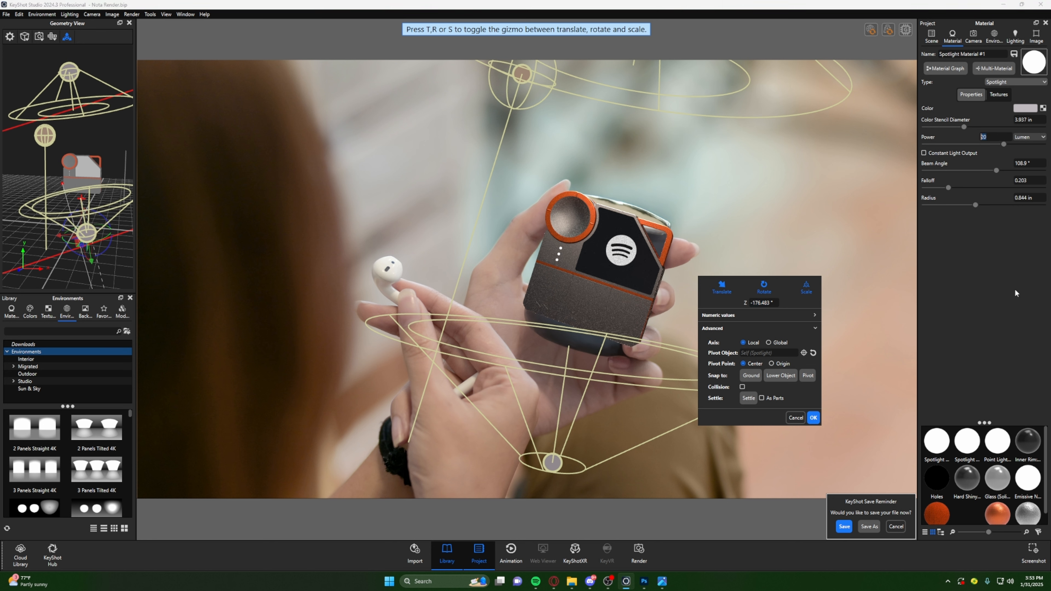
left_click(813, 417)
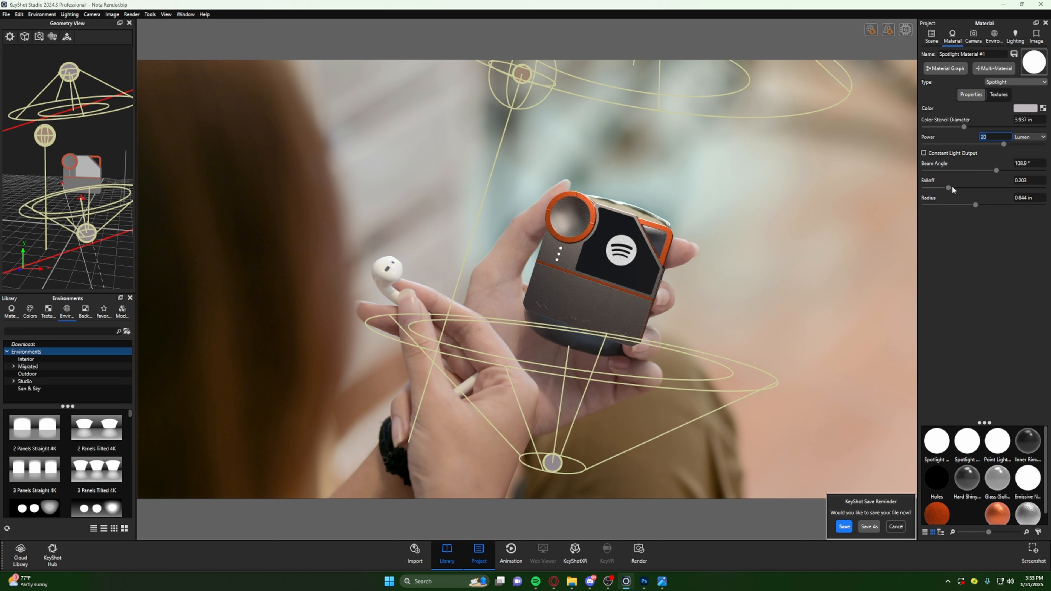
- Raise the lower spotlight's falloff to 0.32 and move the light to about X 1.12, Y -1.92 in
left_click_drag(950, 188, 965, 195)
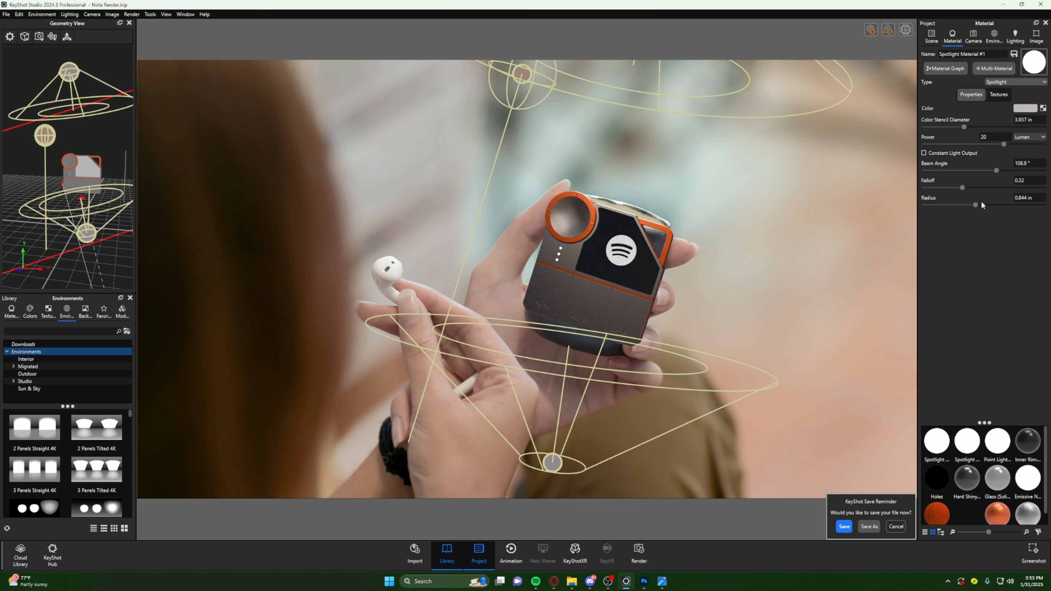
left_click(66, 37)
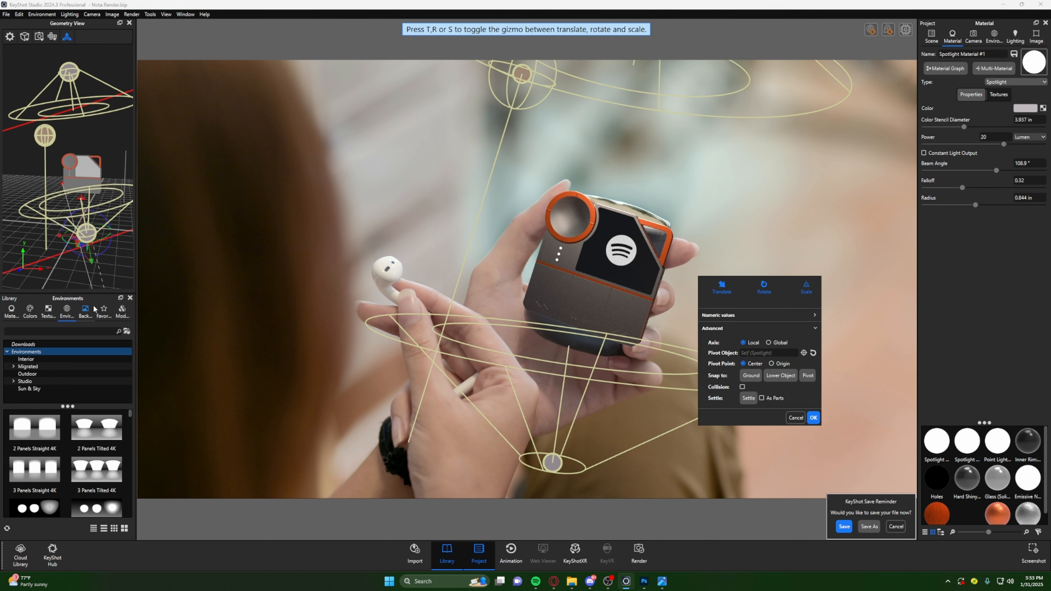
left_click_drag(61, 237, 68, 261)
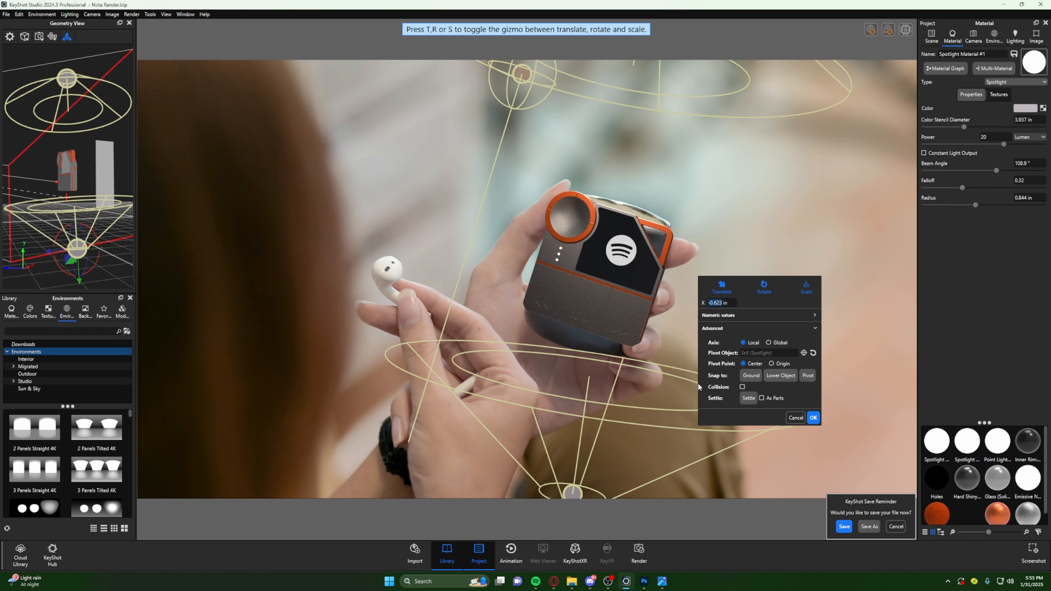
left_click(813, 418)
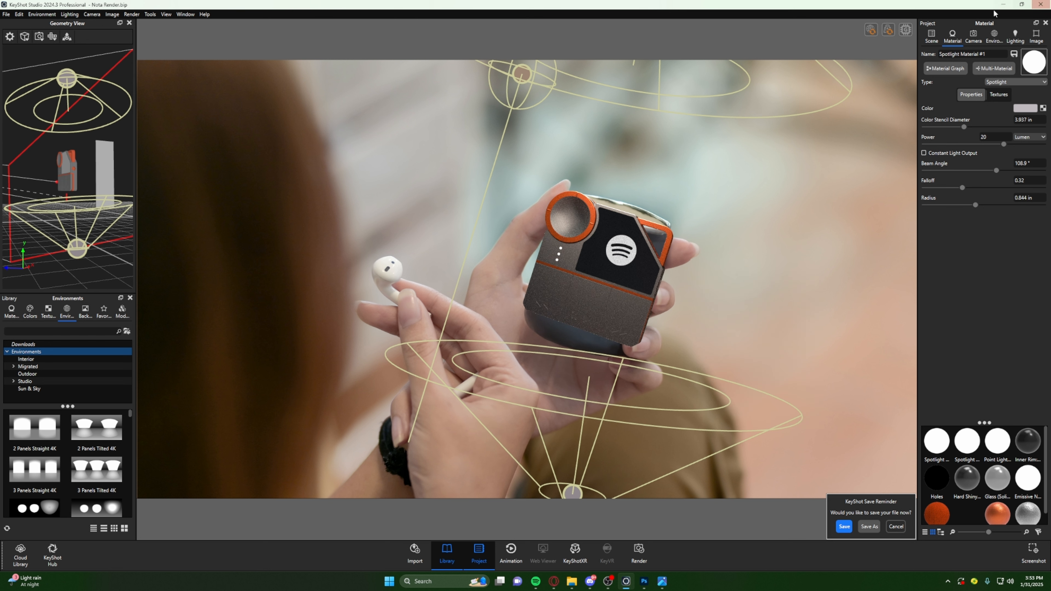
- Hide both spotlights, the point light and the area light to view the device without them
left_click(934, 38)
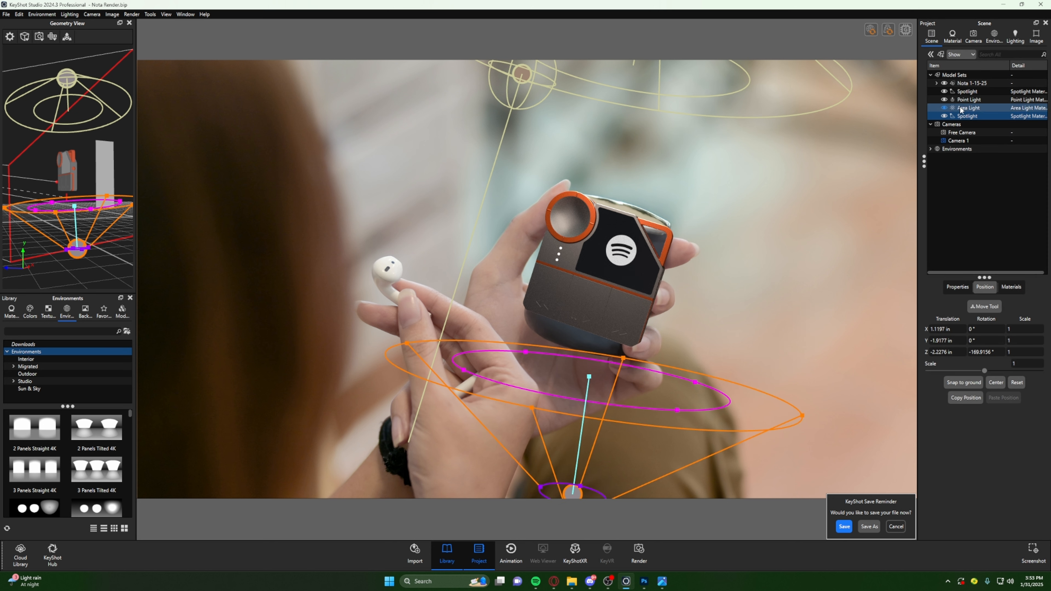
left_click(976, 92)
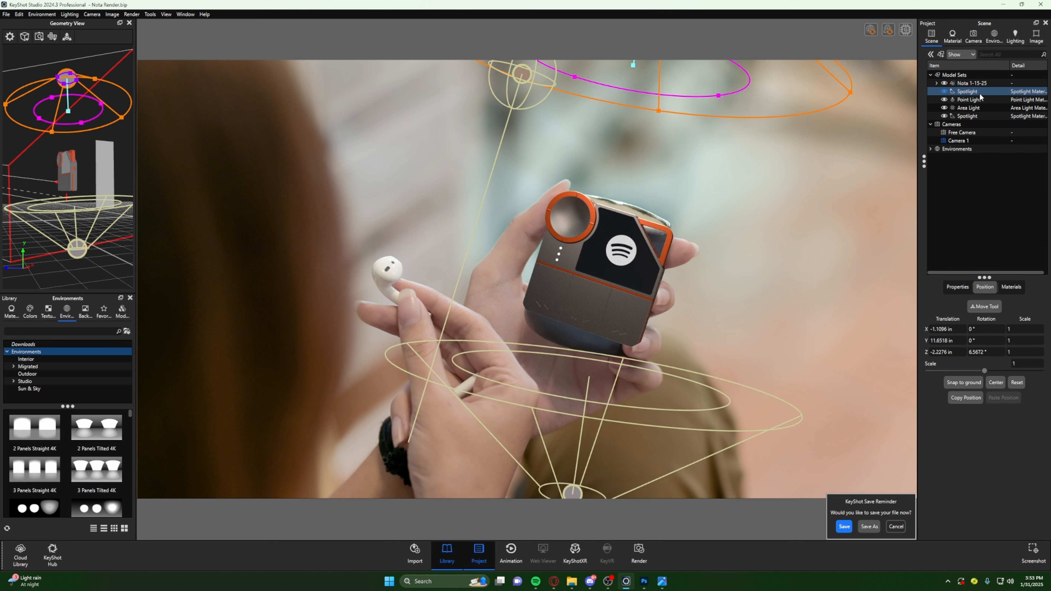
left_click(944, 91)
left_click(945, 100)
left_click(948, 109)
left_click(944, 109)
left_click(944, 116)
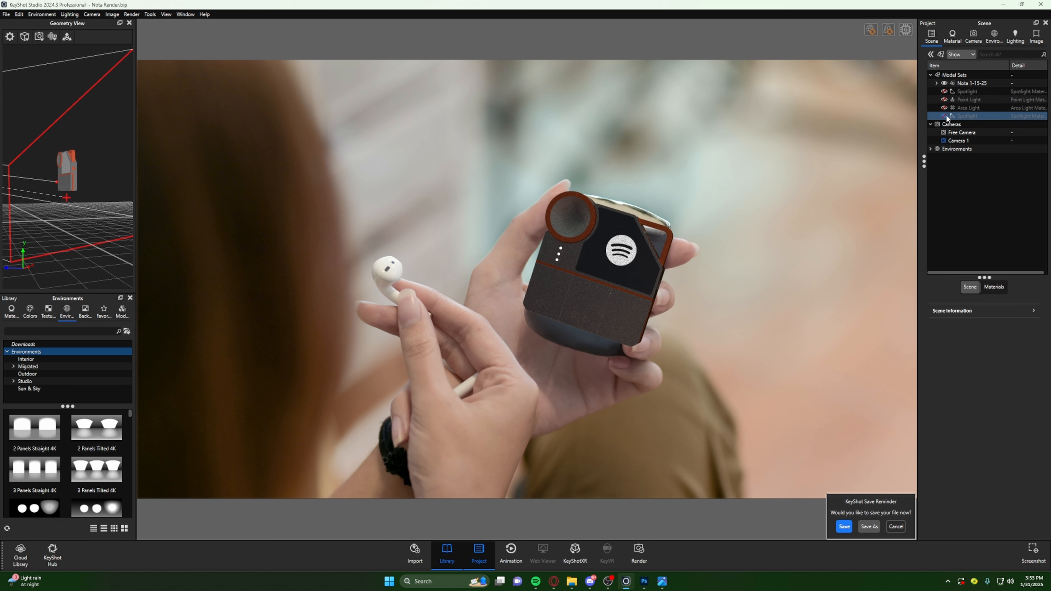
- Show the upper spotlight, point light and area light one at a time, toggling the area light to compare its effect
left_click(966, 91)
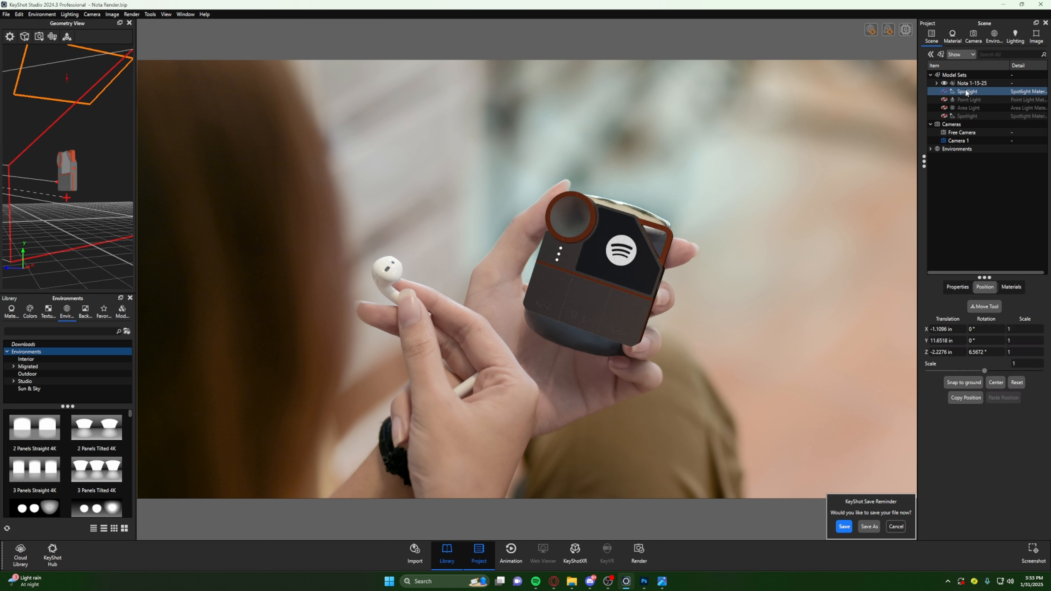
left_click(944, 91)
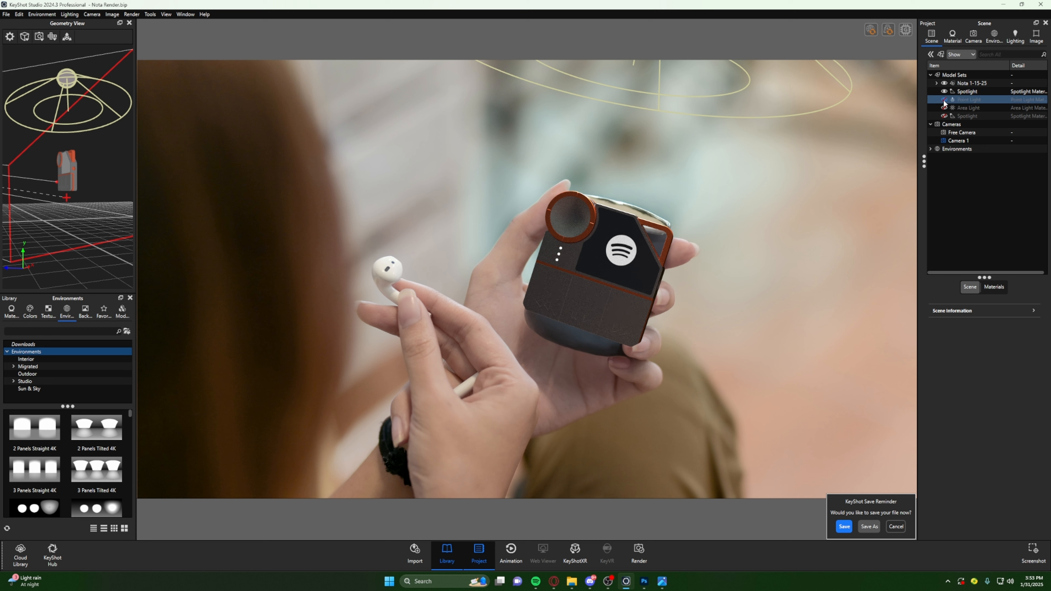
left_click(944, 100)
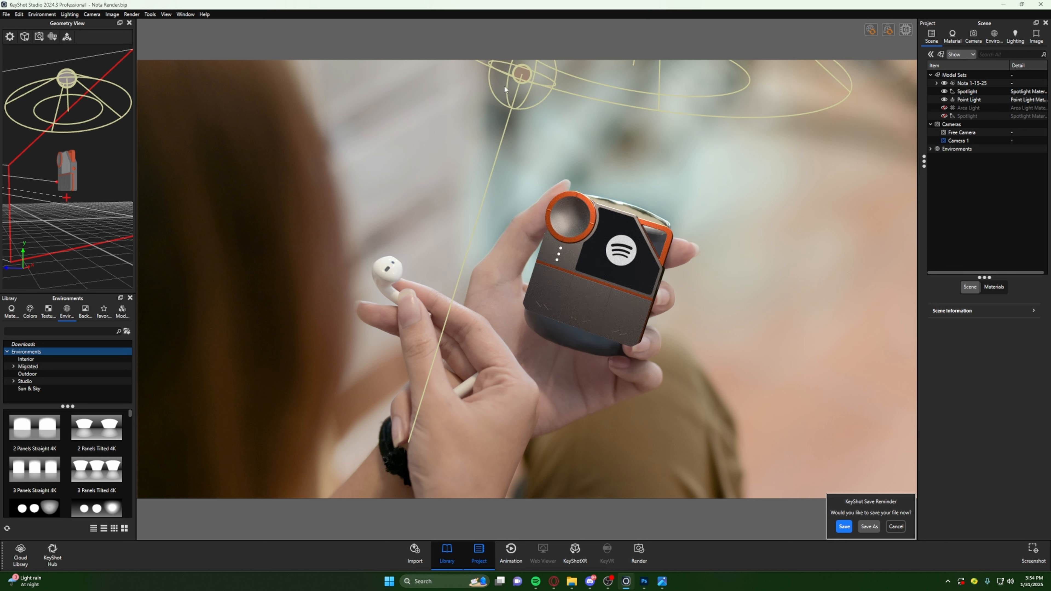
left_click(944, 108)
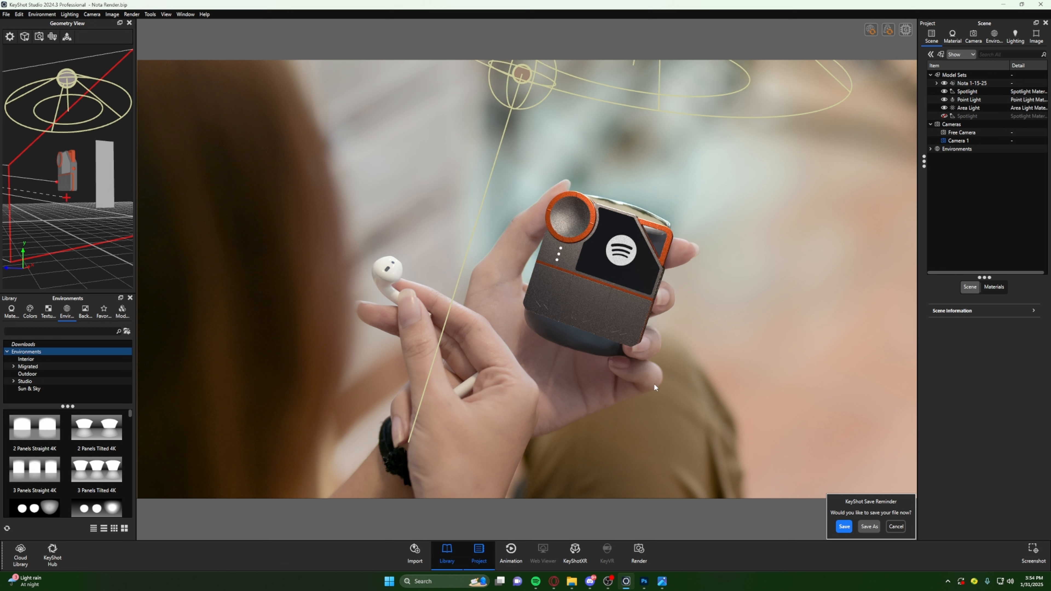
left_click(943, 108)
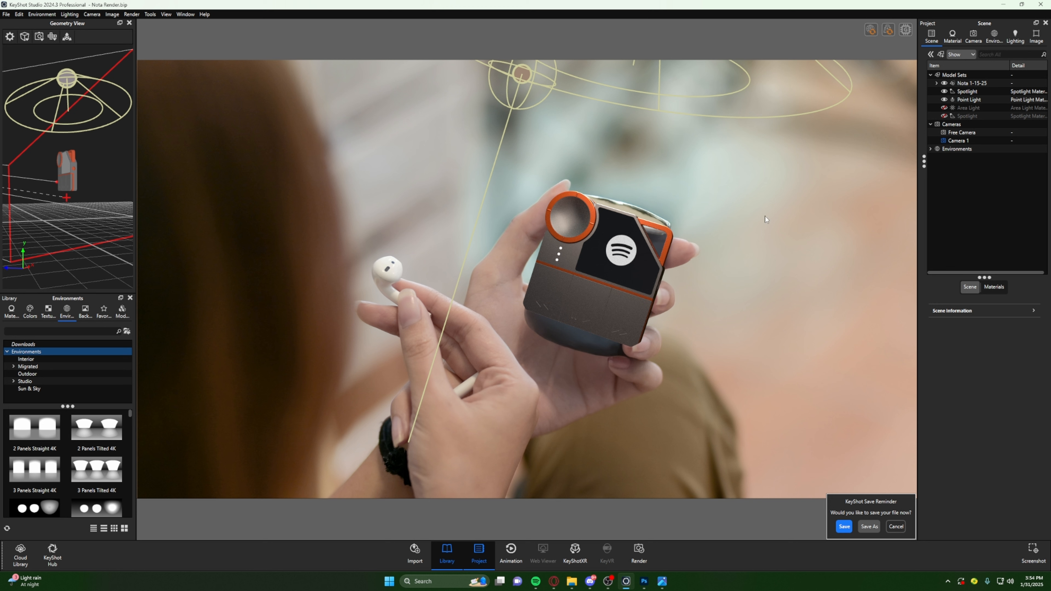
mouse_move(944, 106)
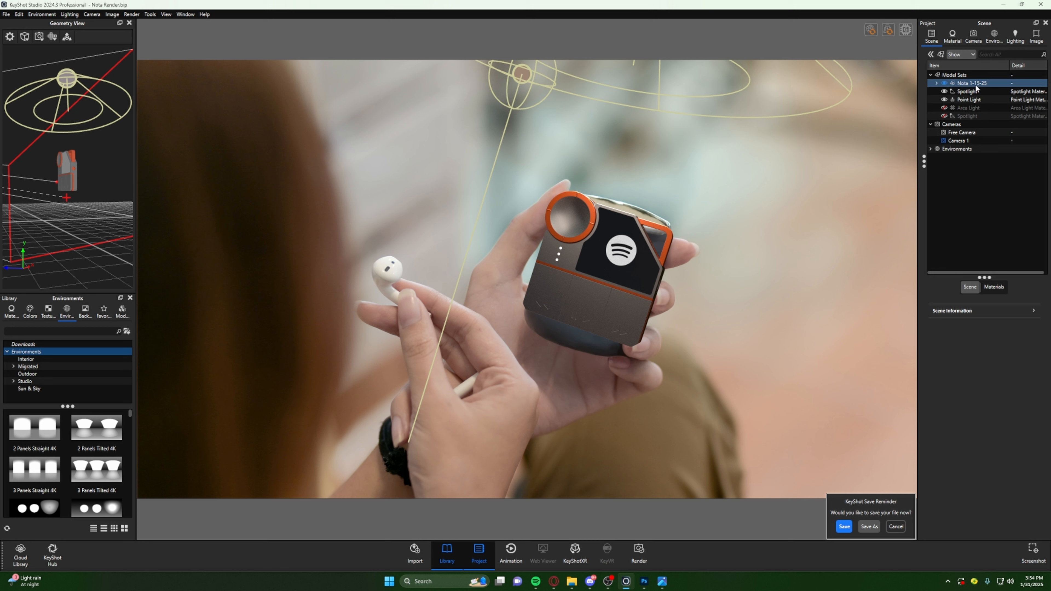
left_click(944, 108)
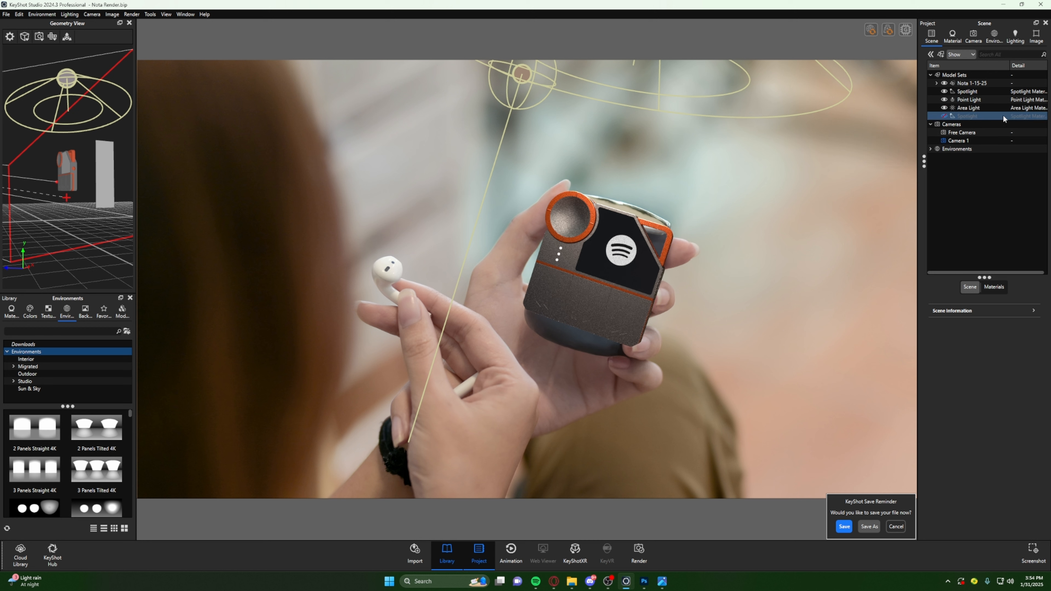
- Set the area light's power to 5 lumens in its material properties
double_click(974, 109)
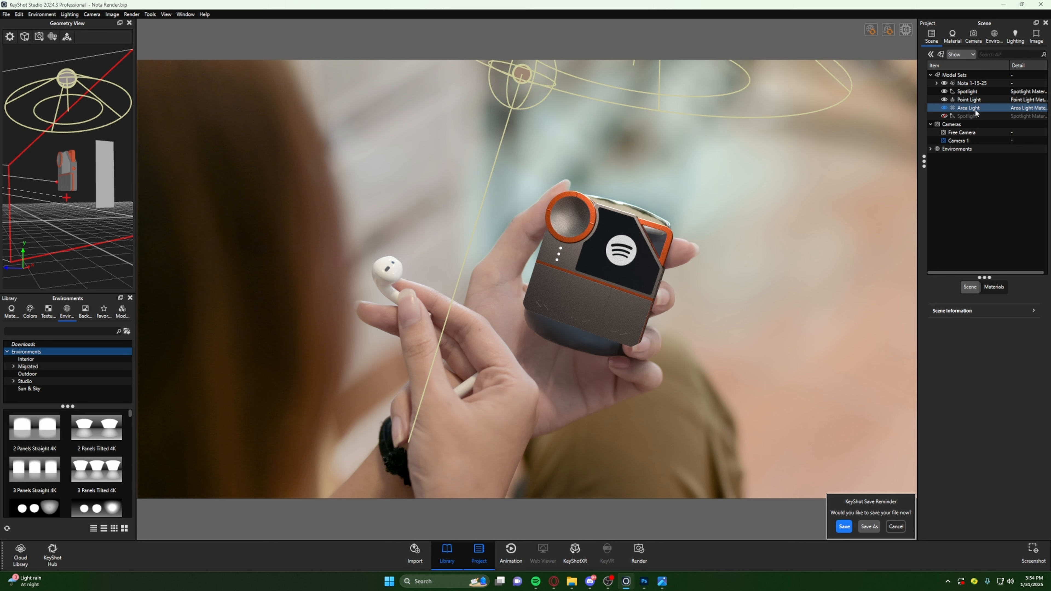
left_click_drag(996, 119, 978, 119)
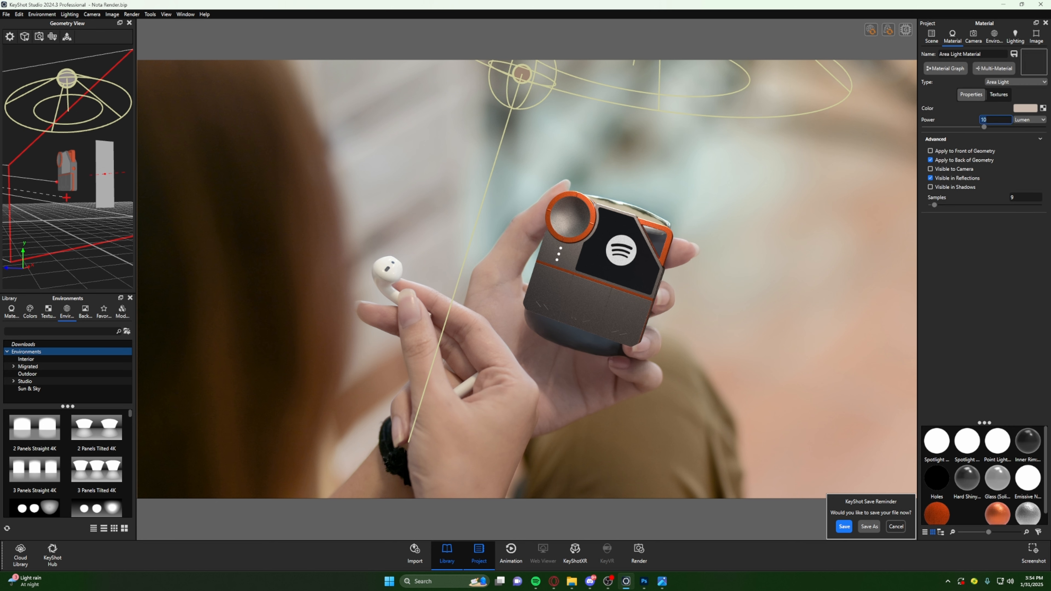
type("5")
key("Return")
- Toggle the area light off and on to compare its effect, and show the lower spotlight again
left_click(933, 38)
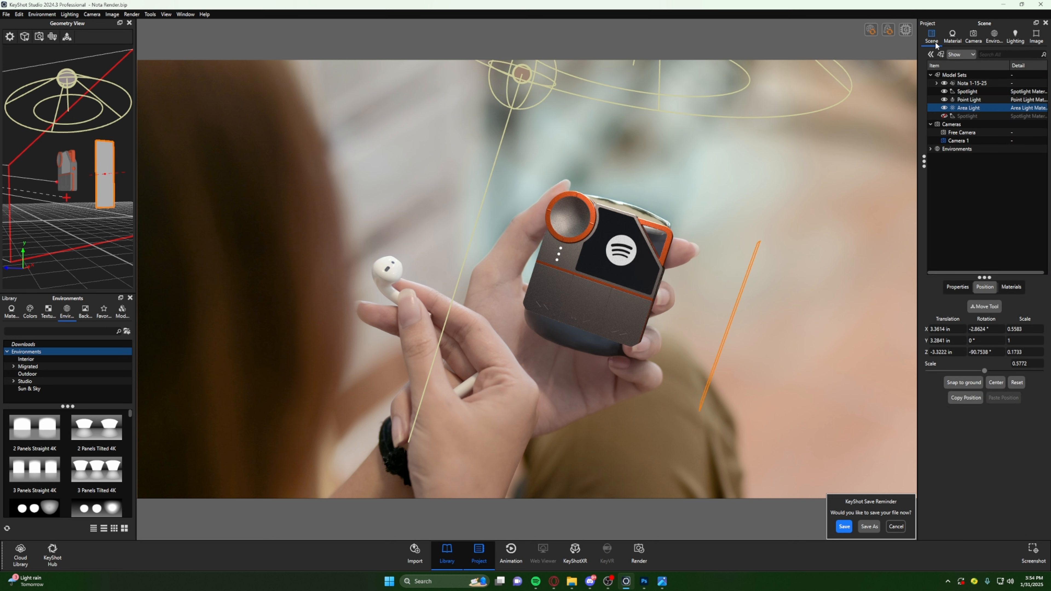
left_click(943, 108)
left_click(943, 108)
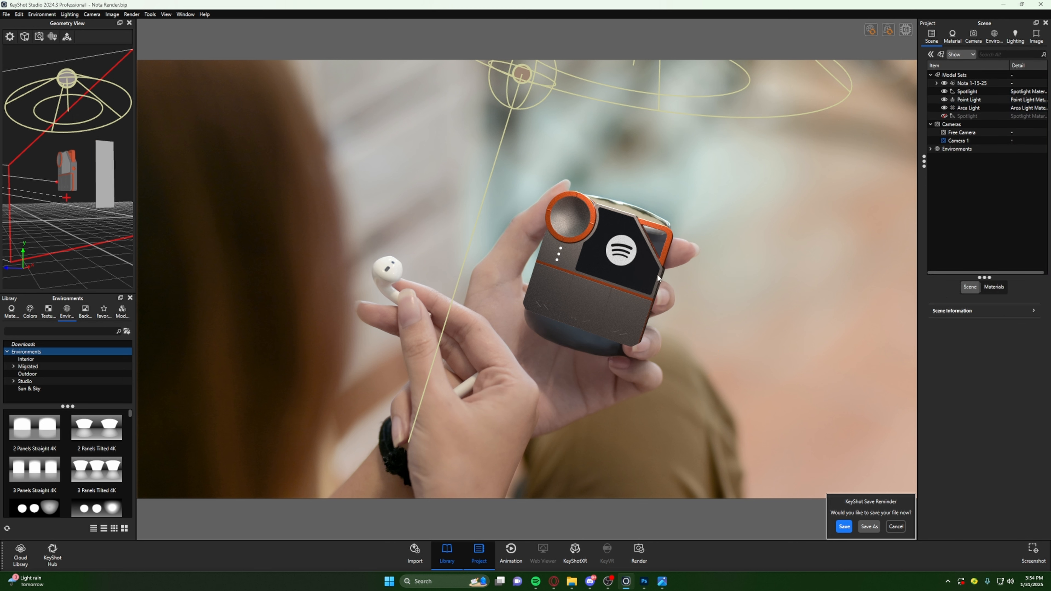
left_click(944, 116)
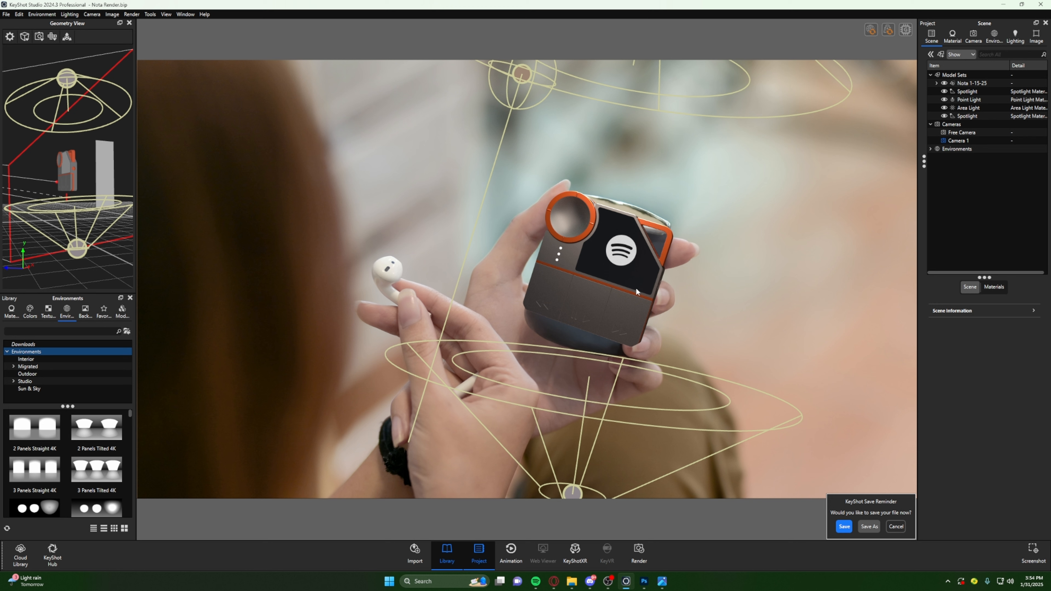
- Rotate the environment to 287.5° and lower the blur of the HDRI background image to 0.082
left_click(995, 38)
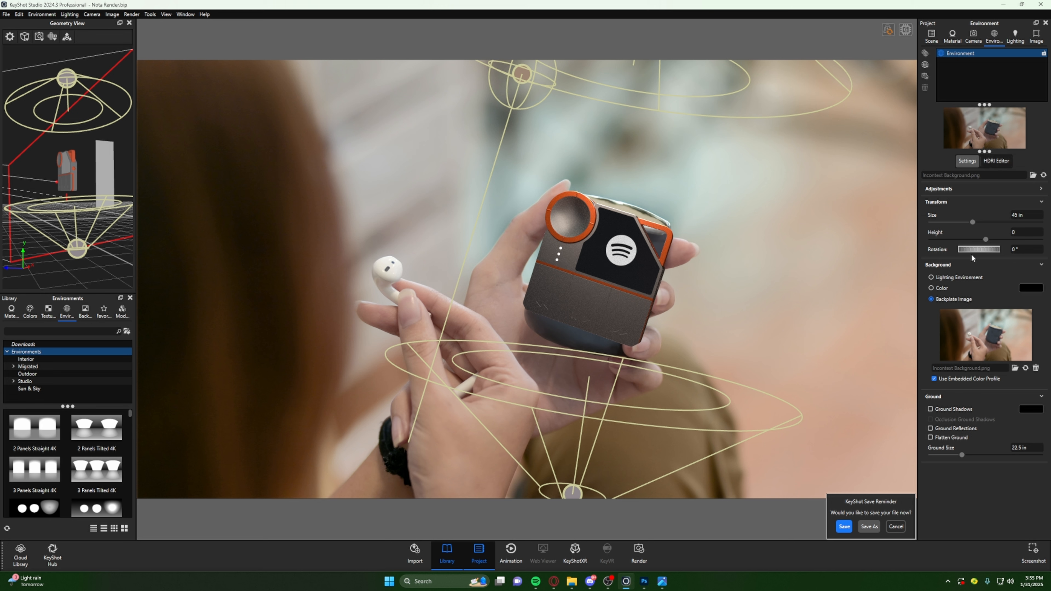
mouse_move(974, 251)
left_mouse_down()
mouse_move(932, 251)
mouse_move(987, 256)
left_mouse_up()
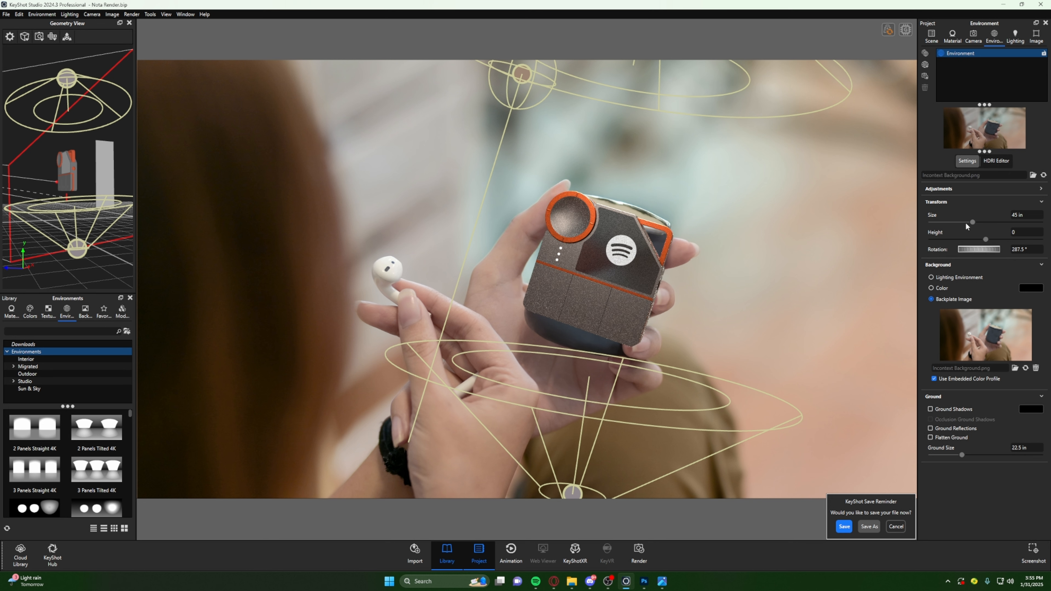
left_click(997, 161)
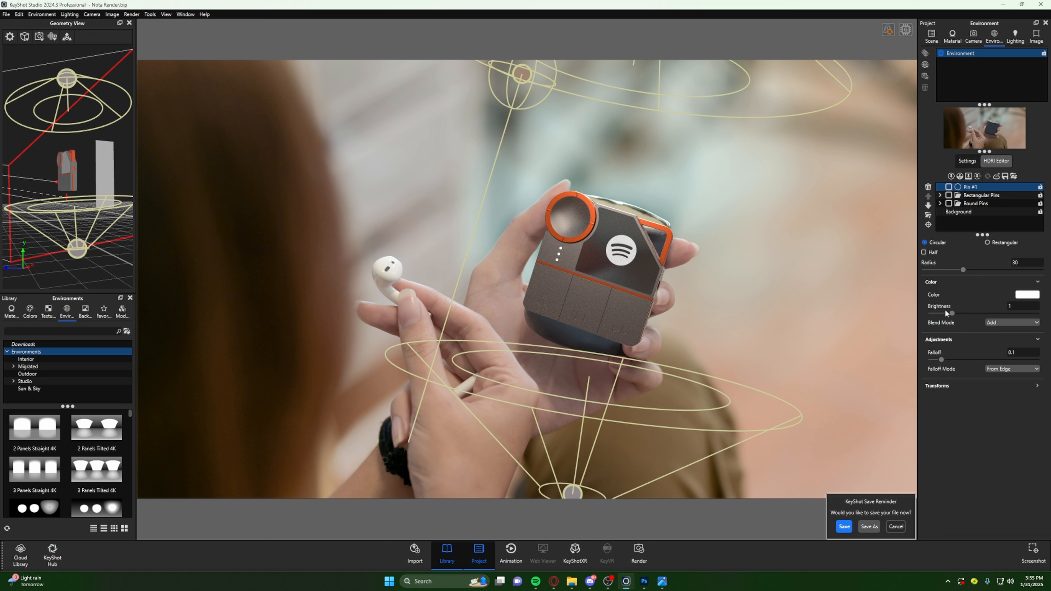
left_click(963, 211)
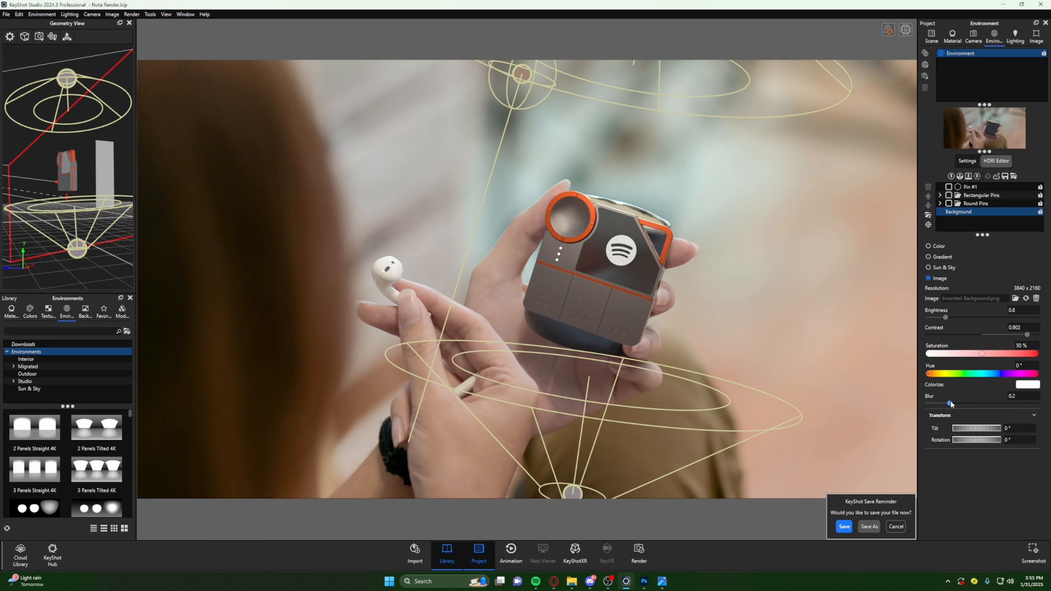
left_click_drag(951, 403, 938, 402)
- Try rotating the environment to 261° and tilting the HDRI background image to 10°
left_click(967, 161)
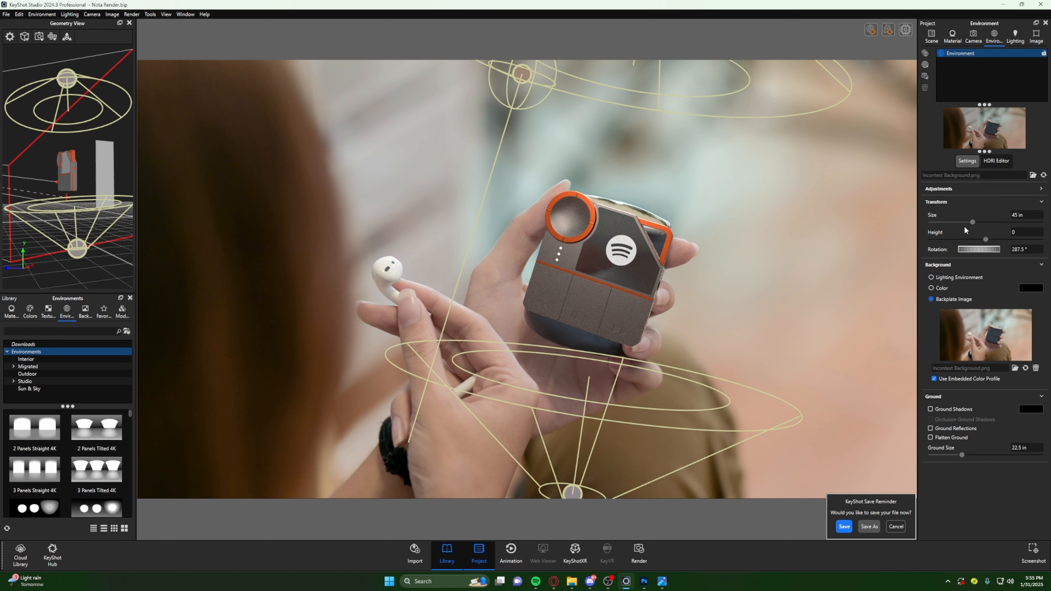
mouse_move(975, 250)
left_mouse_down()
mouse_move(948, 258)
mouse_move(986, 250)
left_mouse_up()
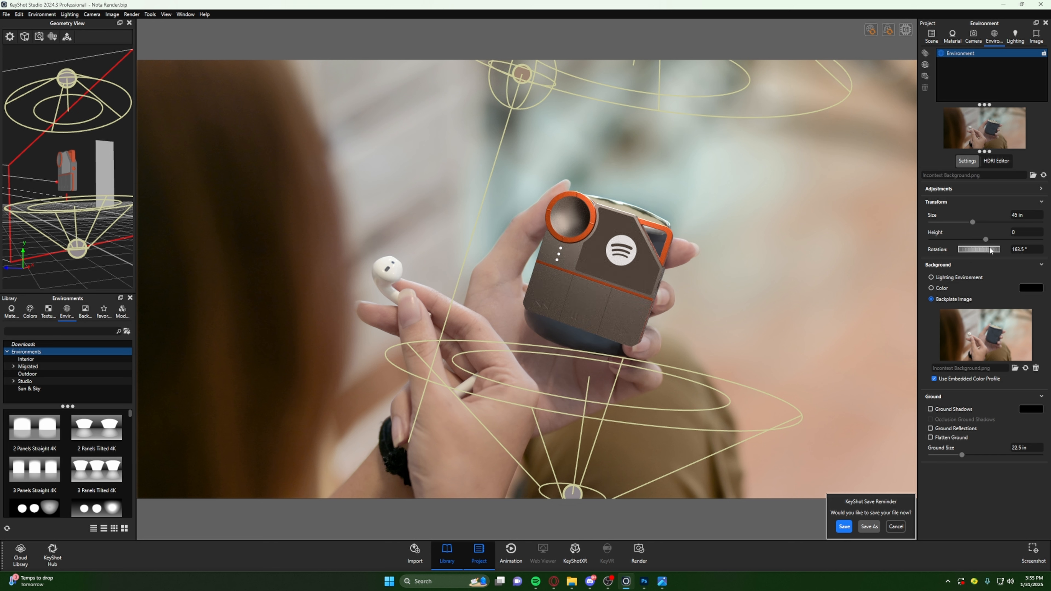
left_click_drag(993, 250, 1033, 254)
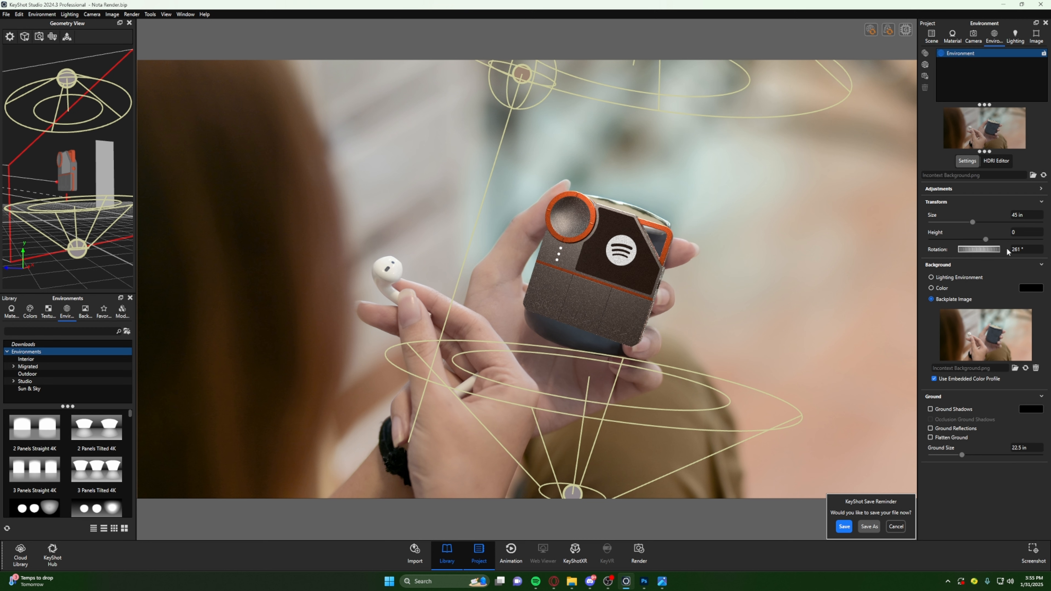
left_click(996, 161)
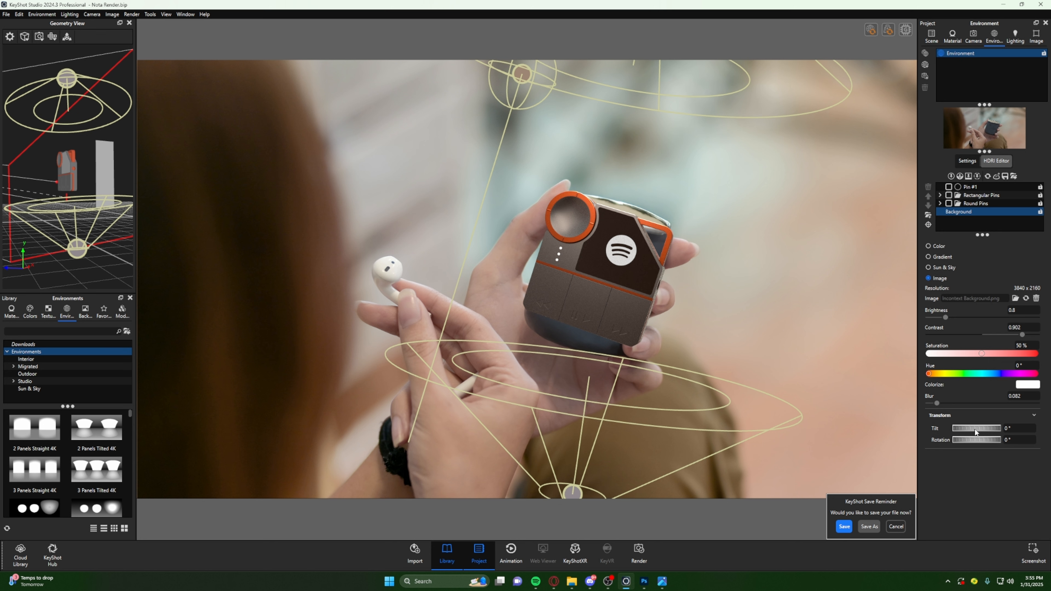
left_click_drag(975, 432, 983, 432)
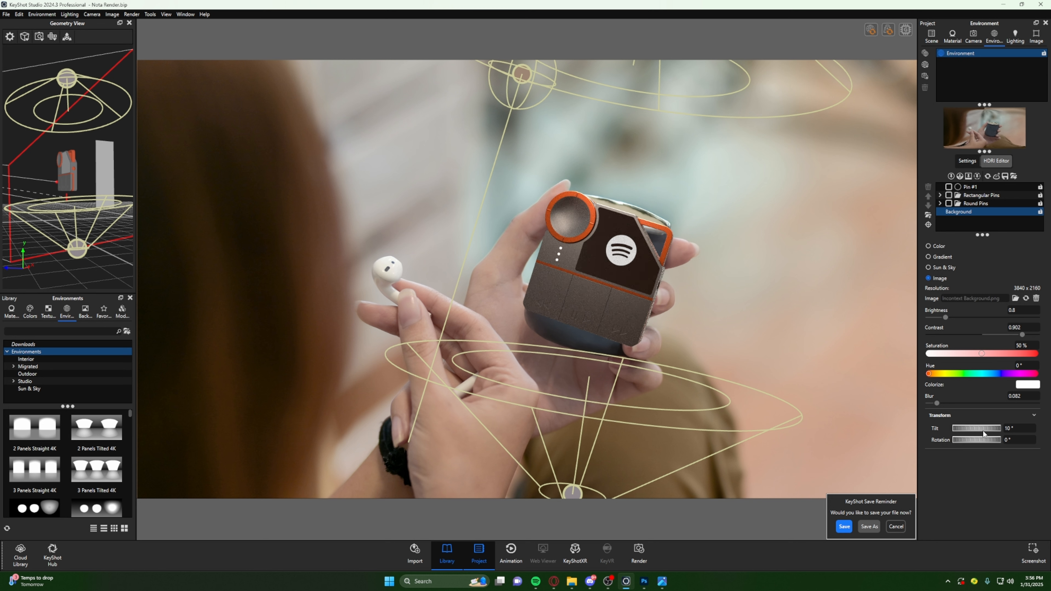
- Set the environment rotation to 53° and the HDRI background image's tilt to 27°
left_click(964, 162)
left_click_drag(982, 250, 915, 251)
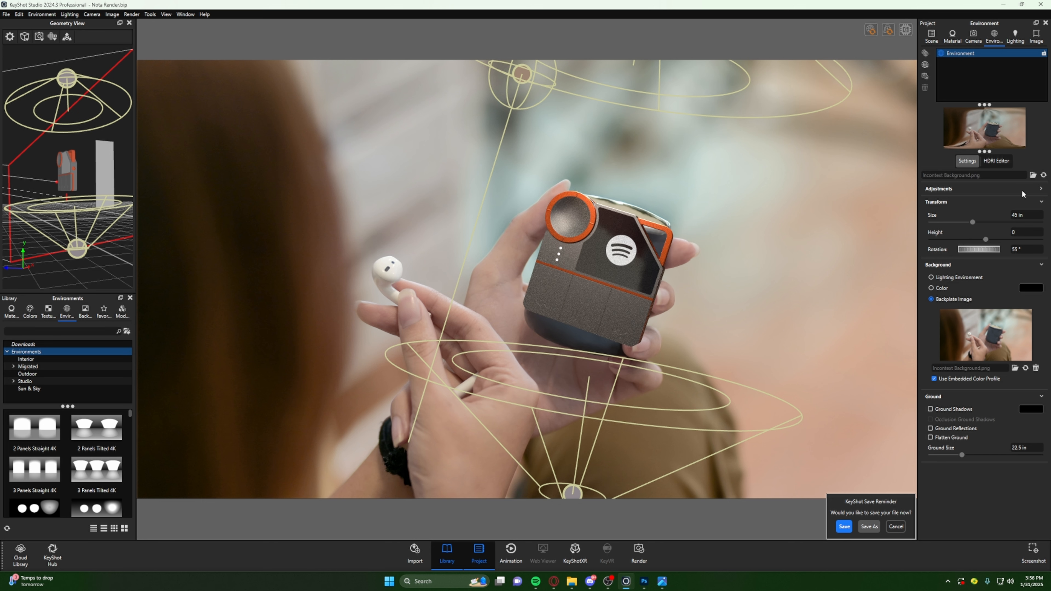
left_click(1000, 161)
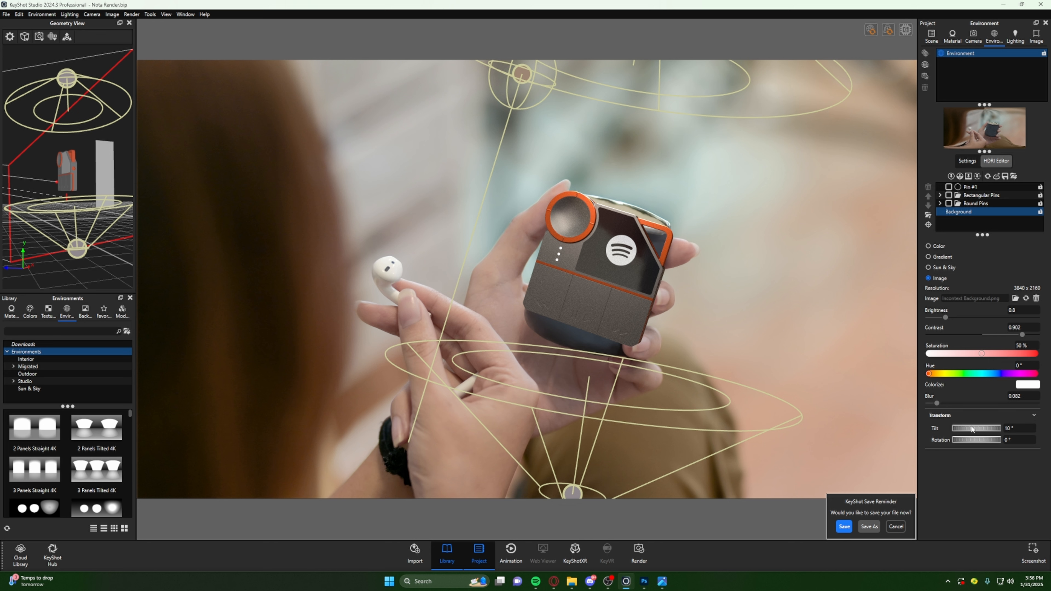
left_click_drag(976, 431, 990, 430)
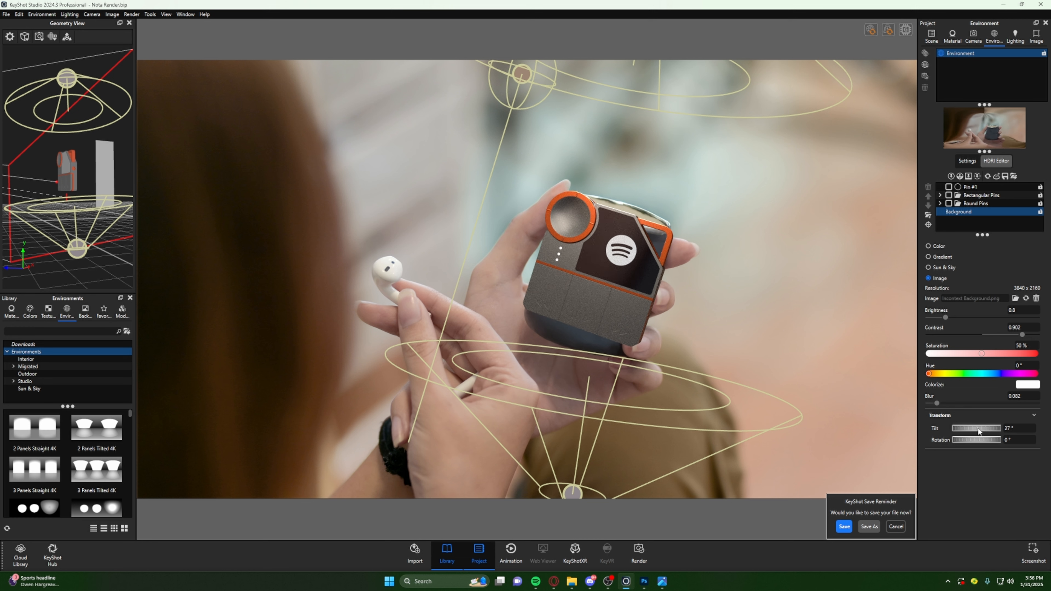
left_click(968, 161)
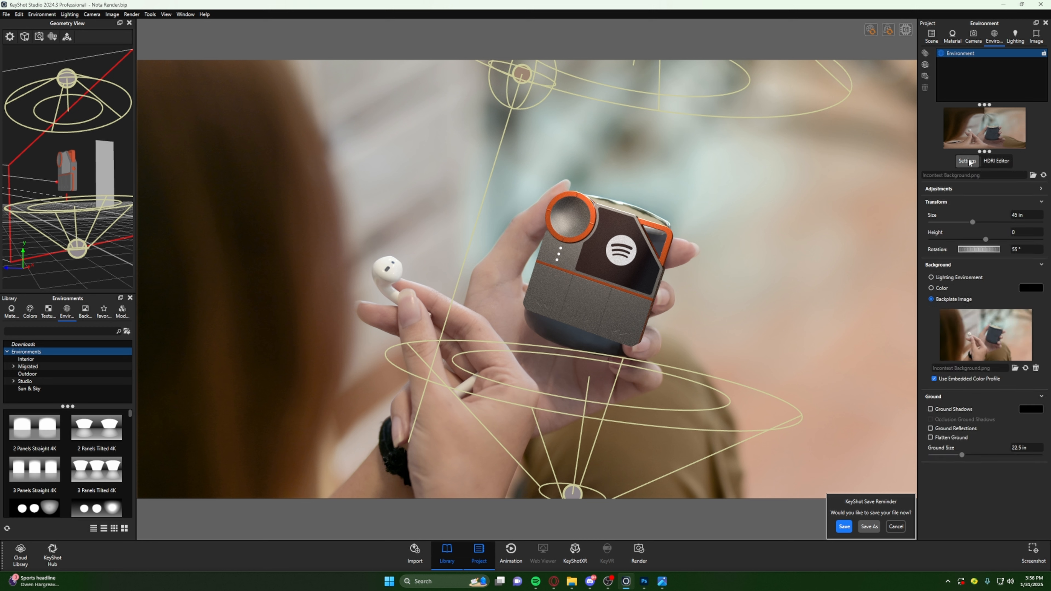
left_click_drag(981, 249, 979, 253)
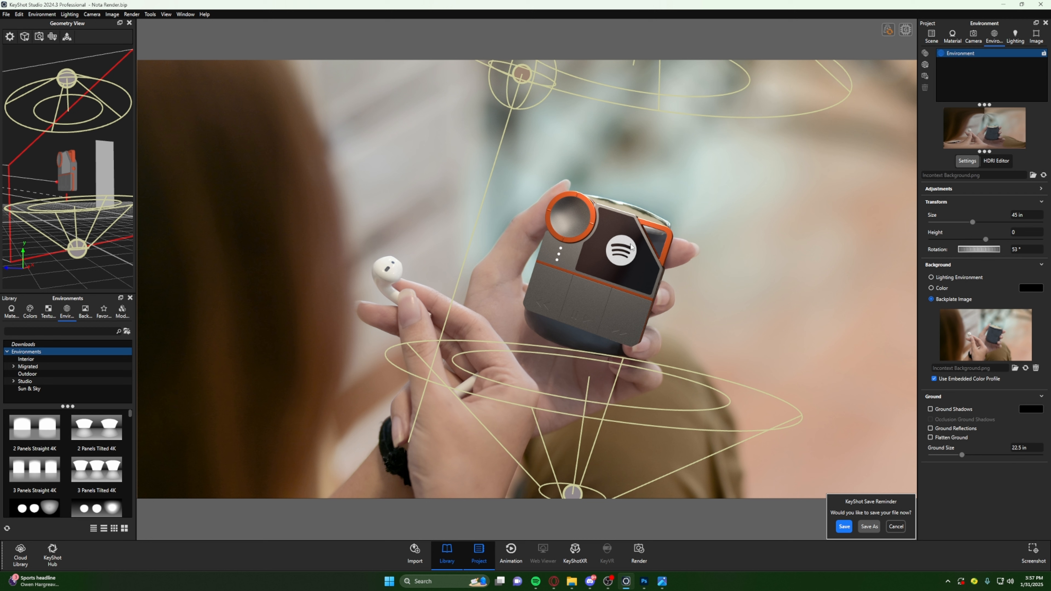
- Compare the Basic and Photographic image style settings, including the Basic adjustments, and return to Photographic
left_click(1037, 33)
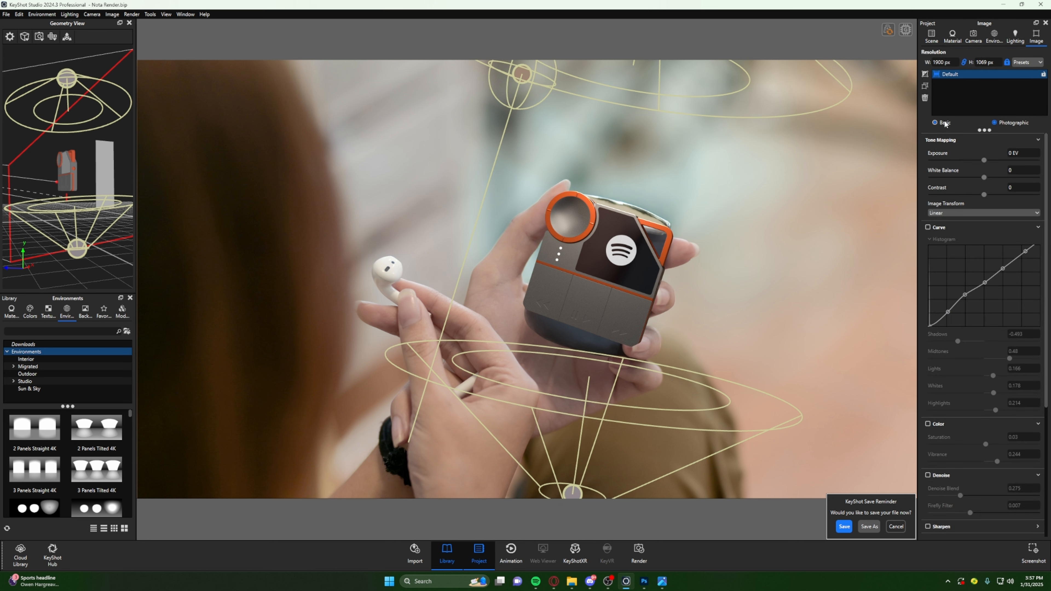
left_click(935, 122)
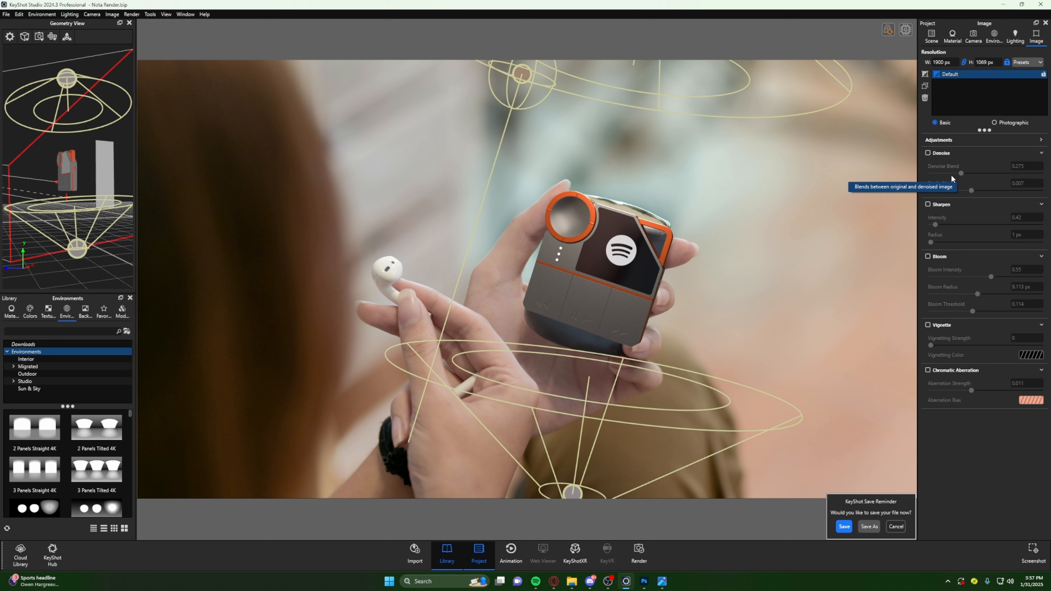
left_click(945, 141)
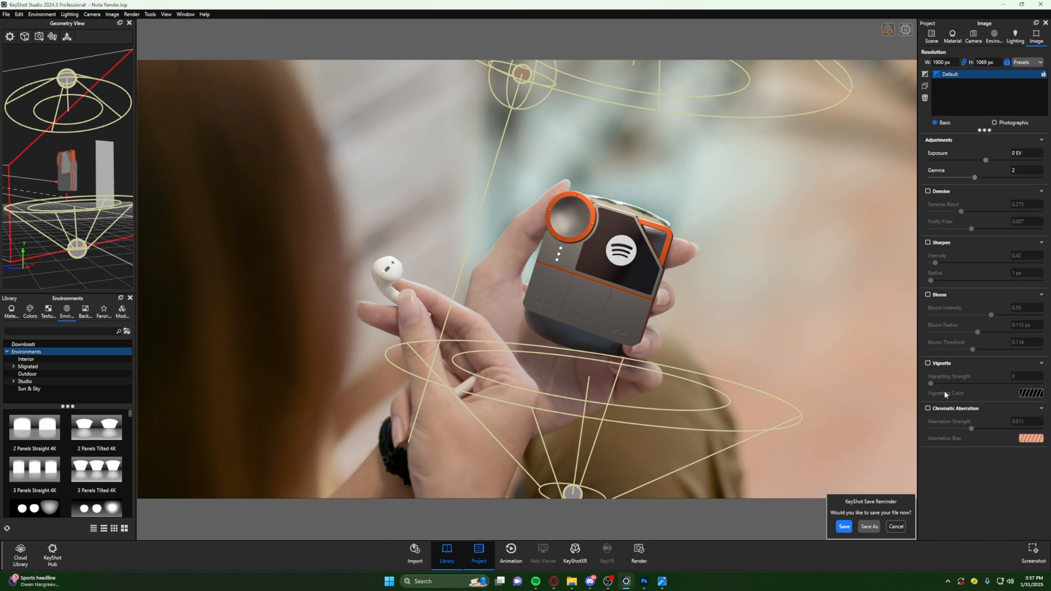
left_click(994, 123)
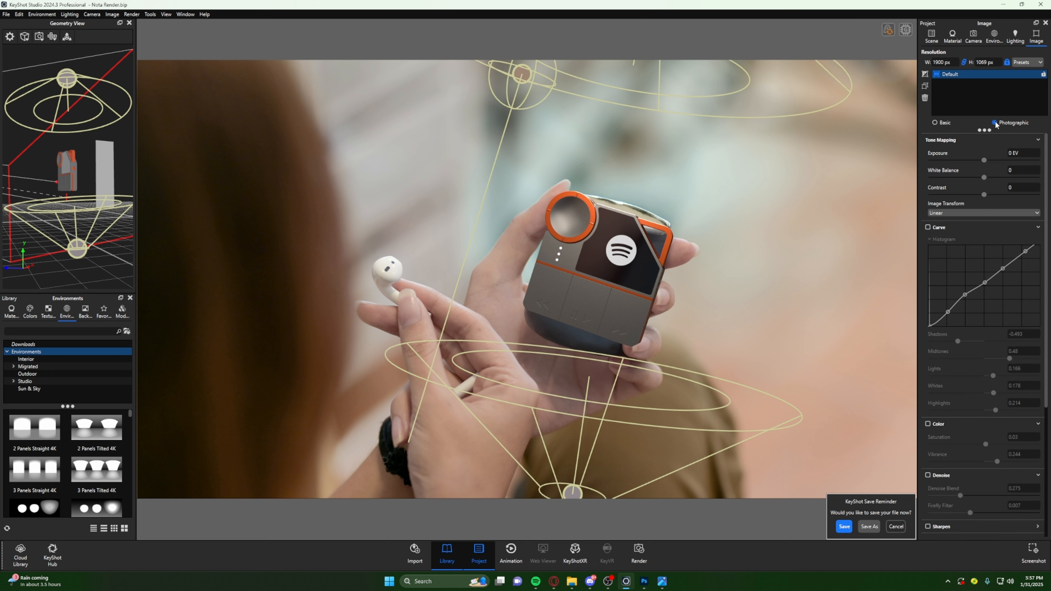
left_click(944, 125)
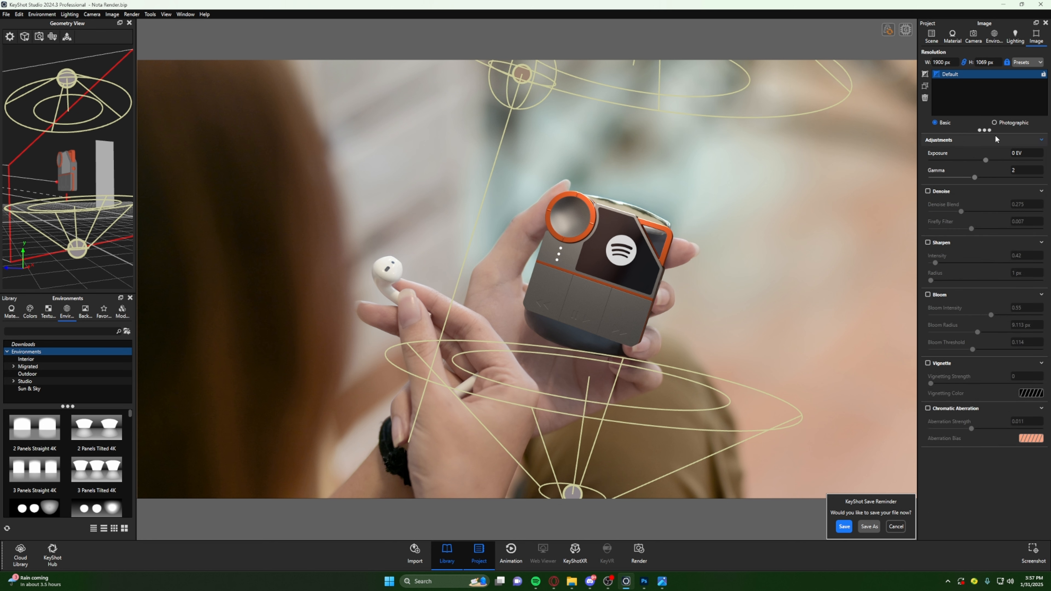
left_click(1018, 124)
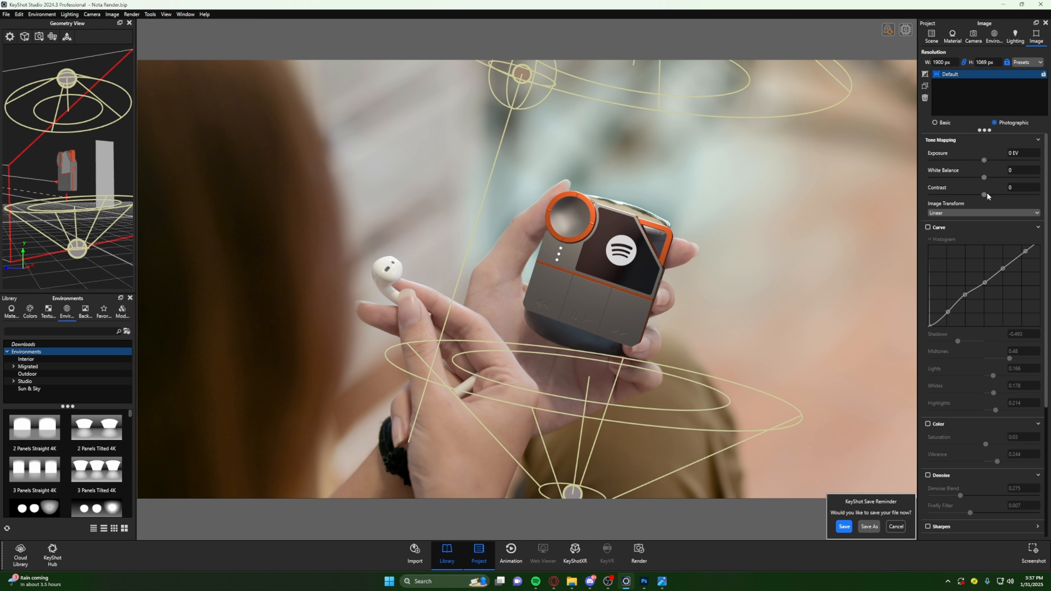
- Raise the image contrast to 0.118 and exposure to 0.06 EV, and enable the curve with shadows at -0.146
left_click_drag(984, 194, 991, 202)
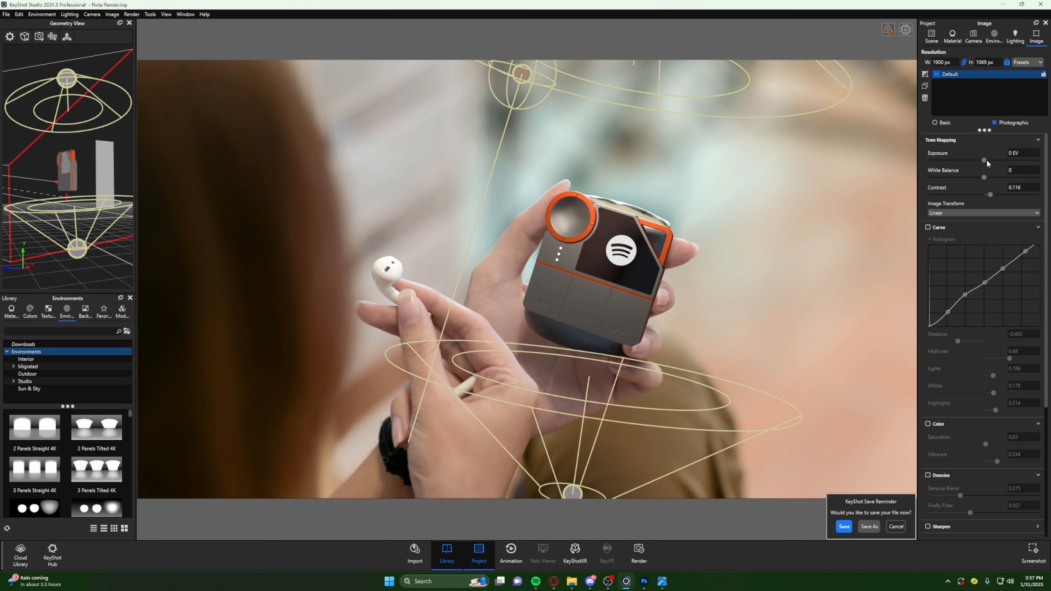
left_click_drag(985, 162, 985, 164)
left_click(928, 228)
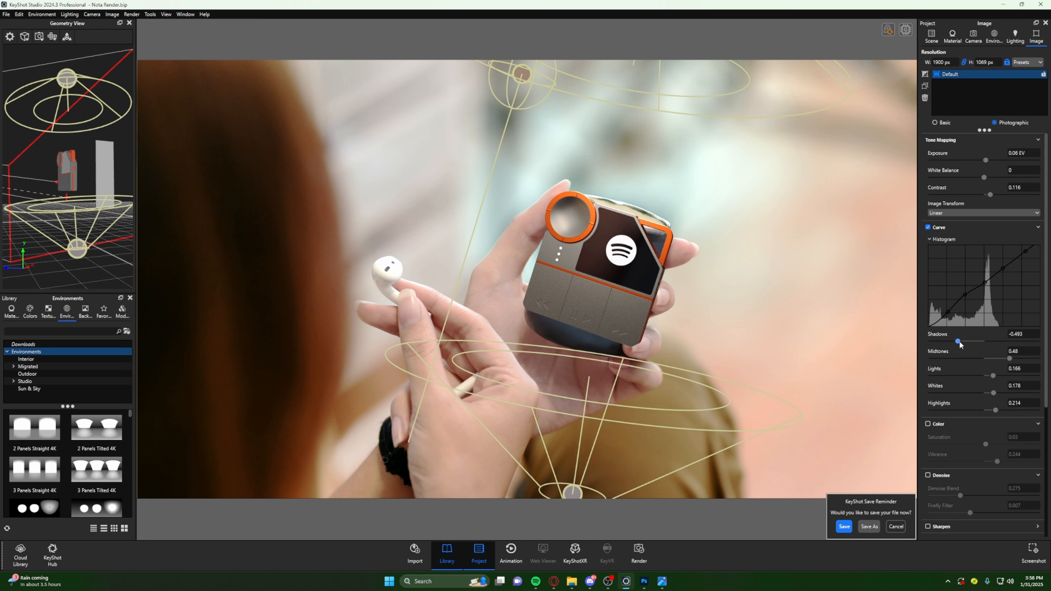
mouse_move(957, 341)
left_mouse_down()
mouse_move(980, 341)
mouse_move(960, 348)
mouse_move(973, 350)
left_mouse_up()
- Try the ACES and Low Contrast image transforms on the render and switch back to Linear
left_click(996, 212)
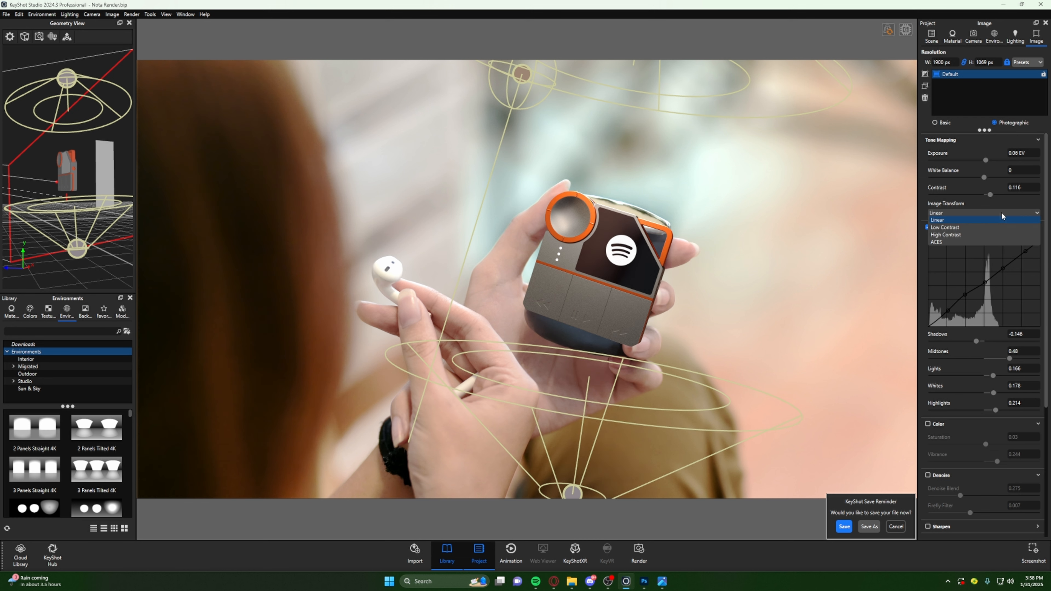
left_click(938, 244)
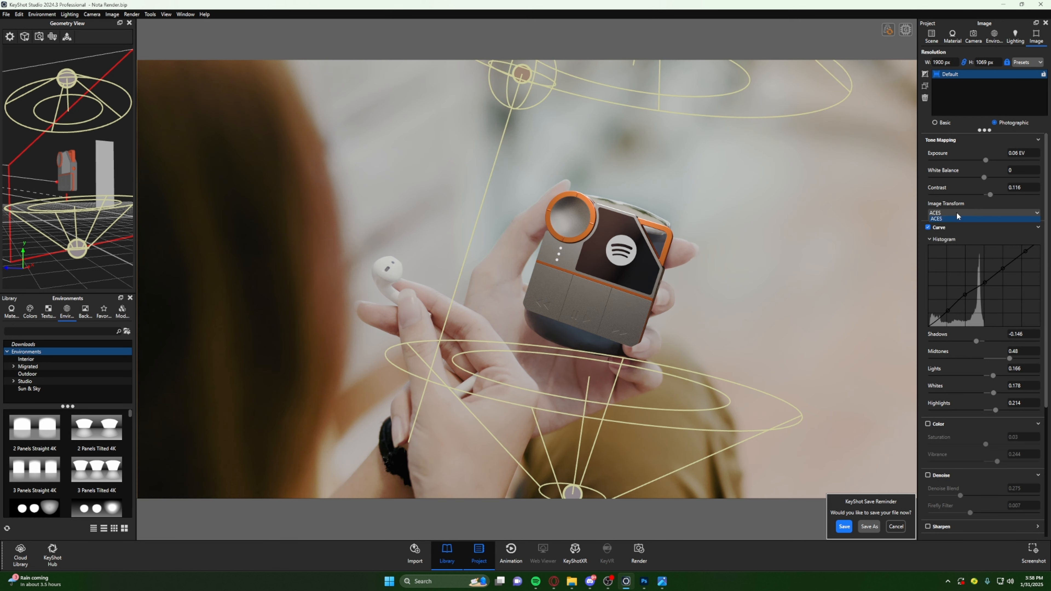
left_click(956, 214)
left_click(950, 236)
left_click(954, 214)
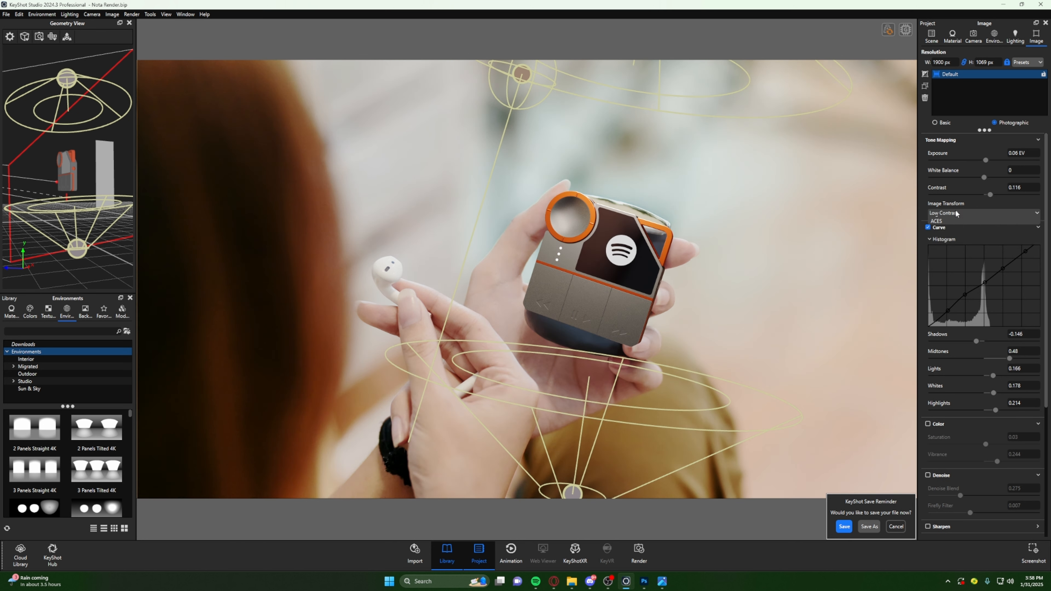
left_click(937, 220)
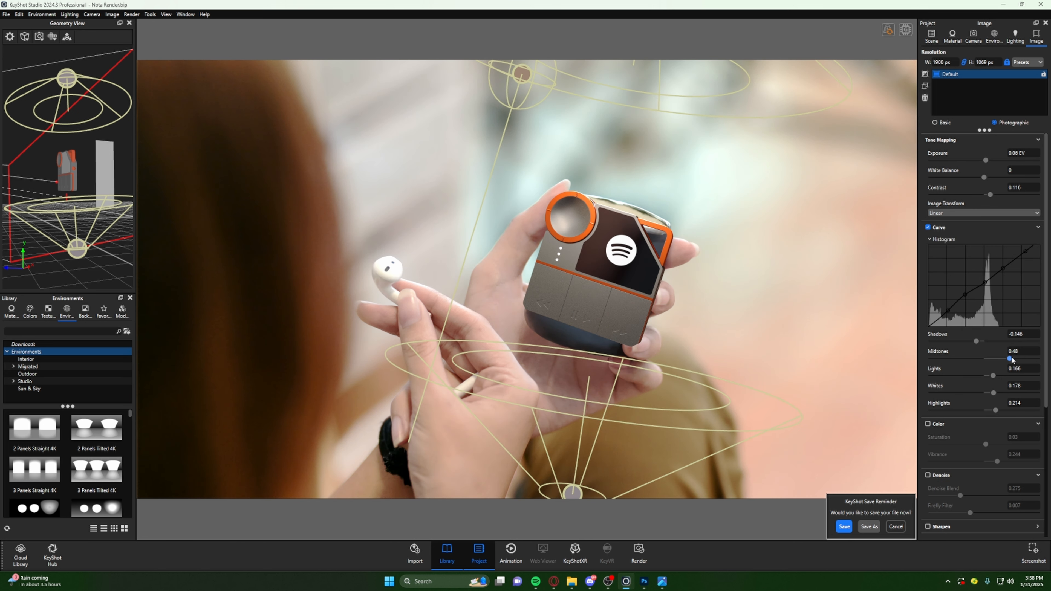
- Adjust the image curve to shadows -0.346, midtones 0.054 and lights 0.184
left_click_drag(1009, 359, 959, 344)
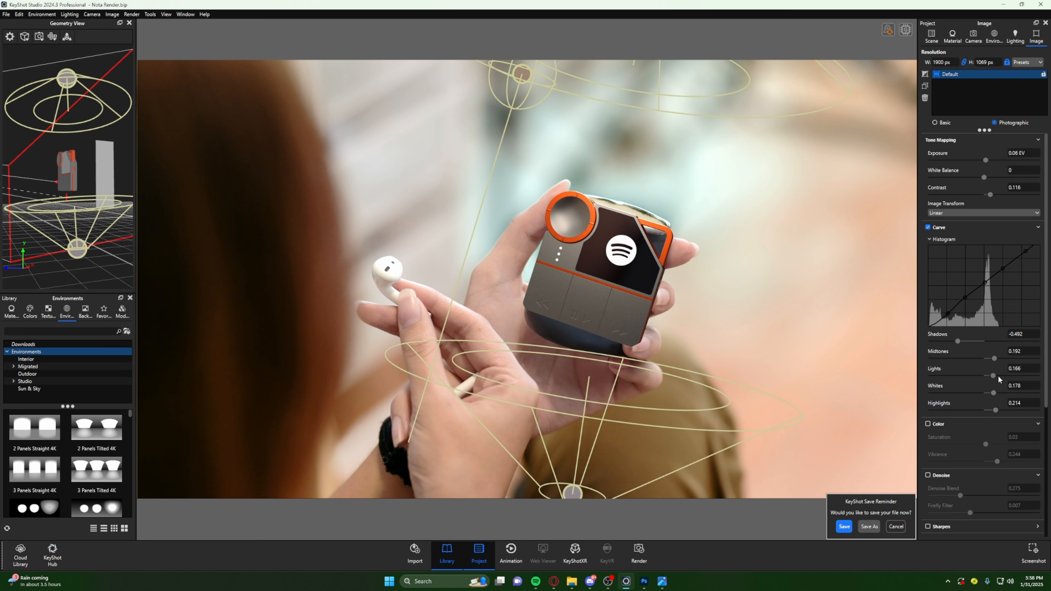
mouse_move(993, 375)
left_mouse_down()
mouse_move(985, 359)
mouse_move(977, 376)
mouse_move(988, 380)
left_mouse_up()
left_click_drag(957, 341, 965, 346)
left_click_drag(996, 378, 995, 381)
- Darken the device's orange anodised aluminium material, setting the base color to CD5C00 and the metal color to C95200
double_click(588, 202)
left_click(1022, 108)
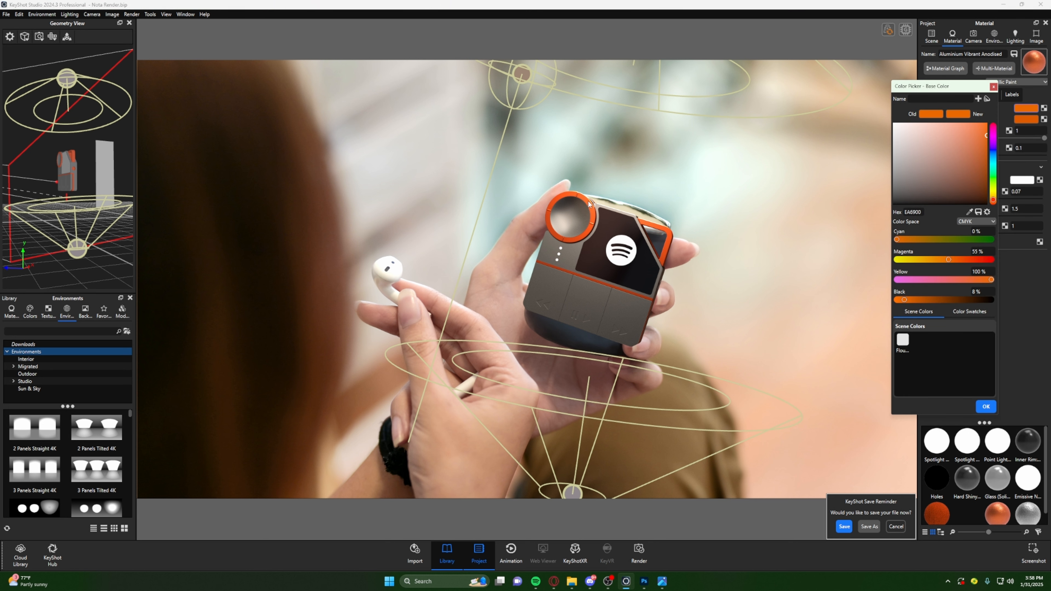
left_click_drag(977, 151, 993, 152)
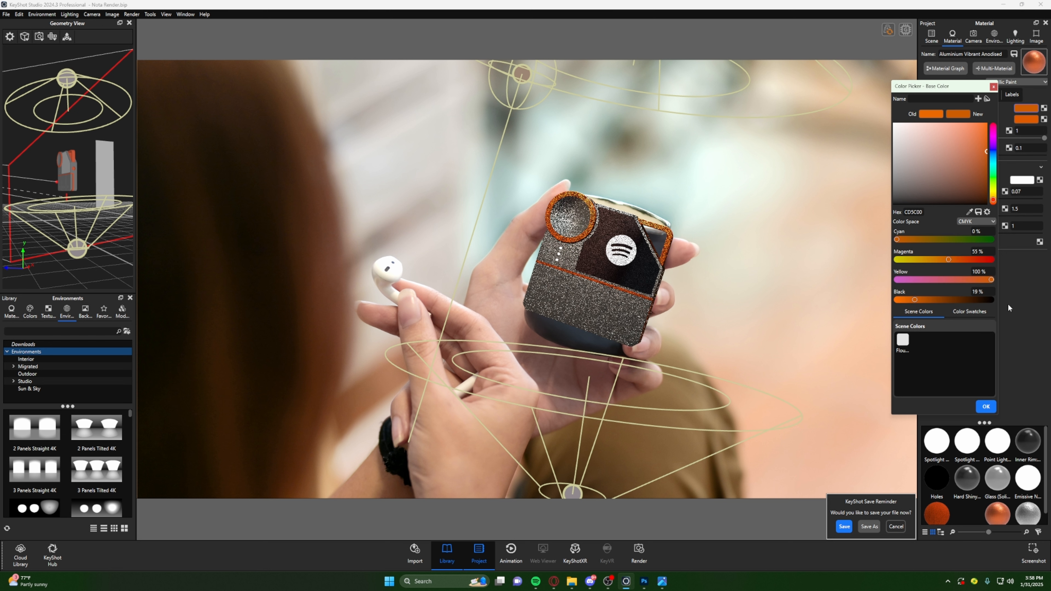
left_click(986, 406)
left_click(1026, 123)
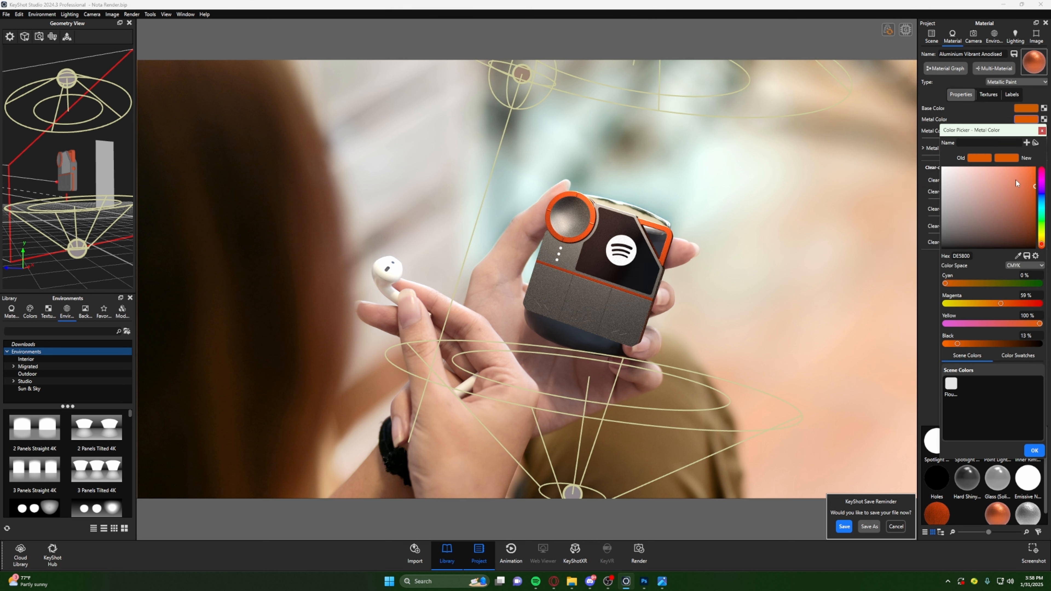
left_click_drag(1034, 187, 1043, 201)
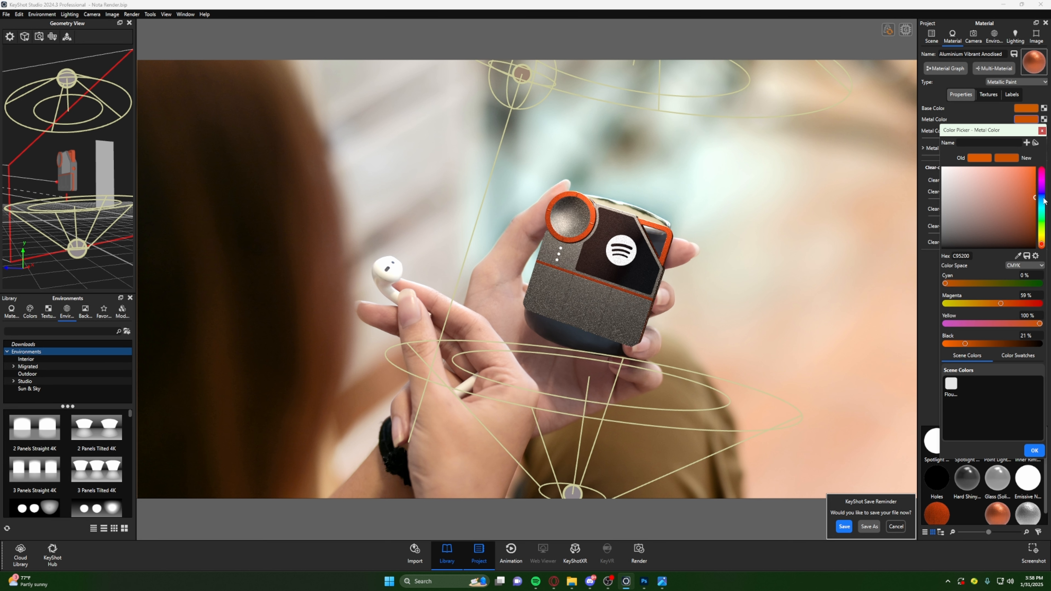
left_click_drag(1033, 199, 1036, 199)
left_click(1034, 451)
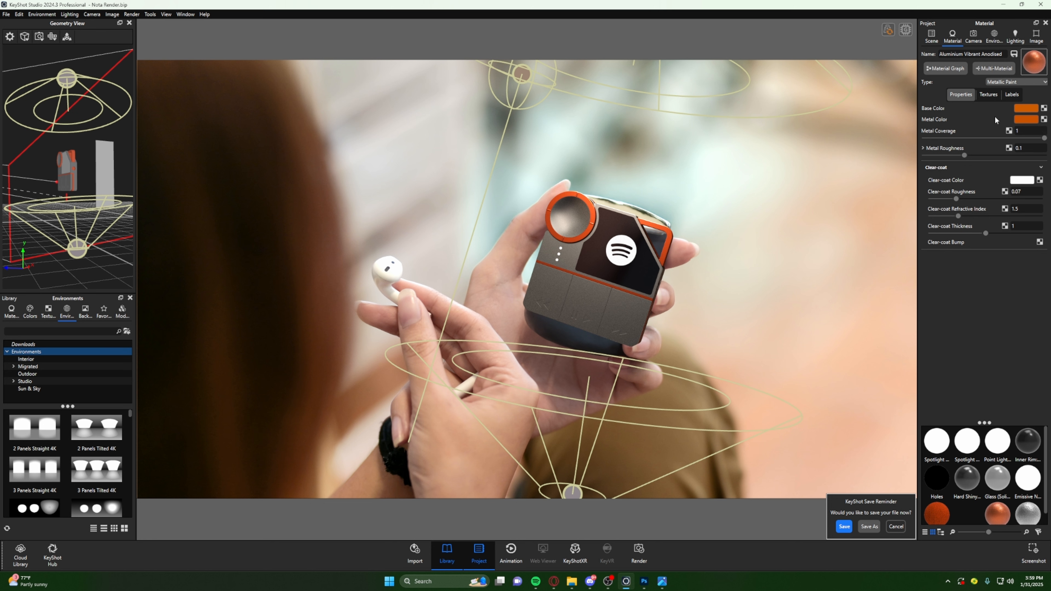
- Enable the color adjustment in the Photographic image style and lower the saturation to about -0.17
left_click(1036, 36)
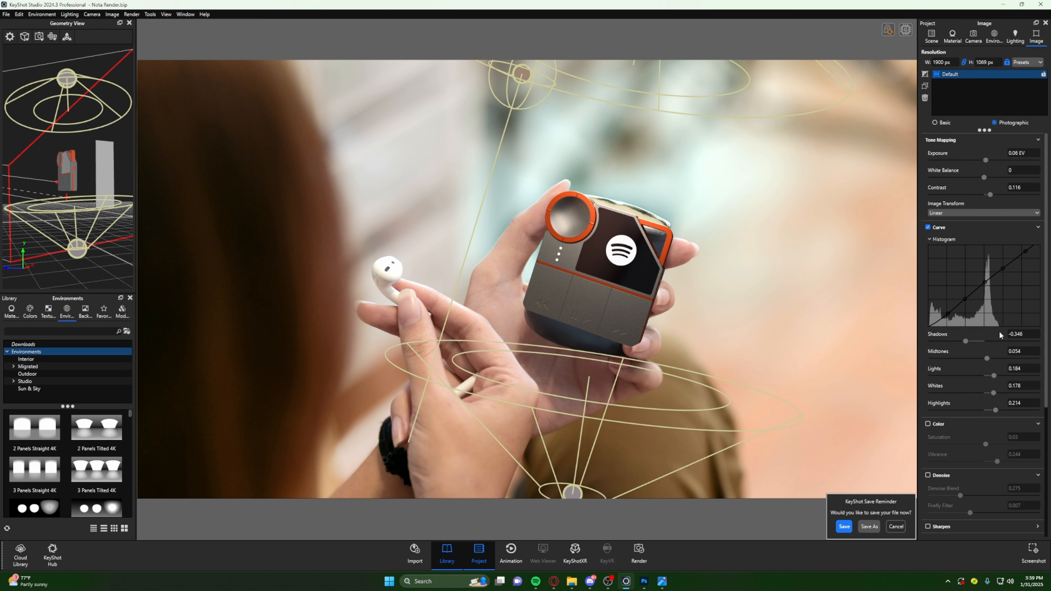
scroll(992, 260, "down", 1)
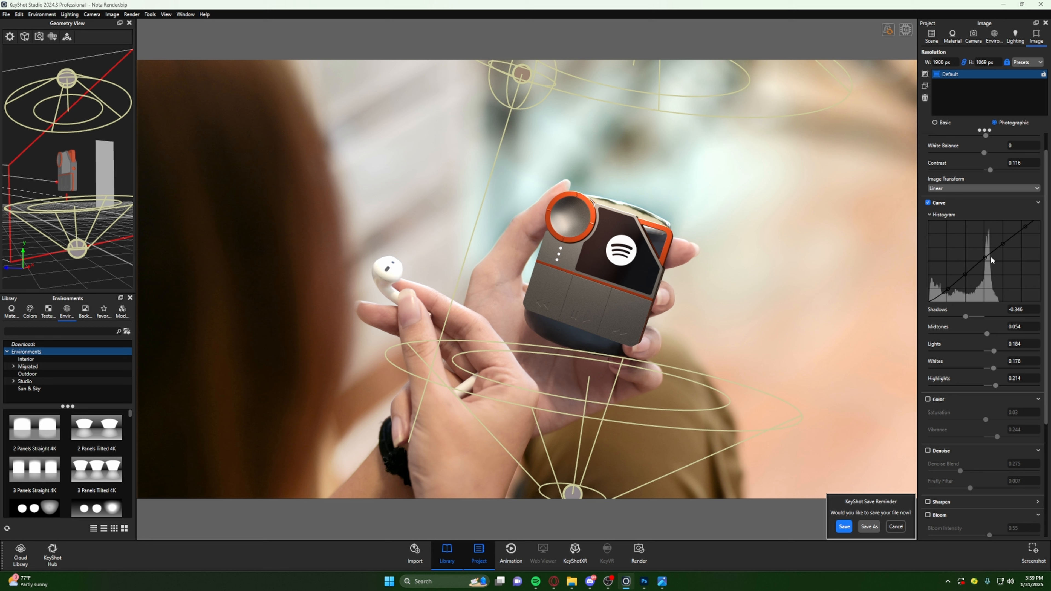
left_click(934, 400)
left_click_drag(985, 419, 948, 420)
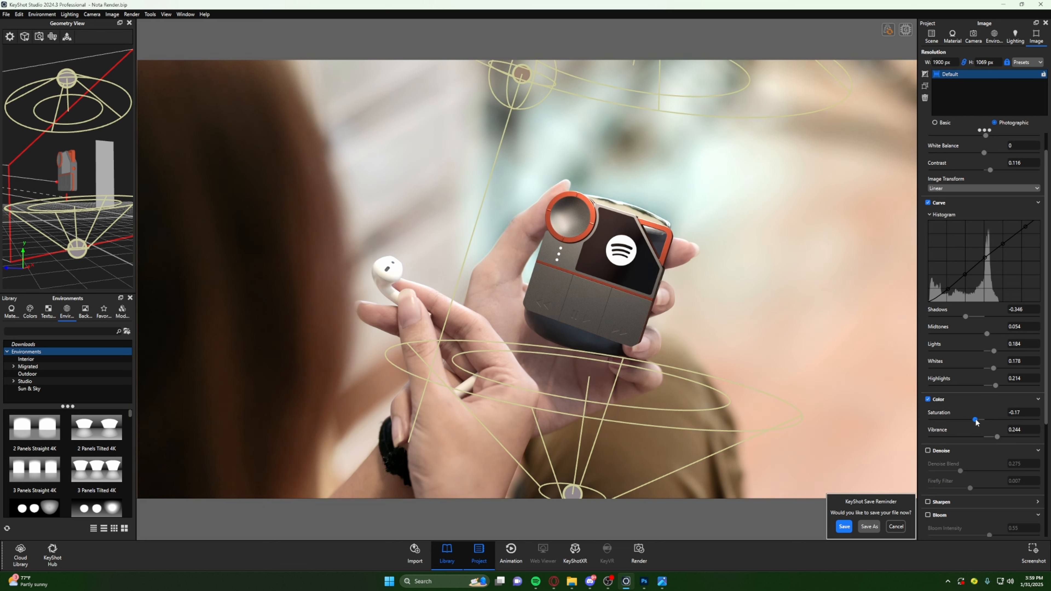
- Fine-tune the saturation and vibrance of the image's color adjustment
mouse_move(964, 420)
left_mouse_down()
mouse_move(990, 425)
mouse_move(982, 424)
left_mouse_up()
left_click_drag(998, 438, 1037, 438)
left_click_drag(982, 419, 998, 444)
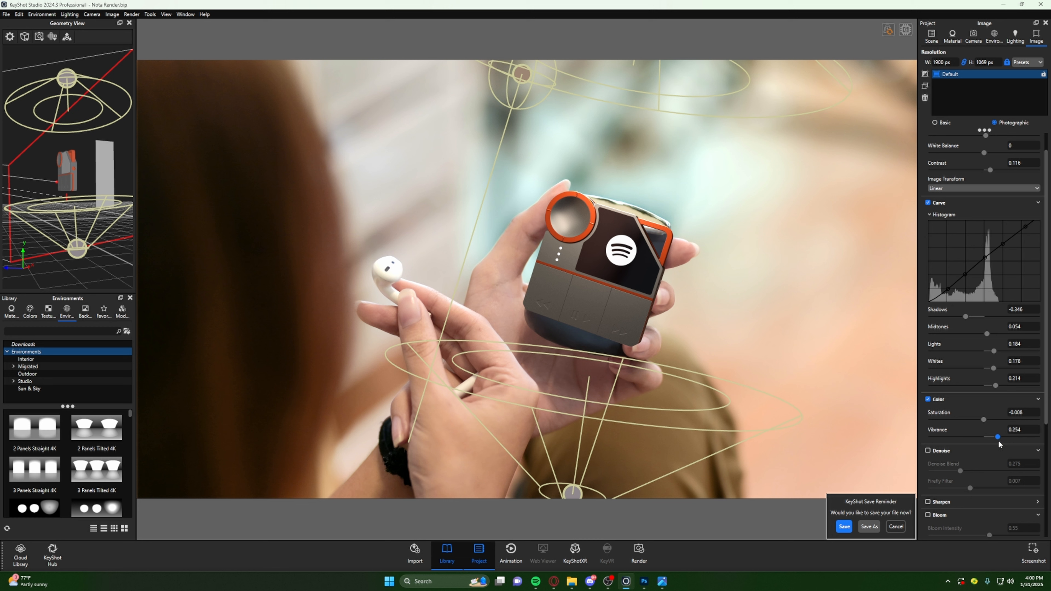
left_click_drag(999, 443, 998, 442)
left_click(1037, 401)
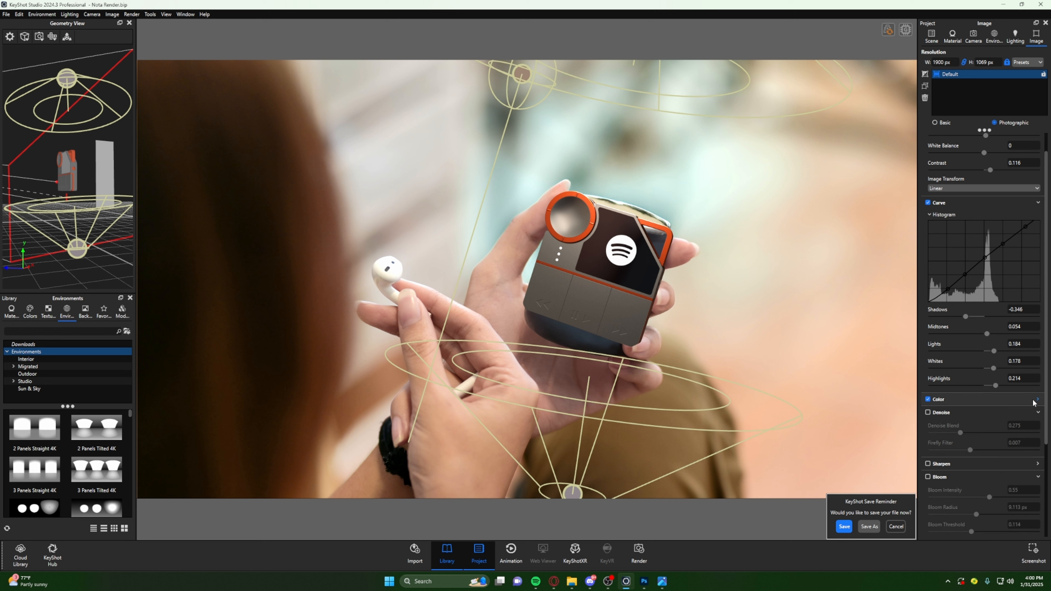
- Enable Denoise for the image and set the denoise blend to 0.1
left_click(928, 413)
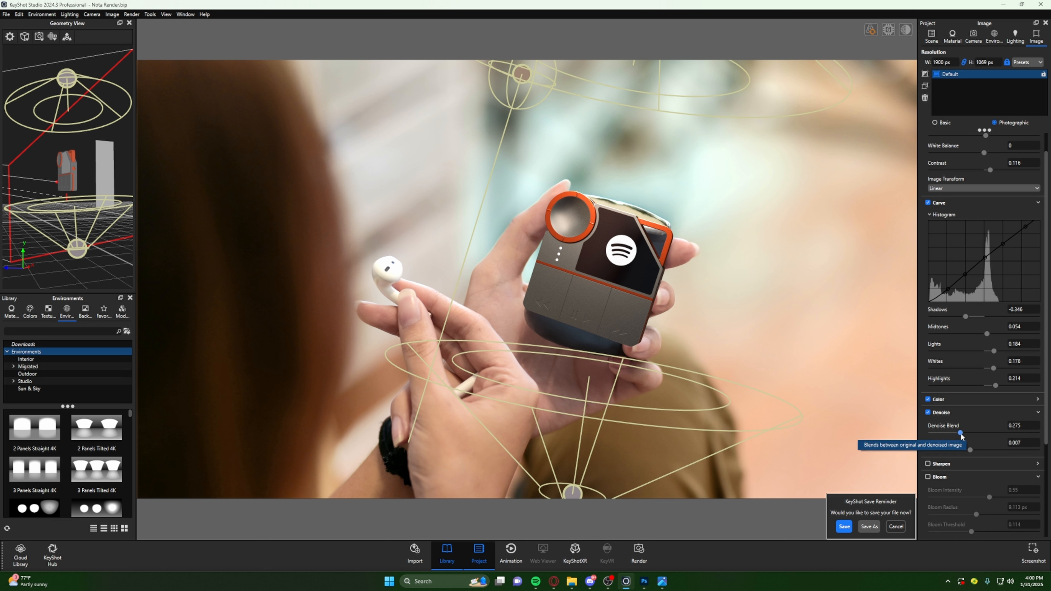
left_click(1012, 426)
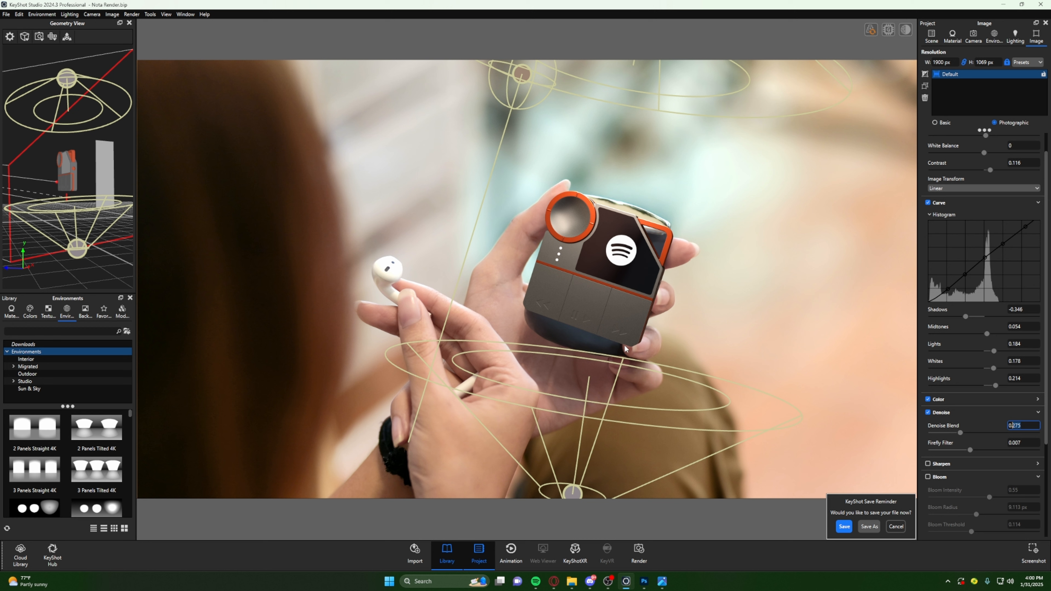
type("0")
key("Return")
left_click(1023, 428)
key("Return")
left_click(1029, 444)
scroll(1025, 451, "down", 2)
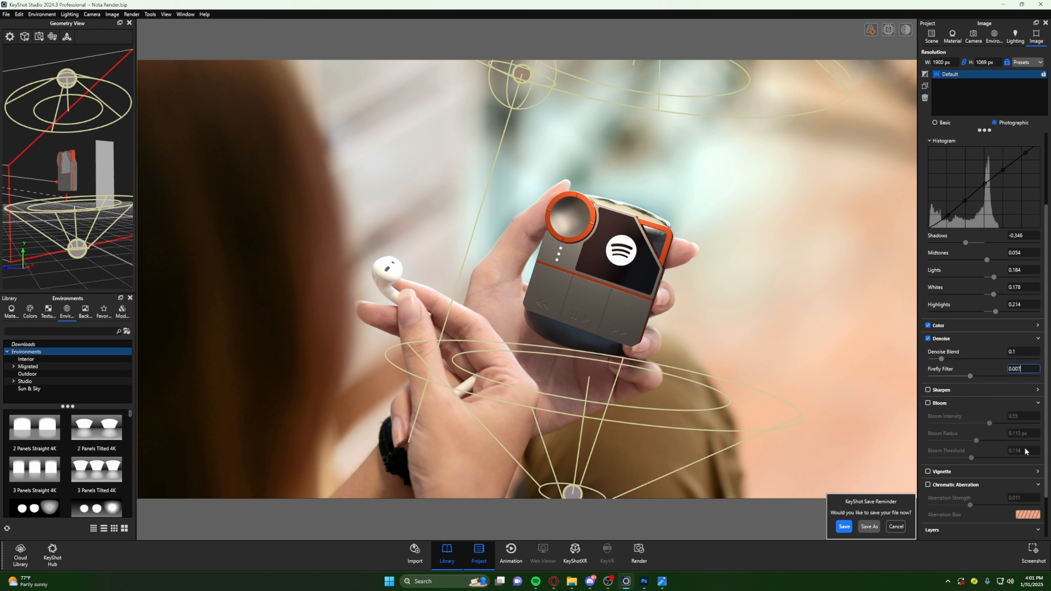
- Try the Sharpen effect on the render and turn it off again
left_click(950, 392)
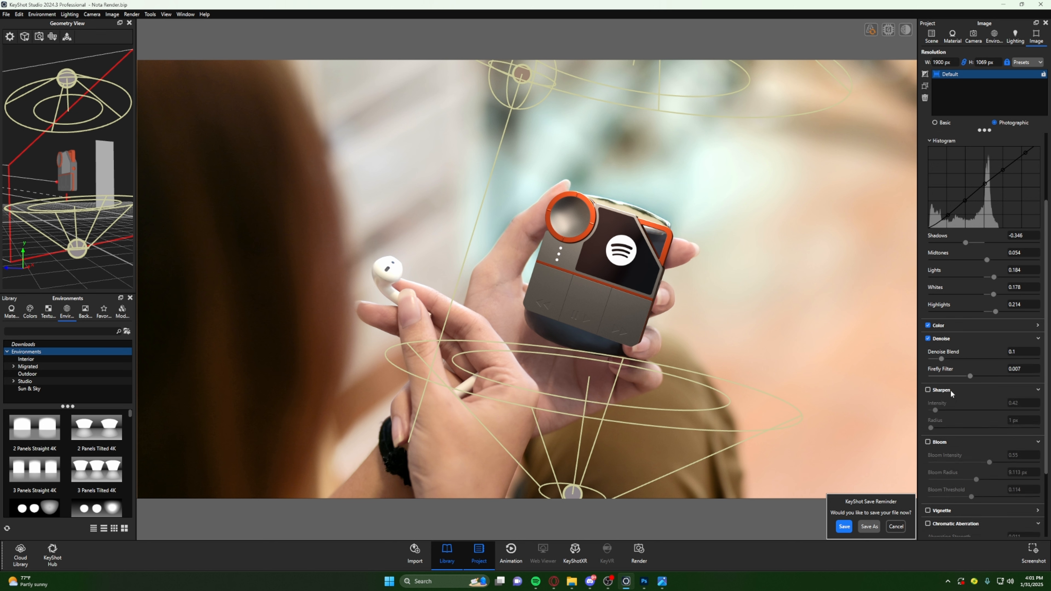
left_click(928, 390)
left_click(928, 390)
scroll(960, 397, "down", 3)
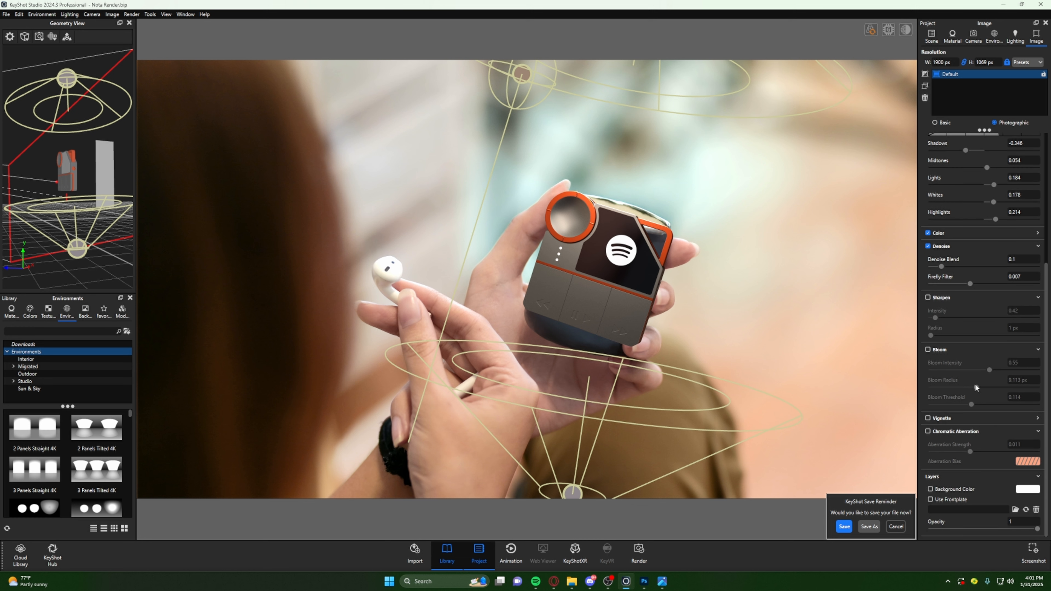
left_click(965, 298)
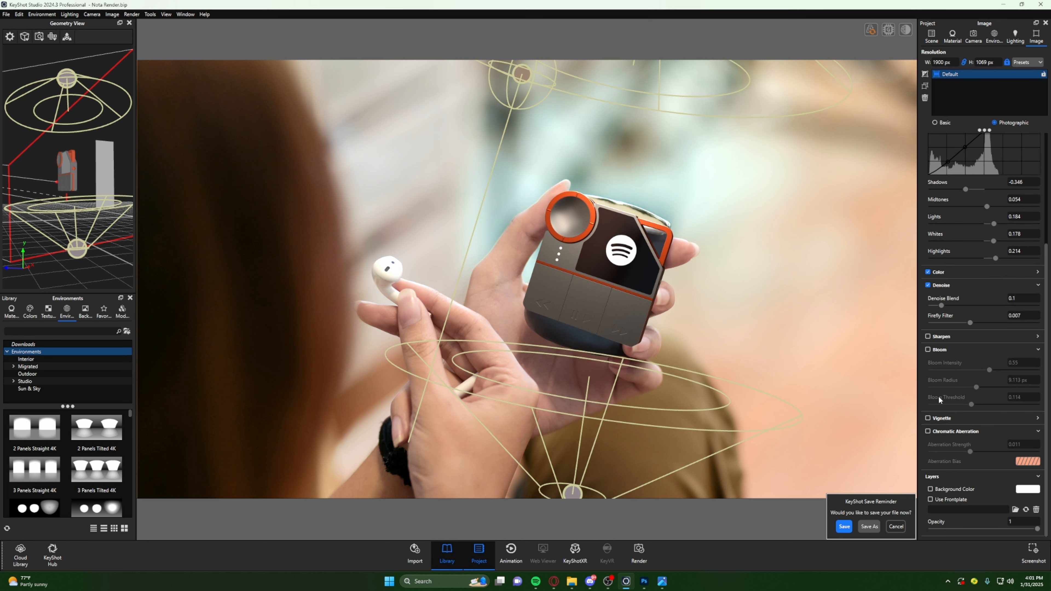
- Enable the Bloom effect and bring the device's orange-ringed dial up close in the render view
left_click(939, 349)
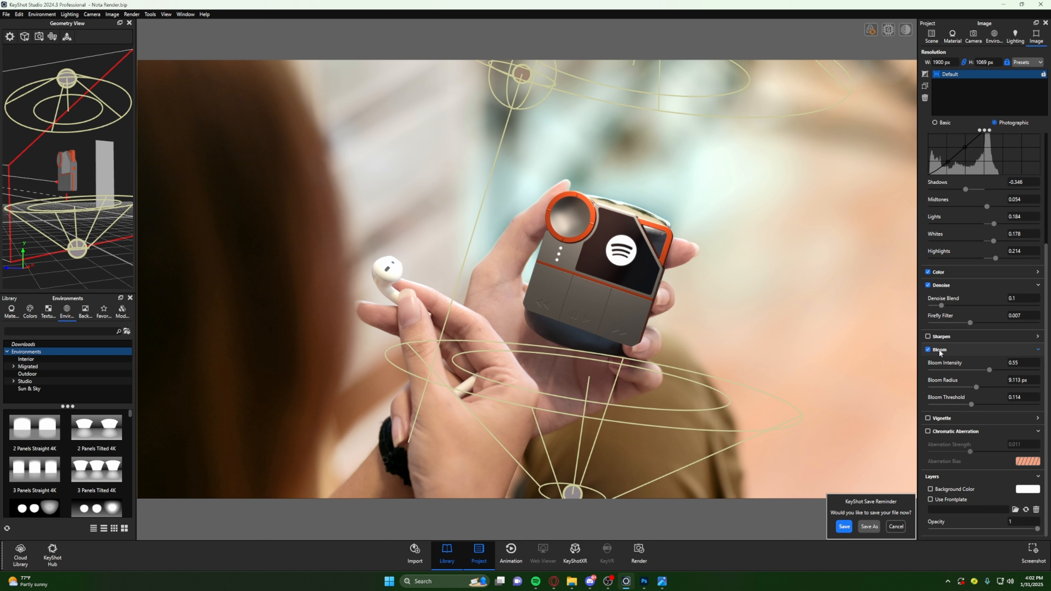
left_click(976, 42)
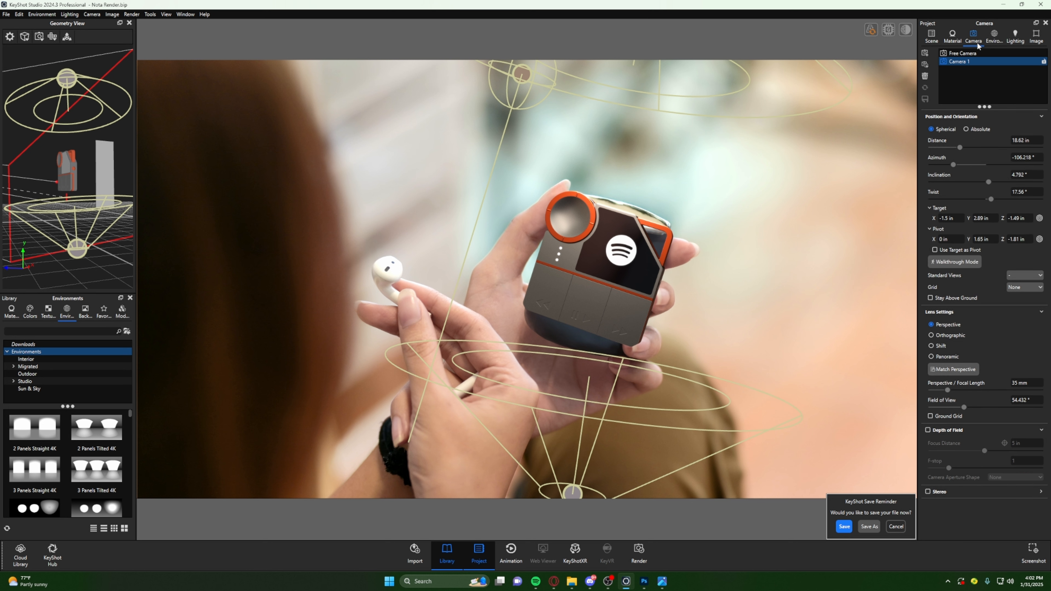
left_click(1015, 37)
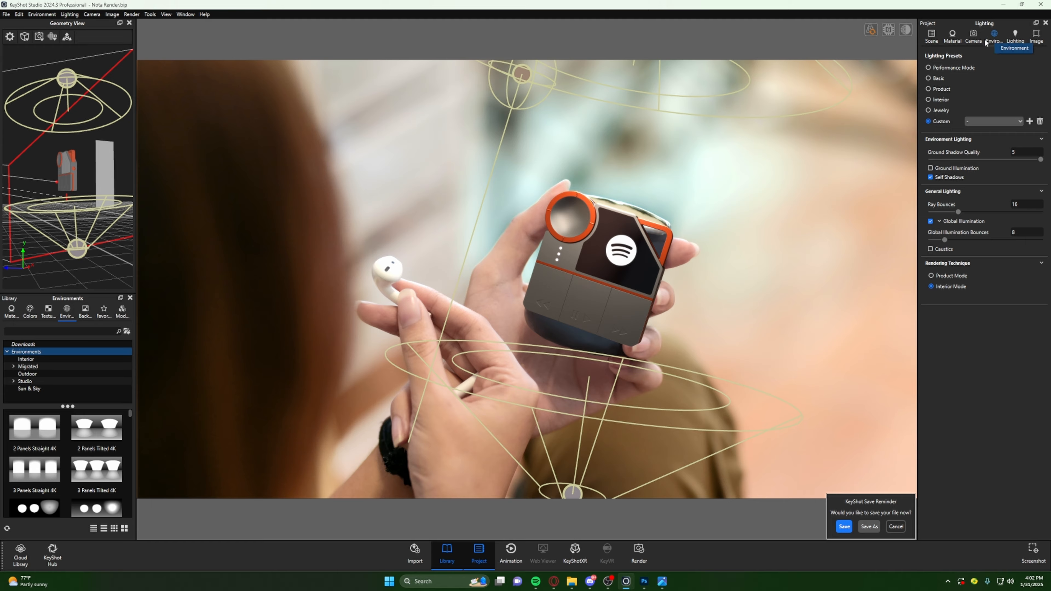
left_click(974, 38)
left_click(1029, 41)
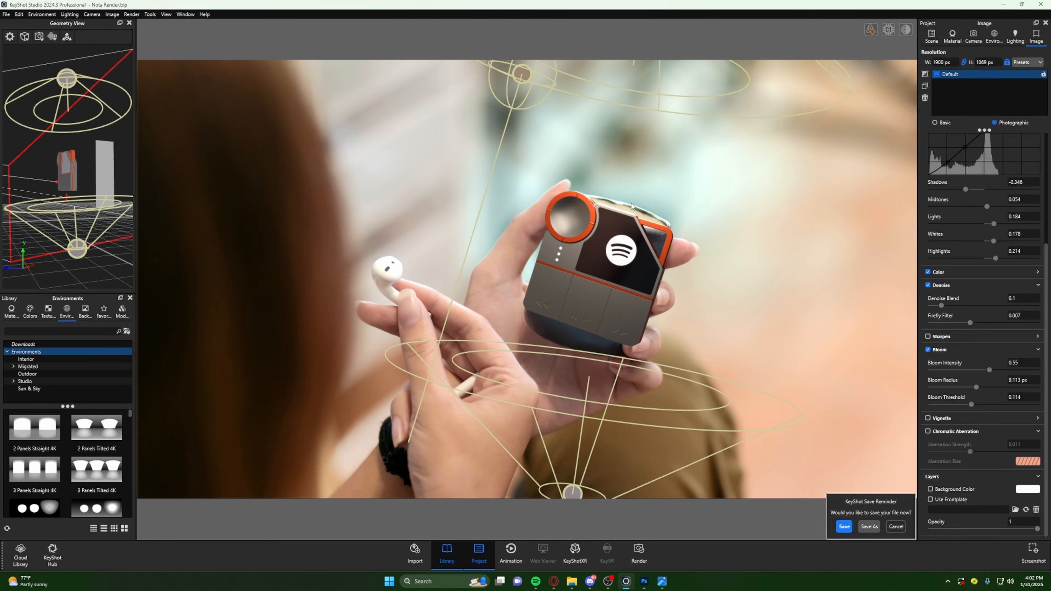
scroll(643, 219, "down", 5)
scroll(642, 219, "up", 10)
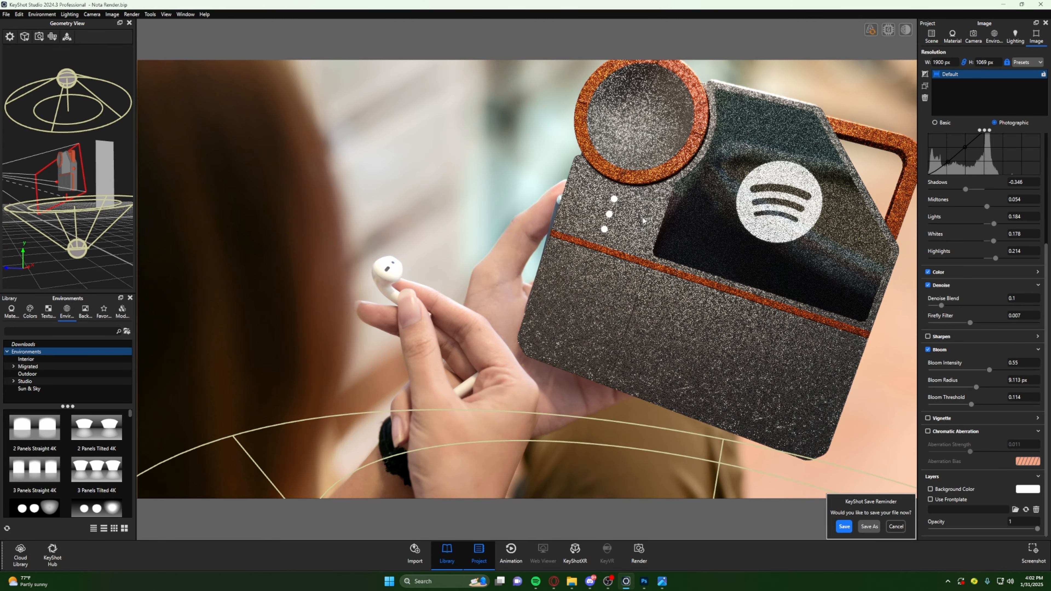
scroll(643, 219, "up", 10)
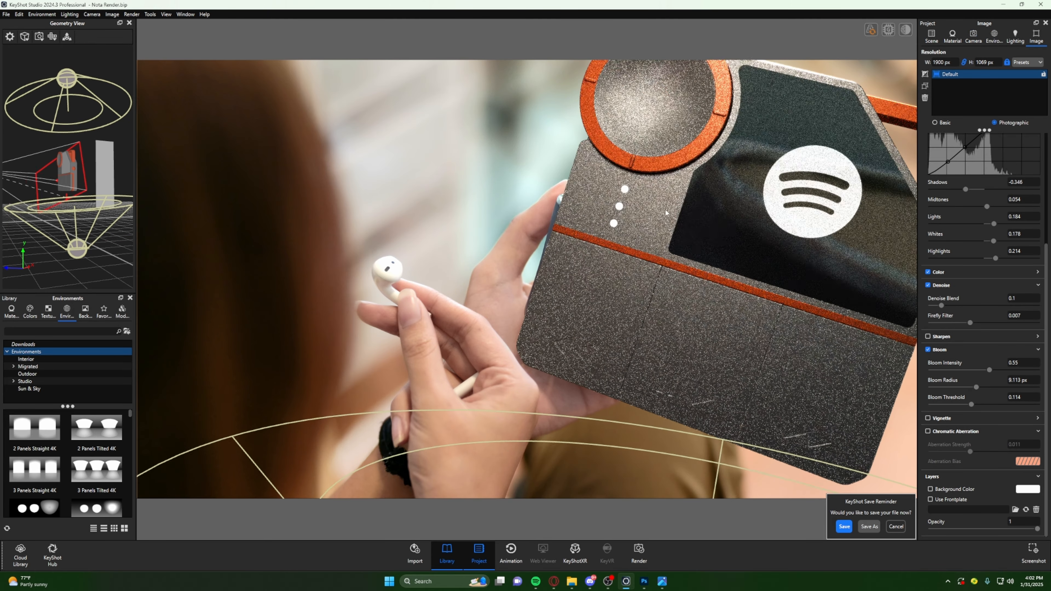
left_click_drag(741, 225, 418, 228)
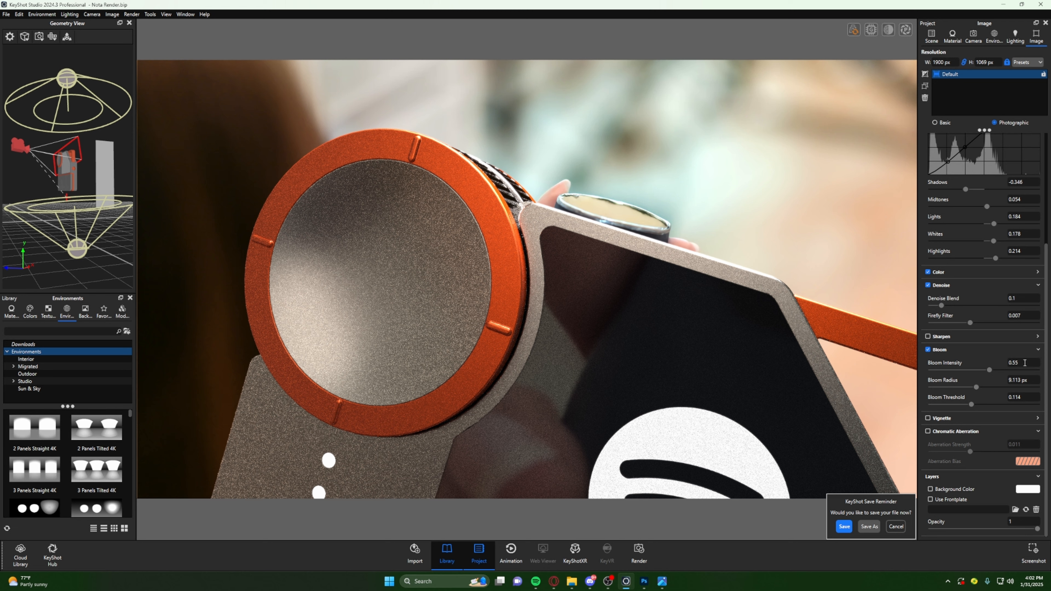
- Exaggerate the bloom with an intensity of 1 and a radius of 100 px
double_click(1024, 362)
type("1")
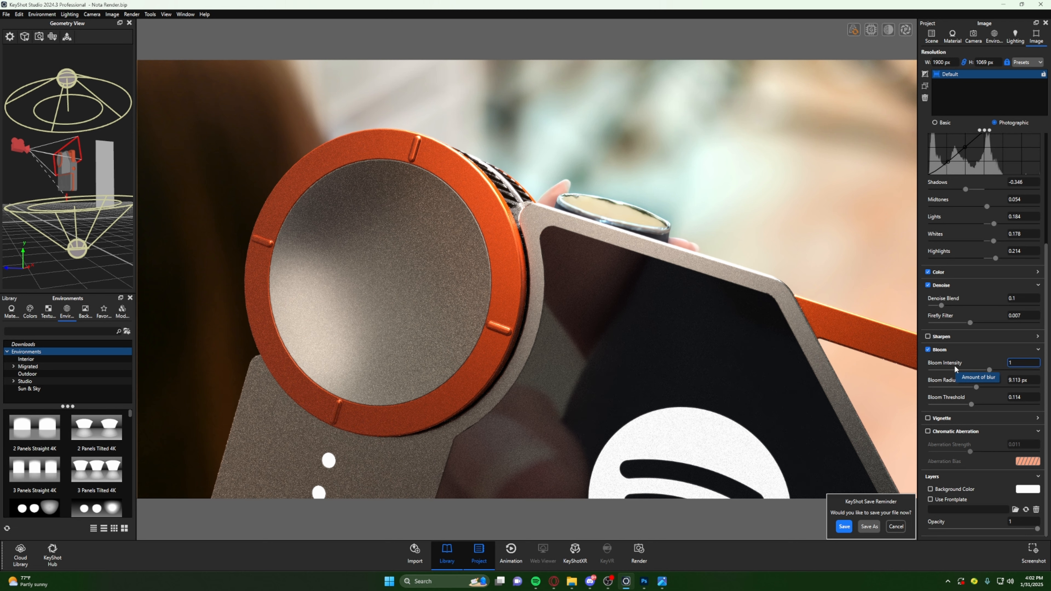
key("Return")
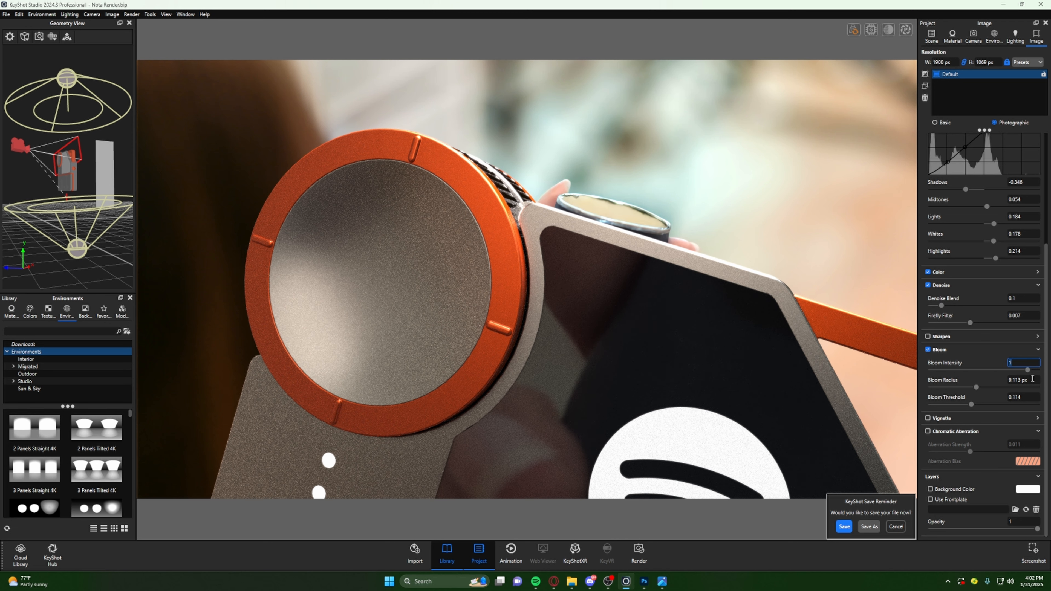
double_click(1032, 379)
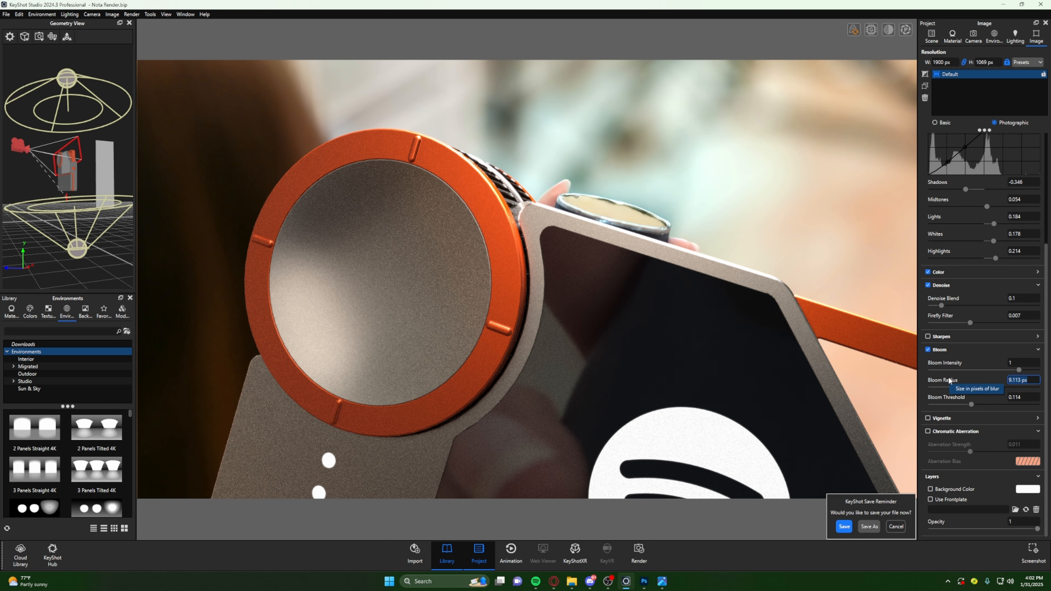
type("100")
key("Return")
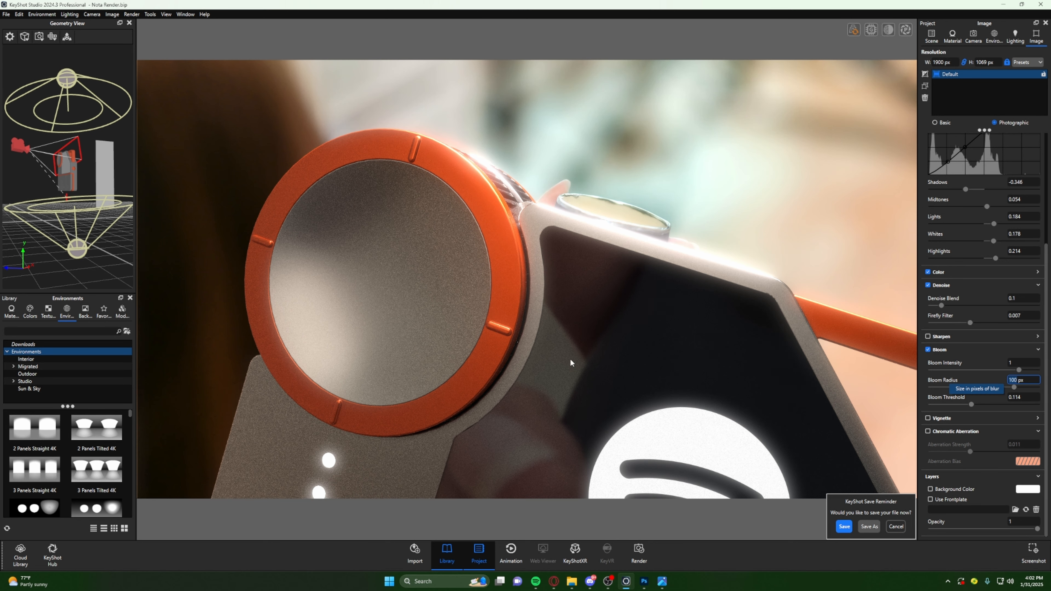
- Check the bloom on the whole device from further out and restore the saved Camera 1 view
scroll(592, 298, "down", 5)
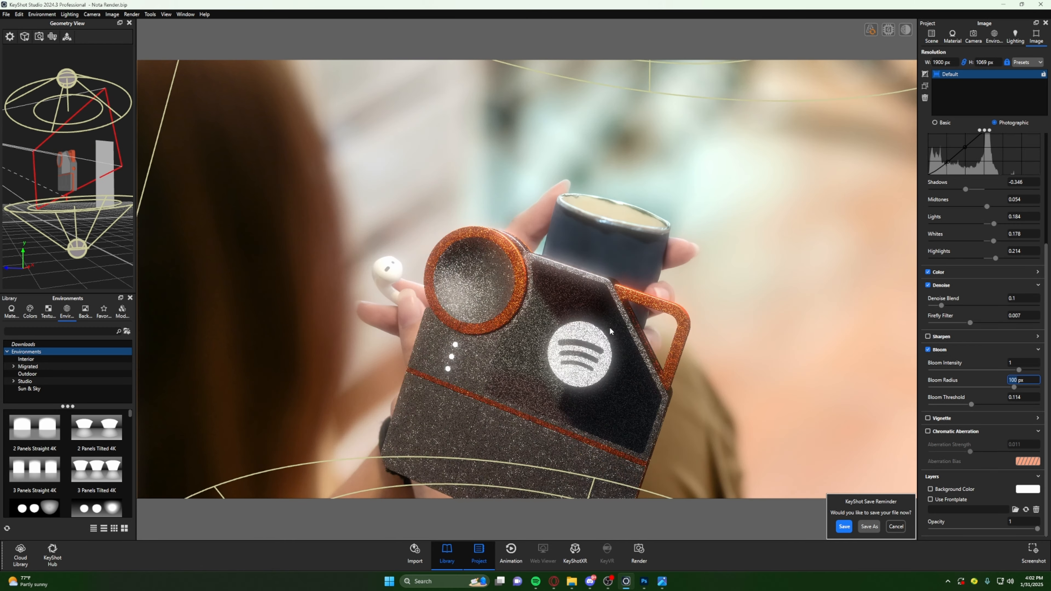
left_click_drag(609, 332, 698, 233)
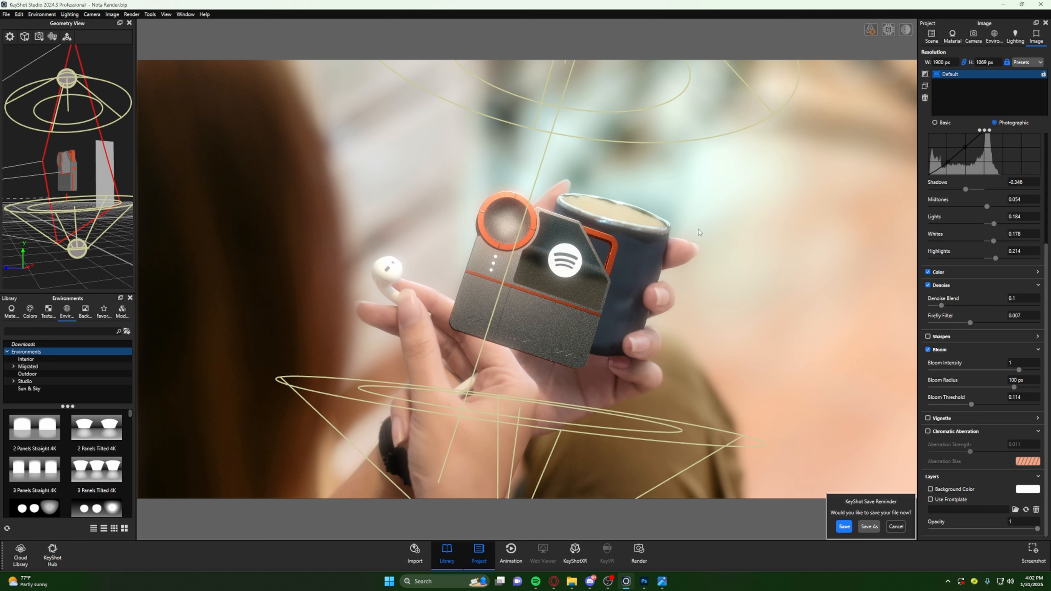
left_click_drag(585, 246, 550, 273)
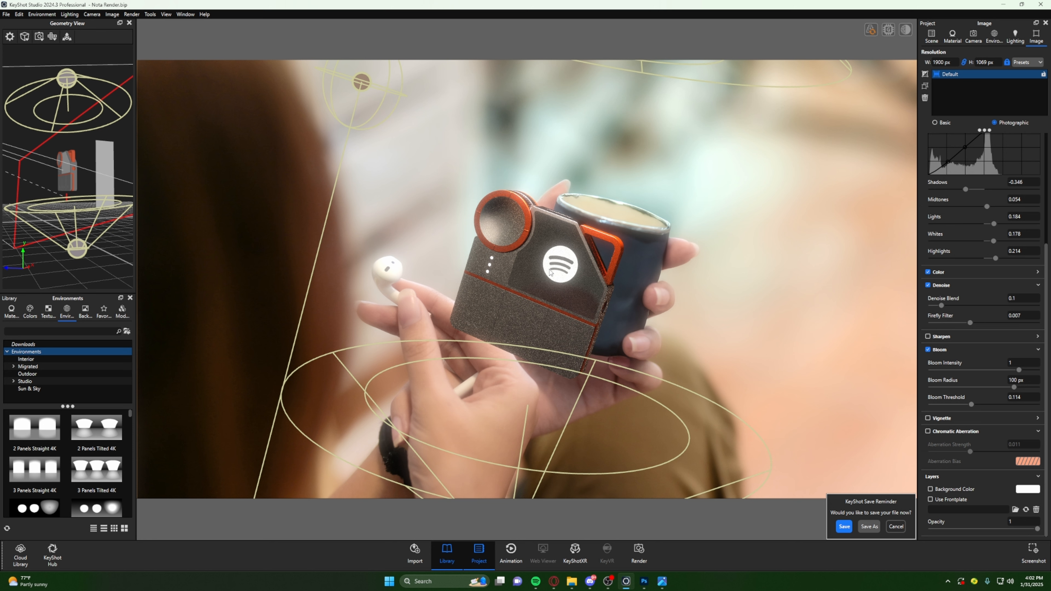
left_click(973, 35)
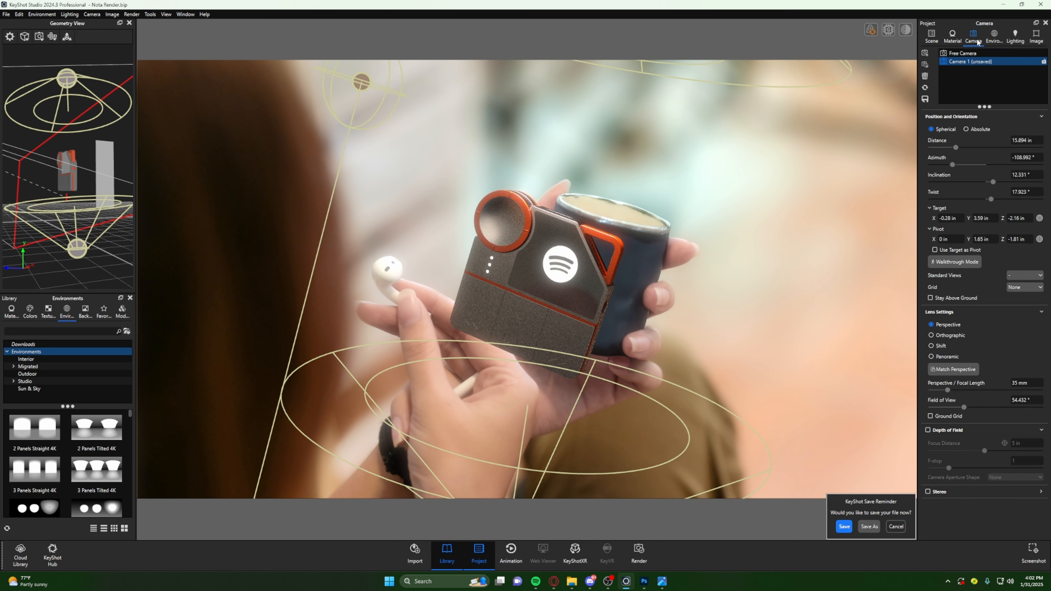
left_click(977, 61)
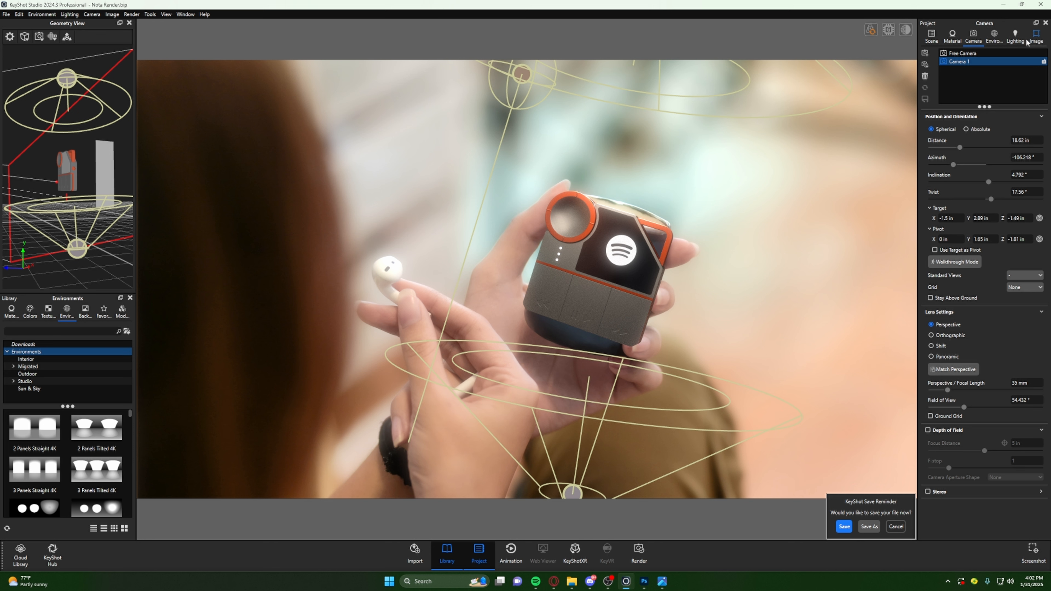
- Tone the bloom down to an intensity of 0.5 and a radius of 12 px
left_click(1036, 36)
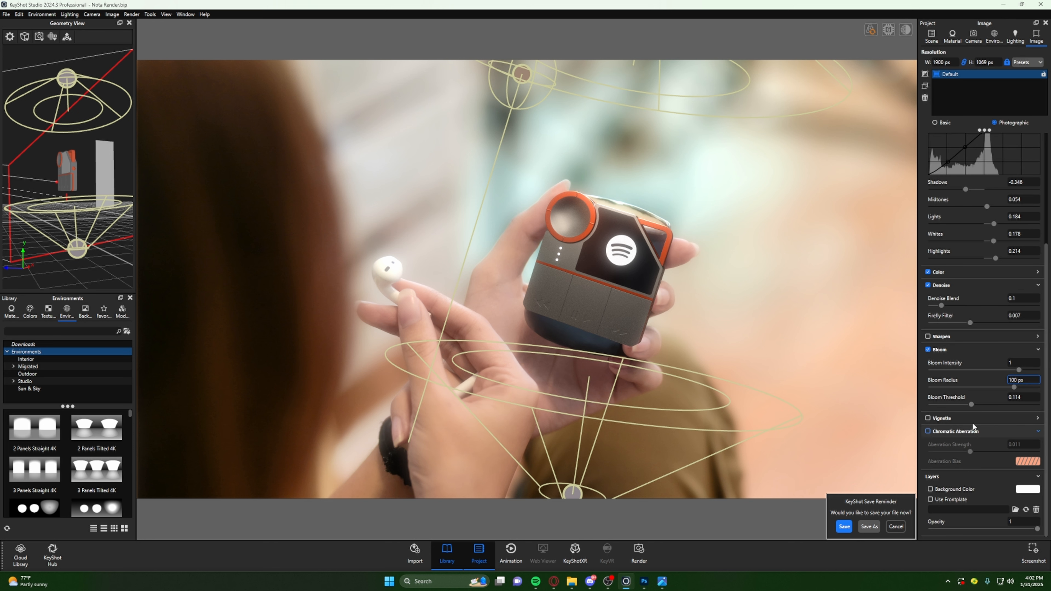
left_click_drag(1032, 381, 1003, 366)
key("Return")
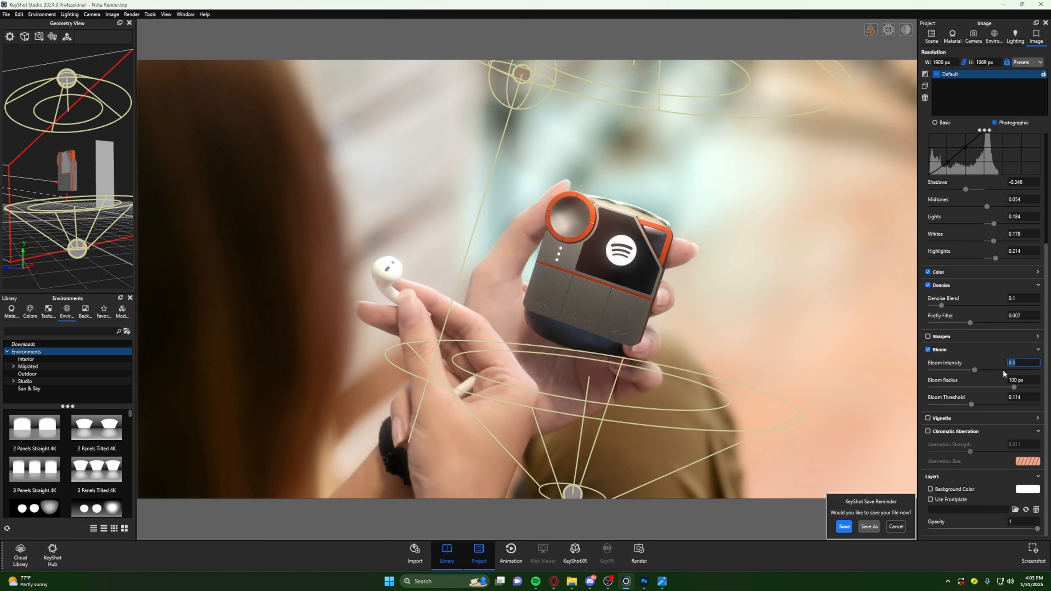
left_click_drag(1030, 378, 984, 377)
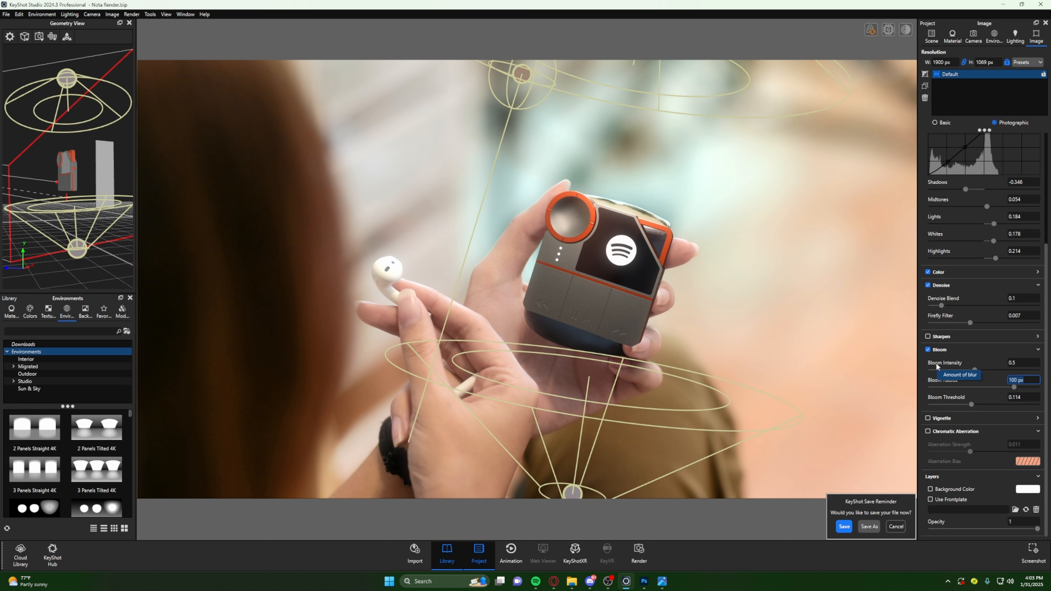
type("12")
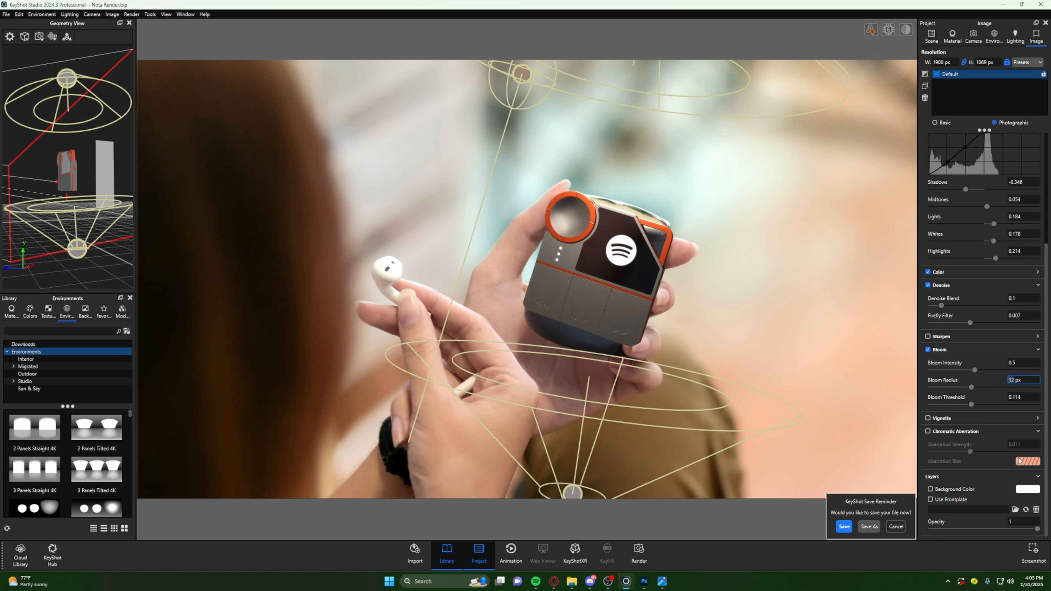
- Set the bloom threshold to 0.025 and lower the bloom intensity to 0.4
scroll(1026, 382, "up", 3)
left_click(1033, 400)
mouse_move(974, 406)
left_mouse_down()
mouse_move(938, 403)
mouse_move(994, 408)
mouse_move(967, 405)
mouse_move(984, 411)
left_mouse_up()
left_click(1014, 380)
double_click(1011, 380)
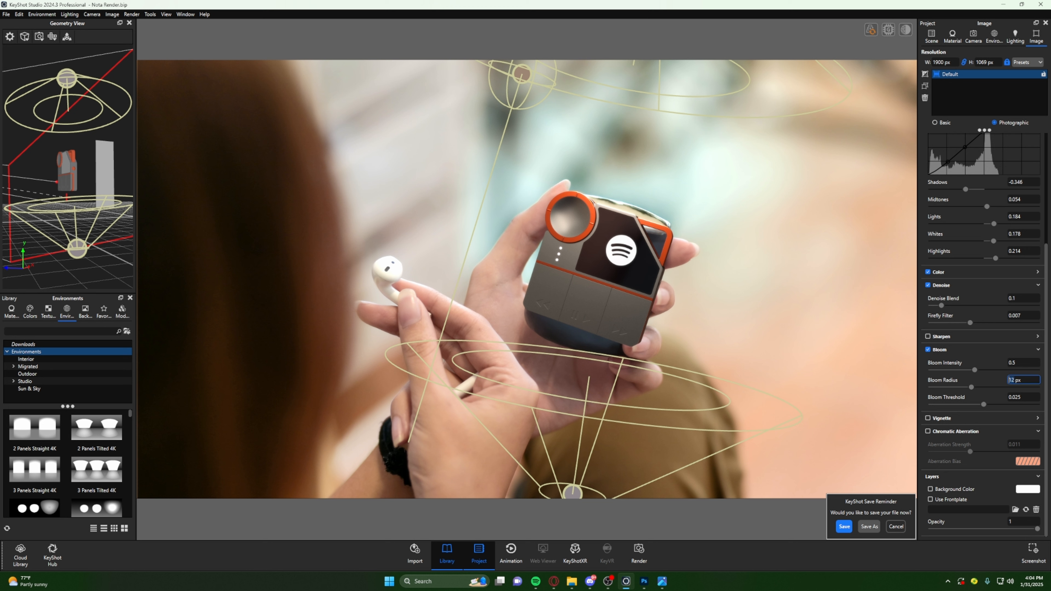
left_click(1023, 362)
key("BackSpace")
type("4")
key("Return")
- Enable Chromatic Aberration, view the device's dial up close and set the aberration strength to 1
left_click(928, 432)
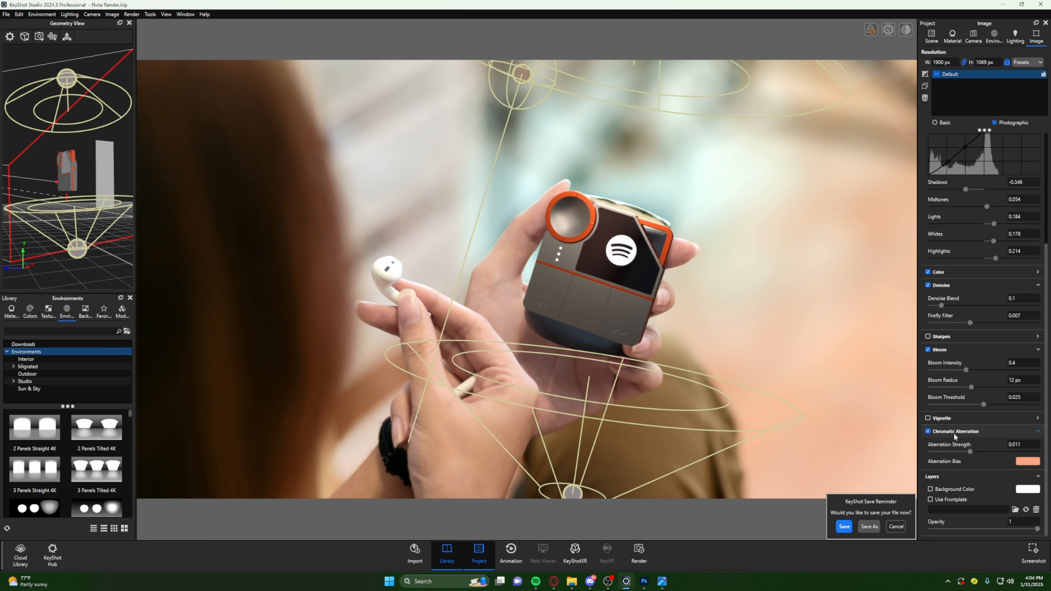
left_click_drag(618, 254, 485, 277)
middle_click_drag(486, 277, 436, 334)
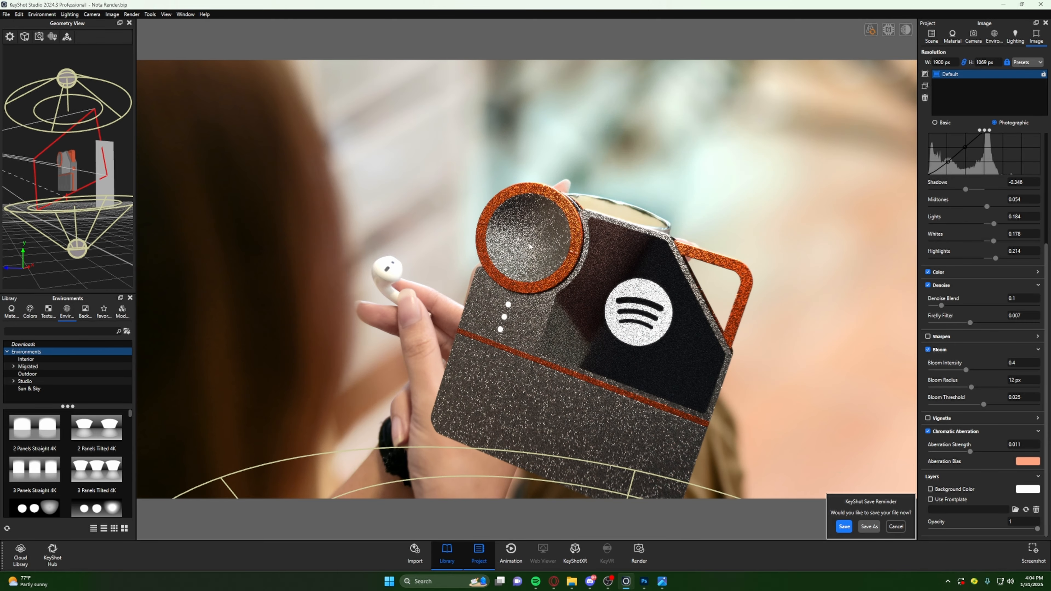
scroll(608, 184, "up", 8)
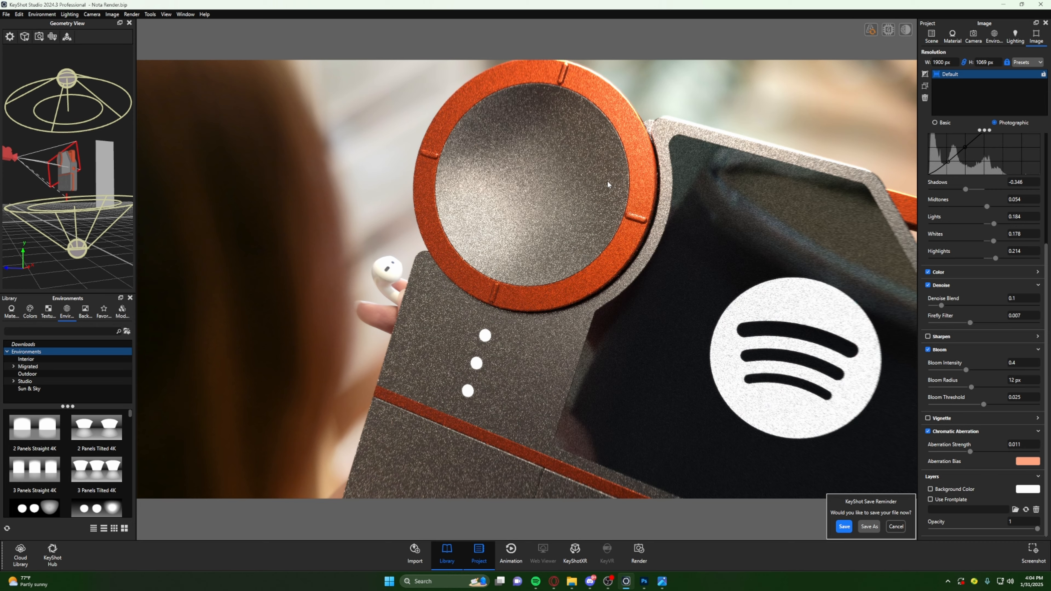
left_click_drag(608, 182, 706, 246)
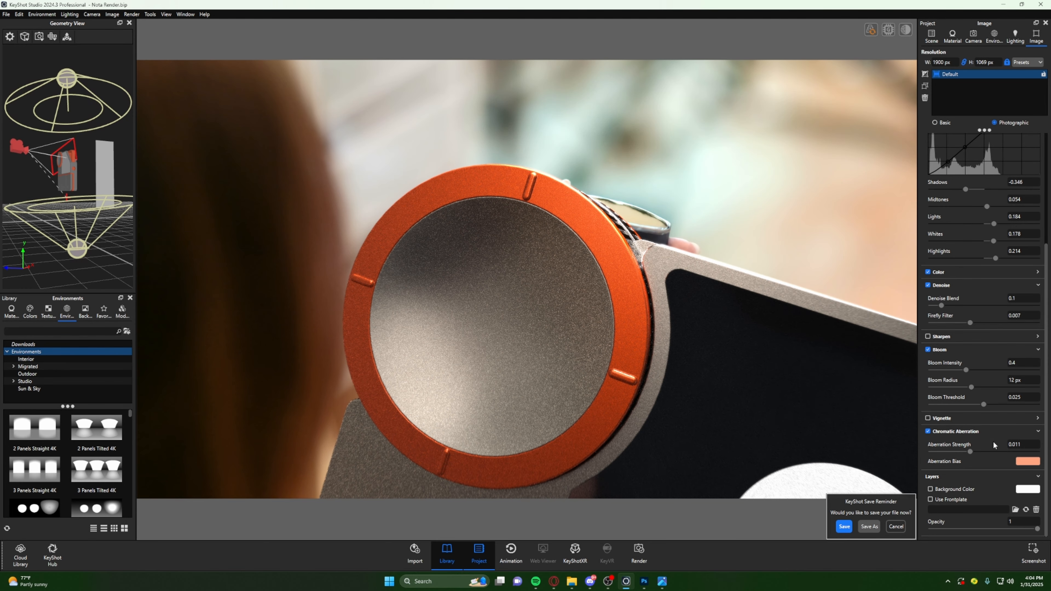
left_click(1020, 444)
type("1")
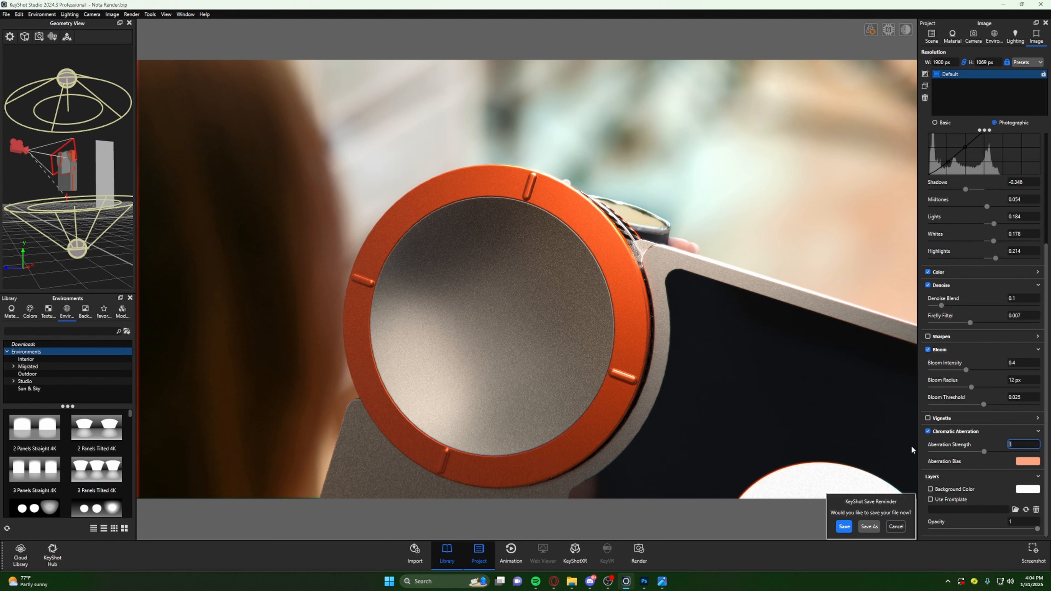
- Compare the close-up render with chromatic aberration off and on, leaving the effect enabled
left_click(929, 431)
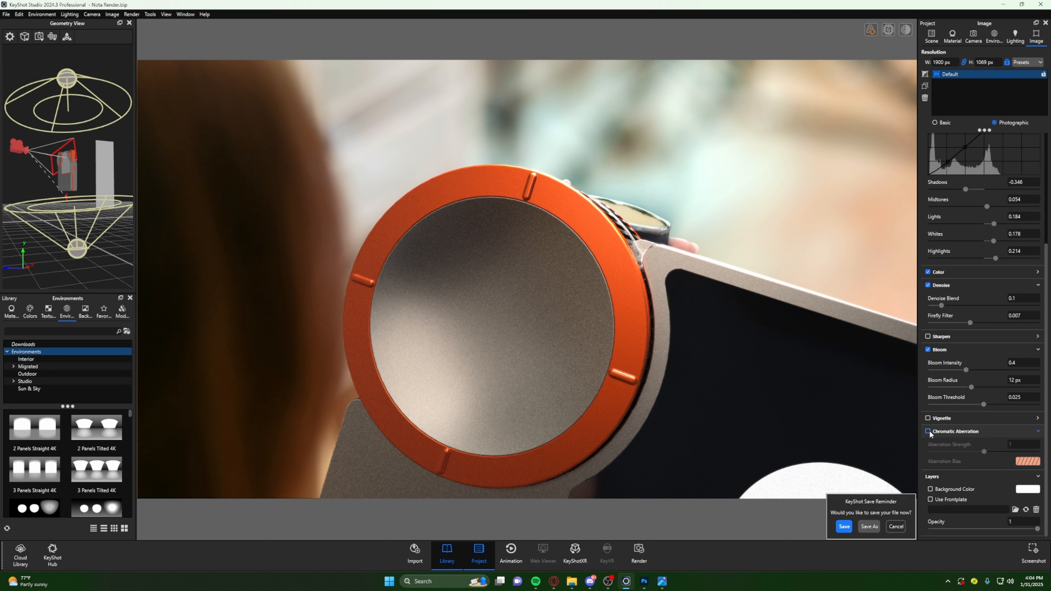
left_click(929, 431)
left_click(928, 431)
left_click(928, 431)
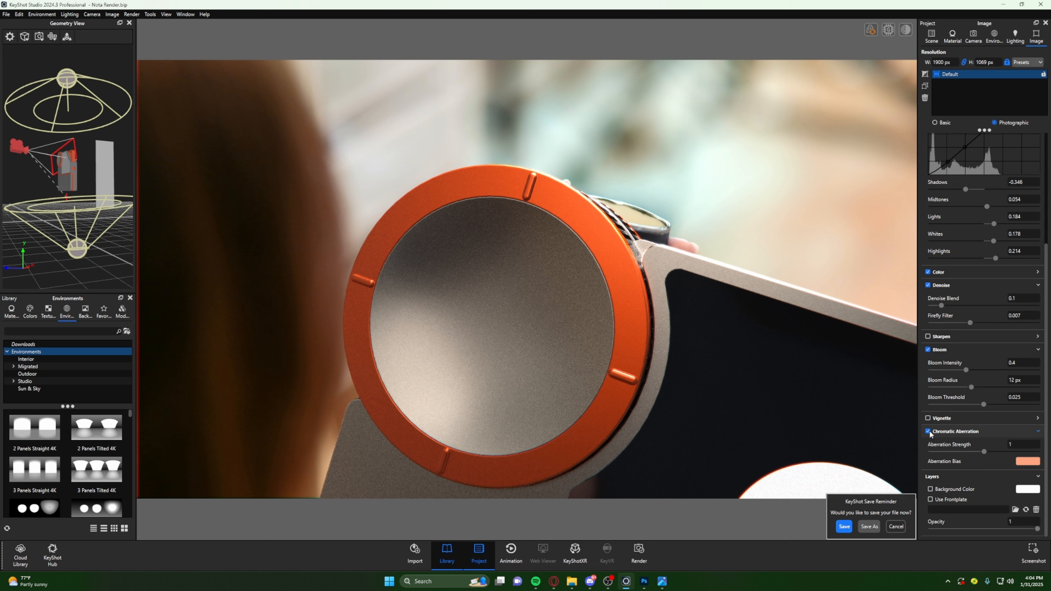
left_click(928, 432)
left_click(930, 431)
left_click(929, 431)
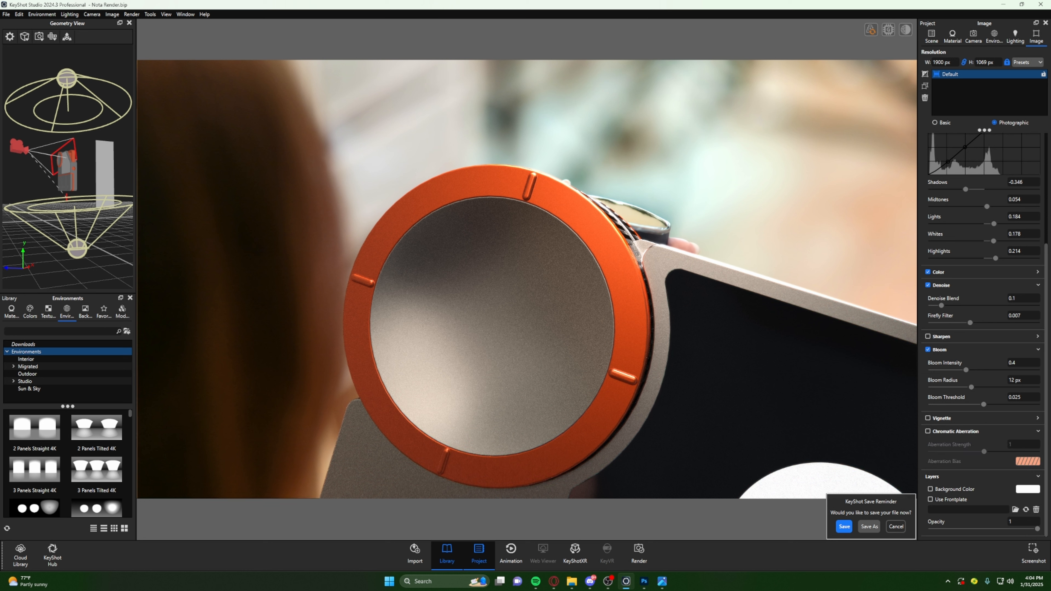
left_click(929, 431)
- Set the chromatic aberration bias color to pure blue (0000FF)
left_click(1028, 461)
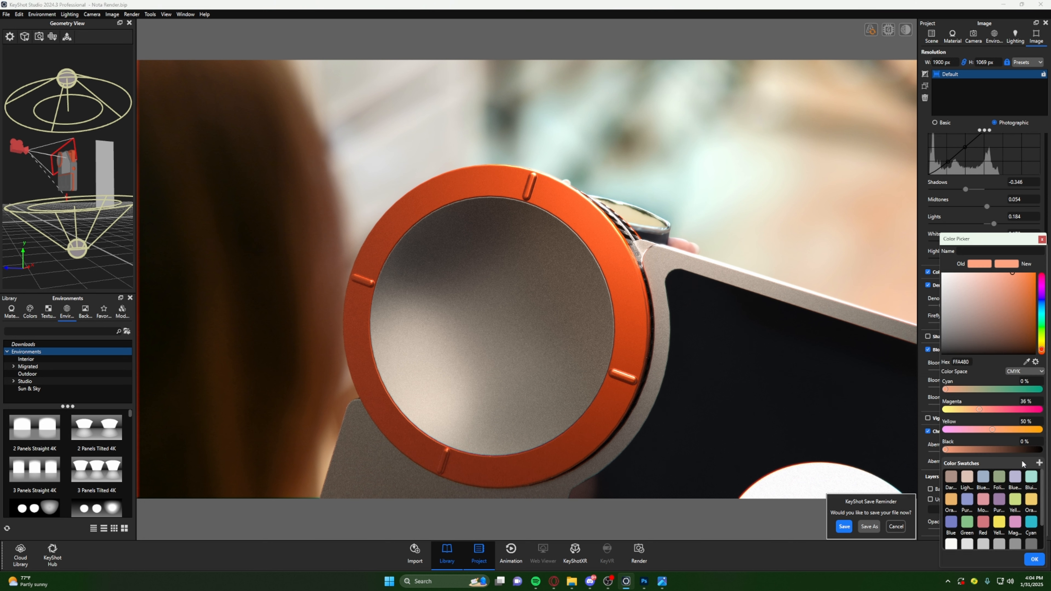
left_click(1041, 302)
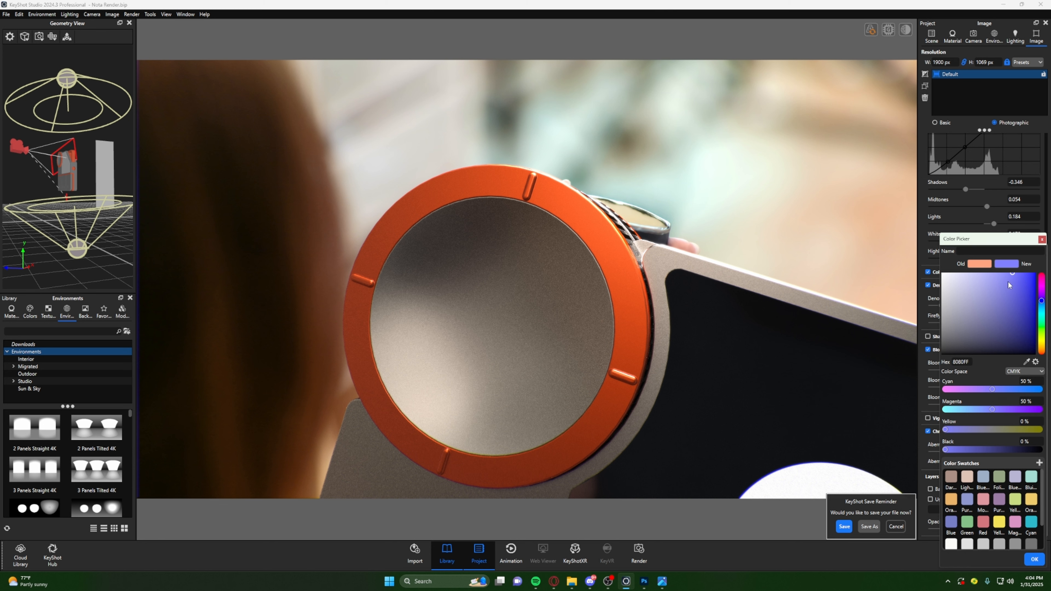
left_click_drag(1012, 274, 1036, 273)
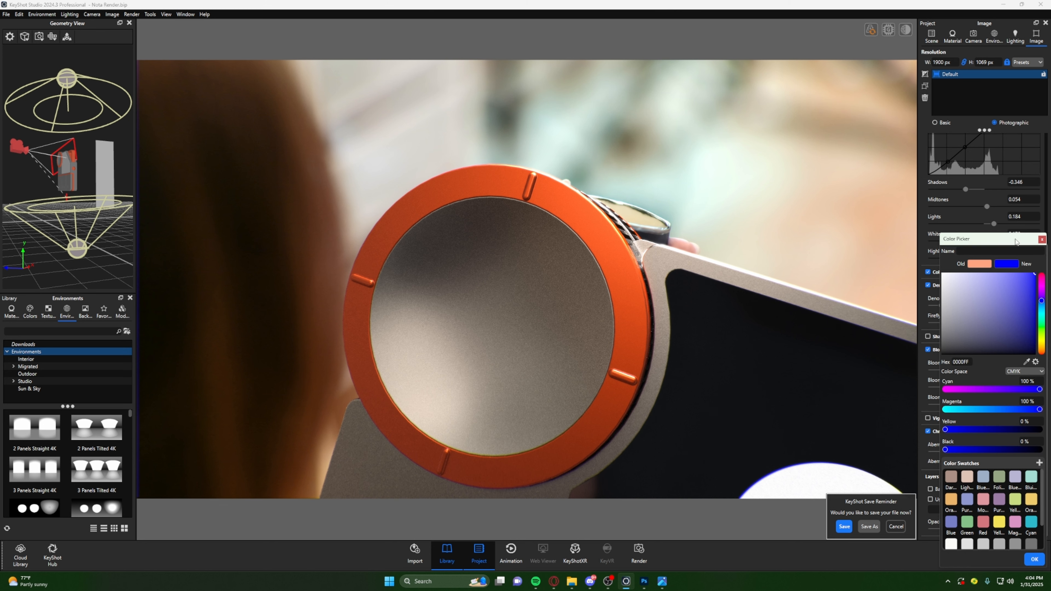
left_click(1034, 558)
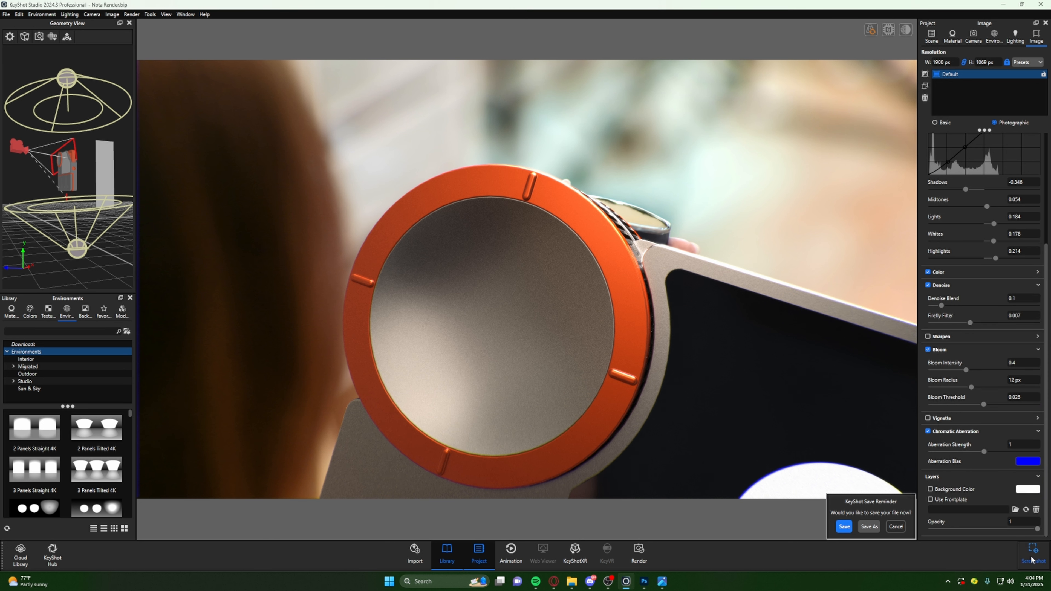
- Compare the close-up with the blue-biased chromatic aberration off and on, and set the aberration strength to 0.5
left_click(928, 432)
left_click(928, 432)
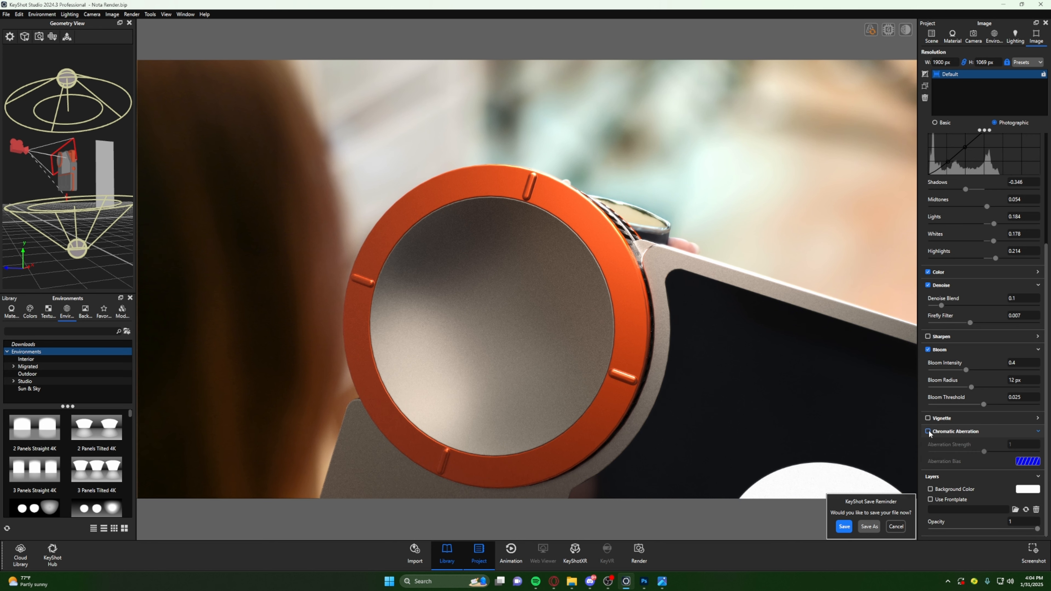
left_click(928, 431)
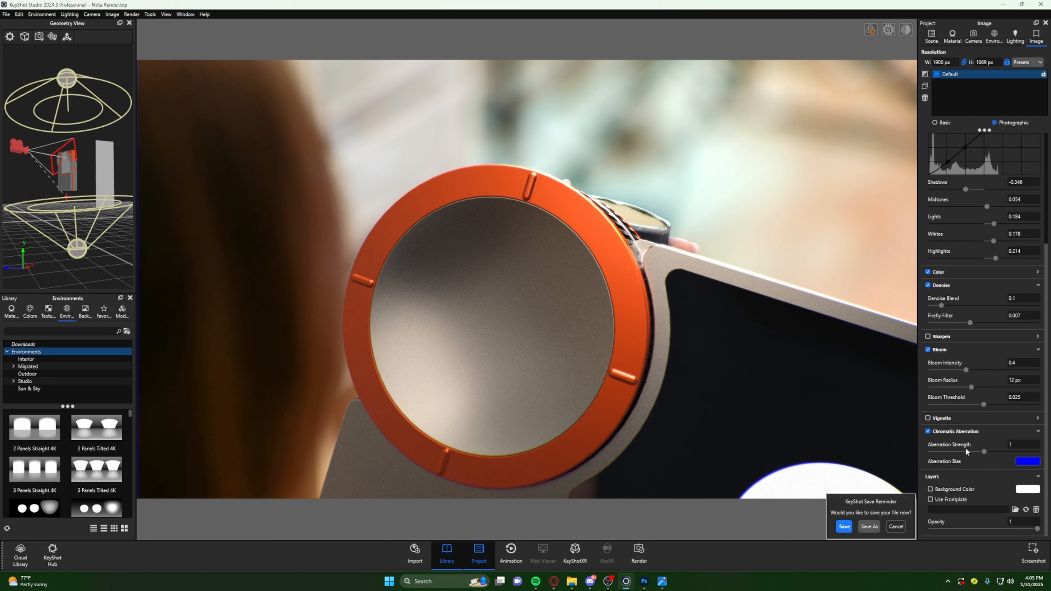
left_click(1009, 445)
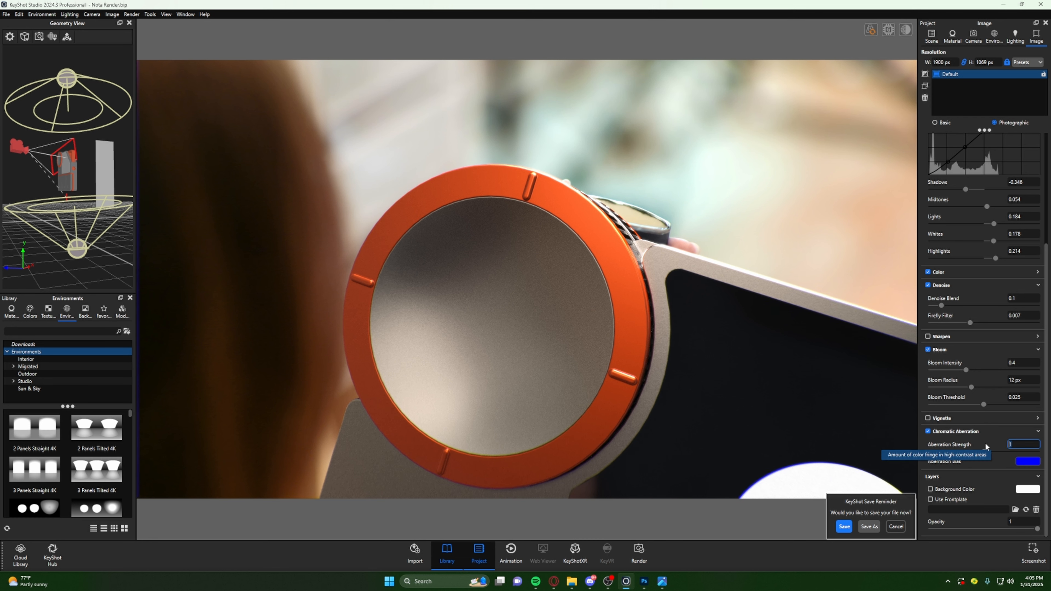
type(".5")
key("Return")
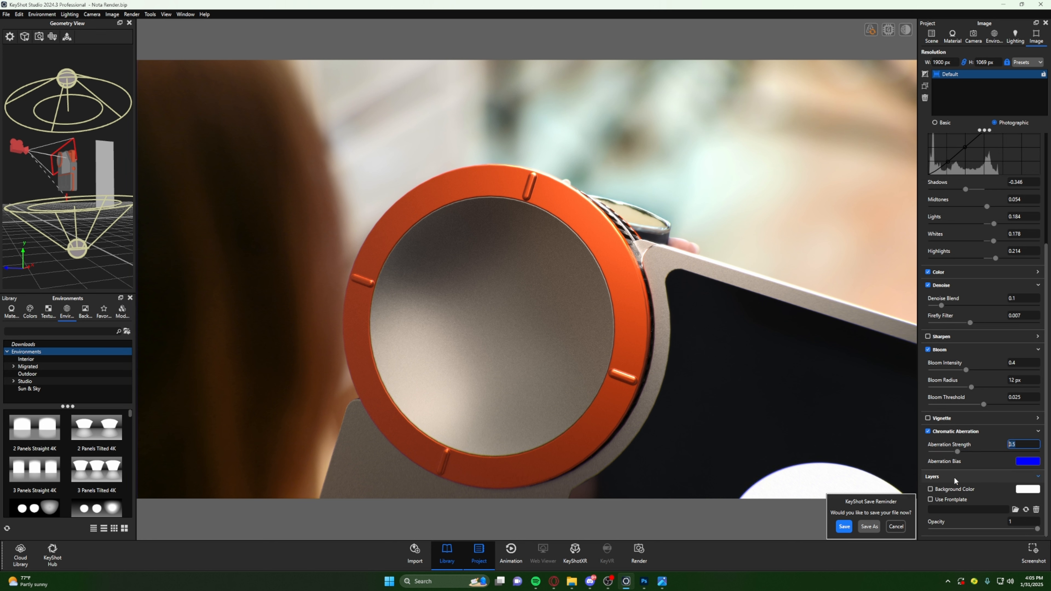
- Return to the Camera 1 view and set the HDRI background image's brightness to 0.75
left_click(970, 37)
left_click(959, 61)
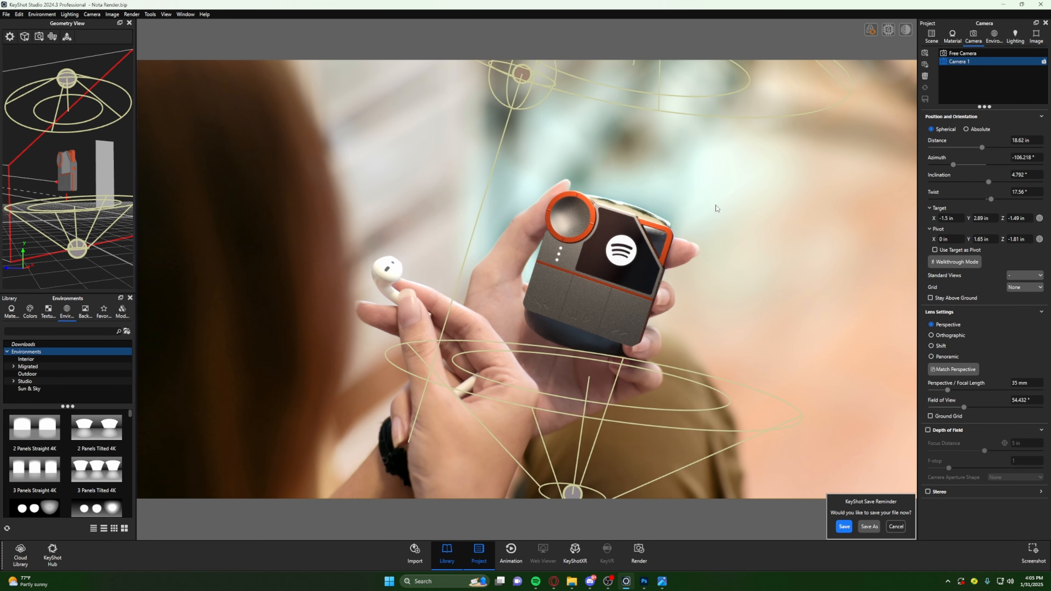
left_click(994, 37)
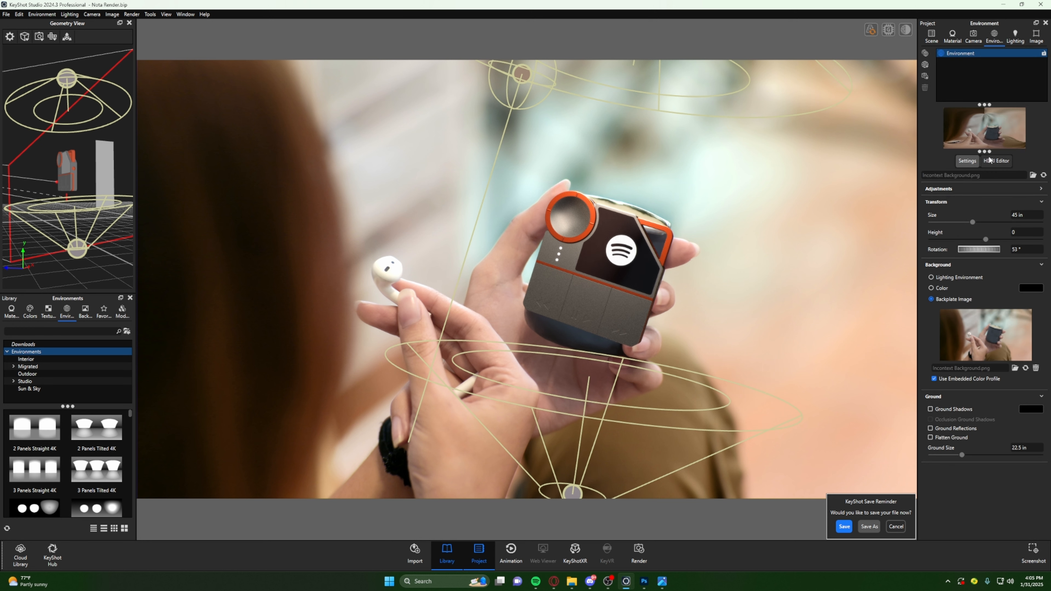
left_click(996, 160)
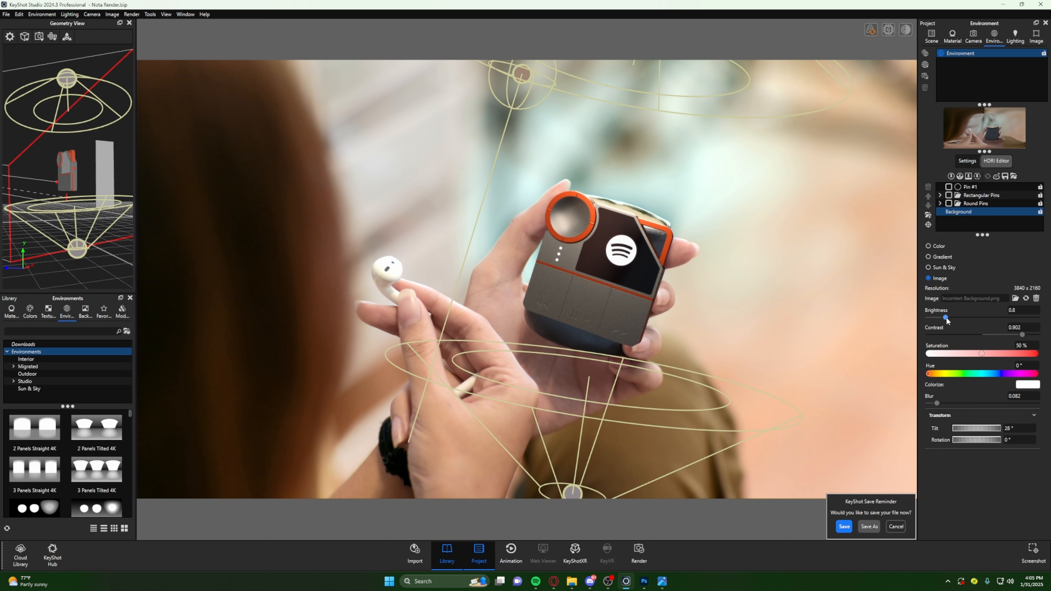
left_click_drag(946, 318, 944, 317)
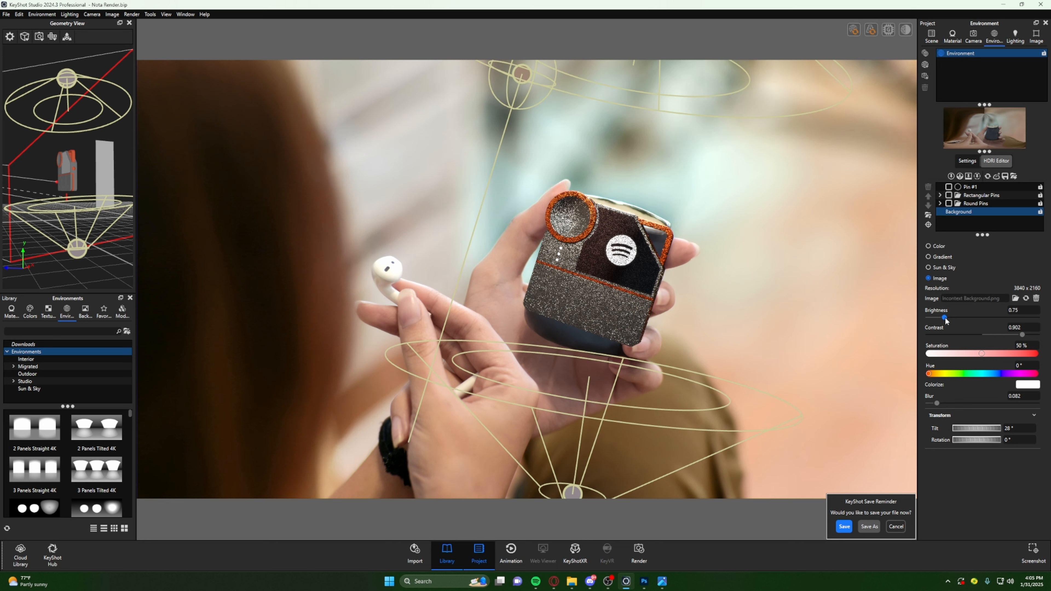
- Set the power of the spotlight above the device to 13 watts
left_click(933, 36)
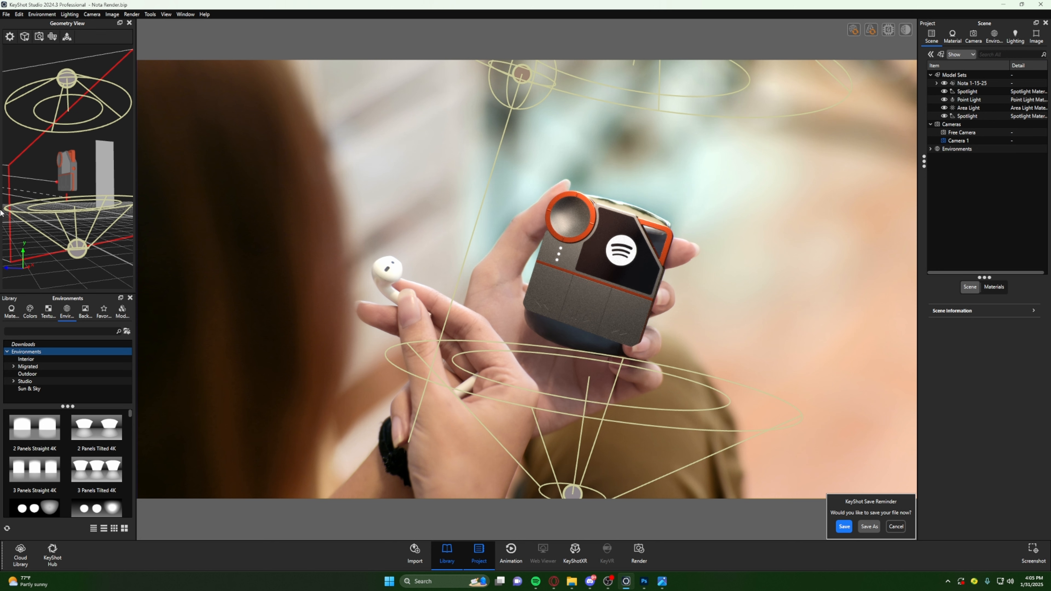
left_click(971, 92)
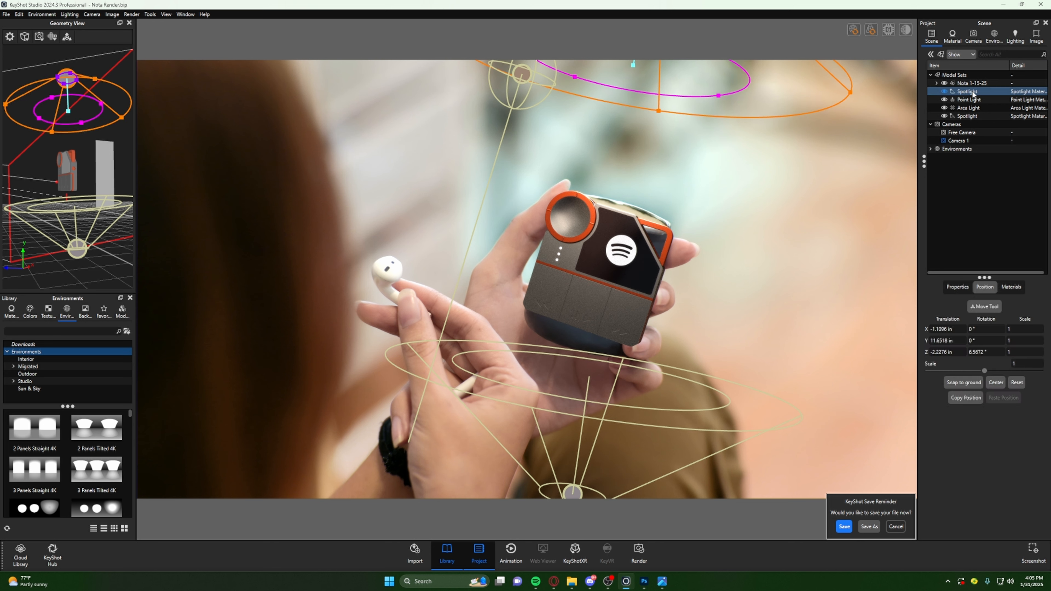
double_click(972, 93)
left_click(998, 137)
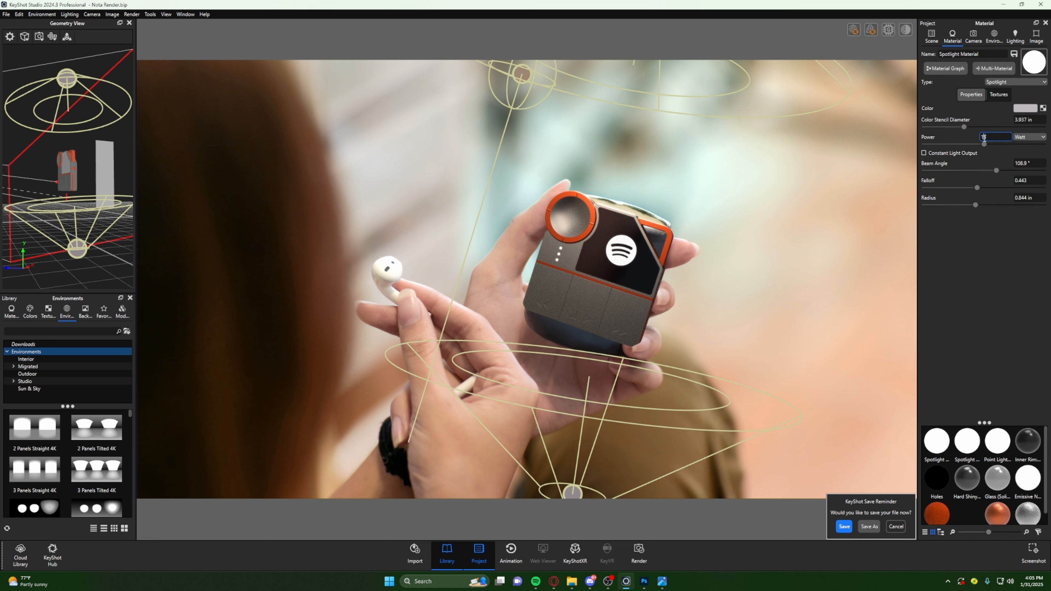
type("13")
key("Return")
left_click(988, 260)
- Check the image and environment settings and apply the 1920 x 1080 landscape resolution preset to the real-time view
left_click(1037, 36)
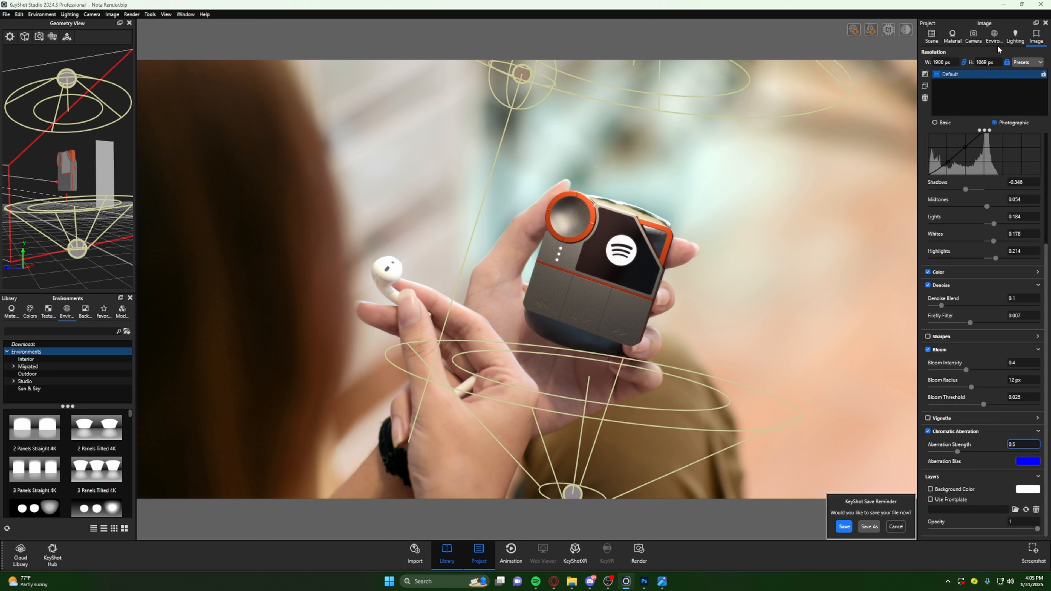
left_click(995, 36)
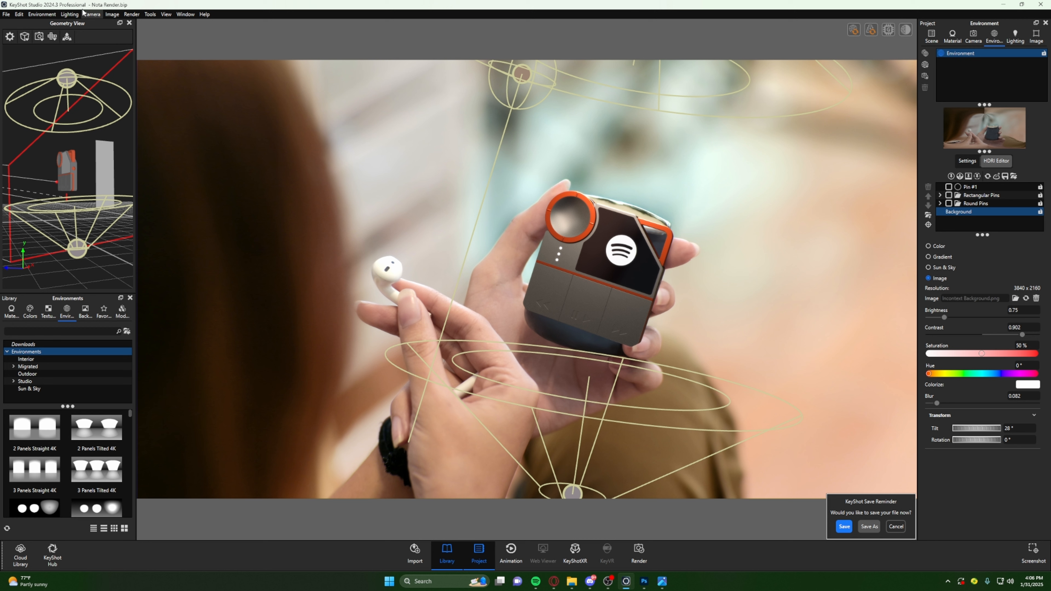
left_click(132, 14)
mouse_move(111, 14)
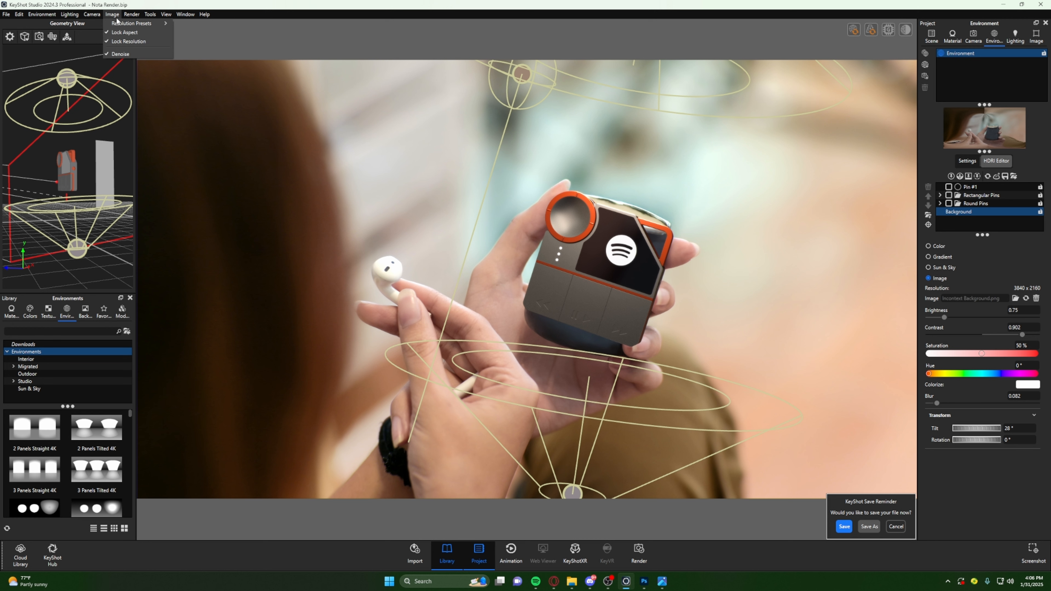
mouse_move(194, 23)
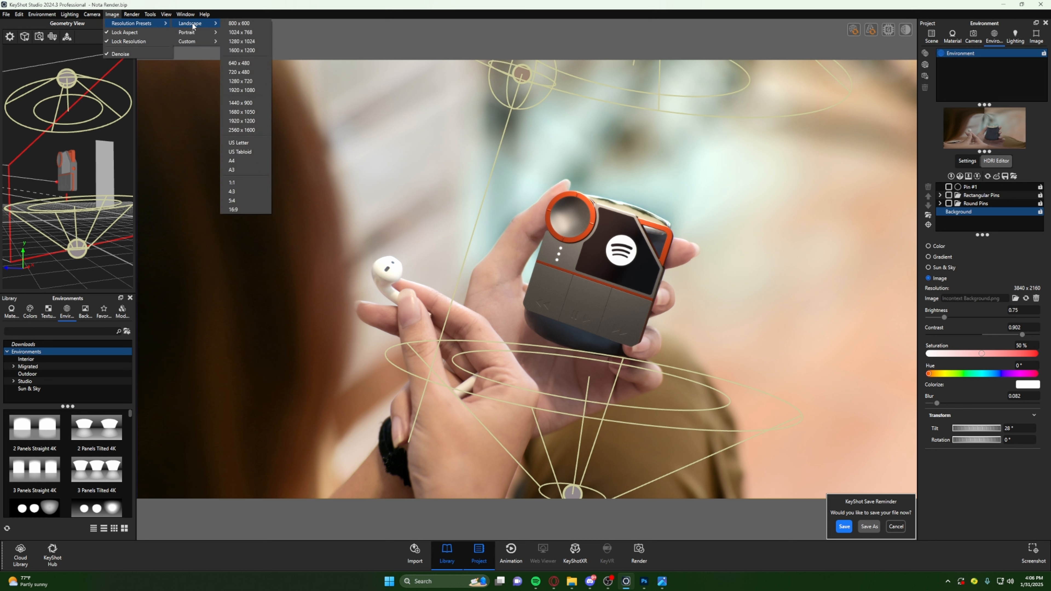
left_click(251, 90)
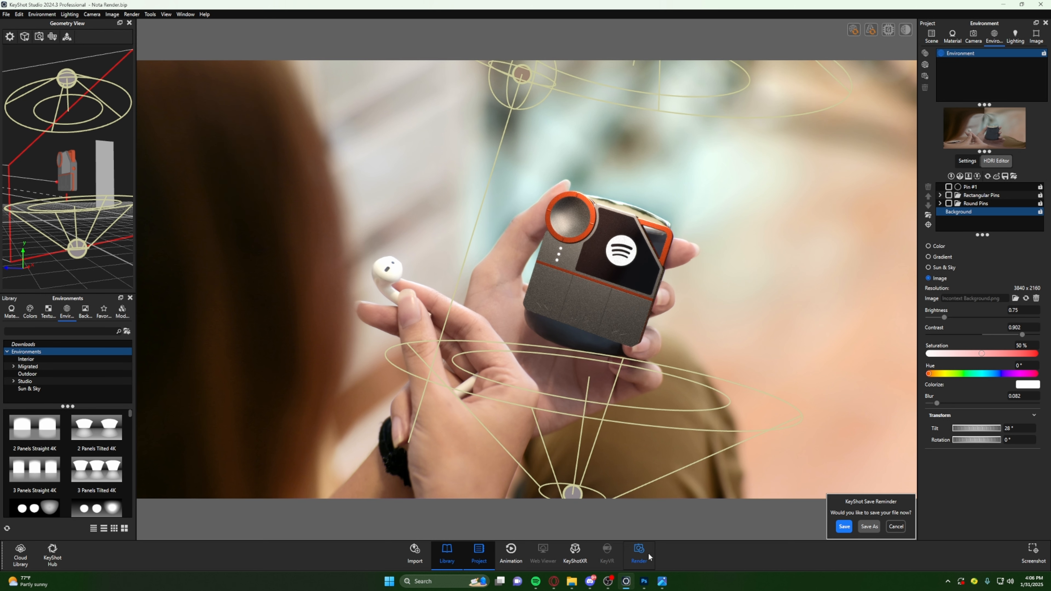
- Open the still image render settings and examine the available output resolution presets
left_click(640, 553)
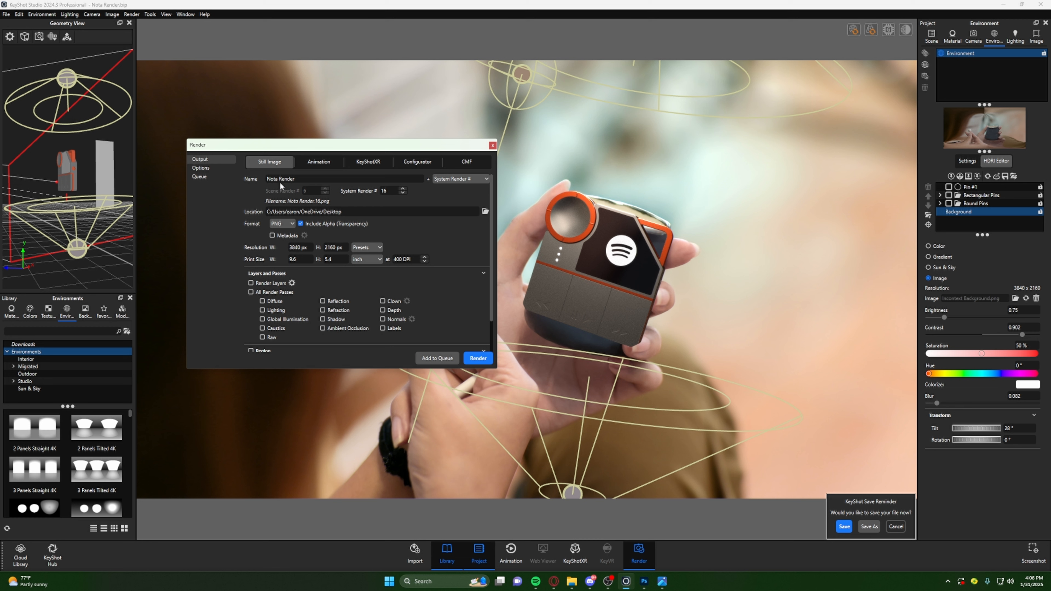
left_click(361, 249)
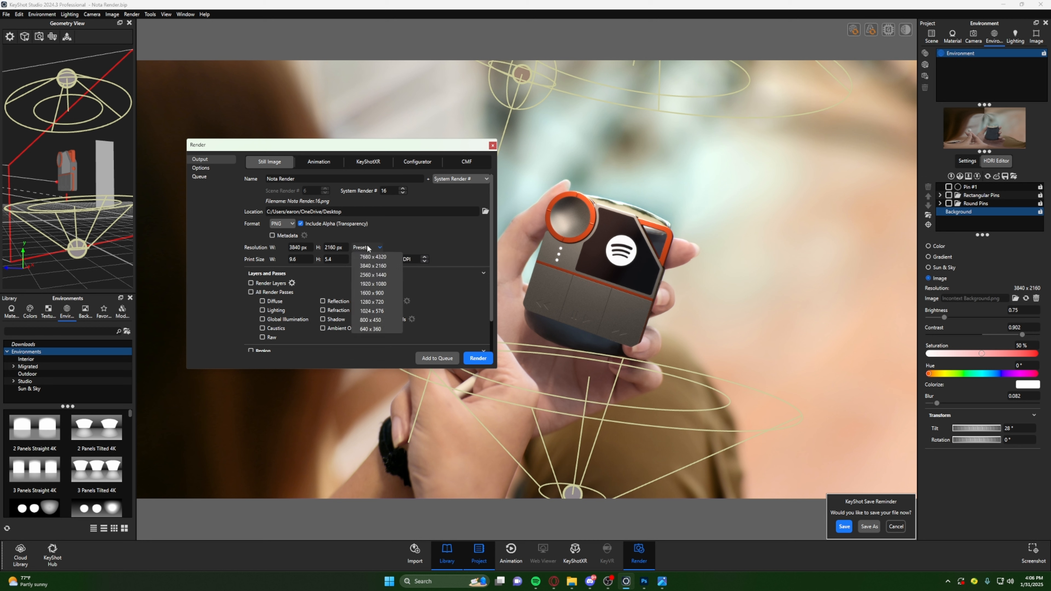
left_click(367, 247)
left_click(367, 248)
left_click(363, 247)
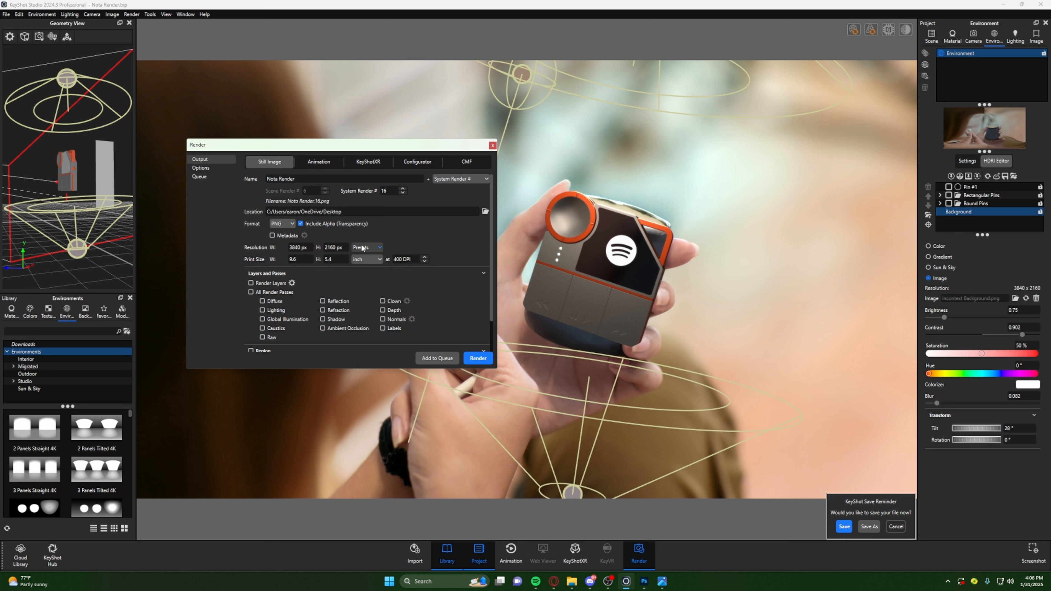
left_click(372, 248)
left_click(369, 246)
- Review the render's file format choices and the Include Alpha (Transparency) option
left_click(289, 224)
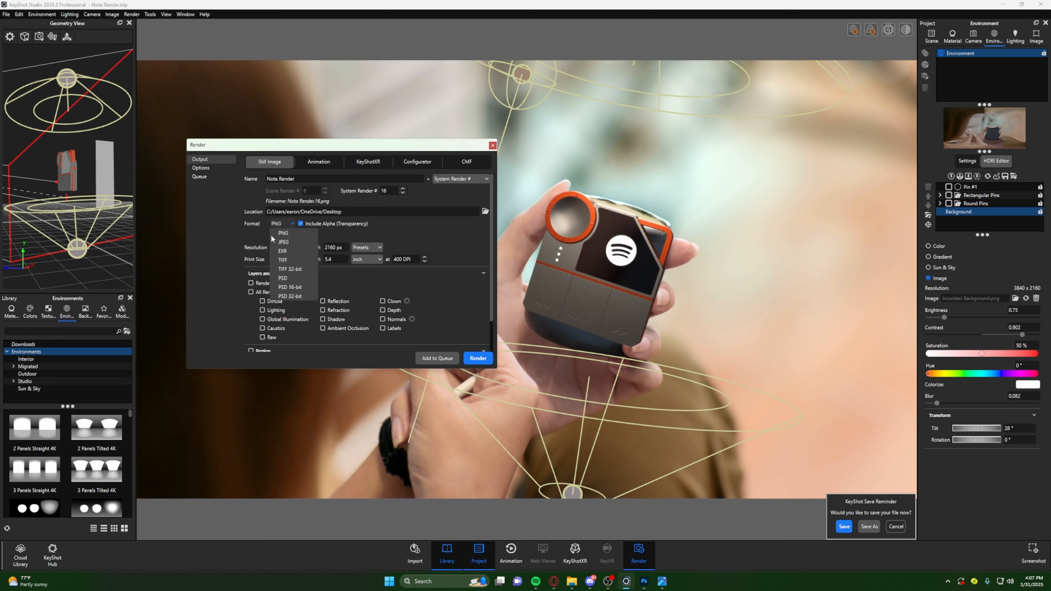
left_click(307, 270)
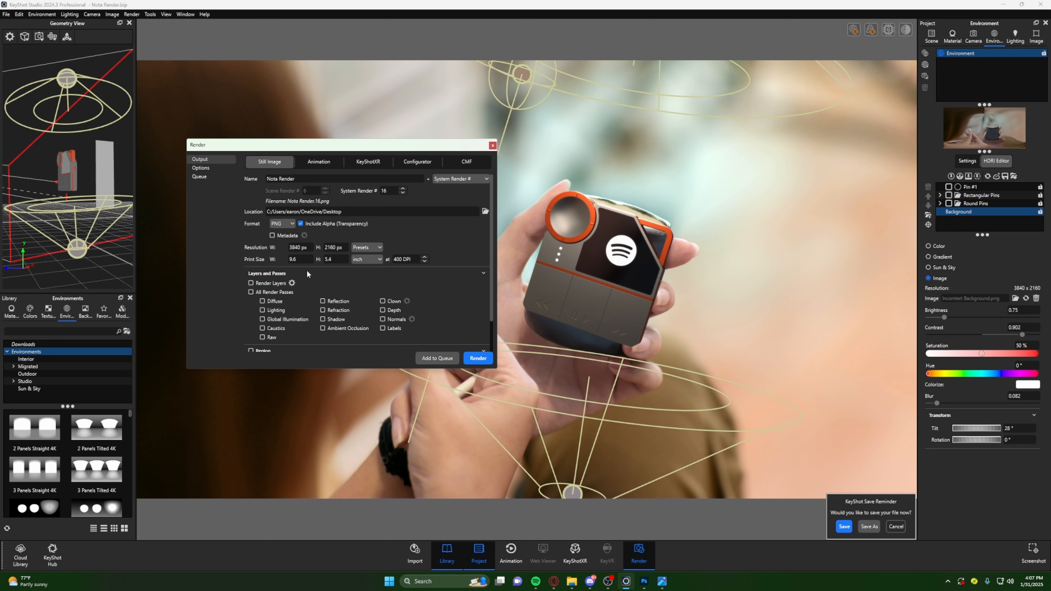
left_click(301, 224)
left_click(301, 224)
- Review the render quality options, including the maximum samples value, and the render queue
left_click(213, 171)
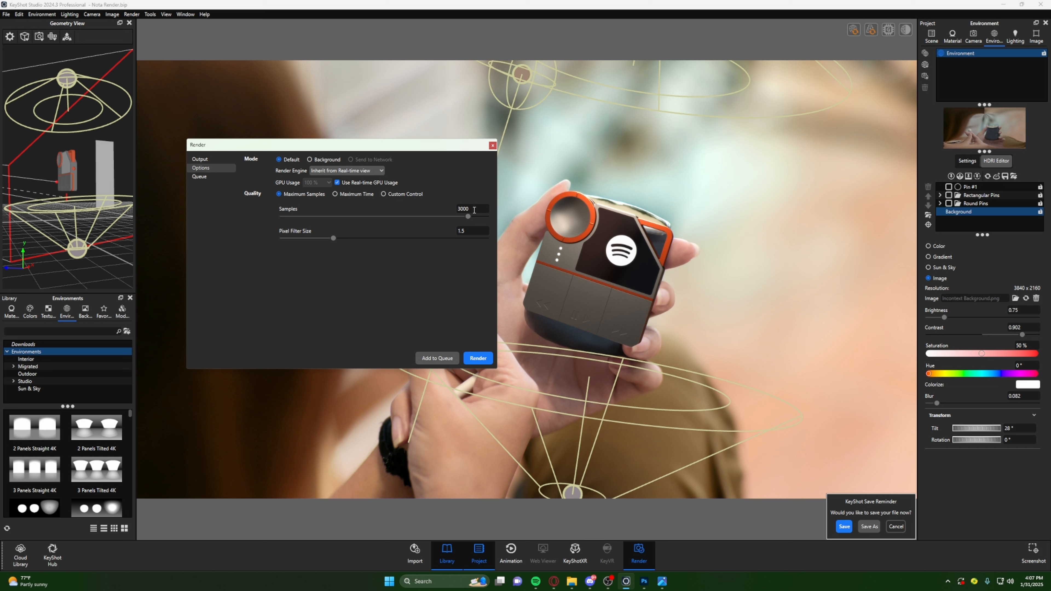
left_click(475, 210)
left_click(207, 177)
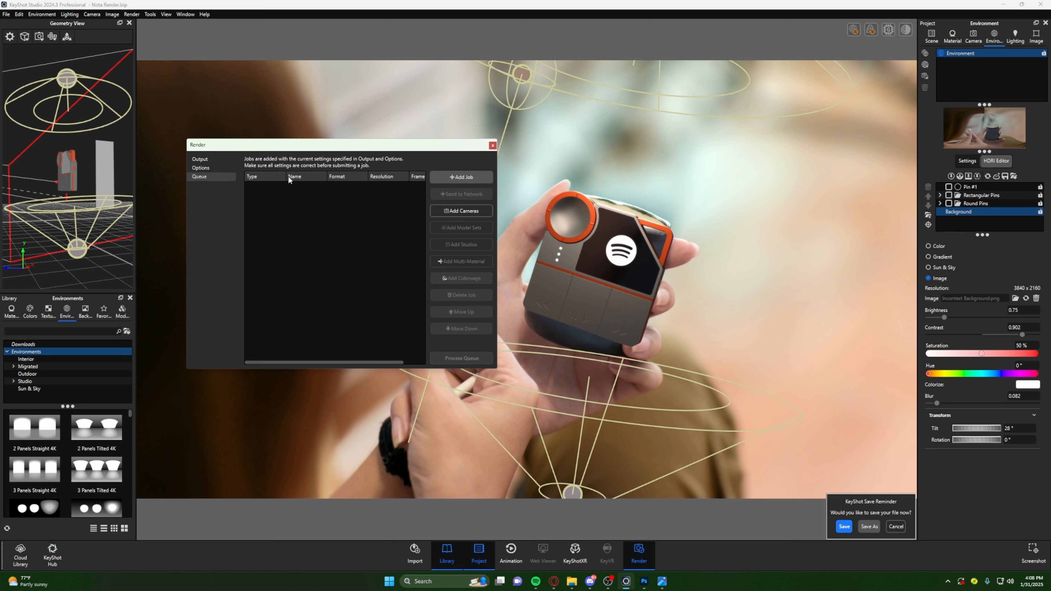
left_click(210, 169)
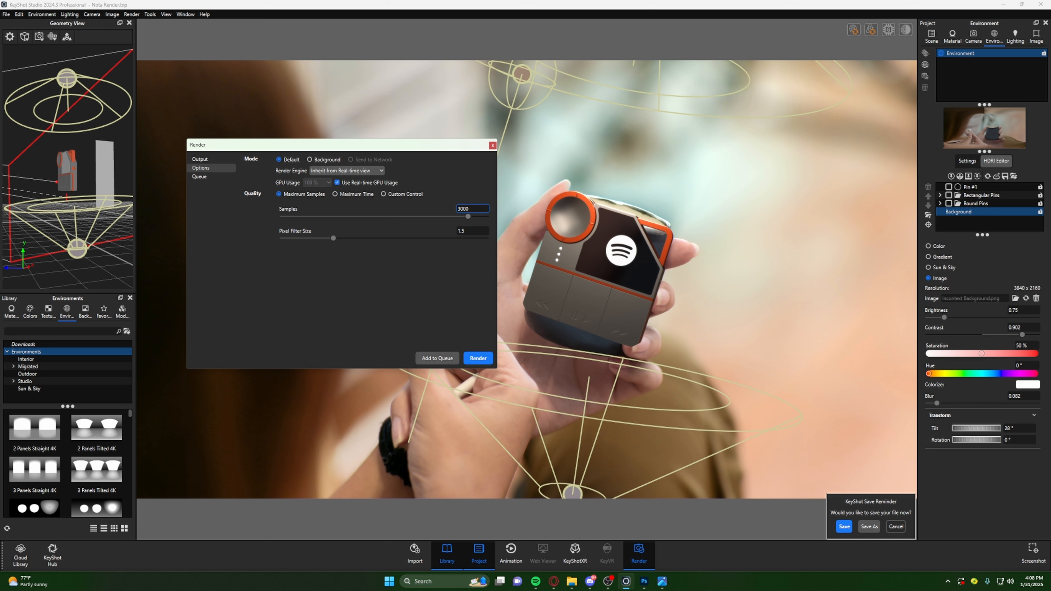
- Switch to File Explorer, open Nota Render.15 from the Sample folder and inspect the rendered device up close and at full frame
left_click(571, 582)
double_click(94, 91)
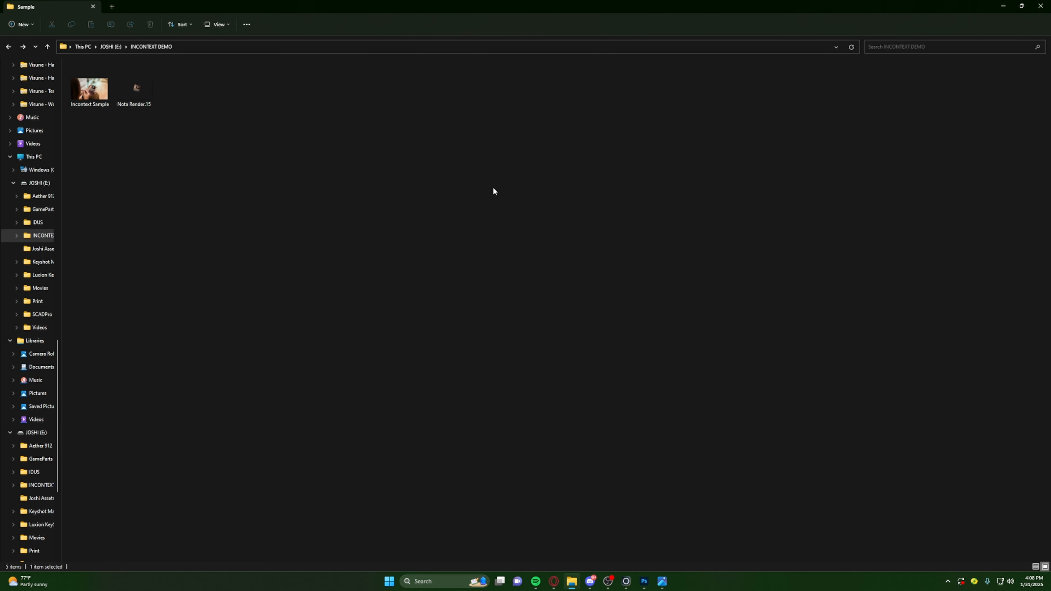
left_click(136, 88)
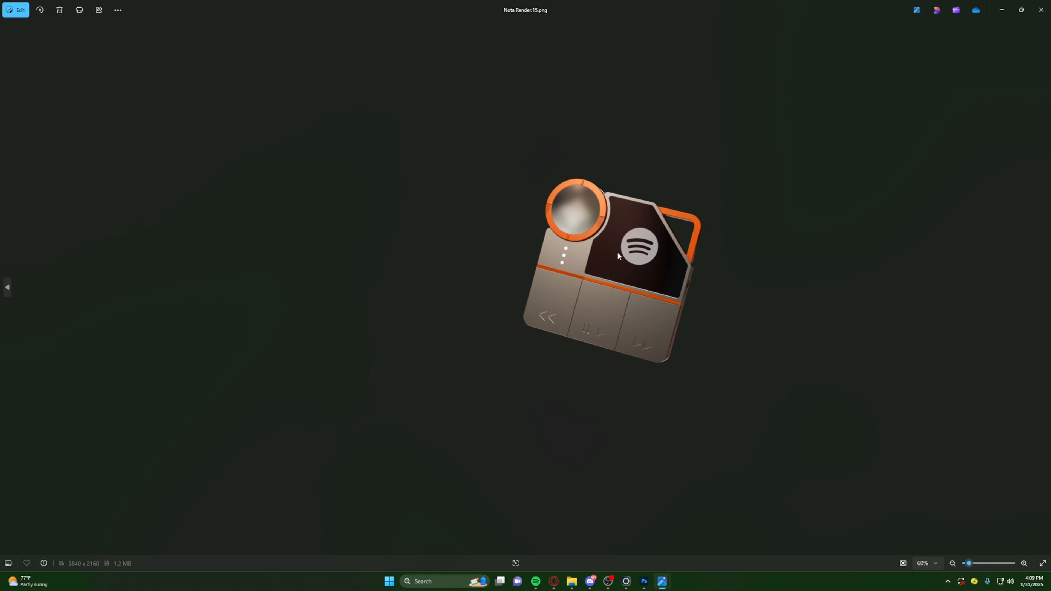
double_click(617, 251)
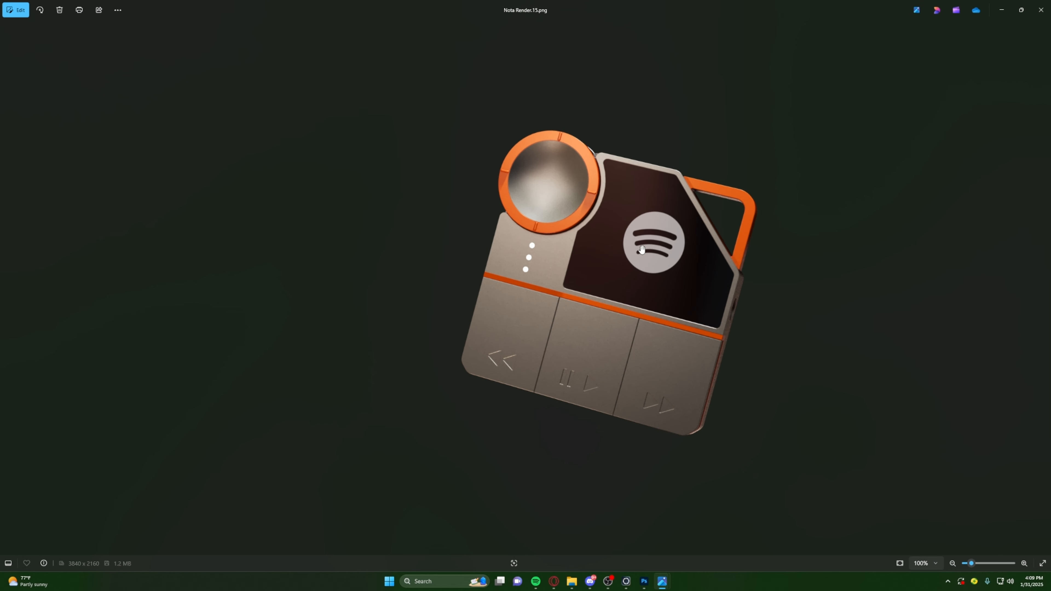
scroll(666, 273, "up", 4)
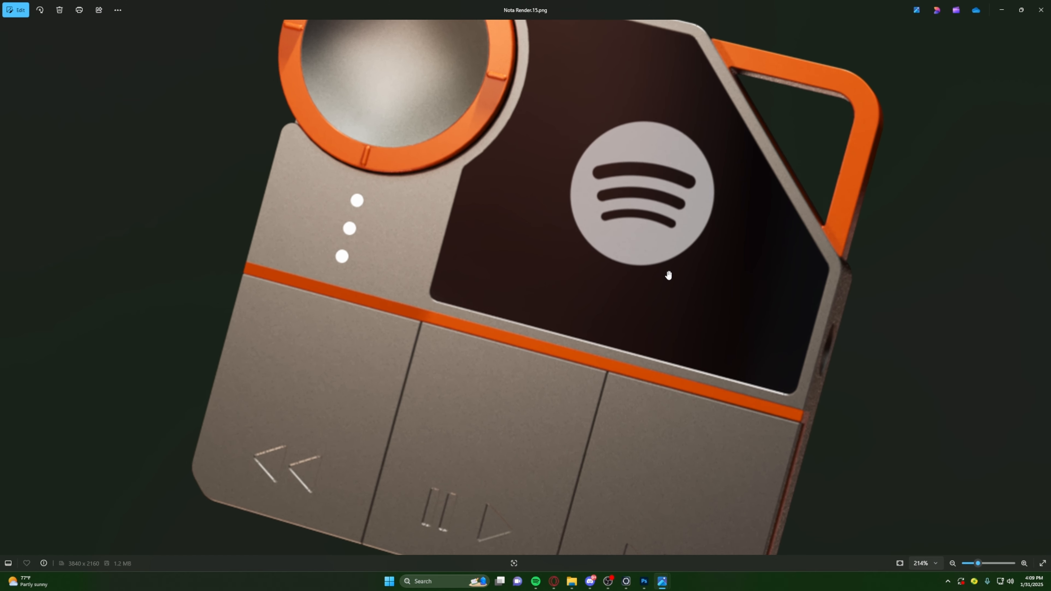
scroll(571, 252, "down", 3)
scroll(571, 255, "down", 2)
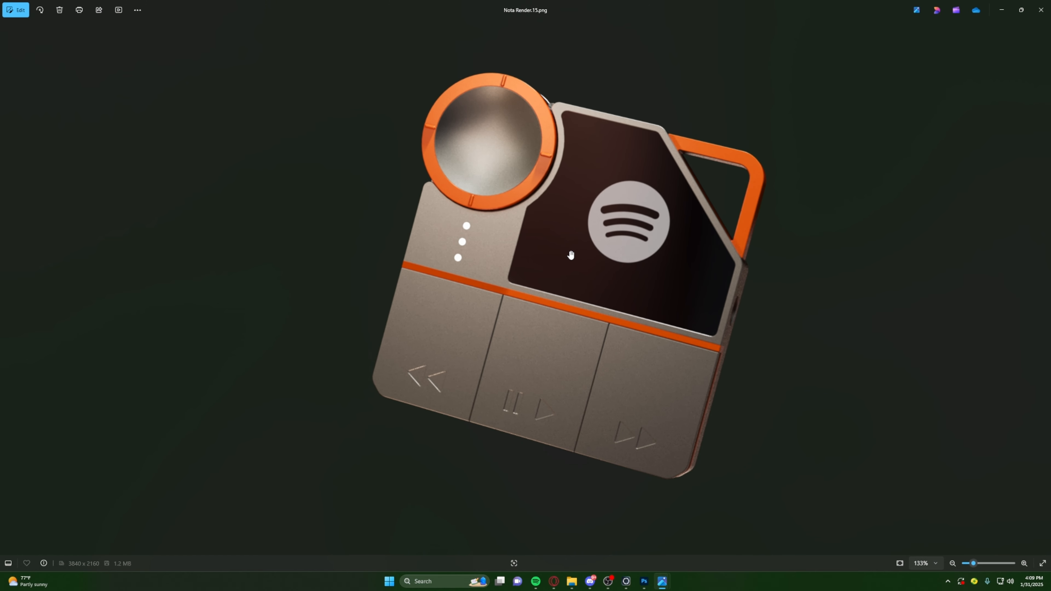
scroll(571, 254, "down", 4)
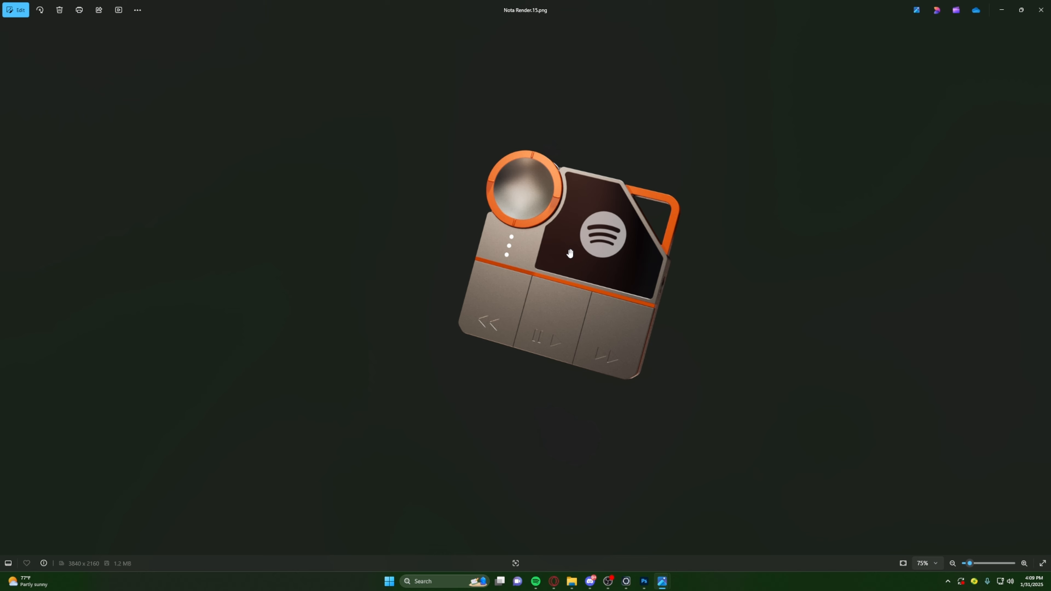
scroll(710, 250, "down", 2)
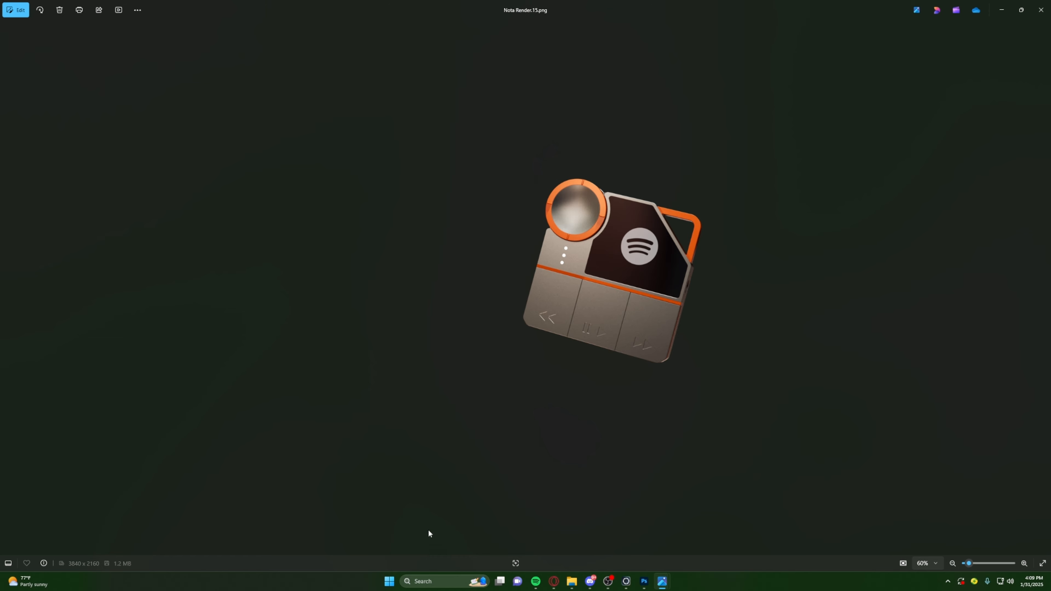
- Close the render preview, switch to Photoshop, expand and show the Assets group, and compare the photo without and with Nota Render.15
left_click(1042, 10)
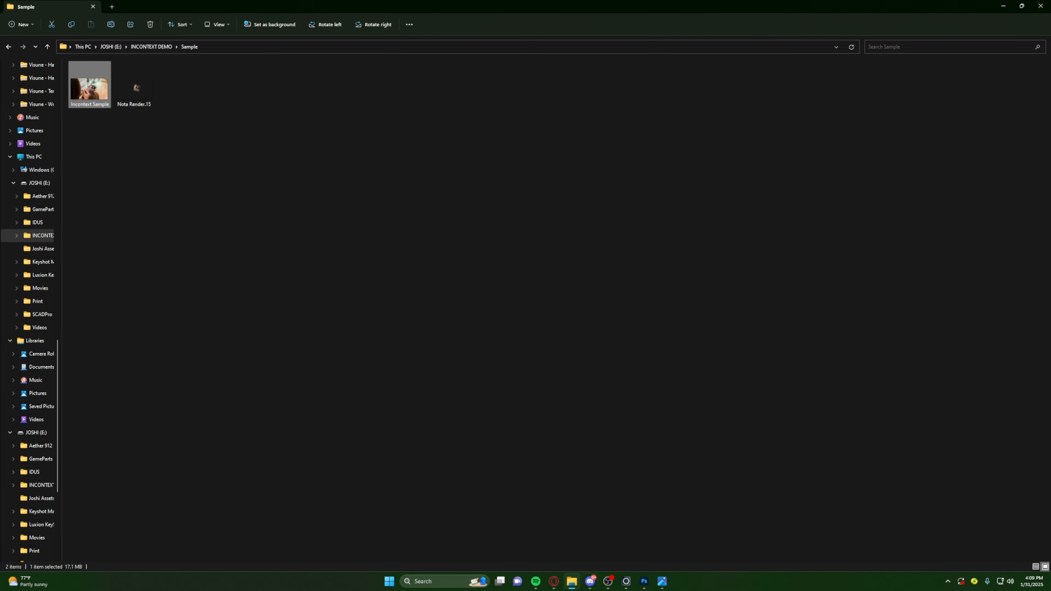
mouse_move(631, 587)
left_click(645, 584)
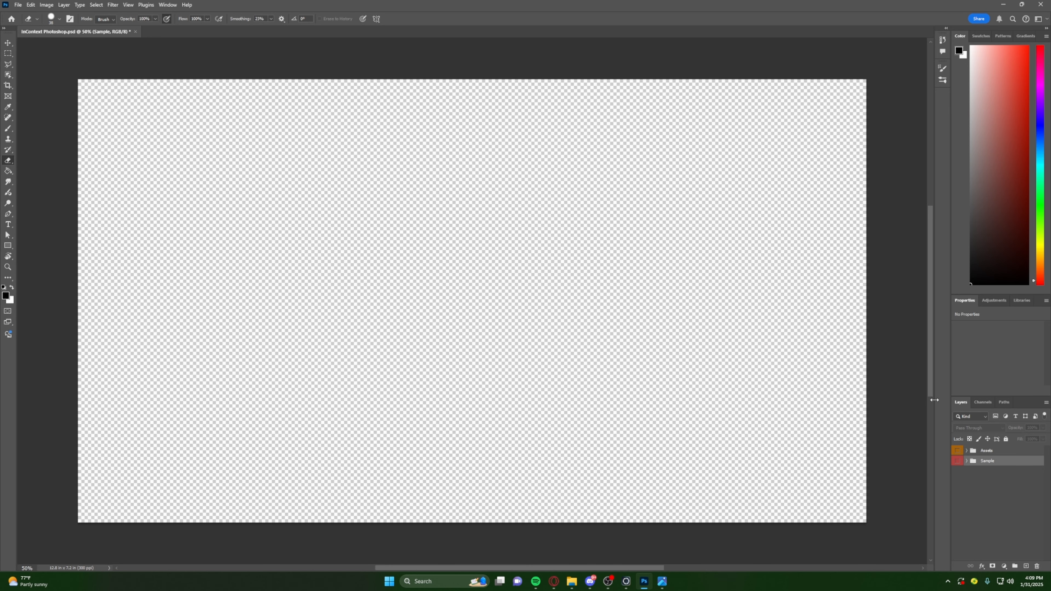
left_click(967, 451)
left_click(958, 451)
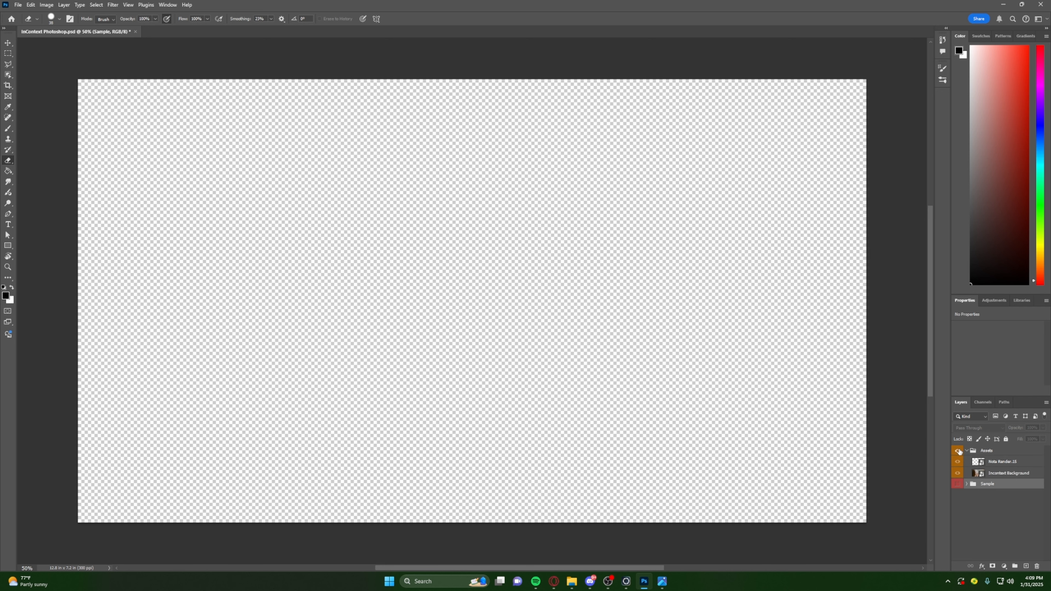
left_click(959, 462)
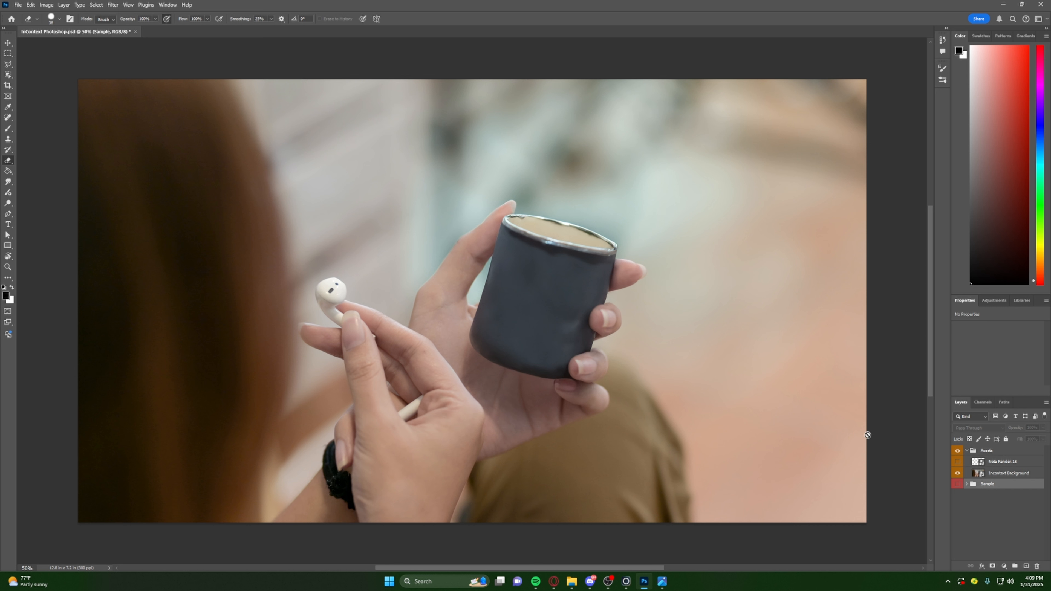
left_click(959, 462)
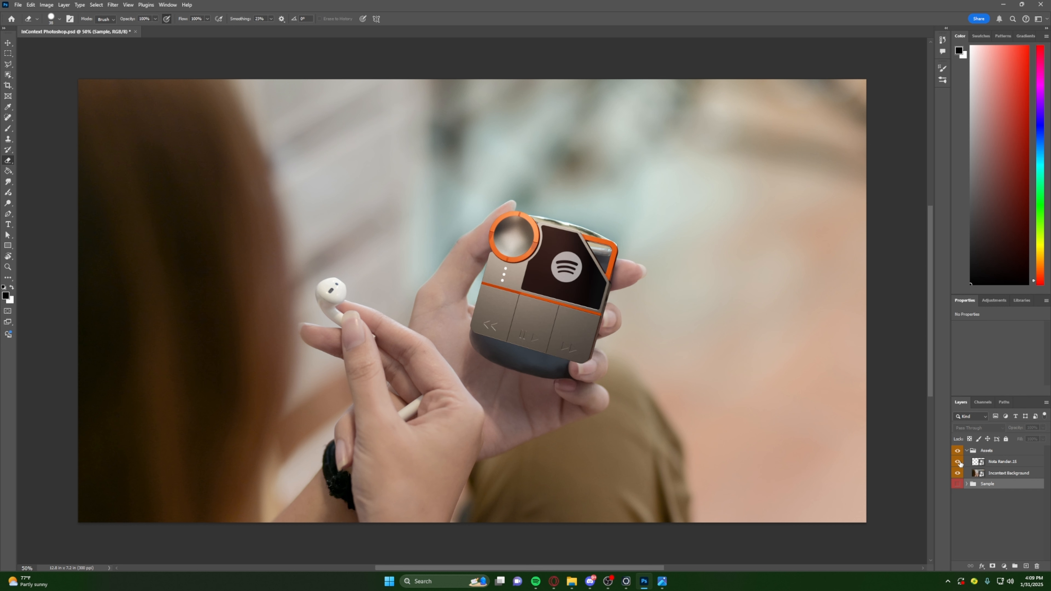
- Check the Nota Render.15 layer's placement over the cup with Free Transform and accept it centered on the canvas
left_click(1010, 463)
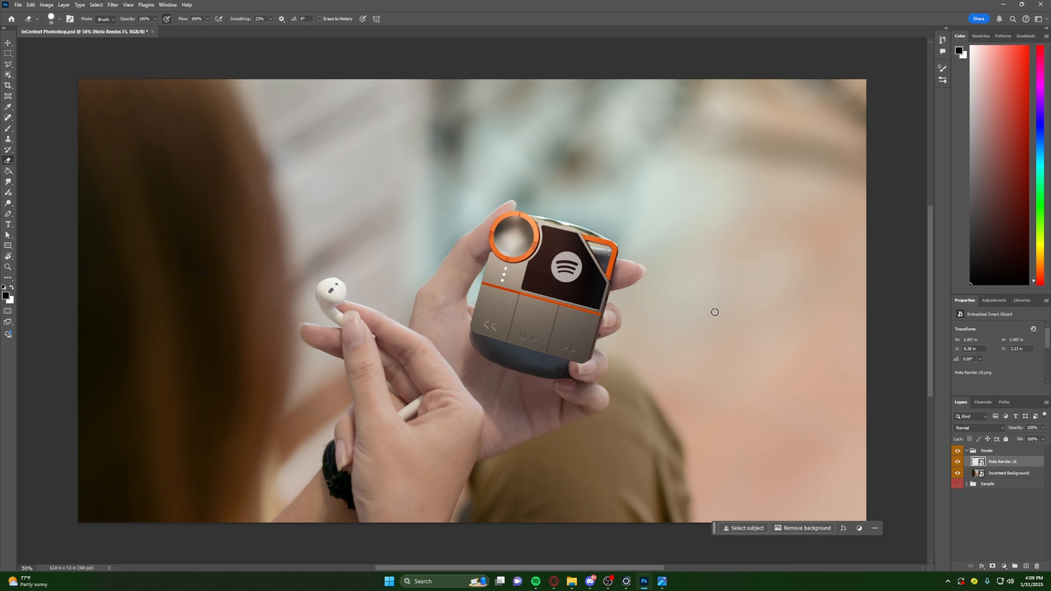
key("ctrl+t")
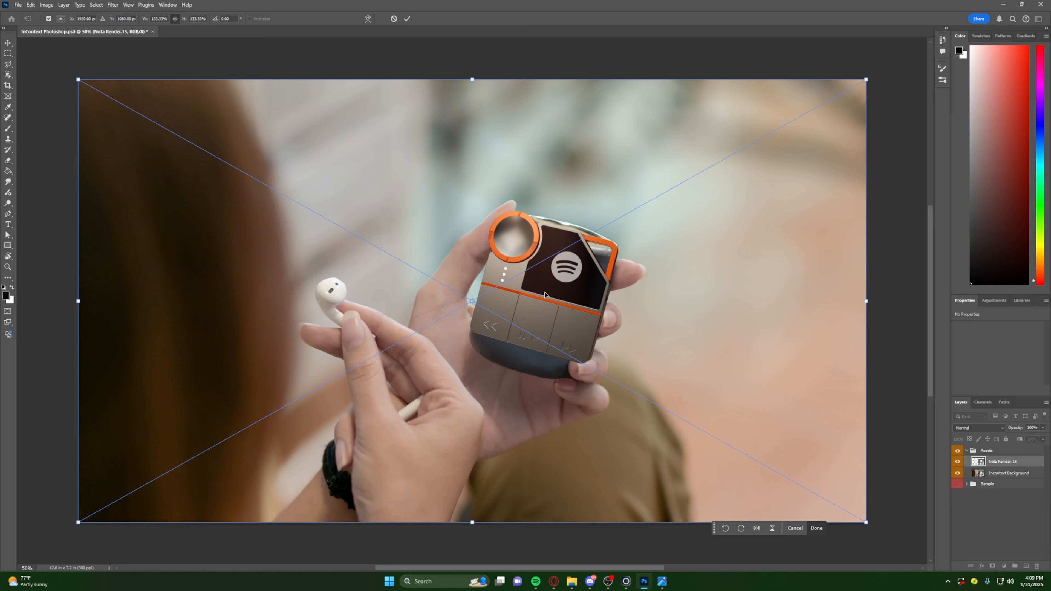
mouse_move(545, 295)
left_mouse_down()
mouse_move(419, 254)
mouse_move(562, 286)
mouse_move(537, 305)
mouse_move(552, 301)
mouse_move(546, 287)
mouse_move(554, 305)
mouse_move(550, 279)
mouse_move(544, 289)
left_mouse_up()
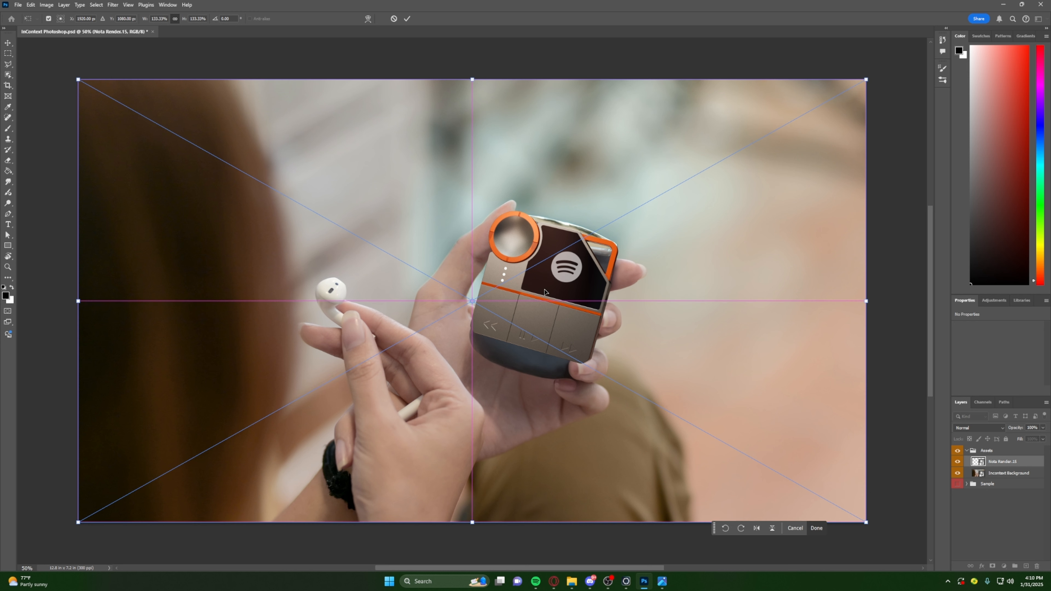
left_click(815, 529)
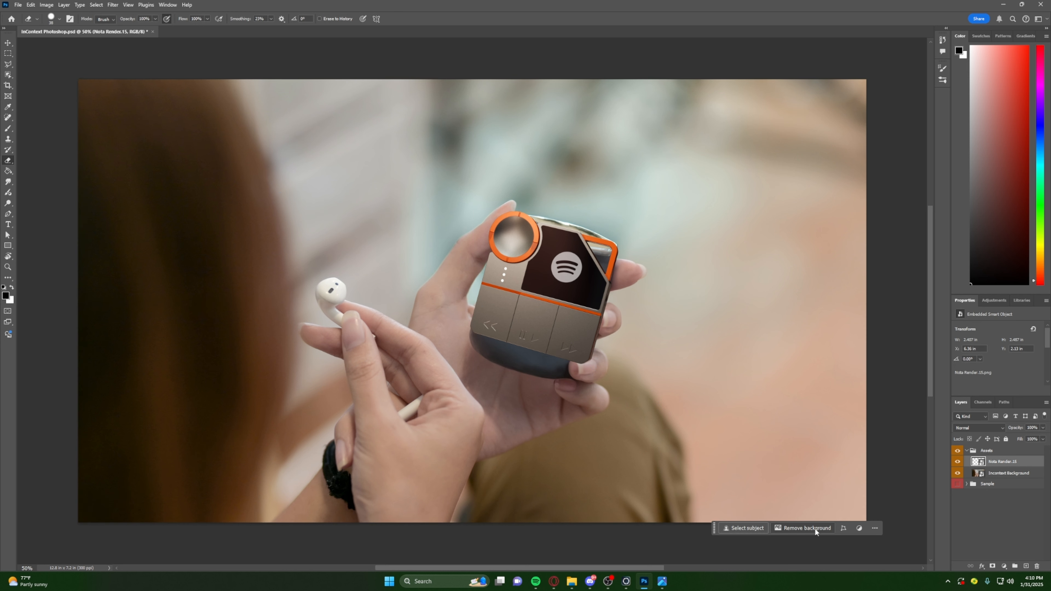
key("e")
- Add a Curves adjustment layer directly above Incontext Background and pull the curve's lower part down to deepen the shadows
left_click(998, 474)
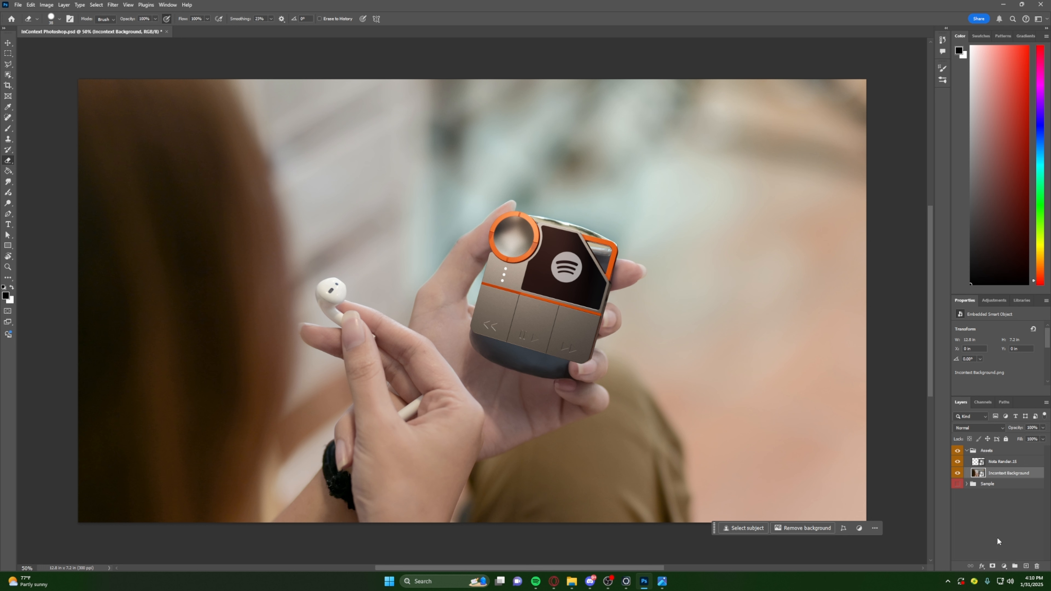
left_click(1007, 566)
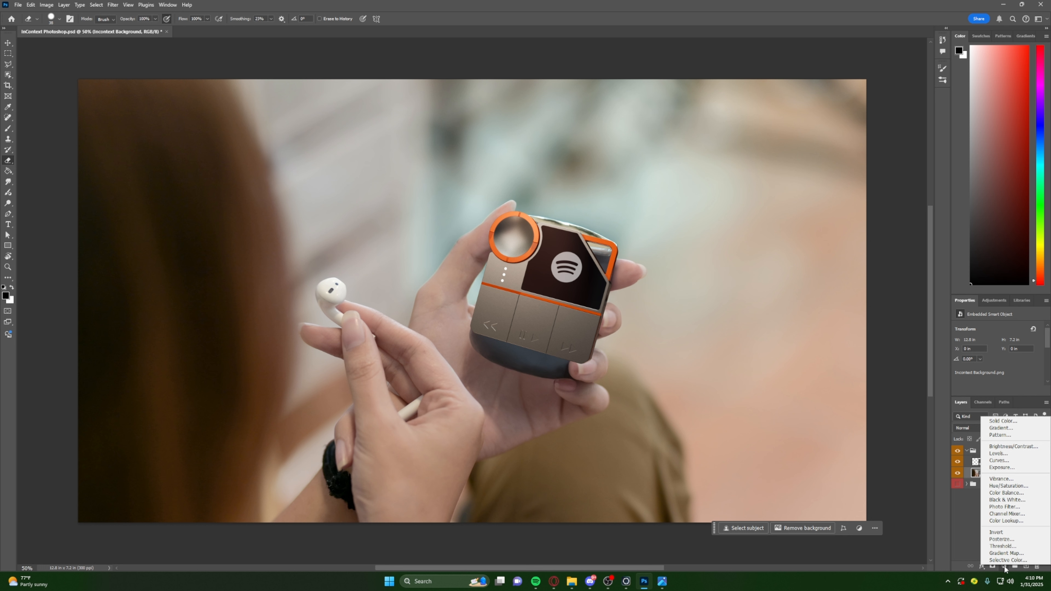
left_click(1005, 461)
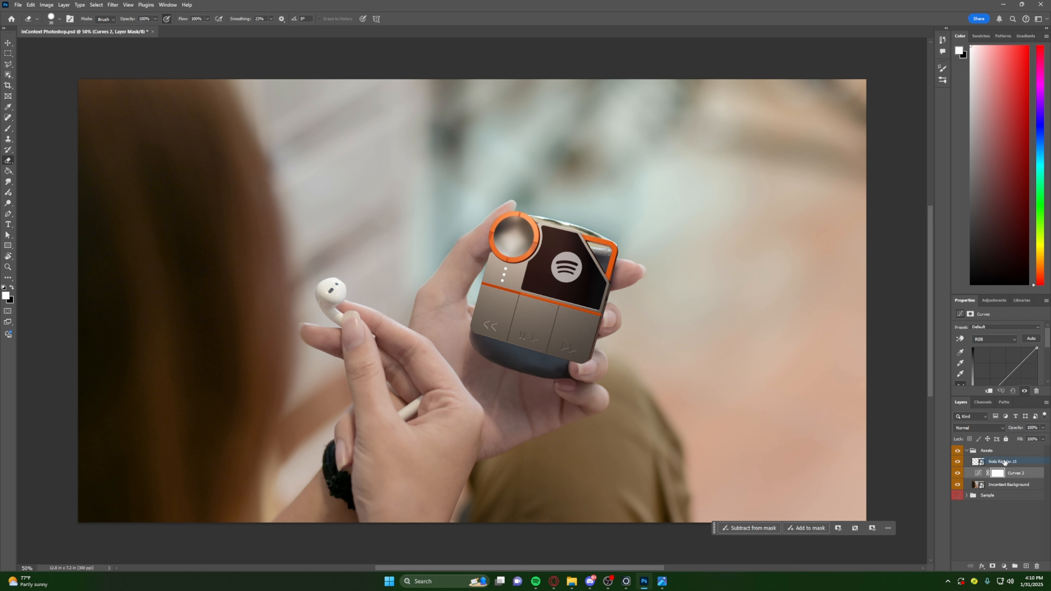
scroll(1002, 356, "down", 3)
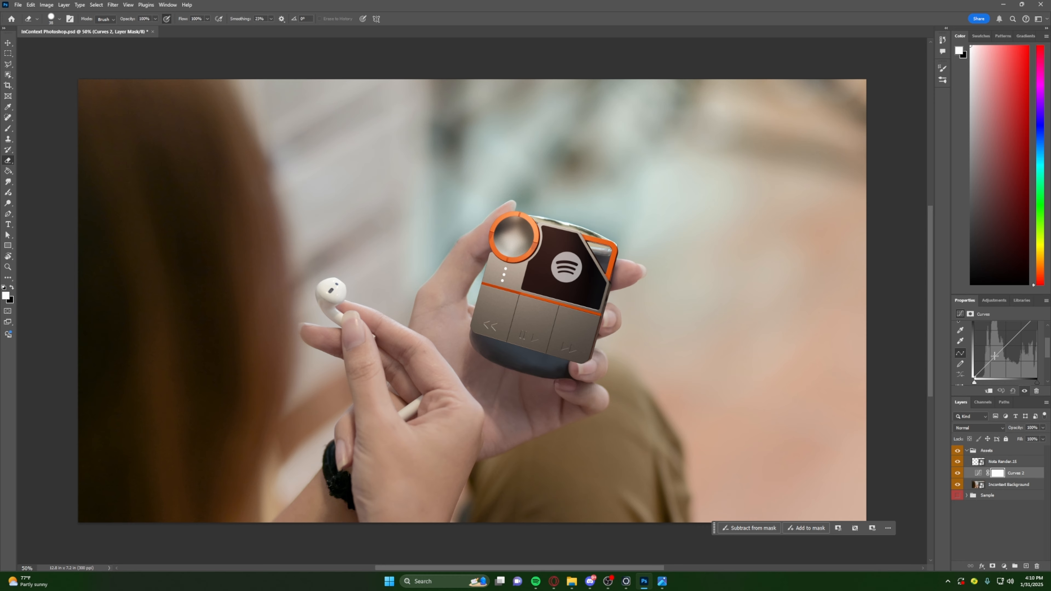
left_click_drag(994, 357, 985, 376)
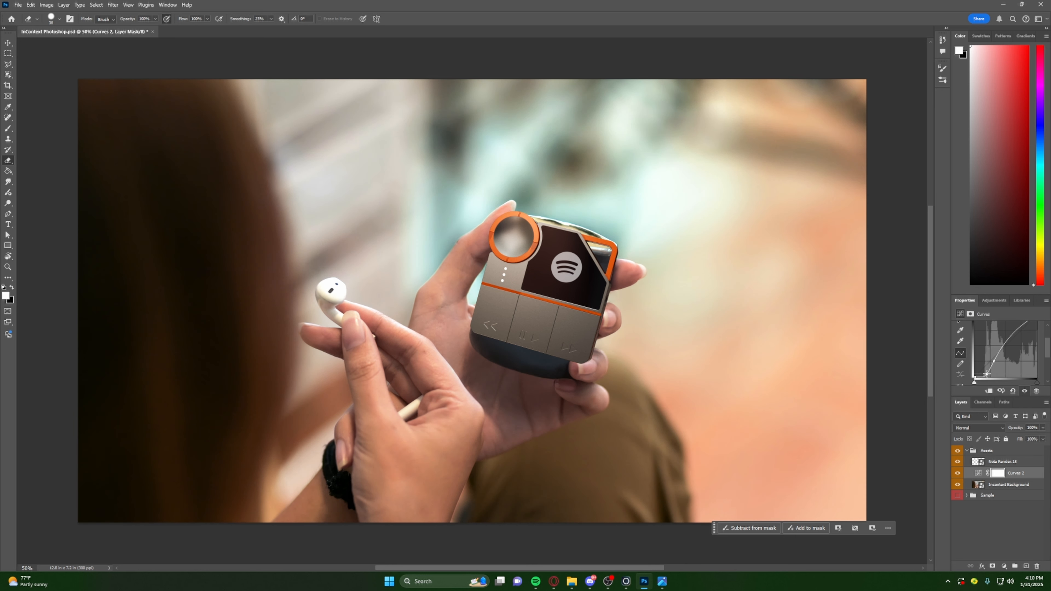
- Raise the upper part of the RGB curve to brighten the highlights and fine-tune the shadow point
left_click_drag(986, 376, 1023, 337)
scroll(1001, 358, "up", 1)
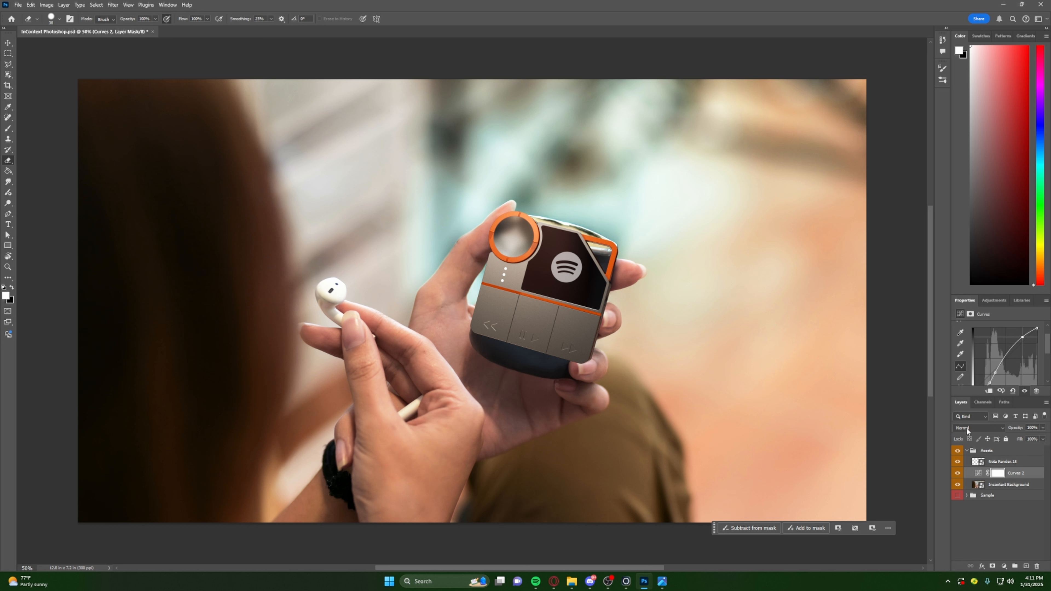
scroll(982, 377, "down", 2)
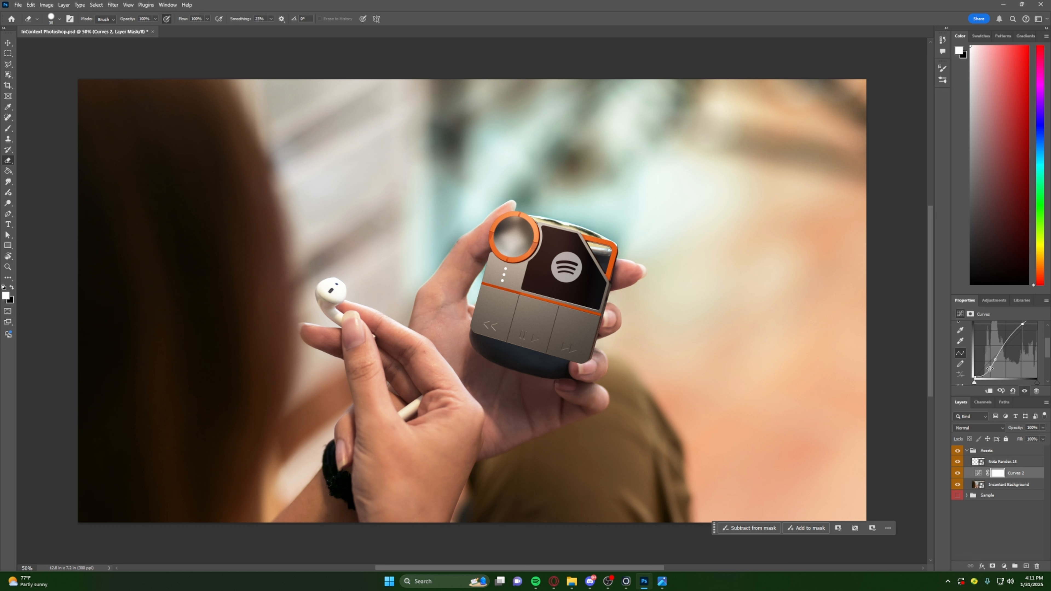
left_click_drag(989, 369, 988, 368)
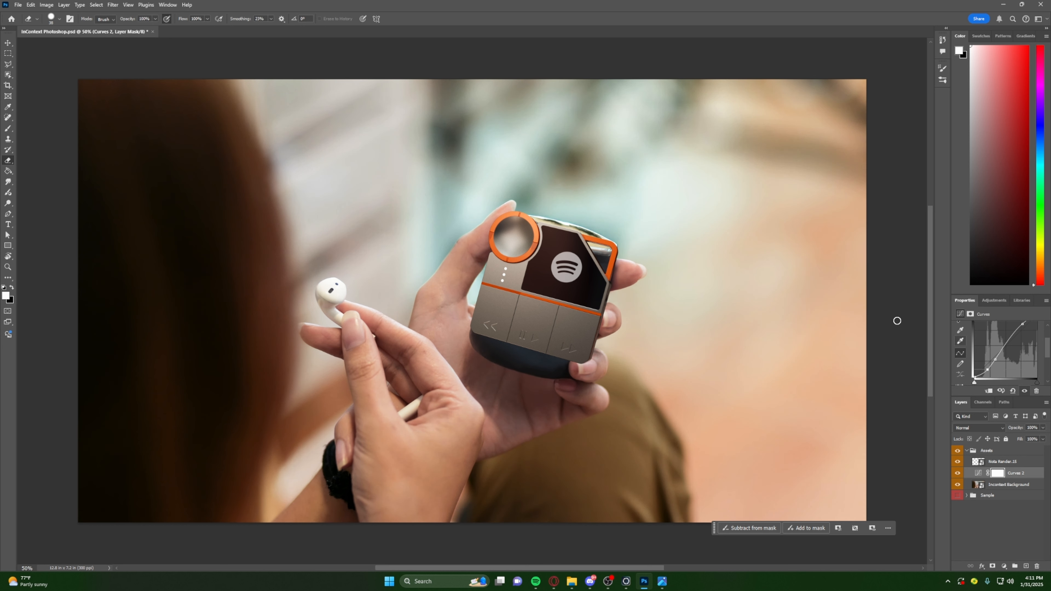
left_click(998, 526)
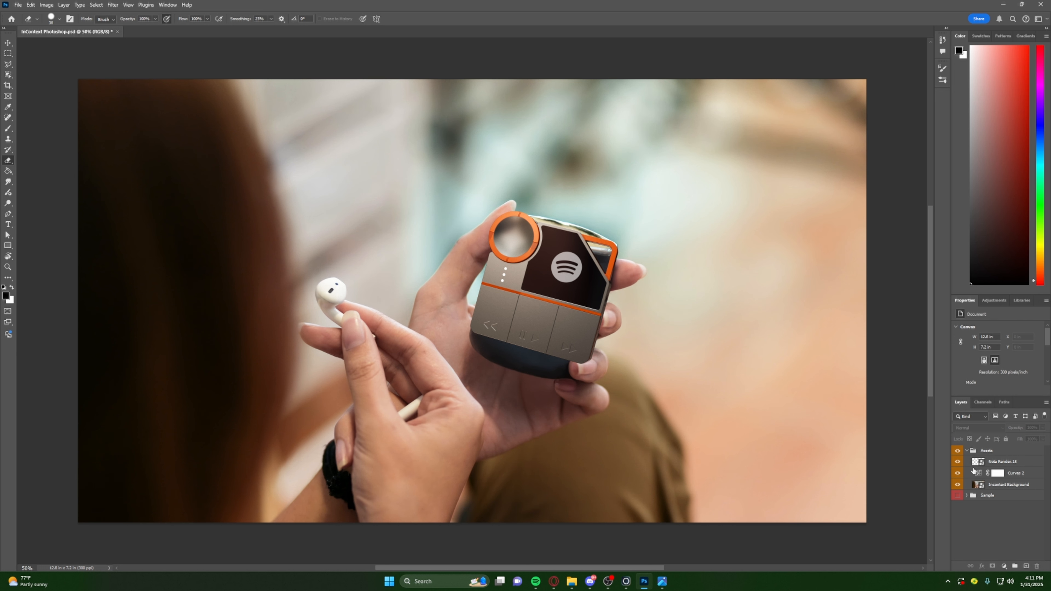
- Compare the background photo with the Curves adjustment turned off and on
left_click(1015, 475)
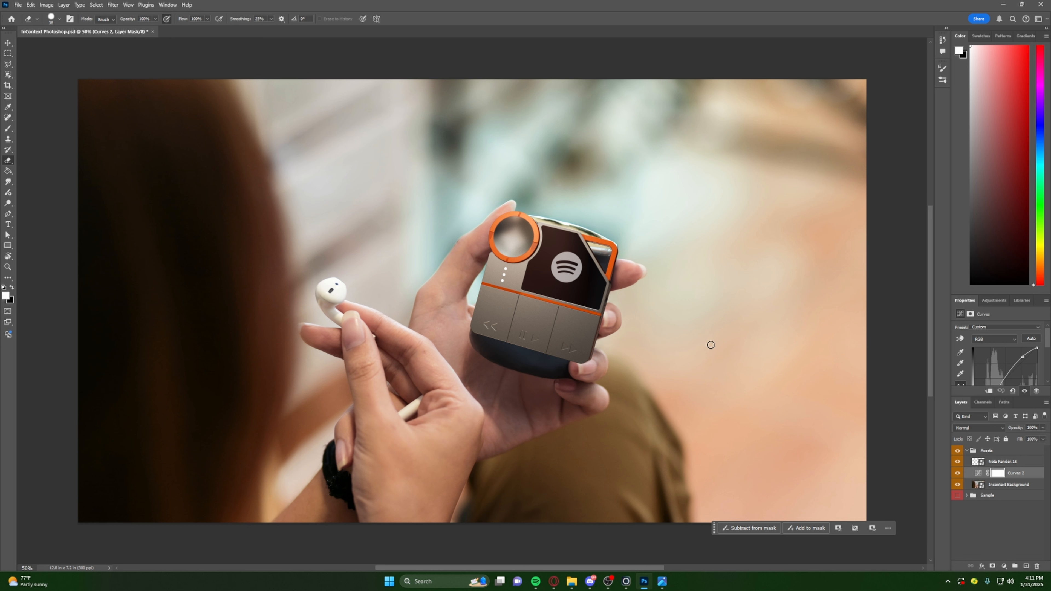
left_click(958, 474)
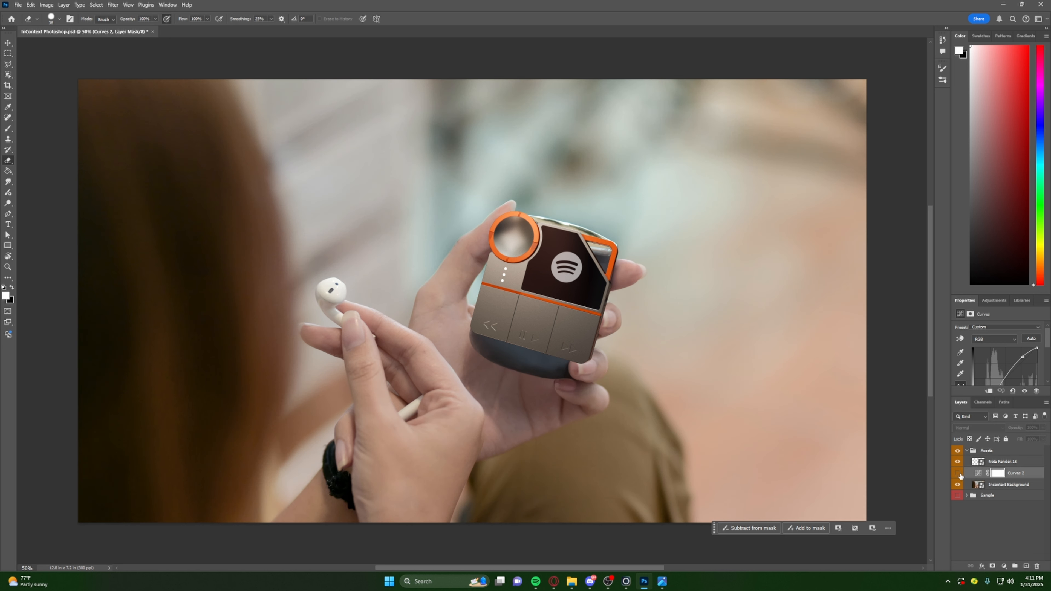
left_click(958, 474)
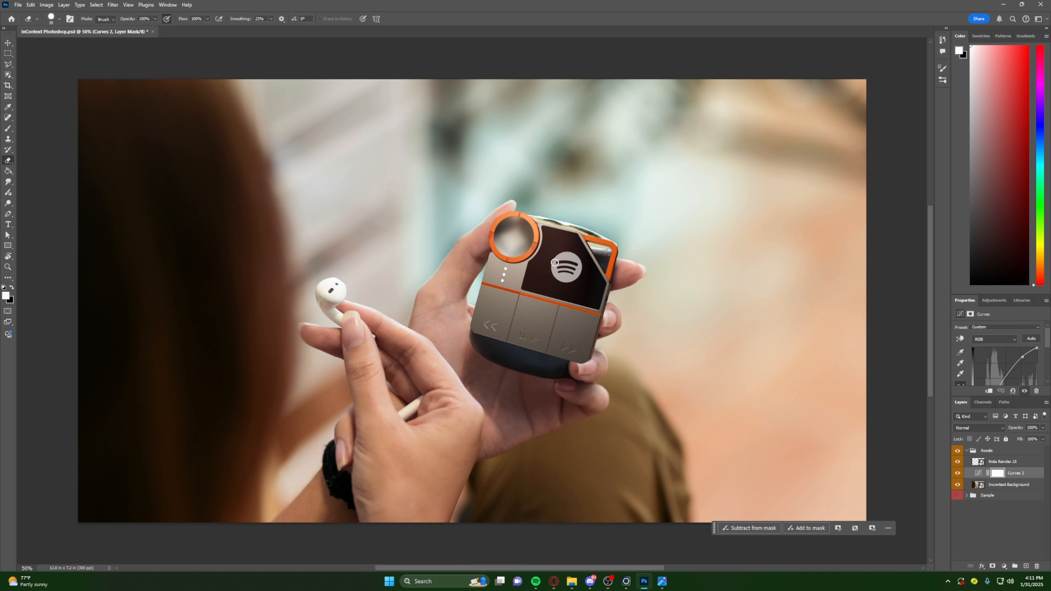
- Hide the Nota Render.15 layer and outline the dark cup on Incontext Background with the Polygonal Lasso, tracing around the fingers
left_click(957, 462)
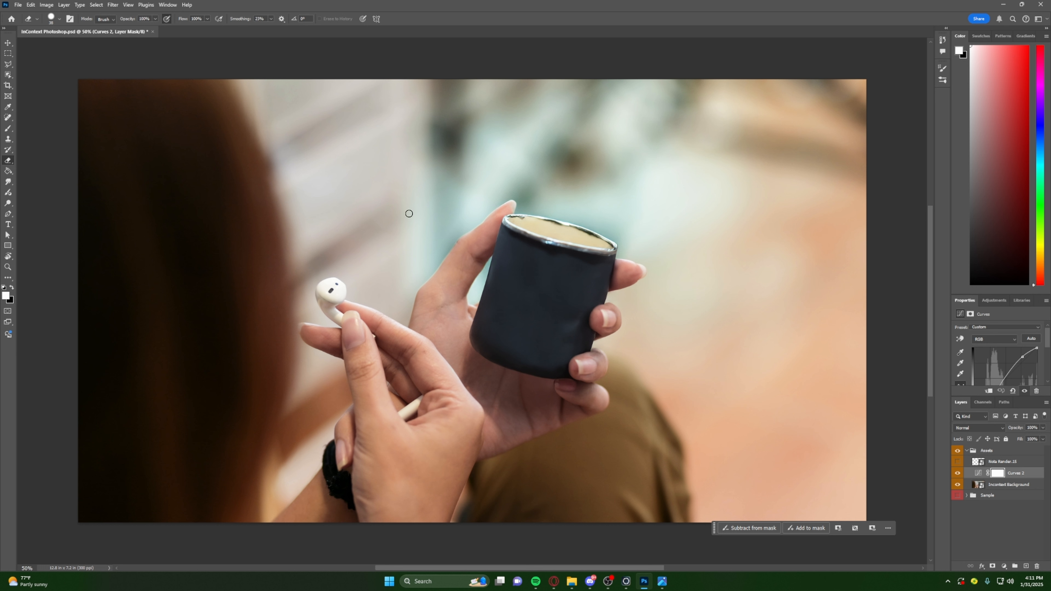
left_click(997, 487)
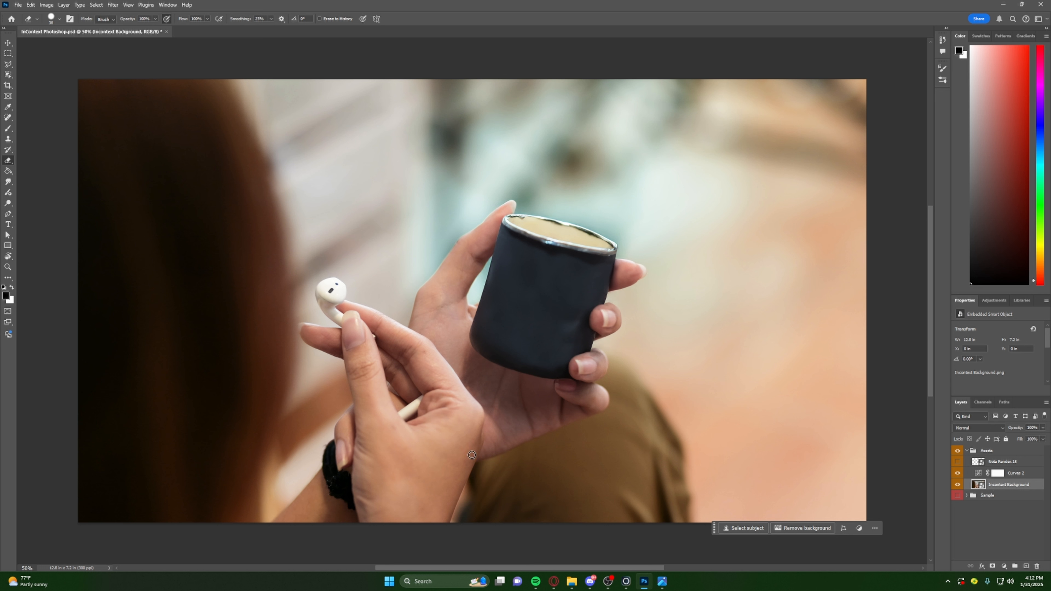
left_click(7, 63)
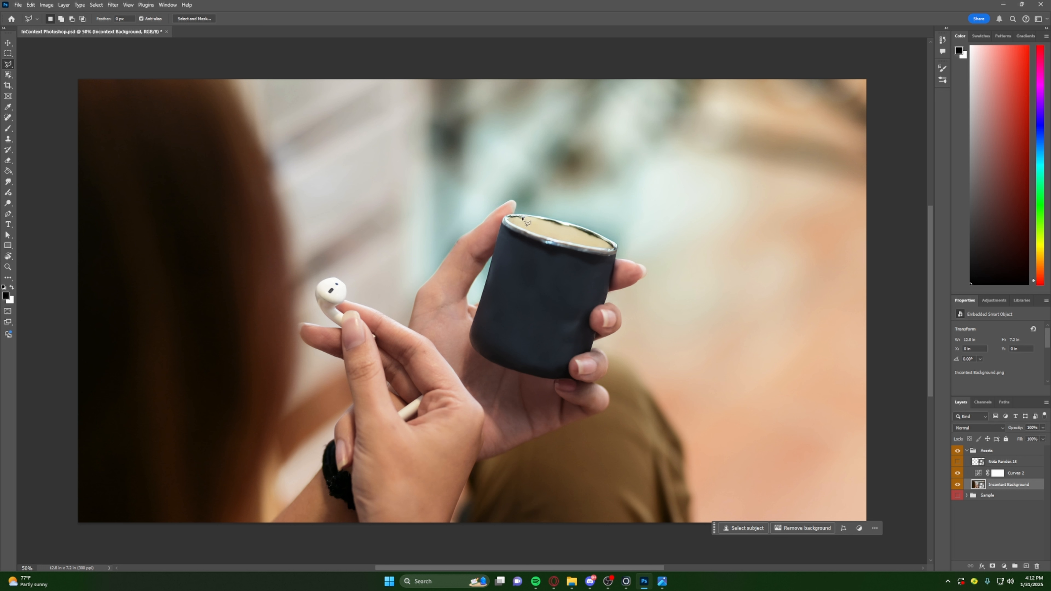
left_click(508, 211)
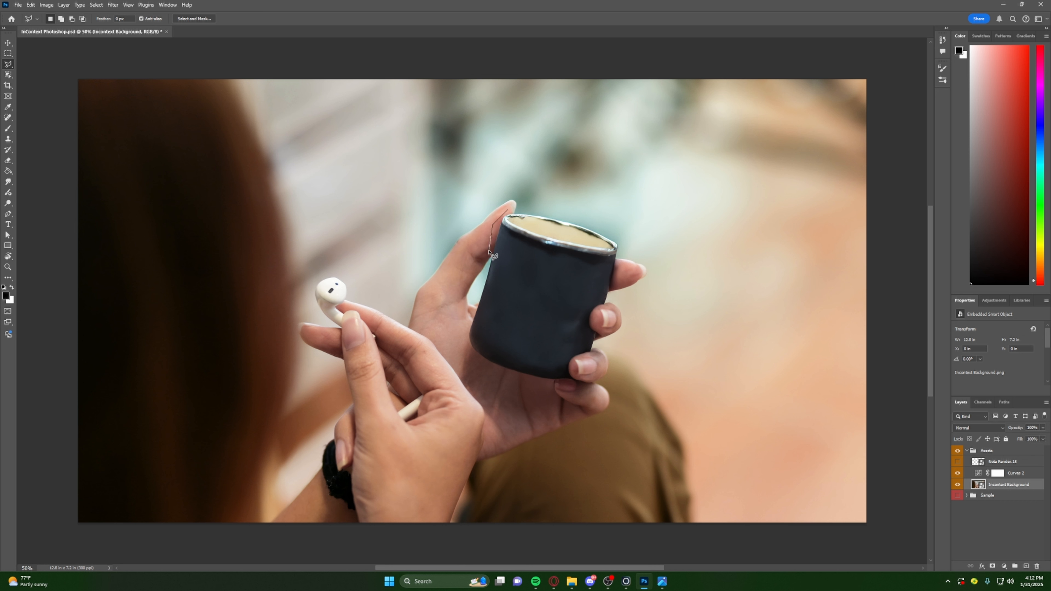
left_click(484, 267)
left_click(466, 333)
left_click(465, 349)
left_click(479, 359)
left_click(530, 381)
left_click(548, 385)
left_click(574, 382)
left_click(574, 360)
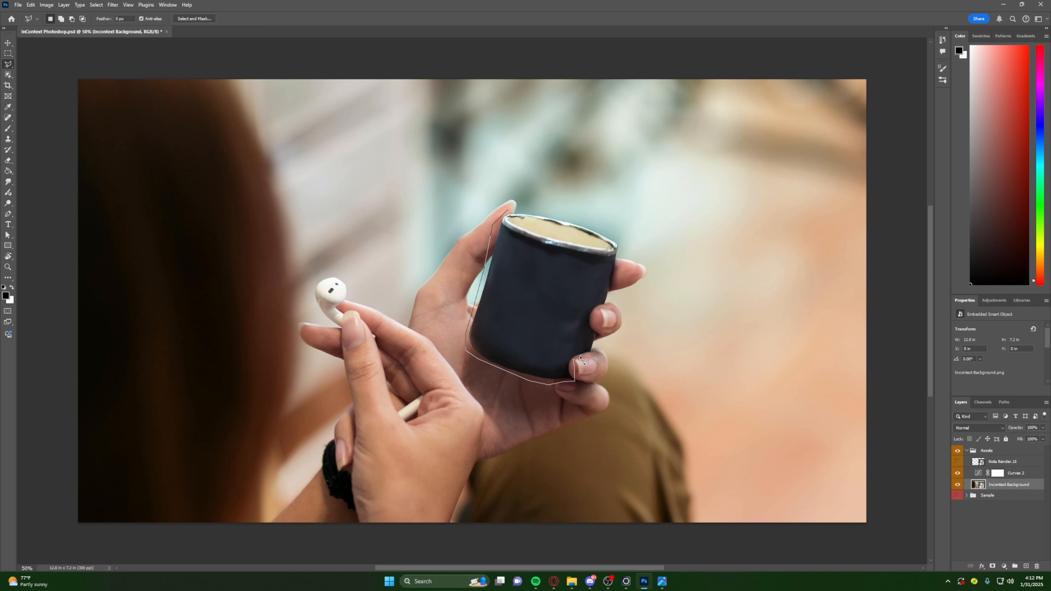
left_click(594, 352)
left_click(600, 330)
left_click(593, 324)
left_click(599, 309)
left_click(608, 306)
left_click(621, 239)
left_click(598, 219)
left_click(505, 212)
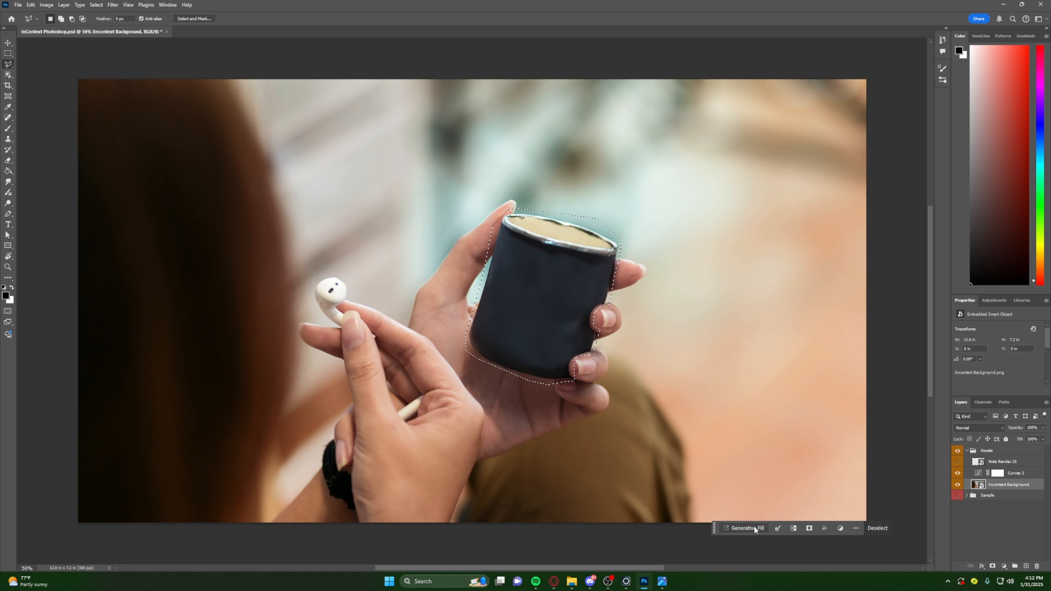
- Run Generative Fill on the cup selection with an empty prompt and browse the generated variations
left_click_drag(713, 528, 617, 507)
left_click(624, 499)
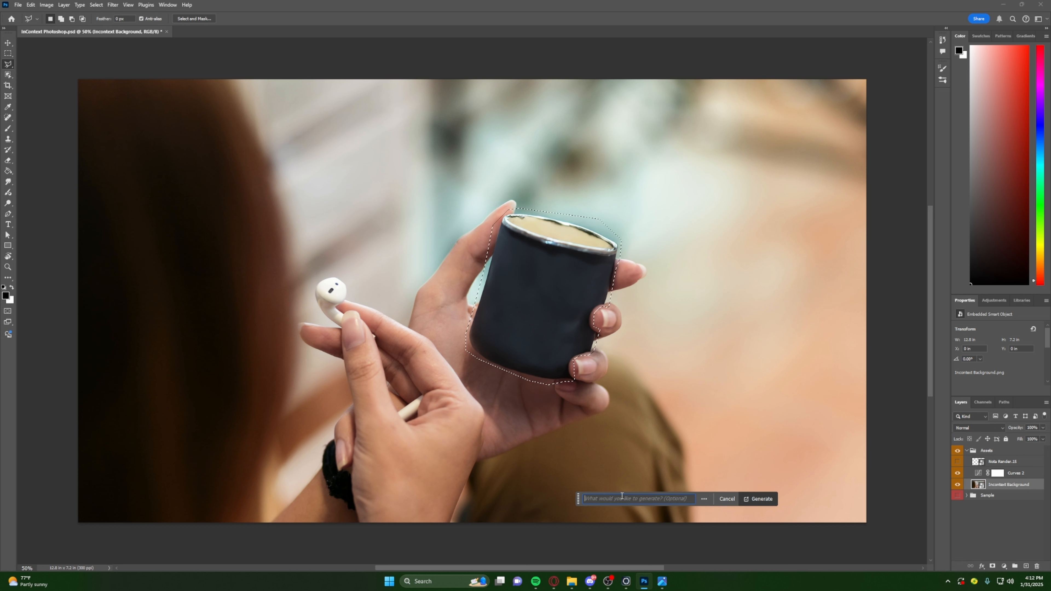
left_click(765, 499)
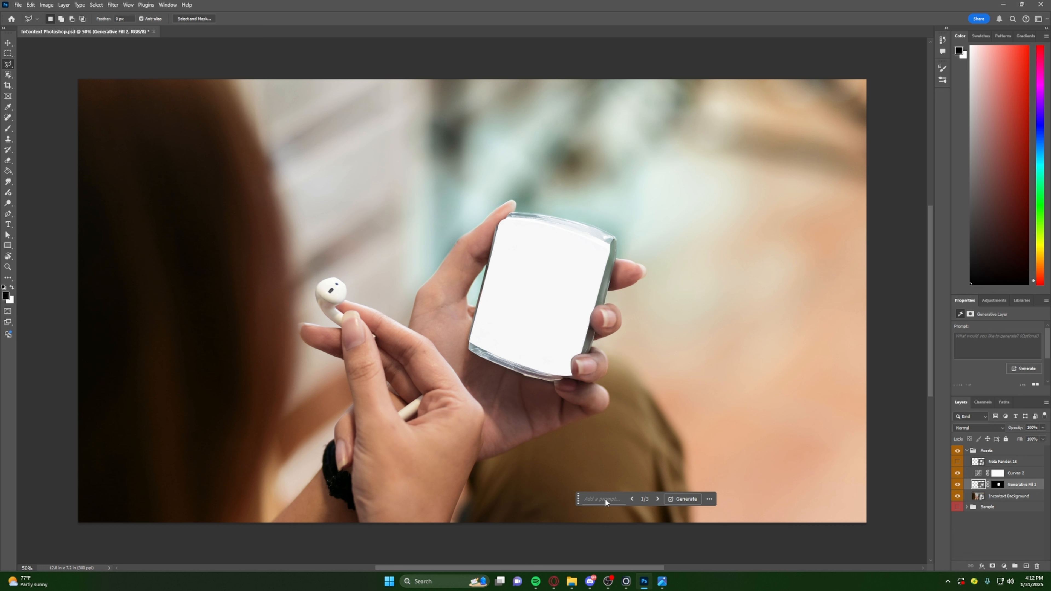
left_click(657, 499)
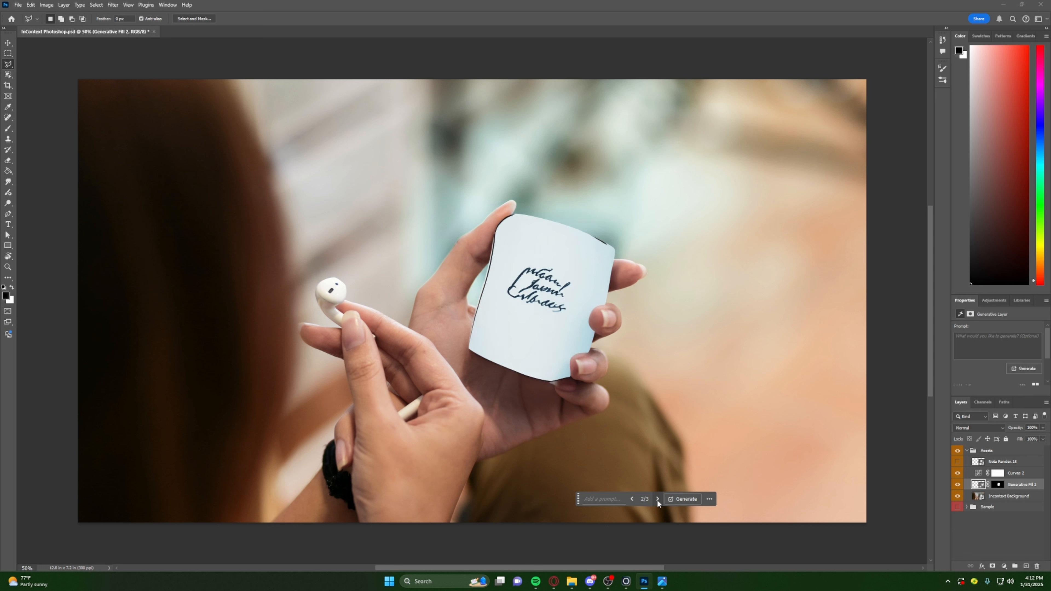
left_click(657, 499)
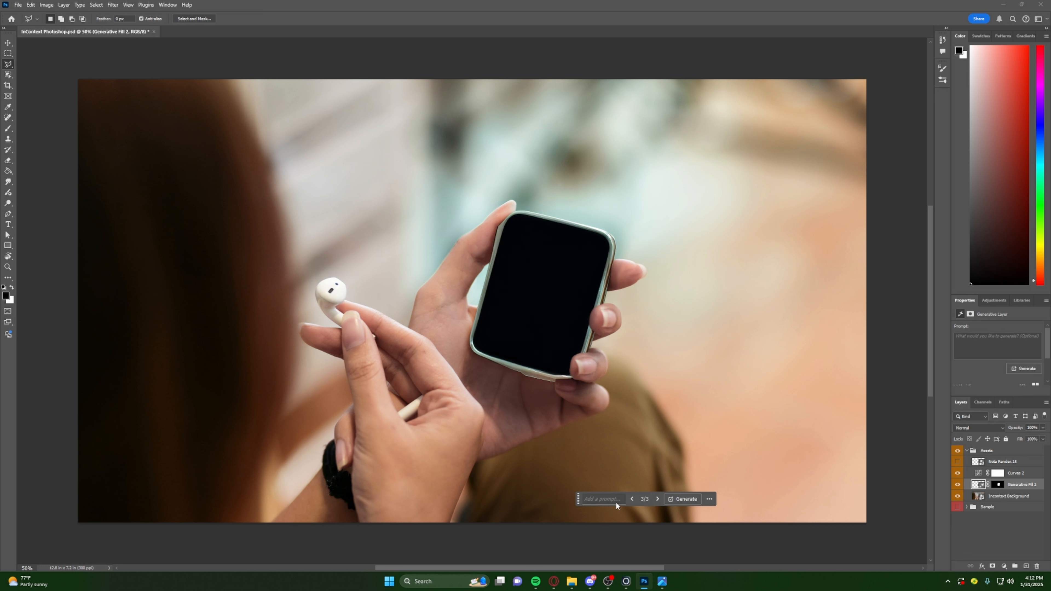
left_click(631, 499)
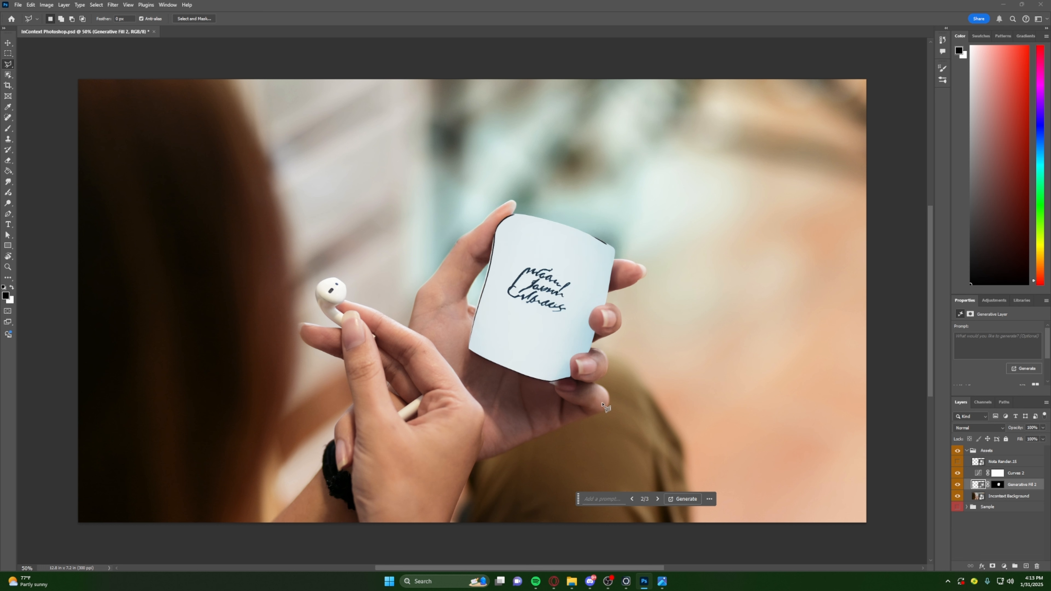
- Try regenerating the cup's Generative Fill with the prompt "Remove" and browse through its variations
left_click(601, 498)
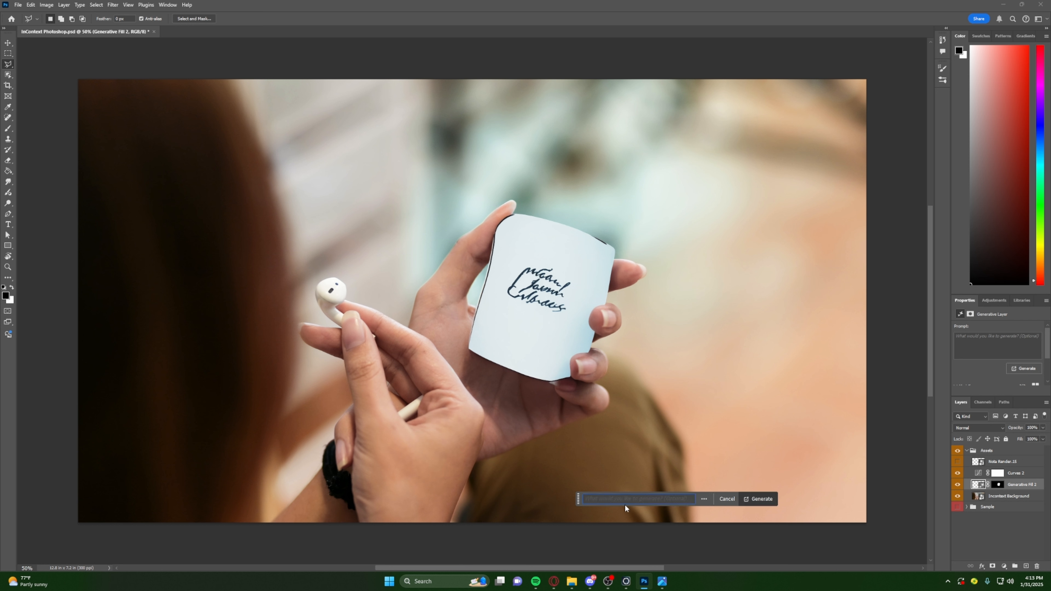
type("Remove")
left_click(763, 499)
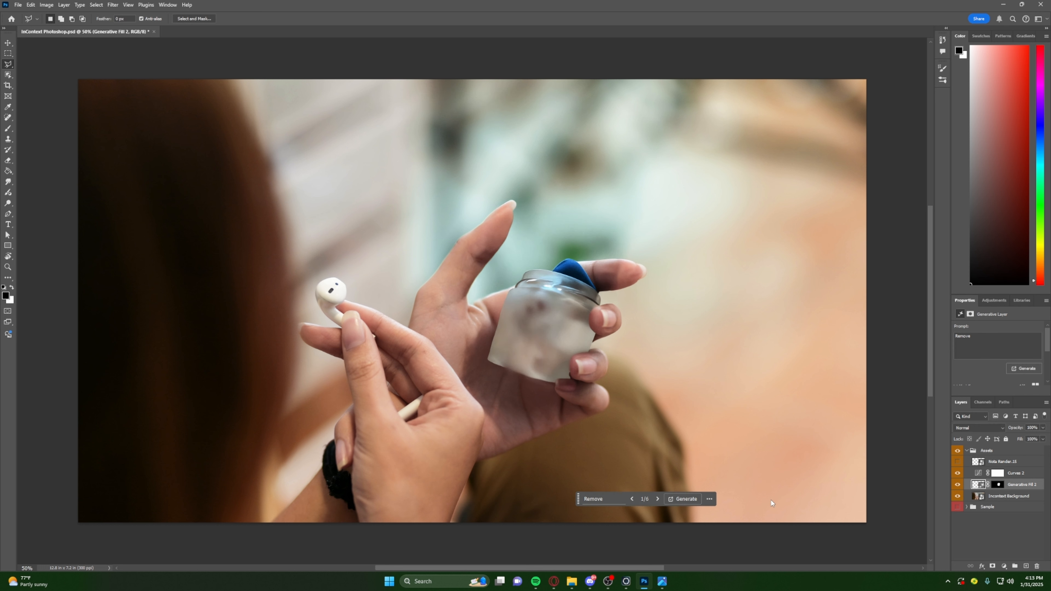
left_click(658, 499)
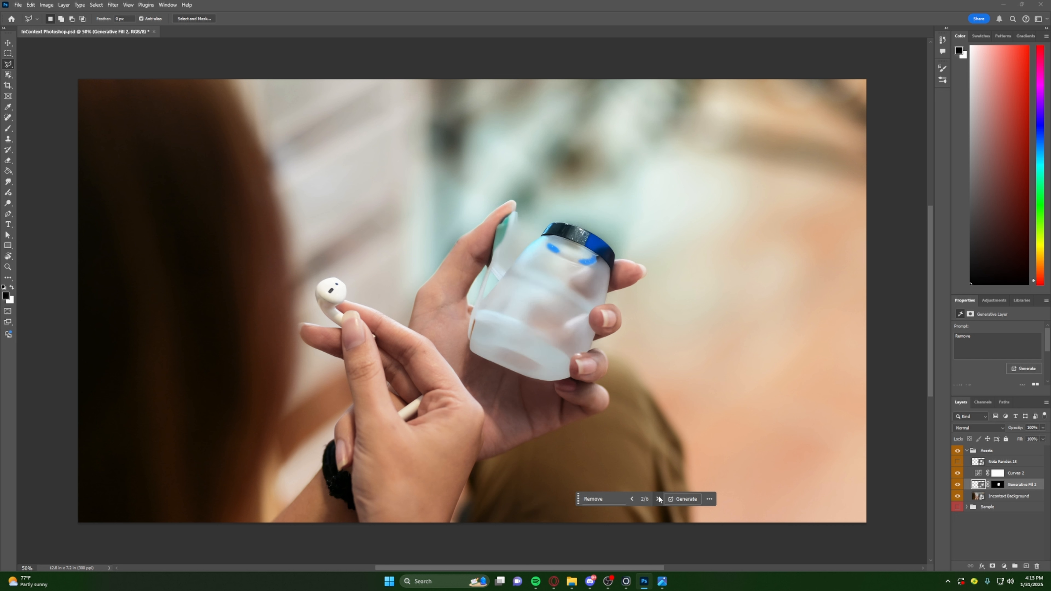
left_click(658, 499)
left_click(658, 499)
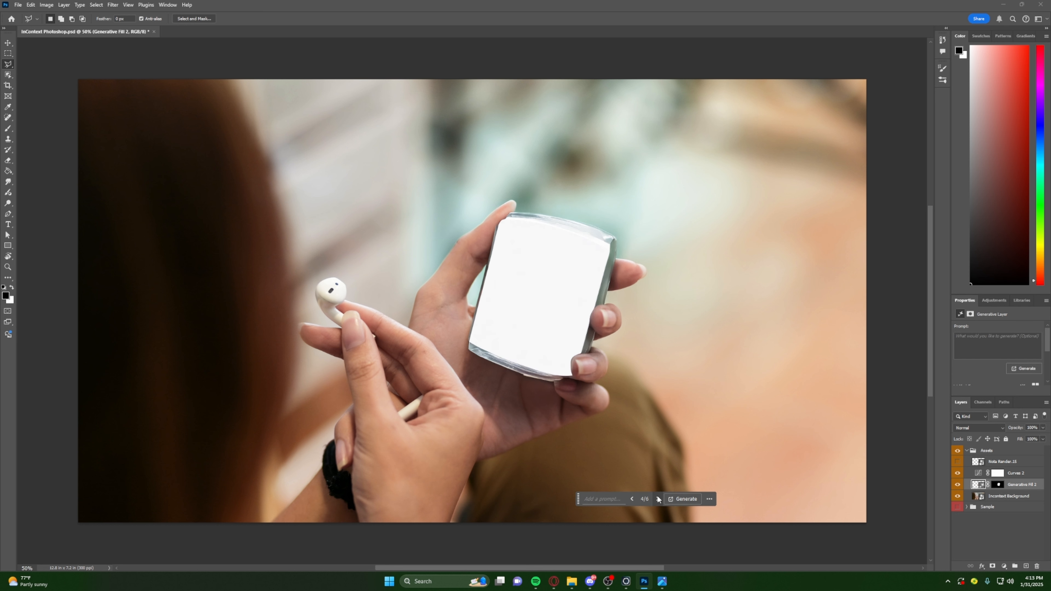
left_click(658, 499)
left_click(658, 499)
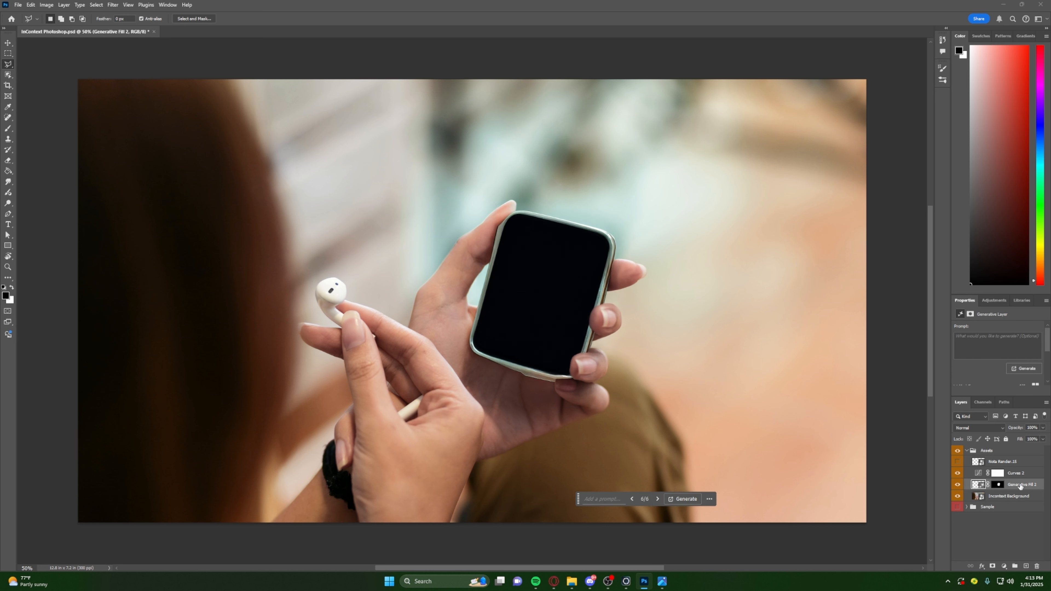
- Delete the Generative Fill 2 layer and outline the cup on Incontext Background more loosely with the Polygonal Lasso, including a margin around its edges
left_click(999, 485)
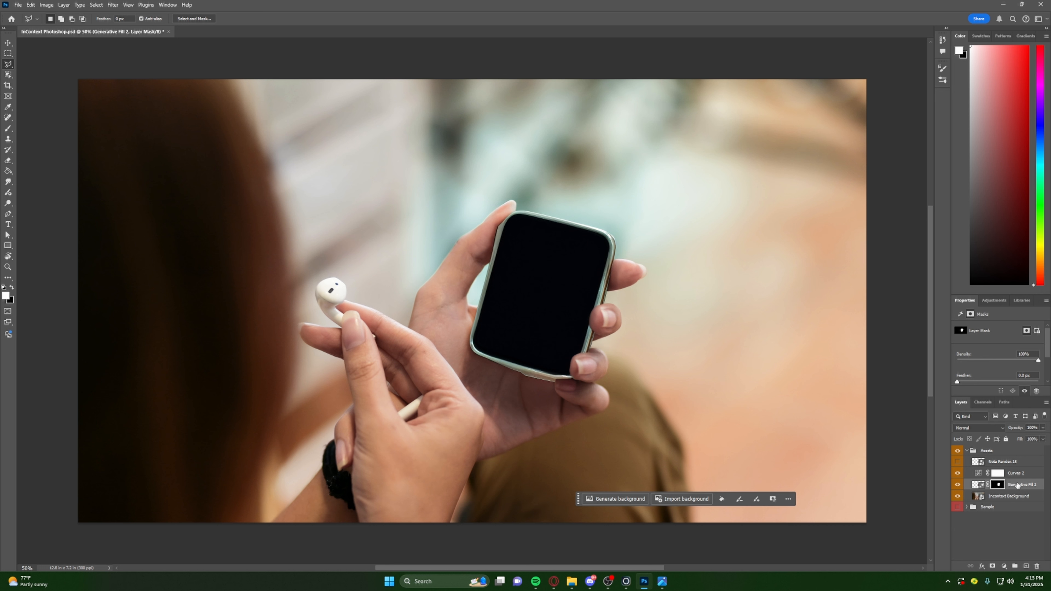
key("Delete")
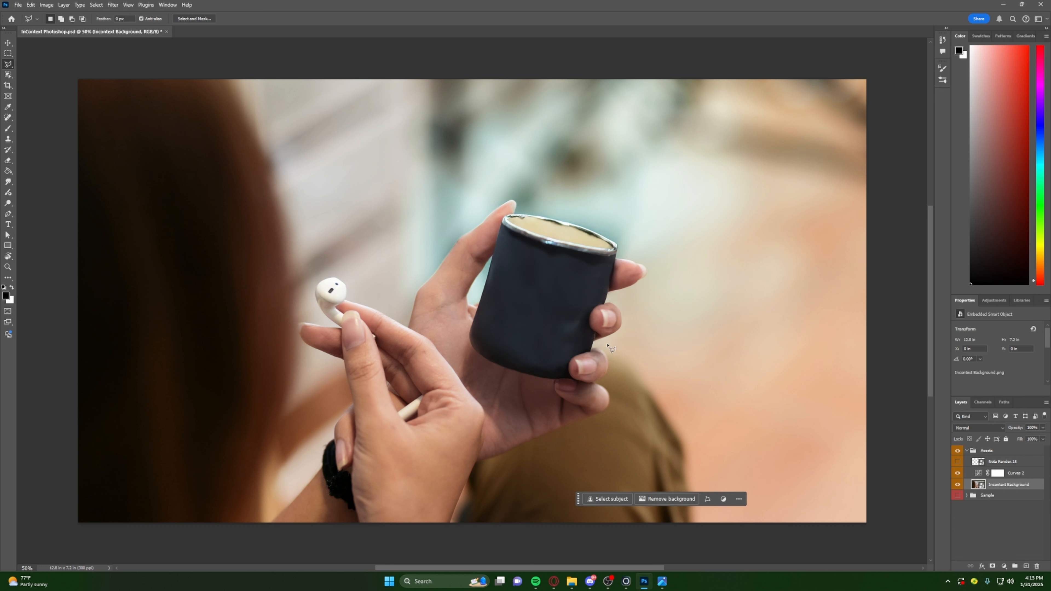
left_click(505, 212)
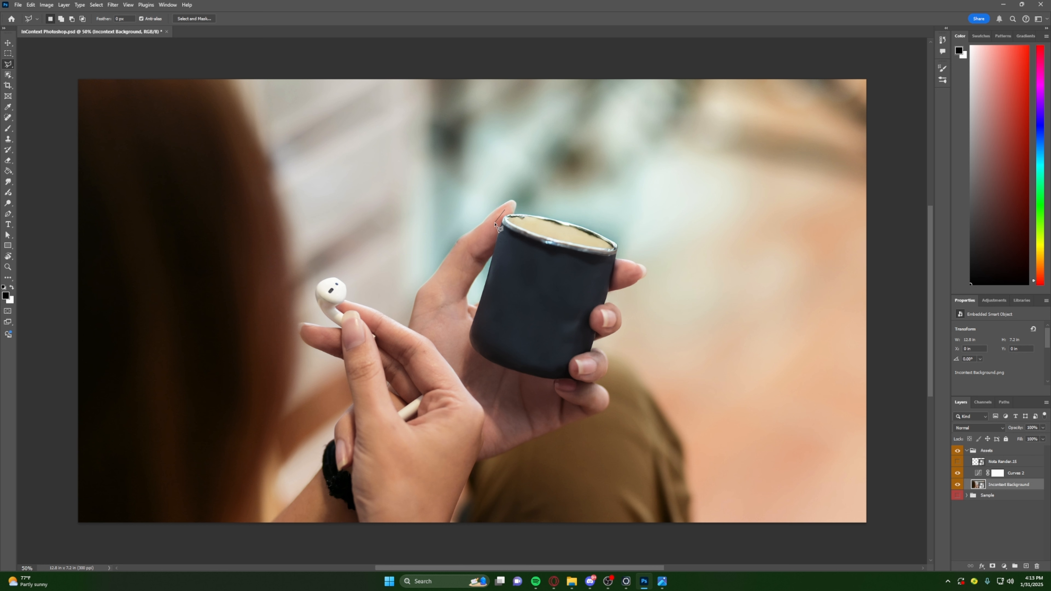
left_click(462, 338)
left_click(462, 357)
left_click(489, 371)
left_click(541, 382)
left_click(565, 387)
left_click(591, 356)
left_click(598, 336)
left_click(594, 315)
left_click(601, 307)
left_click(609, 304)
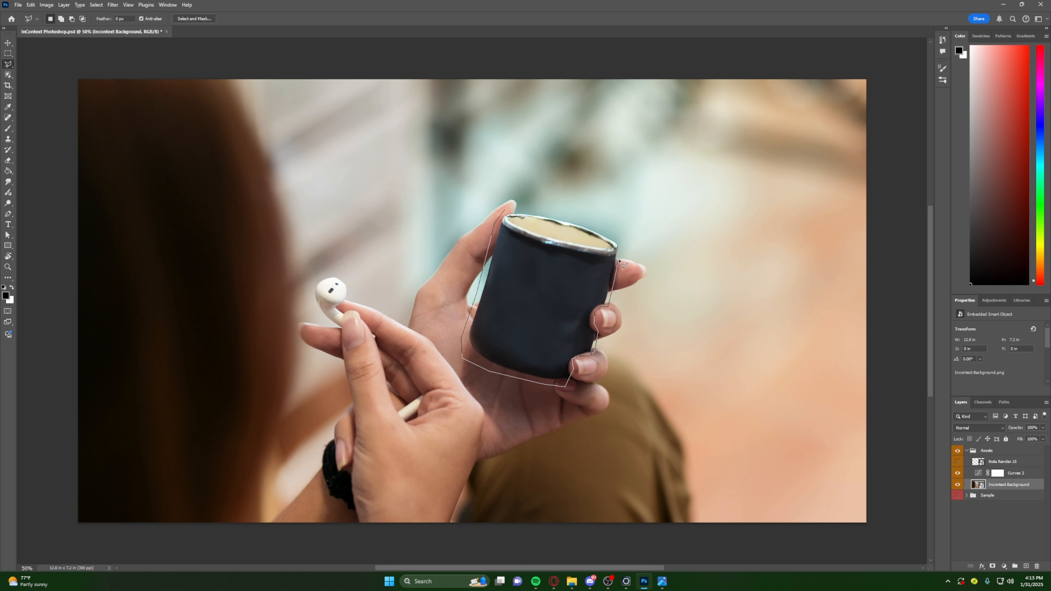
left_click(623, 237)
left_click(619, 224)
left_click(583, 214)
left_click(508, 213)
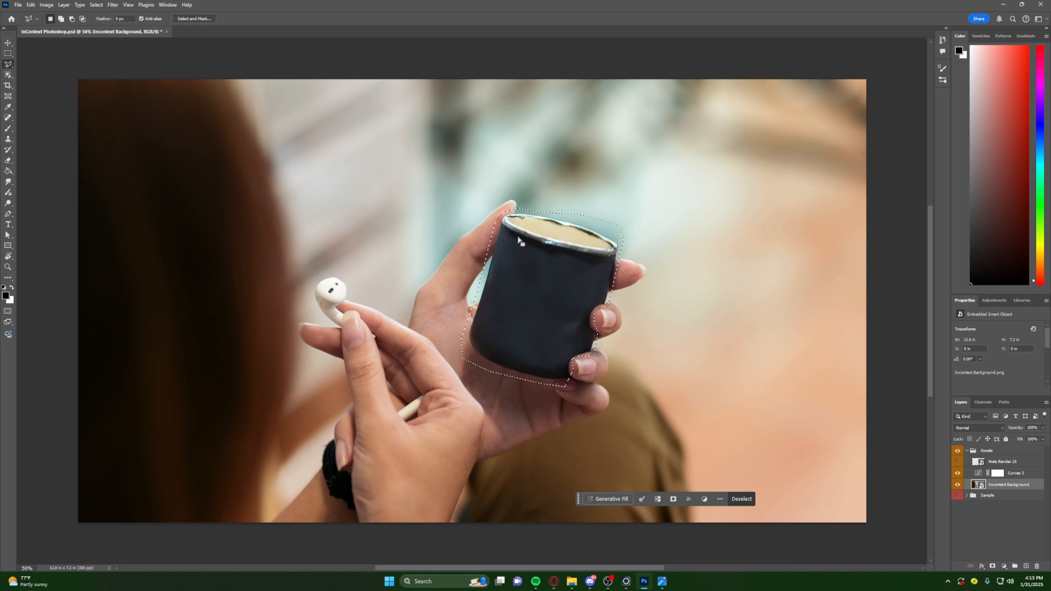
- Run Generative Fill on the looser cup selection with the prompt "Remove" and browse the generated variations
left_click(608, 499)
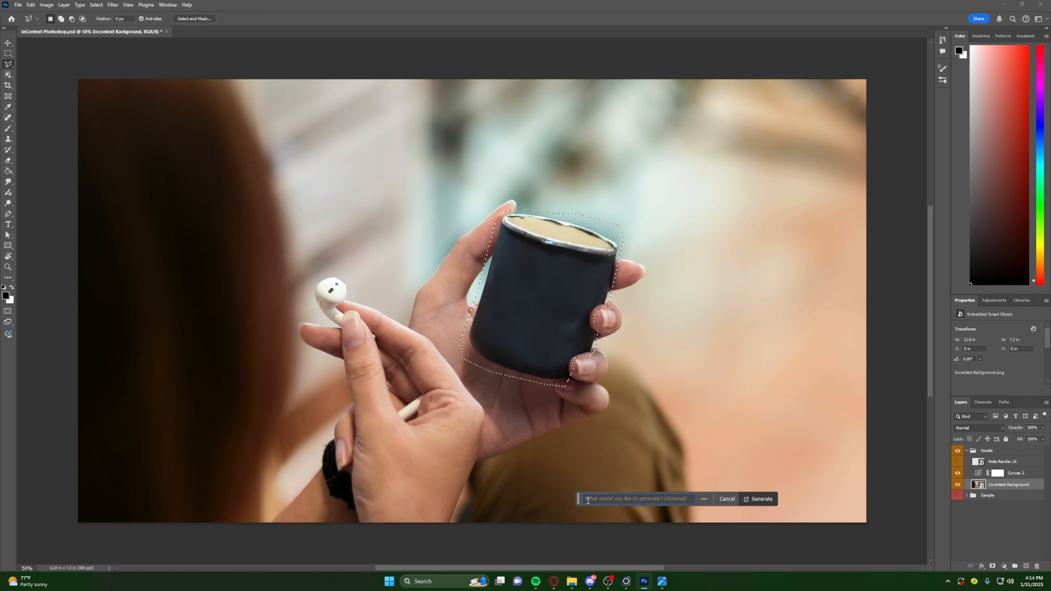
type("Remove")
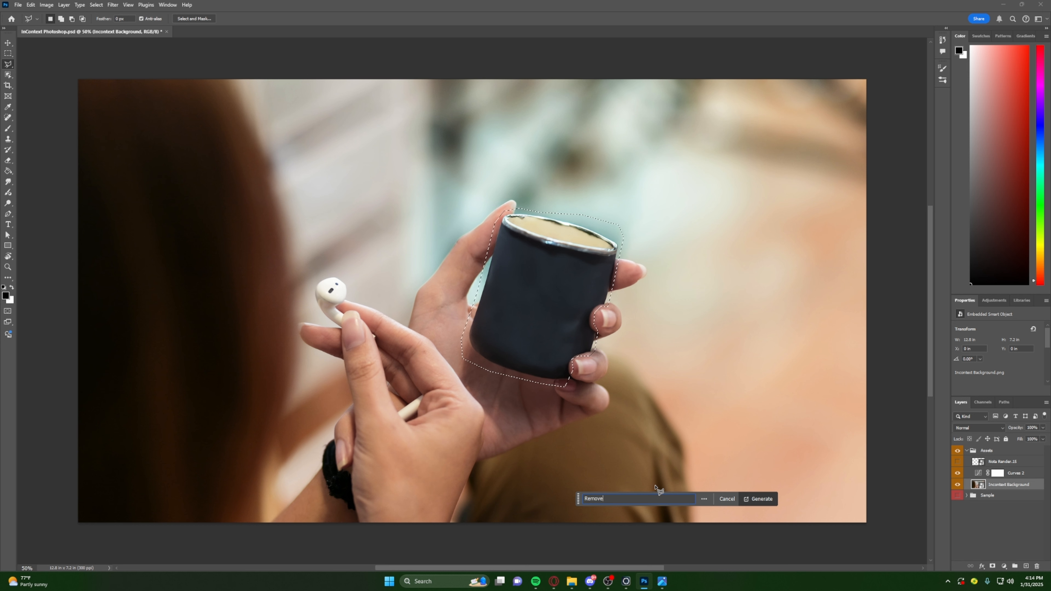
left_click(758, 499)
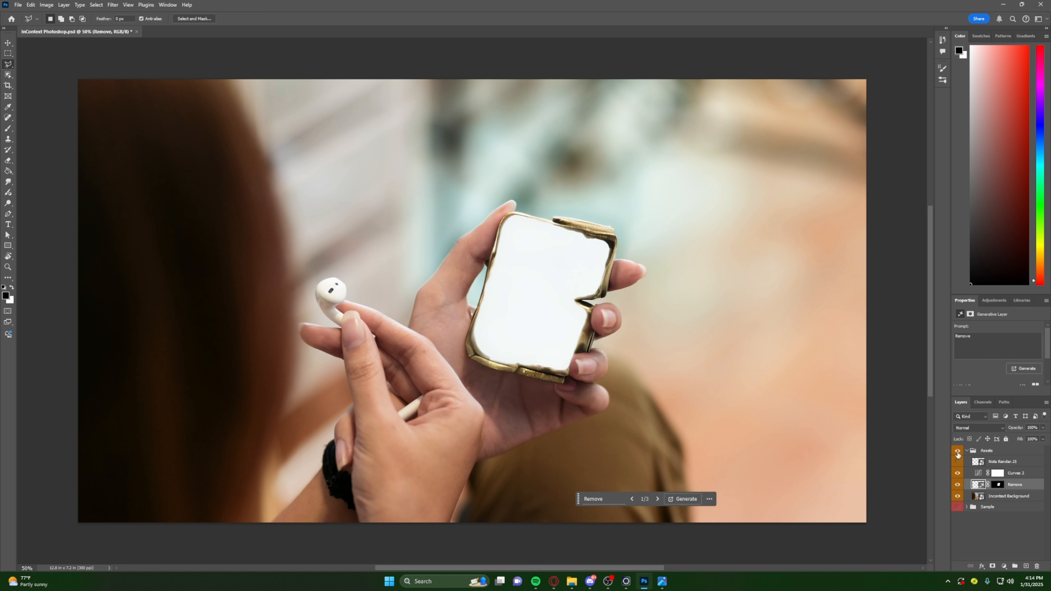
left_click(659, 499)
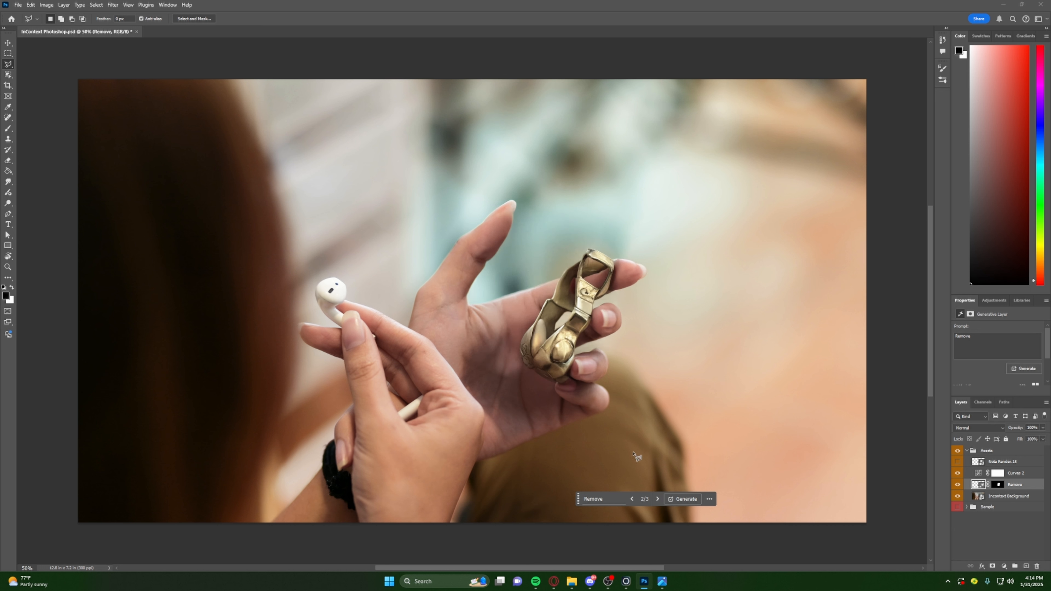
left_click(658, 499)
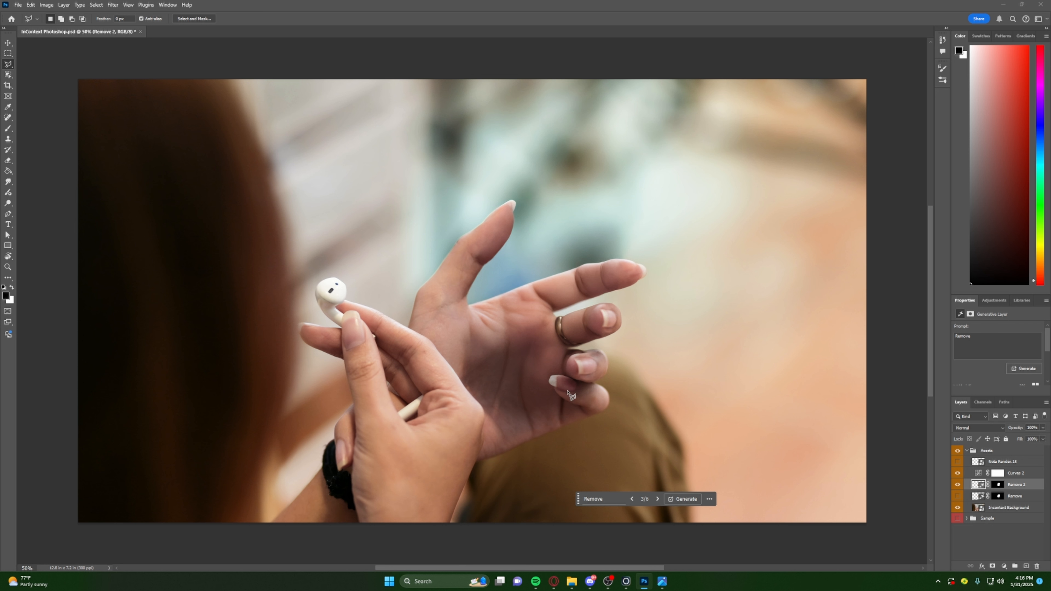
- Show the Sample group instead of Assets and hide its Generative Fill, Layer 1, Nota Render.15, remove 2 and remove layers to examine the original cup
left_click(957, 451)
left_click(957, 519)
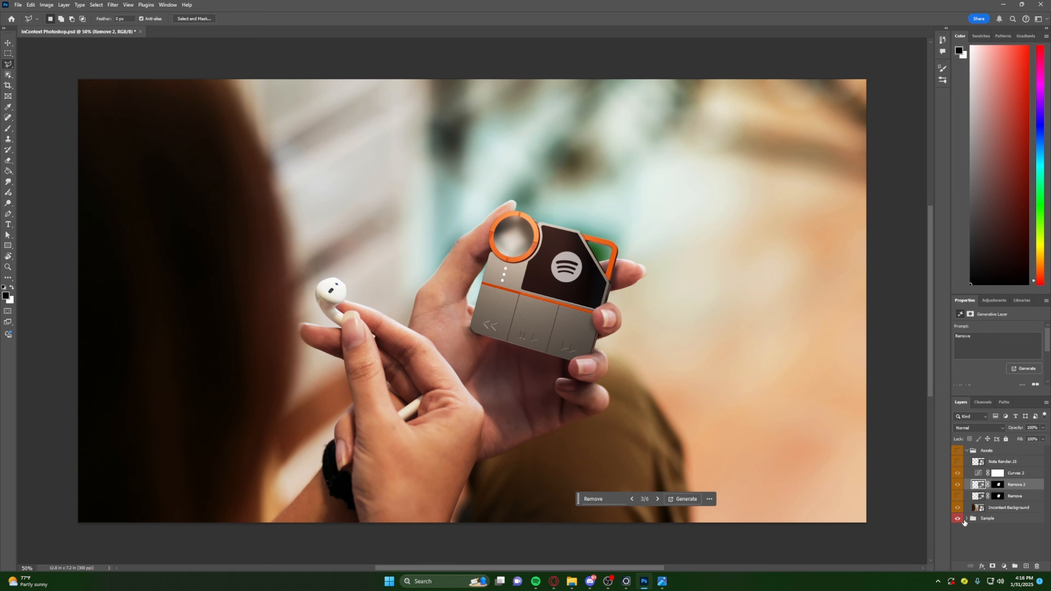
left_click(967, 519)
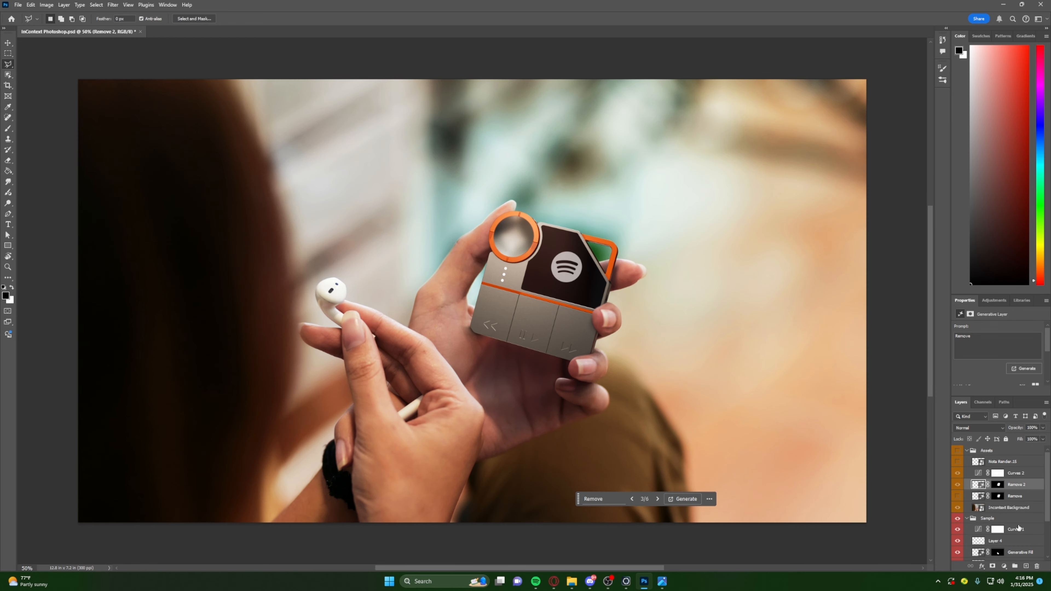
scroll(989, 512, "down", 2)
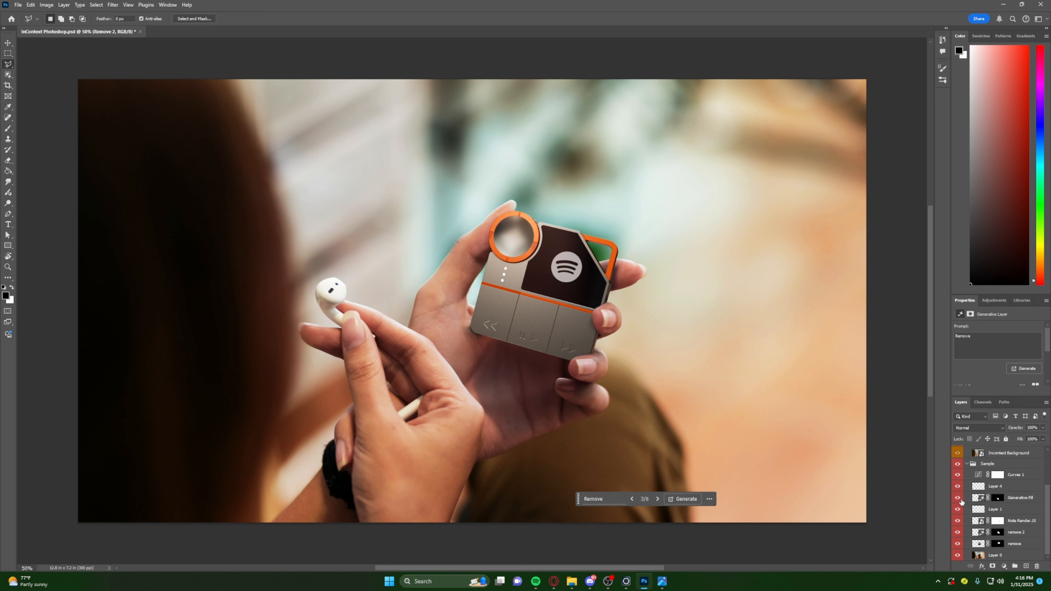
left_click(959, 498)
left_click(958, 509)
left_click(958, 521)
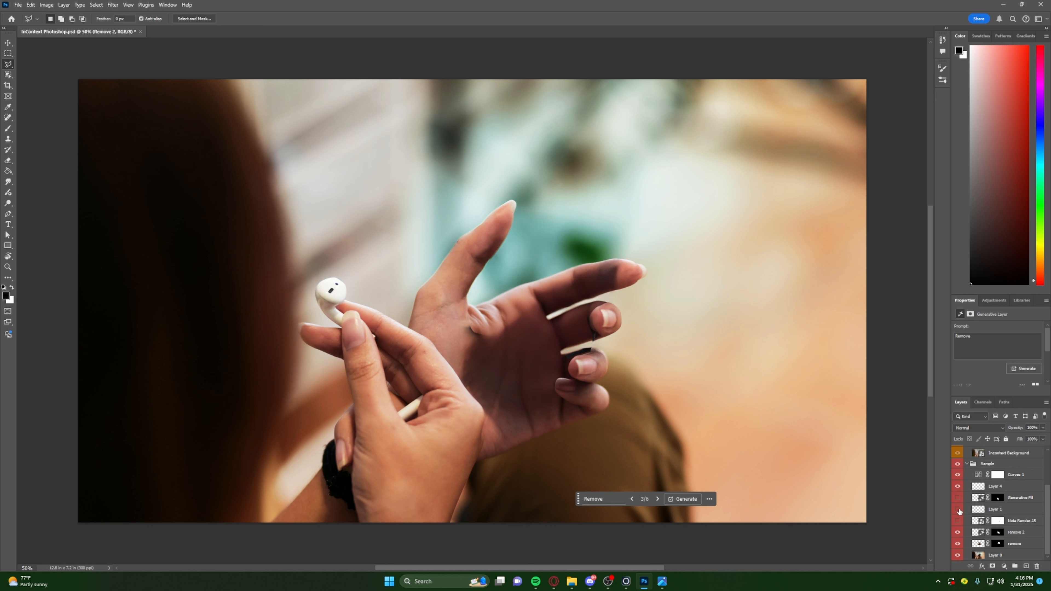
left_click(958, 533)
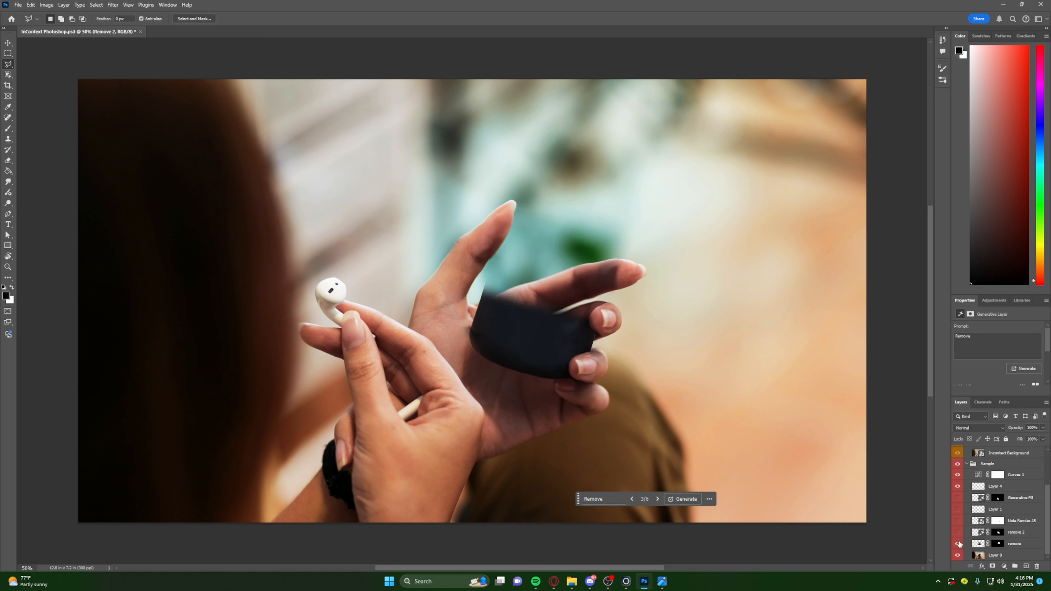
left_click(958, 544)
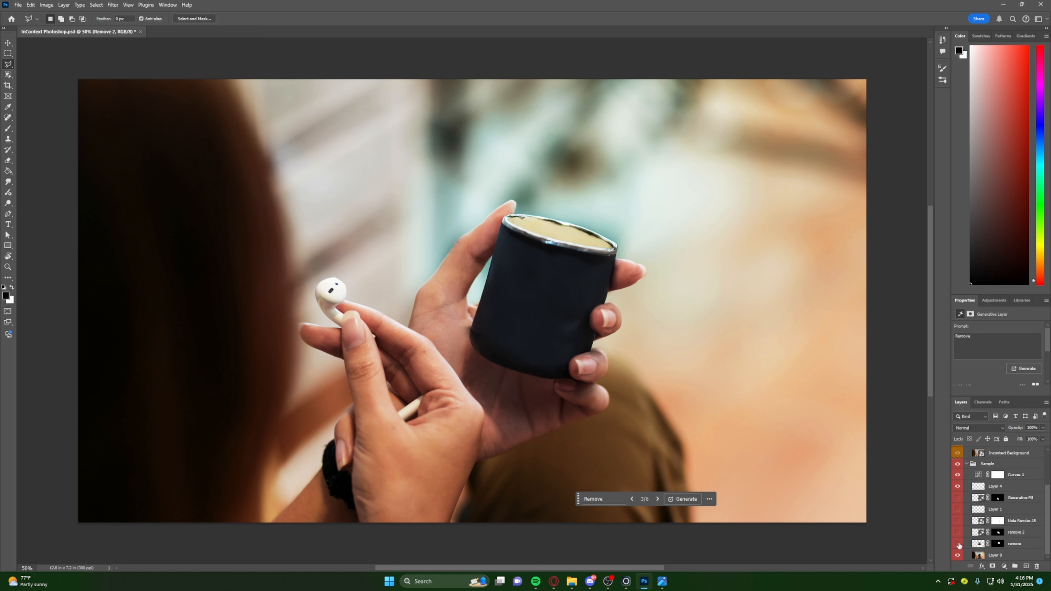
- Turn the Sample group's remove, remove 2 and Generative Fill layers back on in turn to review how the cup was removed
left_click(958, 545)
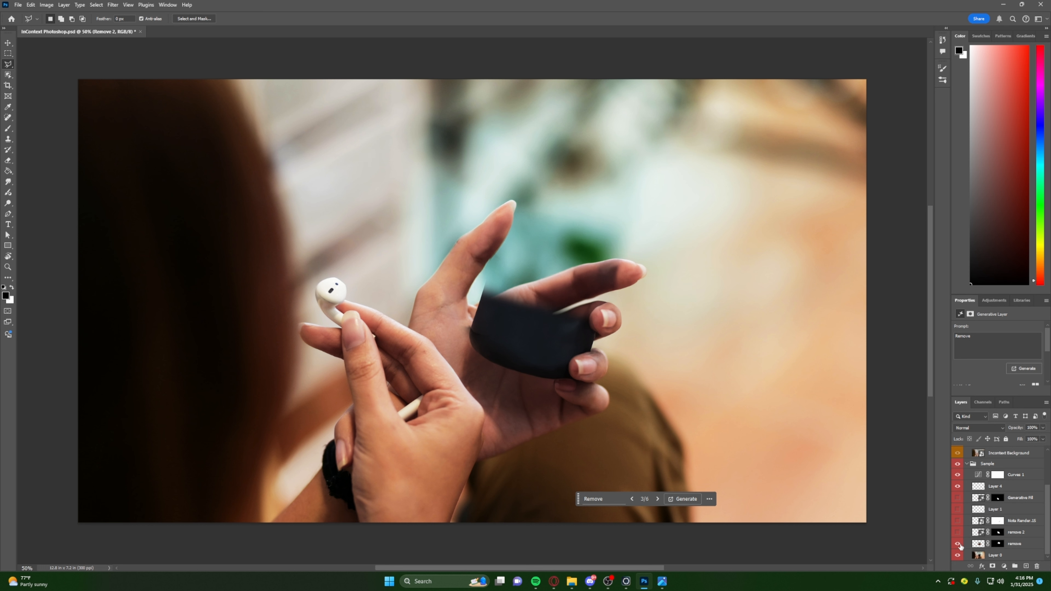
left_click(958, 534)
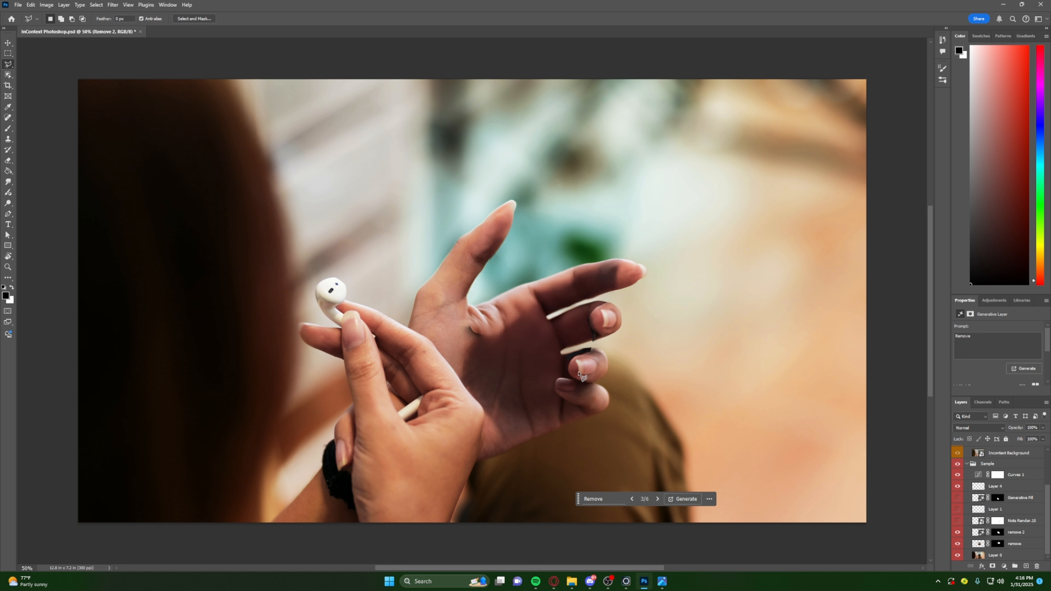
left_click(959, 521)
left_click(958, 498)
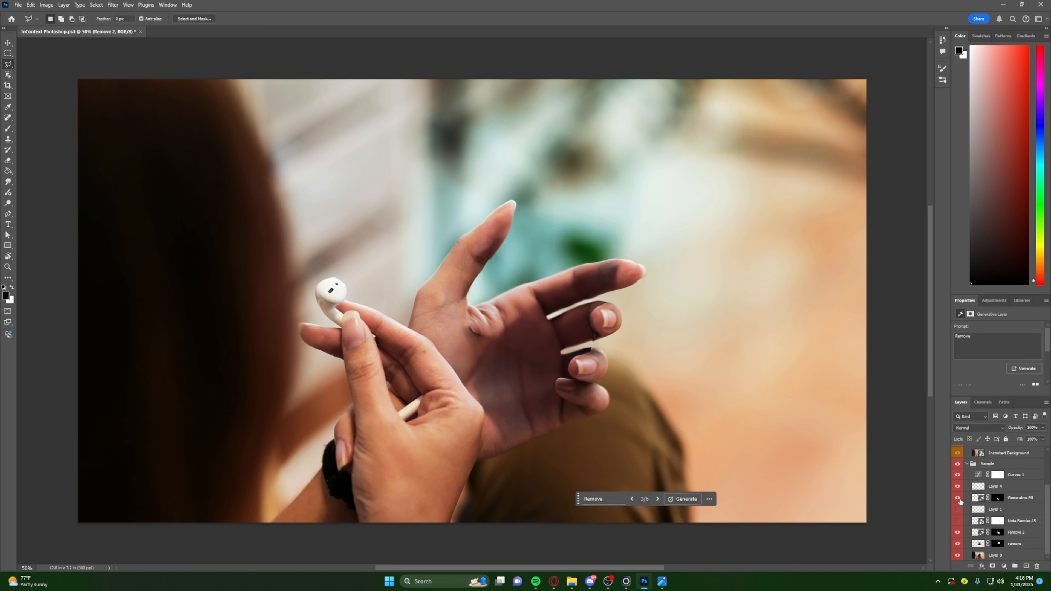
- Hide the Sample group and show the Assets group with its Remove and Nota Render.15 layers
left_click(957, 474)
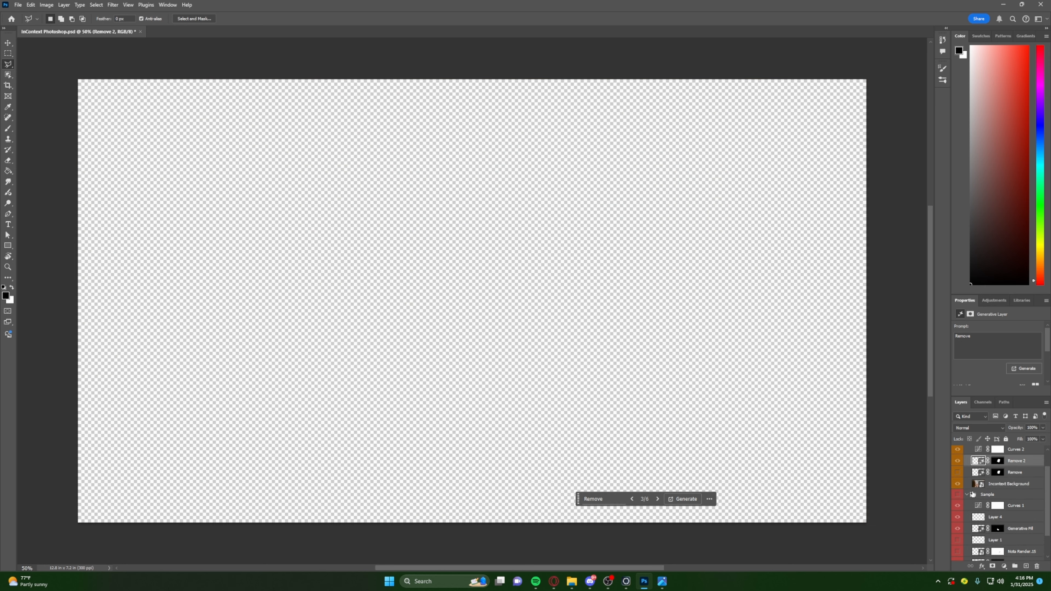
left_click(958, 472)
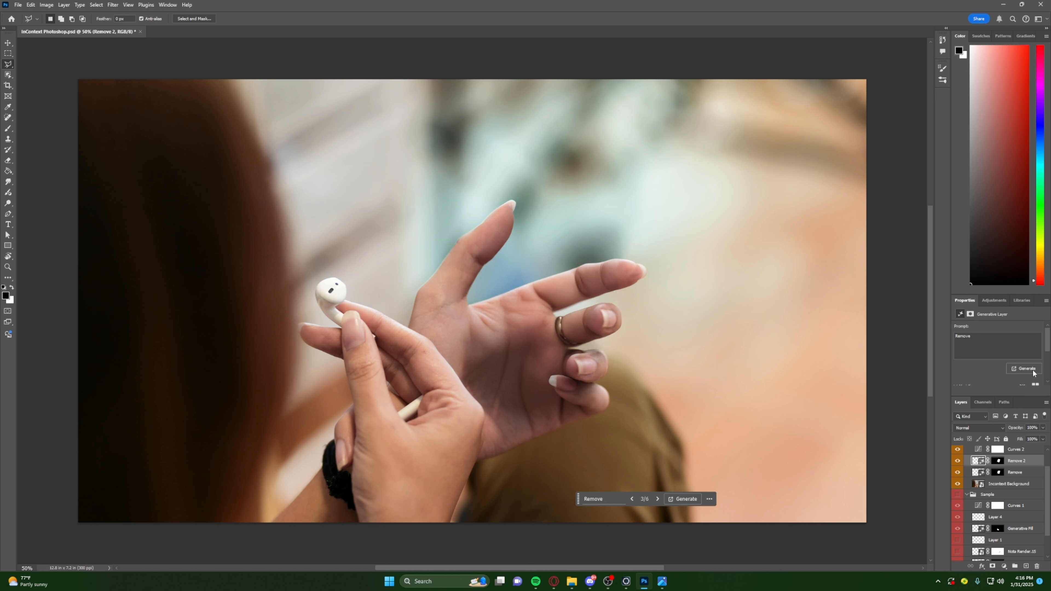
scroll(962, 463, "up", 2)
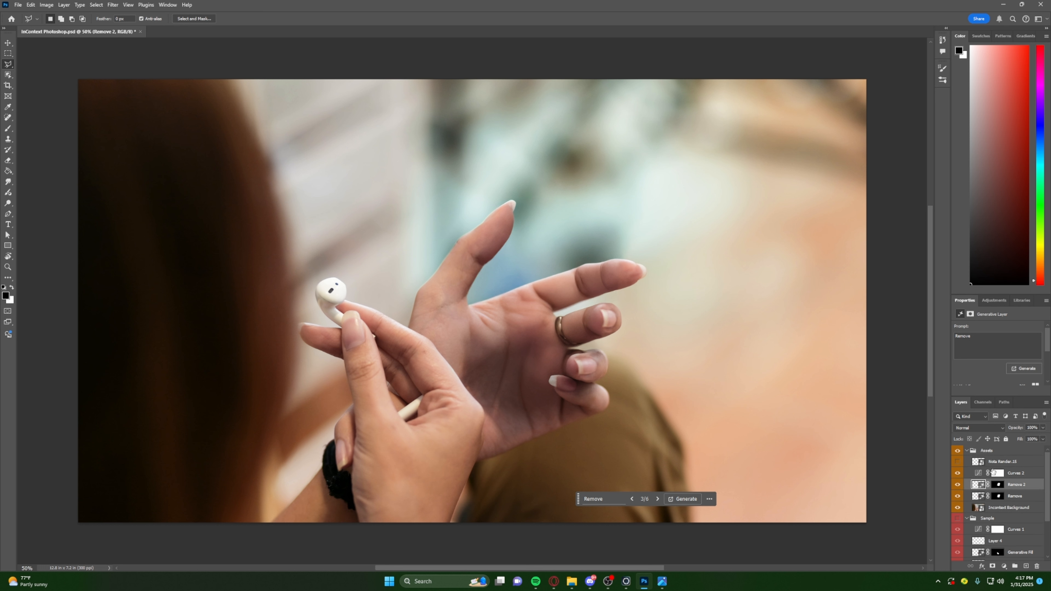
left_click(957, 462)
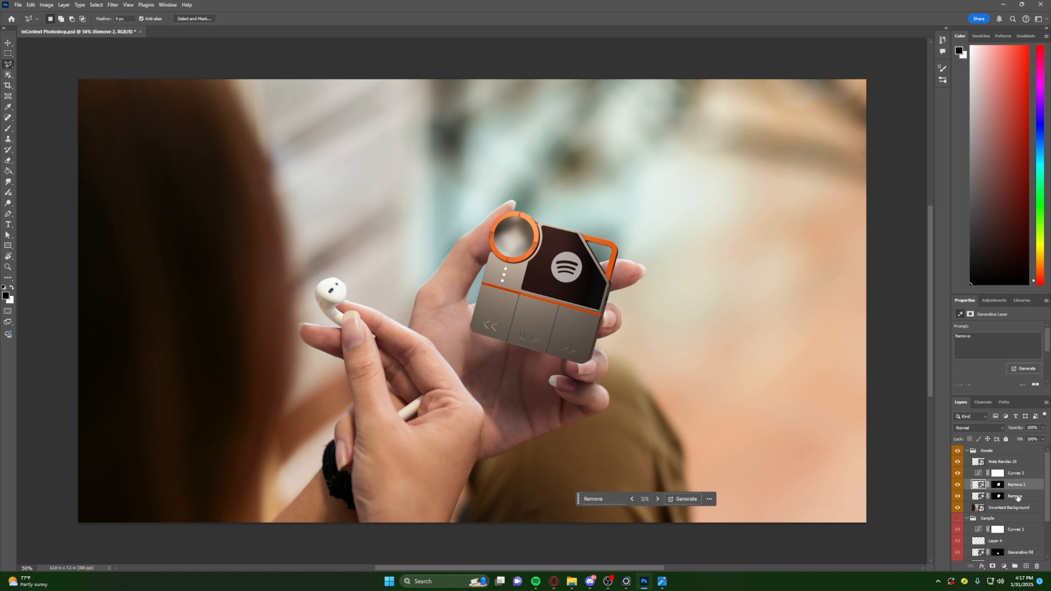
- Delete the Remove generative layer from the Assets group, keeping Remove 2
left_click(1017, 496)
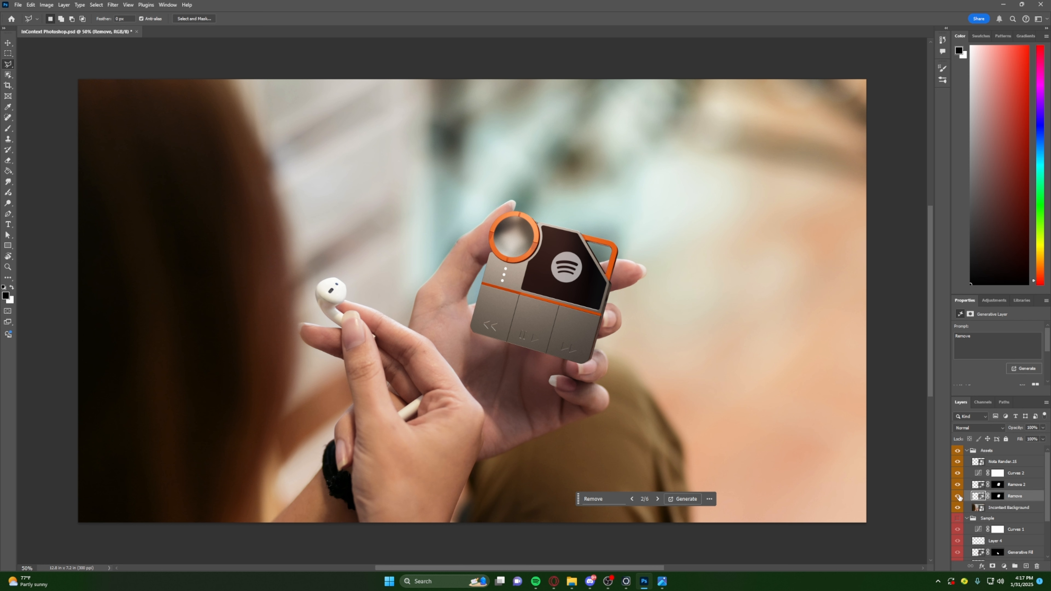
left_click(1036, 567)
left_click(488, 210)
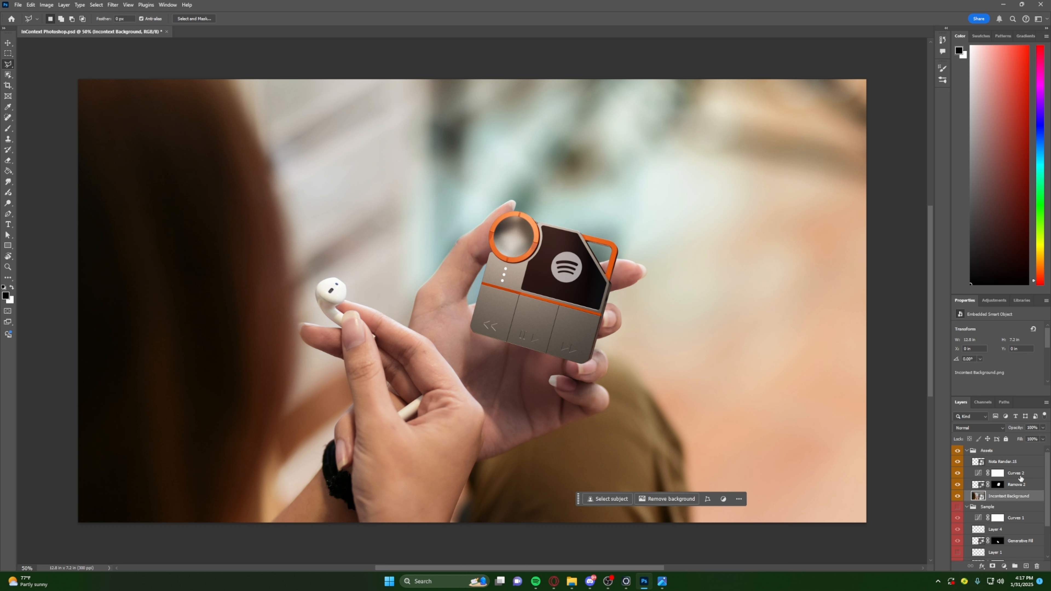
- Add a layer mask to the Nota Render.15 layer and make the mask active for the Eraser
left_click(1006, 467)
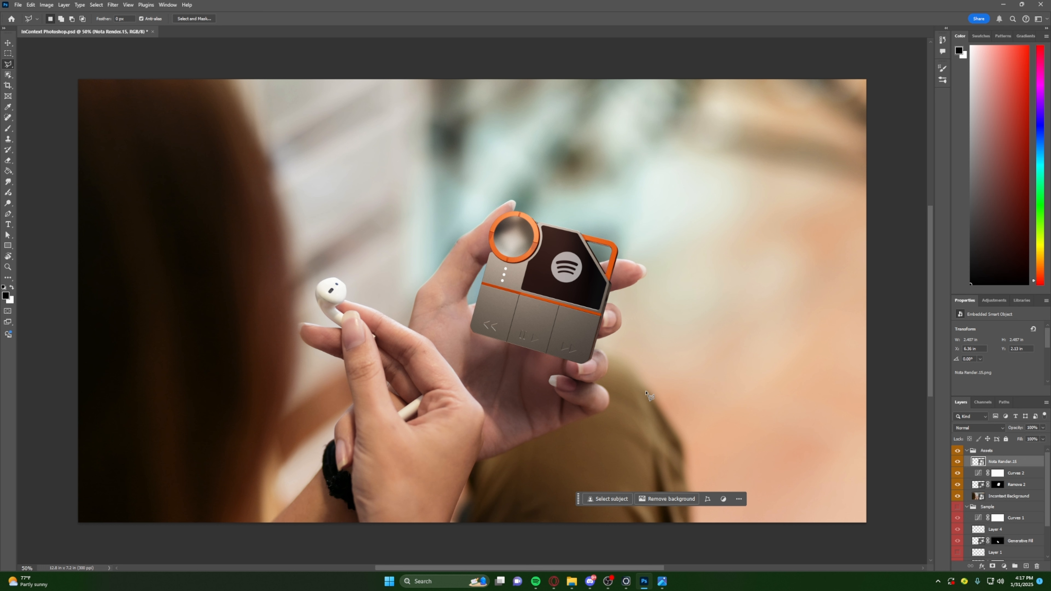
key("e")
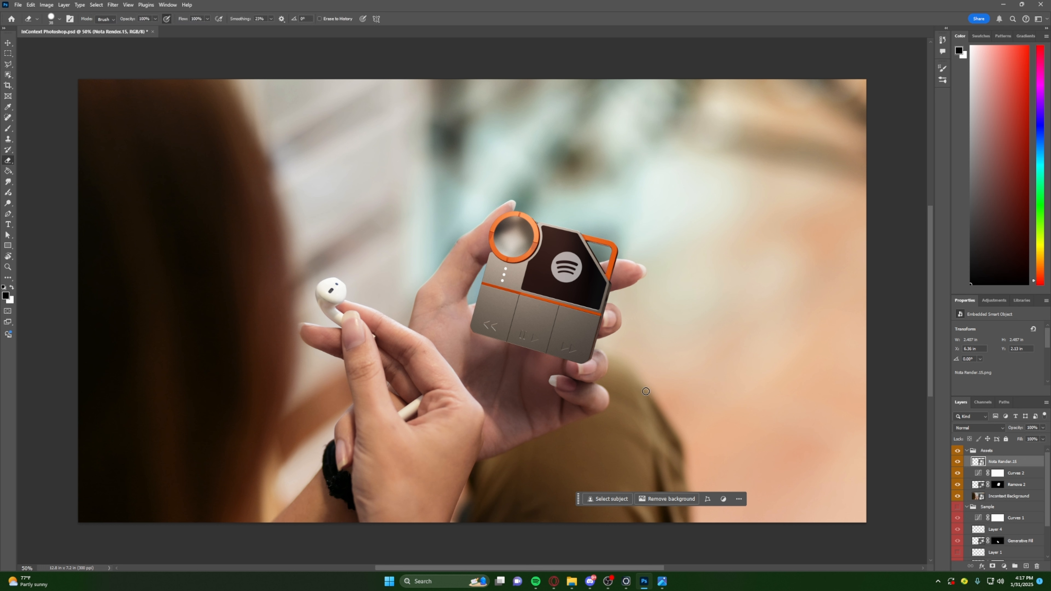
left_click(992, 566)
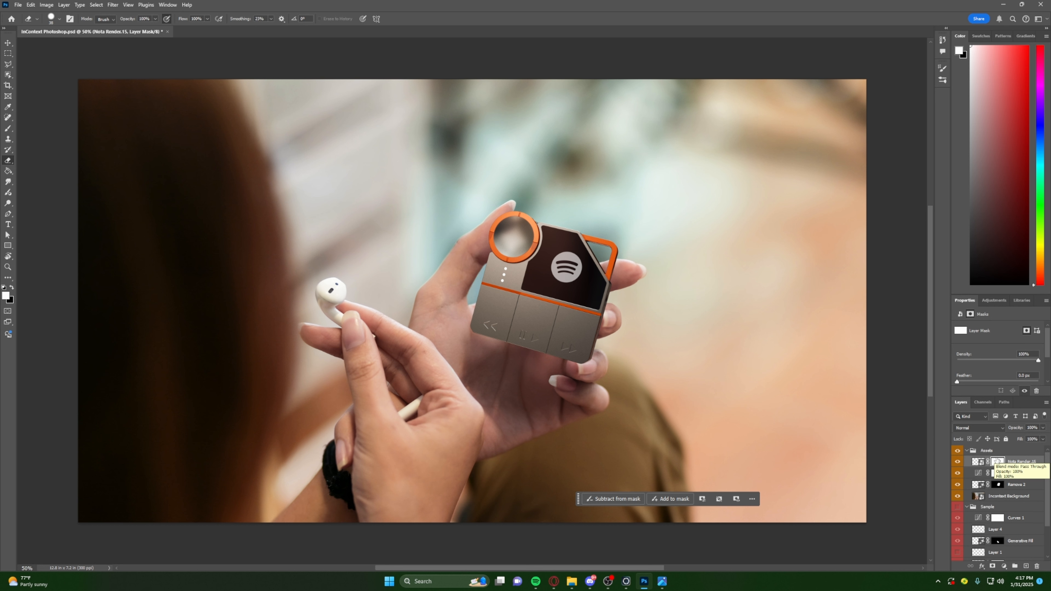
left_click(983, 463)
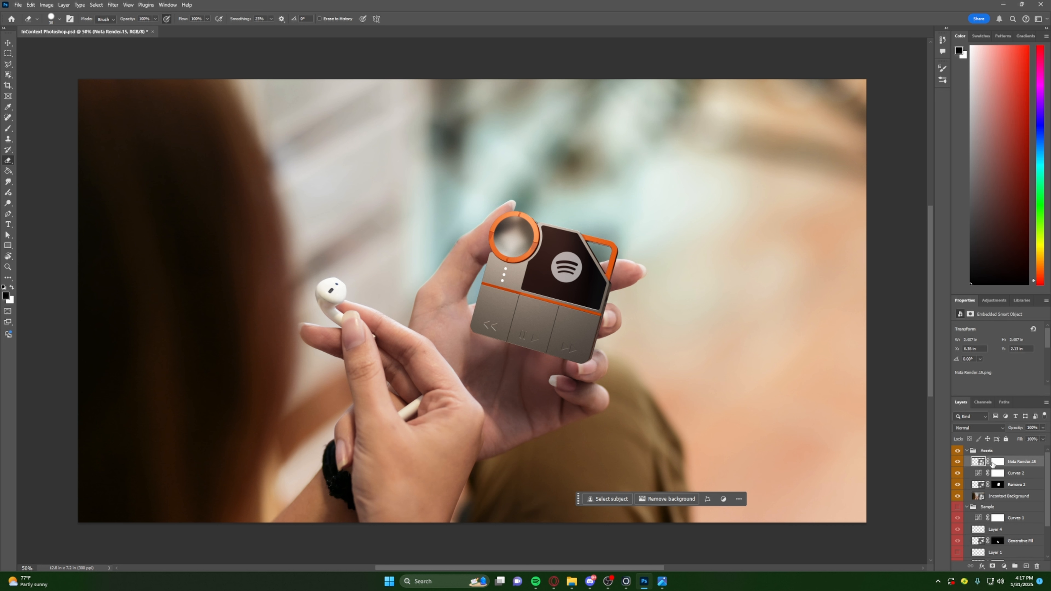
left_click(996, 462)
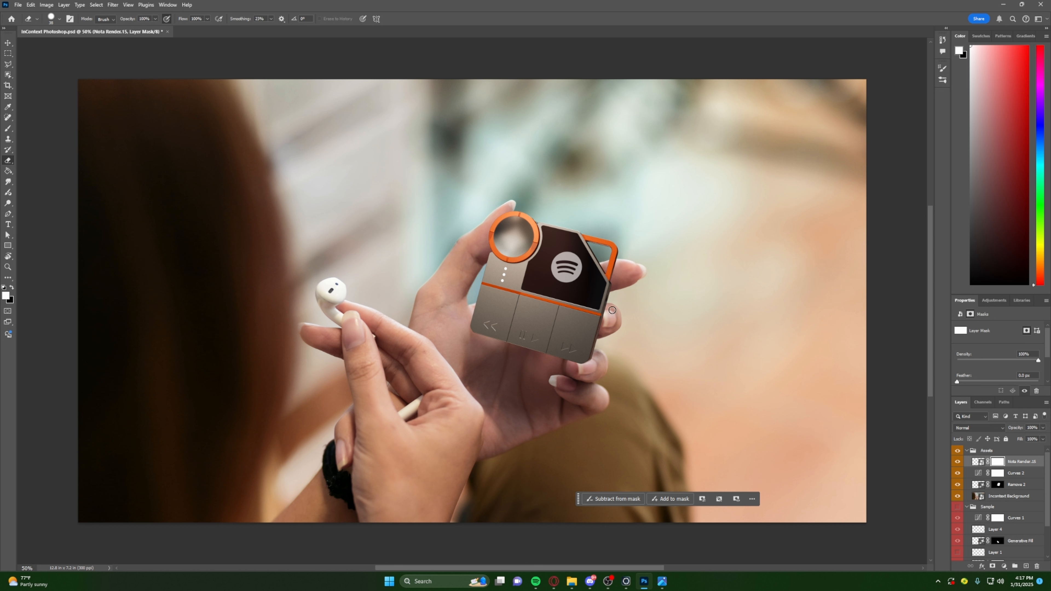
- Erase the device on its layer mask over the upper gripping fingertip so the finger wraps around the device's edge
mouse_move(638, 318)
right_mouse_down("alt")
mouse_move(670, 311)
mouse_move(702, 141)
mouse_move(615, 243)
mouse_move(713, 290)
mouse_move(705, 116)
mouse_move(711, 352)
mouse_move(712, 261)
mouse_move(712, 296)
mouse_move(698, 292)
mouse_move(722, 292)
mouse_move(708, 289)
mouse_move(698, 223)
mouse_move(694, 325)
mouse_move(693, 287)
mouse_move(587, 286)
right_mouse_up("alt")
scroll(609, 316, "up", 14, "alt")
scroll(722, 253, "down", 2, "alt")
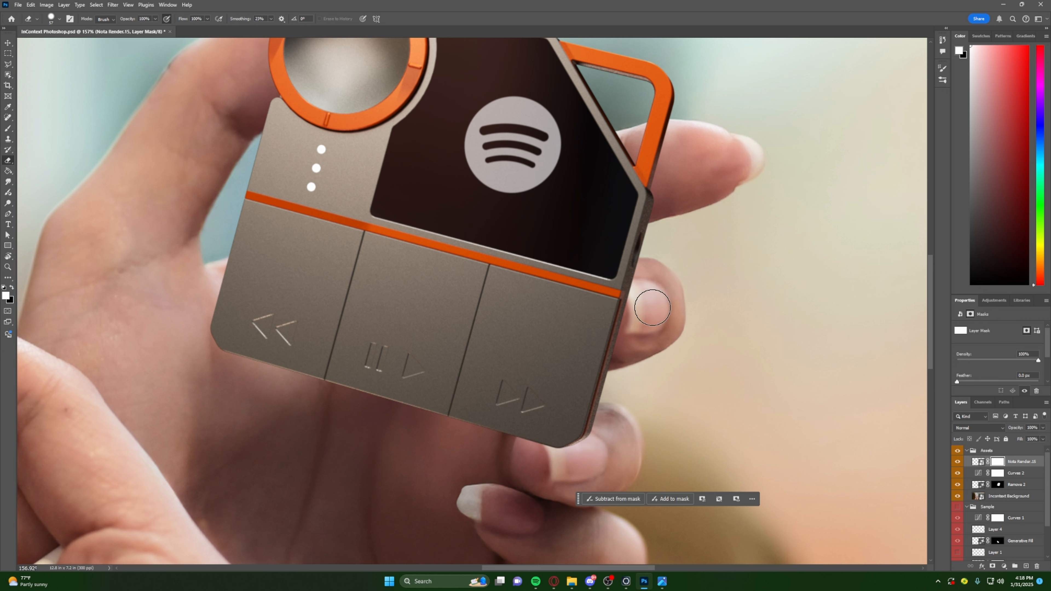
left_click_drag(634, 311, 631, 326)
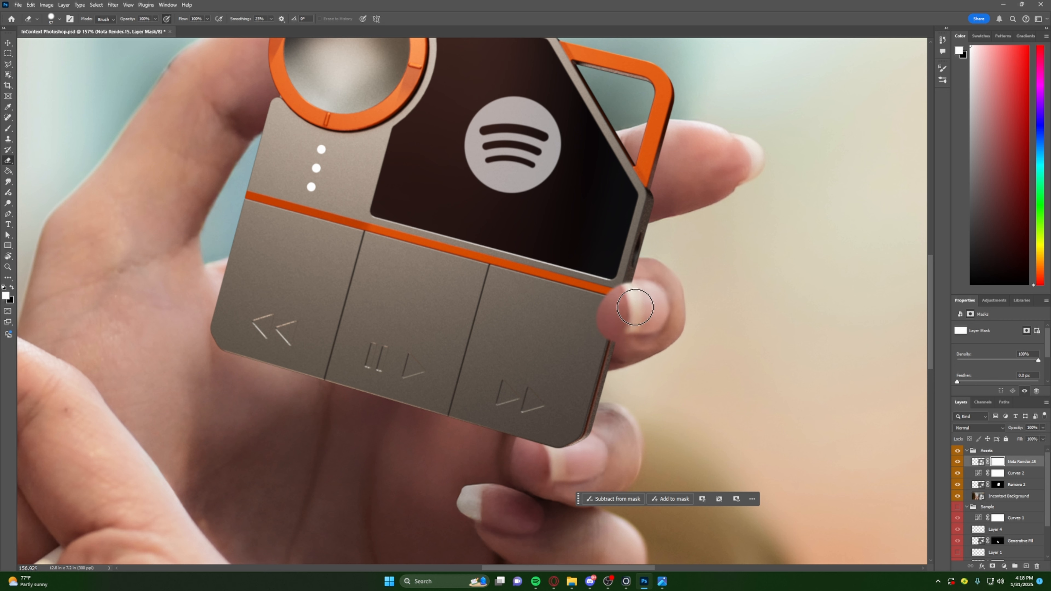
scroll(617, 304, "up", 3, "alt")
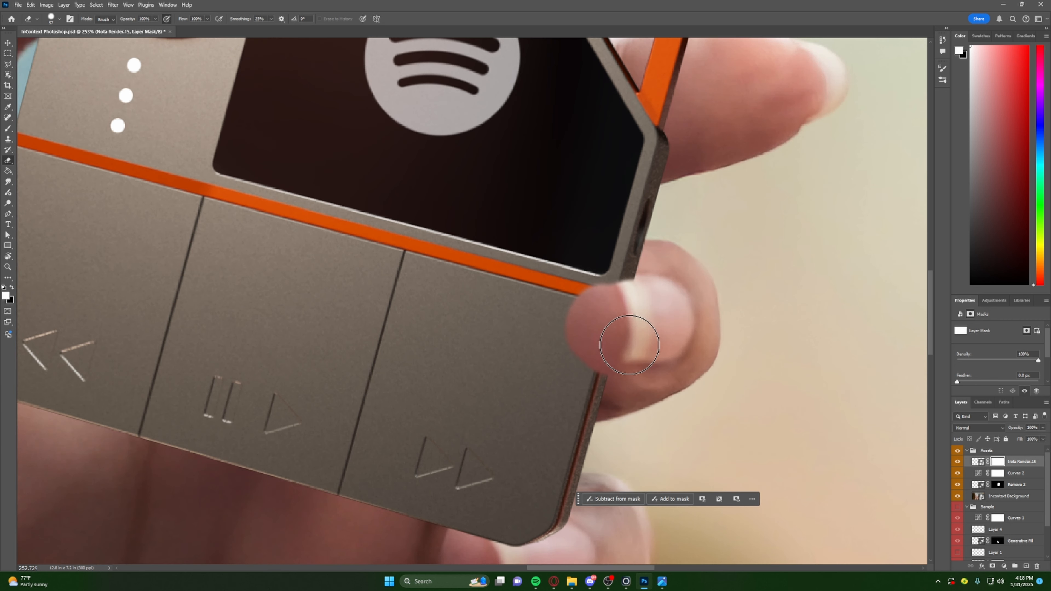
right_click_drag(625, 338, 618, 297, "alt")
mouse_move(618, 297)
left_mouse_down()
mouse_move(627, 309)
mouse_move(615, 340)
mouse_move(631, 291)
mouse_move(608, 311)
mouse_move(651, 291)
mouse_move(637, 312)
mouse_move(607, 305)
mouse_move(666, 277)
mouse_move(628, 291)
mouse_move(611, 338)
left_mouse_up()
mouse_move(618, 293)
left_mouse_down()
mouse_move(591, 346)
mouse_move(625, 286)
mouse_move(628, 336)
mouse_move(614, 293)
mouse_move(586, 305)
mouse_move(638, 284)
mouse_move(616, 313)
mouse_move(595, 301)
left_mouse_up()
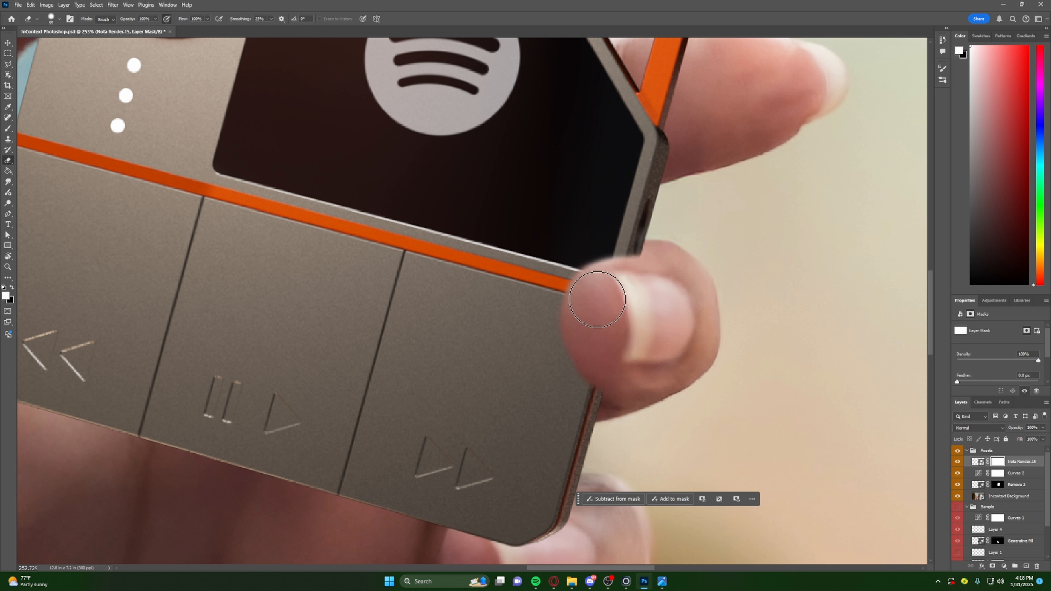
mouse_move(596, 312)
left_mouse_down()
mouse_move(612, 366)
mouse_move(615, 357)
mouse_move(632, 374)
mouse_move(609, 356)
left_mouse_up()
scroll(727, 387, "down", 5, "alt")
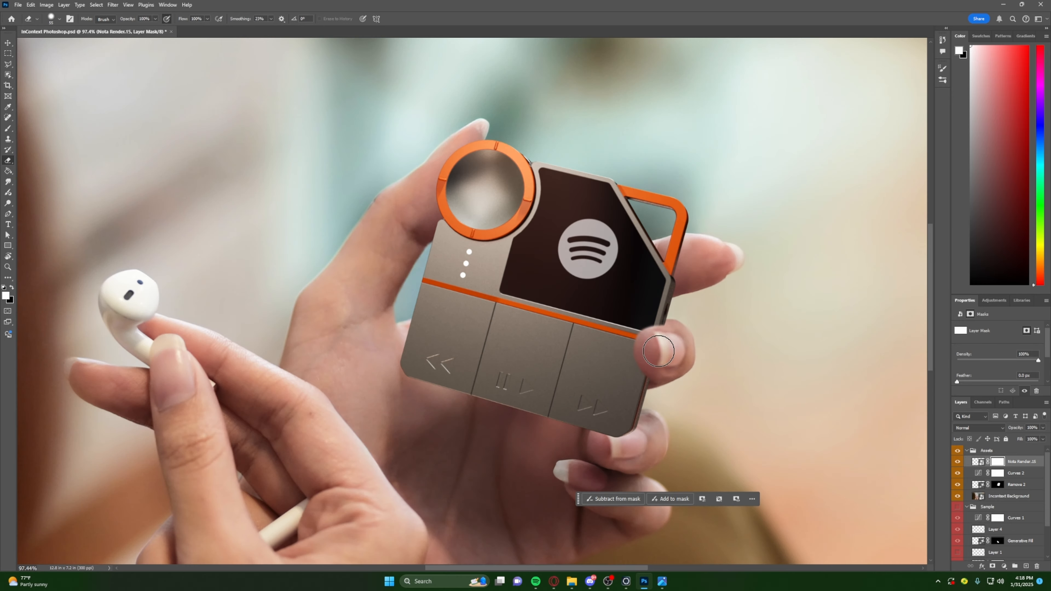
- Refine the mask along the upper fingertip's top edge with Eraser strokes, undoing those that go astray
scroll(658, 351, "up", 5, "alt")
mouse_move(683, 336)
right_mouse_down("alt")
mouse_move(681, 345)
mouse_move(669, 336)
right_mouse_up("alt")
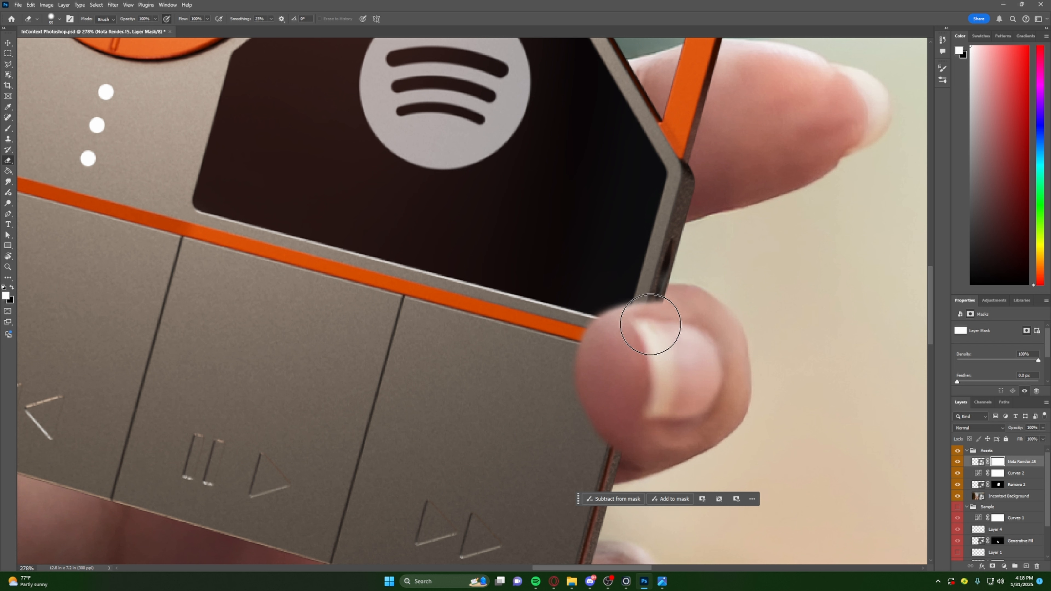
left_click_drag(650, 324, 555, 245)
key("ctrl+z")
left_click_drag(620, 344, 750, 319)
key("ctrl+z")
left_click_drag(638, 349, 703, 303)
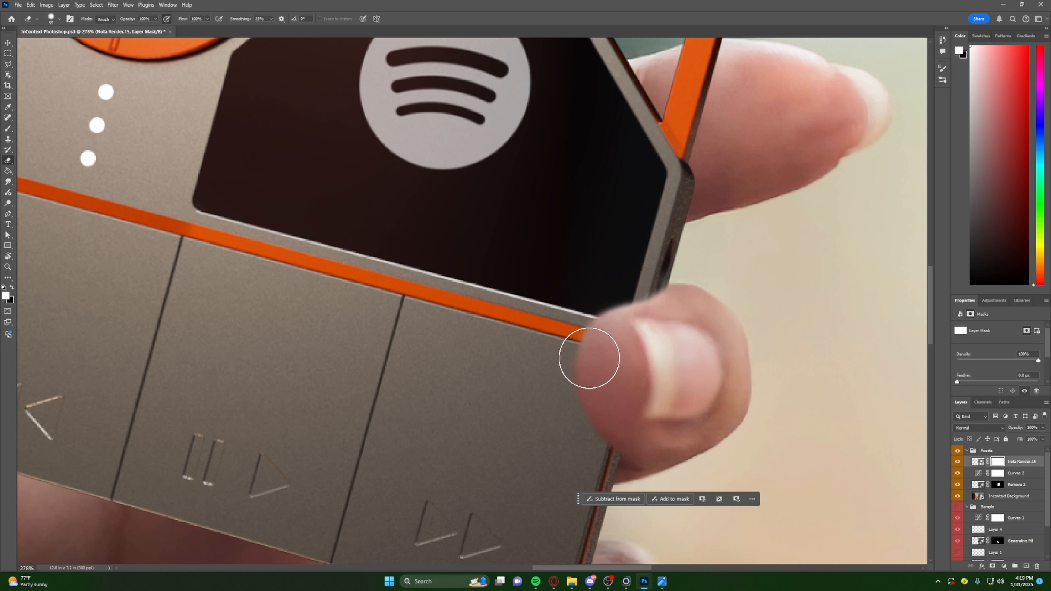
- Erase past the fingertip into the device's screen corner, and paint that area back on the mask in white with a soft Brush
left_click_drag(634, 306, 612, 276)
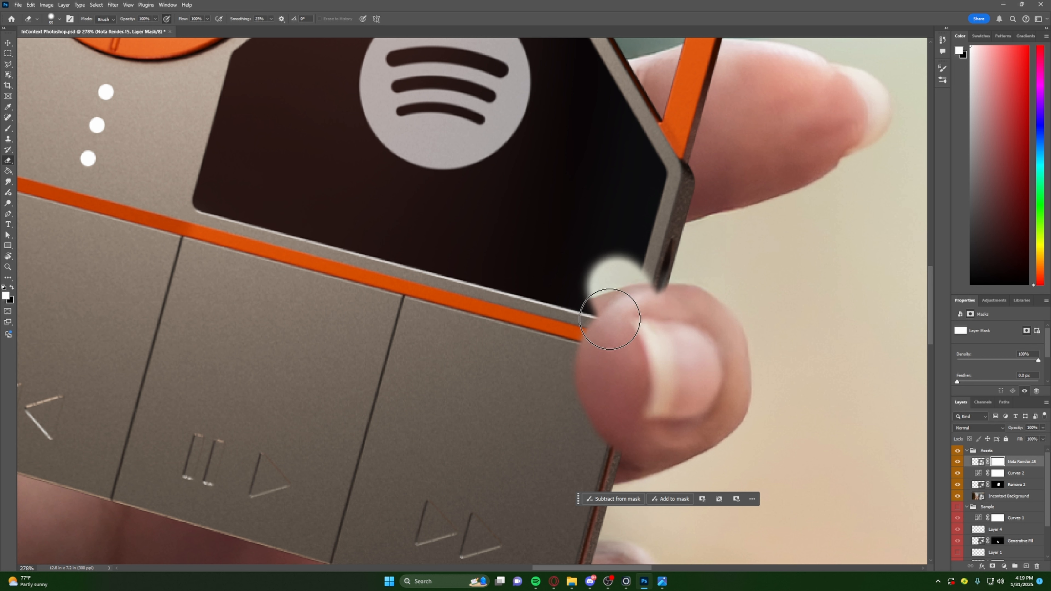
key("b")
mouse_move(639, 268)
right_mouse_down("alt")
mouse_move(555, 279)
mouse_move(570, 278)
mouse_move(604, 399)
mouse_move(576, 296)
right_mouse_up("alt")
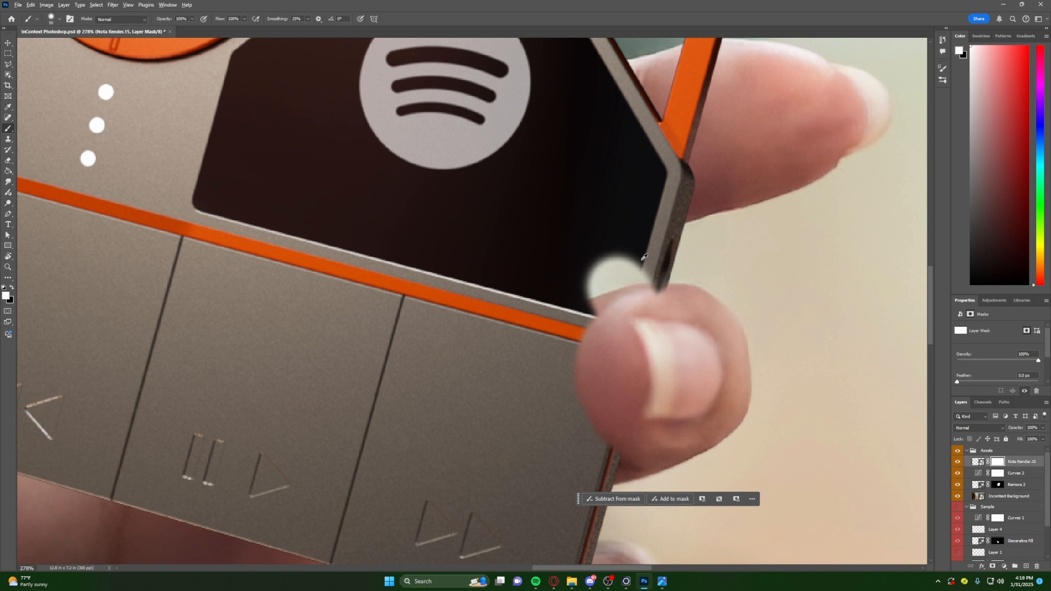
mouse_move(588, 243)
left_mouse_down()
mouse_move(619, 241)
mouse_move(552, 285)
mouse_move(626, 258)
mouse_move(567, 296)
mouse_move(649, 263)
mouse_move(547, 298)
mouse_move(607, 281)
mouse_move(565, 291)
mouse_move(614, 267)
left_mouse_up()
right_click_drag(613, 268, 611, 253, "alt")
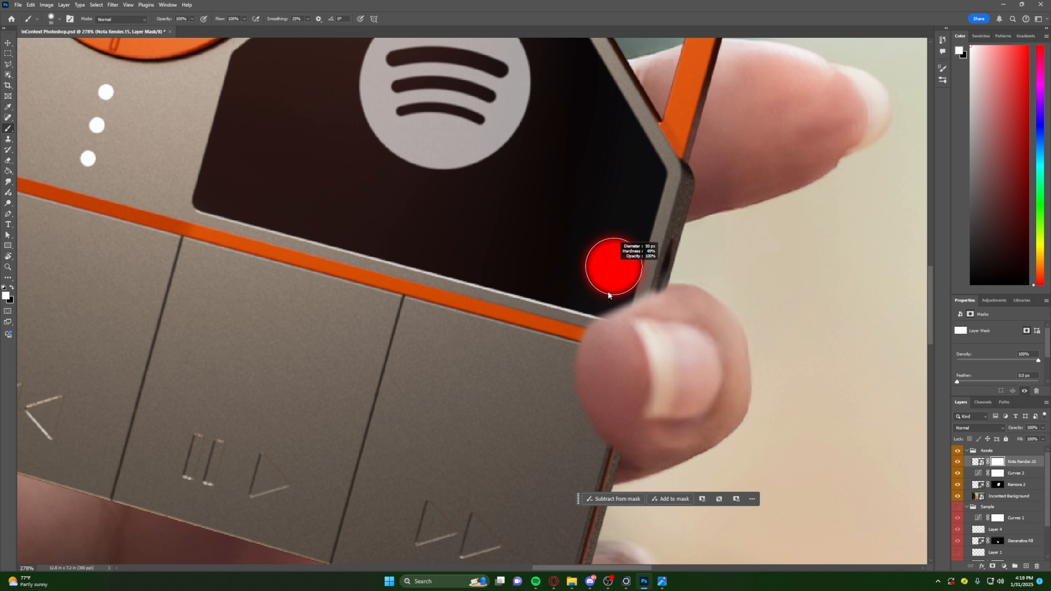
mouse_move(609, 319)
right_mouse_down("alt")
mouse_move(624, 279)
mouse_move(611, 282)
right_mouse_up("alt")
scroll(627, 286, "up", 3, "alt")
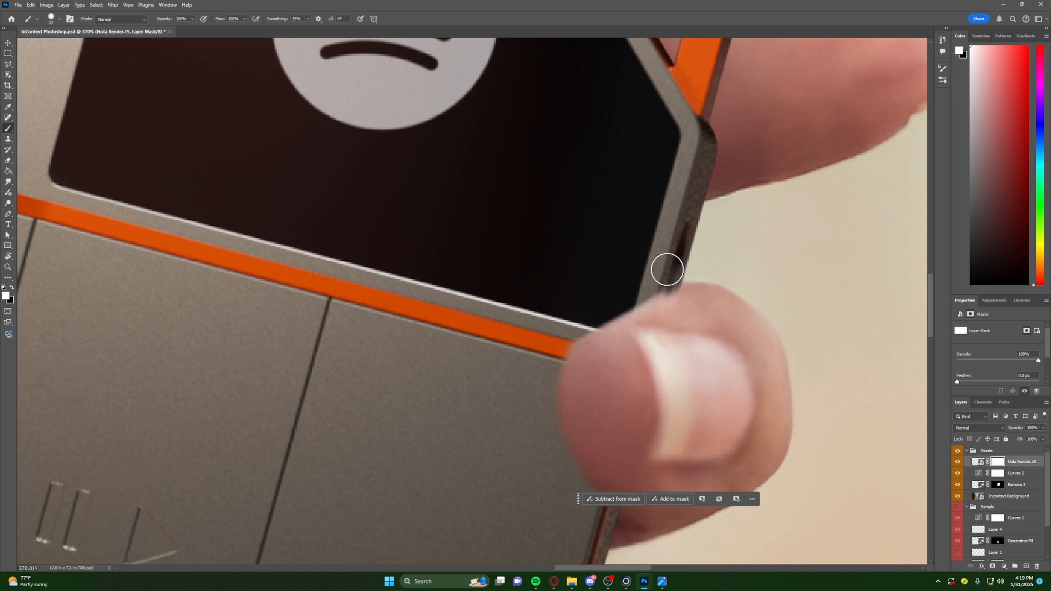
mouse_move(626, 284)
right_mouse_down("alt")
mouse_move(615, 254)
mouse_move(555, 219)
mouse_move(580, 235)
mouse_move(579, 260)
mouse_move(565, 219)
mouse_move(565, 229)
right_mouse_up("alt")
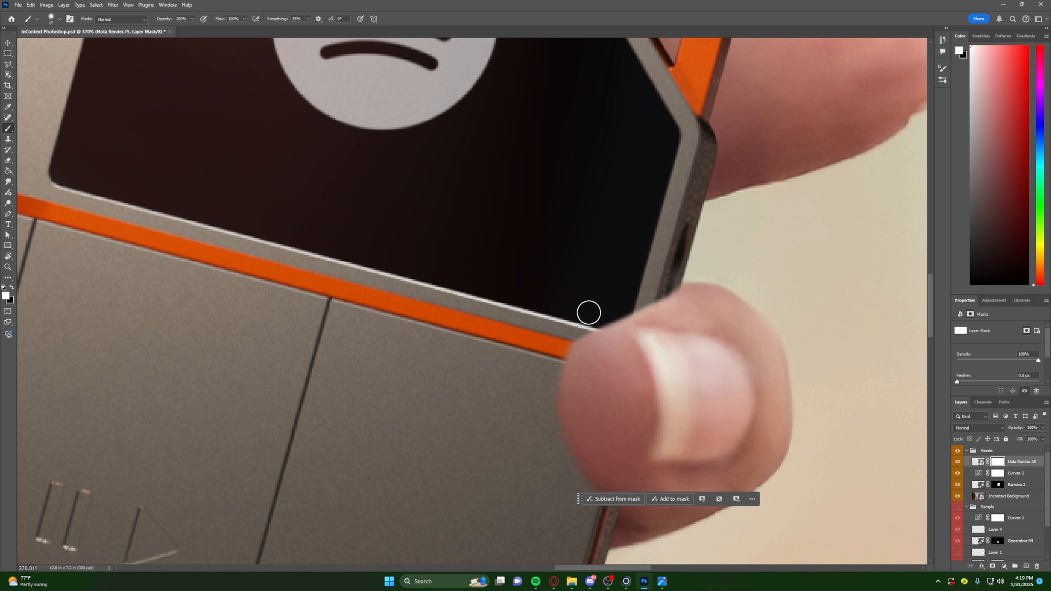
- Clean up the mask where the orange stripe meets the upper fingertip with a smaller Eraser, and check the whole composite
key("e")
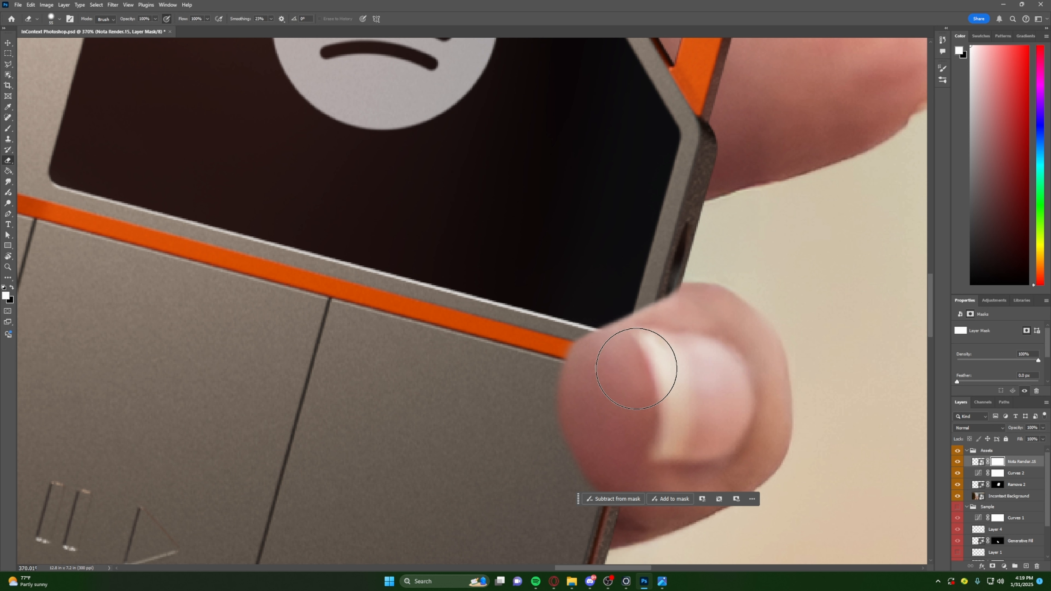
mouse_move(638, 363)
right_mouse_down("alt")
mouse_move(629, 357)
mouse_move(650, 342)
right_mouse_up("alt")
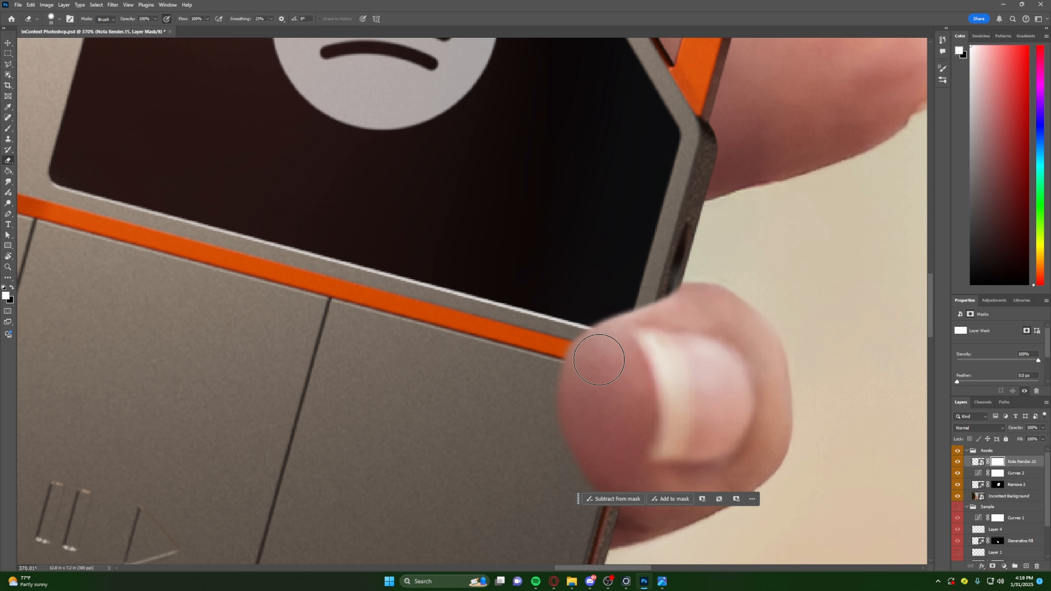
scroll(703, 410, "down", 3, "alt")
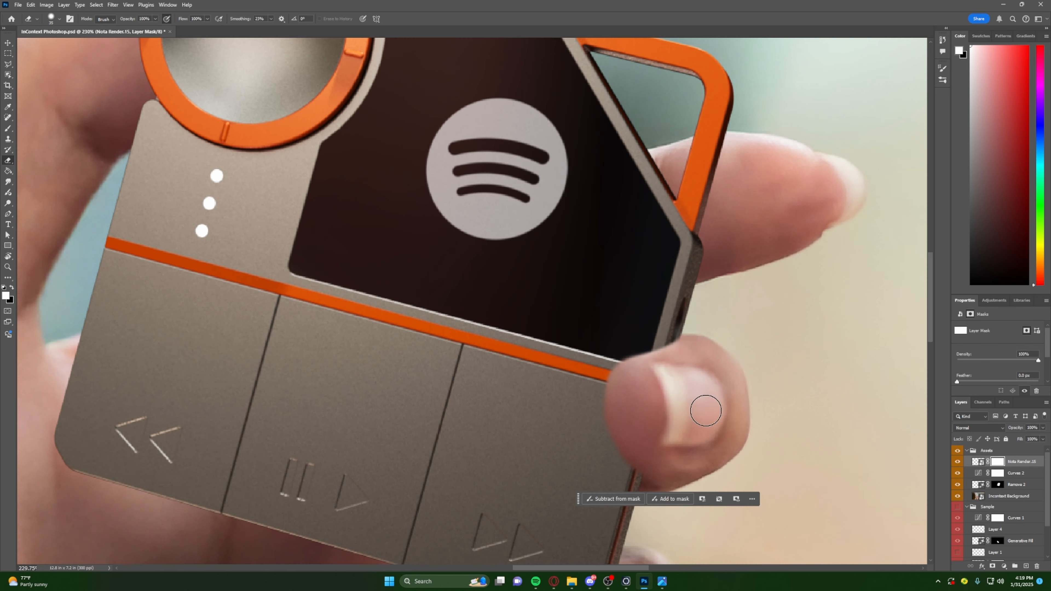
scroll(684, 368, "up", 3, "alt")
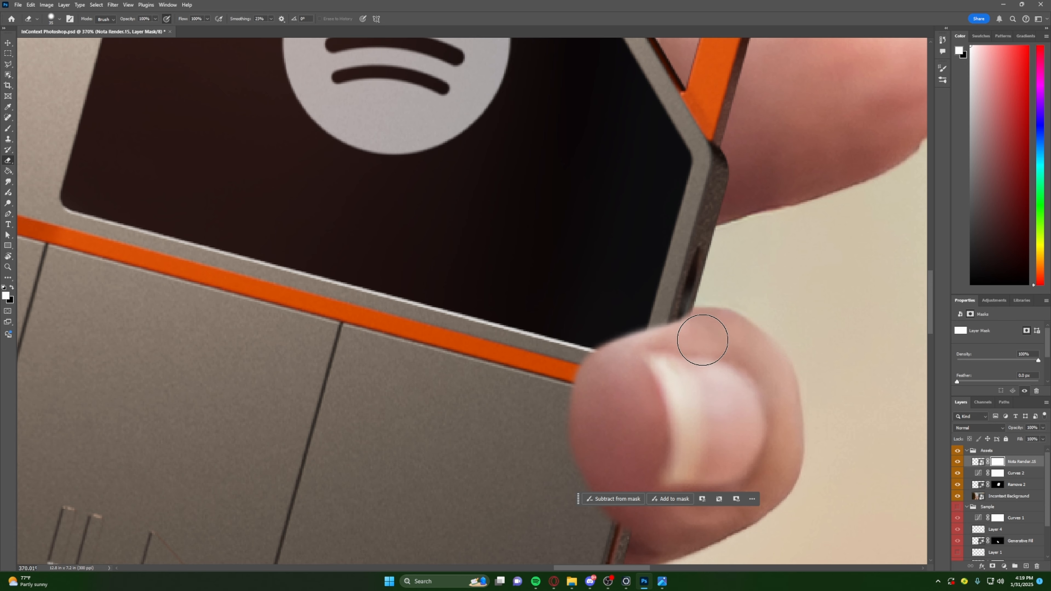
scroll(680, 430, "down", 5, "alt")
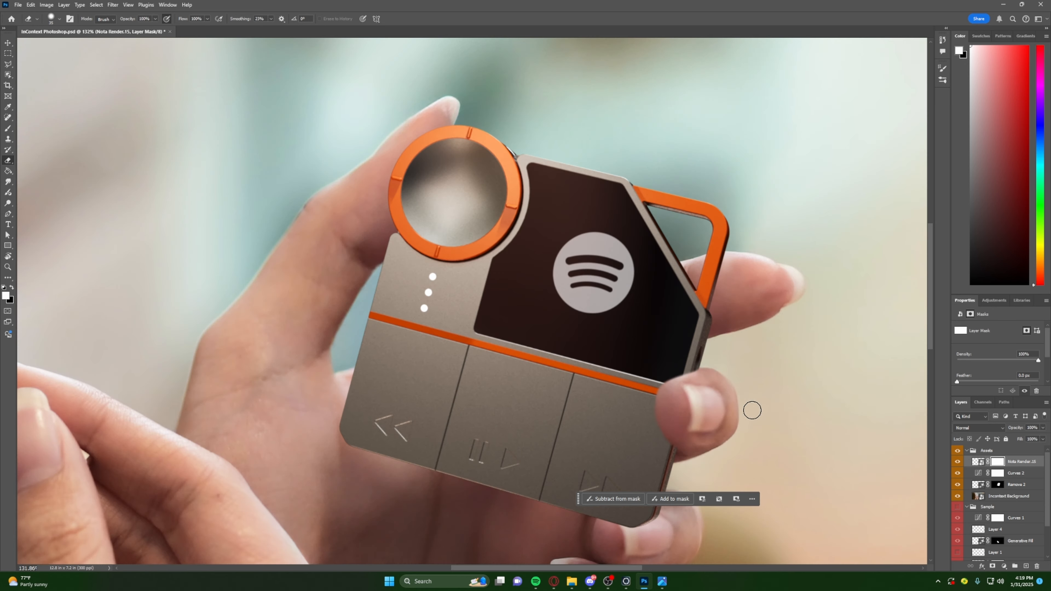
scroll(719, 390, "down", 3, "alt")
scroll(809, 400, "down", 2)
scroll(814, 389, "down", 4, "alt")
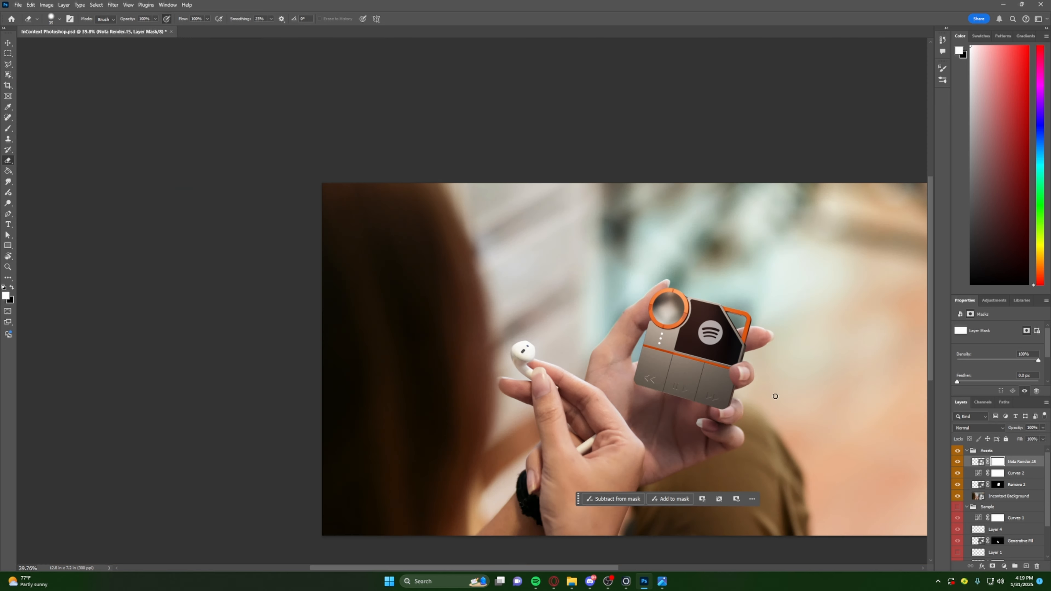
- Erase the device's bottom corner on the mask over the lower fingertip, undoing the stroke that cuts into the device's side edge
scroll(775, 394, "up", 5, "alt")
scroll(729, 373, "down", 1, "alt")
scroll(717, 370, "up", 5, "alt")
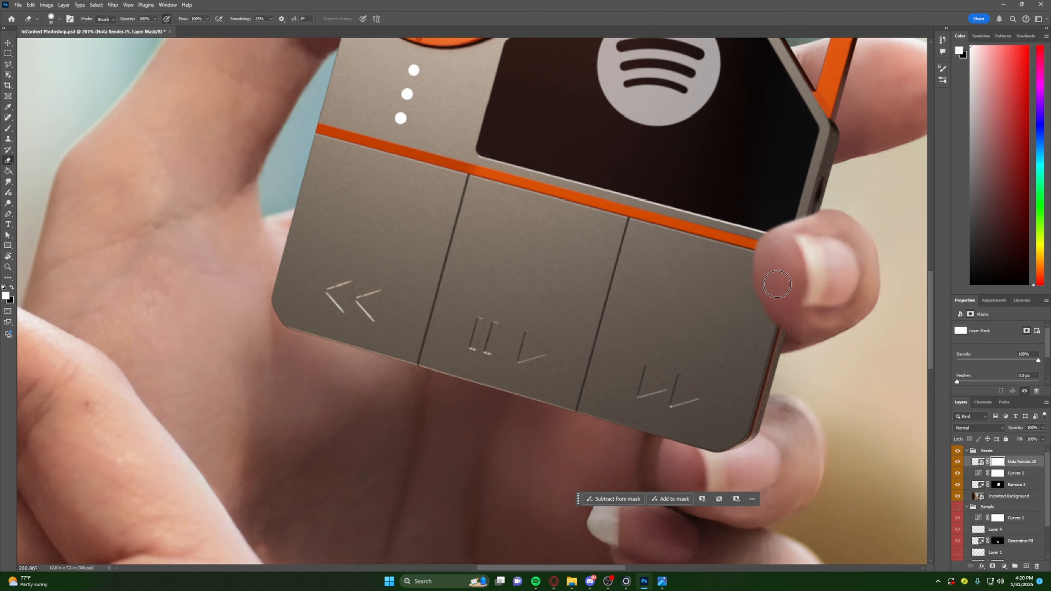
scroll(724, 435, "down", 1)
scroll(716, 416, "up", 2, "alt")
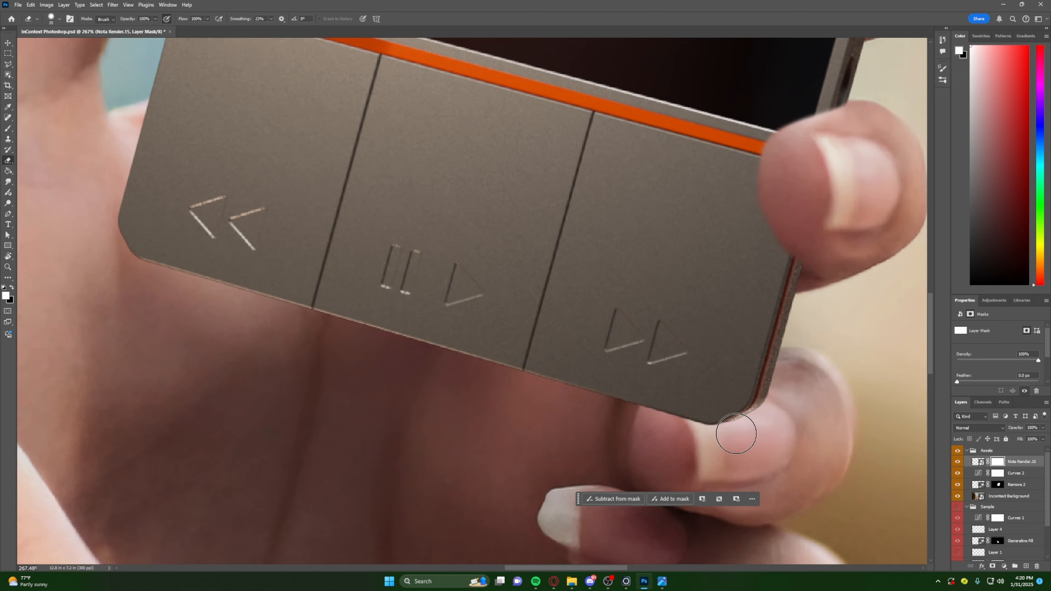
mouse_move(731, 448)
left_mouse_down()
mouse_move(652, 426)
mouse_move(732, 397)
mouse_move(730, 418)
mouse_move(669, 417)
mouse_move(664, 430)
mouse_move(683, 435)
left_mouse_up()
right_click_drag(684, 435, 685, 422, "alt")
right_click_drag(686, 465, 684, 460, "alt")
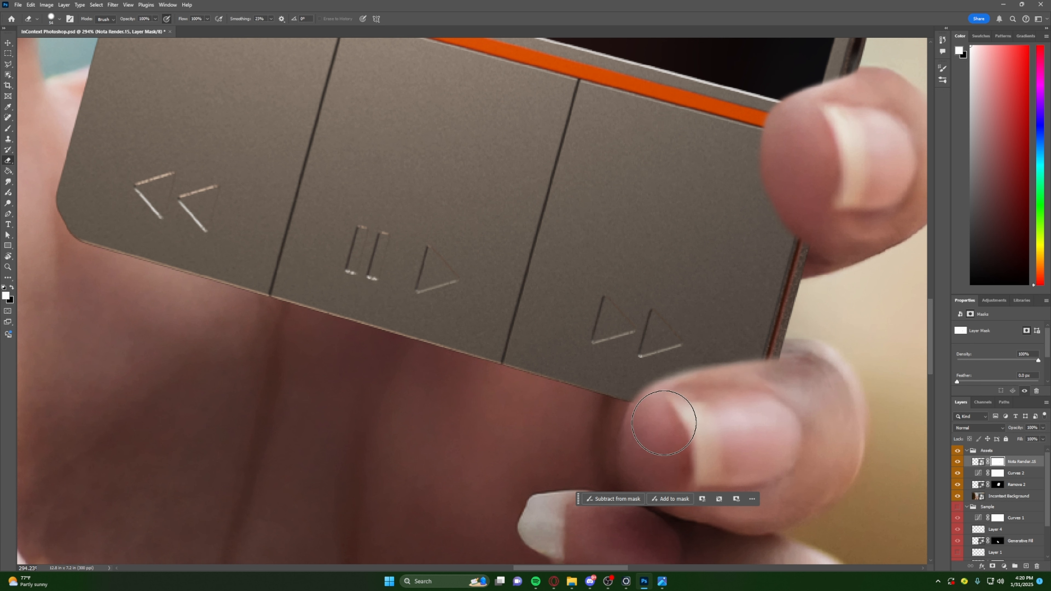
mouse_move(766, 392)
left_mouse_down()
mouse_move(700, 423)
mouse_move(828, 379)
left_mouse_up()
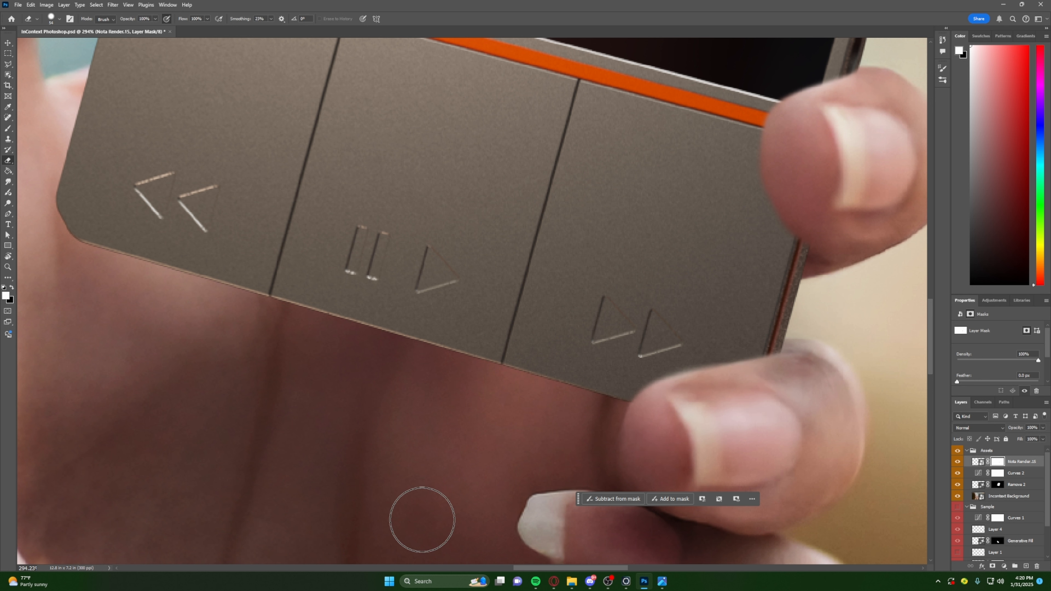
left_click_drag(748, 410, 889, 336)
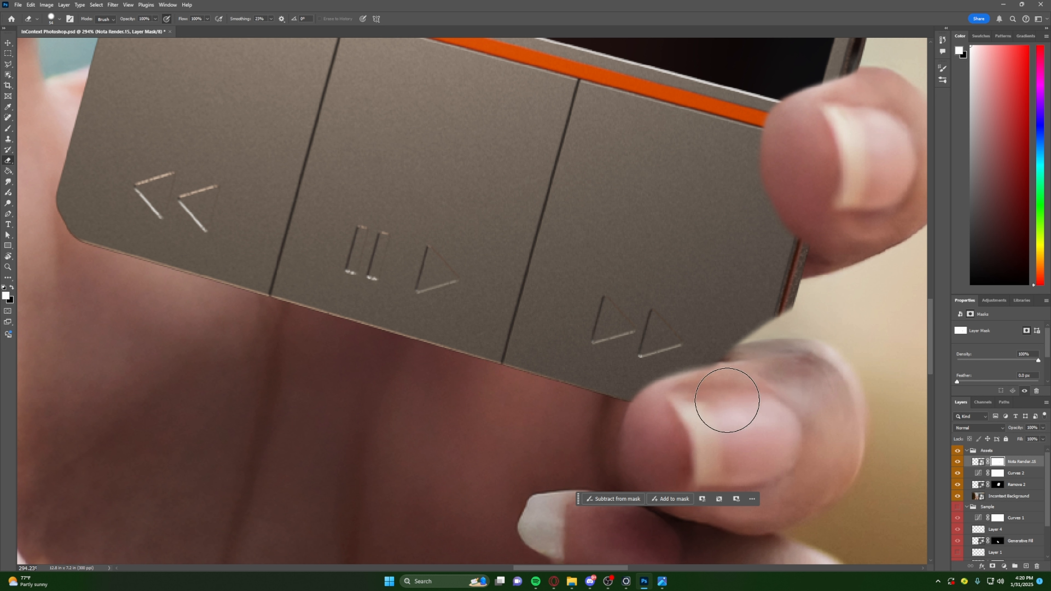
key("ctrl+z")
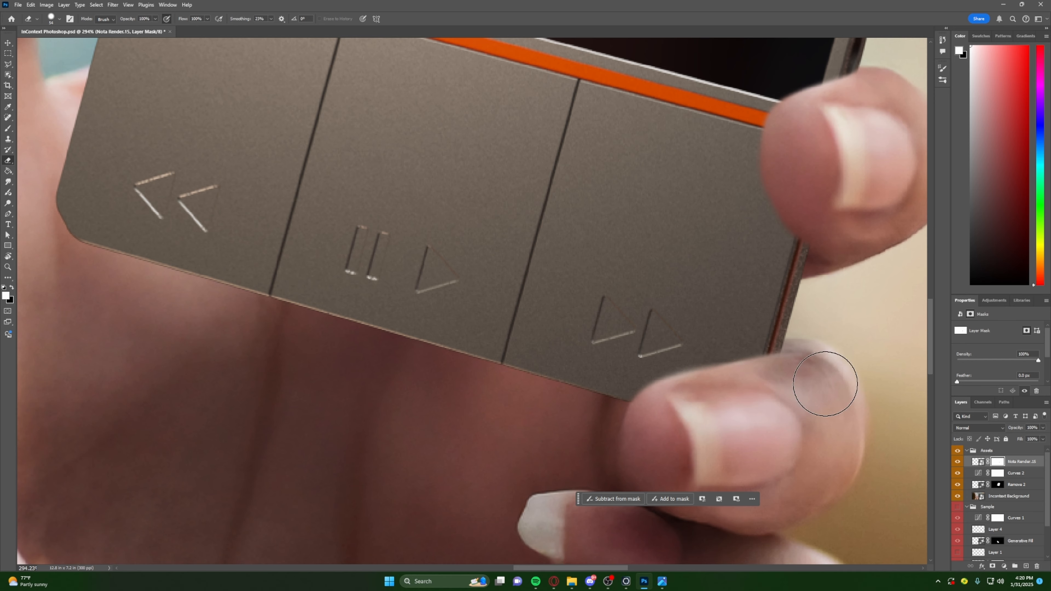
- Examine how both masked fingertips overlap the device, up close and from farther out
scroll(827, 411, "down", 5, "alt")
scroll(843, 425, "up", 5, "alt")
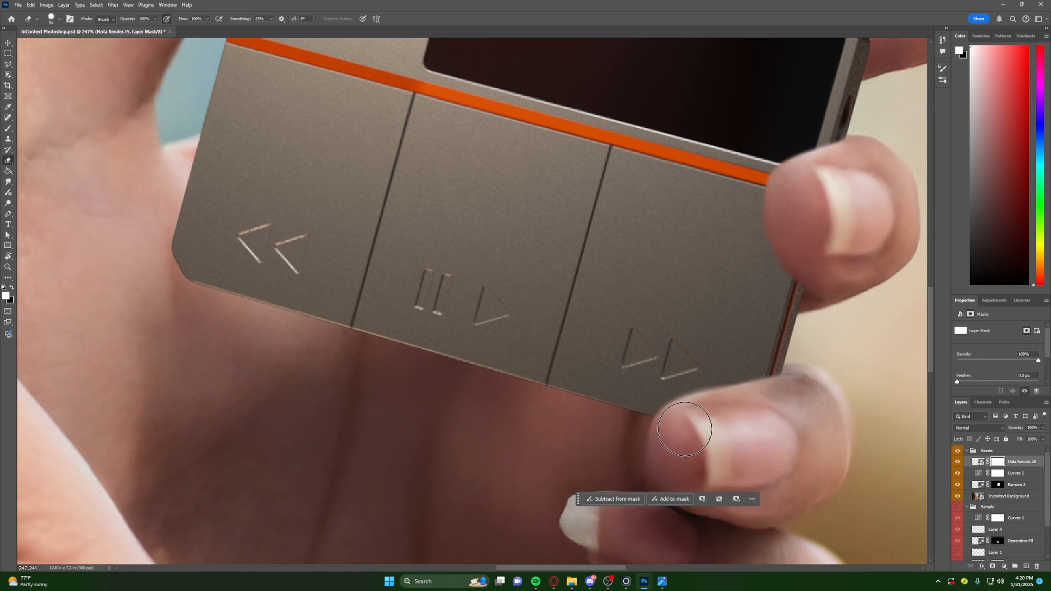
scroll(678, 432, "down", 5, "alt")
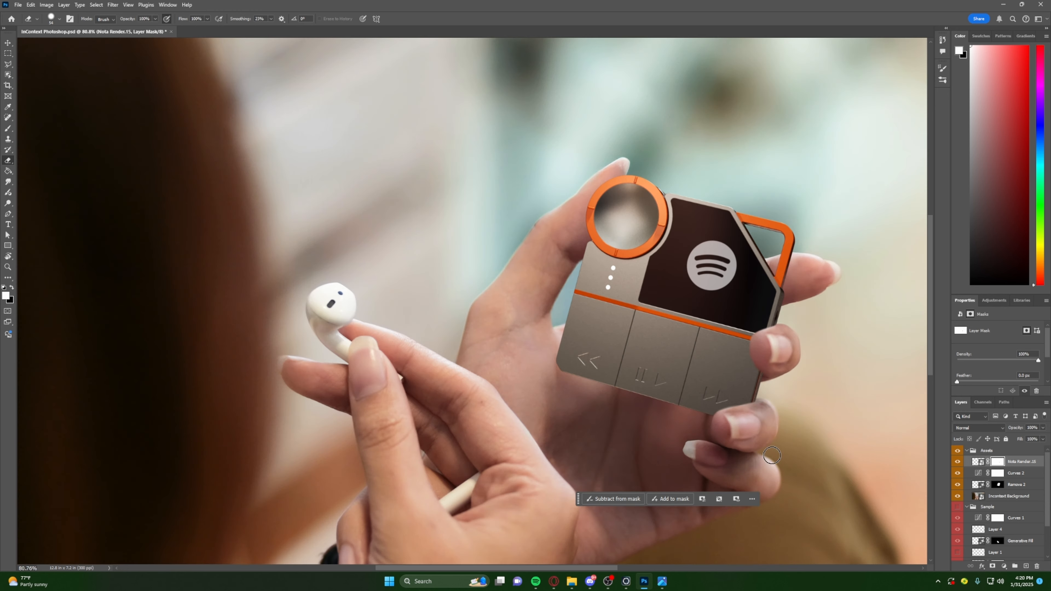
scroll(755, 430, "up", 4, "alt")
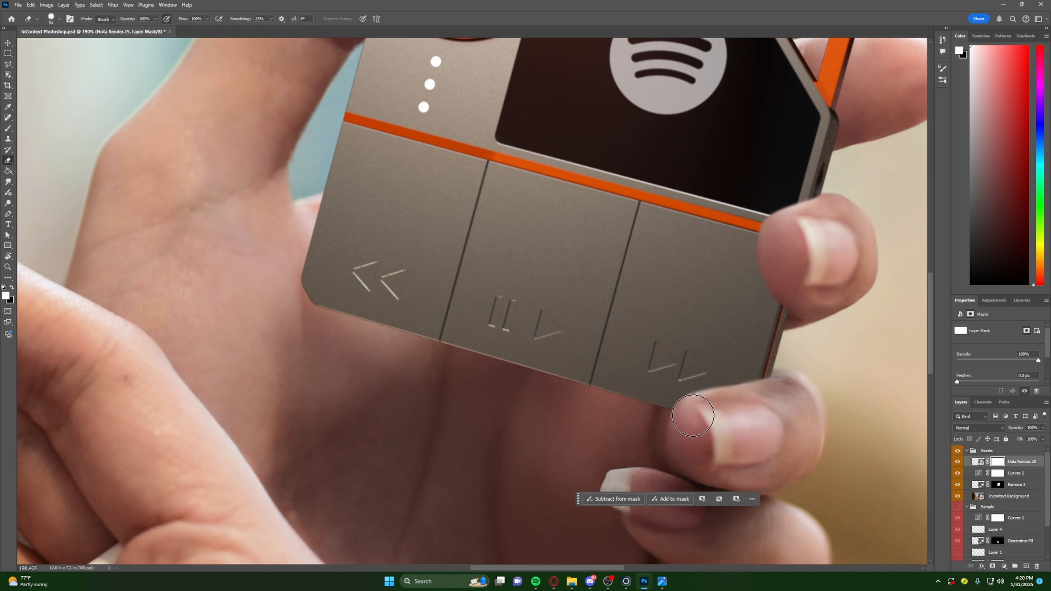
scroll(730, 428, "down", 4, "alt")
scroll(734, 440, "up", 3, "alt")
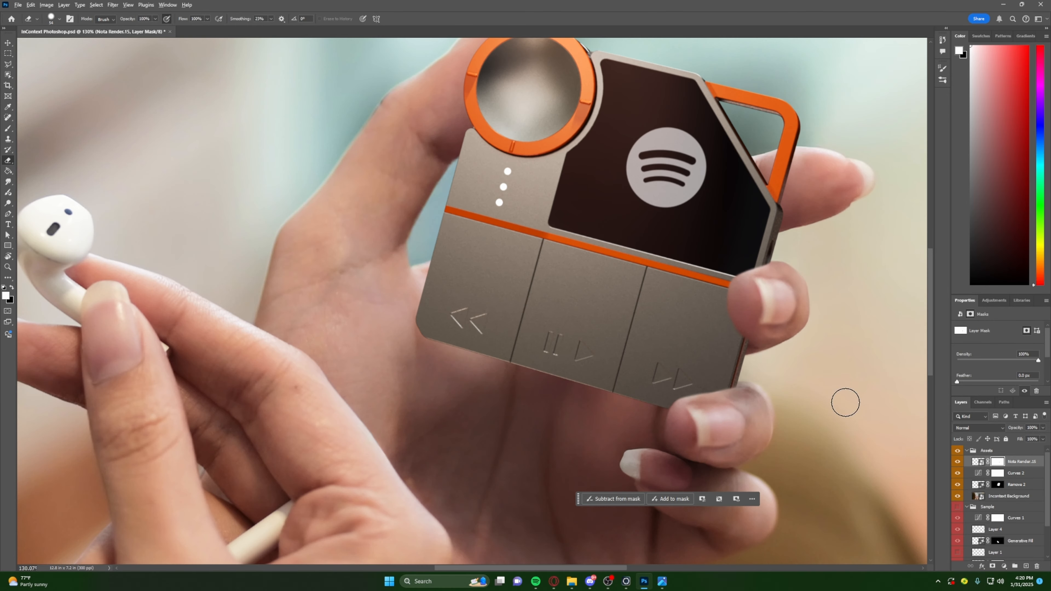
- Review the composite at several zoom levels, checking the device's edges around both fingertips and its fit within the hand
scroll(716, 427, "up", 4, "alt")
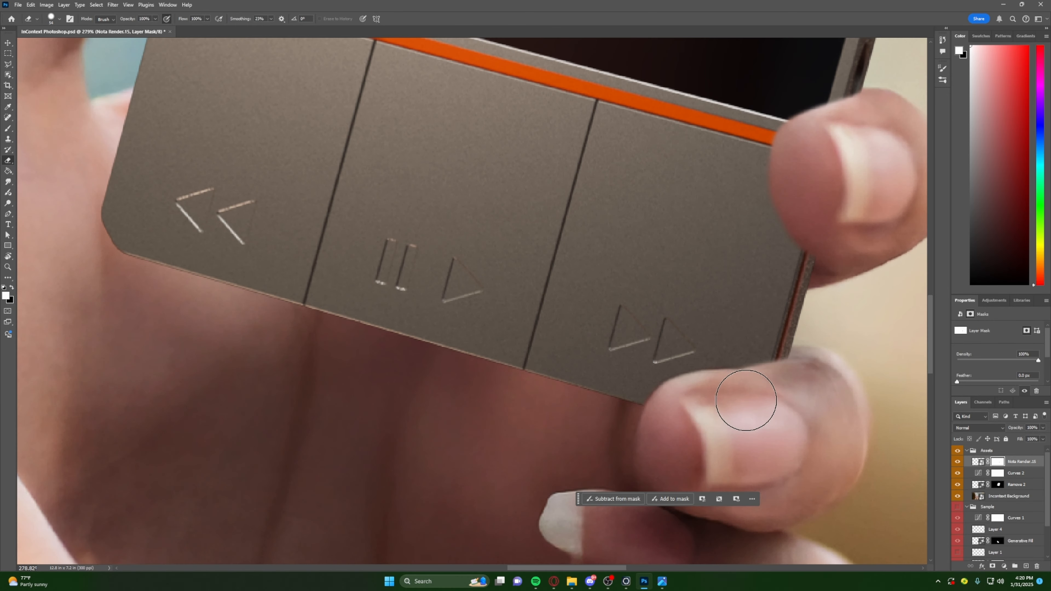
scroll(732, 413, "down", 3, "alt")
scroll(617, 409, "down", 4, "alt")
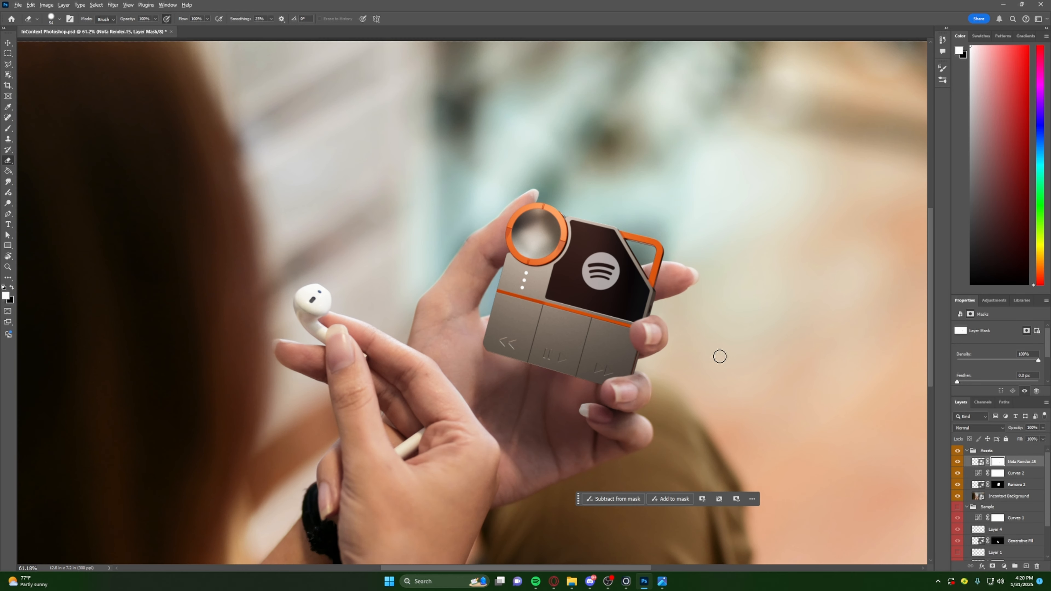
scroll(643, 312, "up", 2, "alt")
scroll(751, 344, "down", 1)
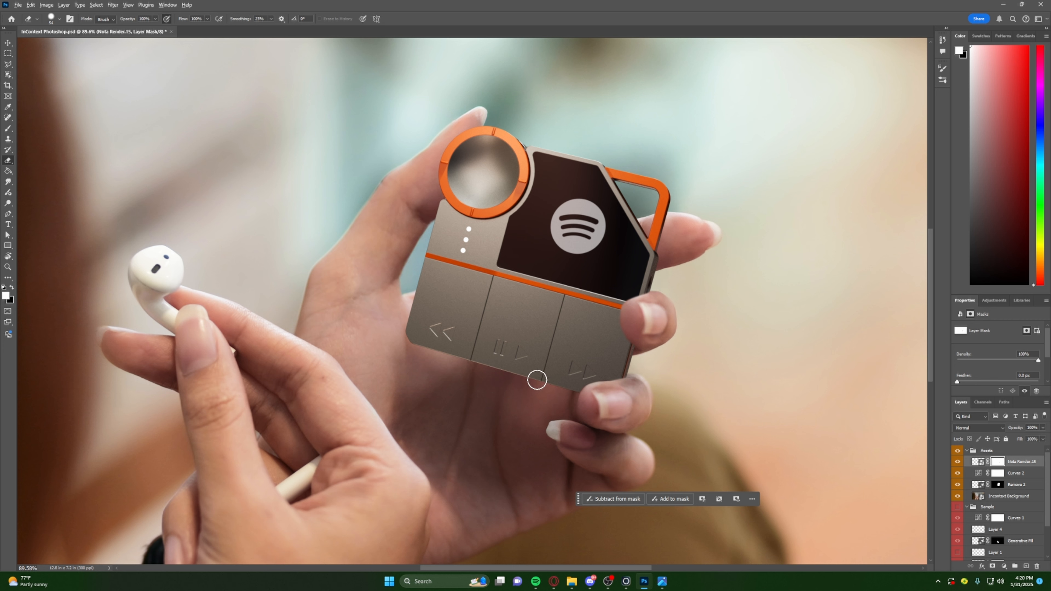
scroll(547, 367, "down", 5, "alt")
scroll(557, 371, "up", 3, "alt")
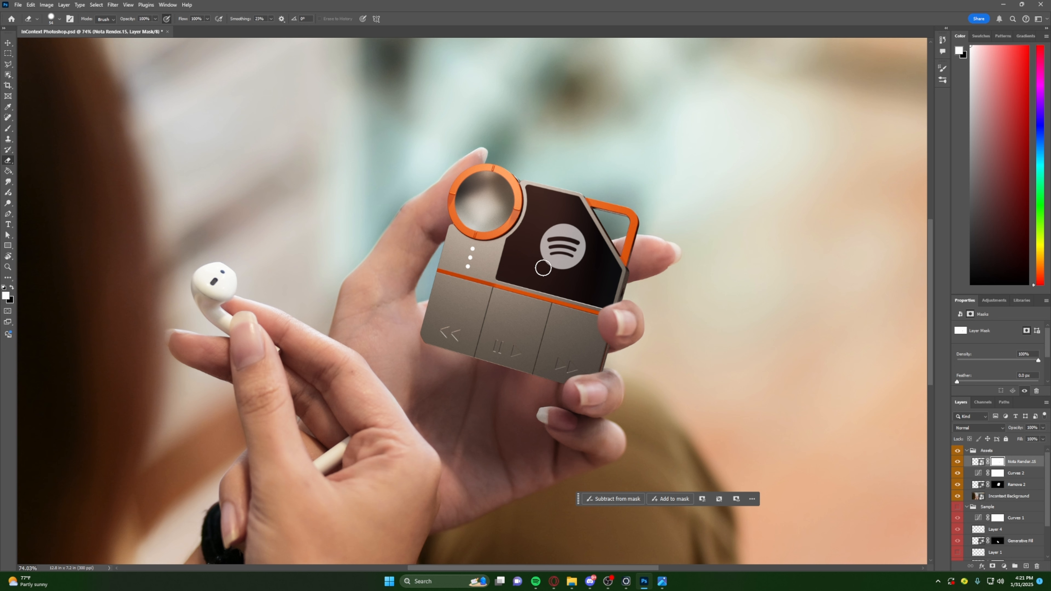
scroll(619, 346, "up", 4, "alt")
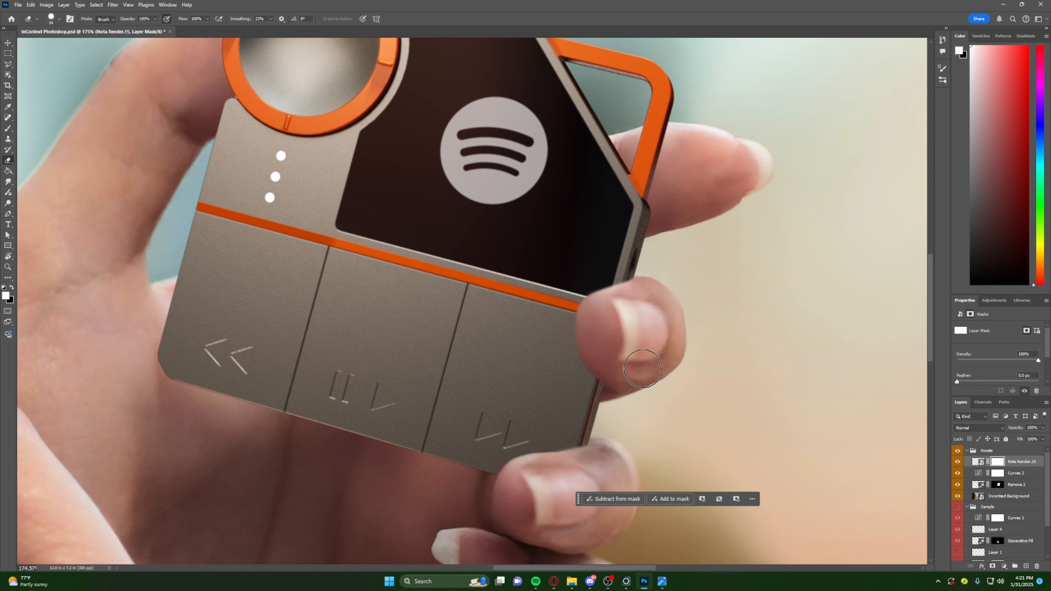
scroll(630, 353, "down", 6, "alt")
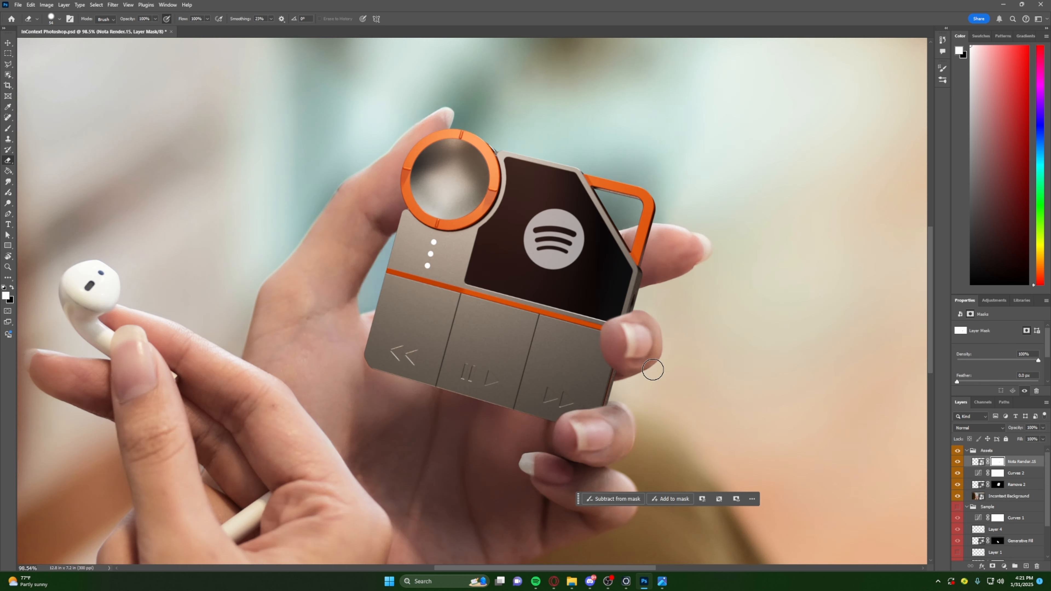
scroll(653, 362, "up", 5, "alt")
scroll(626, 350, "up", 4, "alt")
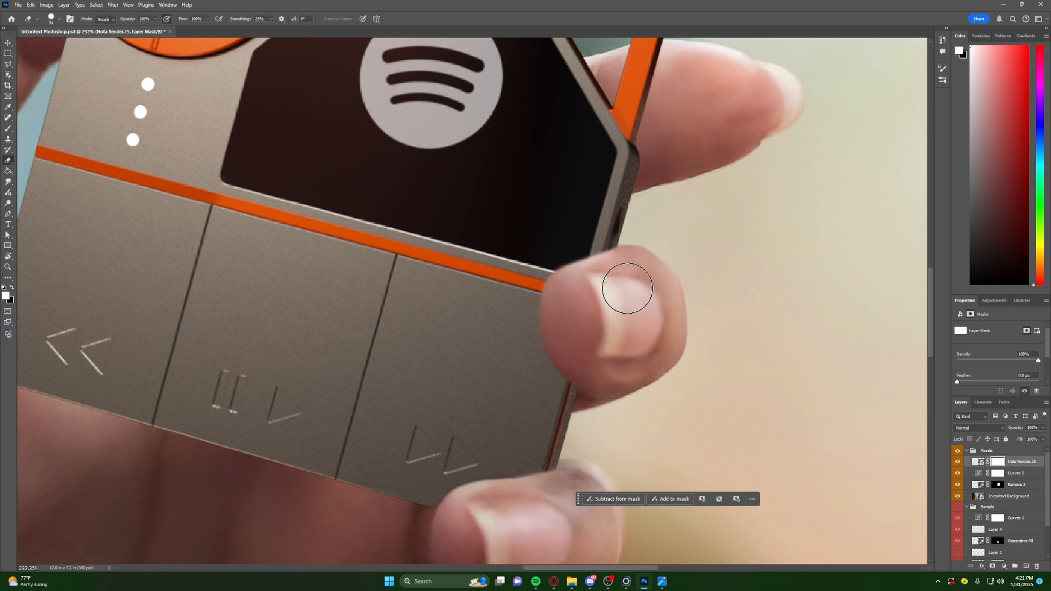
right_click_drag(628, 286, 616, 285, "alt")
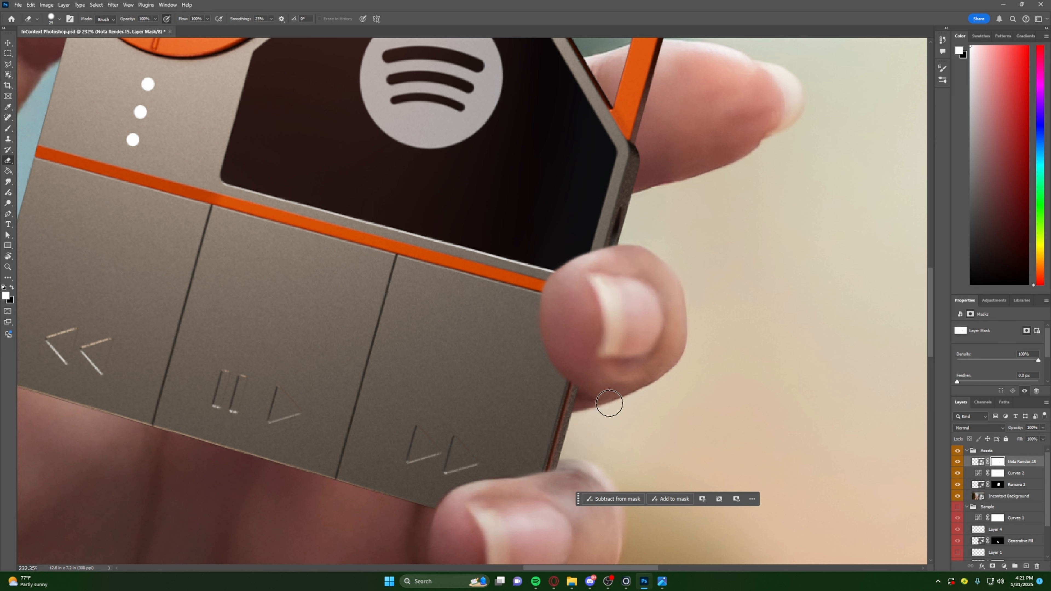
scroll(609, 403, "down", 5, "alt")
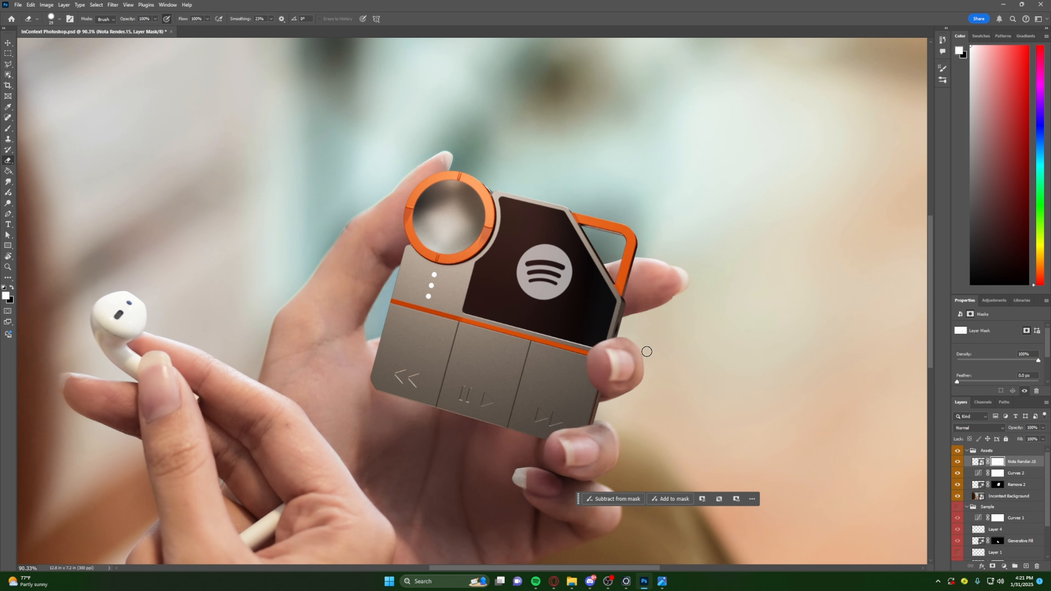
scroll(646, 352, "down", 2, "alt")
scroll(614, 346, "up", 4, "alt")
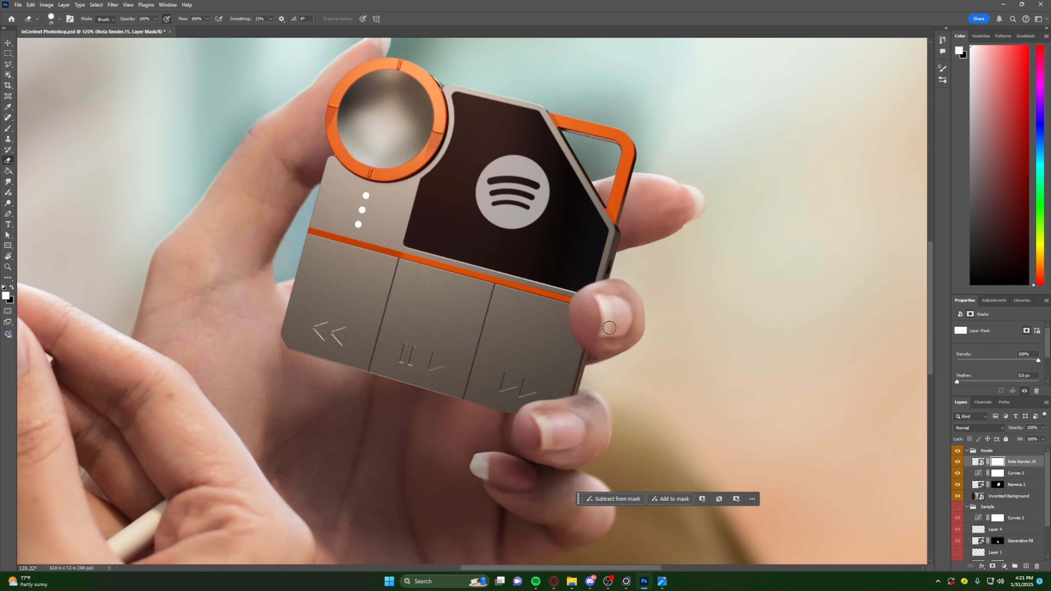
- Add a new layer above the Nota Render layer and set up a soft black Brush sized to the upper fingertip
left_click(1026, 566)
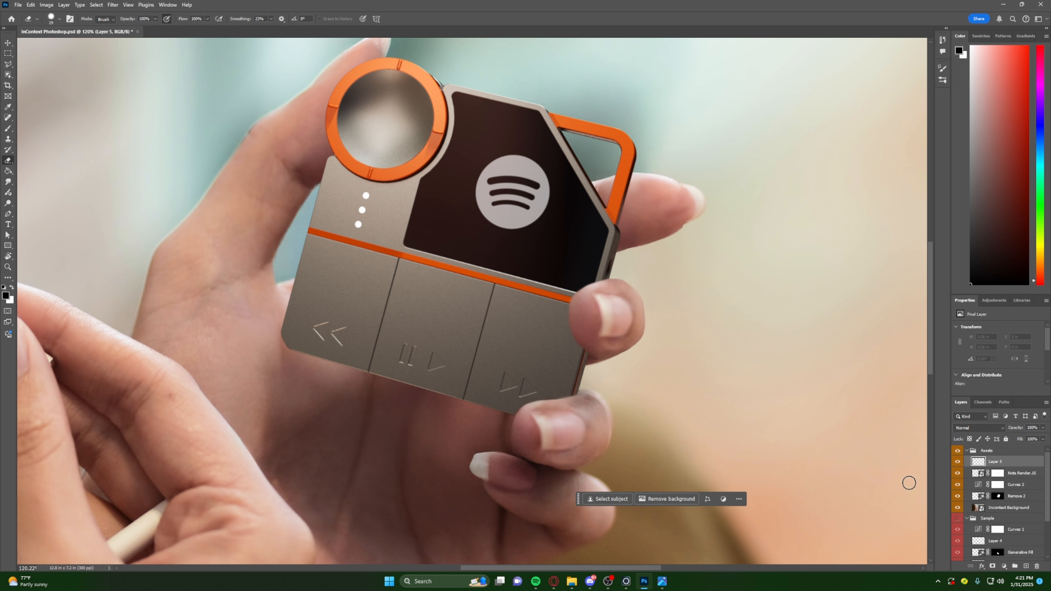
key("b")
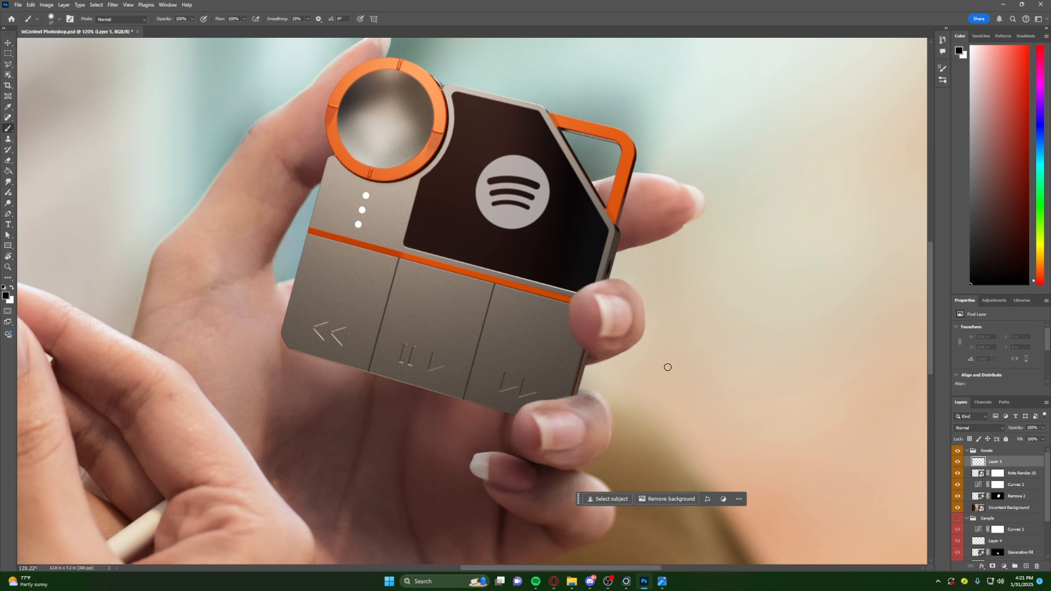
right_click_drag(500, 318, 502, 315, "alt")
scroll(611, 309, "up", 6, "alt")
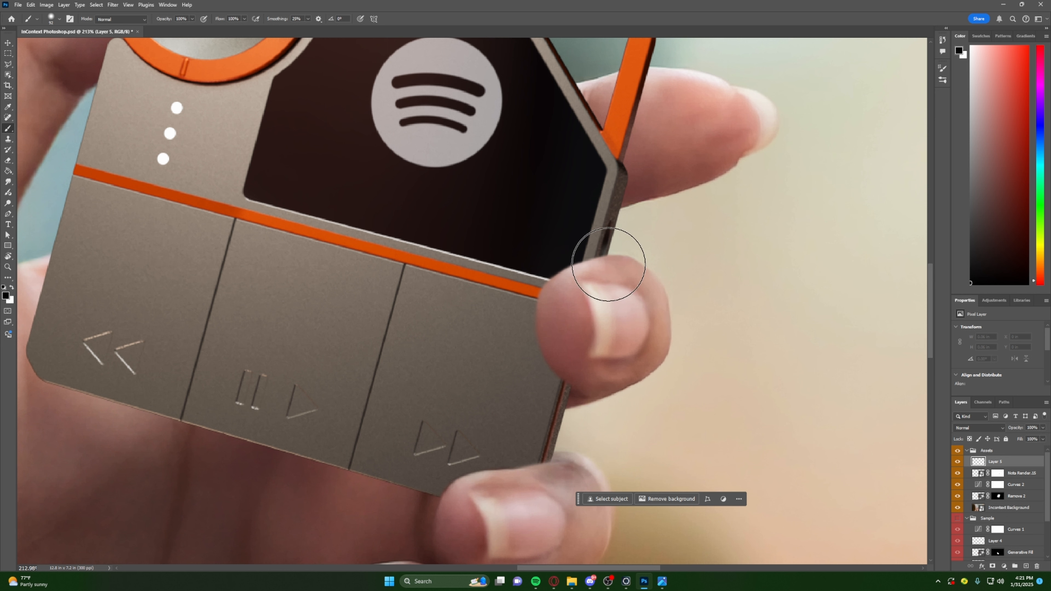
mouse_move(606, 304)
right_mouse_down("alt")
mouse_move(585, 272)
mouse_move(583, 333)
mouse_move(582, 321)
right_mouse_up("alt")
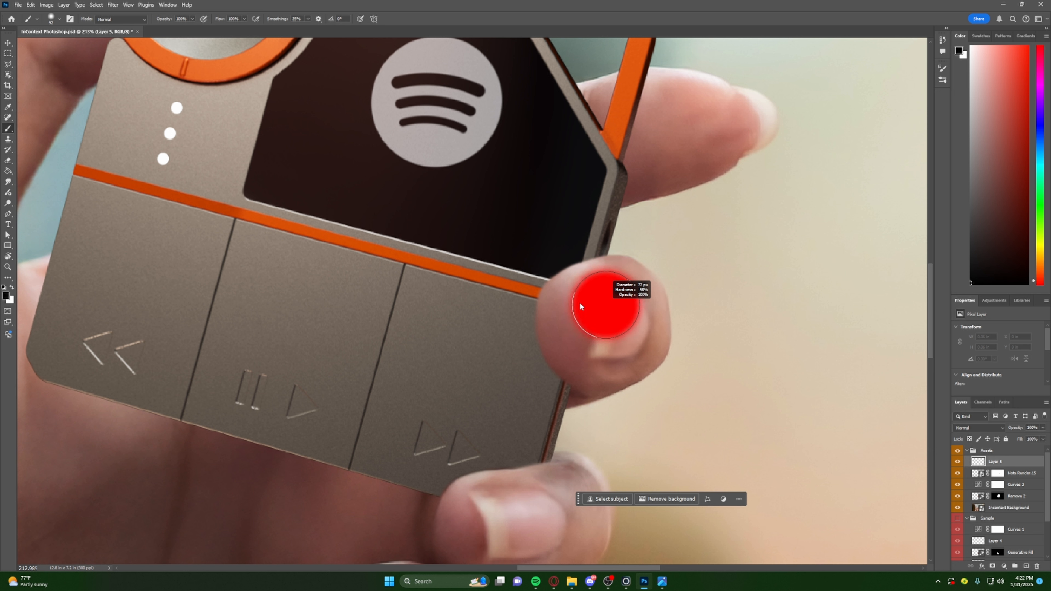
mouse_move(575, 279)
right_mouse_down("alt")
mouse_move(570, 269)
mouse_move(589, 298)
right_mouse_up("alt")
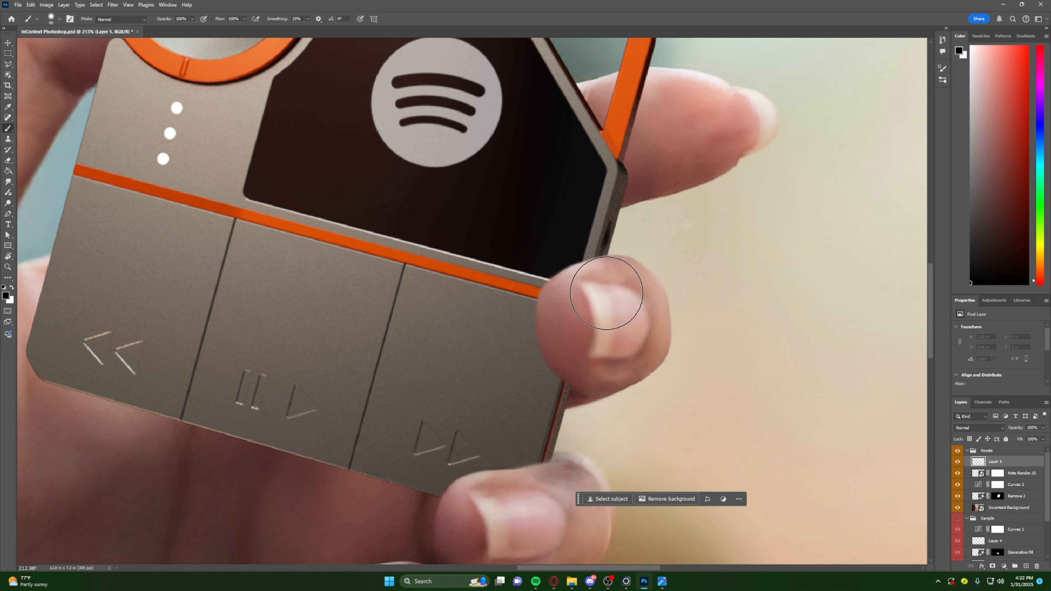
- Try soft black shadow strokes over the upper fingertip's inner edge at different brush sizes, undoing the unsuitable ones
mouse_move(590, 300)
left_mouse_down()
mouse_move(581, 305)
mouse_move(590, 309)
left_mouse_up()
key("ctrl+z")
right_click_drag(609, 324, 627, 290, "alt")
right_click_drag(622, 284, 617, 191, "alt")
right_click_drag(610, 316, 560, 298, "alt")
left_click(580, 294)
key("ctrl+z")
left_click(562, 296)
left_click_drag(558, 300, 568, 364)
key("ctrl+z")
mouse_move(562, 295)
left_mouse_down()
mouse_move(553, 331)
mouse_move(569, 351)
left_mouse_up()
key("ctrl+z")
right_click_drag(577, 334, 590, 333, "alt")
left_click_drag(576, 302, 567, 327)
key("ctrl+z")
- Paint a soft black patch over the inner half of the upper fingertip, spilling slightly onto the device
right_click_drag(575, 307, 573, 307, "alt")
mouse_move(566, 305)
left_mouse_down()
mouse_move(562, 336)
mouse_move(583, 358)
left_mouse_up()
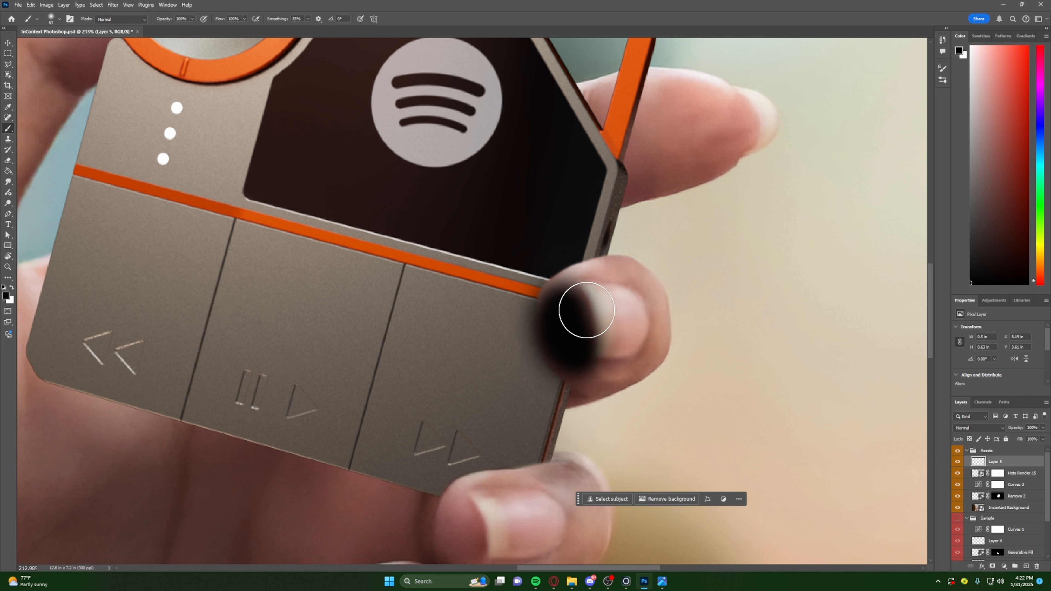
right_click_drag(599, 336, 594, 337, "alt")
mouse_move(568, 324)
left_mouse_down()
mouse_move(579, 370)
mouse_move(608, 376)
left_mouse_up()
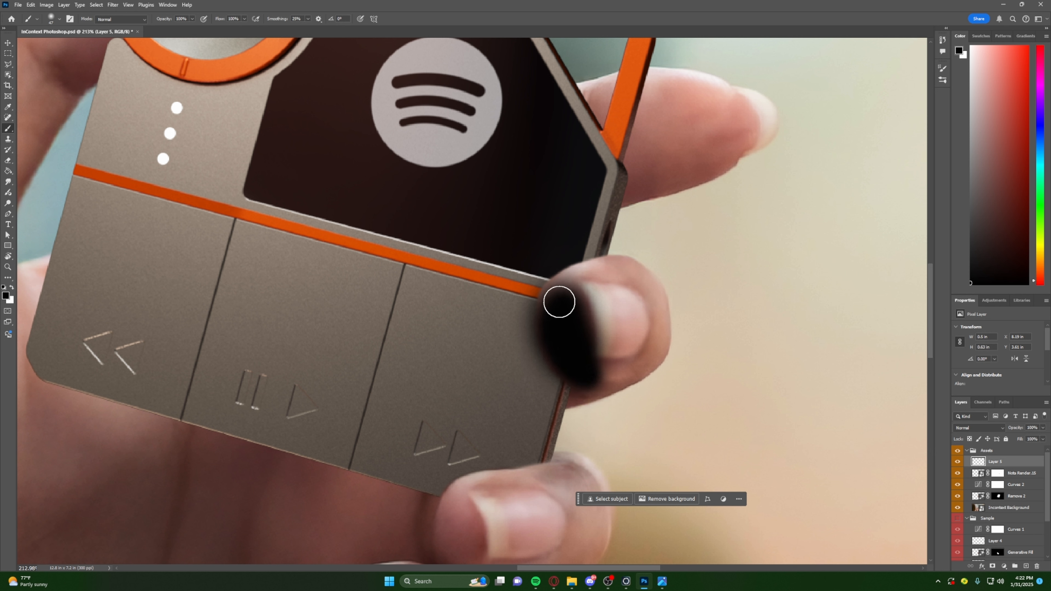
right_click_drag(593, 319, 599, 314, "alt")
left_click_drag(596, 305, 578, 313)
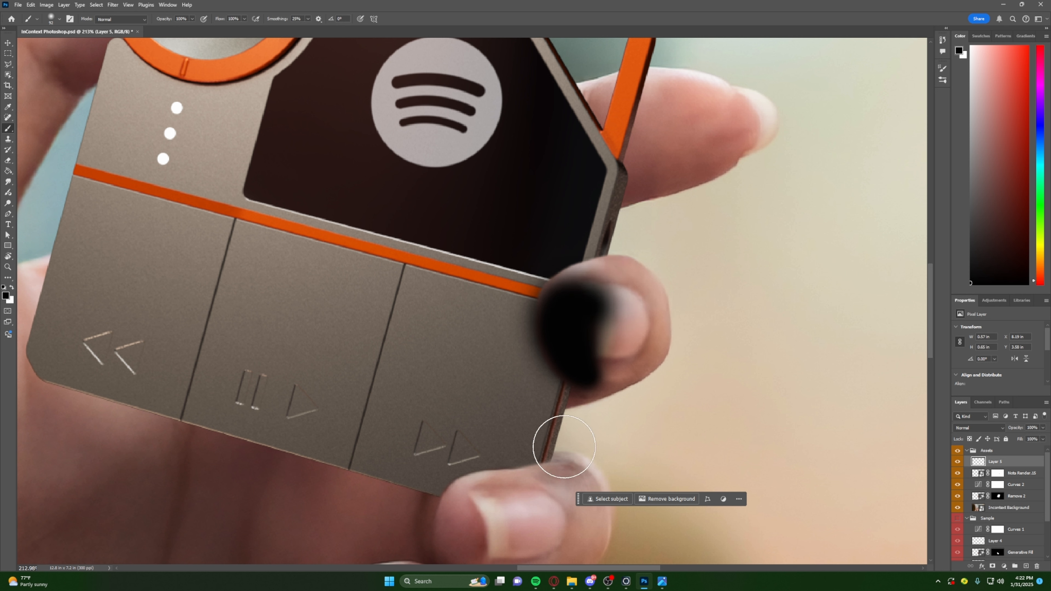
- Add a mask to the shadow layer and erase the black inside the fingertip, leaving a soft shadow on the device
key("e")
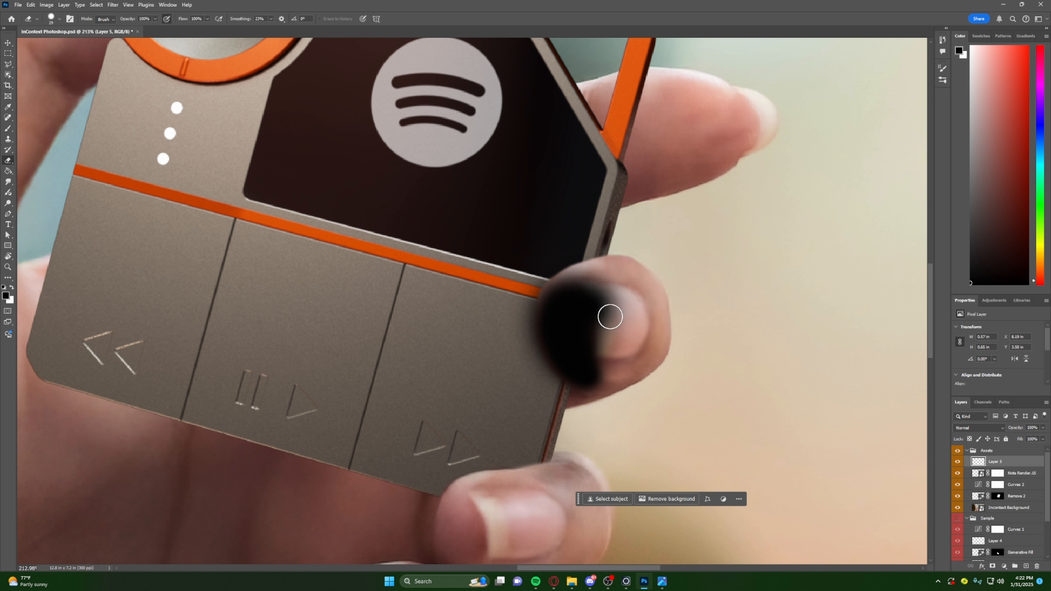
left_click(993, 567)
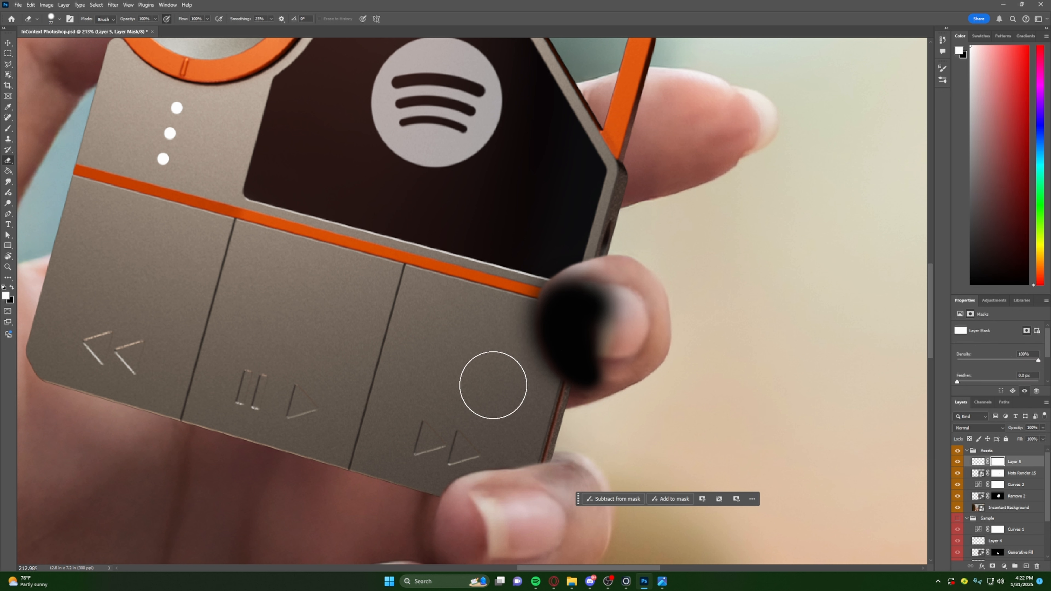
mouse_move(605, 310)
left_mouse_down()
mouse_move(629, 308)
mouse_move(575, 305)
left_mouse_up()
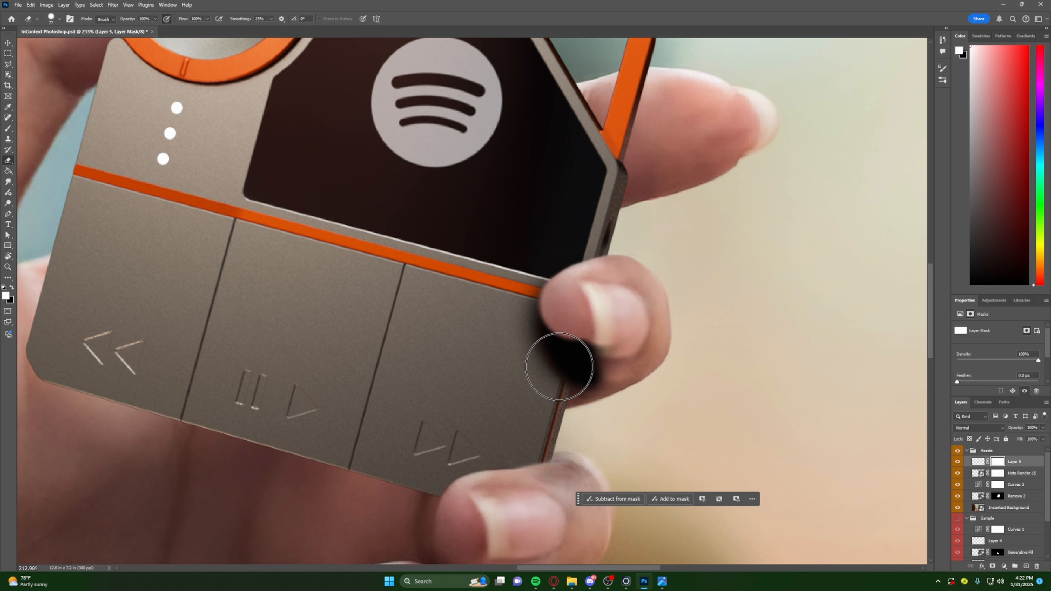
right_click_drag(564, 357, 555, 353, "alt")
mouse_move(558, 318)
left_mouse_down()
mouse_move(575, 364)
mouse_move(582, 346)
mouse_move(620, 346)
left_mouse_up()
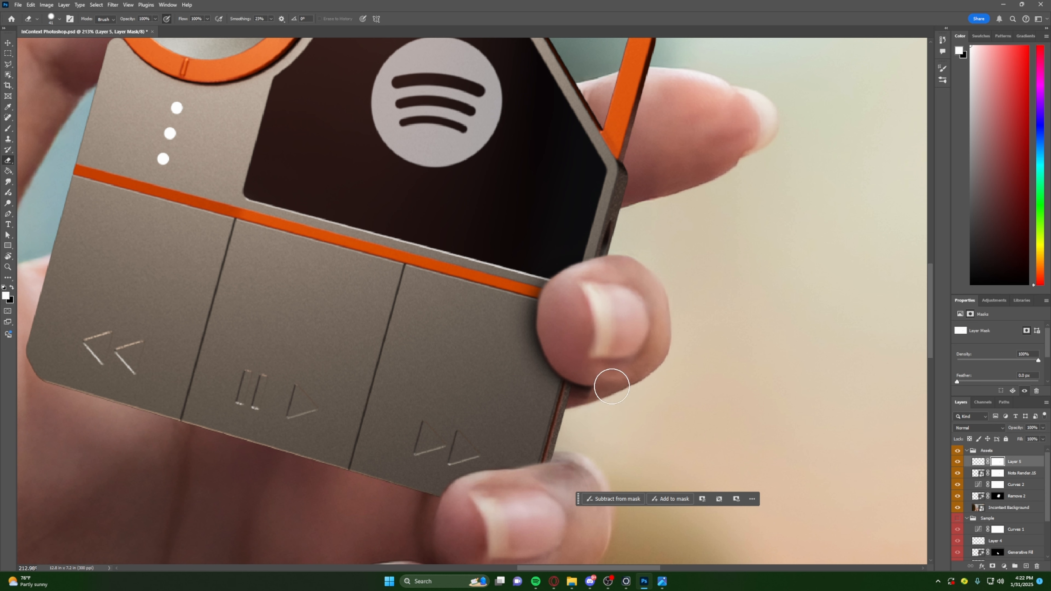
- Erase the leftover shadow below the upper fingertip, beyond the device's side edge, on the shadow layer's mask
mouse_move(639, 399)
right_mouse_down("alt")
mouse_move(642, 265)
mouse_move(614, 265)
right_mouse_up("alt")
scroll(606, 408, "up", 3, "alt")
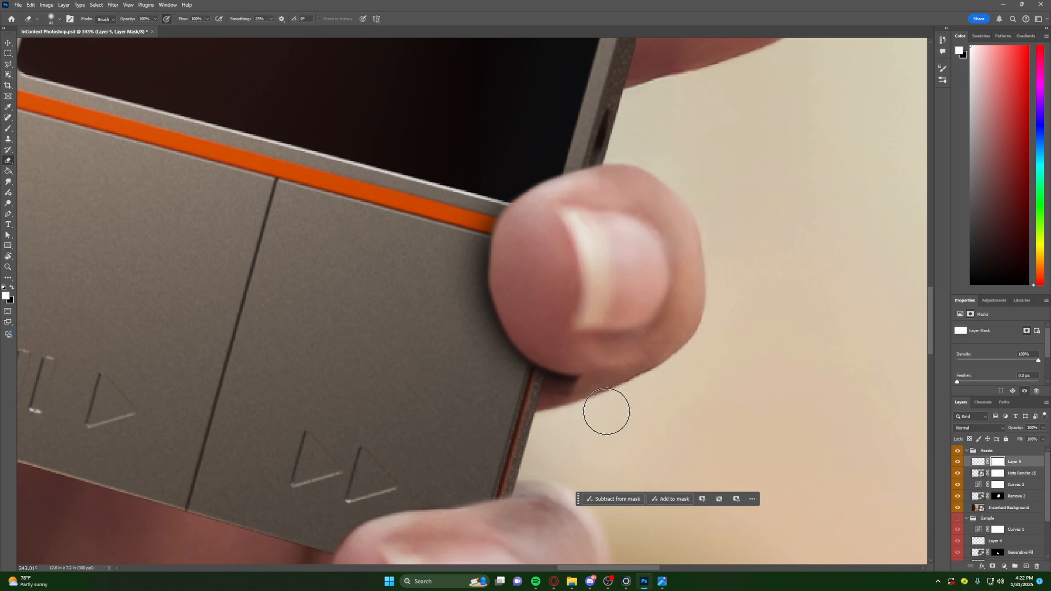
mouse_move(605, 414)
right_mouse_down("alt")
mouse_move(586, 301)
mouse_move(644, 409)
right_mouse_up("alt")
left_click_drag(573, 440, 650, 369)
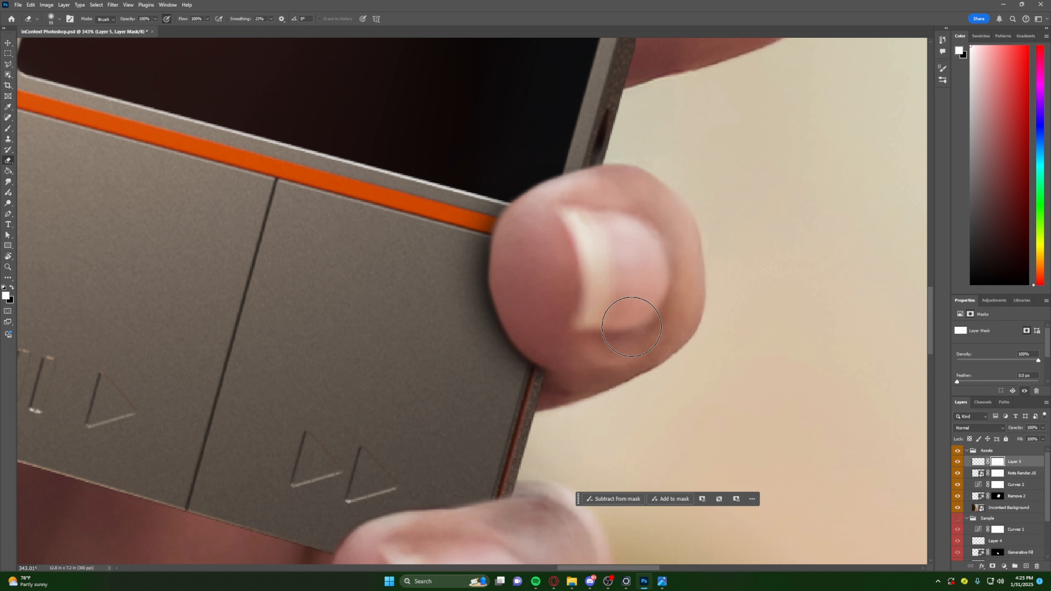
mouse_move(543, 255)
right_mouse_down("alt")
mouse_move(517, 254)
mouse_move(539, 248)
right_mouse_up("alt")
right_click(530, 219)
scroll(645, 340, "down", 4, "alt")
scroll(645, 340, "down", 2, "alt")
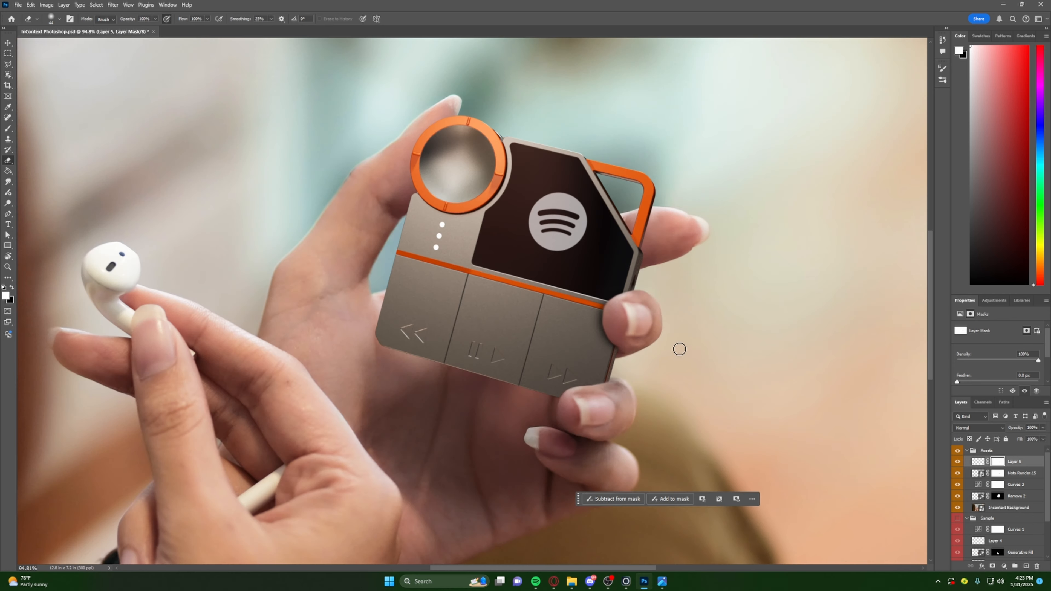
- Try to touch up the Nota Render mask at the upper fingertip's edge with the Brush and a smaller Eraser
scroll(678, 347, "up", 5, "alt")
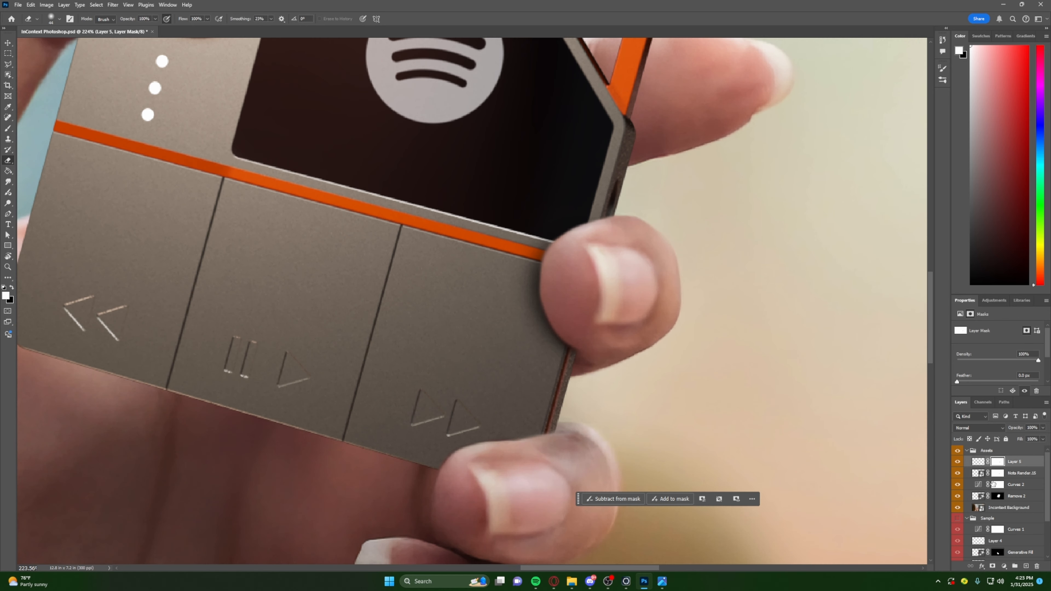
left_click(998, 473)
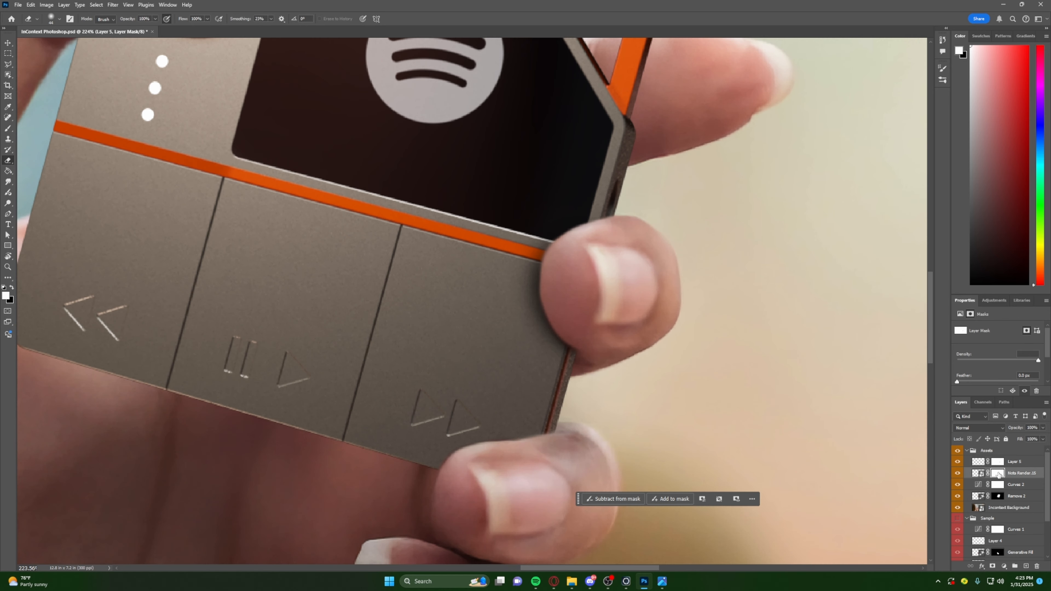
key("b")
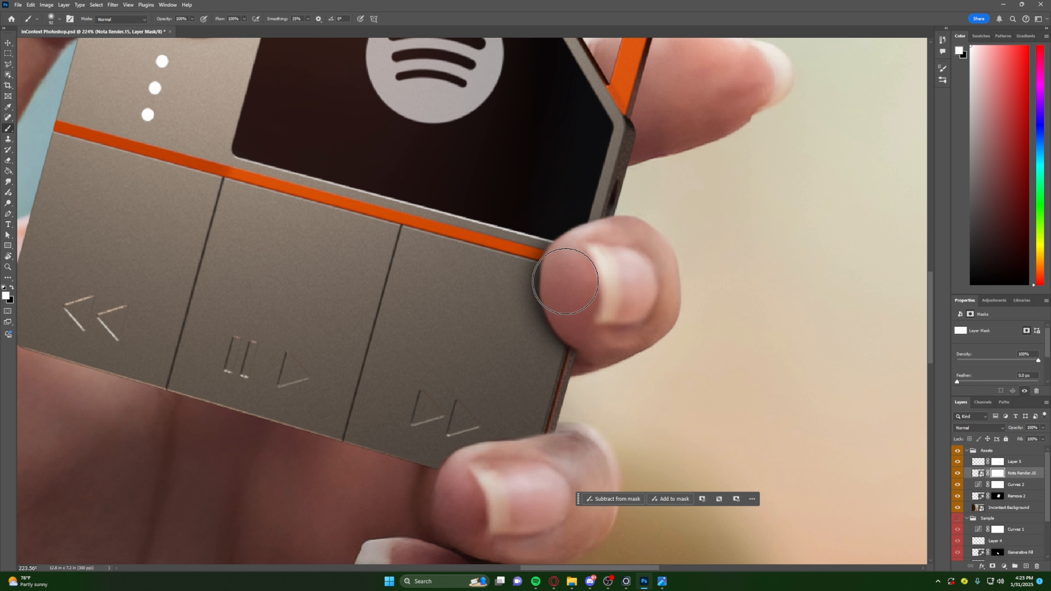
mouse_move(564, 284)
right_mouse_down("alt")
mouse_move(554, 287)
mouse_move(553, 271)
right_mouse_up("alt")
left_click_drag(552, 284, 588, 277)
key("e")
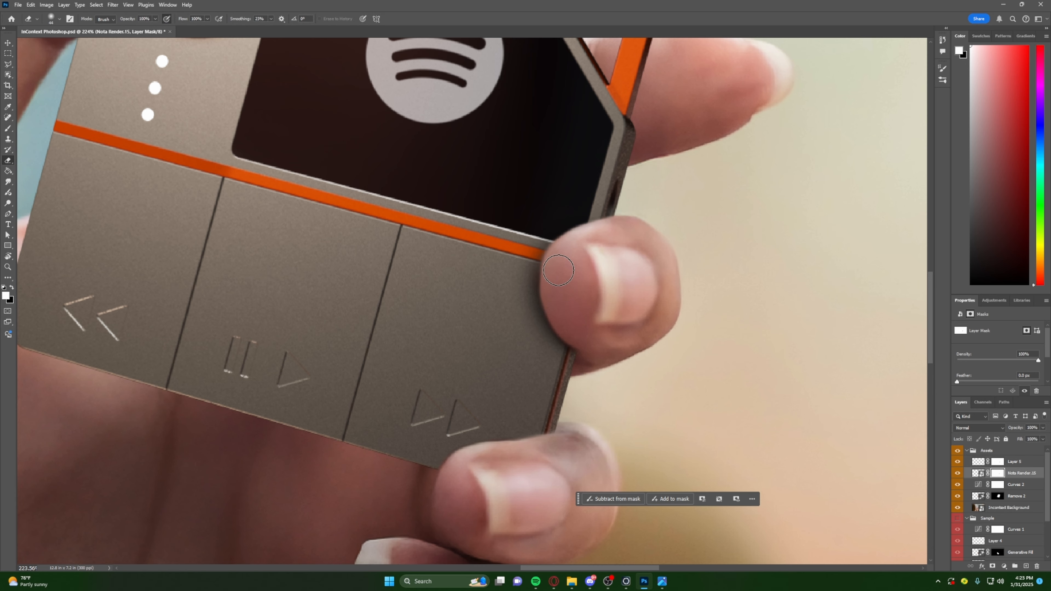
scroll(576, 294, "up", 5, "alt")
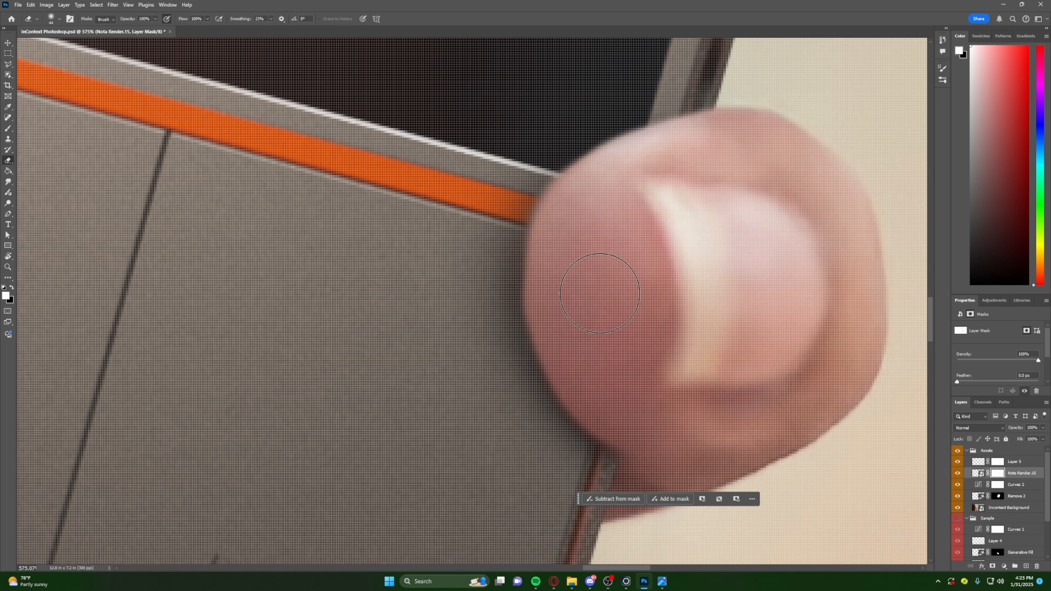
right_click_drag(594, 292, 552, 289, "alt")
- Reselect the shadow layer and examine the contact shadow along the upper fingertip, up close and in the wider composite
left_click(996, 464)
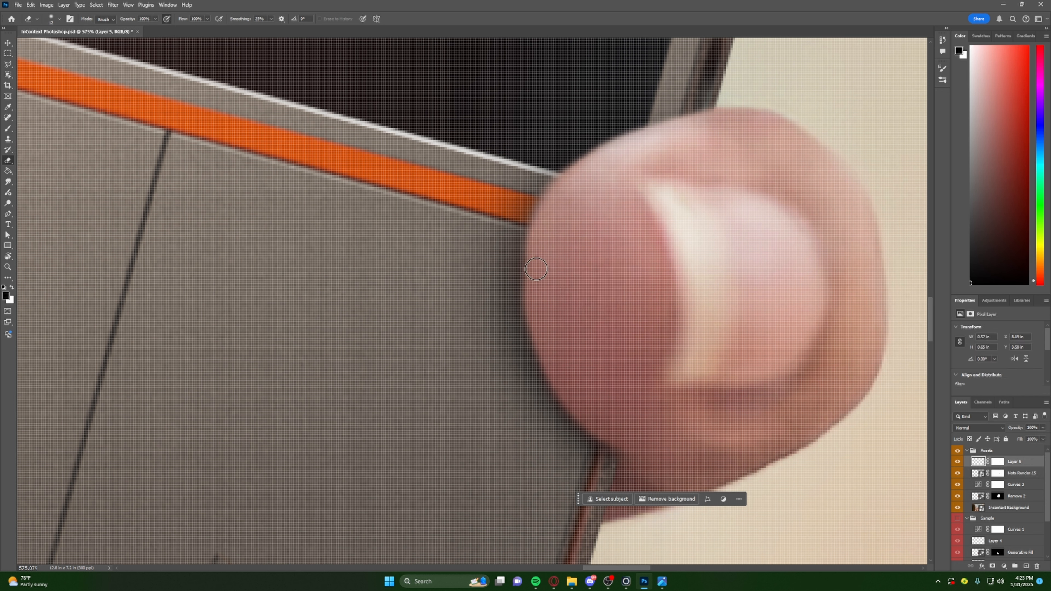
scroll(574, 330, "down", 3, "alt")
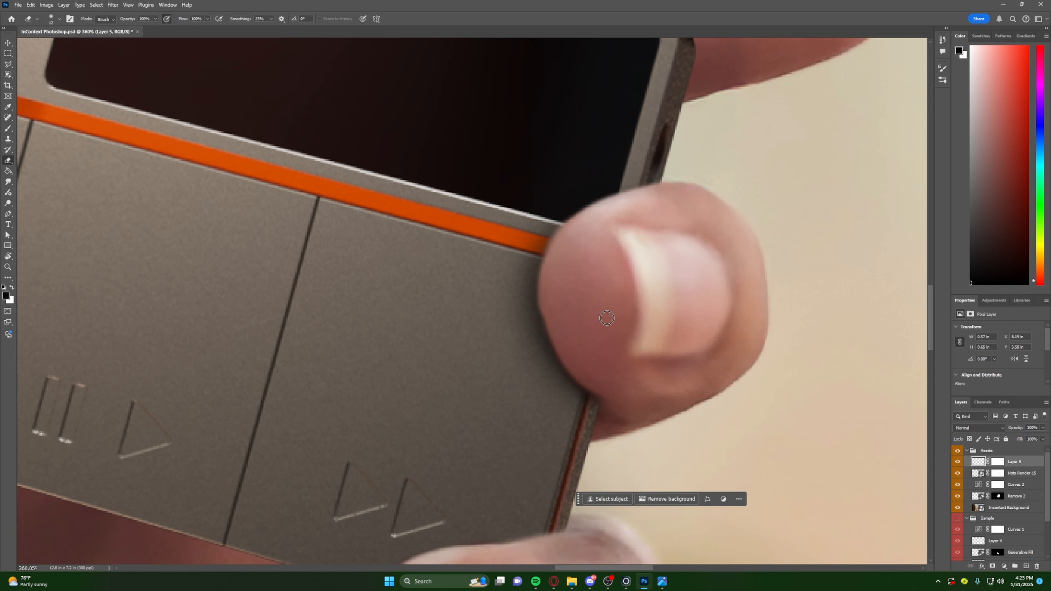
scroll(561, 303, "up", 3, "alt")
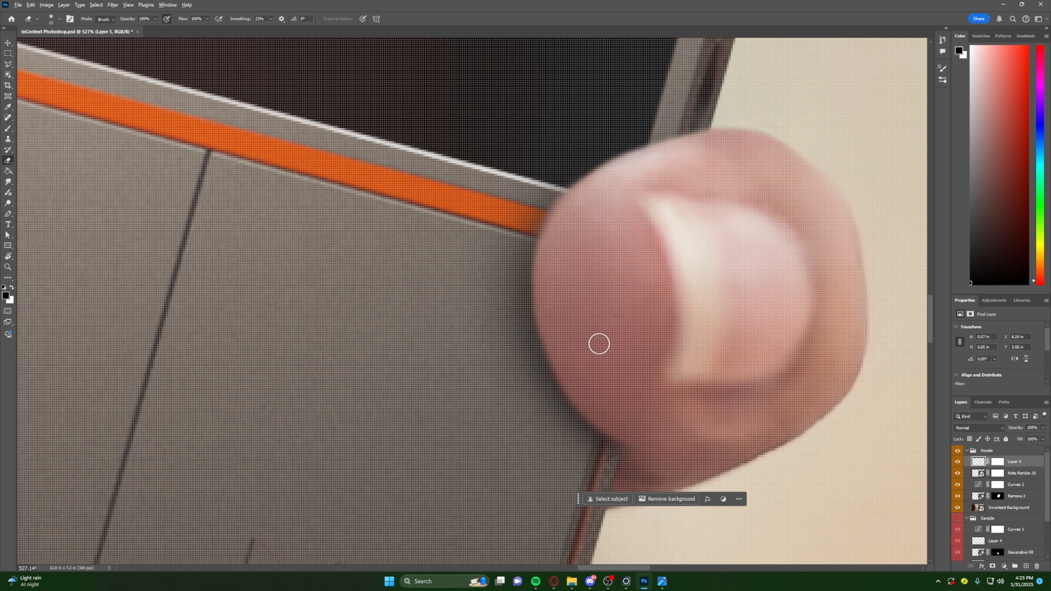
scroll(599, 344, "down", 3, "alt")
scroll(591, 334, "up", 2, "alt")
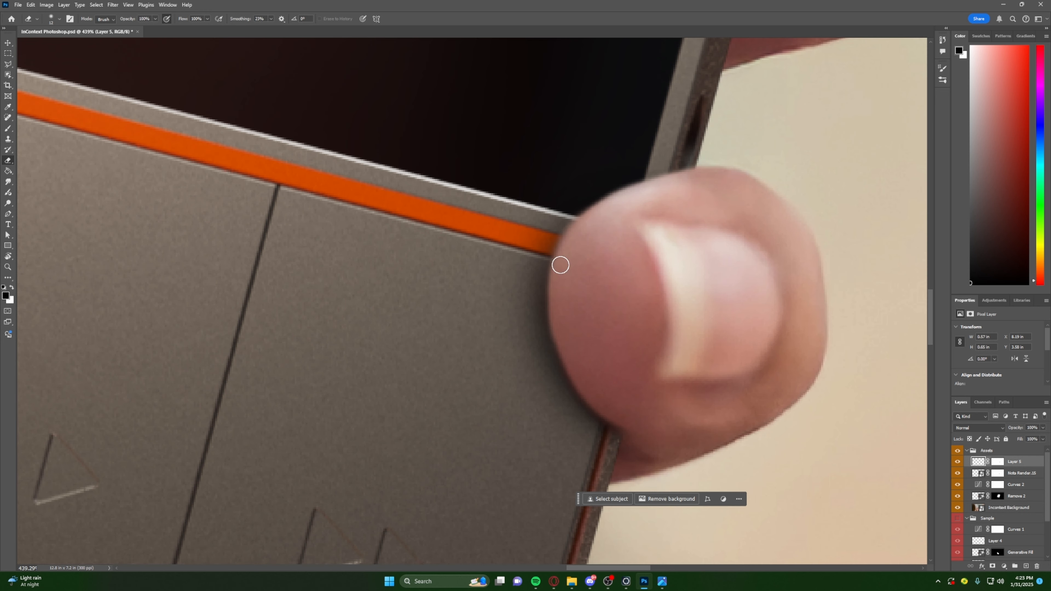
scroll(560, 265, "down", 4, "alt")
scroll(611, 275, "up", 2, "alt")
scroll(596, 327, "up", 2, "alt")
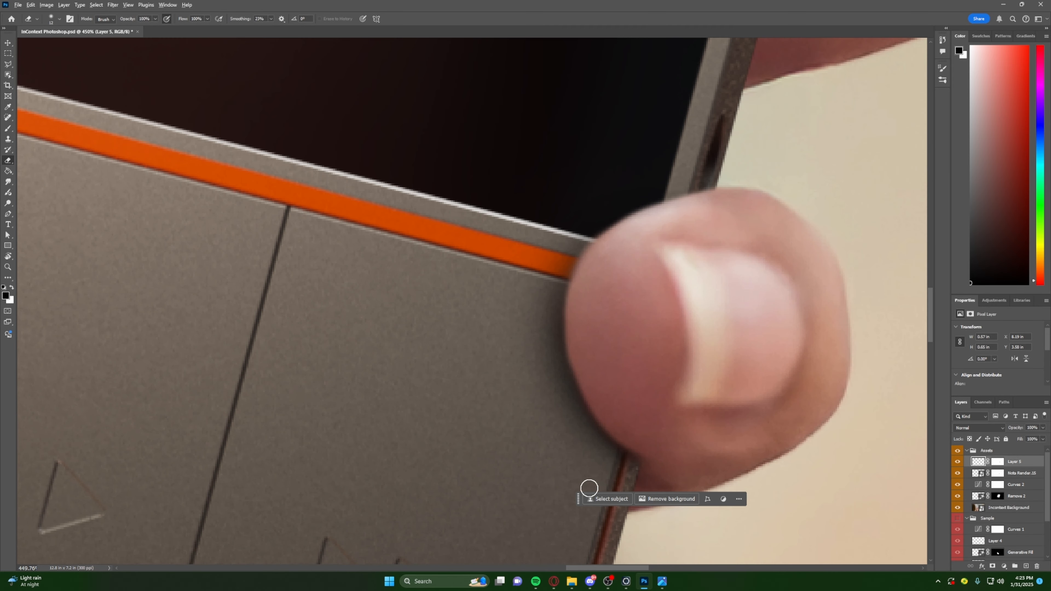
scroll(583, 466, "down", 2, "alt")
scroll(615, 422, "down", 3, "alt")
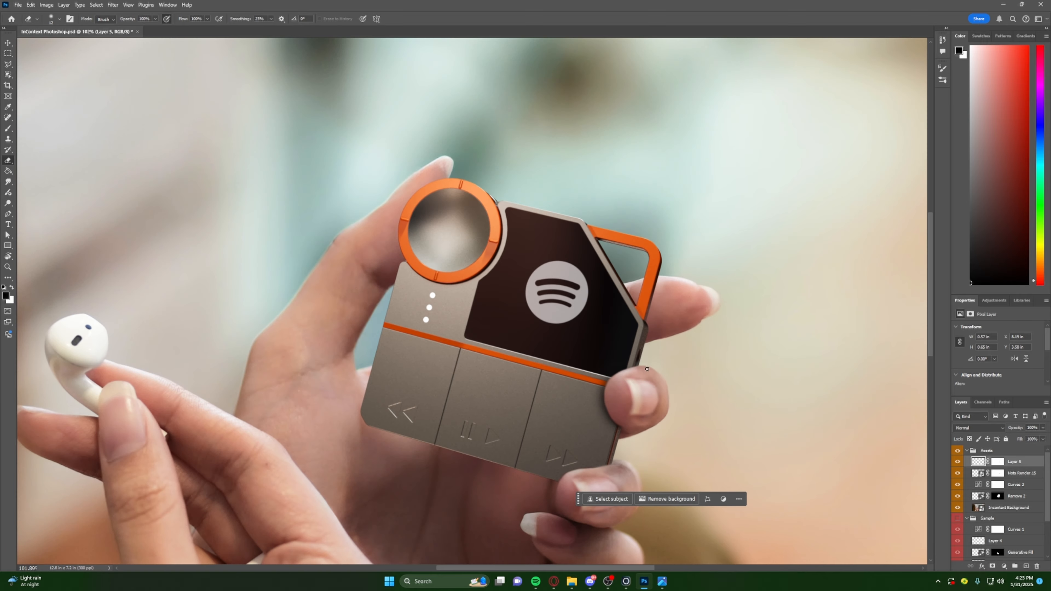
- Compare the upper fingertip's contact shadow up close with how it reads in the wider composite
scroll(614, 400, "up", 3, "alt")
scroll(614, 401, "up", 3, "alt")
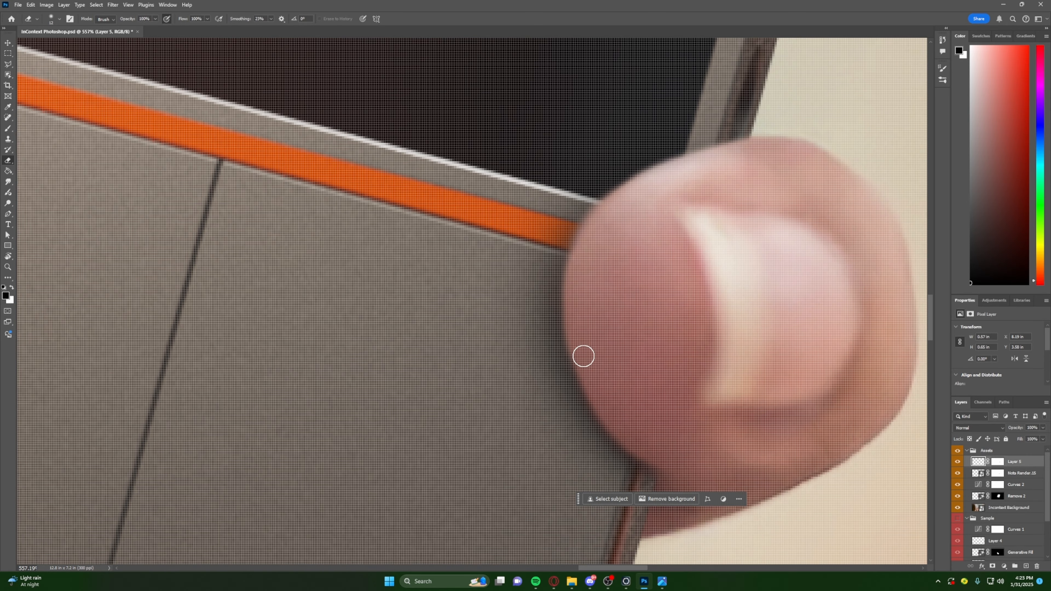
scroll(612, 370, "down", 3, "alt")
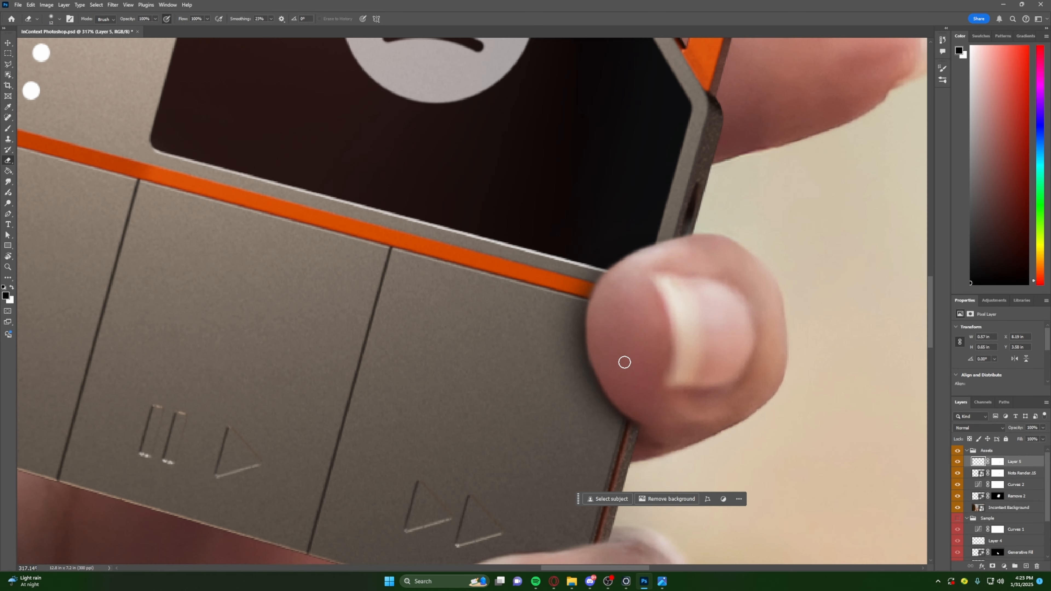
scroll(624, 364, "up", 4, "alt")
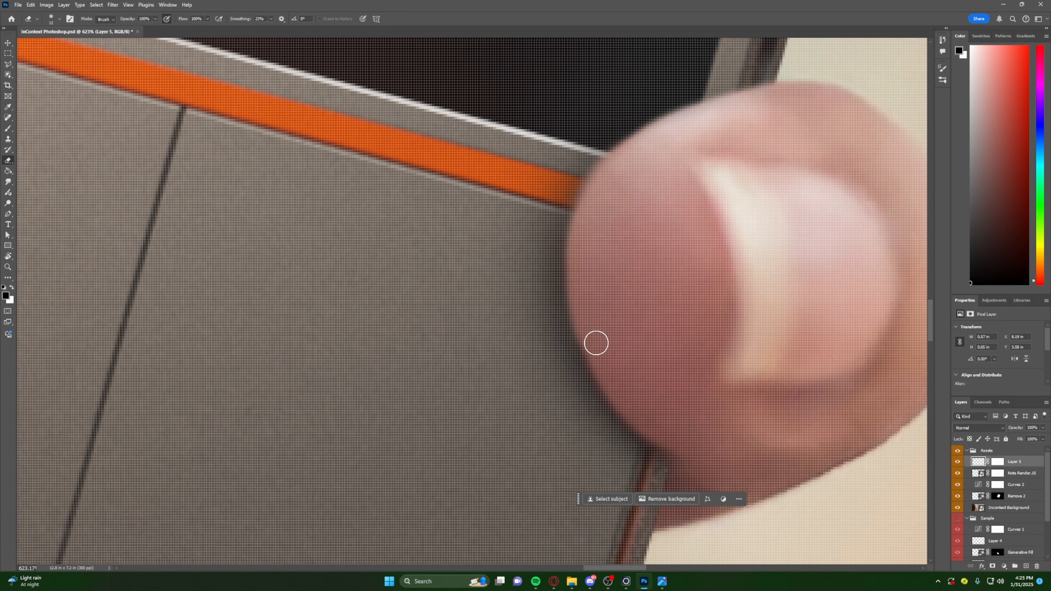
scroll(653, 331, "down", 5, "alt")
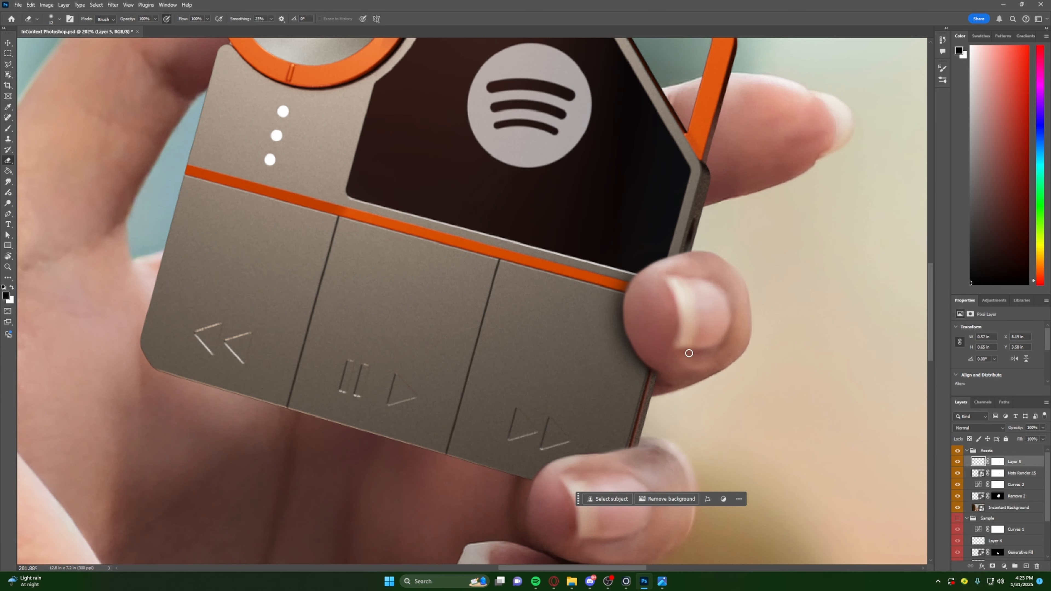
scroll(701, 368, "down", 1)
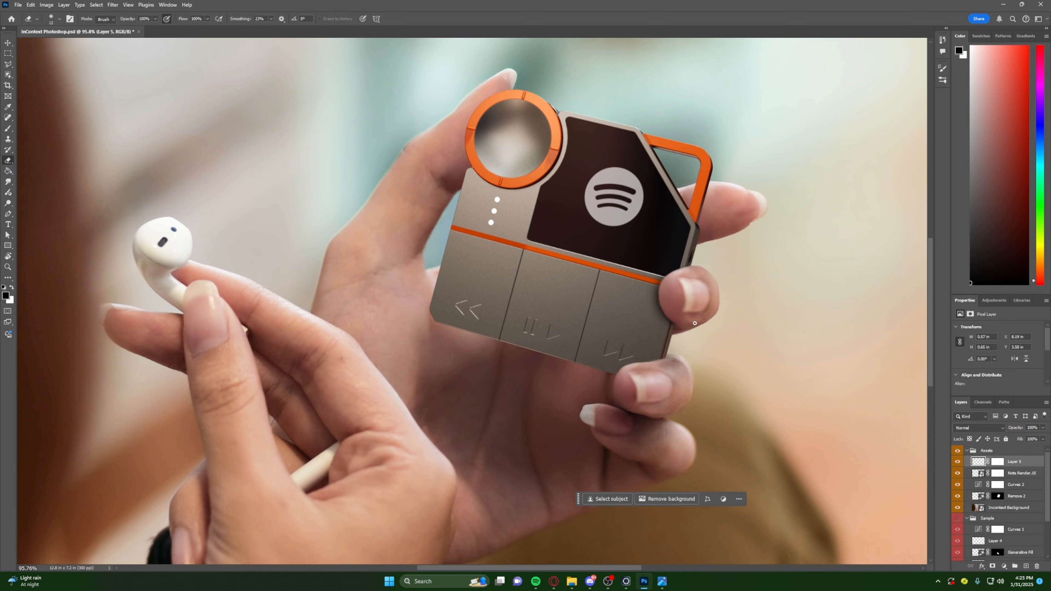
scroll(662, 367, "down", 3, "alt")
- Paint a soft black shadow over the lower fingertip along the device's bottom corner with a larger Brush on the shadow layer
scroll(609, 368, "up", 3, "alt")
scroll(609, 368, "up", 3, "alt")
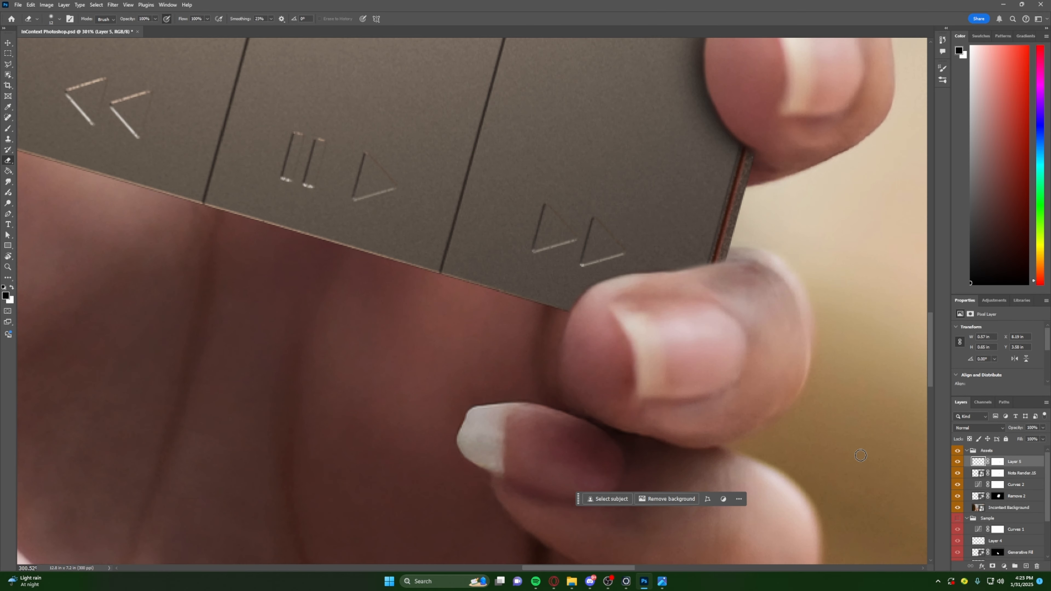
key("b")
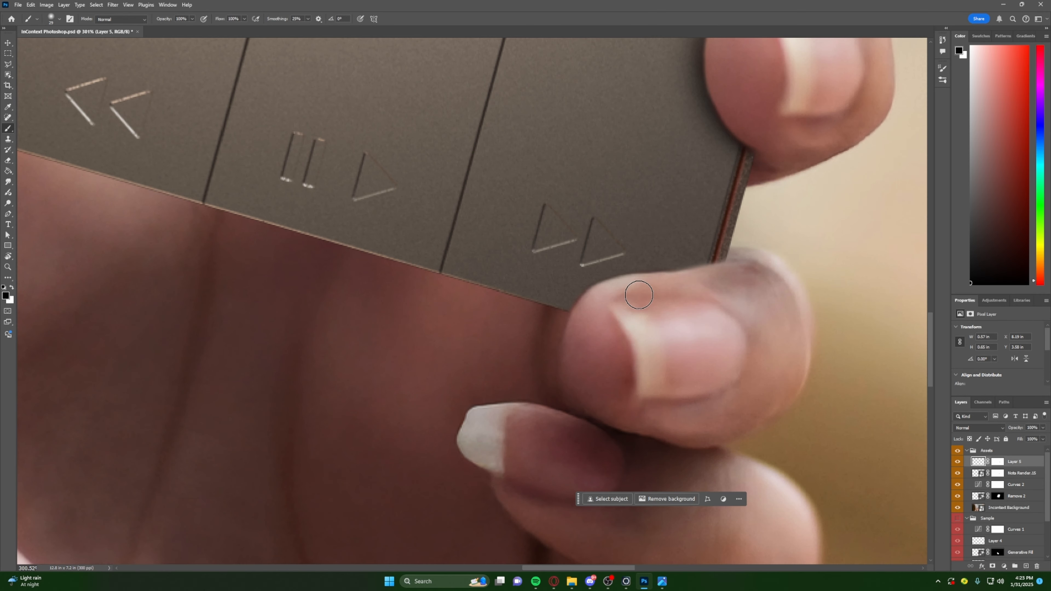
right_click_drag(669, 292, 701, 302, "alt")
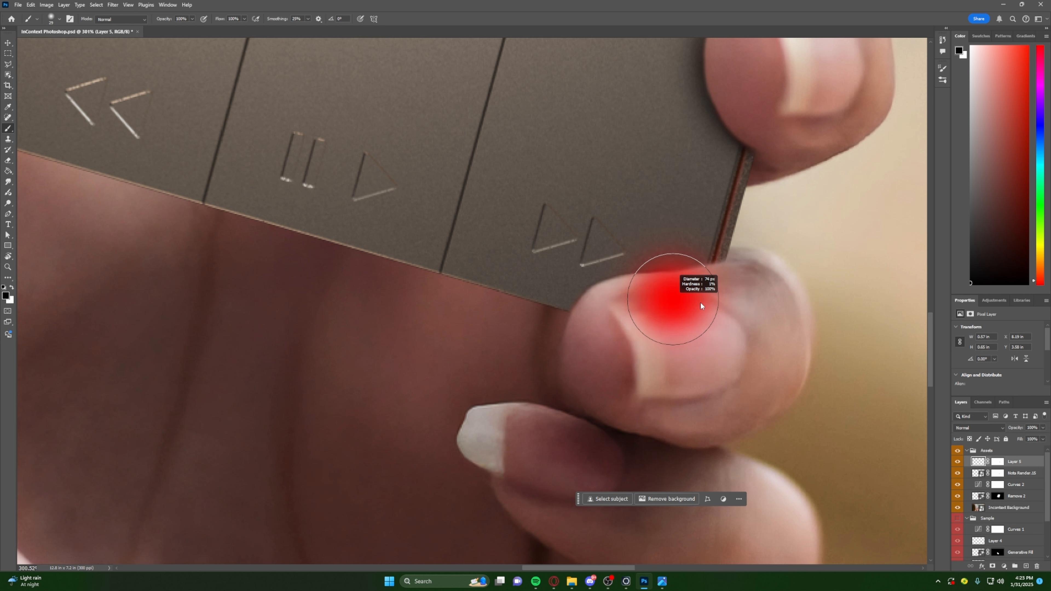
mouse_move(716, 313)
left_mouse_down()
mouse_move(650, 312)
mouse_move(711, 310)
mouse_move(650, 315)
mouse_move(601, 340)
mouse_move(614, 317)
mouse_move(595, 351)
mouse_move(610, 326)
mouse_move(659, 308)
mouse_move(752, 319)
mouse_move(774, 288)
mouse_move(736, 309)
left_mouse_up()
mouse_move(736, 309)
right_mouse_down("alt")
mouse_move(718, 306)
mouse_move(720, 293)
right_mouse_up("alt")
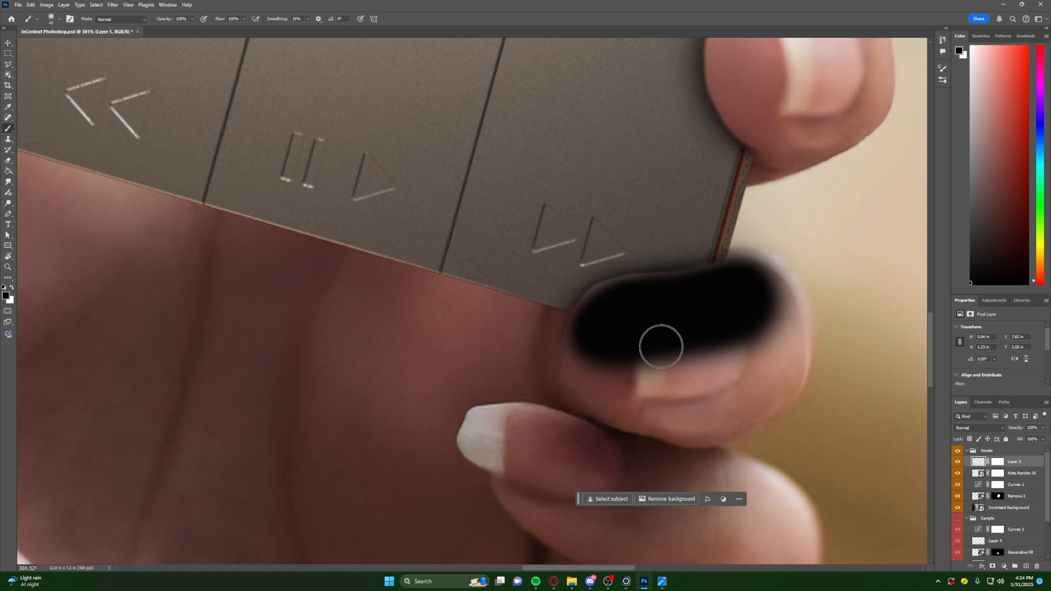
- Erase the black inside the lower fingertip on the shadow layer's mask, leaving a soft shadow along the device's edge
key("e")
left_click(998, 463)
key("x")
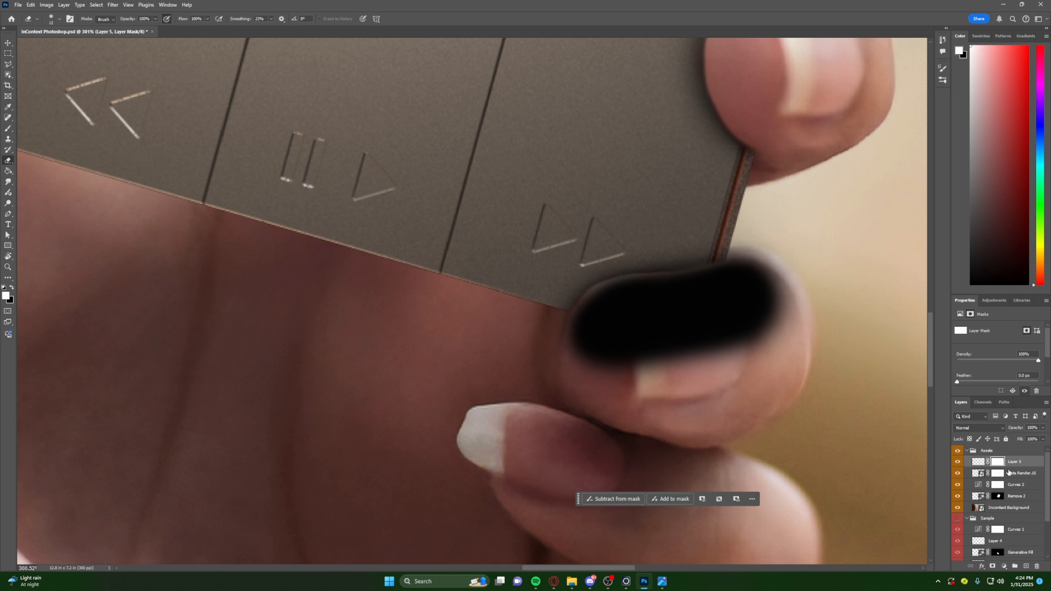
right_click_drag(633, 335, 662, 336, "alt")
mouse_move(786, 319)
left_mouse_down()
mouse_move(767, 308)
mouse_move(596, 364)
mouse_move(601, 336)
mouse_move(629, 337)
left_mouse_up()
mouse_move(628, 337)
right_mouse_down("alt")
mouse_move(608, 326)
mouse_move(631, 390)
right_mouse_up("alt")
mouse_move(582, 313)
left_mouse_down()
mouse_move(595, 300)
mouse_move(768, 284)
mouse_move(617, 299)
left_mouse_up()
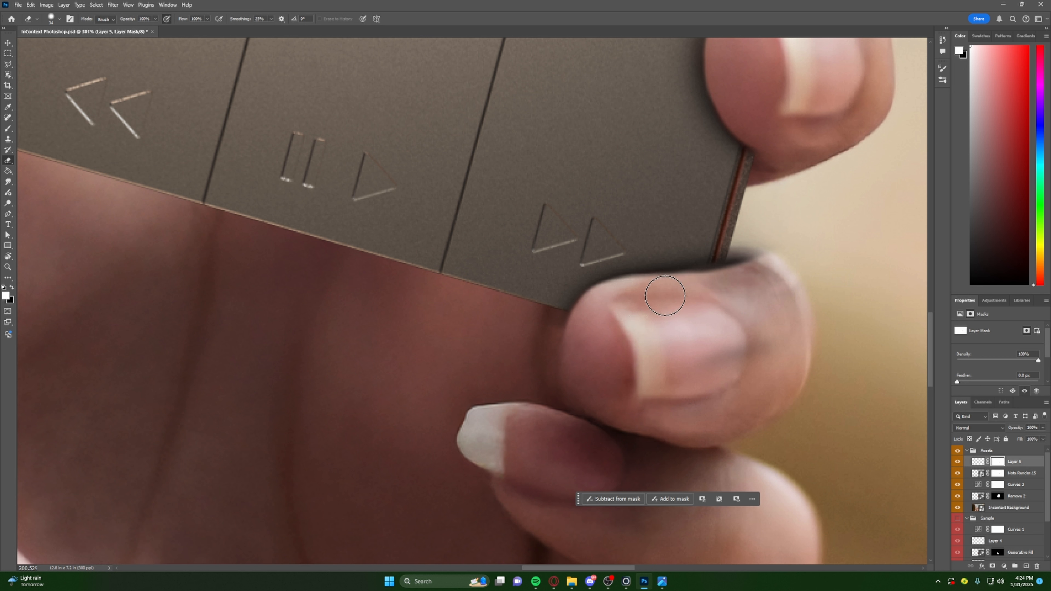
- Erase the leftover shadow on the lower fingertip's outer side, beyond the device's edge, and touch up the shadow on the device with a resized Eraser
mouse_move(783, 336)
right_mouse_down("alt")
mouse_move(785, 232)
mouse_move(793, 261)
right_mouse_up("alt")
left_click_drag(772, 259, 756, 252)
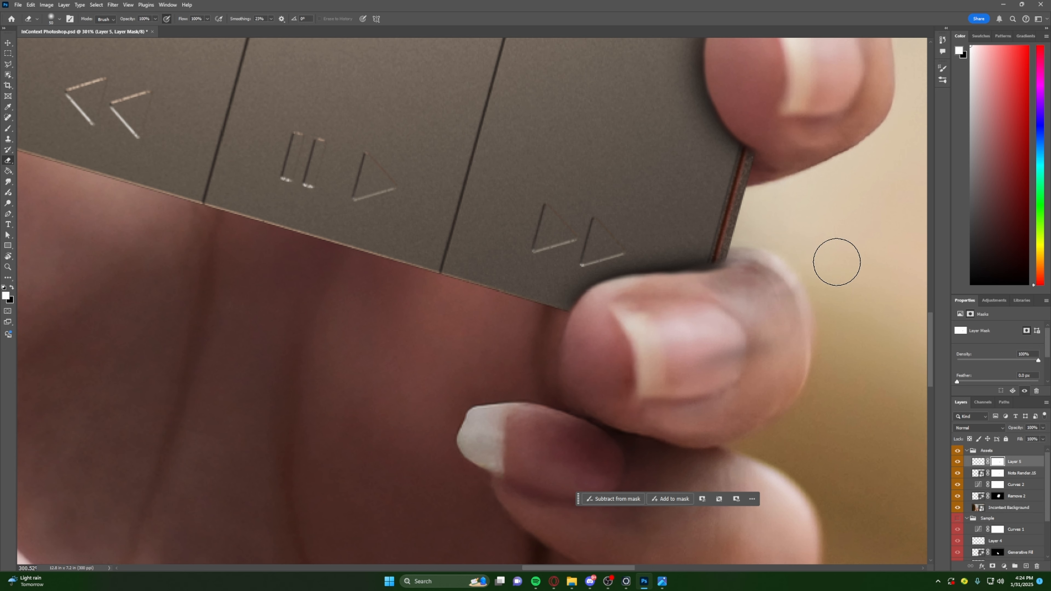
scroll(780, 317, "down", 3, "alt")
scroll(780, 317, "down", 3, "alt")
scroll(765, 264, "up", 3, "alt")
right_click_drag(778, 336, 790, 330, "alt")
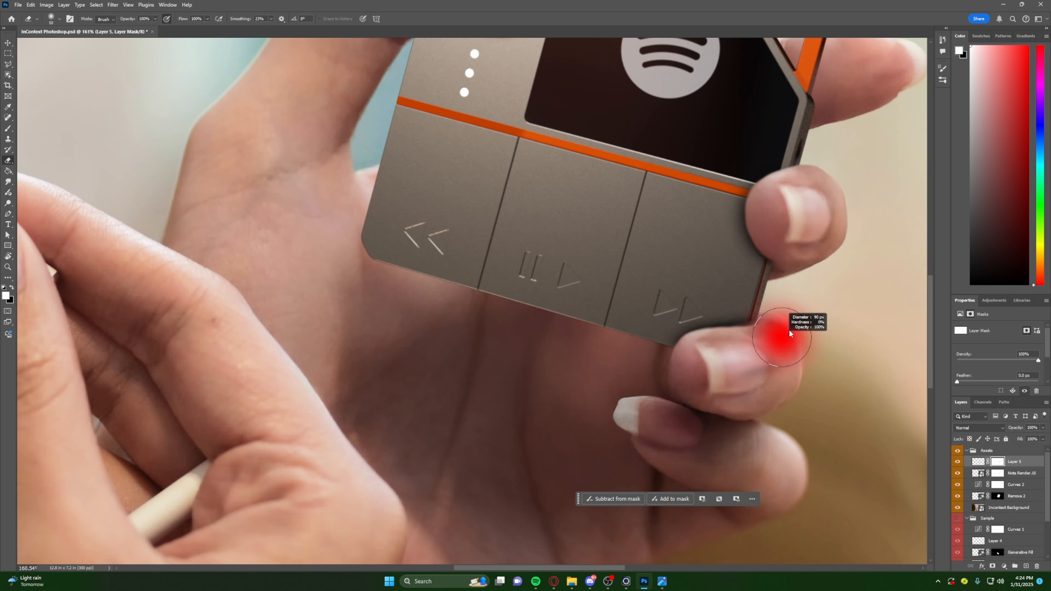
right_click_drag(718, 287, 710, 285, "alt")
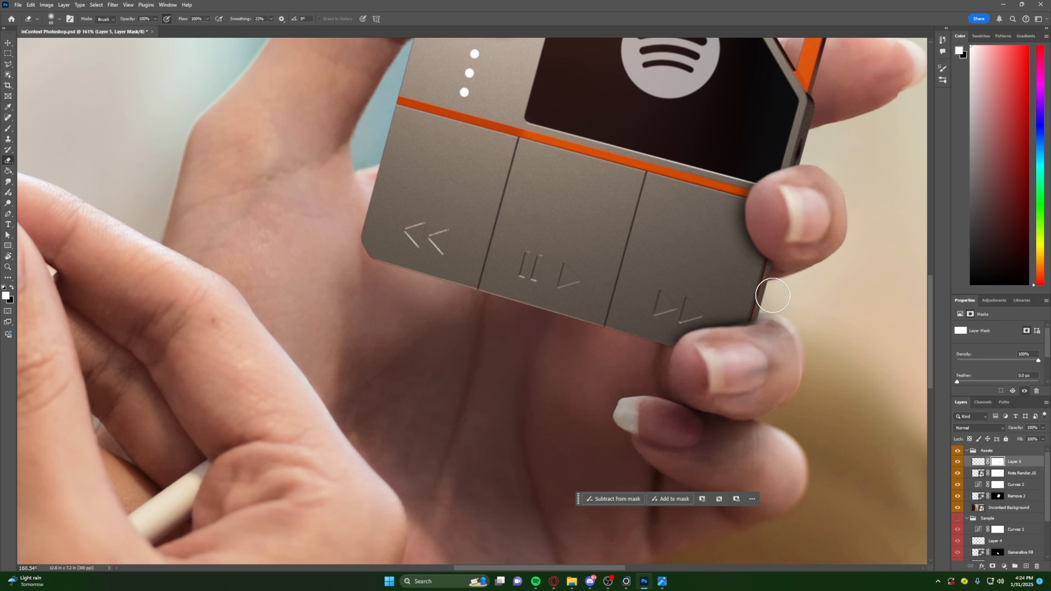
- Lower the shadow layer's opacity to 65% and reselect its mask
scroll(819, 406, "down", 3, "alt")
scroll(805, 363, "up", 2, "alt")
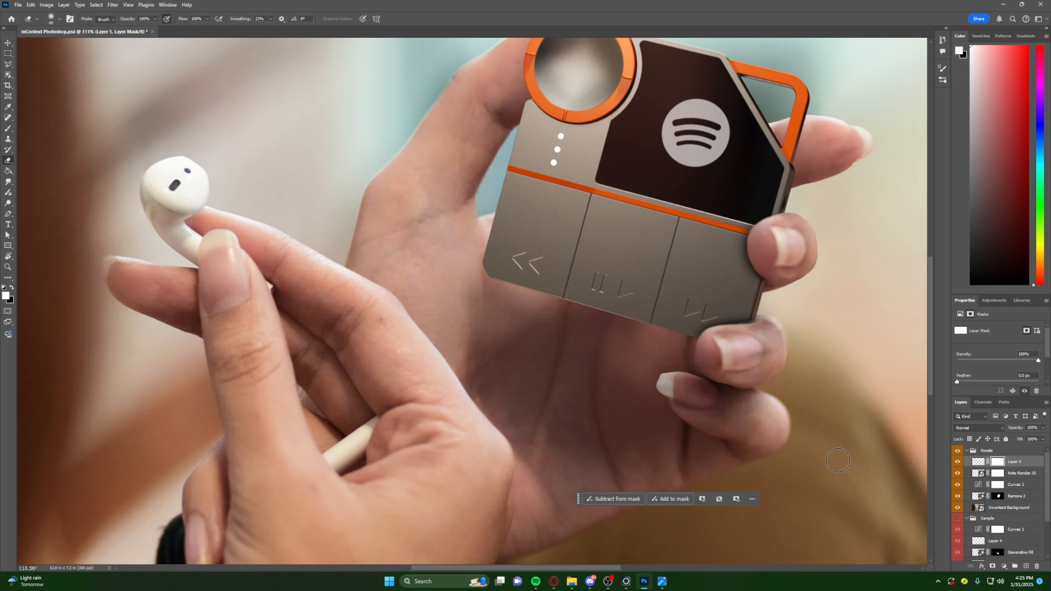
scroll(841, 361, "down", 3, "alt")
scroll(841, 360, "up", 2, "alt")
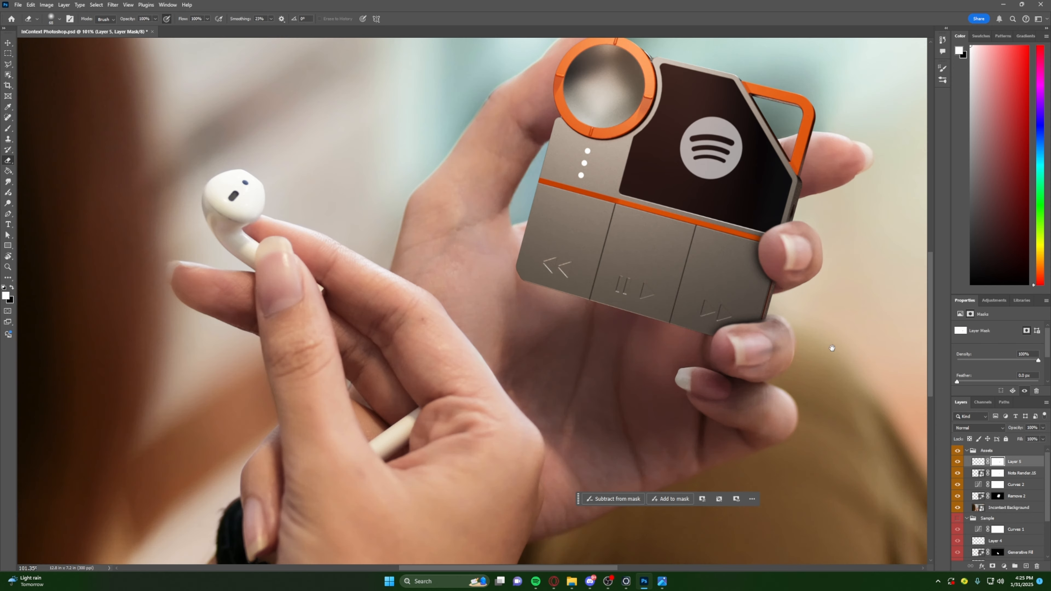
scroll(633, 303, "up", 2, "alt")
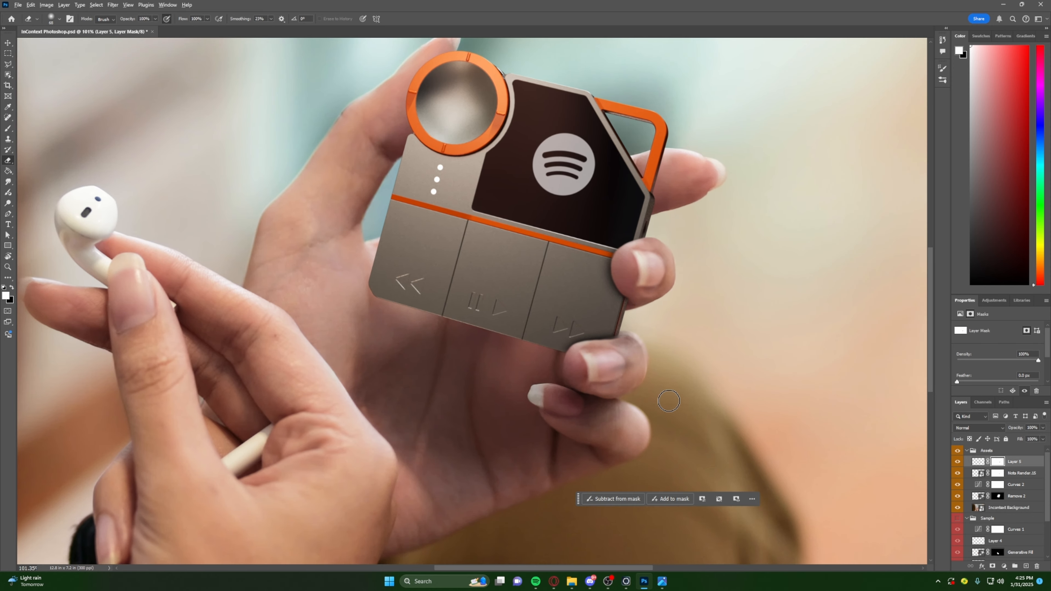
scroll(658, 397, "down", 1, "alt")
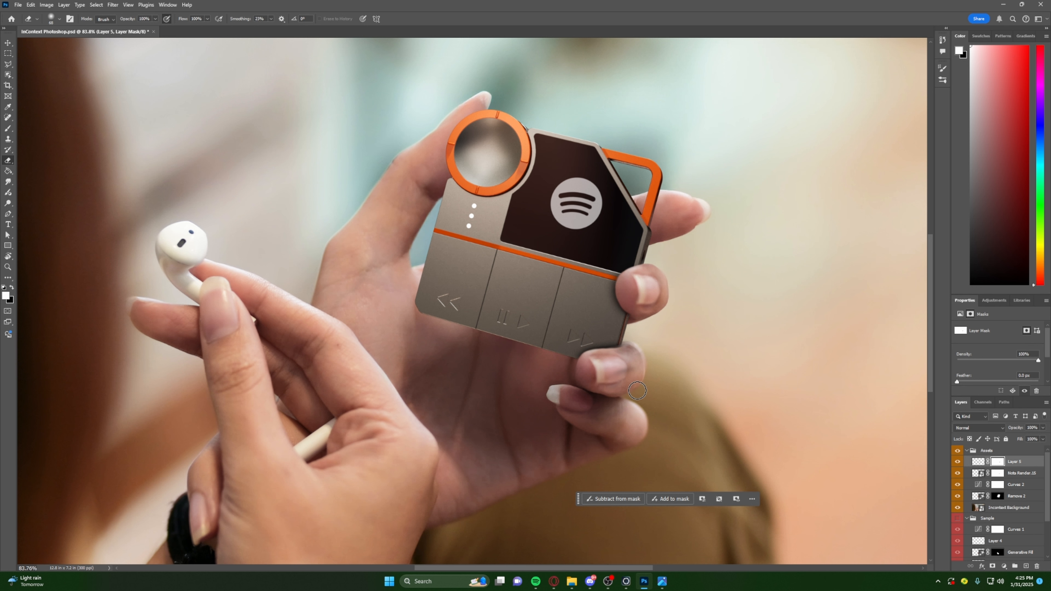
left_click(979, 462)
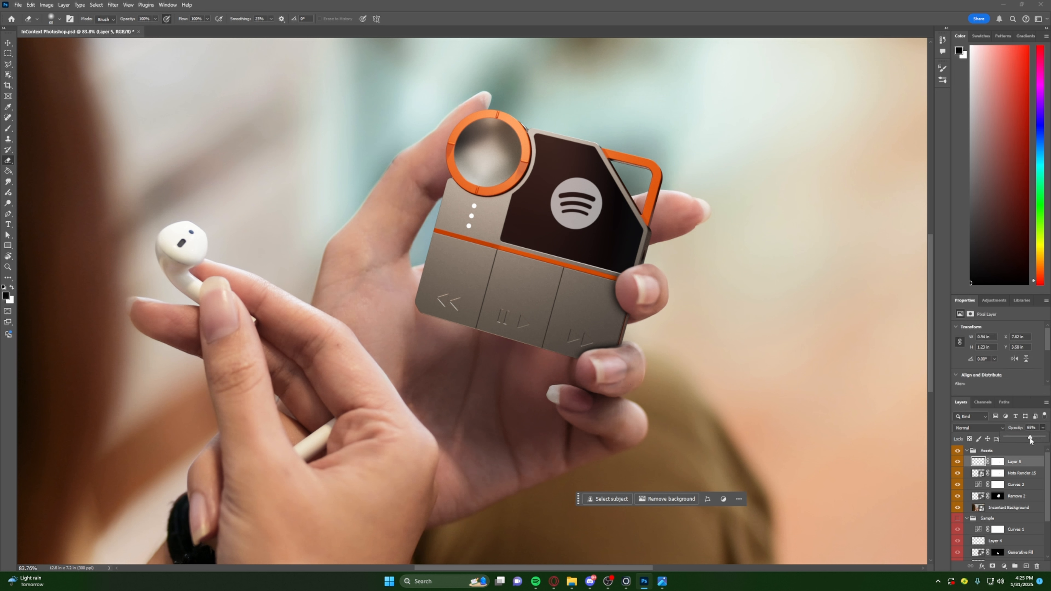
left_click_drag(1030, 440, 1022, 441)
left_click(997, 462)
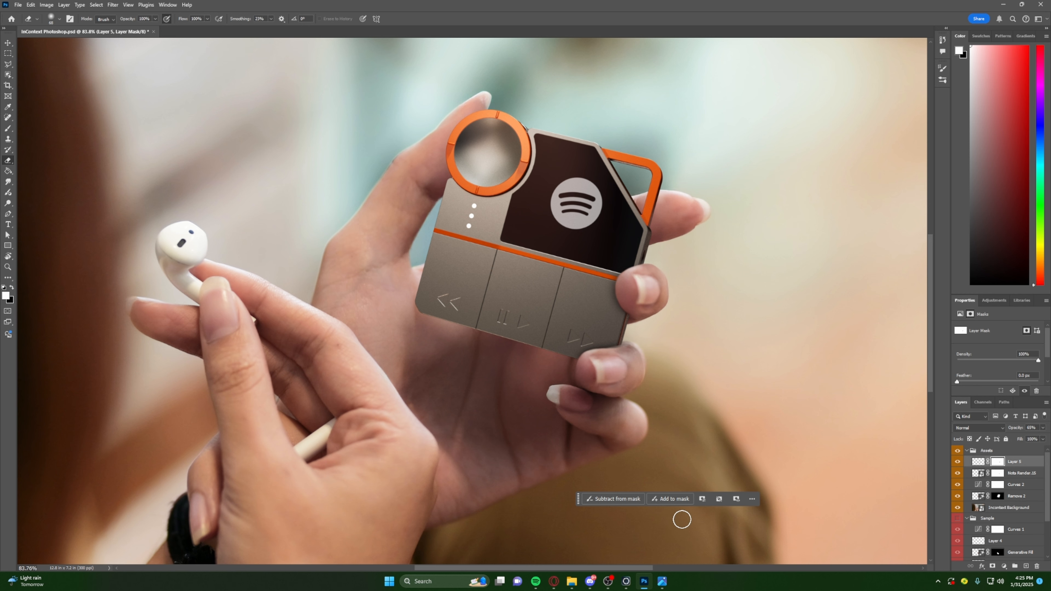
- Try to paint a contact shadow on the index finger beside the orange loop on the shadow layer, and undo it
scroll(633, 256, "down", 5, "alt")
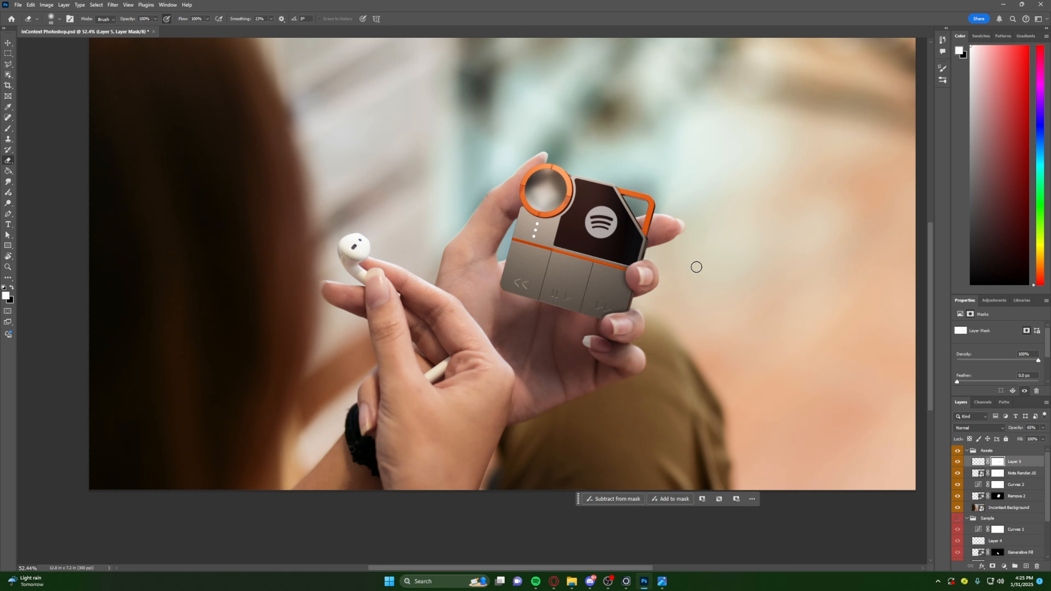
scroll(633, 234, "up", 5, "alt")
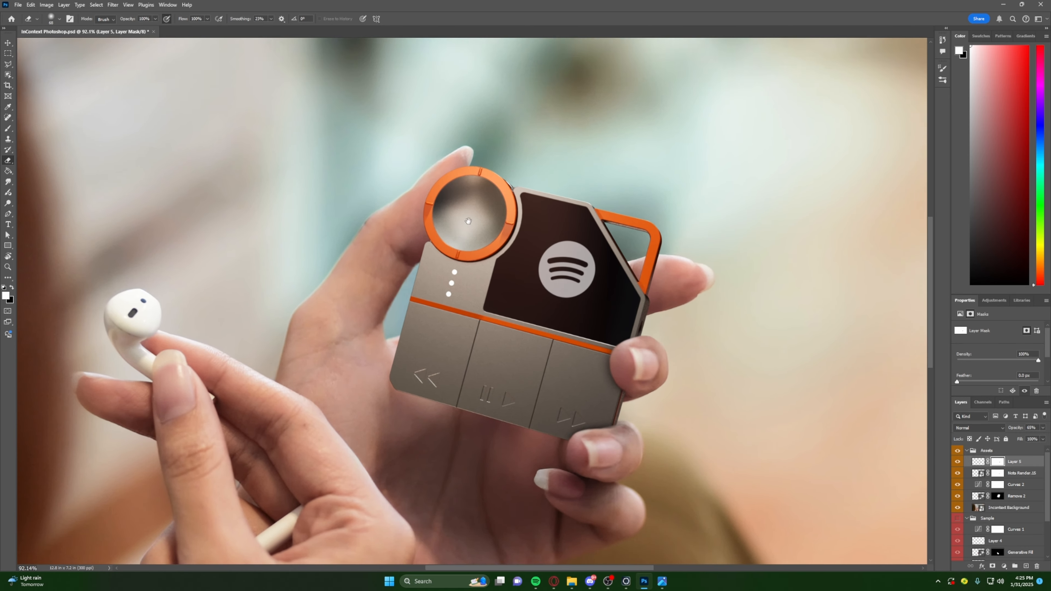
scroll(505, 296, "down", 5, "alt")
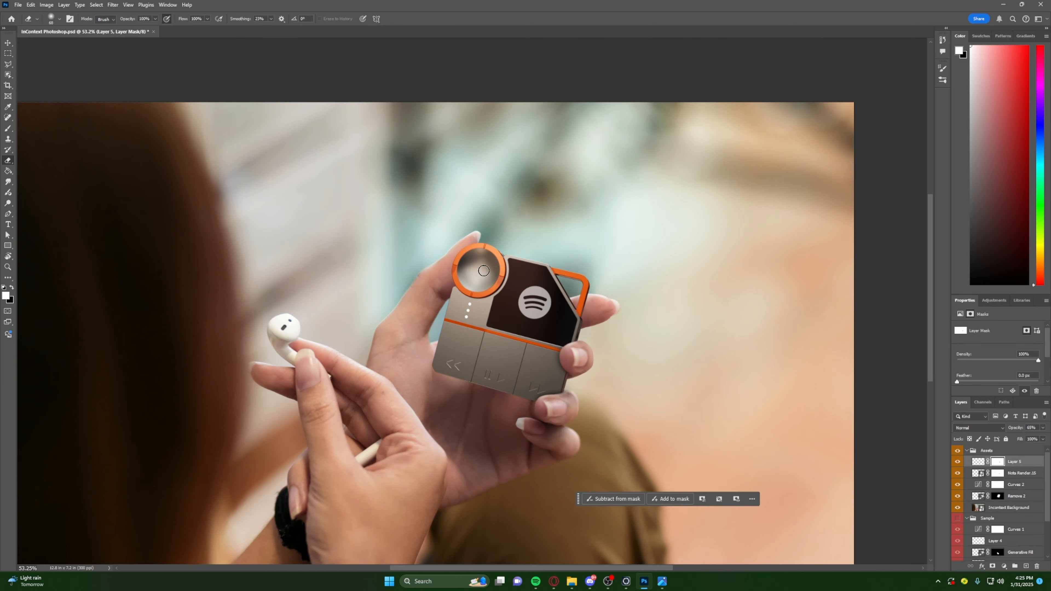
scroll(483, 271, "up", 2, "alt")
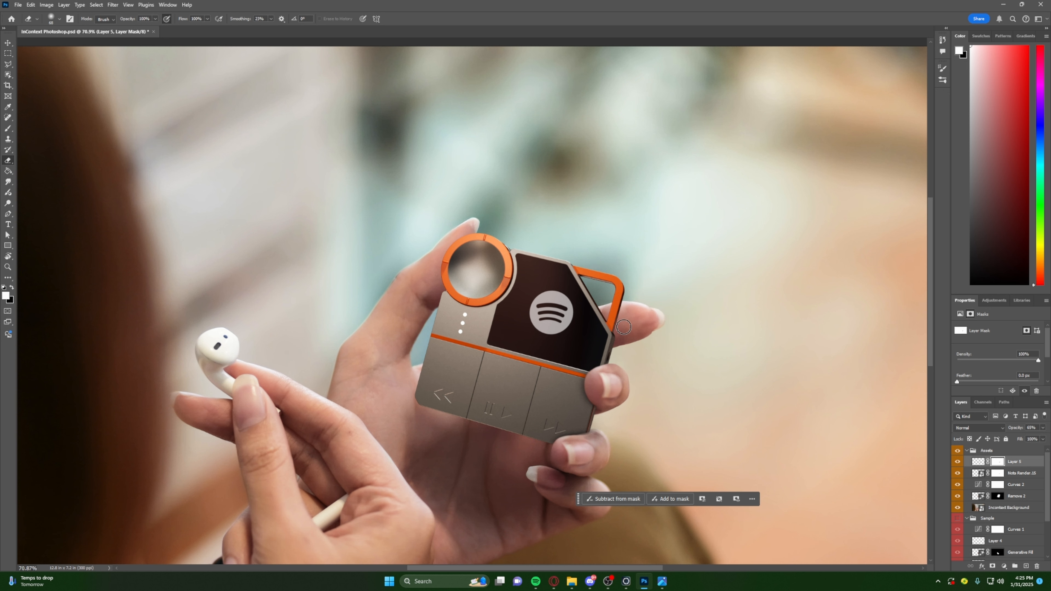
key("b")
scroll(621, 327, "up", 2, "alt")
right_click_drag(619, 330, 633, 329, "alt")
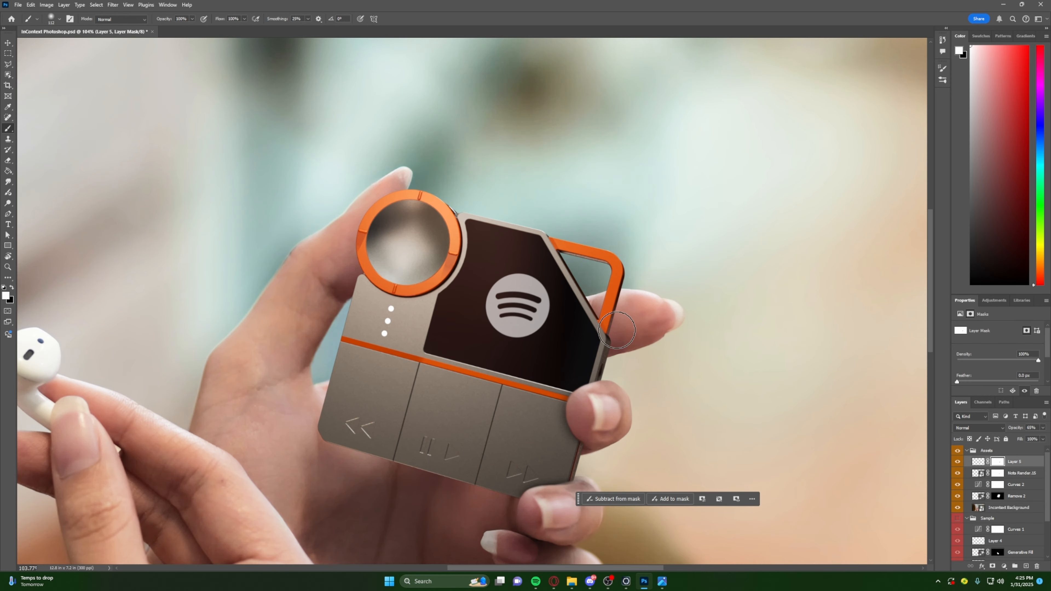
left_click(978, 462)
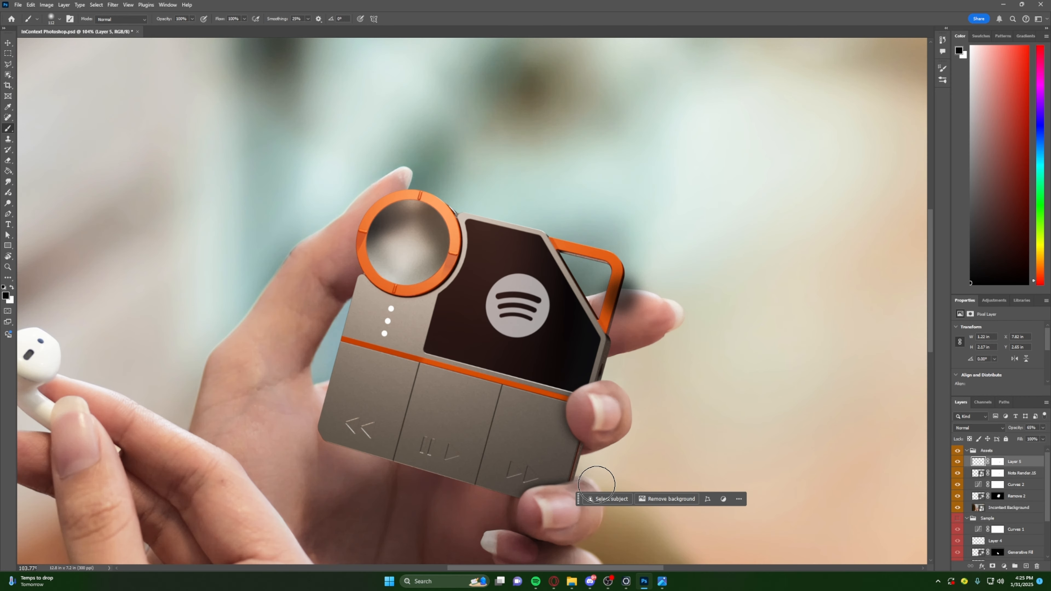
key("ctrl+z")
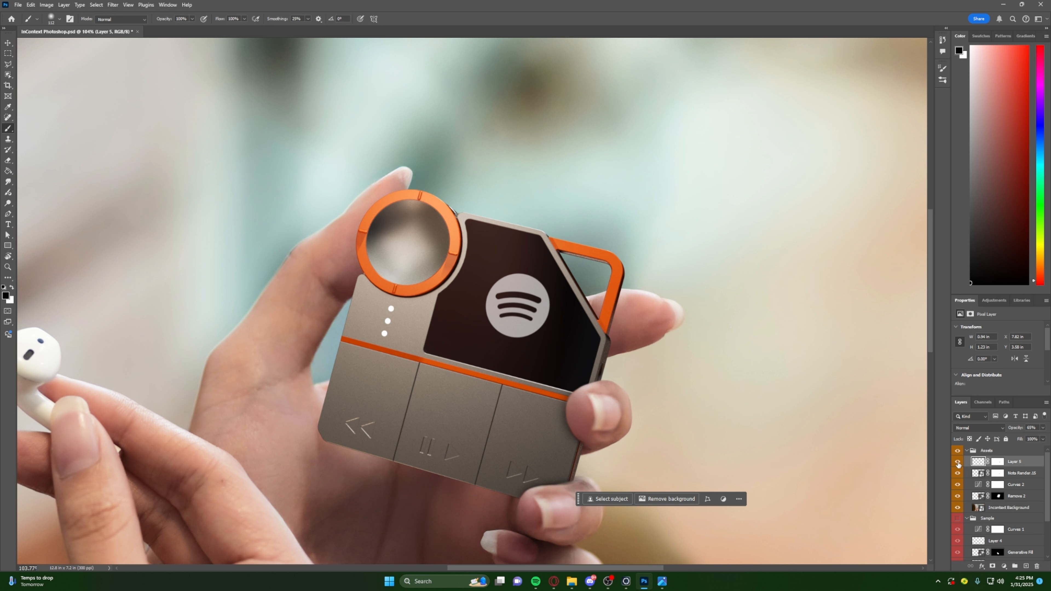
- Hide the layers above the Incontext Background to examine the original photo's finger shading, and show them again
left_click_drag(958, 462, 959, 496)
left_click(959, 496)
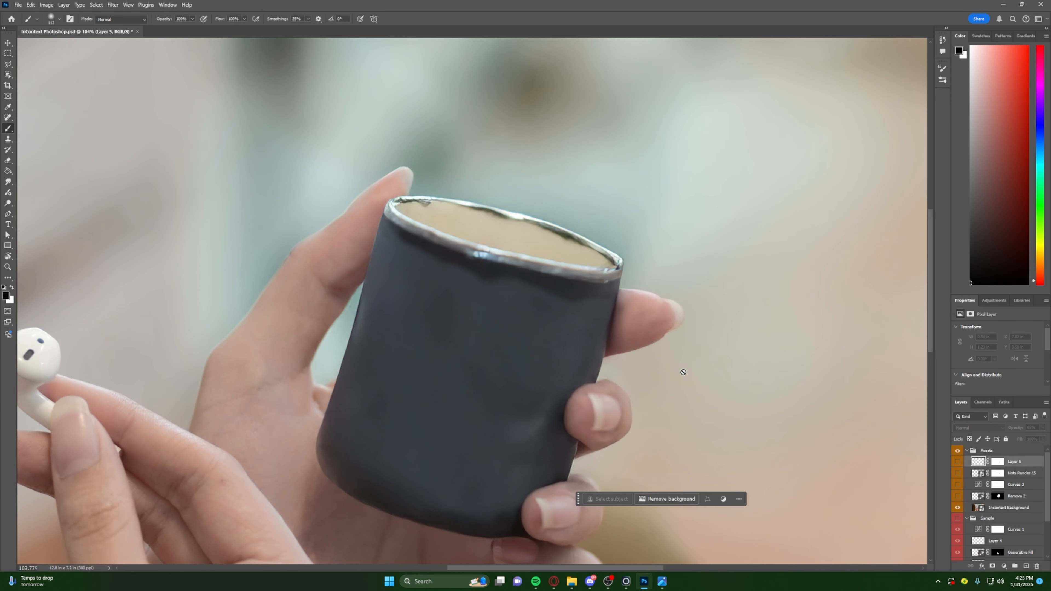
left_click(958, 497)
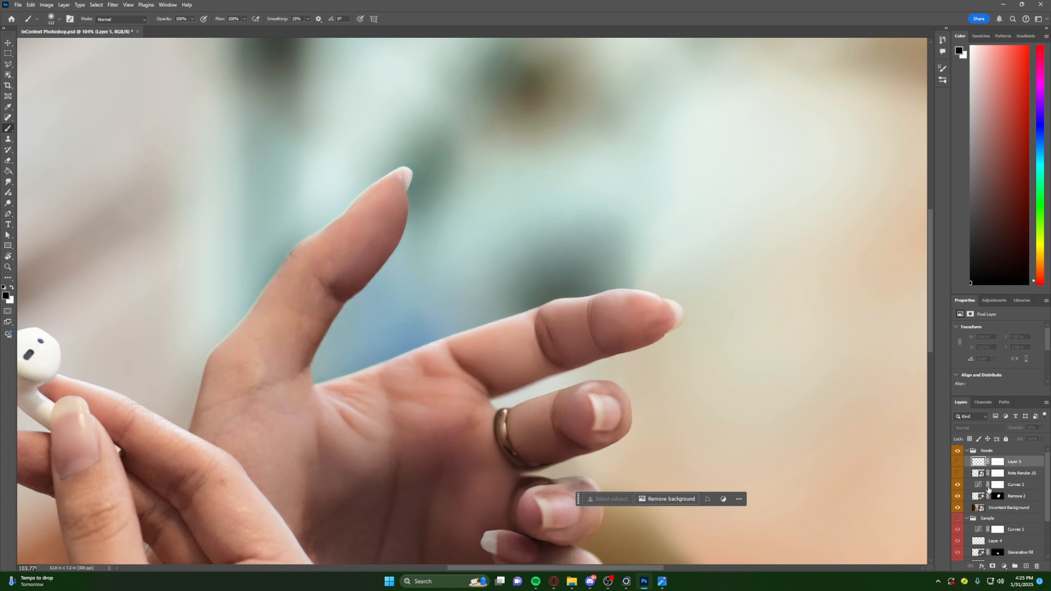
left_click(960, 462)
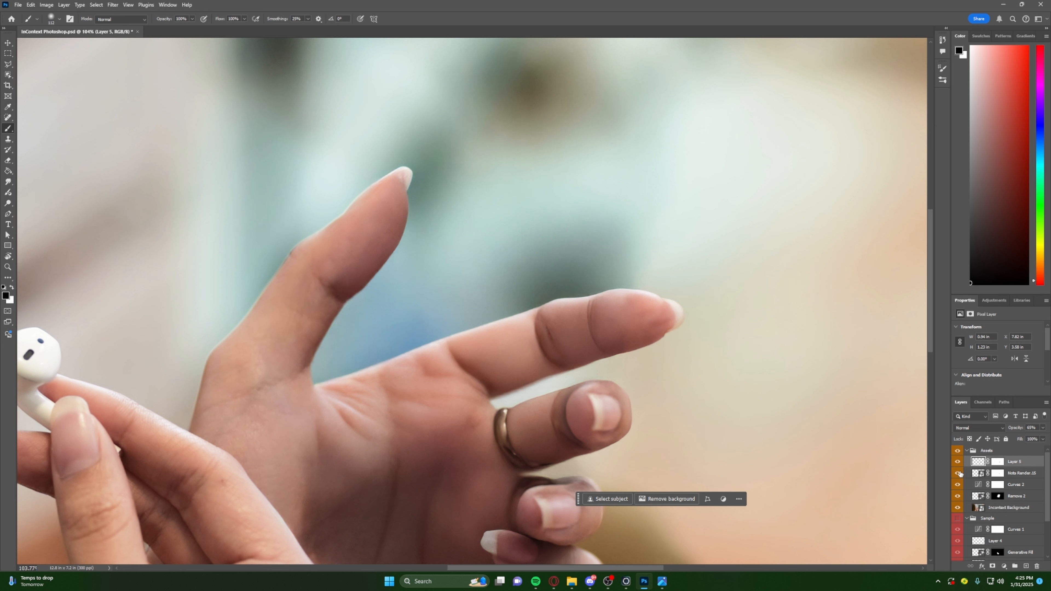
left_click(960, 473)
- Erase on the Remove 2 layer's mask along the index finger beside the orange loop to bring back the photo's original shadow
left_click(1008, 496)
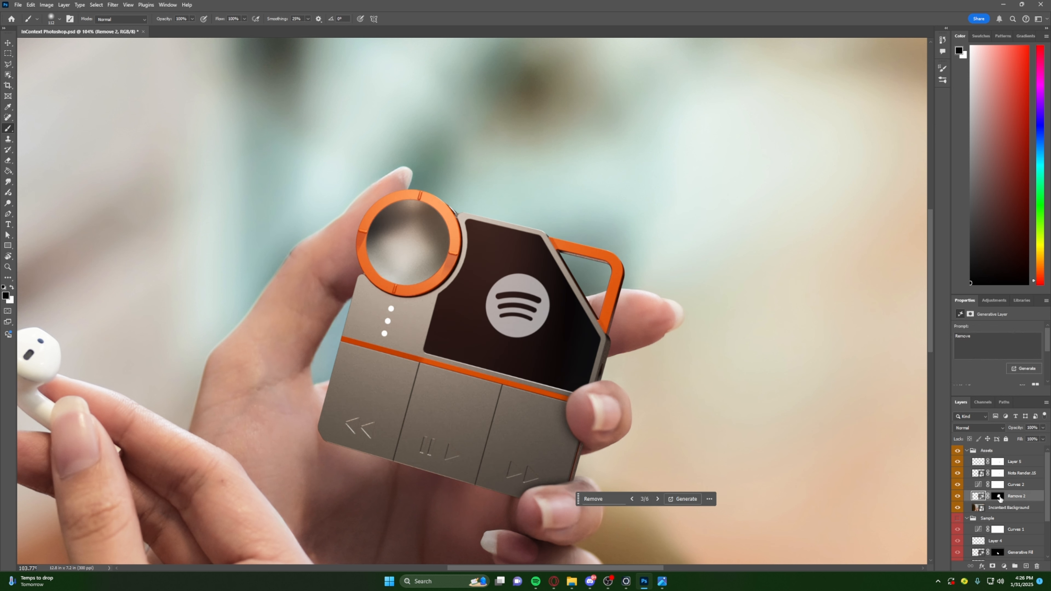
scroll(995, 493, "down", 1)
left_click(998, 476)
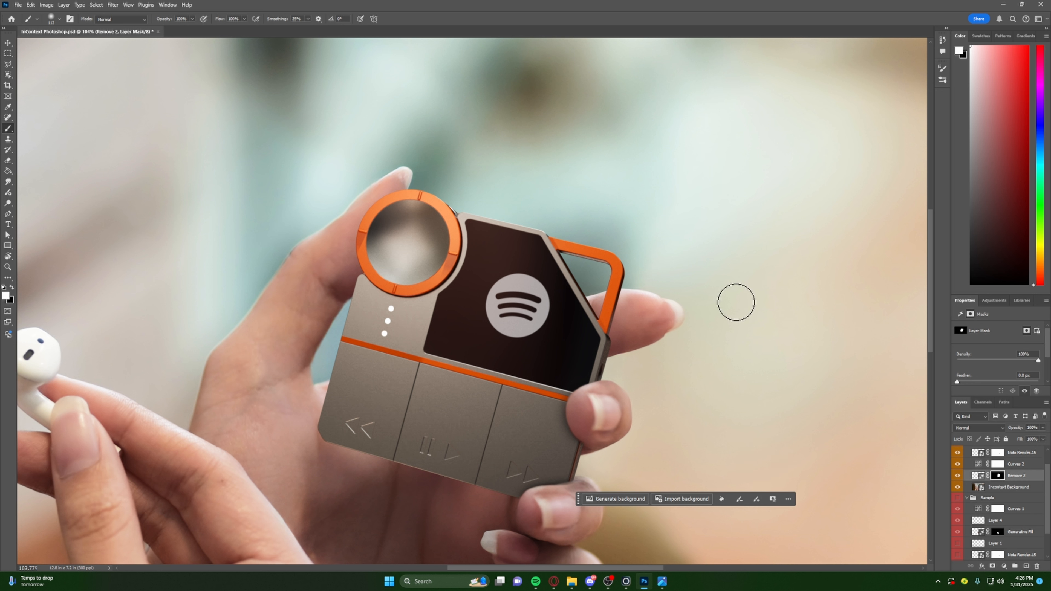
key("e")
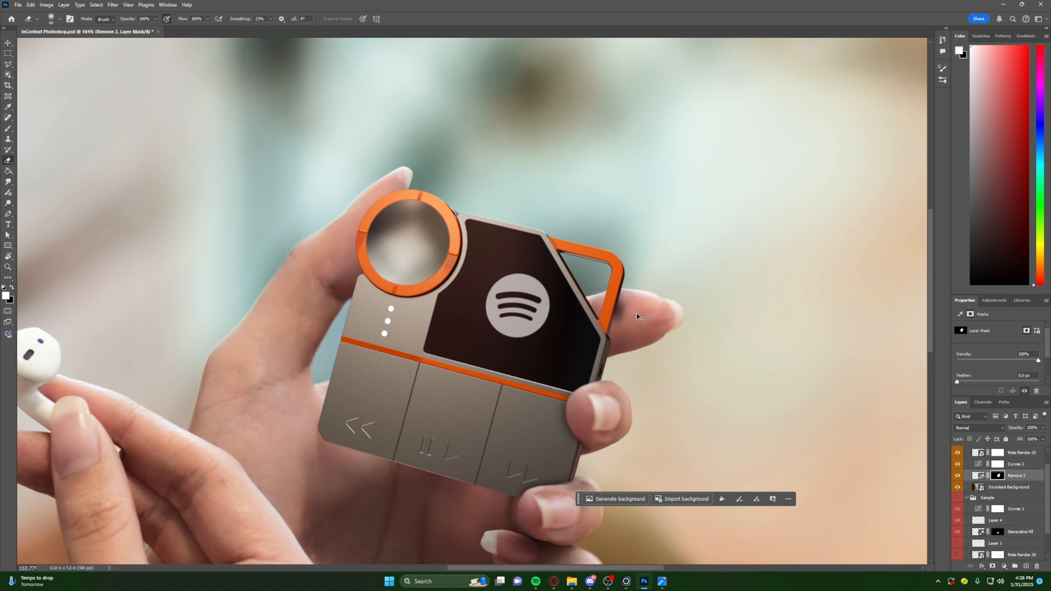
scroll(637, 316, "up", 3, "alt")
right_click_drag(630, 316, 624, 314, "alt")
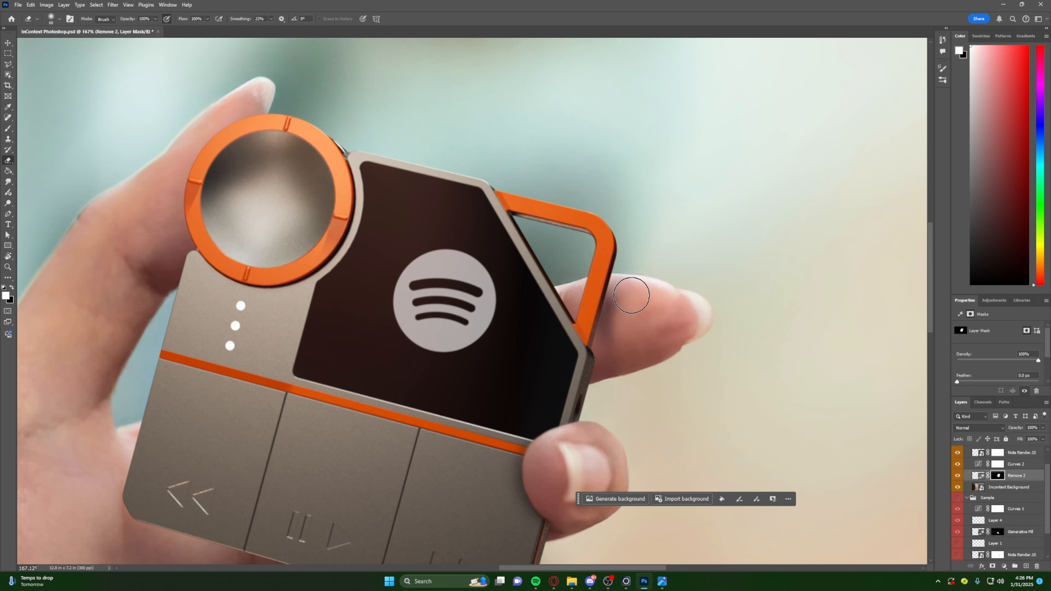
key("ctrl+z")
left_click_drag(623, 284, 600, 364)
left_click_drag(623, 286, 601, 372)
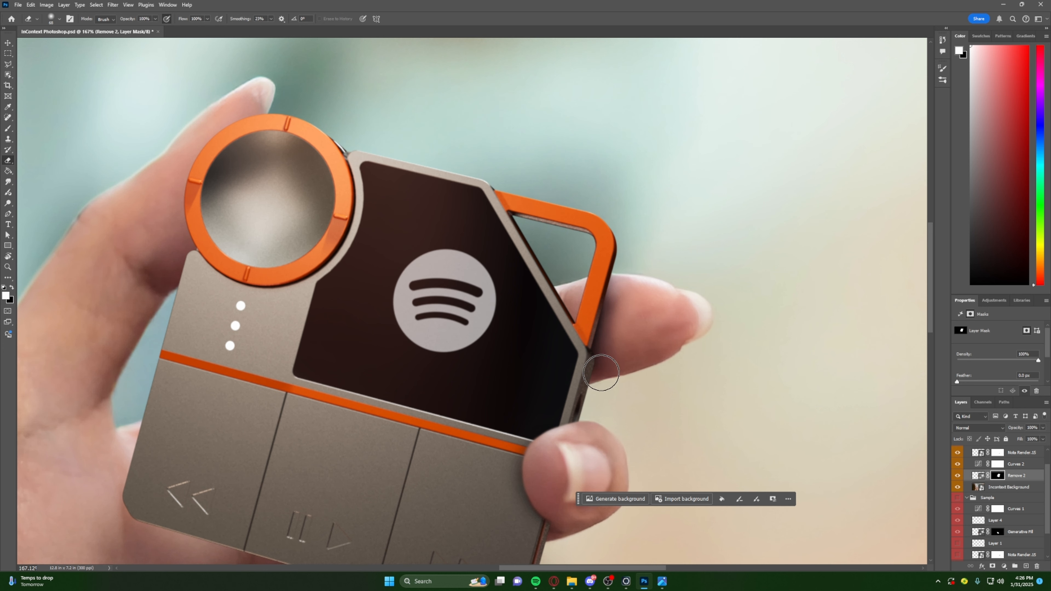
scroll(662, 240, "down", 4, "alt")
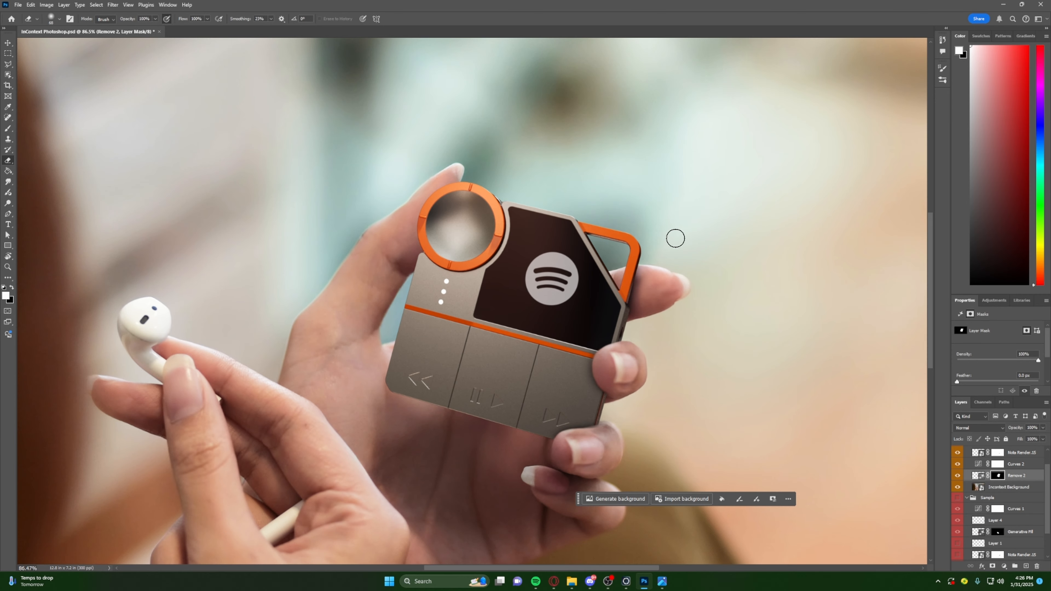
scroll(648, 325, "down", 2, "alt")
scroll(645, 300, "up", 2, "alt")
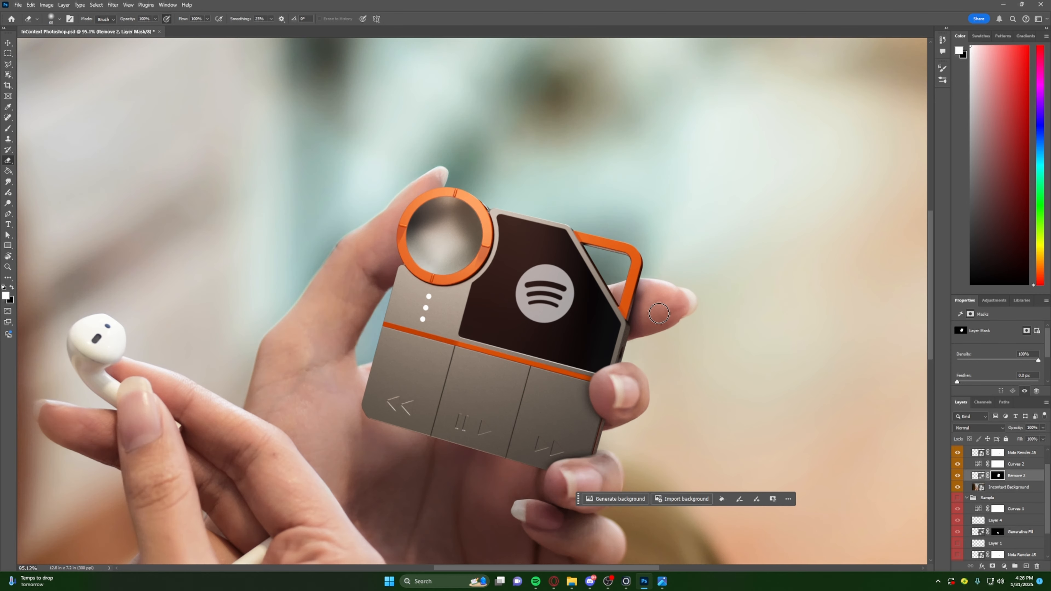
scroll(658, 315, "down", 5, "alt")
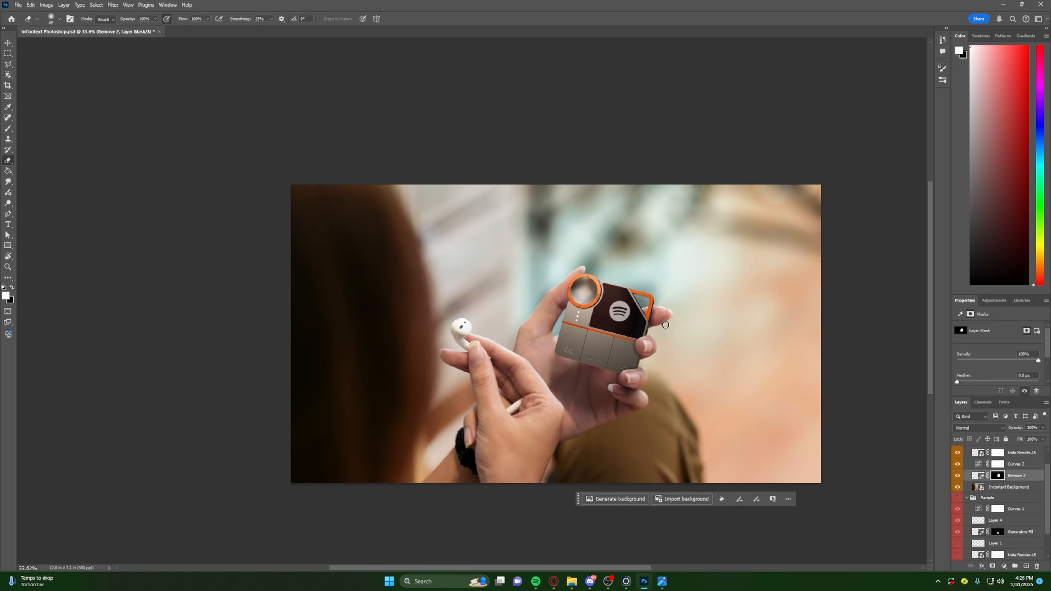
- Try to paint a black contact shadow on the shadow layer over the device's lower-left corner, where it meets the palm
scroll(666, 325, "up", 5, "alt")
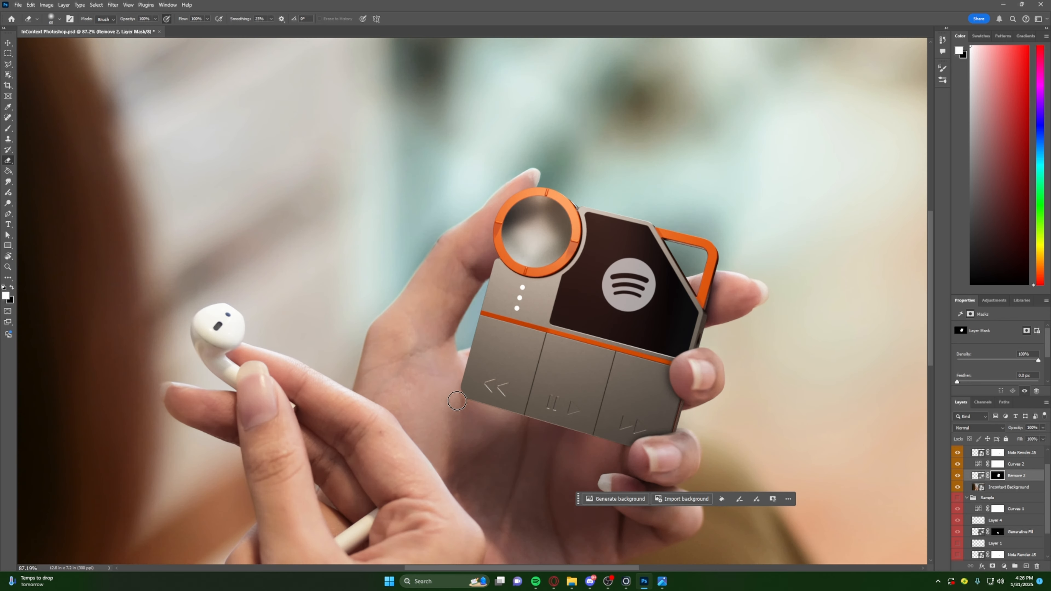
scroll(1013, 501, "up", 1)
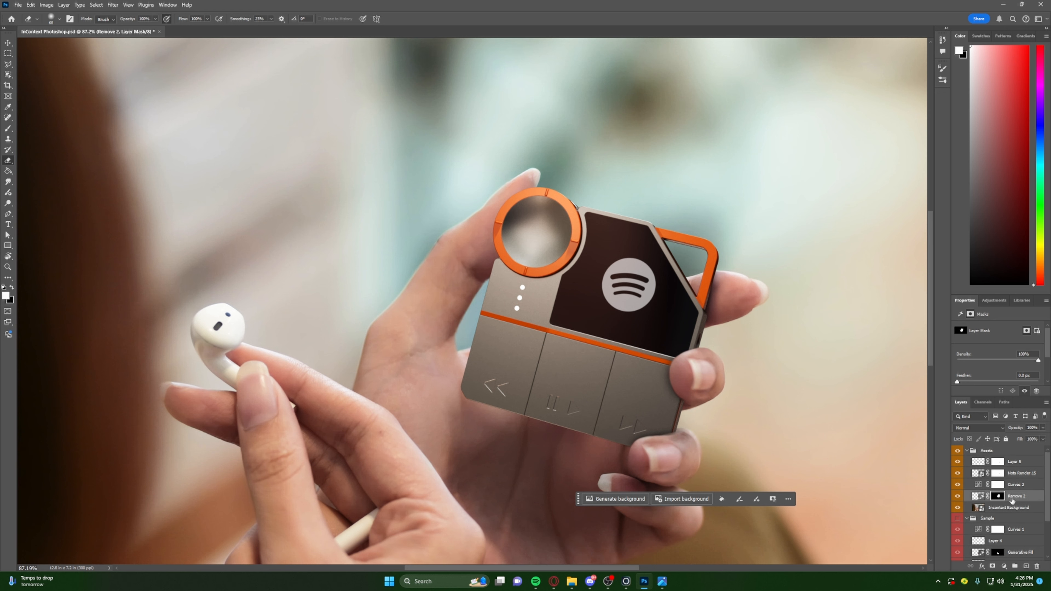
left_click(1016, 463)
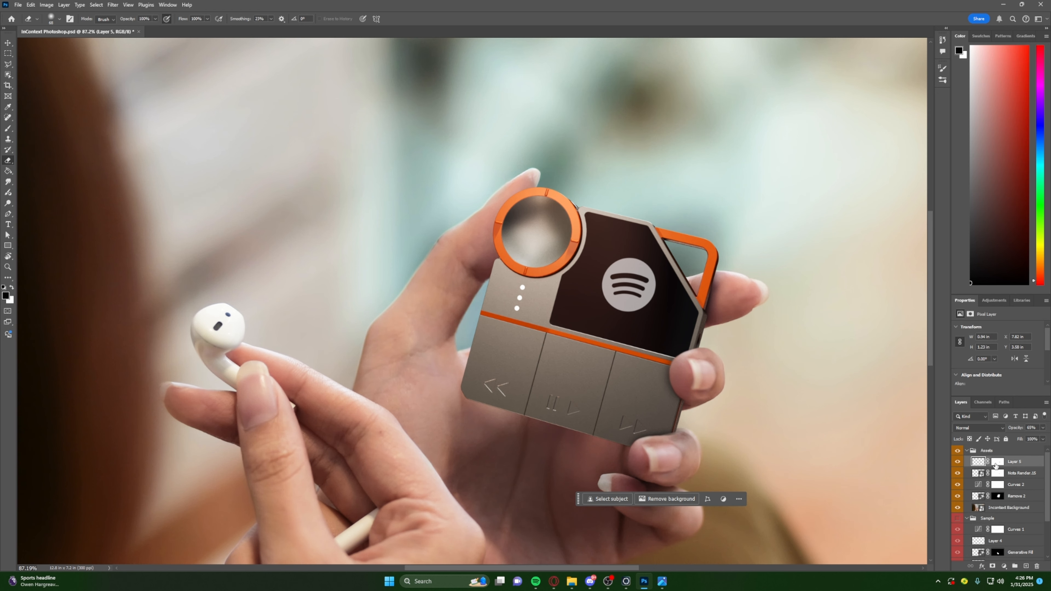
key("b")
scroll(462, 389, "up", 3, "alt")
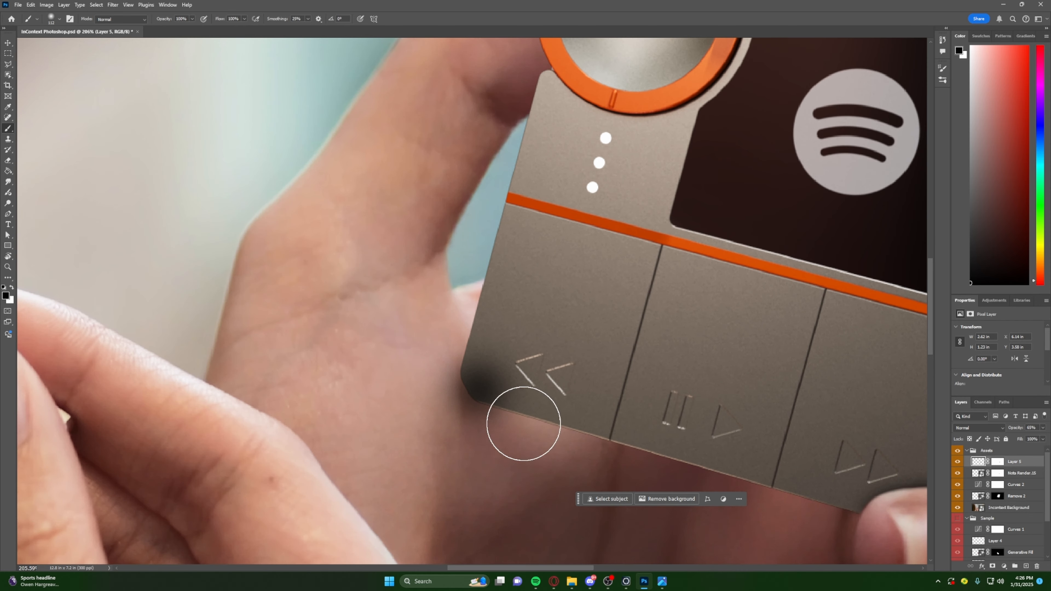
left_click(496, 379)
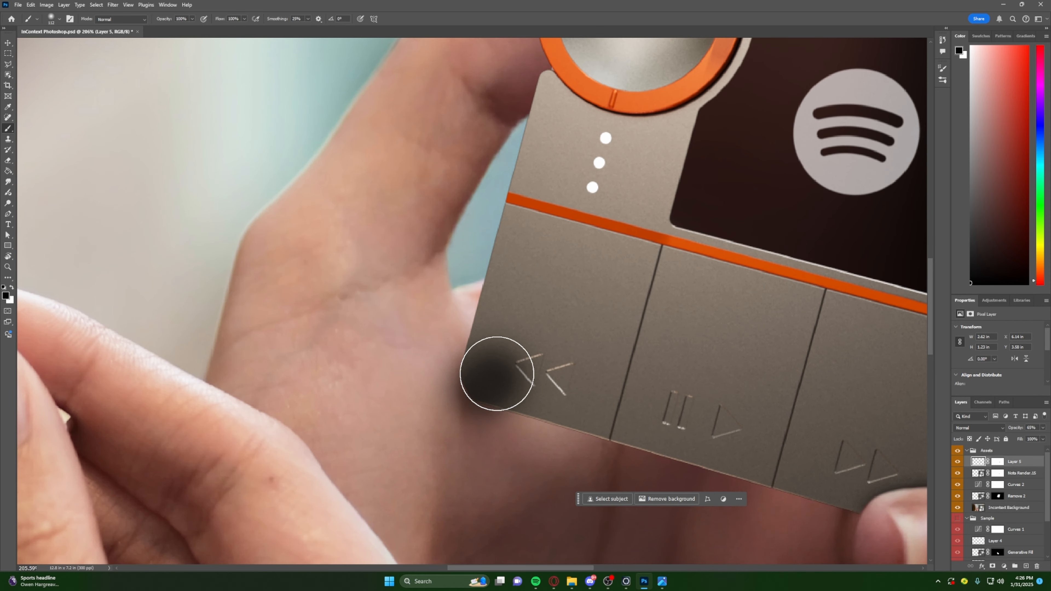
right_click_drag(537, 376, 504, 374, "alt")
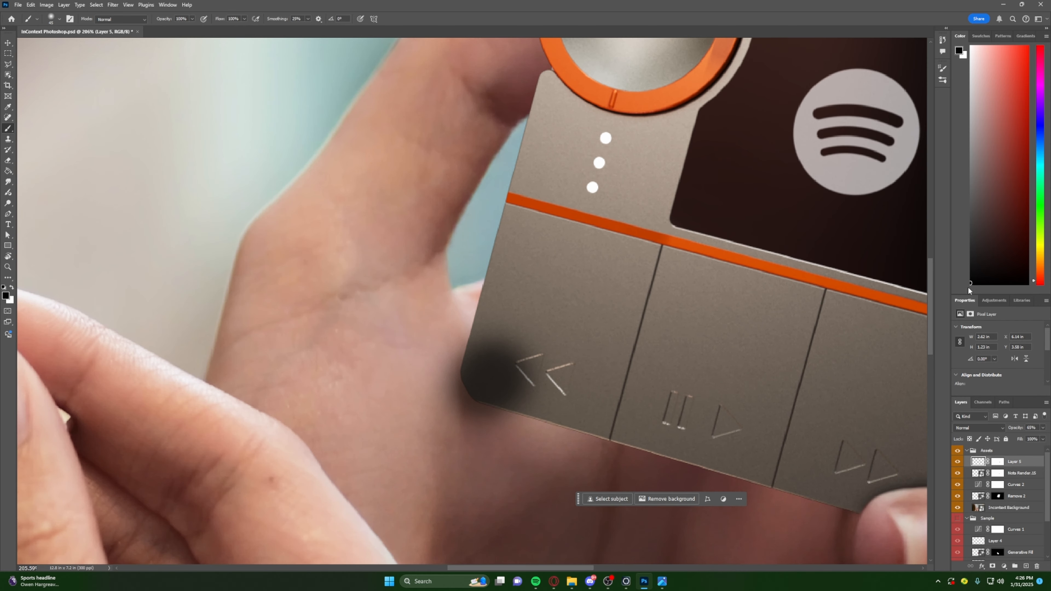
left_click(472, 381)
mouse_move(507, 395)
right_mouse_down("alt")
mouse_move(526, 387)
mouse_move(512, 376)
mouse_move(497, 385)
mouse_move(533, 378)
mouse_move(493, 368)
right_mouse_up("alt")
left_click(501, 379)
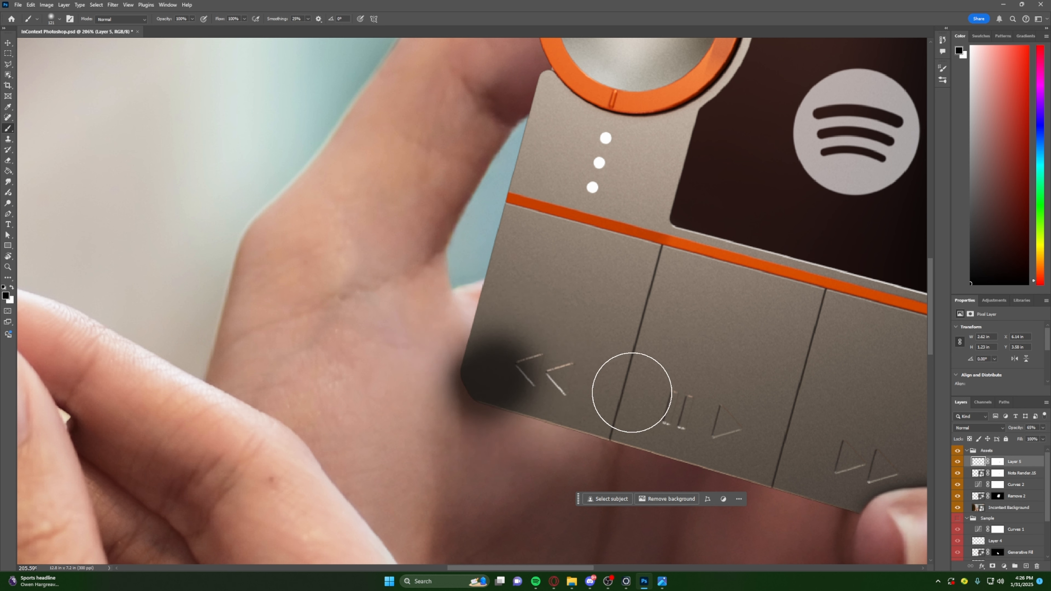
scroll(662, 431, "down", 3, "alt")
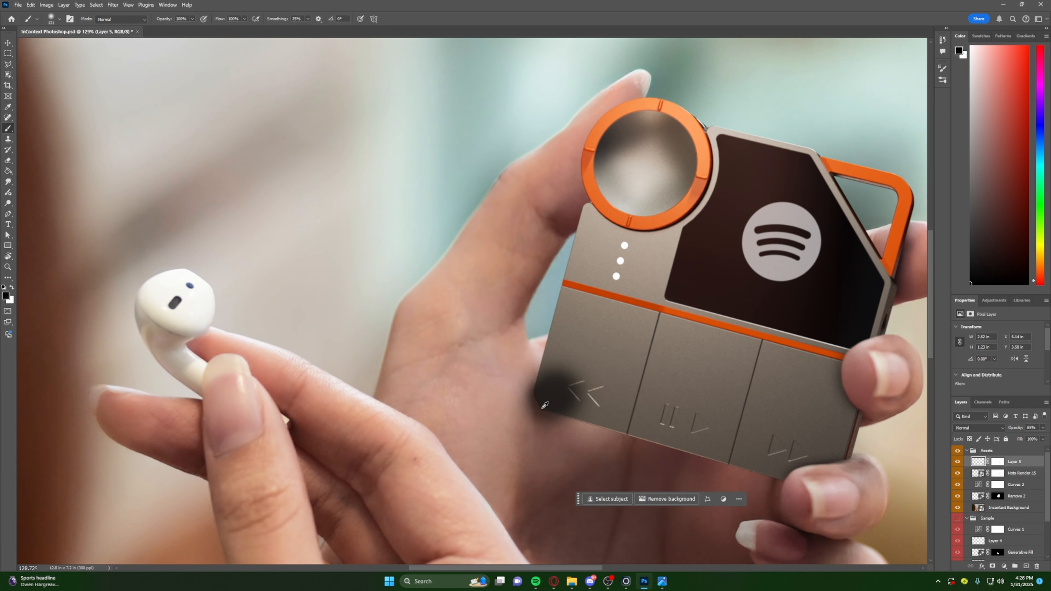
scroll(544, 405, "up", 4, "alt")
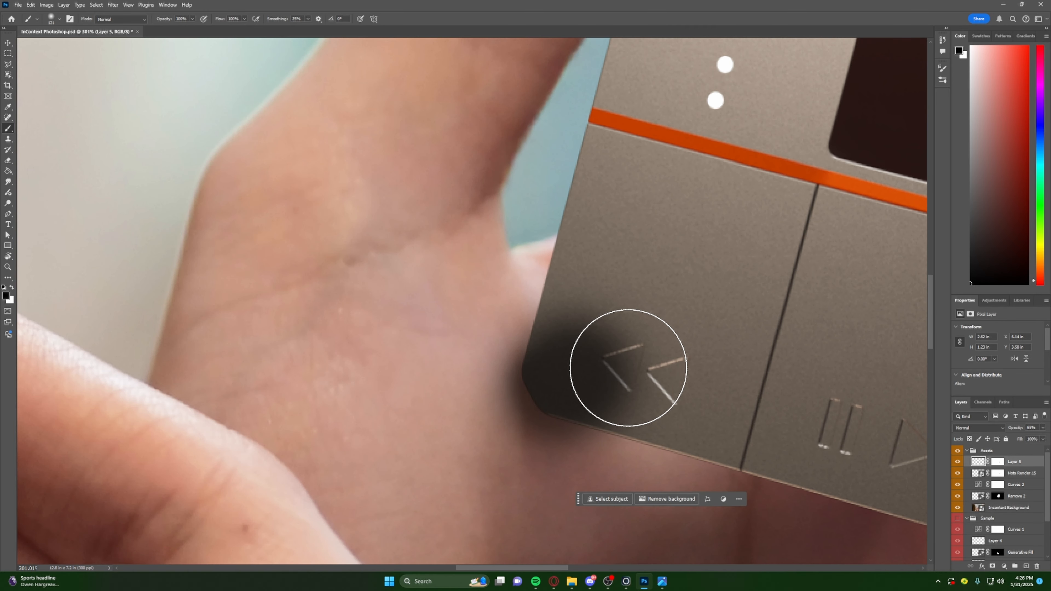
- Undo the brush strokes painted on the device's lower-left corner
key("ctrl+z")
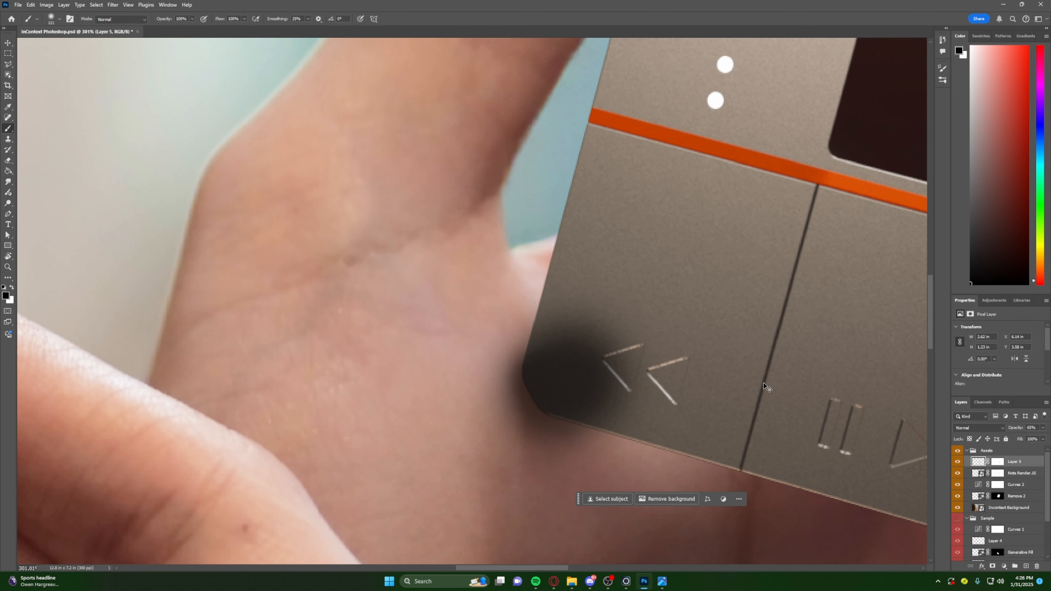
key("ctrl+z")
key("ctrl+z")
key("ctrl+z")
key("ctrl+z")
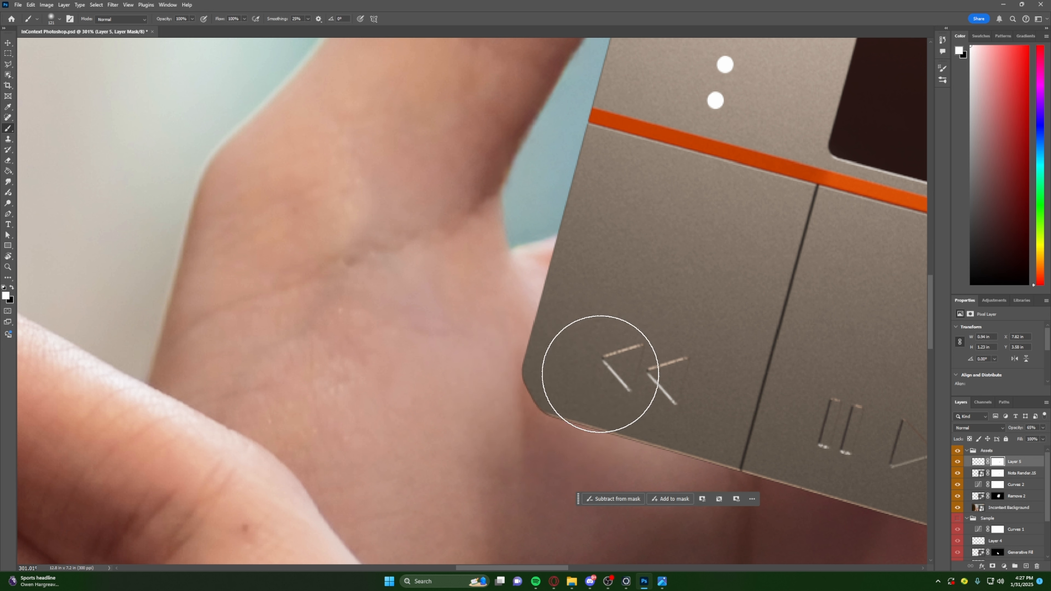
key("ctrl+z")
key("ctrl+z")
key("ctrl+z")
- Paint a soft dark contact shadow spot over the device's lower-left corner, beside the rewind symbol
right_click_drag(581, 368, 556, 368, "alt")
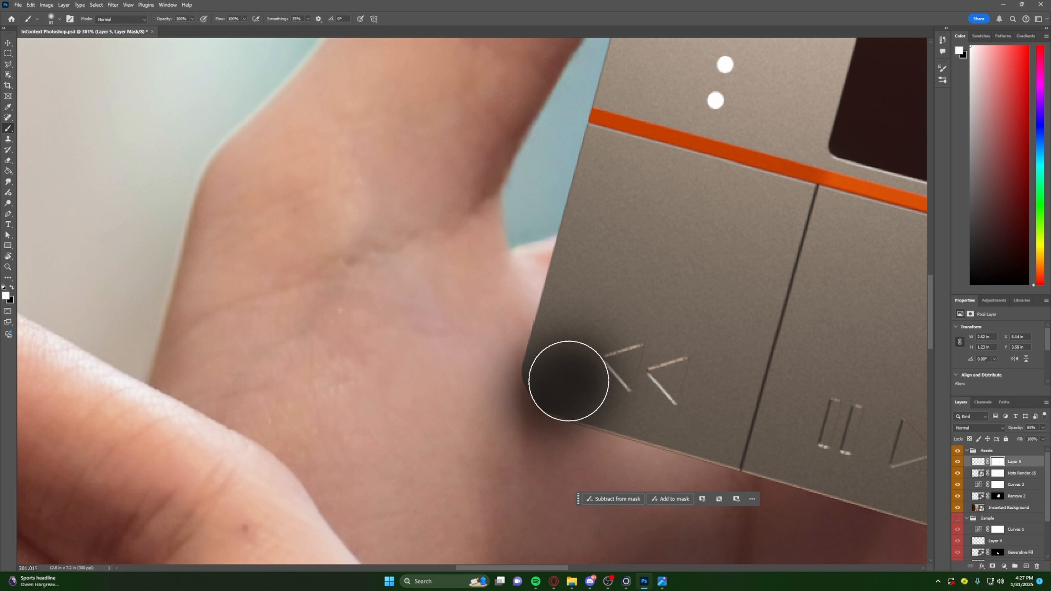
scroll(569, 369, "down", 2, "alt")
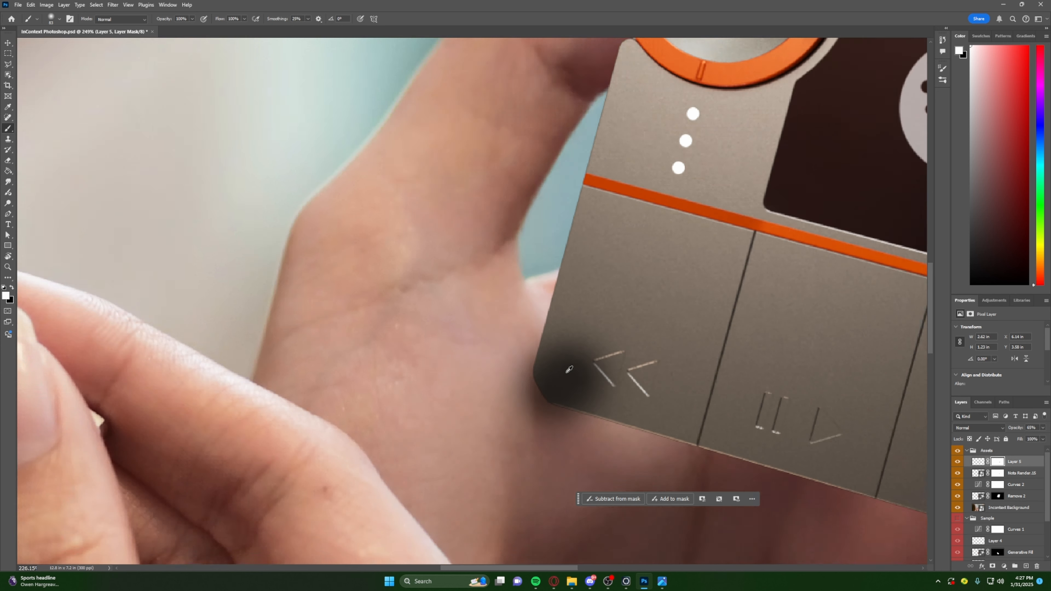
scroll(569, 368, "down", 2, "alt")
scroll(556, 368, "up", 2, "alt")
mouse_move(556, 370)
right_mouse_down("alt")
mouse_move(537, 373)
mouse_move(597, 375)
right_mouse_up("alt")
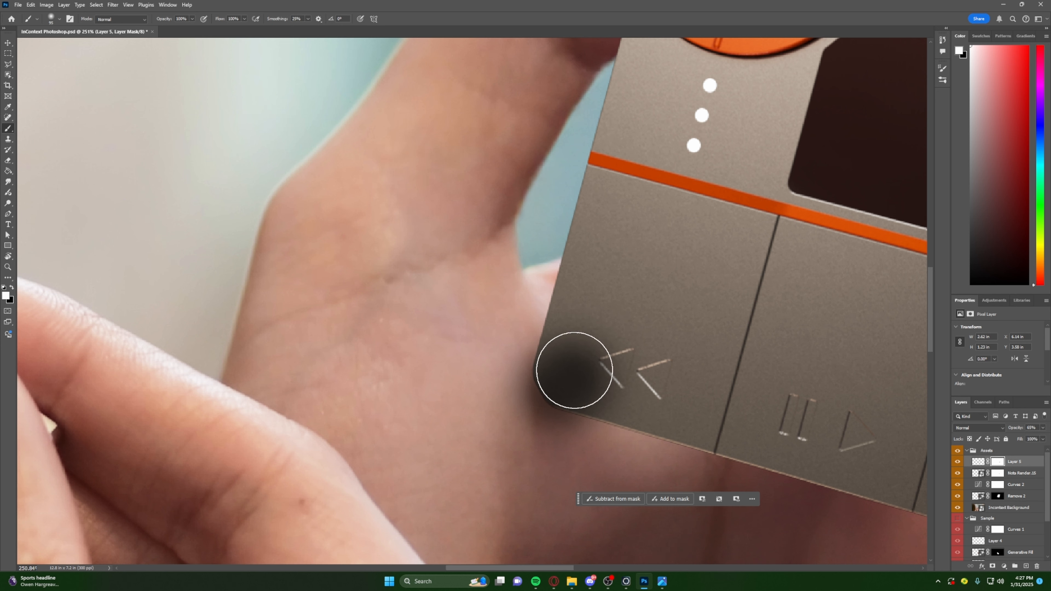
scroll(622, 399, "down", 2, "alt")
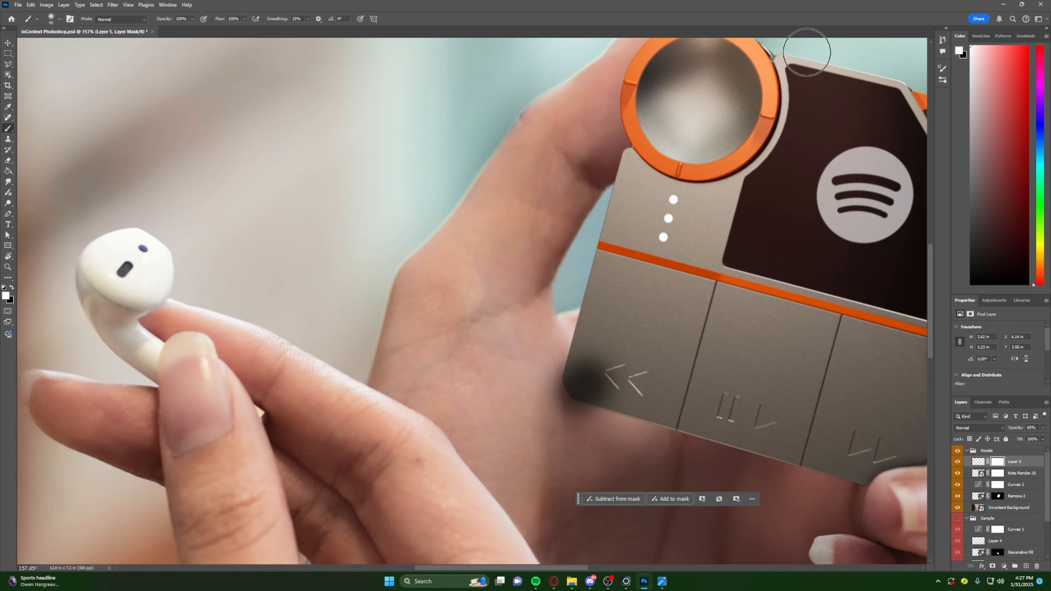
- Raise the shadow layer's opacity to 78% and select its mask for erasing
key("e")
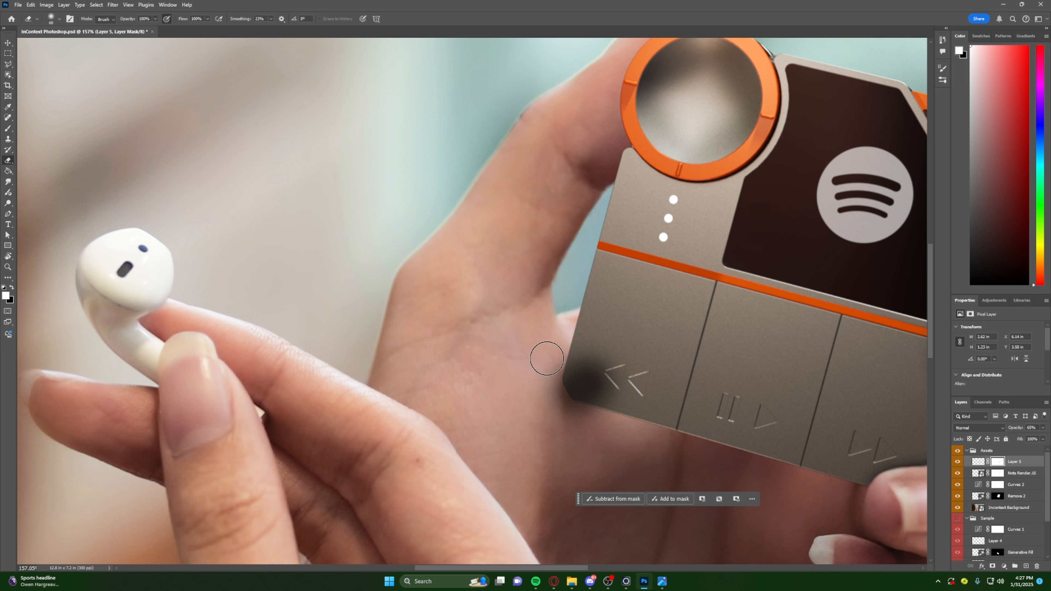
scroll(559, 348, "up", 1, "alt")
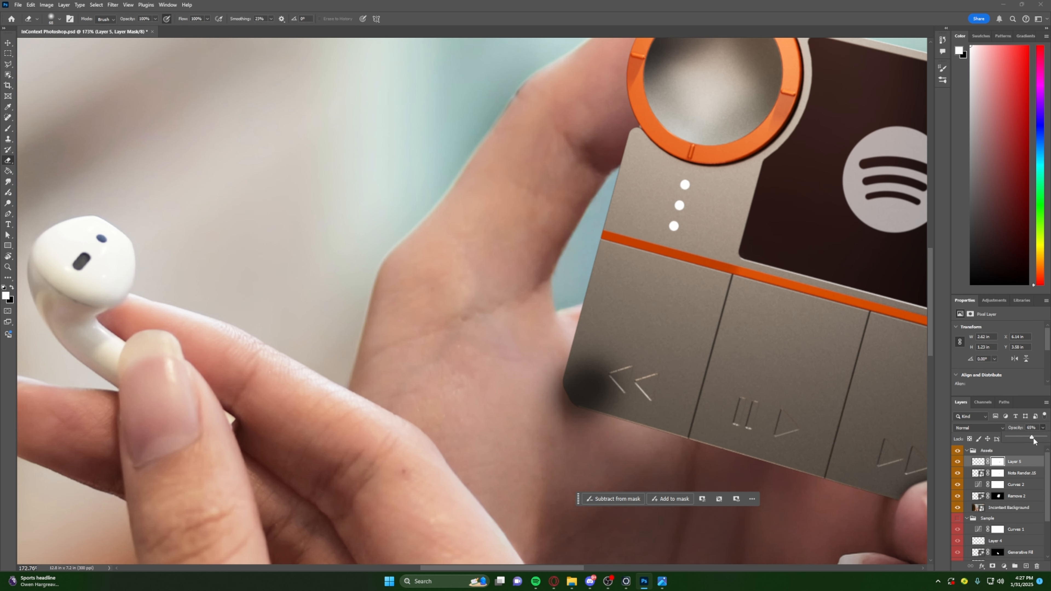
left_click(1003, 463)
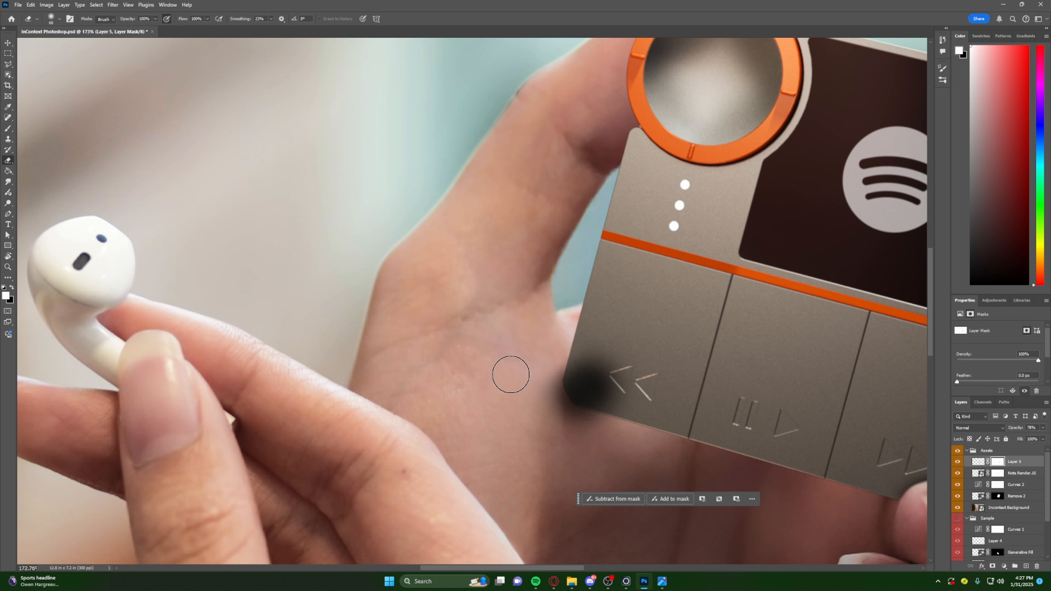
- Resize the eraser and erase the shadow covering the device's face near the rewind symbol on the shadow layer's mask
right_click_drag(548, 350, 520, 292, "alt")
mouse_move(554, 409)
right_mouse_down("alt")
mouse_move(563, 352)
mouse_move(545, 350)
mouse_move(570, 381)
right_mouse_up("alt")
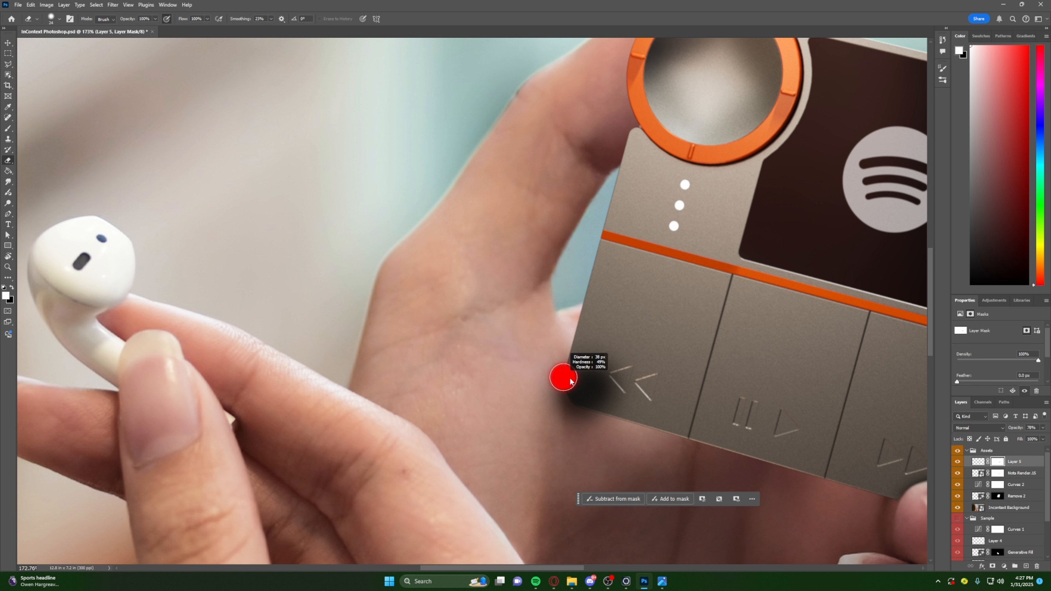
mouse_move(542, 316)
right_mouse_down("alt")
mouse_move(566, 356)
mouse_move(528, 364)
mouse_move(566, 349)
right_mouse_up("alt")
right_click(556, 355)
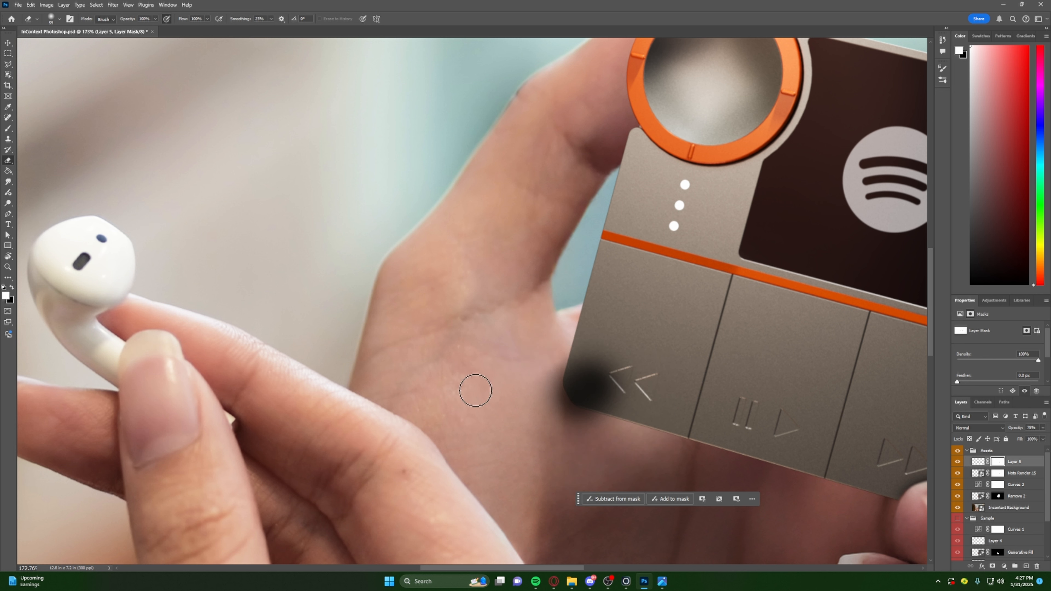
left_click_drag(562, 343, 561, 356)
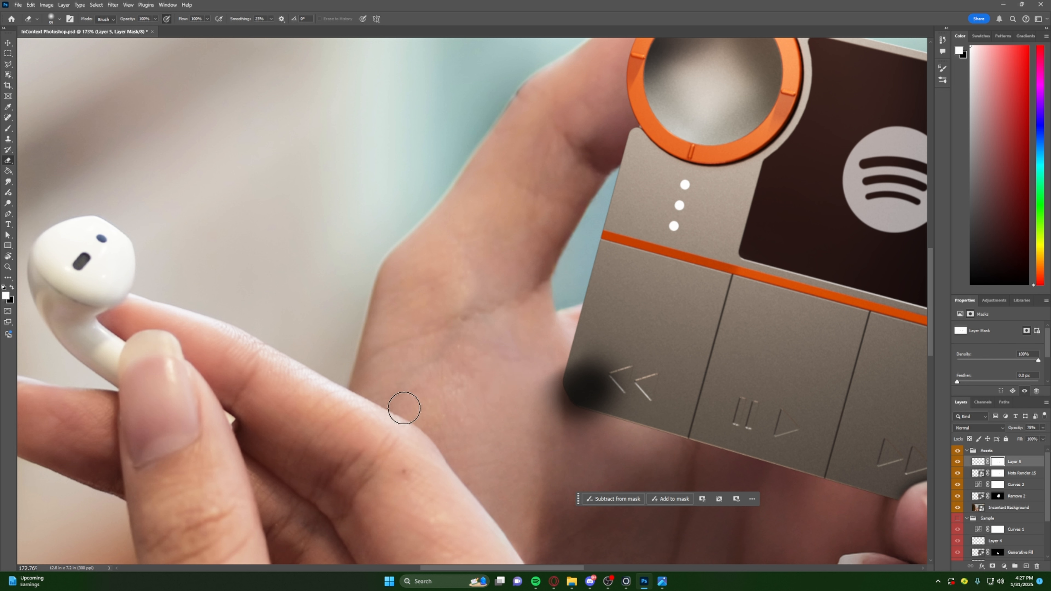
scroll(610, 376, "up", 2, "alt")
right_click_drag(626, 380, 583, 358, "alt")
left_click_drag(583, 358, 616, 388)
right_click_drag(597, 386, 626, 391, "alt")
left_click_drag(600, 373, 586, 373)
mouse_move(594, 372)
right_mouse_down("alt")
mouse_move(574, 376)
mouse_move(585, 392)
right_mouse_up("alt")
mouse_move(573, 396)
left_mouse_down()
mouse_move(617, 413)
mouse_move(574, 348)
mouse_move(643, 402)
mouse_move(628, 363)
left_mouse_up()
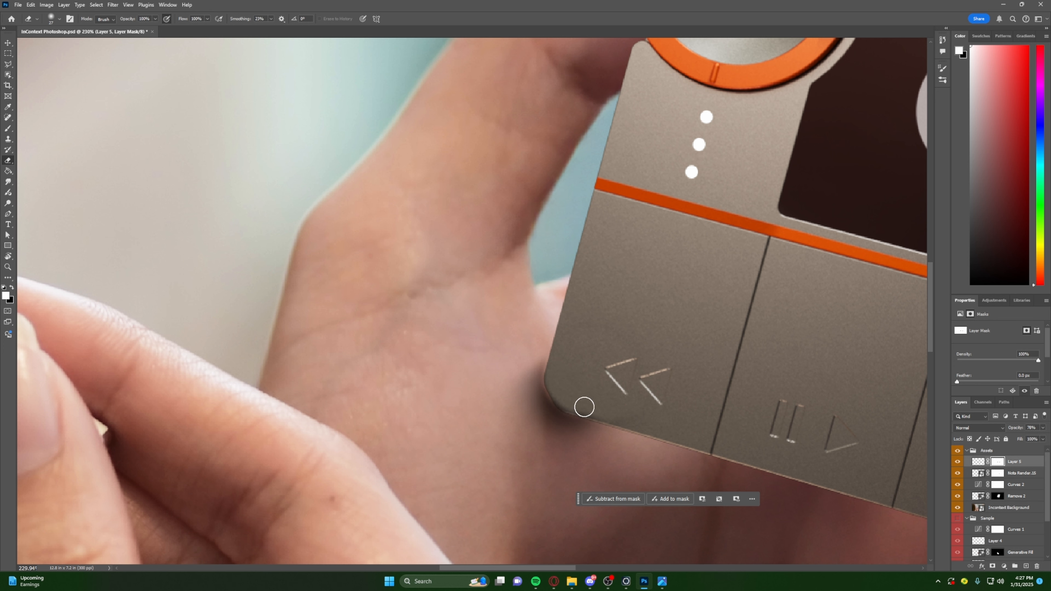
- Erase the remaining shadow along the inside of the device's rounded lower-left edge with a smaller eraser, leaving it only on the palm
scroll(583, 404, "up", 2, "alt")
right_click_drag(586, 413, 577, 412, "alt")
scroll(575, 411, "up", 5, "alt")
mouse_move(577, 407)
right_mouse_down("alt")
mouse_move(574, 350)
mouse_move(589, 473)
right_mouse_up("alt")
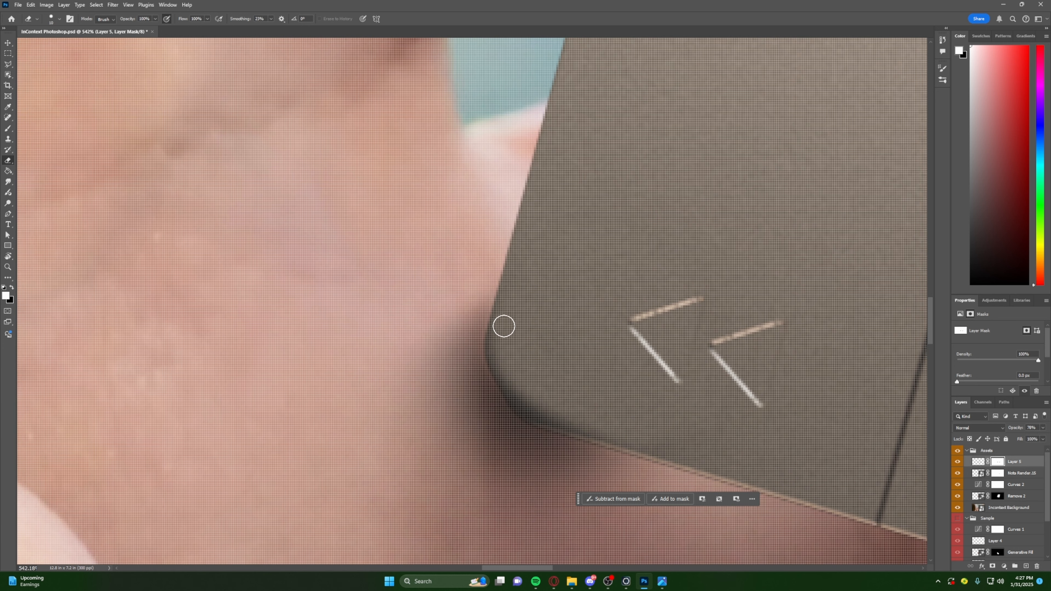
mouse_move(502, 371)
left_mouse_down()
mouse_move(537, 410)
mouse_move(617, 438)
left_mouse_up()
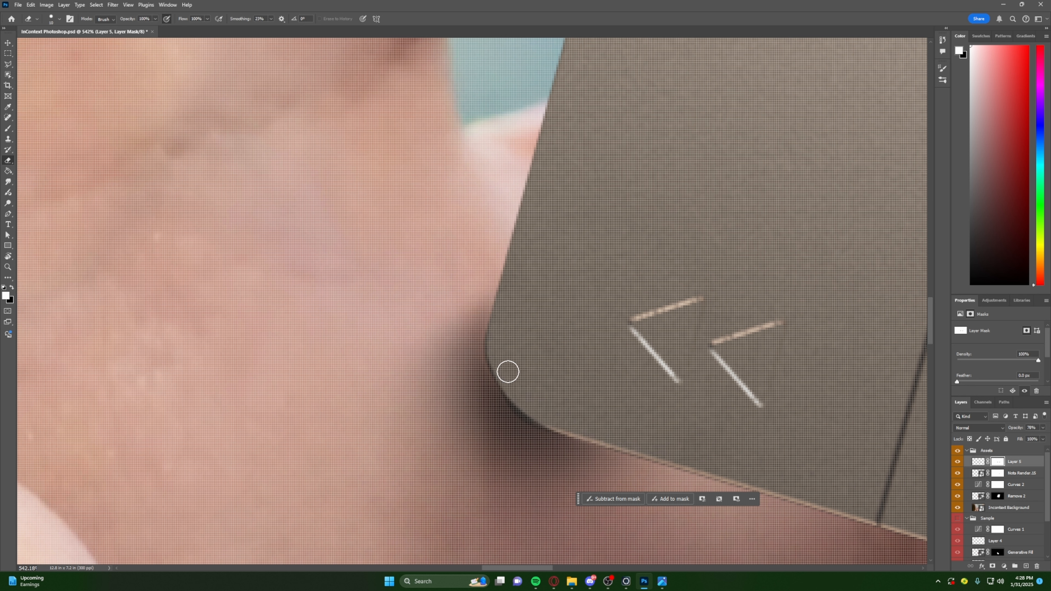
scroll(745, 442, "down", 4, "alt")
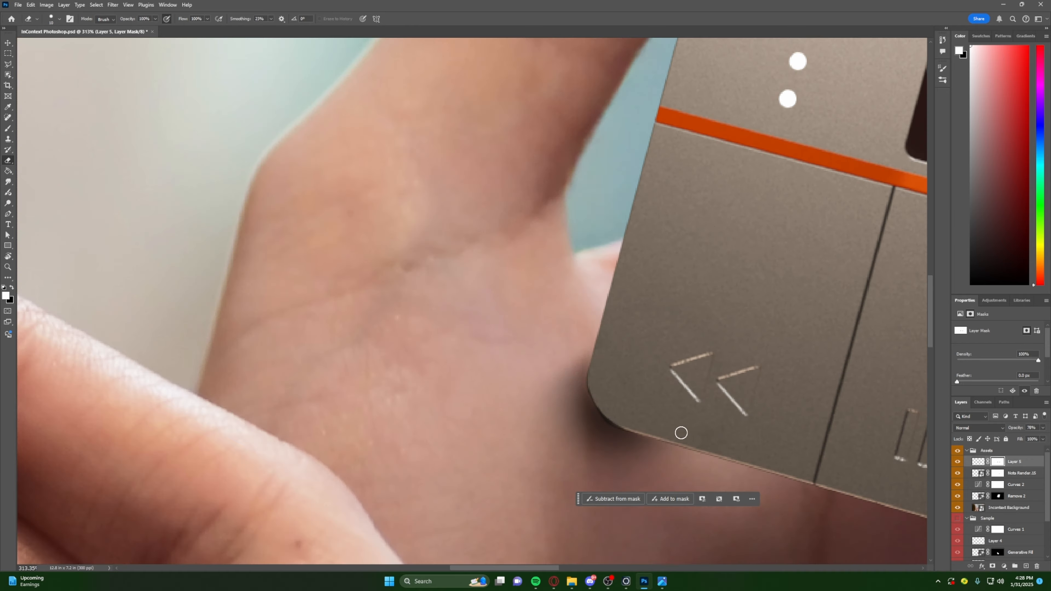
scroll(616, 437, "up", 6, "alt")
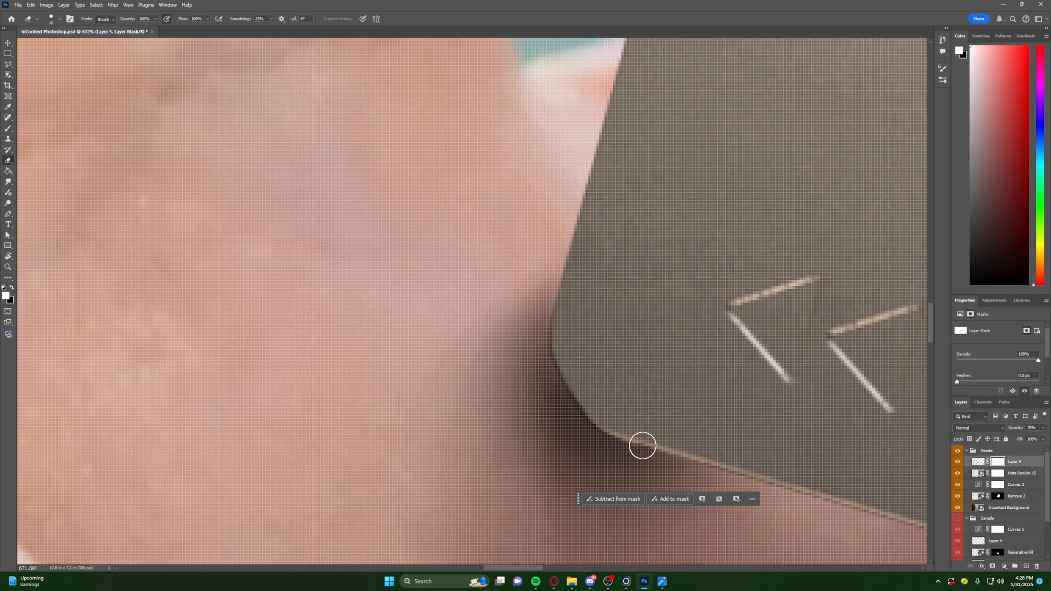
scroll(696, 446, "down", 5, "alt")
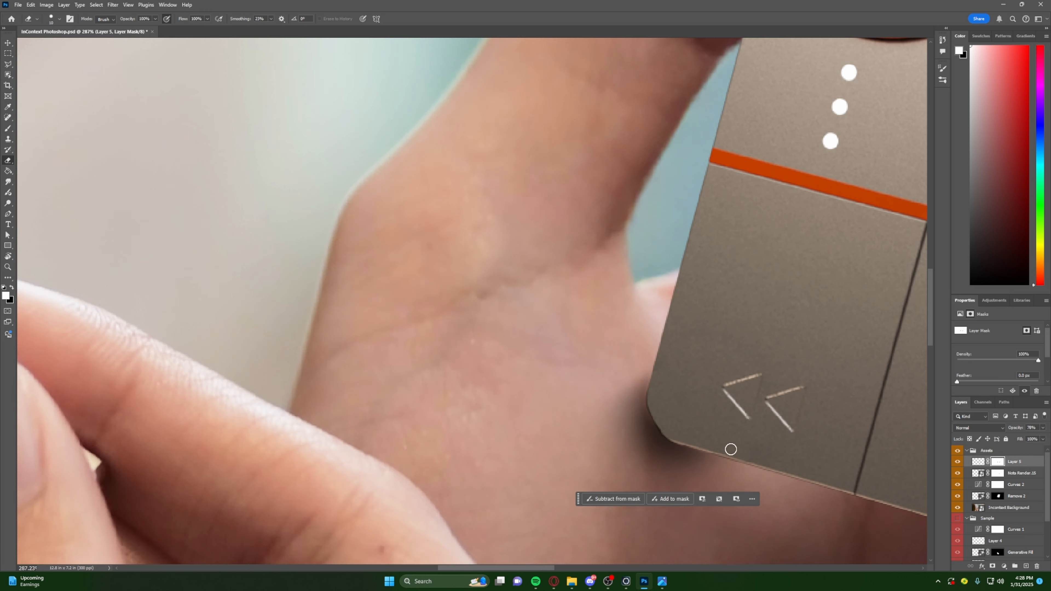
- Hide and show the shadow layer to compare the grip with and without the contact shadows
scroll(770, 435, "down", 3, "alt")
scroll(768, 436, "down", 5, "alt")
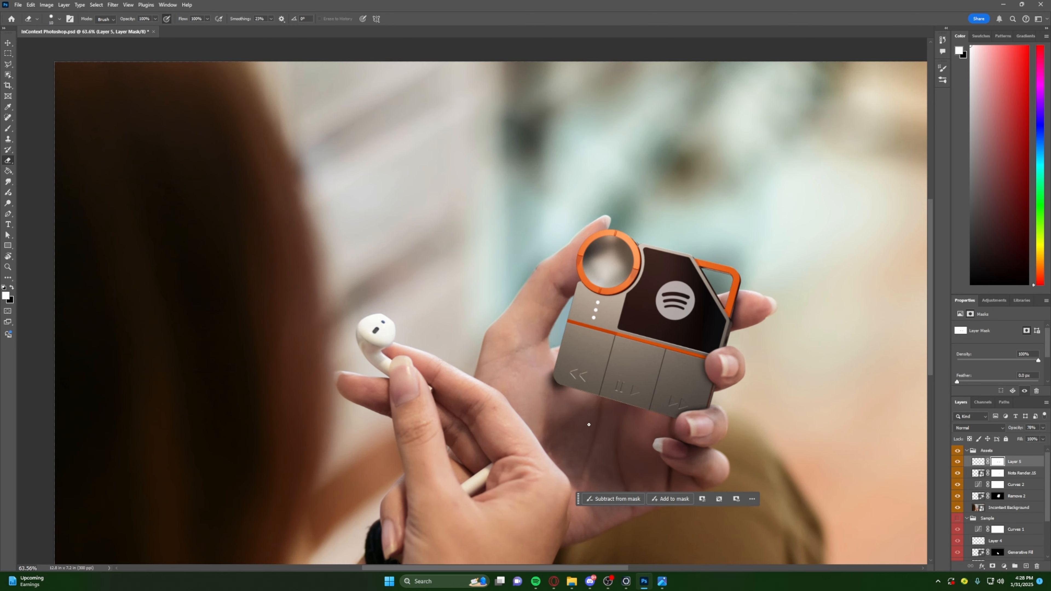
left_click(957, 462)
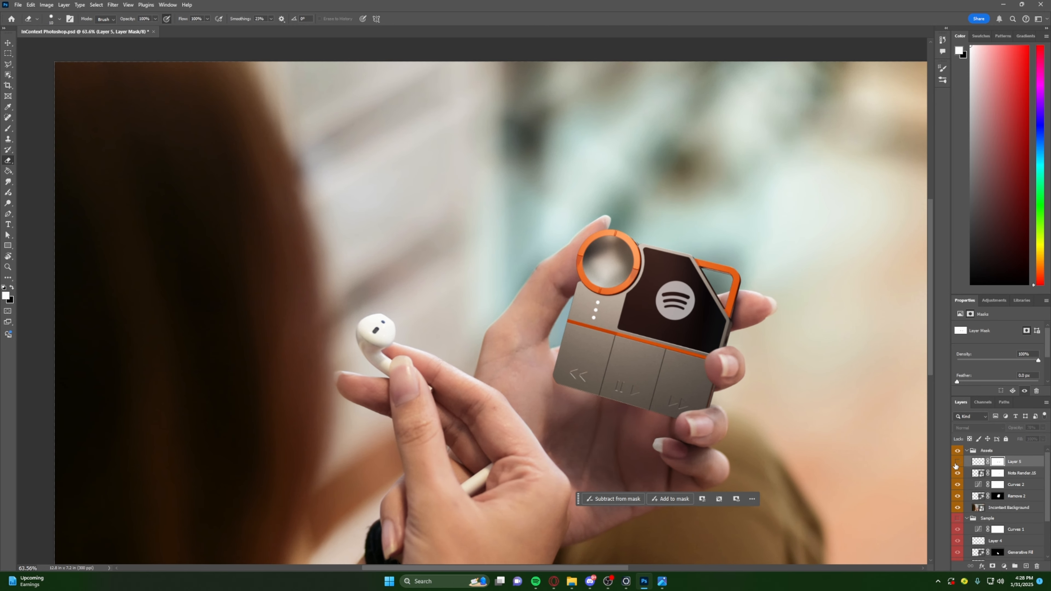
left_click(957, 462)
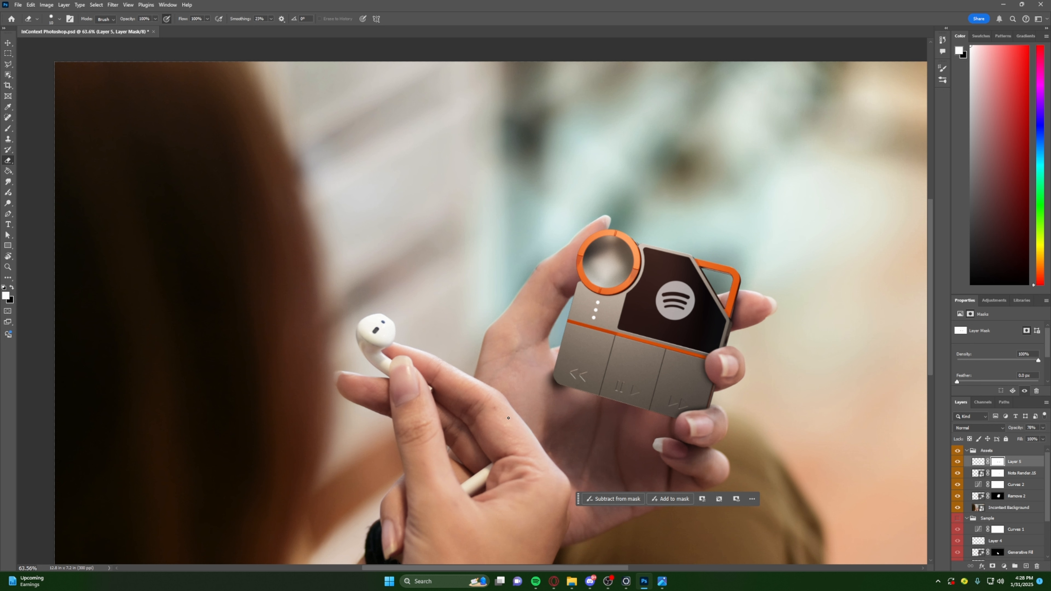
- Lower the shadow layer's opacity slightly to soften the contact shadows
left_click(1042, 428)
left_click_drag(1038, 438, 1032, 442)
left_click(1043, 429)
- Switch to the Move tool and deselect all layers to review the whole composite
left_click(9, 45)
left_click(277, 162)
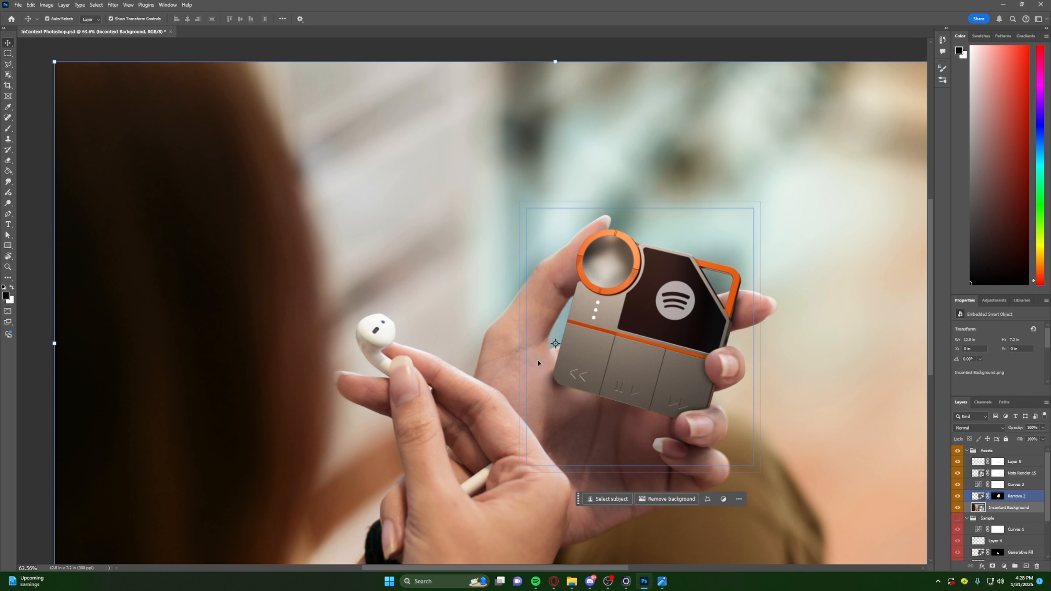
left_click(38, 74)
left_click(178, 217)
scroll(178, 217, "down", 2, "alt")
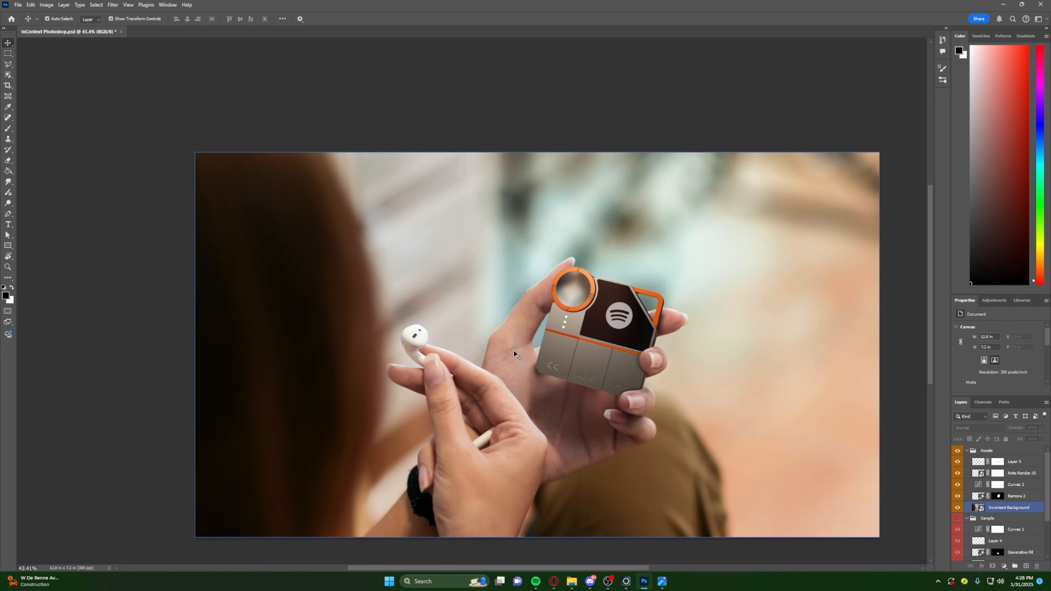
- Add a Curves adjustment layer at the top of the Assets group and apply its Auto correction
scroll(593, 377, "up", 2, "alt")
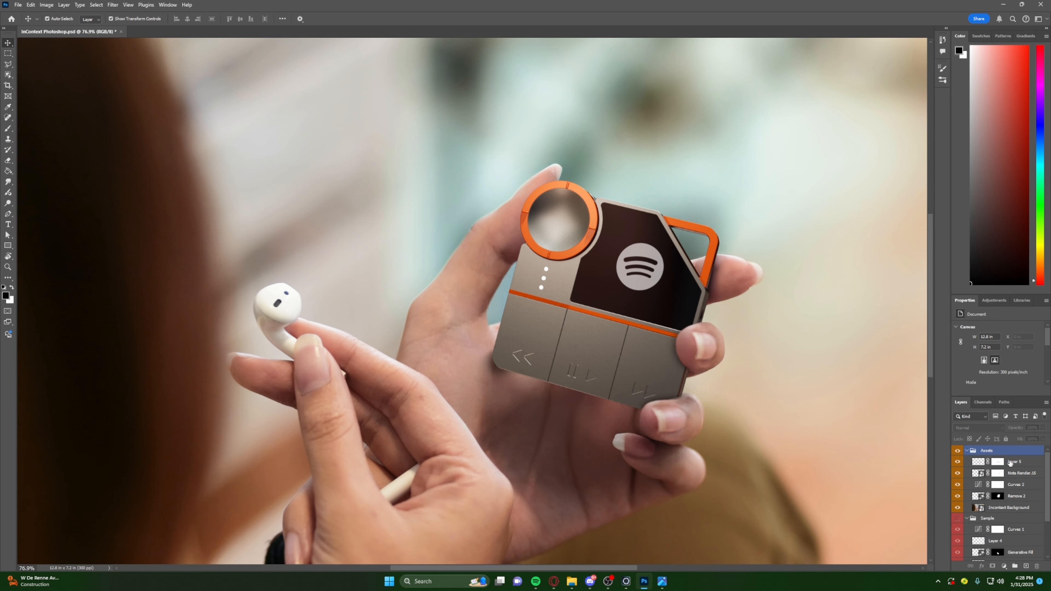
left_click(1013, 461)
left_click(1008, 452)
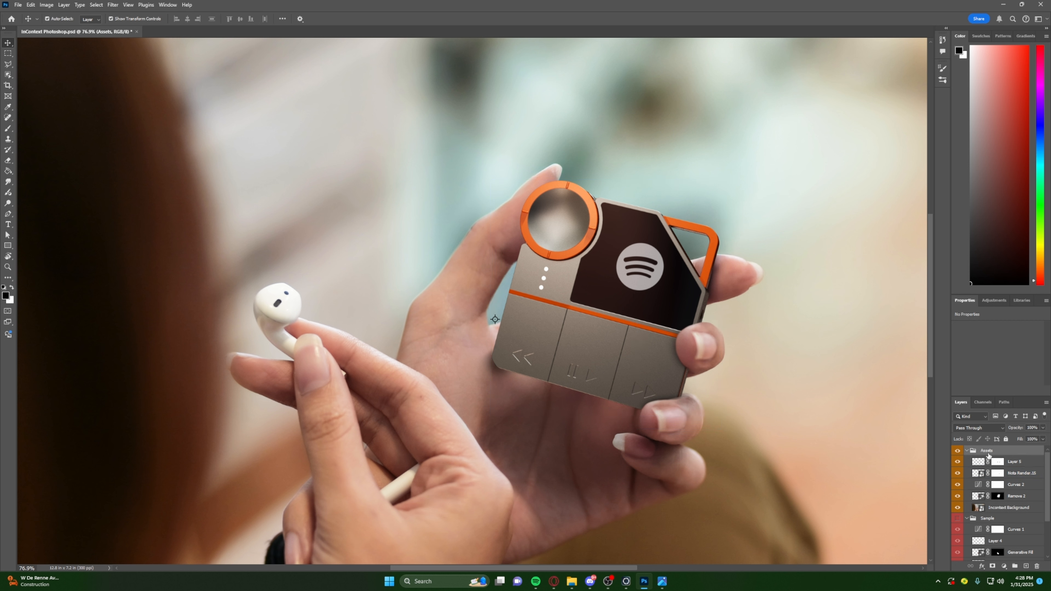
left_click(1005, 567)
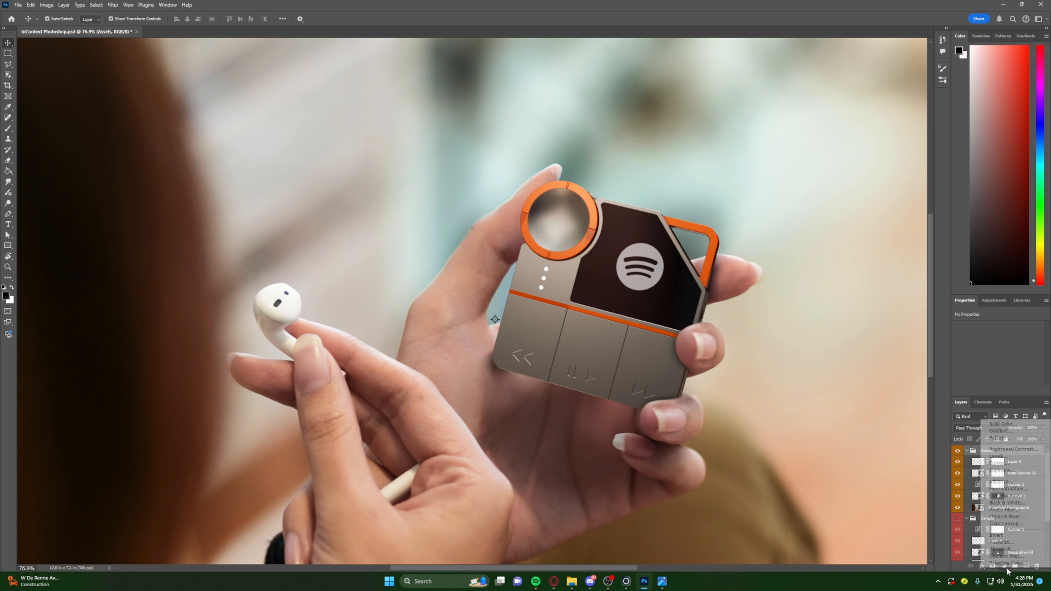
left_click(959, 566)
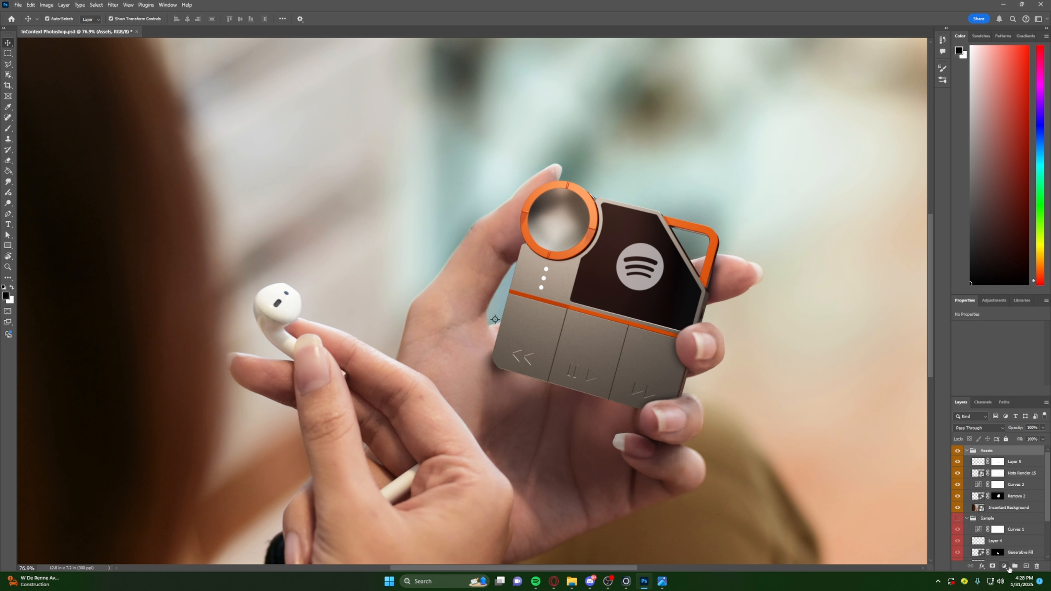
left_click(1004, 567)
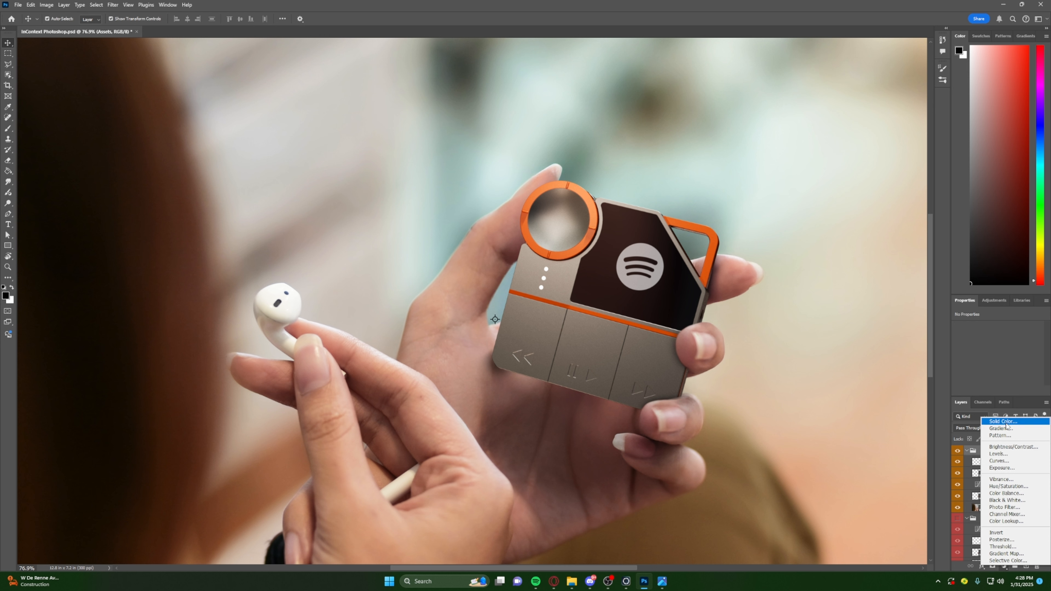
left_click(1010, 461)
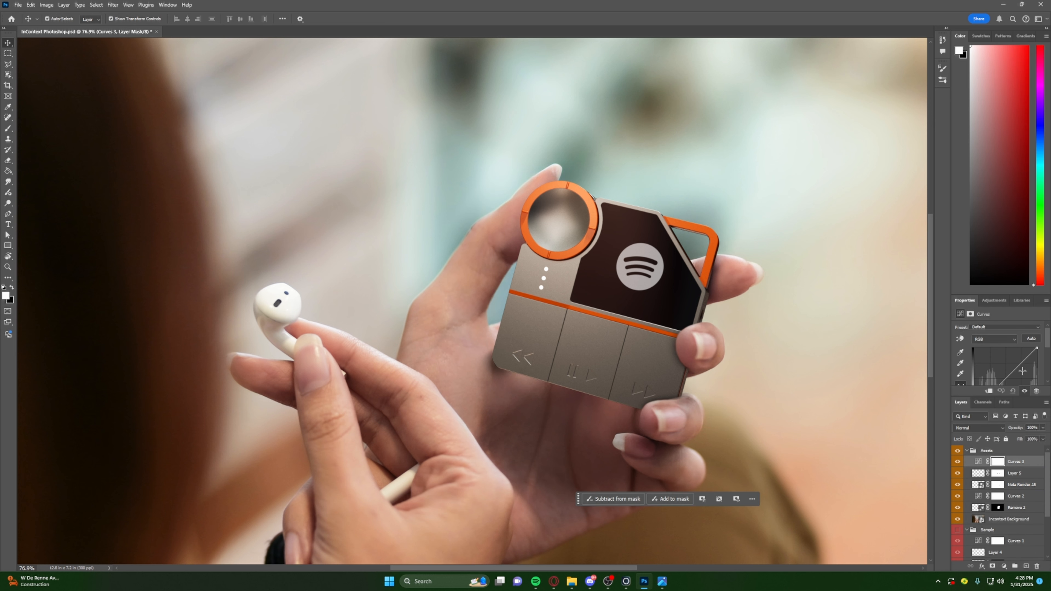
scroll(1026, 338, "up", 2)
left_click(1031, 340)
scroll(633, 396, "down", 5, "alt")
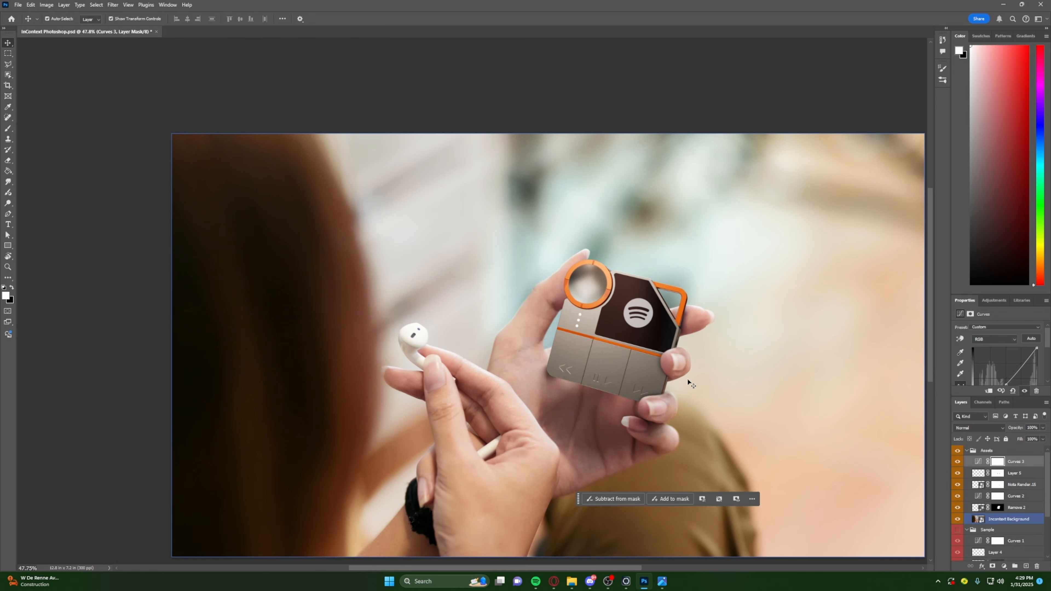
- Try a stronger correction by raising the midpoint of the new Curves layer's RGB curve
scroll(687, 380, "down", 1)
scroll(689, 373, "up", 3, "alt")
scroll(689, 365, "up", 1, "alt")
scroll(996, 367, "down", 1)
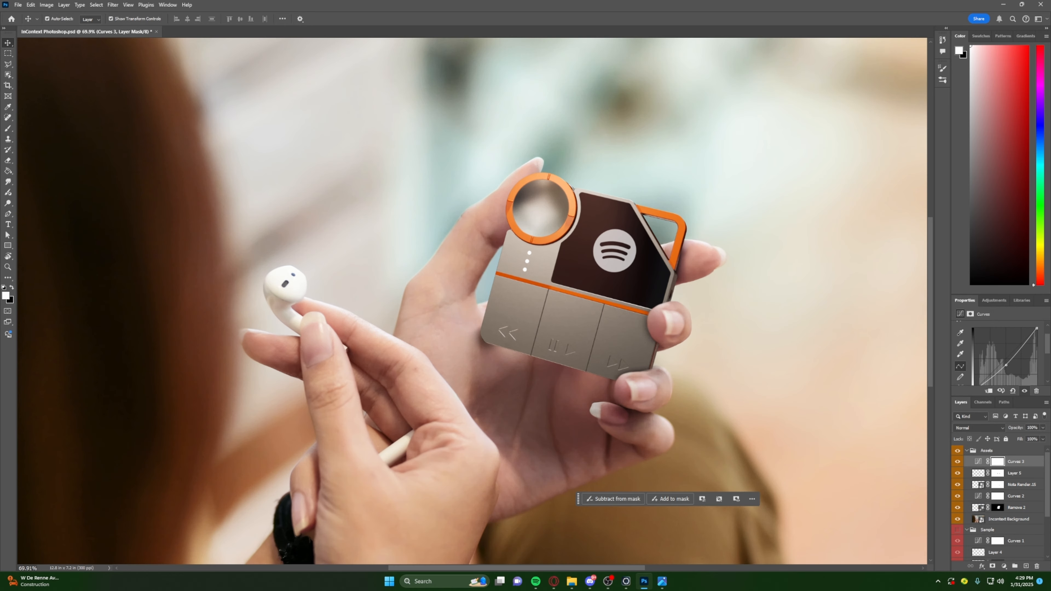
mouse_move(1006, 366)
left_mouse_down()
mouse_move(997, 382)
mouse_move(1012, 355)
left_mouse_up()
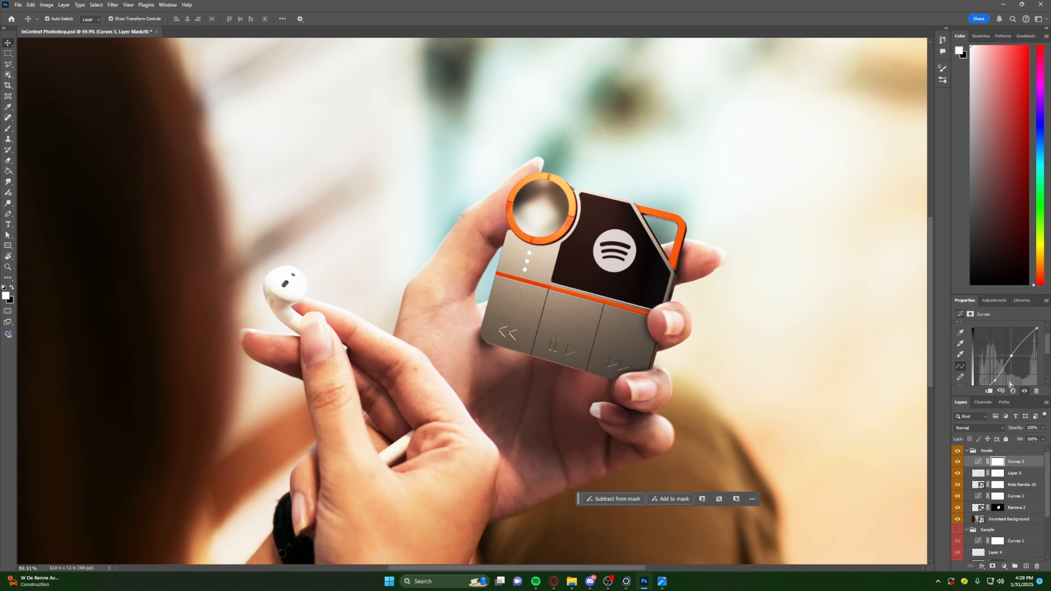
scroll(1011, 384, "up", 2)
scroll(1009, 371, "up", 1)
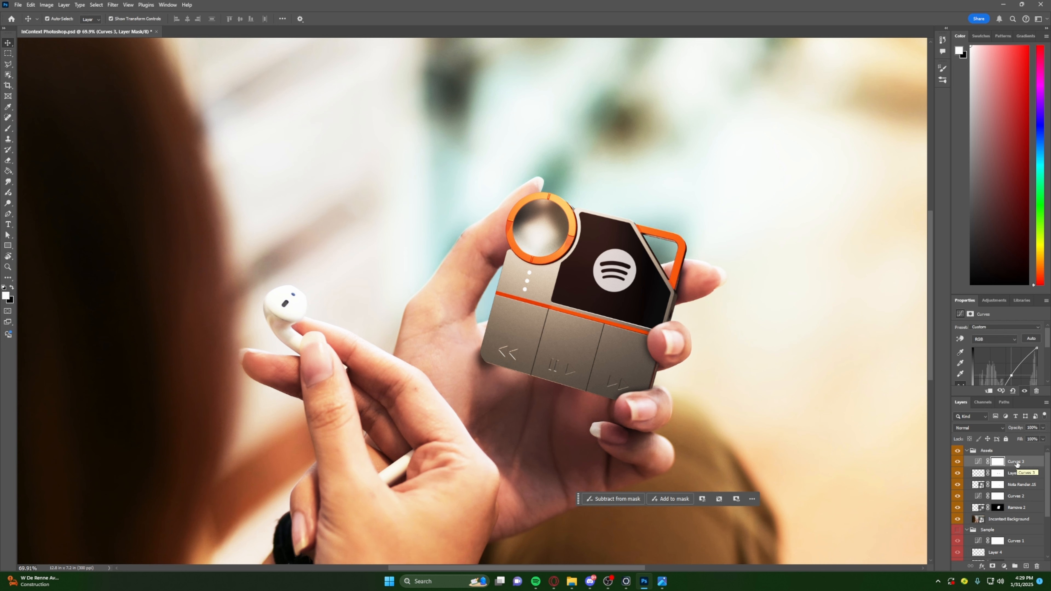
- Undo the last curve change and delete the Curves adjustment layer at the top of the Assets group
key("ctrl+z")
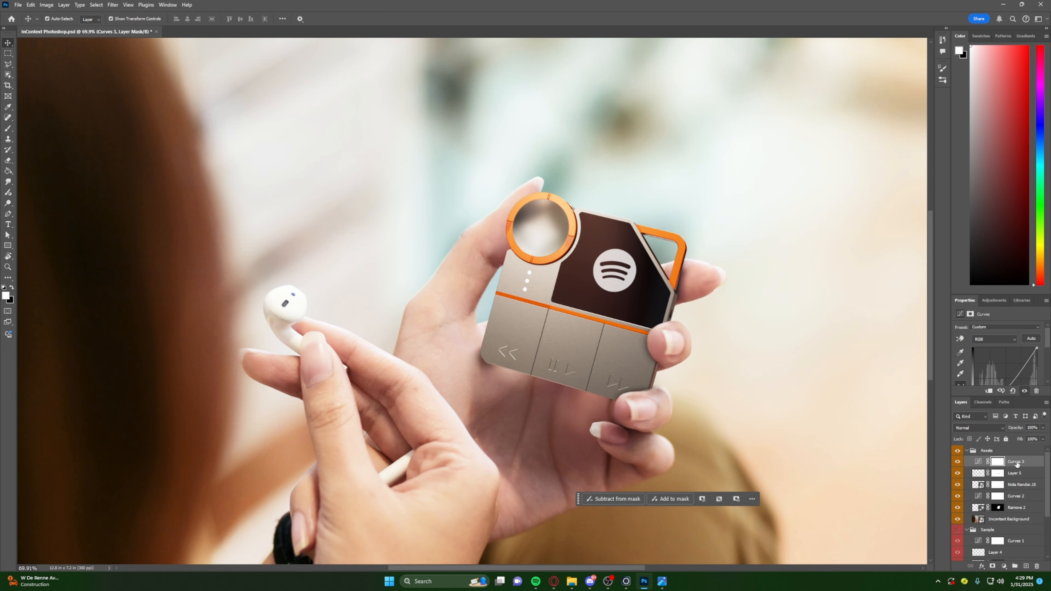
key("Delete")
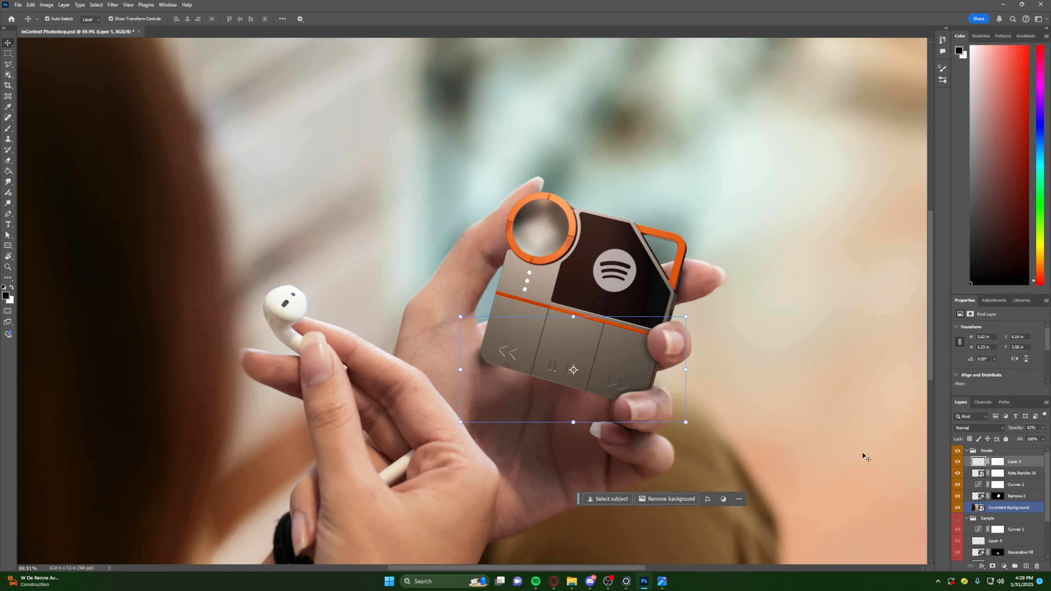
scroll(732, 467, "down", 5, "alt")
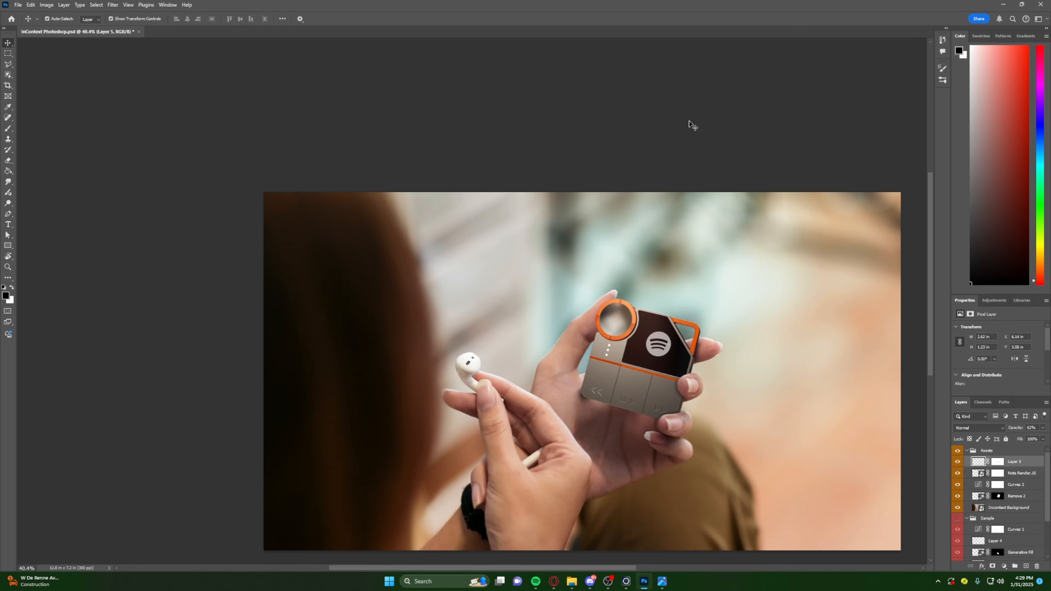
scroll(662, 448, "up", 4, "alt")
left_click(1009, 449)
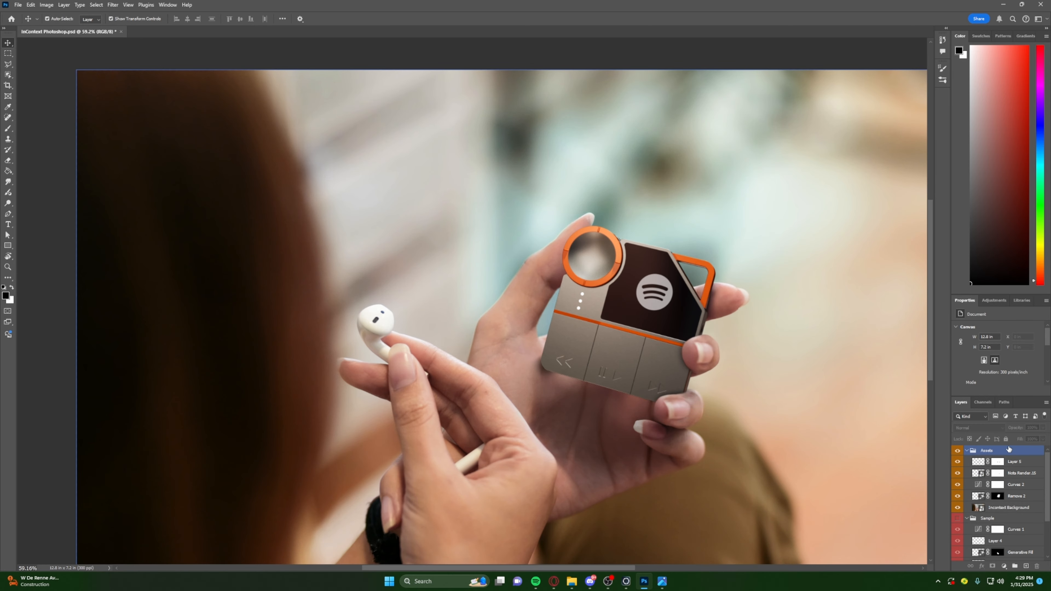
left_click(966, 450)
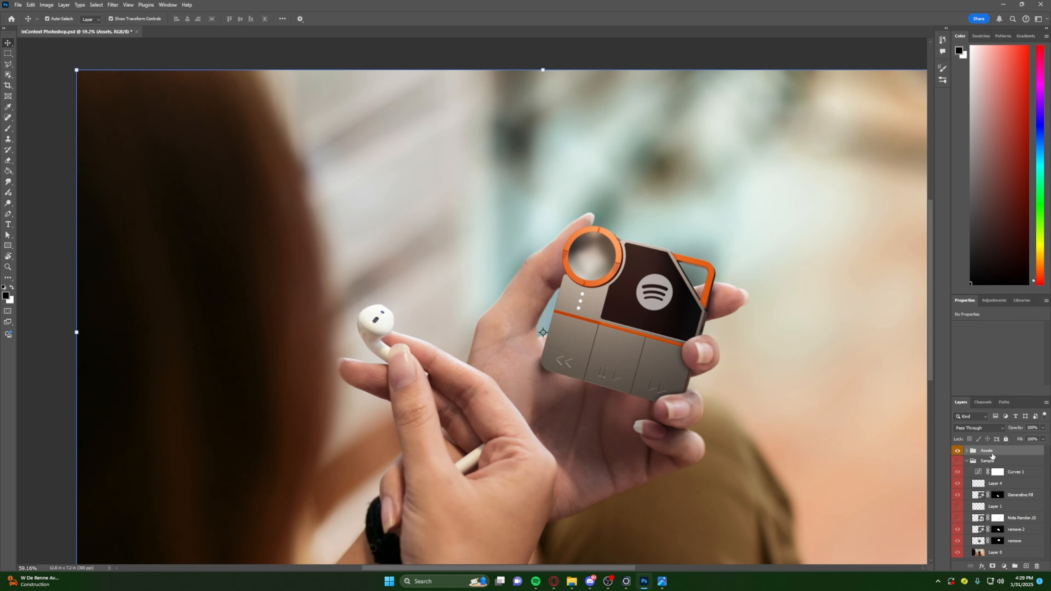
left_click(398, 58)
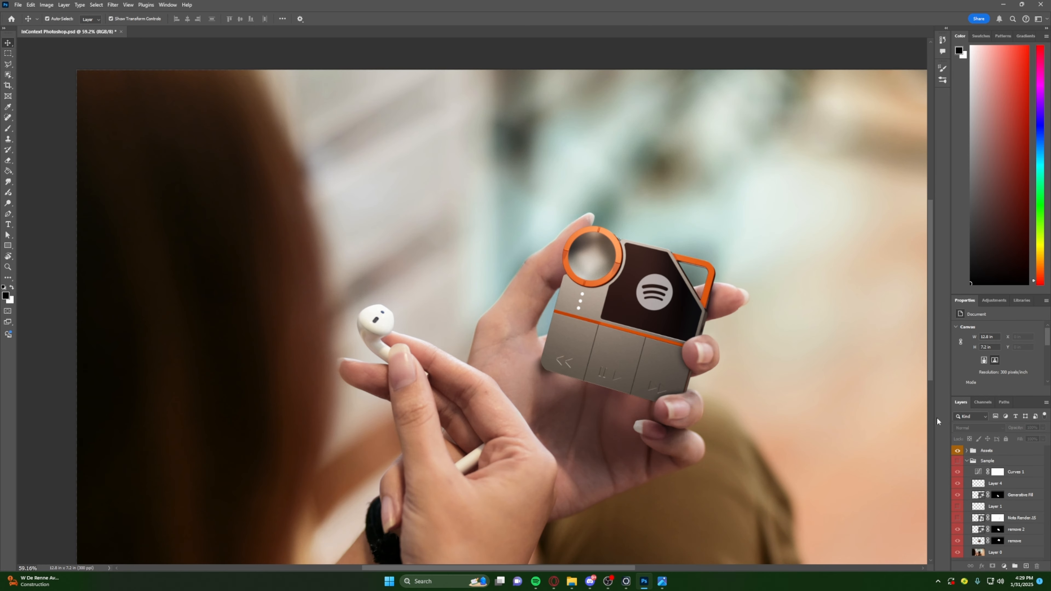
left_click(990, 450)
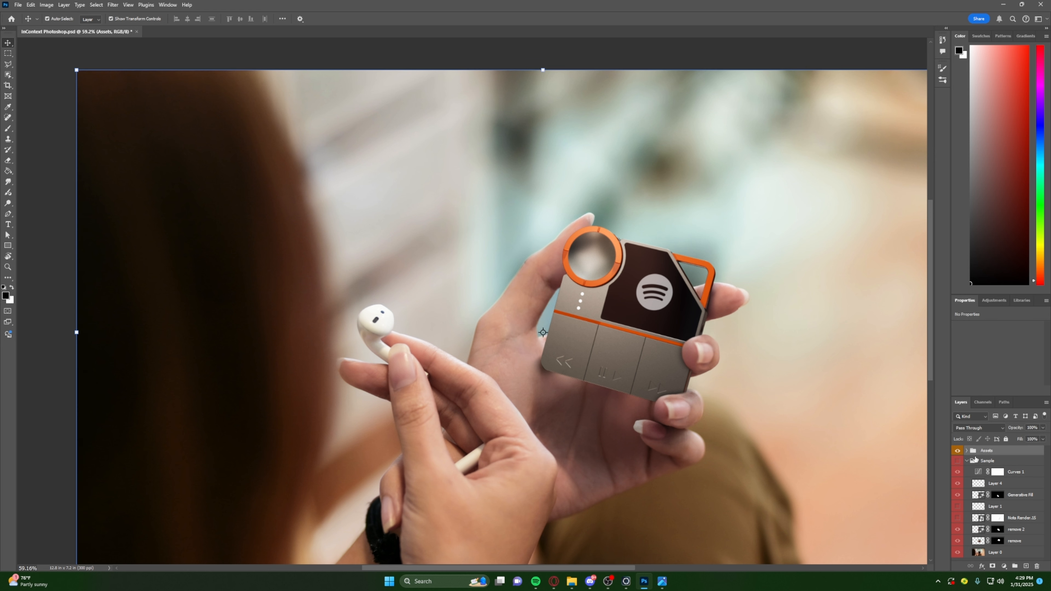
left_click(967, 451)
left_click(1008, 463)
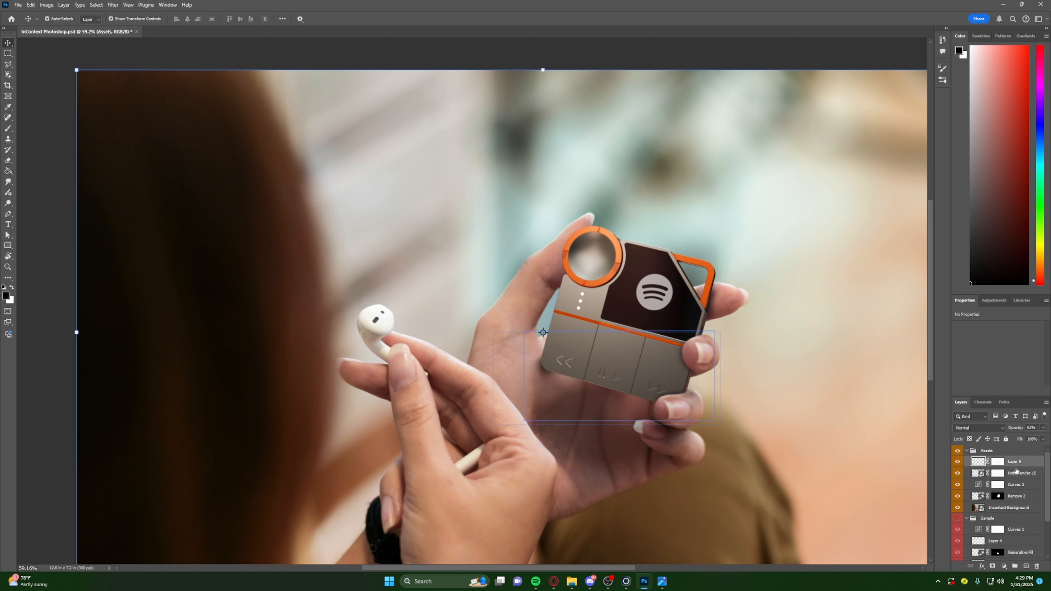
left_click(1016, 507, "shift")
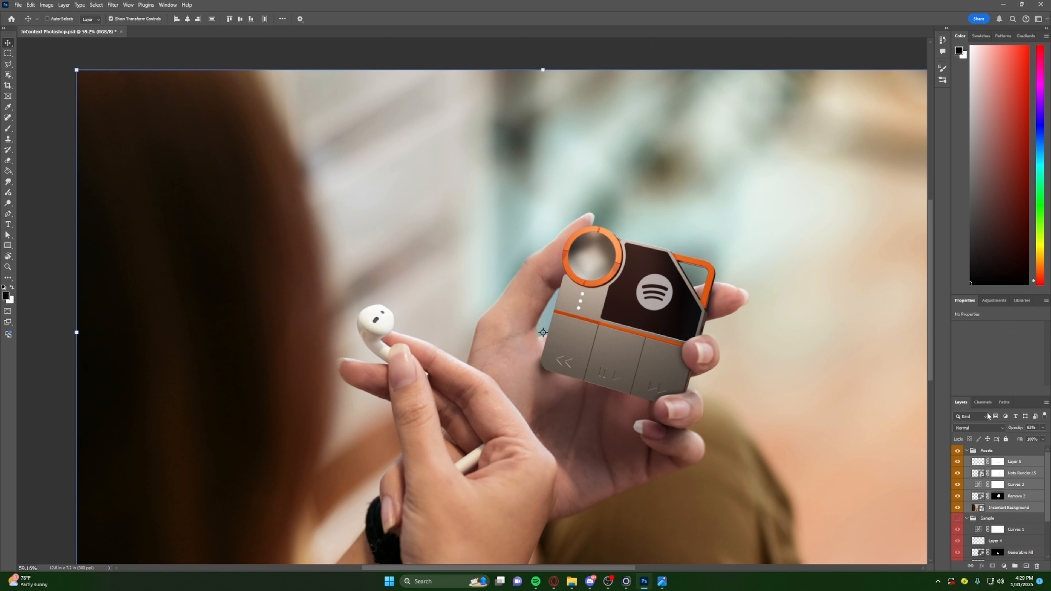
key("ctrl+j")
key("Delete")
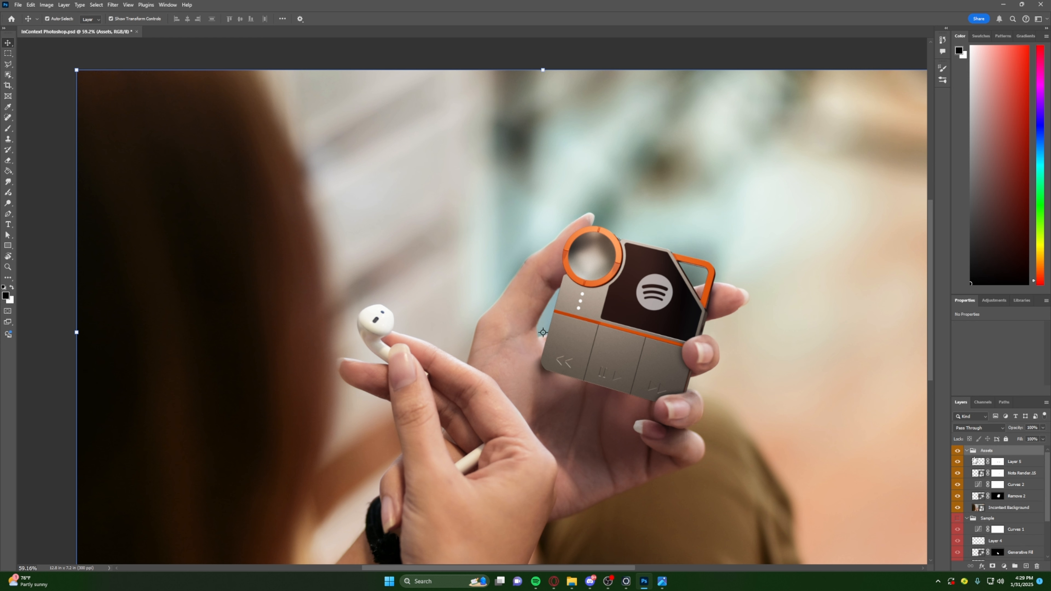
- Duplicate the whole Assets group and hide the original group beneath the copy
left_click(967, 451)
key("ctrl+j")
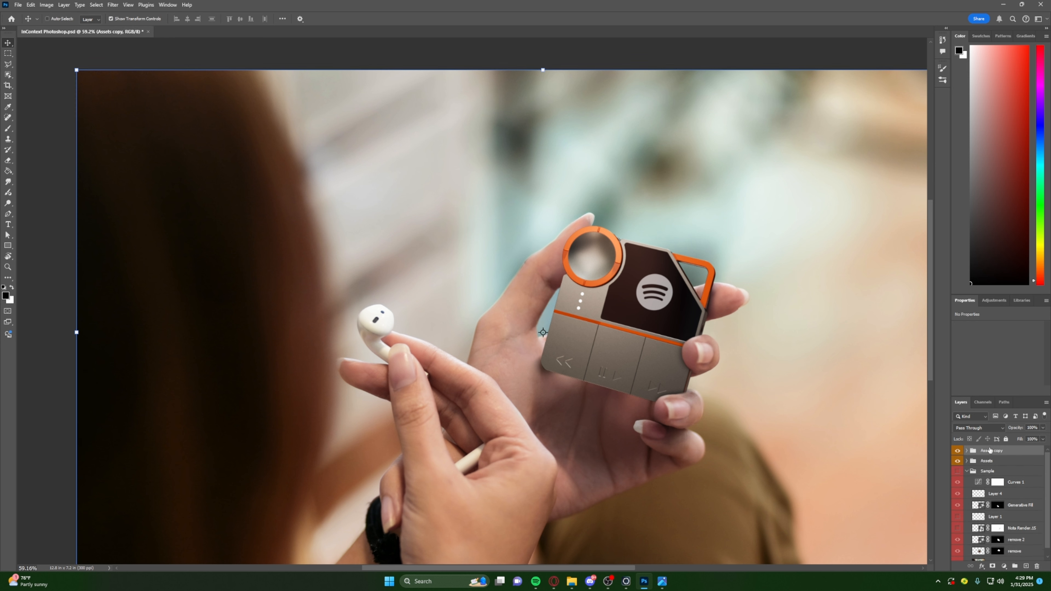
left_click(967, 451)
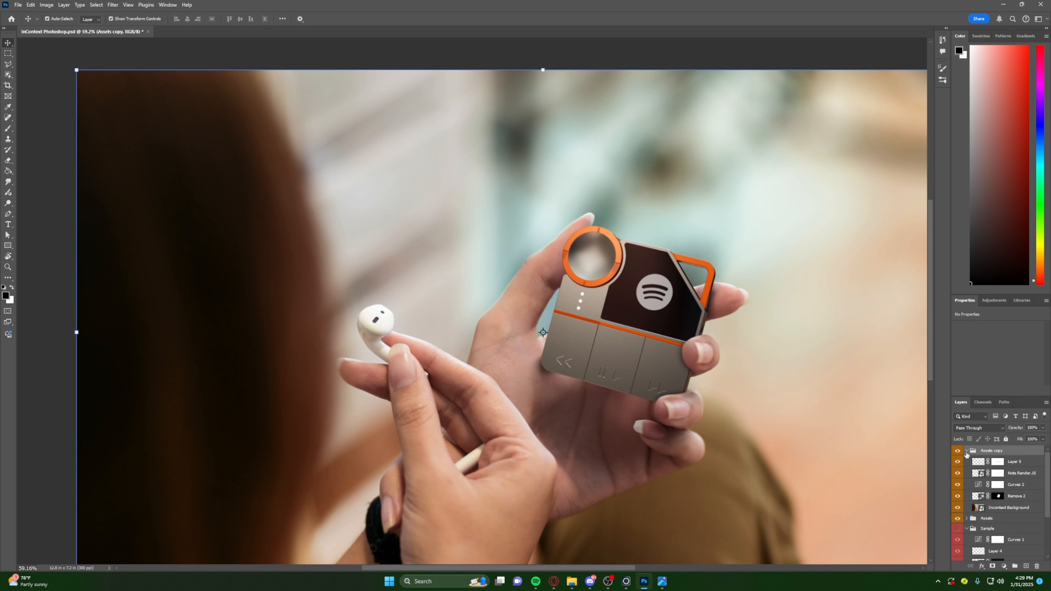
left_click(1018, 462)
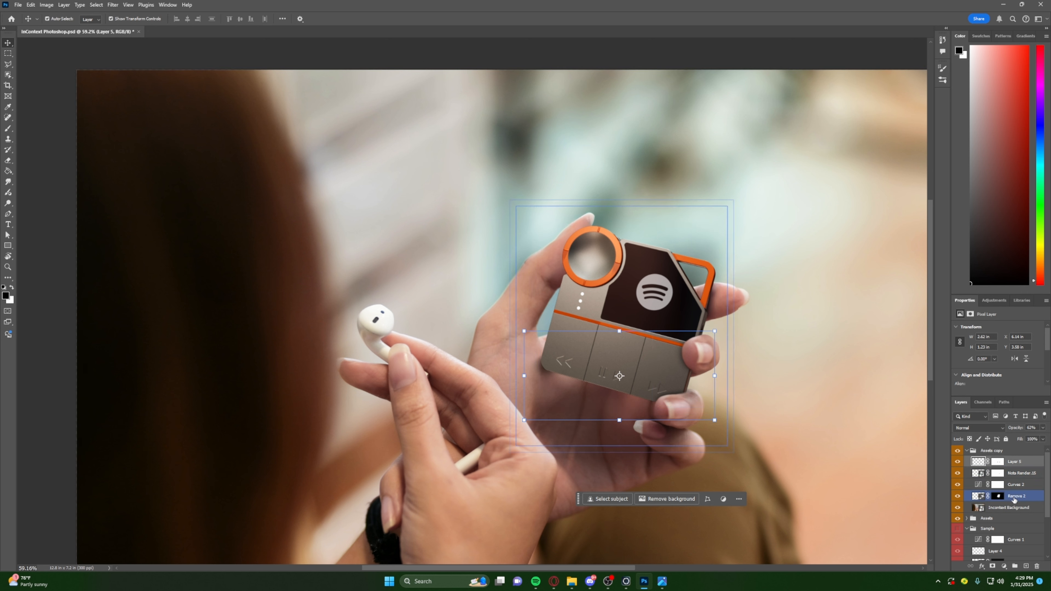
left_click(967, 518)
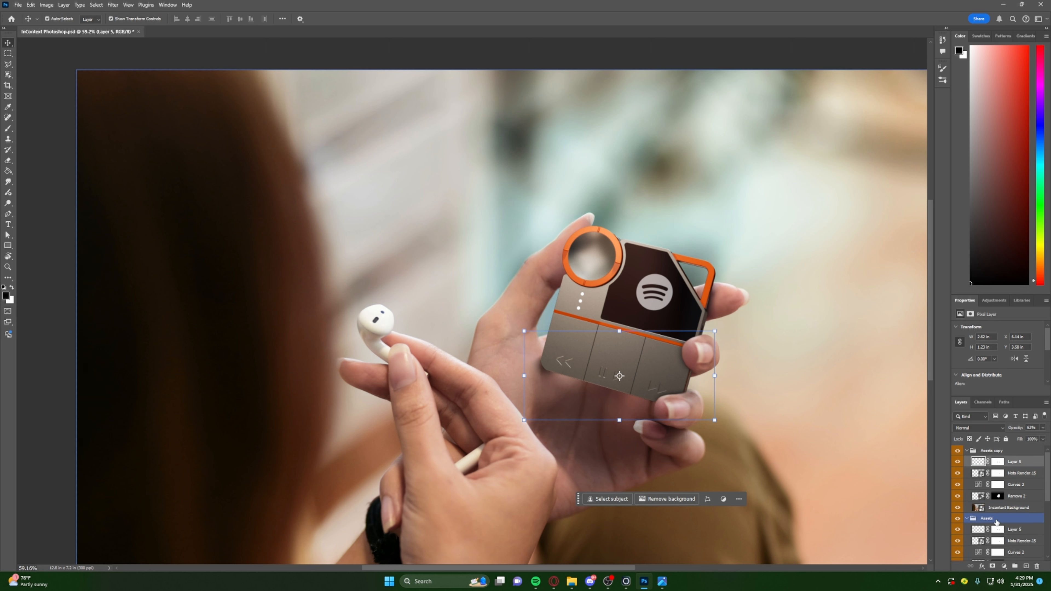
left_click(967, 518)
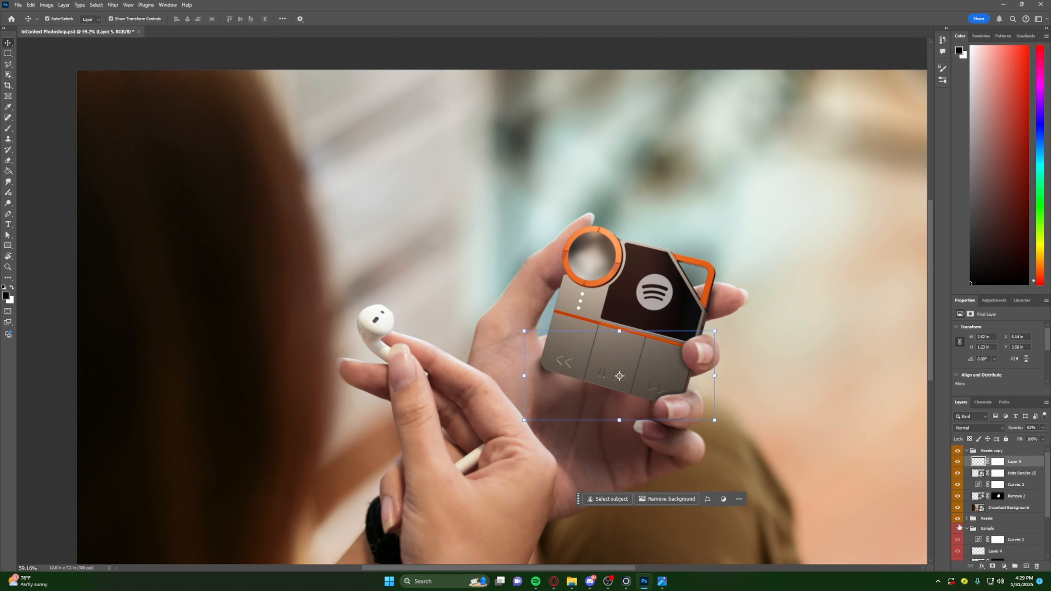
left_click(957, 521)
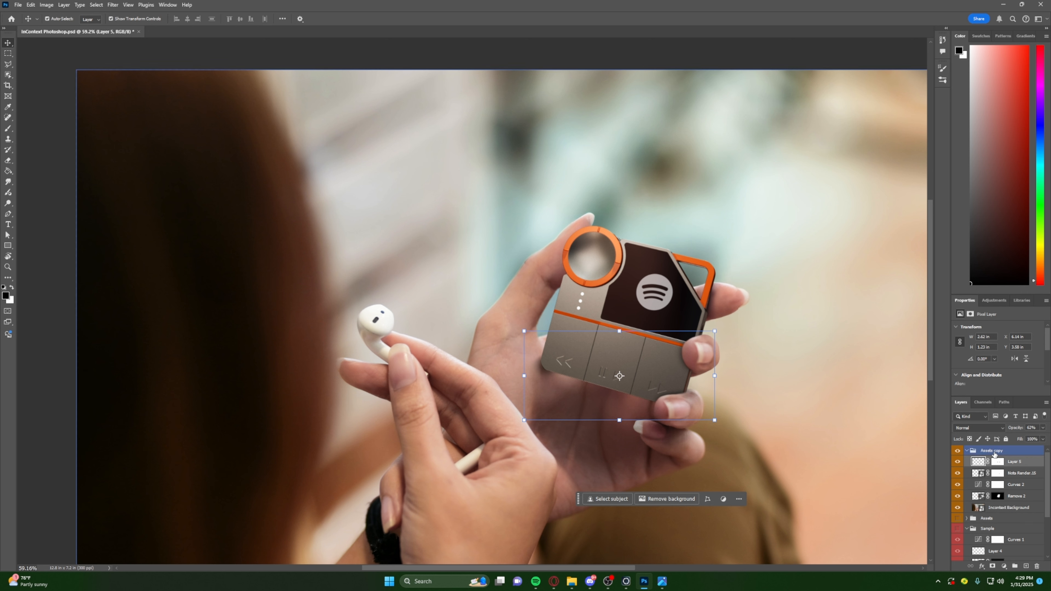
- Merge the Assets copy group with all its layers into a single layer and toggle its visibility to check it
left_click(995, 453)
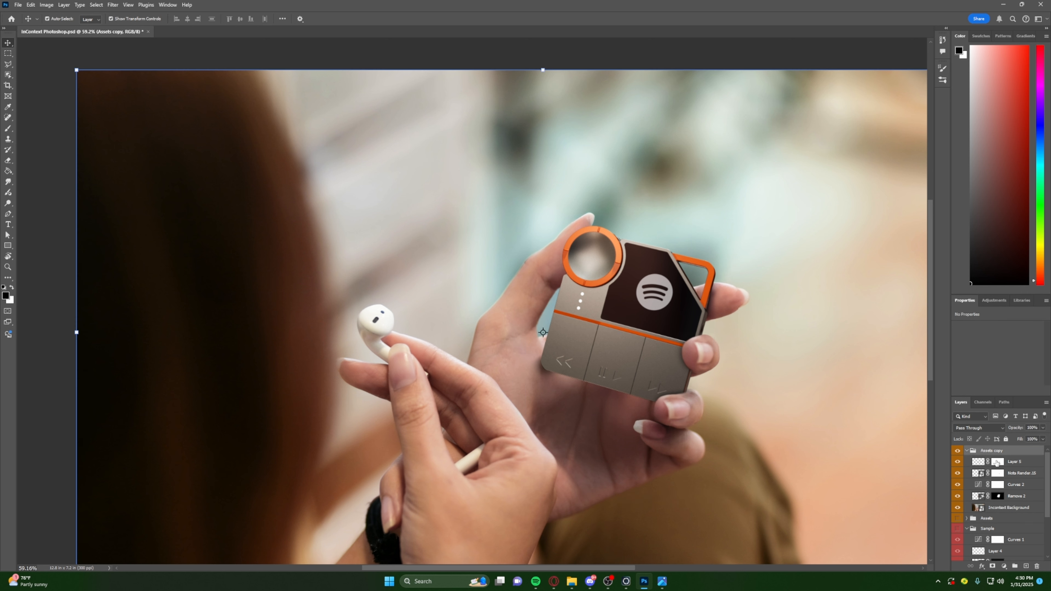
left_click(1013, 499)
left_click(989, 510)
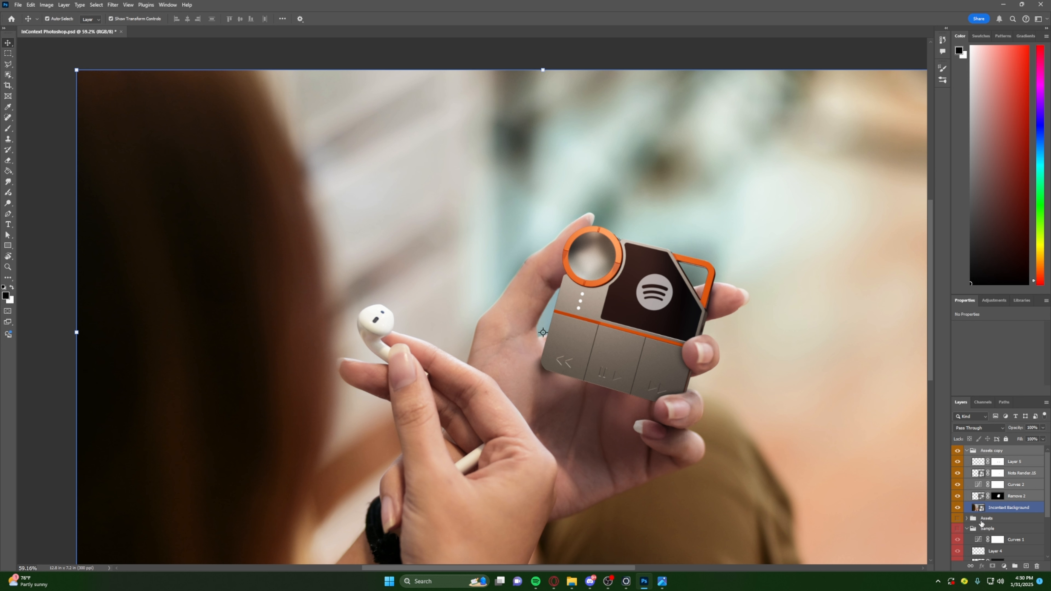
left_click(983, 508, "ctrl")
left_click(1004, 453)
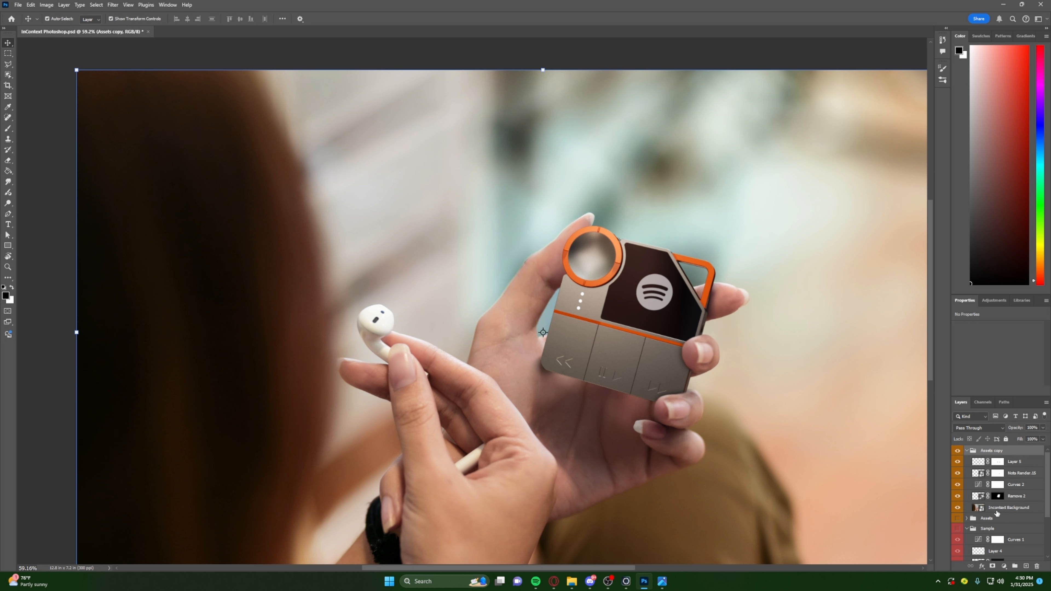
left_click(996, 508, "shift")
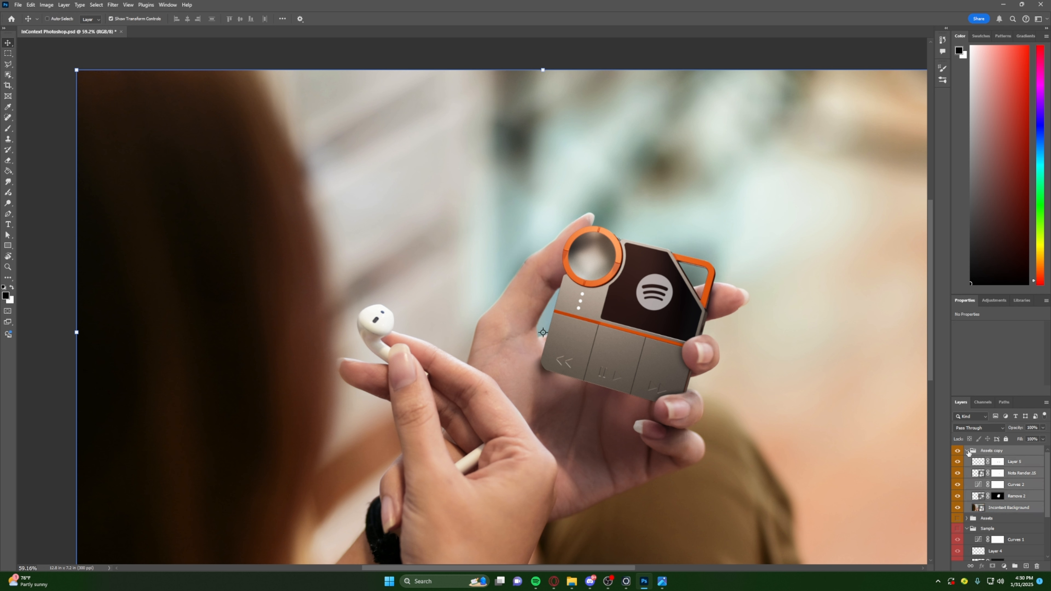
key("ctrl+e")
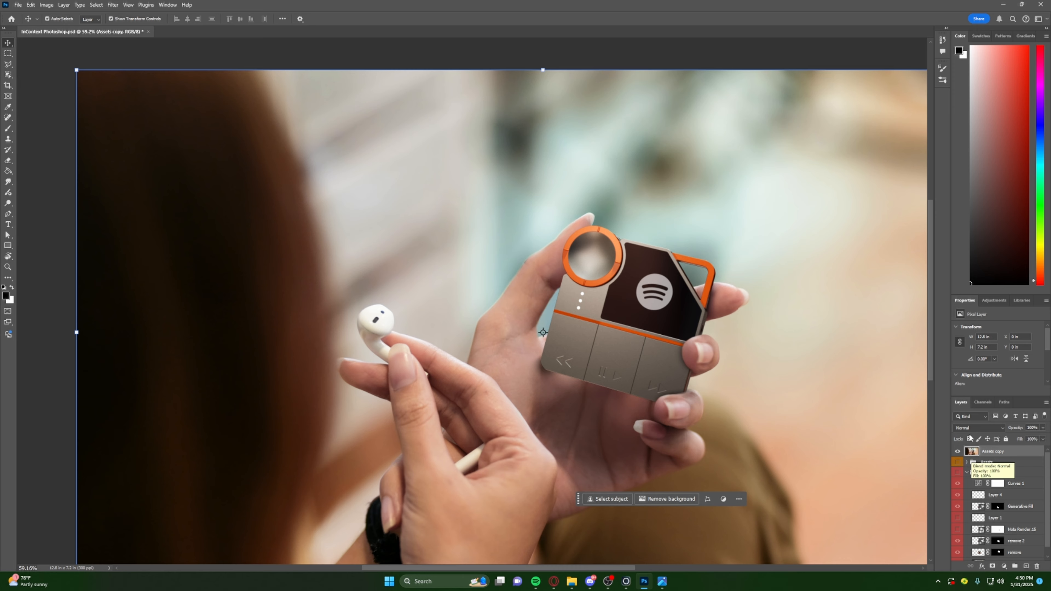
left_click(958, 452)
left_click(958, 452)
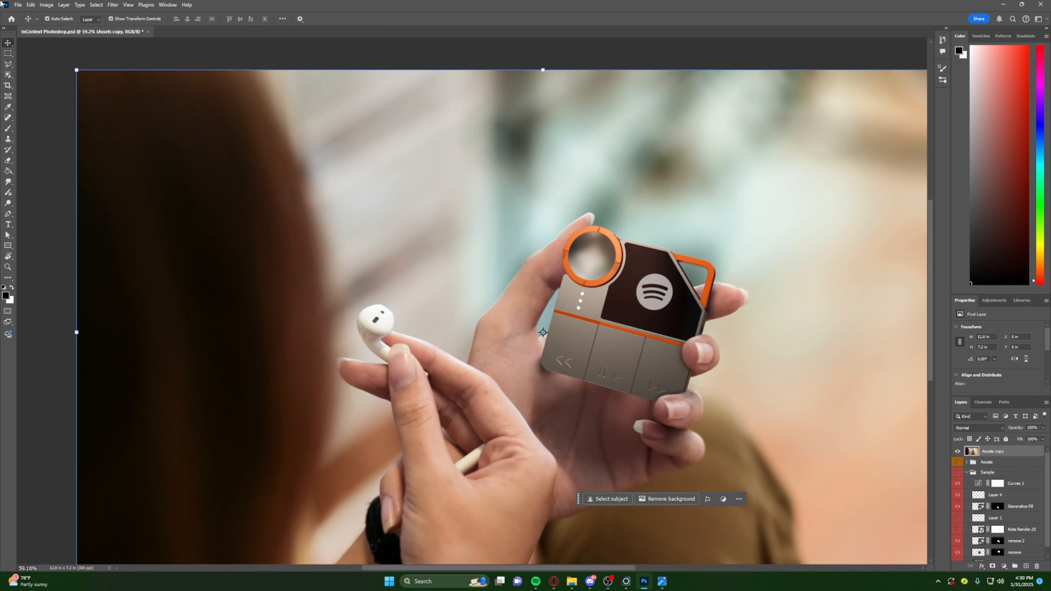
- Add 2.5% Gaussian noise to the merged Assets copy layer
left_click(113, 6)
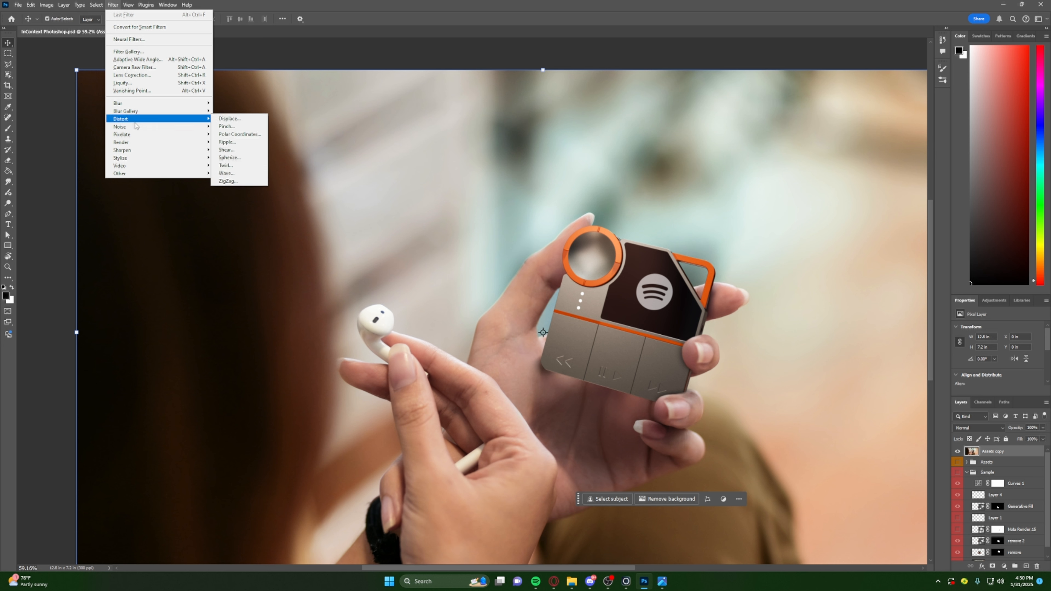
mouse_move(136, 130)
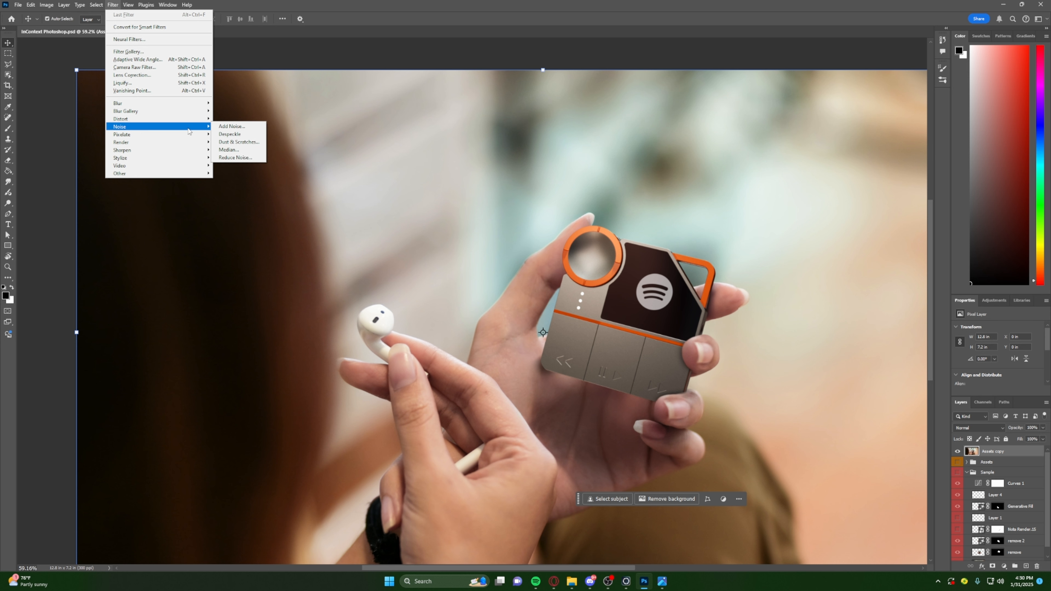
left_click(231, 126)
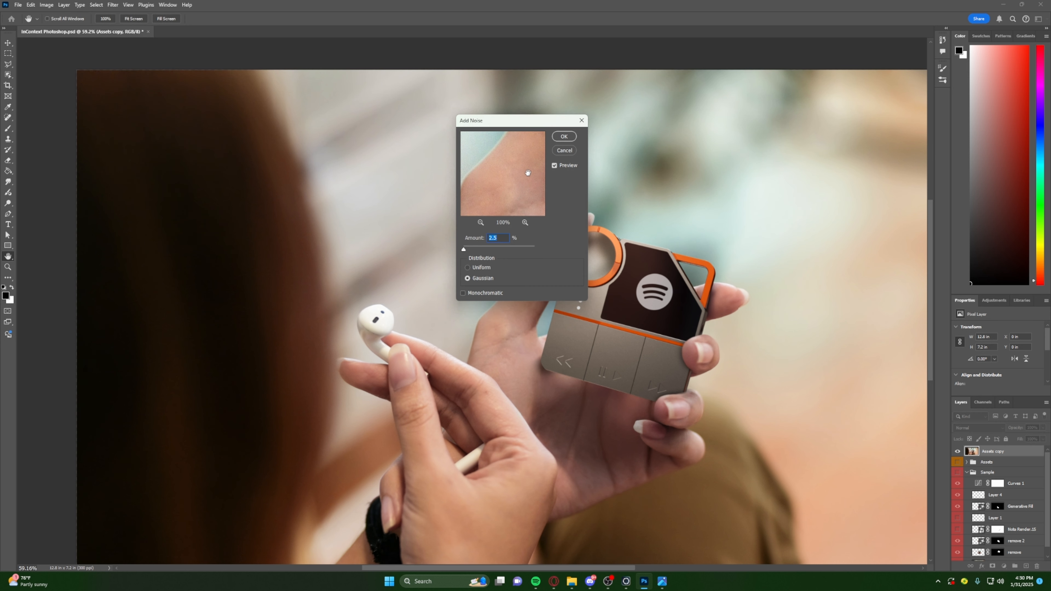
left_click_drag(527, 173, 527, 222)
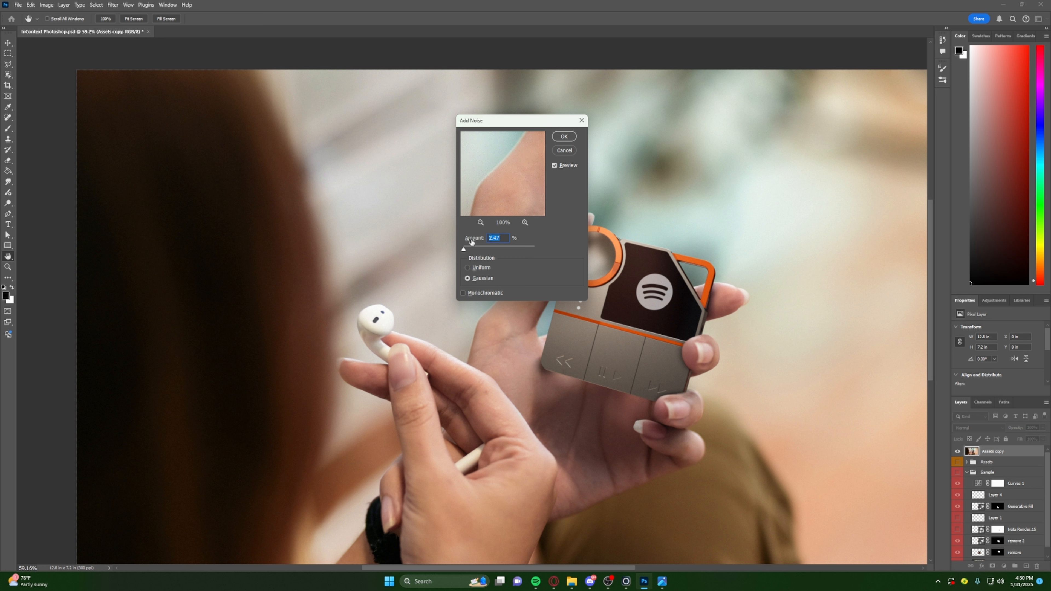
type("2")
type("0")
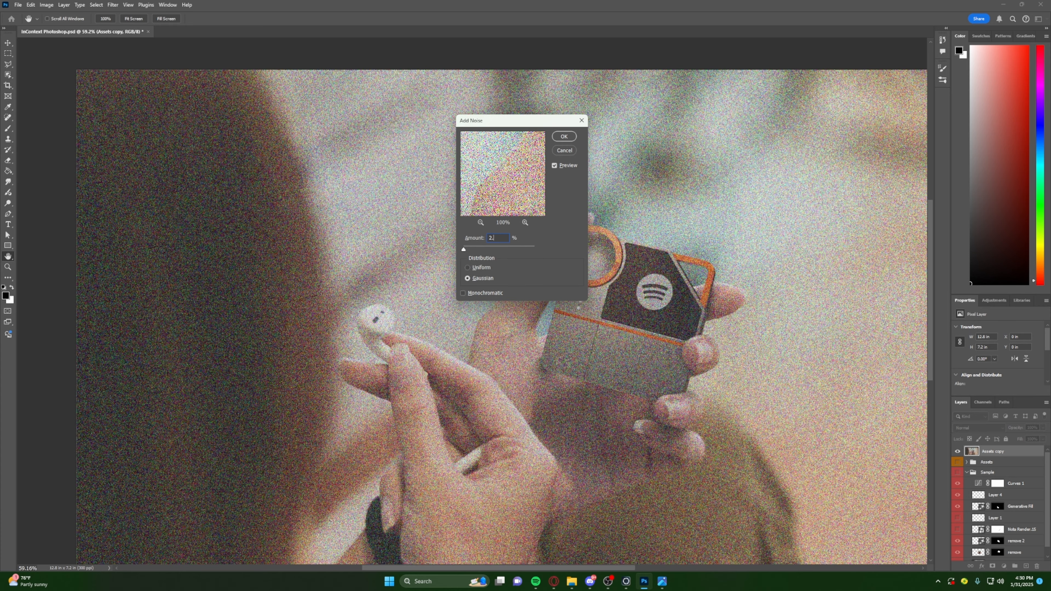
type("5")
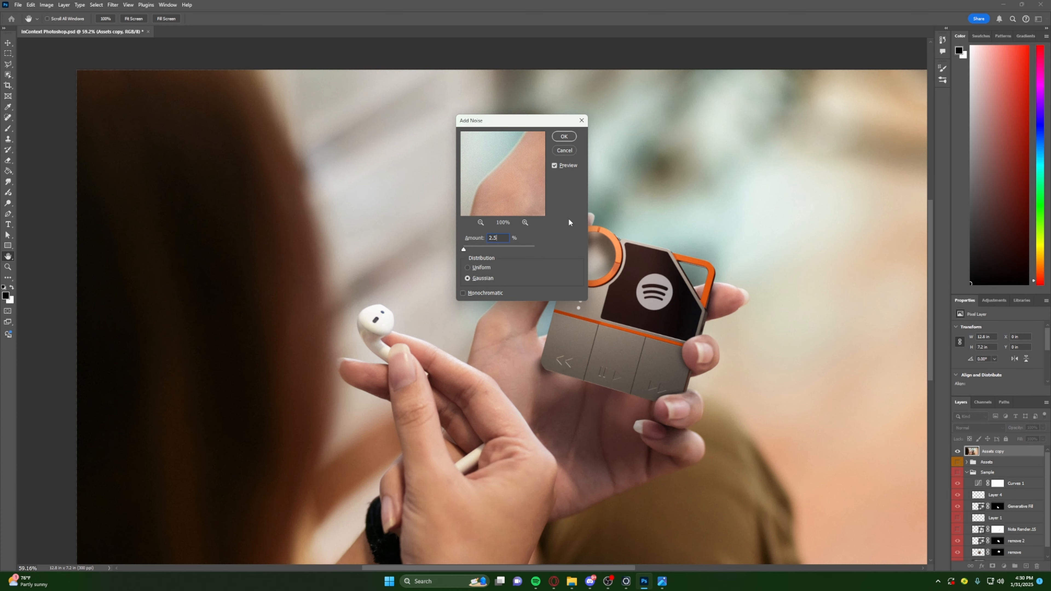
left_click(564, 137)
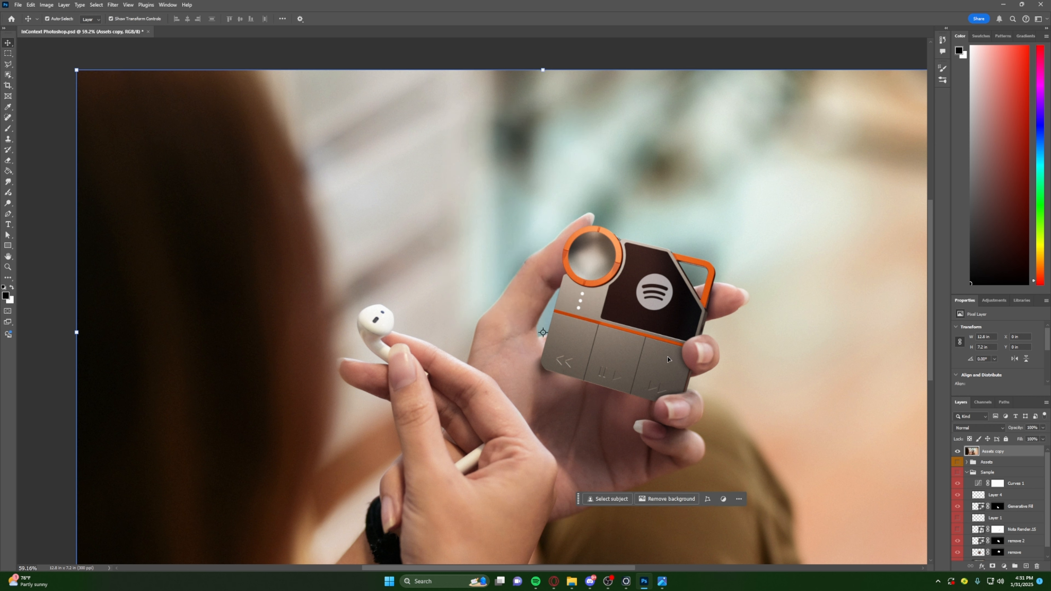
- Inspect the added grain on the hand and device up close and in the full image, and deselect the layer
scroll(559, 304, "up", 5, "alt")
scroll(561, 360, "up", 2)
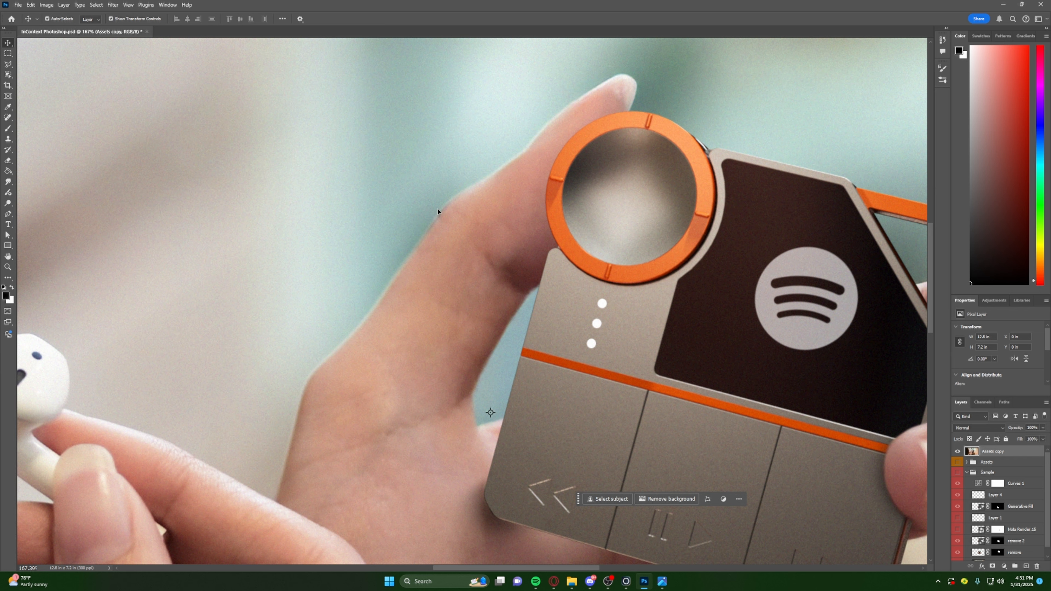
scroll(581, 223, "down", 5, "alt")
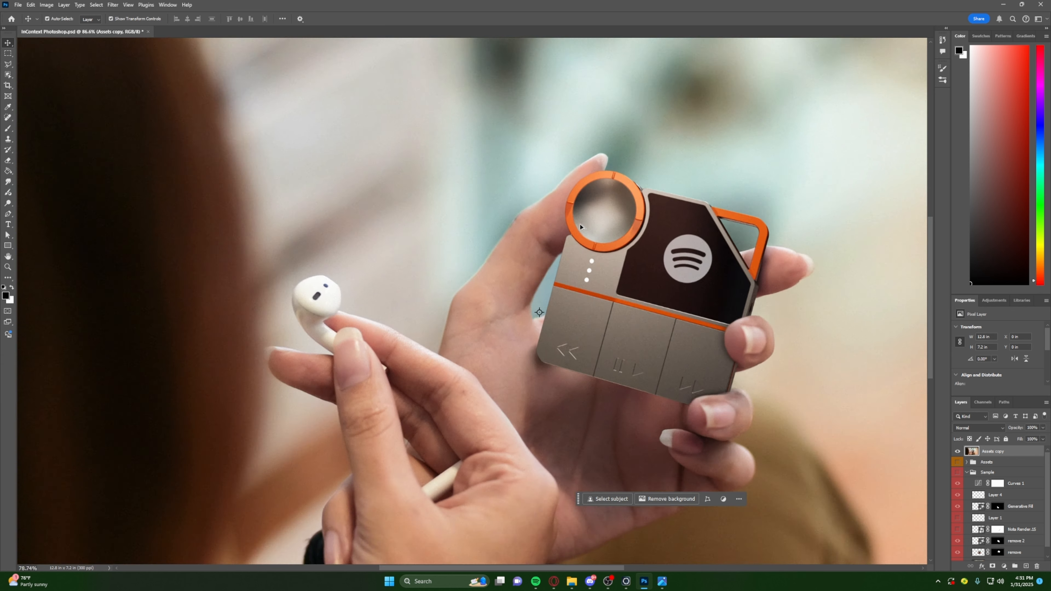
scroll(580, 226, "down", 2, "alt")
scroll(649, 265, "up", 4, "alt")
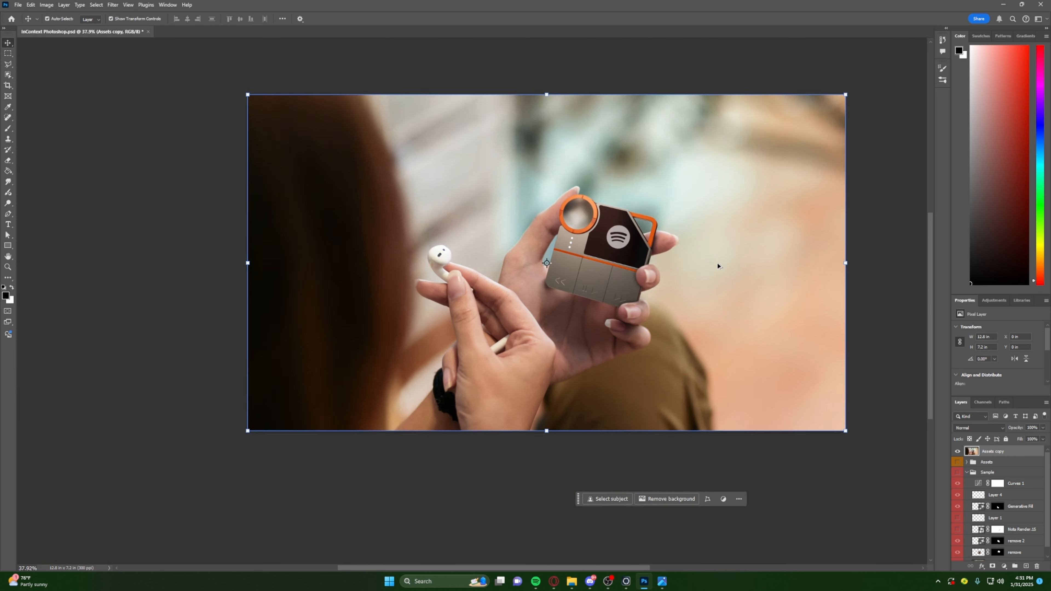
scroll(604, 286, "down", 3, "alt")
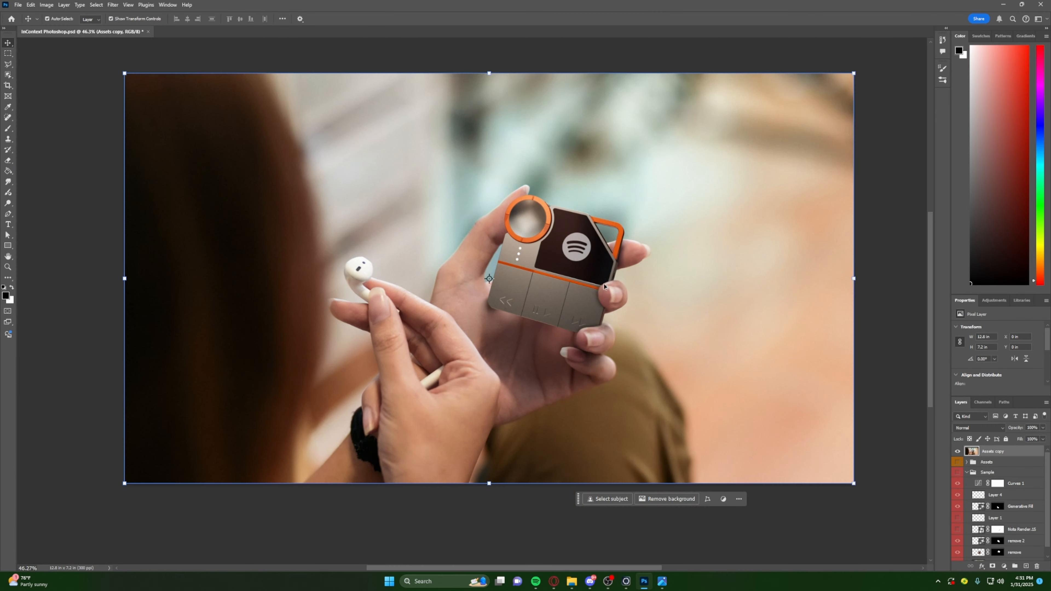
left_click(67, 95)
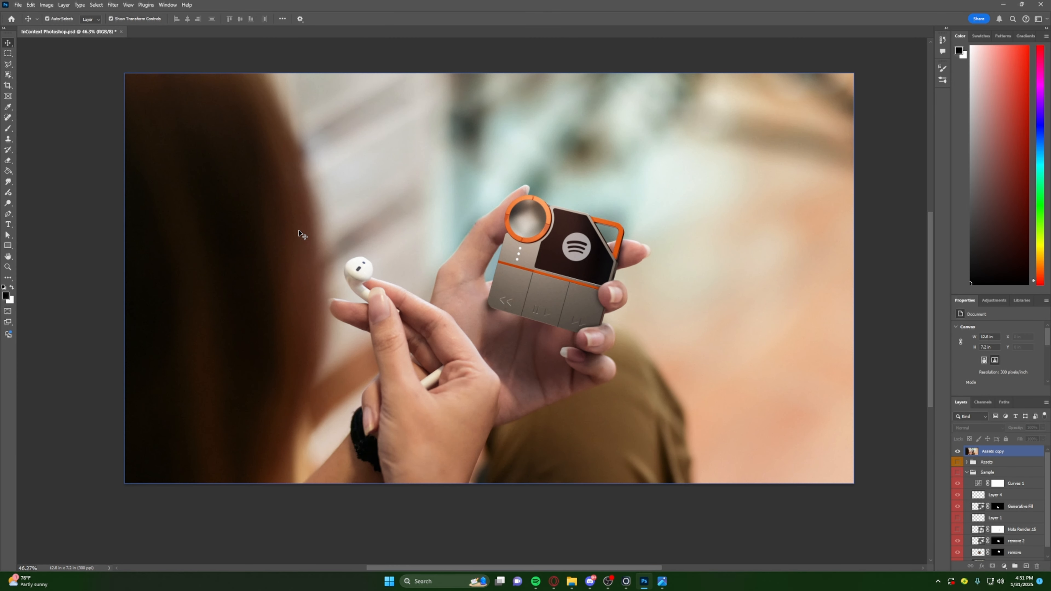
- Review the Export As settings for the composite and close them without exporting
key("ctrl+alt+shift+w")
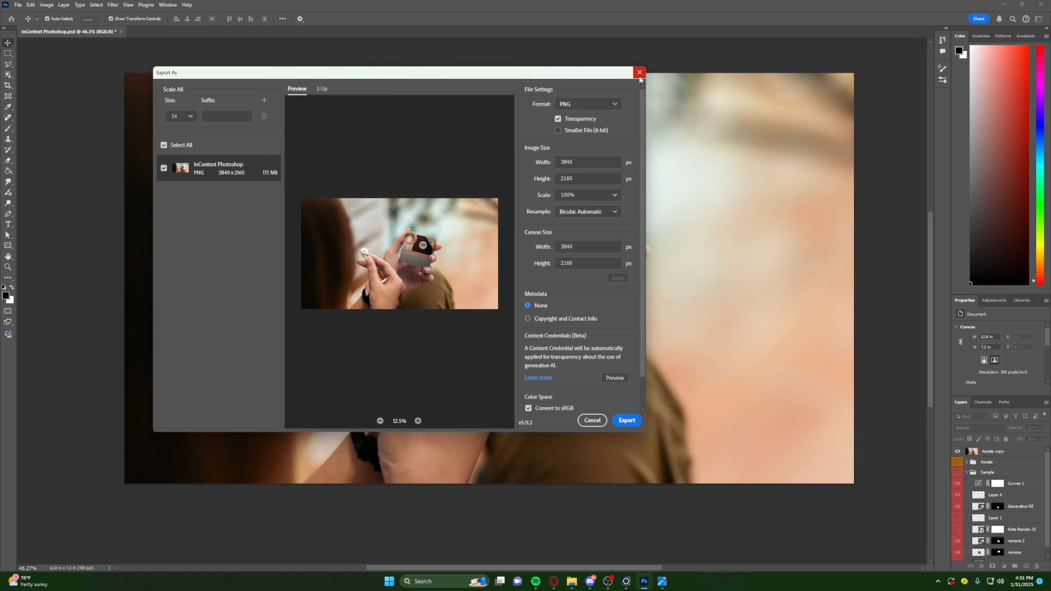
left_click(639, 73)
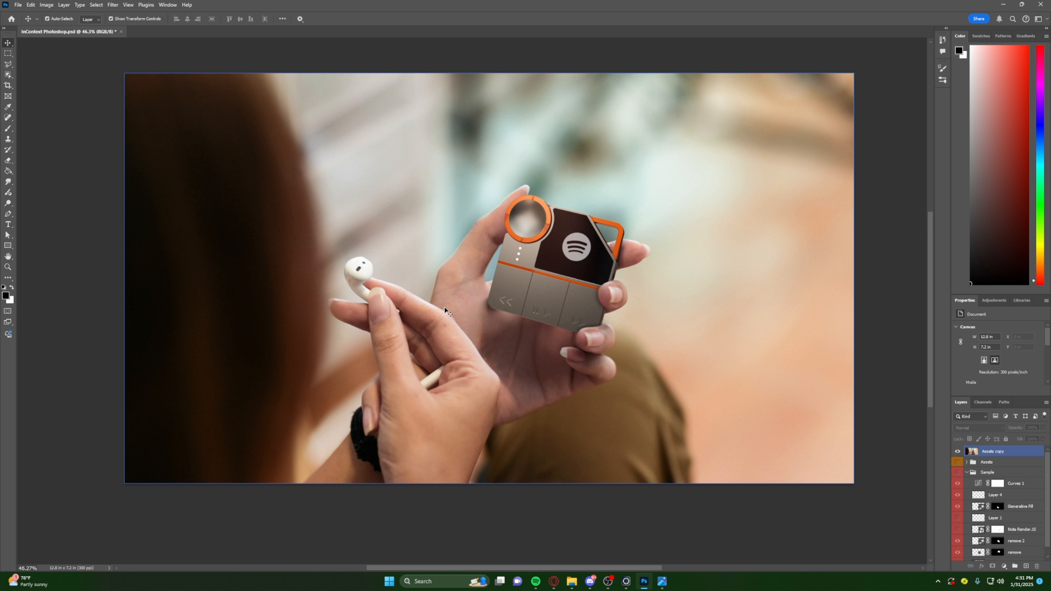
key("alt")
left_click(1014, 484)
left_click(1030, 508)
left_click(973, 452)
left_click(976, 486)
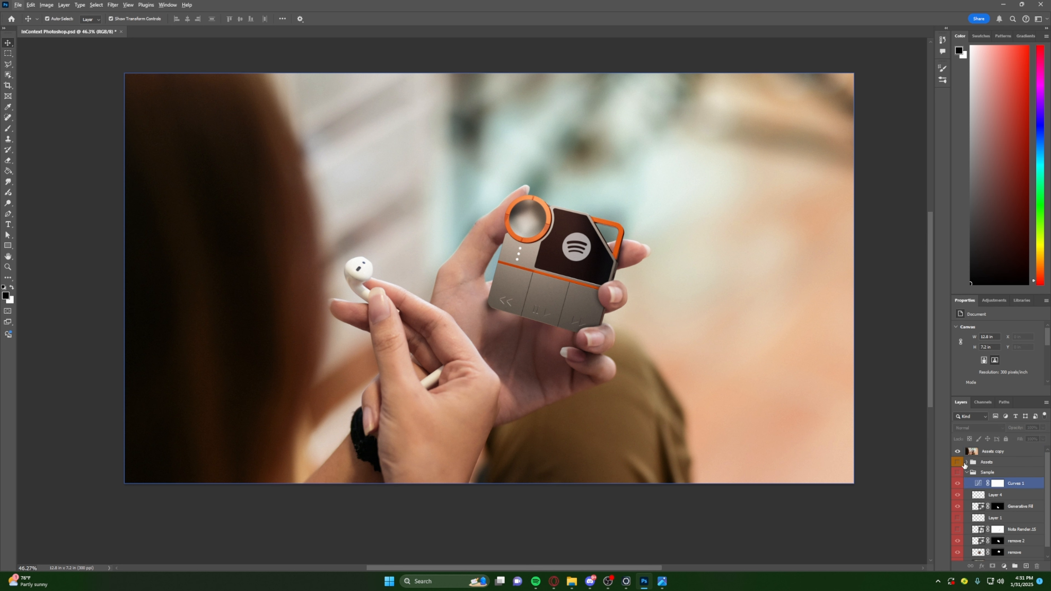
left_click(963, 452)
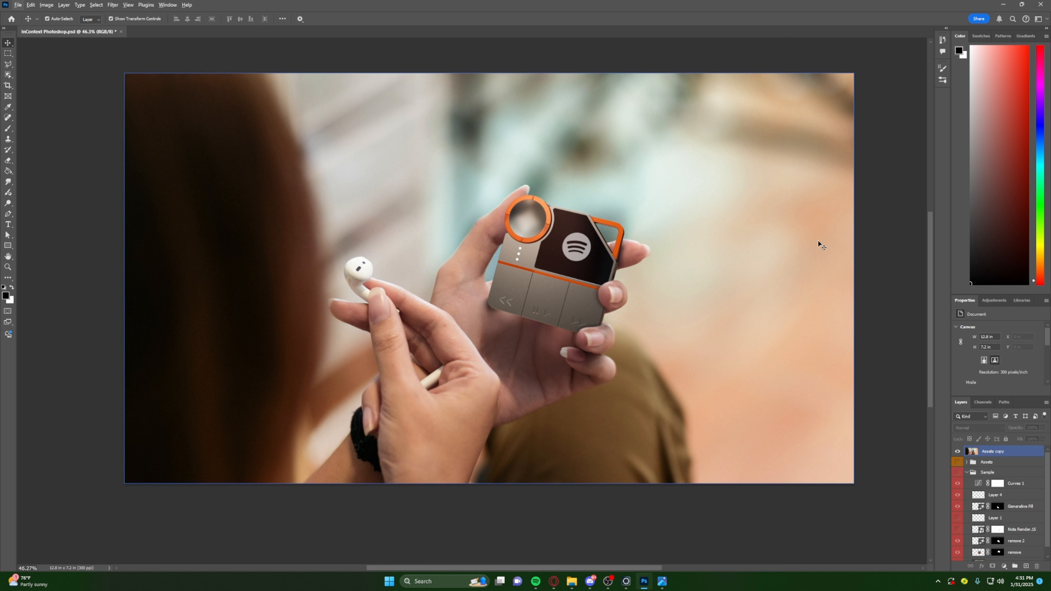
scroll(817, 255, "up", 1, "alt")
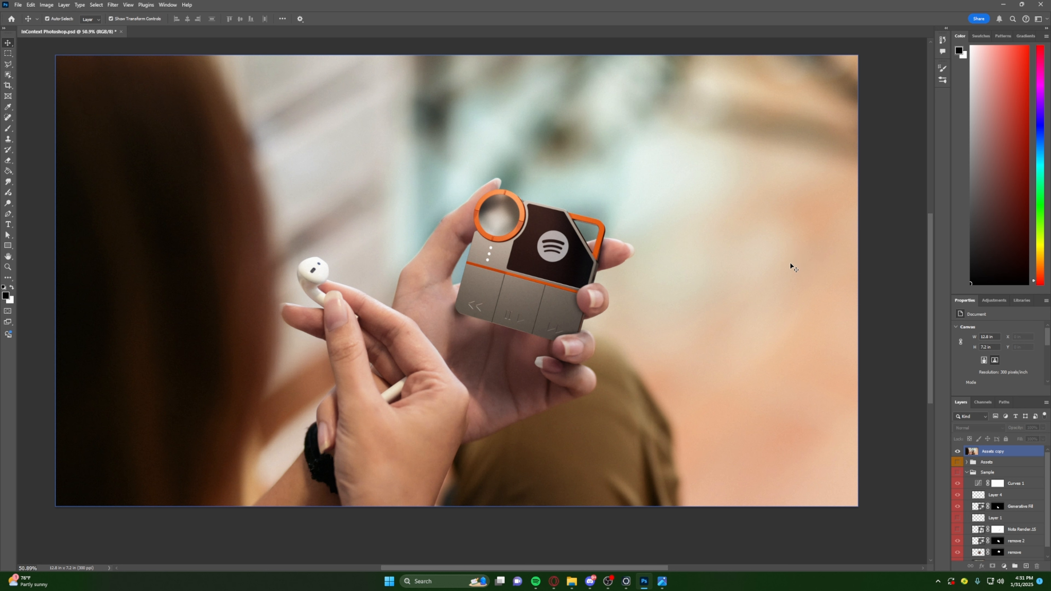
scroll(790, 265, "up", 1)
scroll(583, 445, "up", 1)
mouse_move(610, 586)
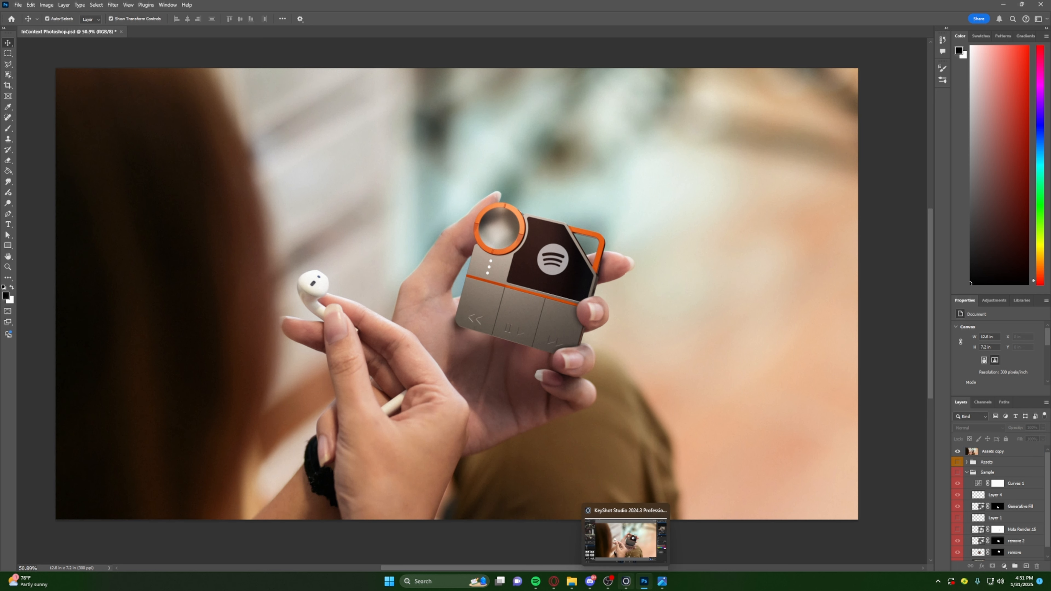
left_click(613, 589)
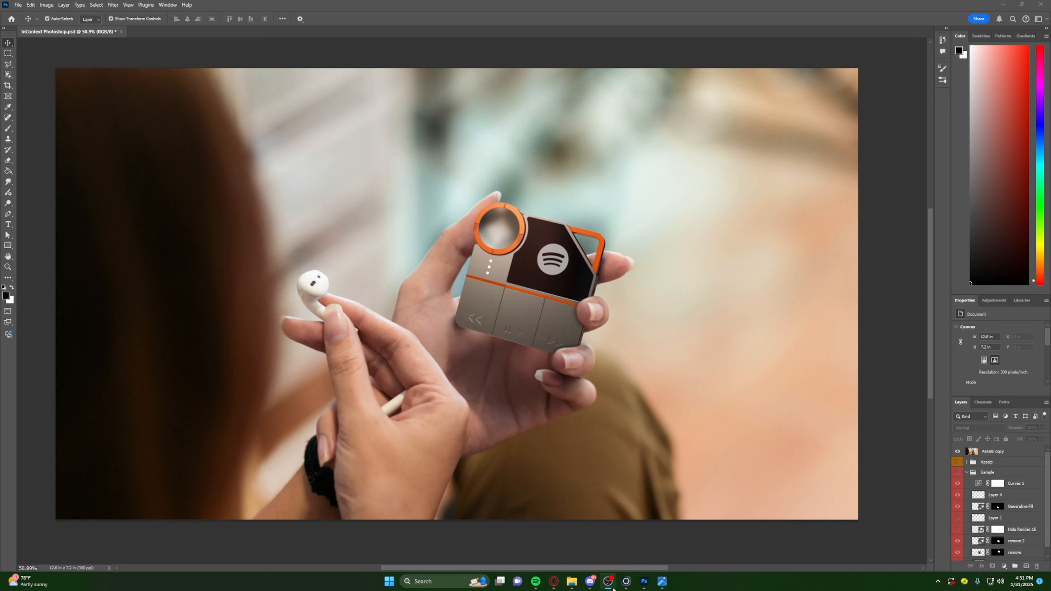